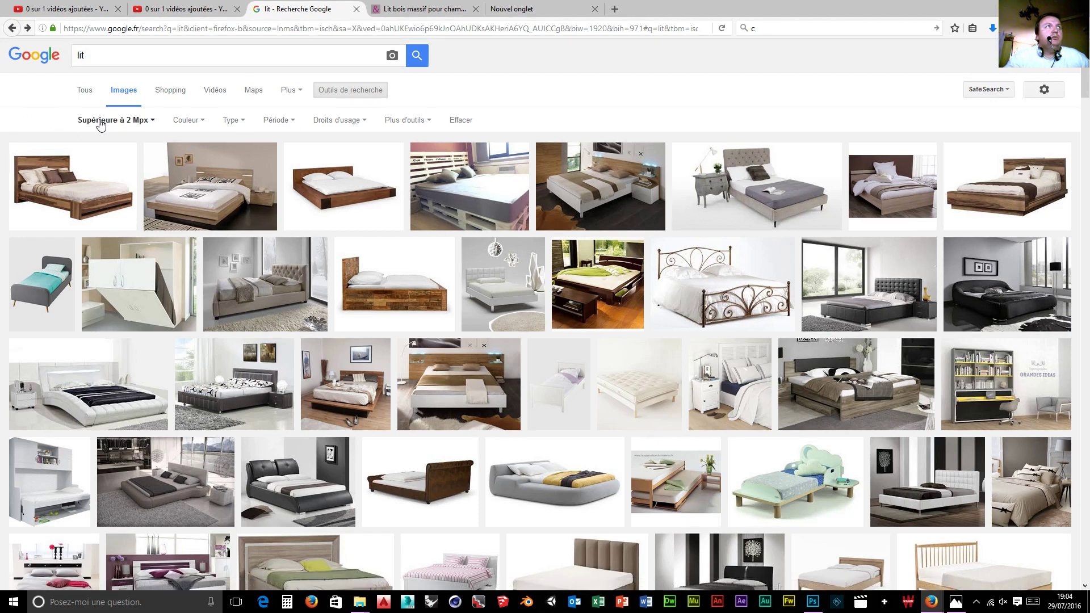
Open the dark wooden Viebois bed's product page from the image results and view its Naturel finish sample enlarged.
click(993, 196)
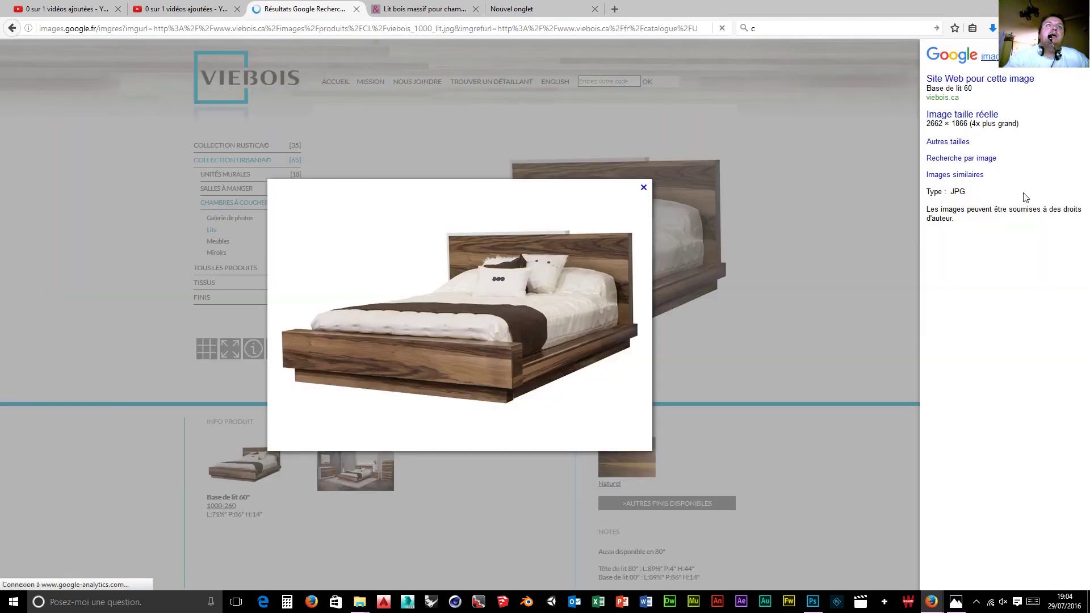
click(644, 187)
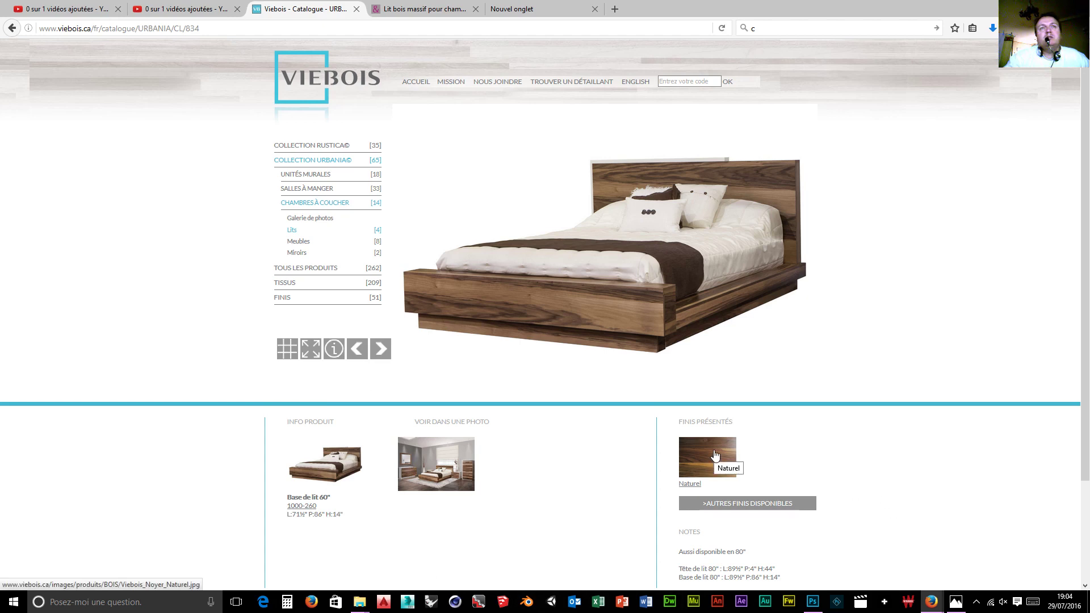
click(715, 455)
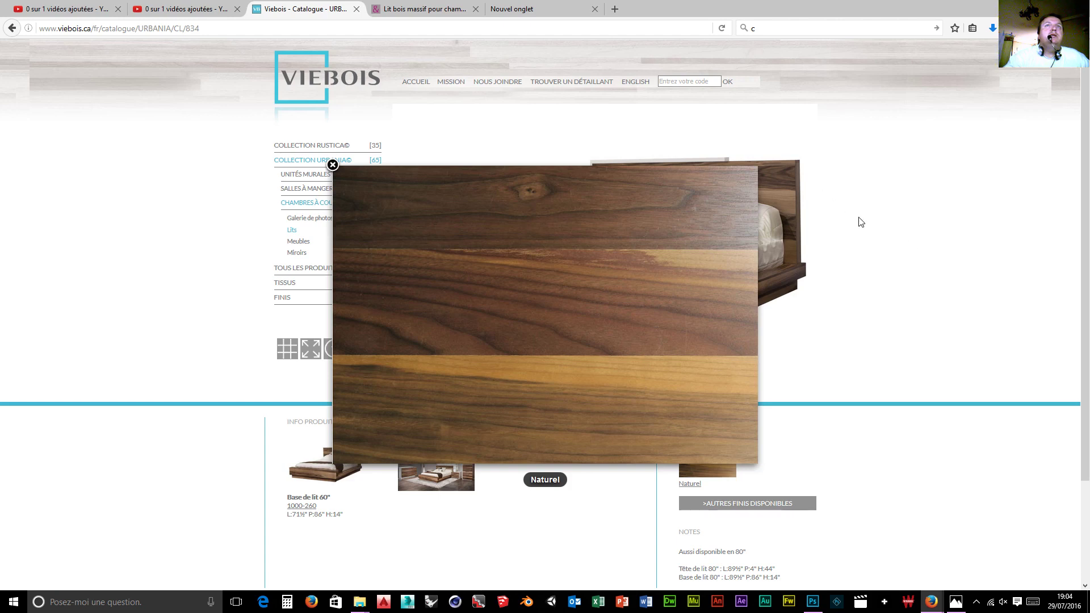
click(333, 166)
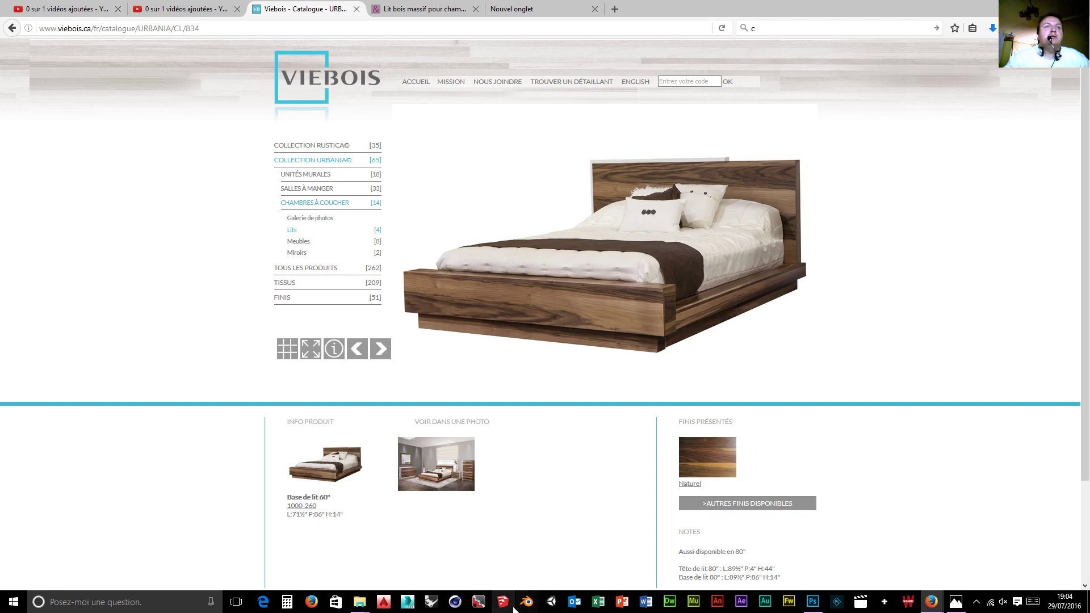
Switch to Blender, dismiss its splash screen and start the Screencast Keys display.
click(502, 603)
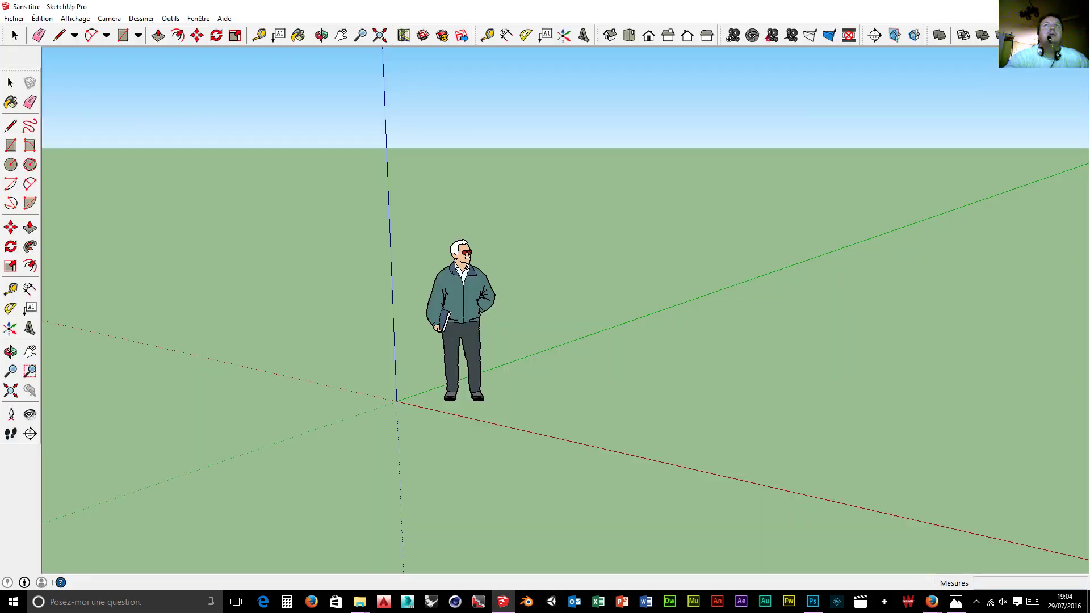
click(931, 601)
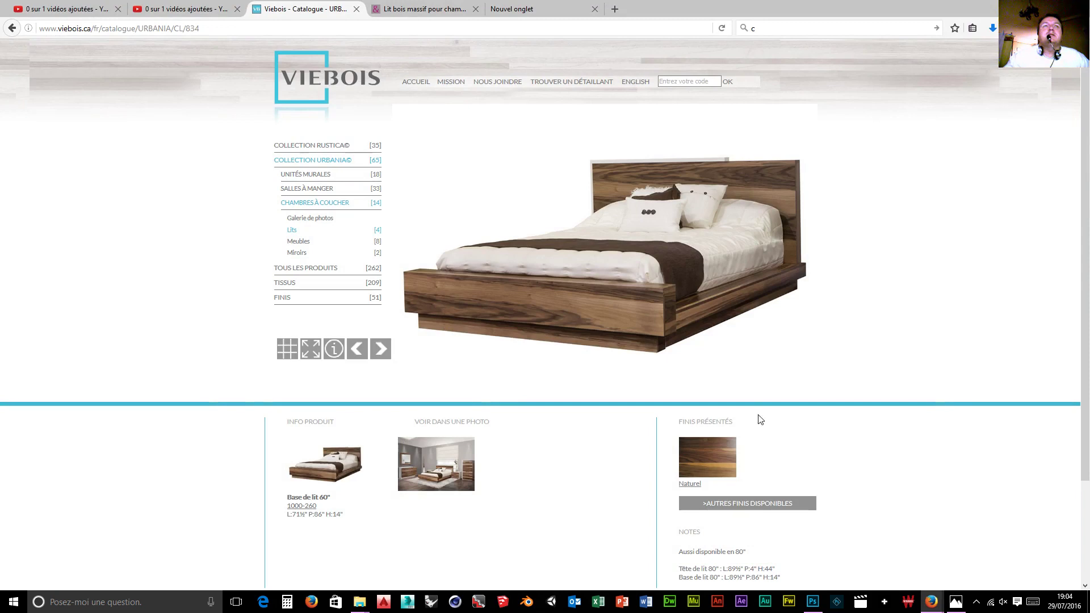
click(533, 606)
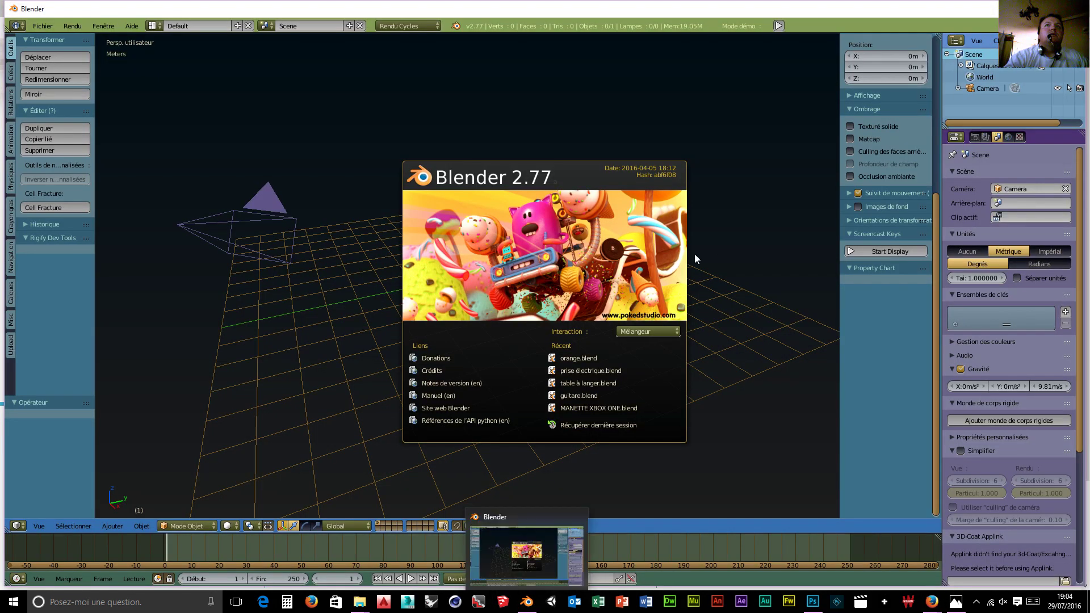
click(693, 254)
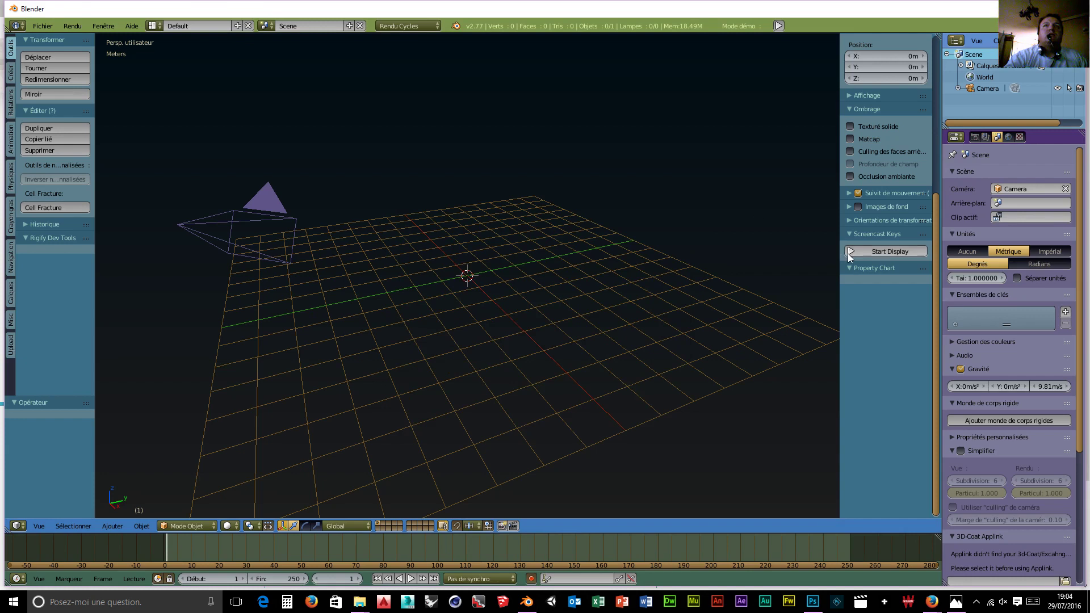
click(889, 251)
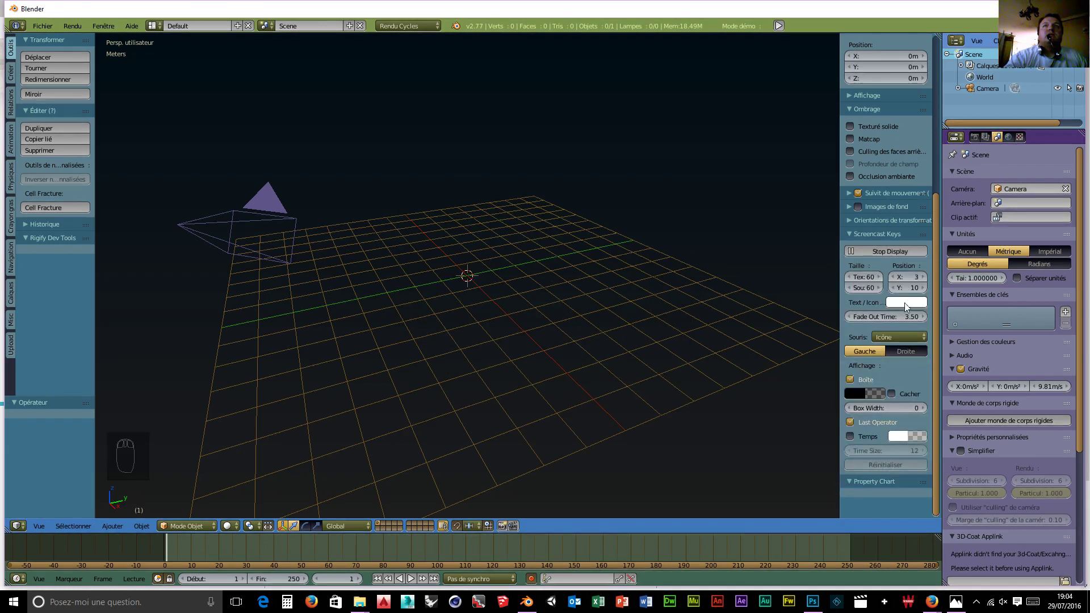
Set the scene units to Imperial and add a cube mesh.
click(1051, 250)
scroll(535, 332, up, 6)
mouse_move(536, 336)
middle_down()
mouse_move(525, 323)
mouse_move(523, 340)
middle_up()
scroll(529, 340, down, 2)
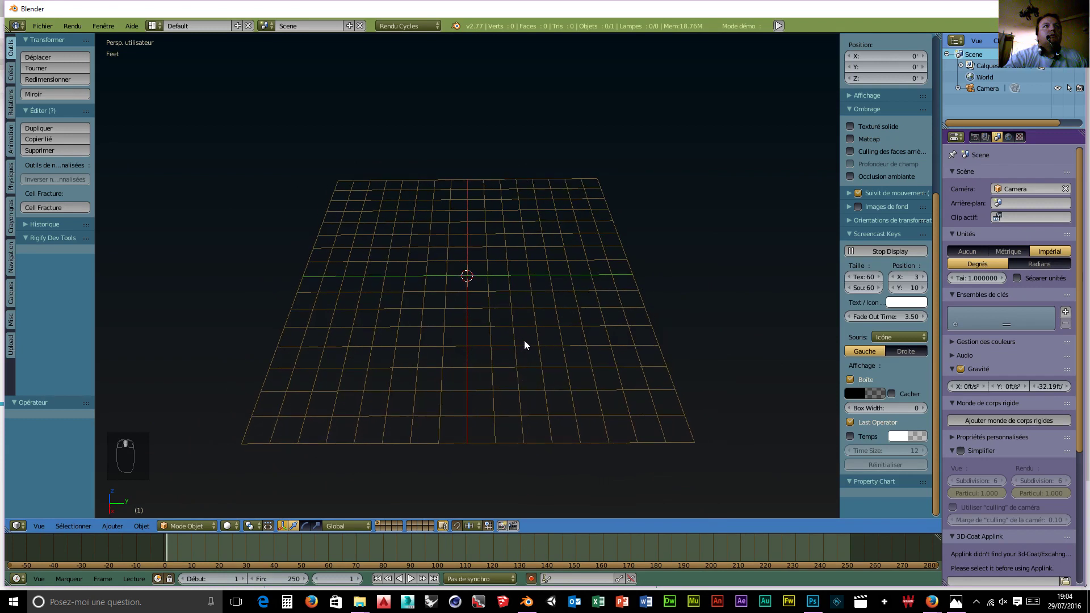
key(shift+a)
mouse_move(524, 339)
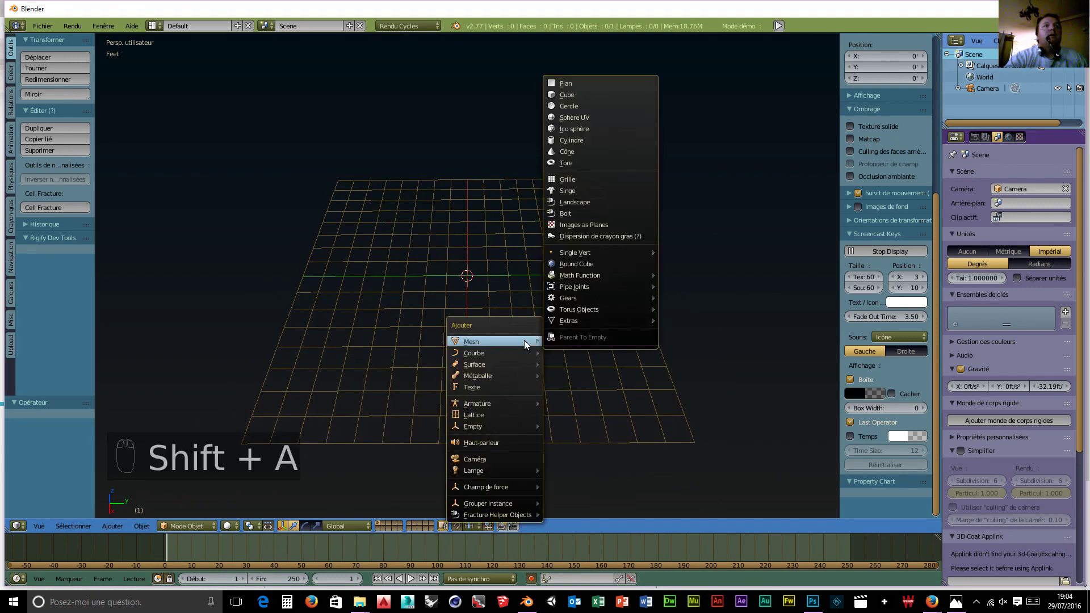
click(587, 92)
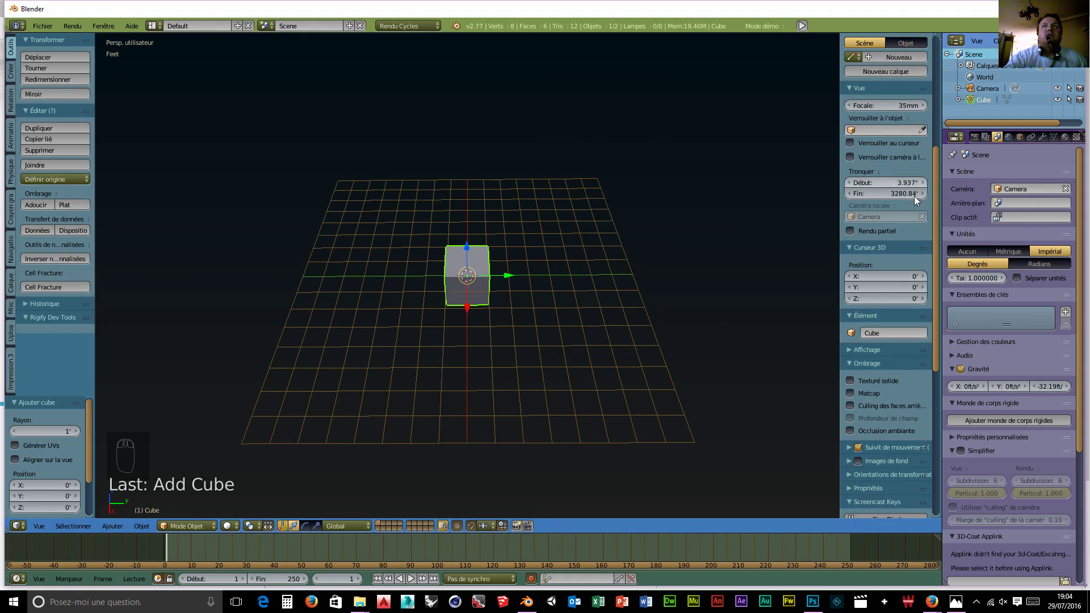
Set the cube's X dimension to 71.5 in to match the bed base's width.
scroll(900, 260, up, 8)
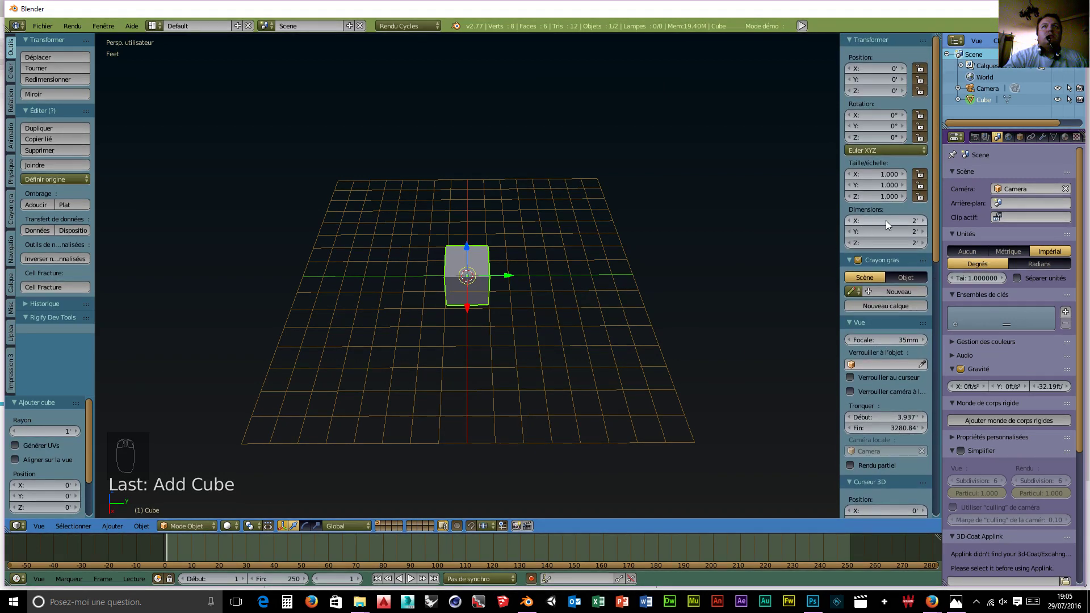
click(886, 221)
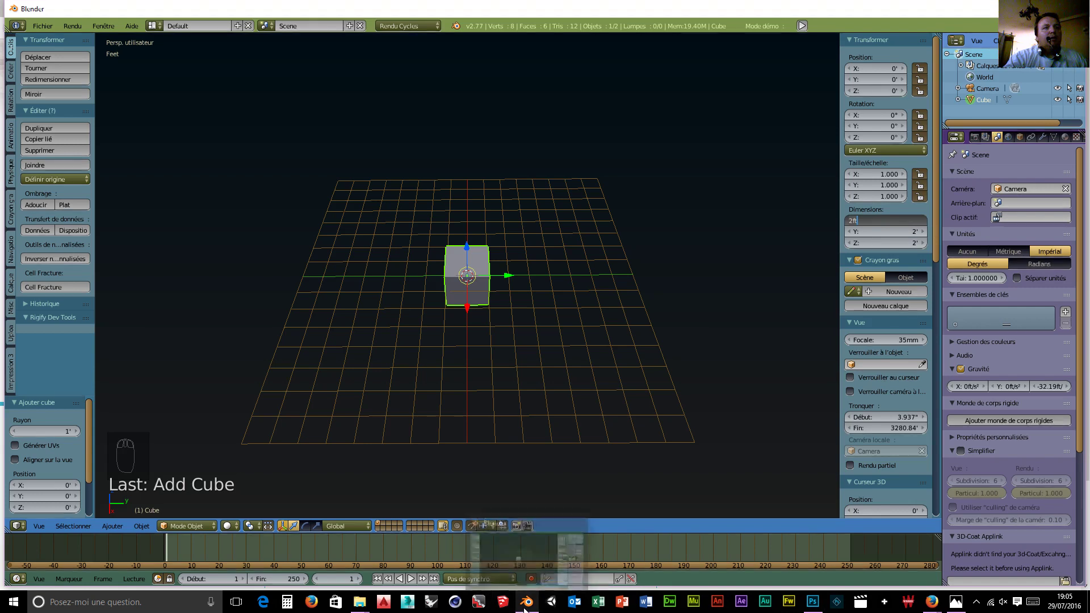
mouse_move(932, 602)
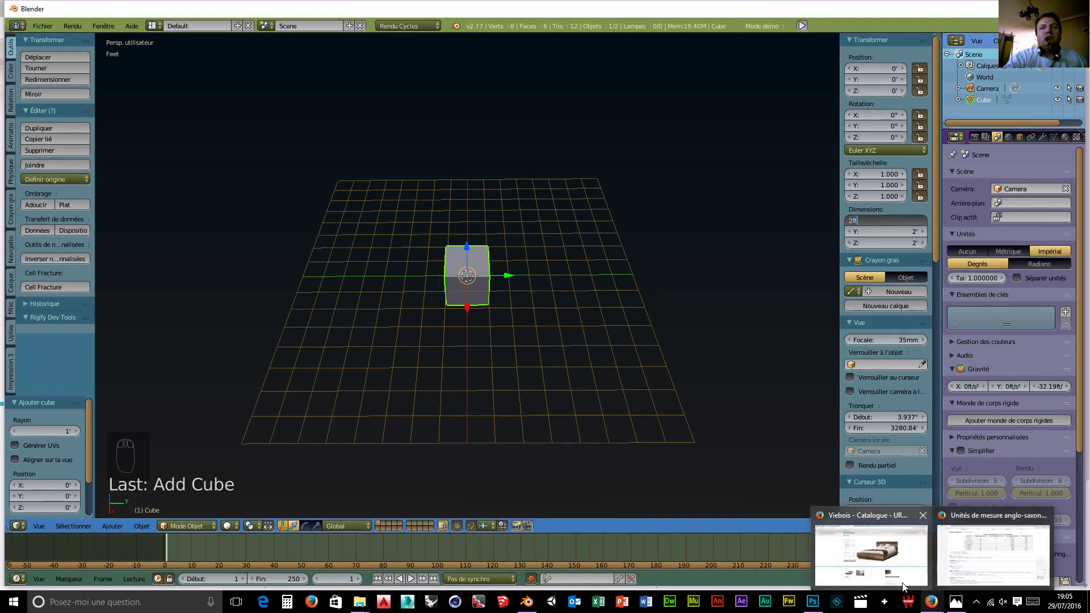
mouse_move(904, 586)
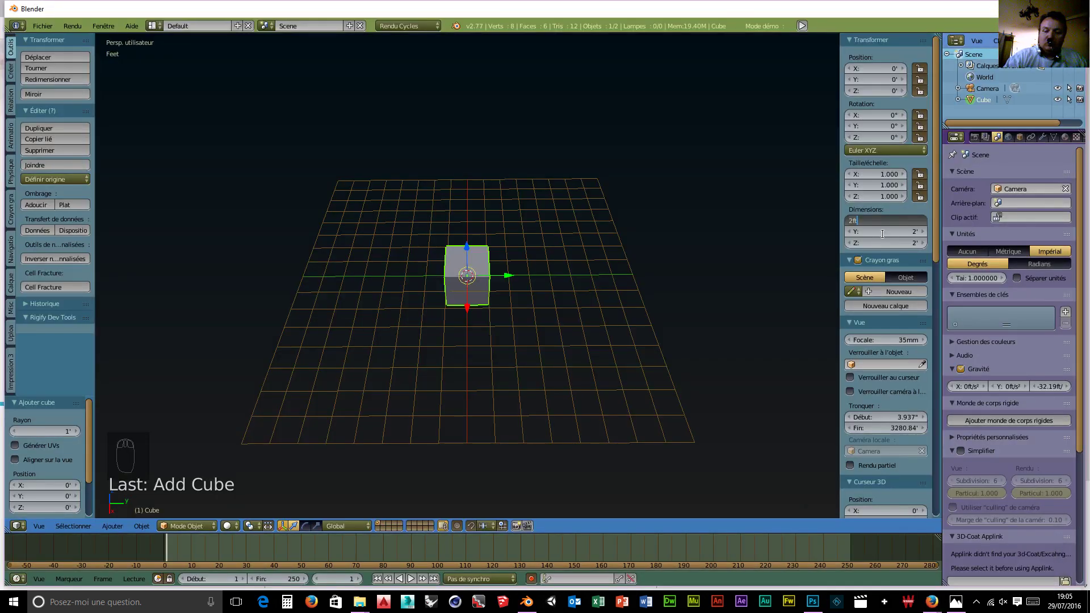
text(71.5)
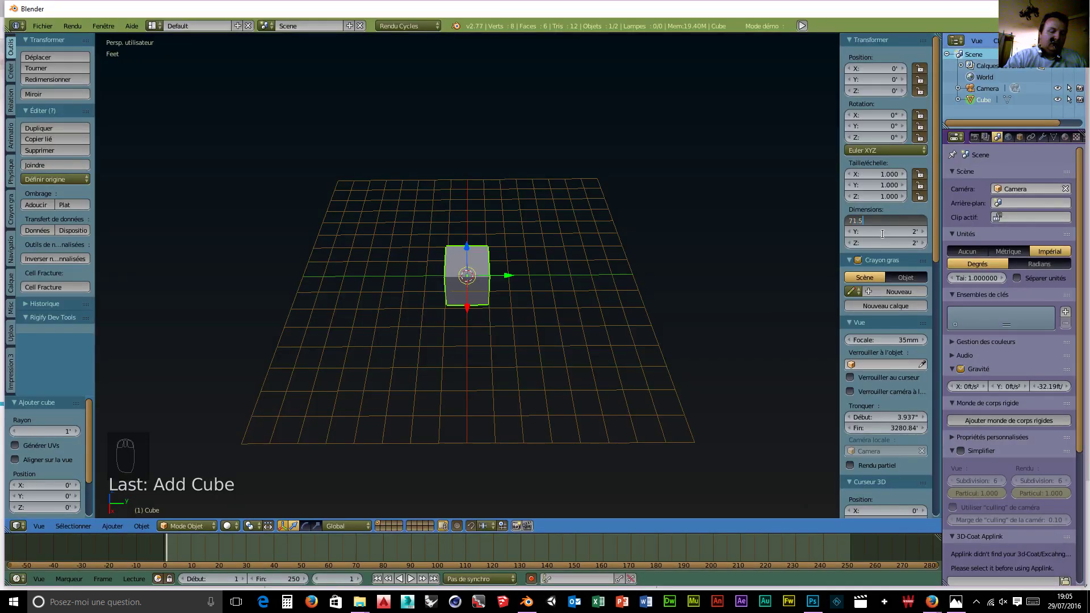
text(in)
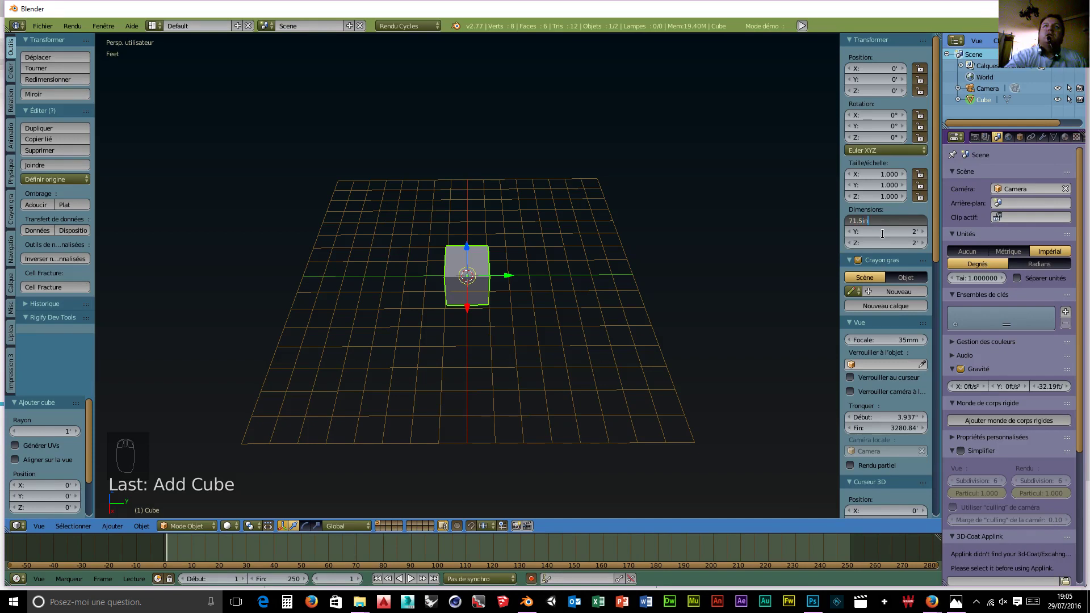
key(Return)
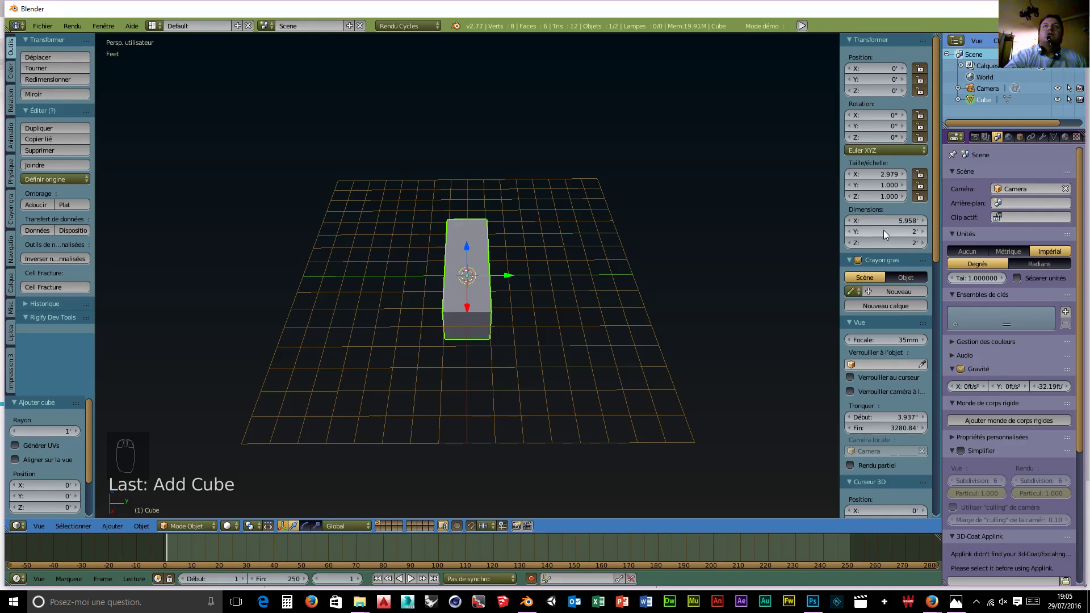
Set the cube's Y dimension to 86 in and its Z dimension to 14 in.
click(884, 235)
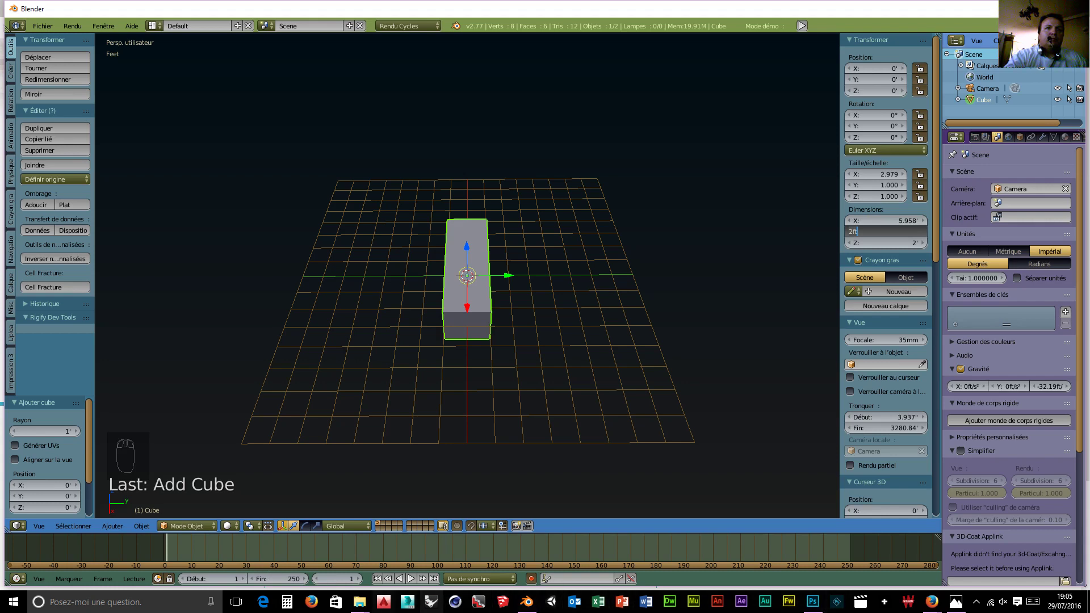
mouse_move(903, 566)
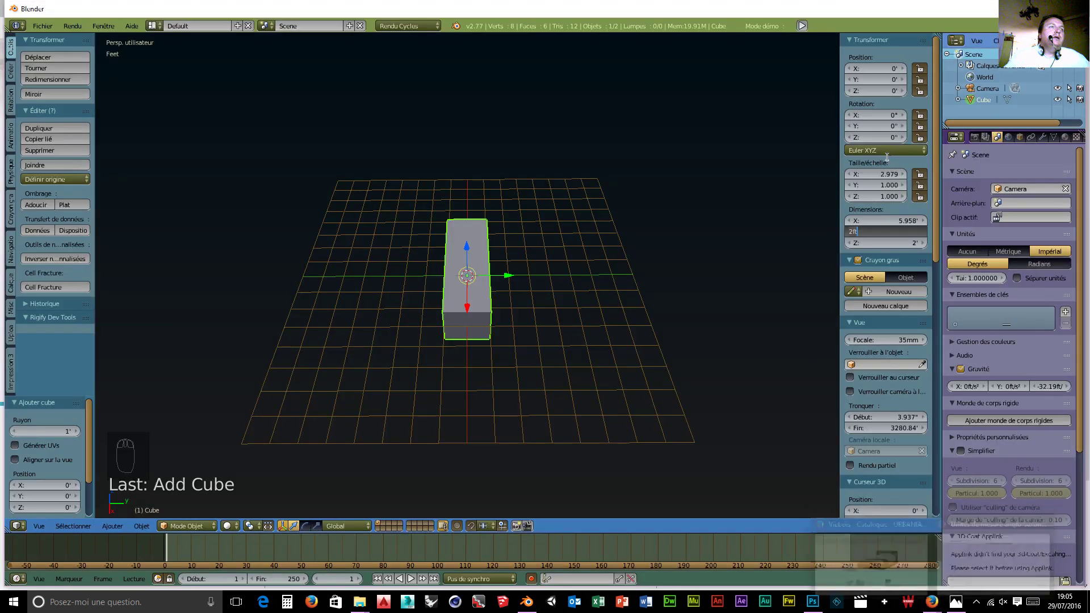
key(Return)
click(892, 243)
text(14in)
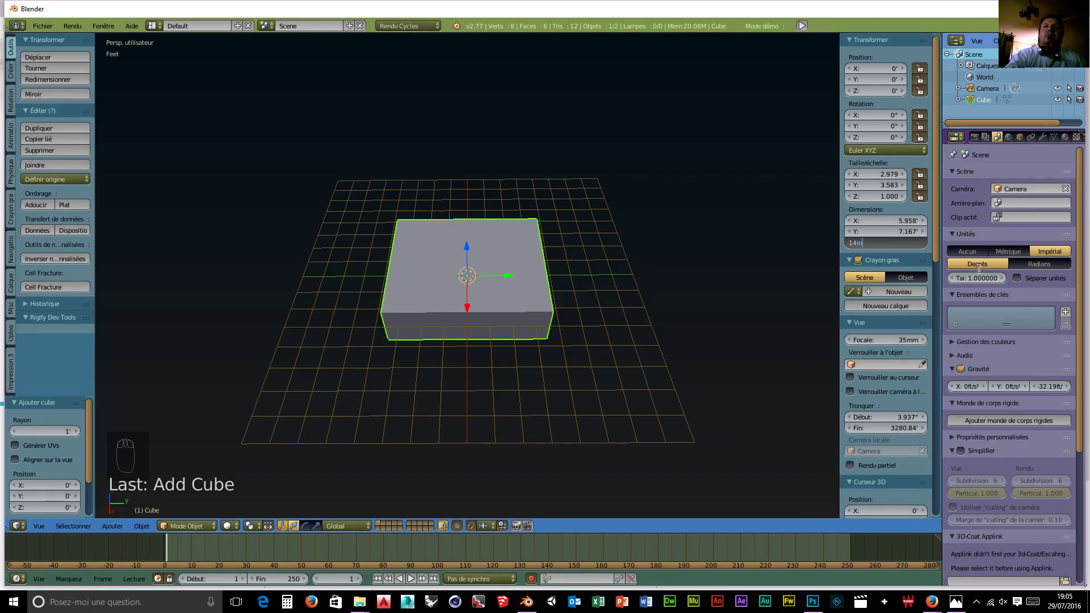
key(Return)
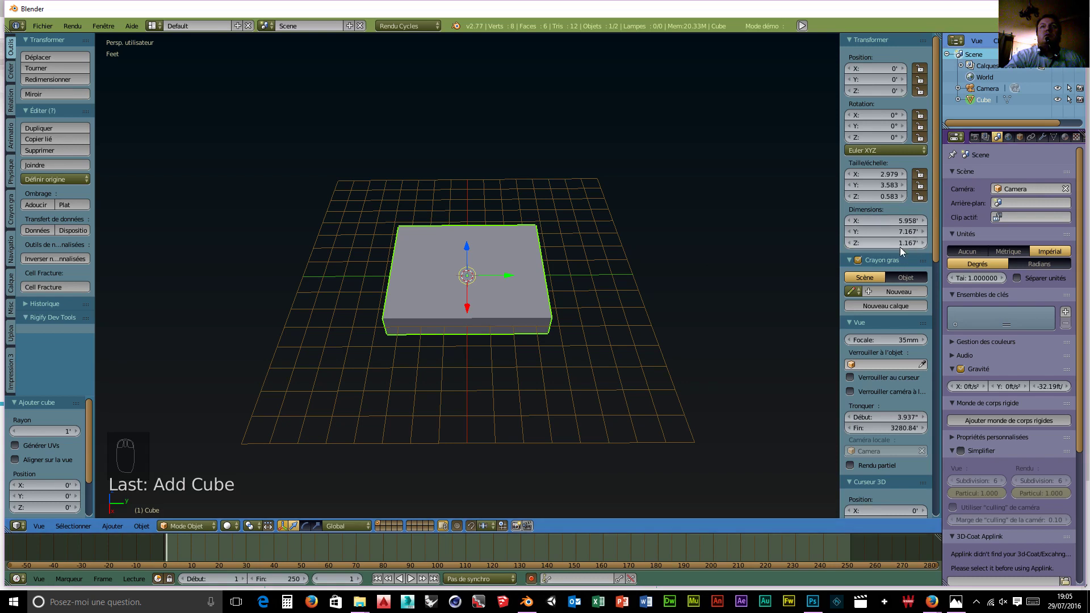
Switch the scene units to Metric.
middle_drag(647, 365, 573, 352)
click(1001, 251)
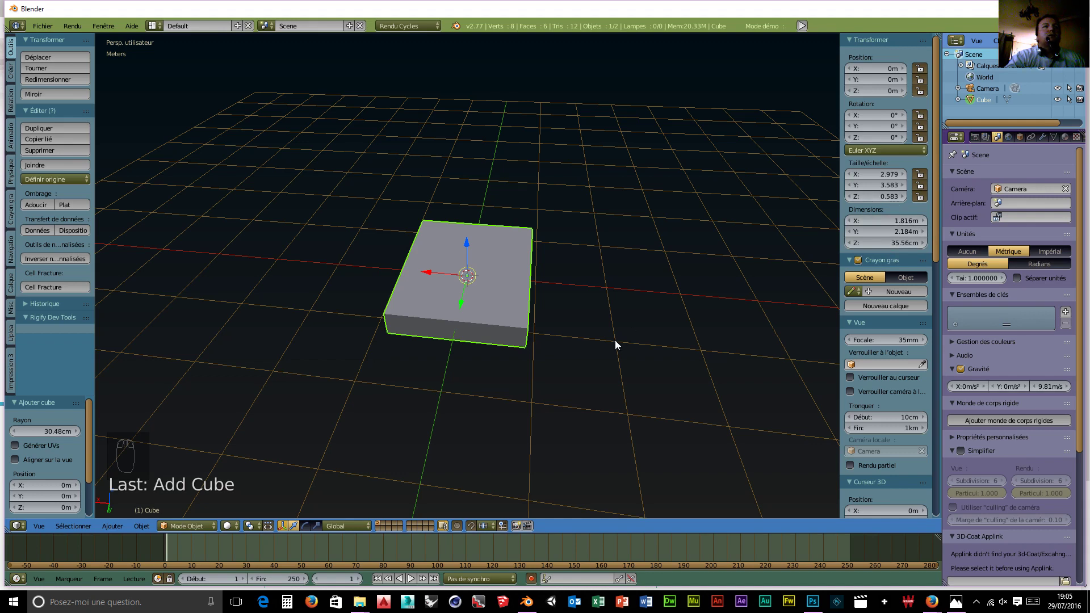
scroll(614, 341, up, 1)
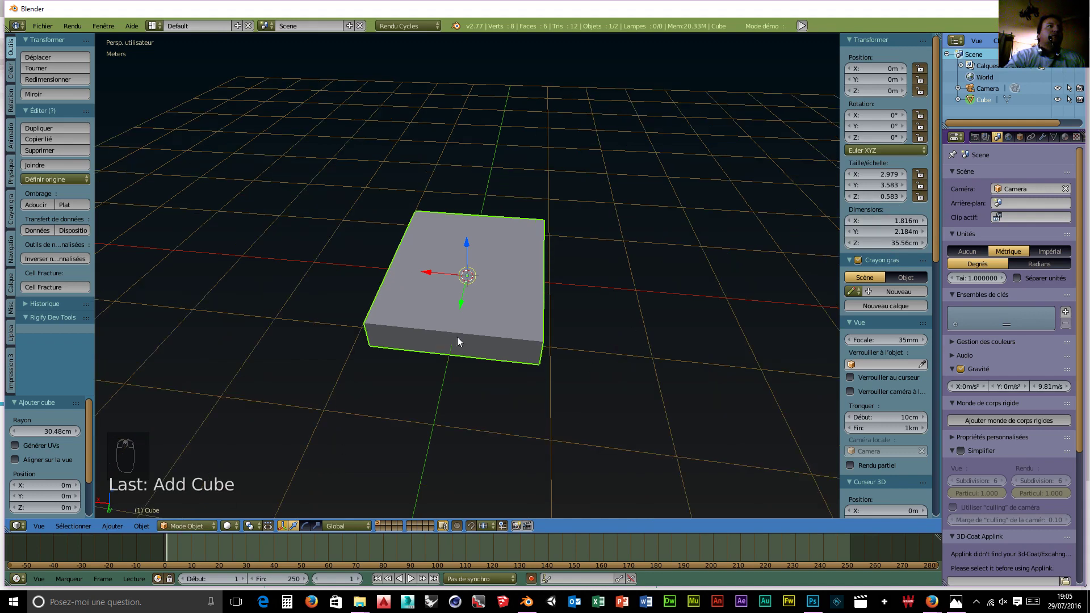
Display the 3D view in wireframe shading and look at the box from above.
click(197, 525)
click(199, 525)
click(229, 526)
click(244, 498)
mouse_move(479, 424)
middle_down()
mouse_move(523, 429)
mouse_move(402, 425)
mouse_move(538, 471)
middle_up()
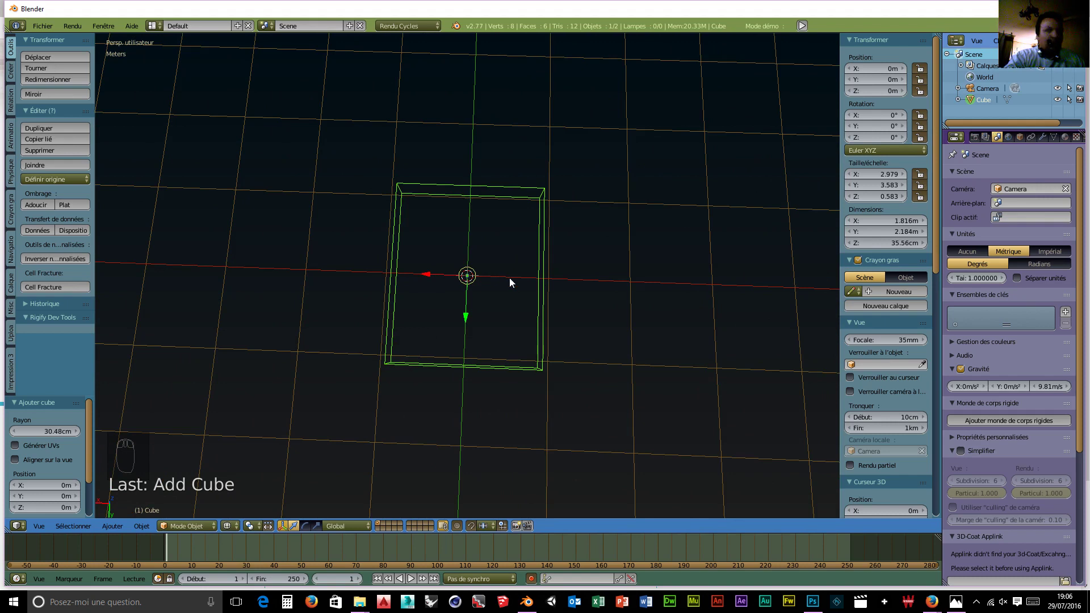
Split a small new area off the properties editor and turn it into a UV/Image Editor.
drag(944, 583, 944, 475)
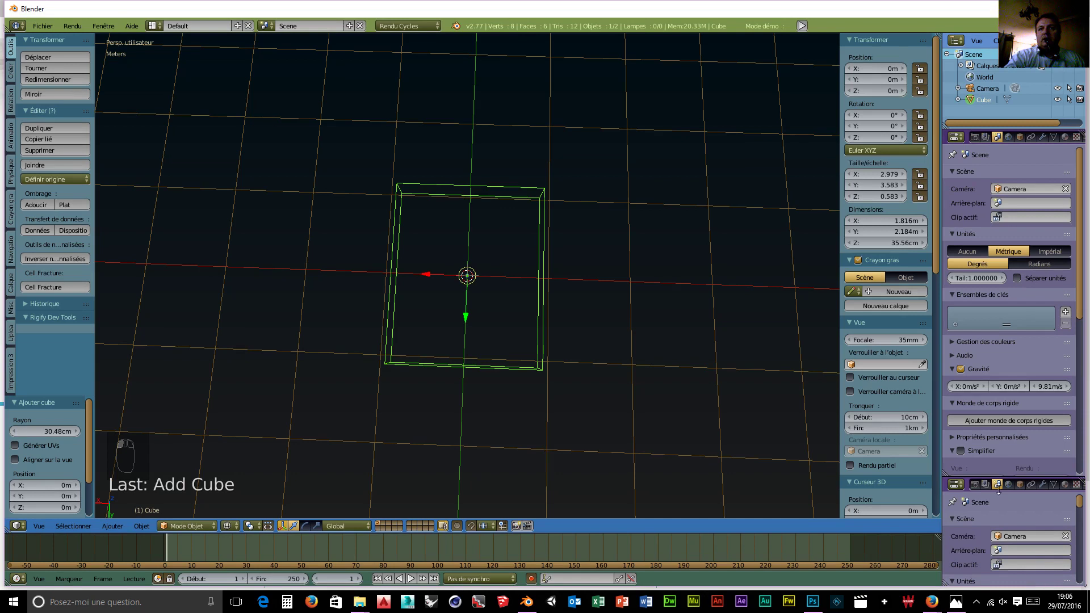
click(958, 487)
click(966, 396)
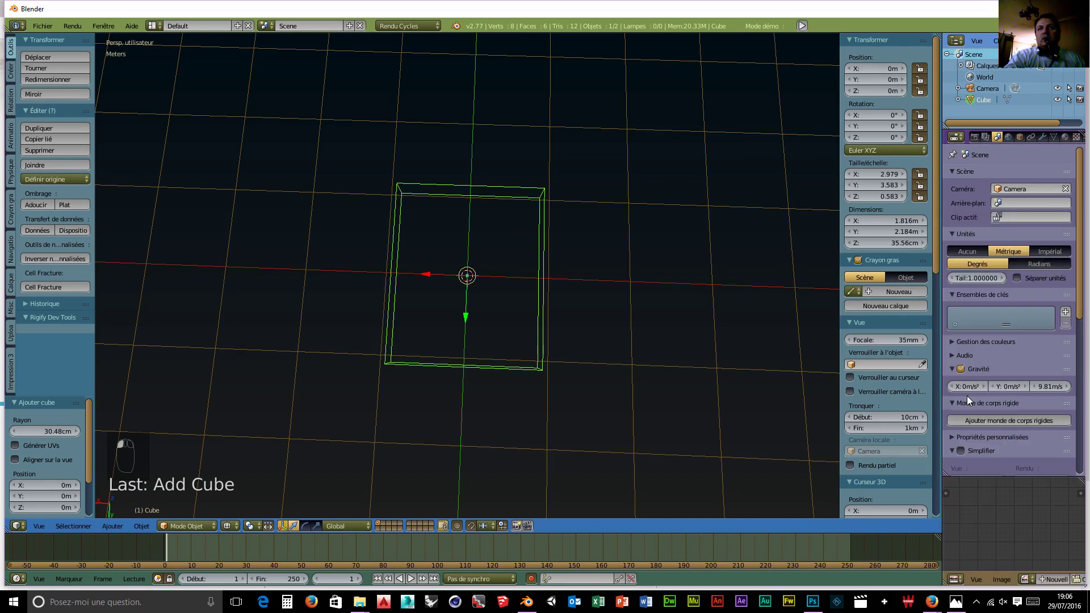
Load the bed reference image viebois_1000_lit.jpg from the neo retro orange folder on drive D into the image editor, showing the whole bed.
click(1080, 579)
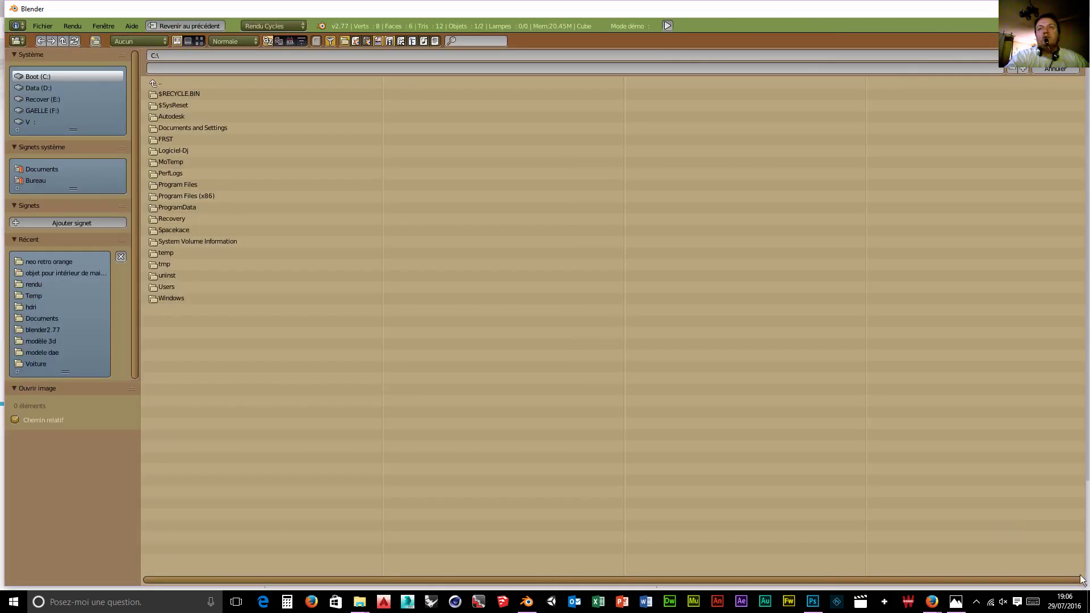
click(34, 88)
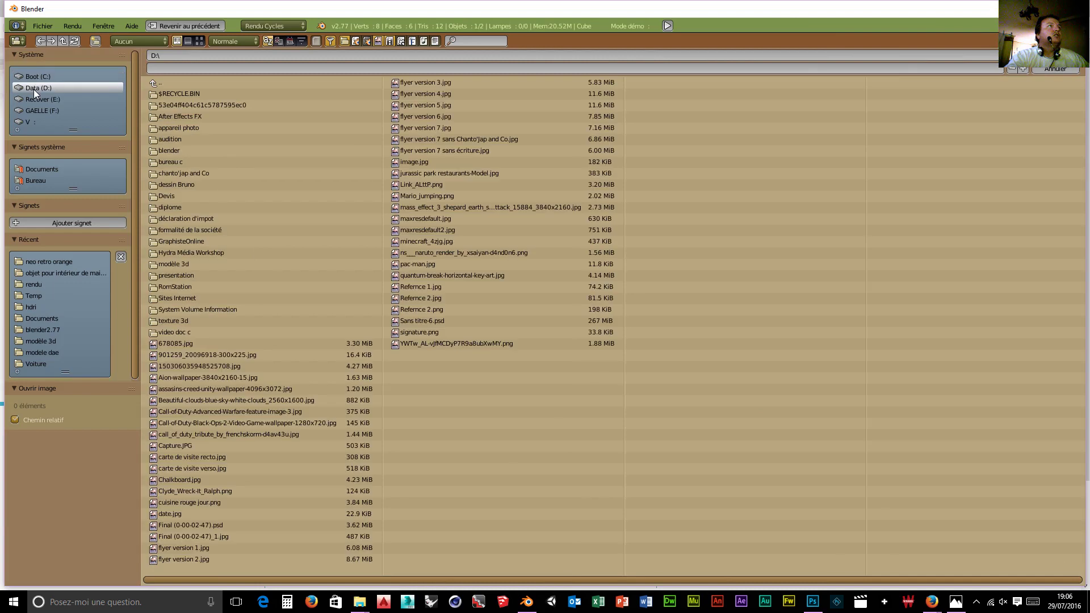
click(182, 149)
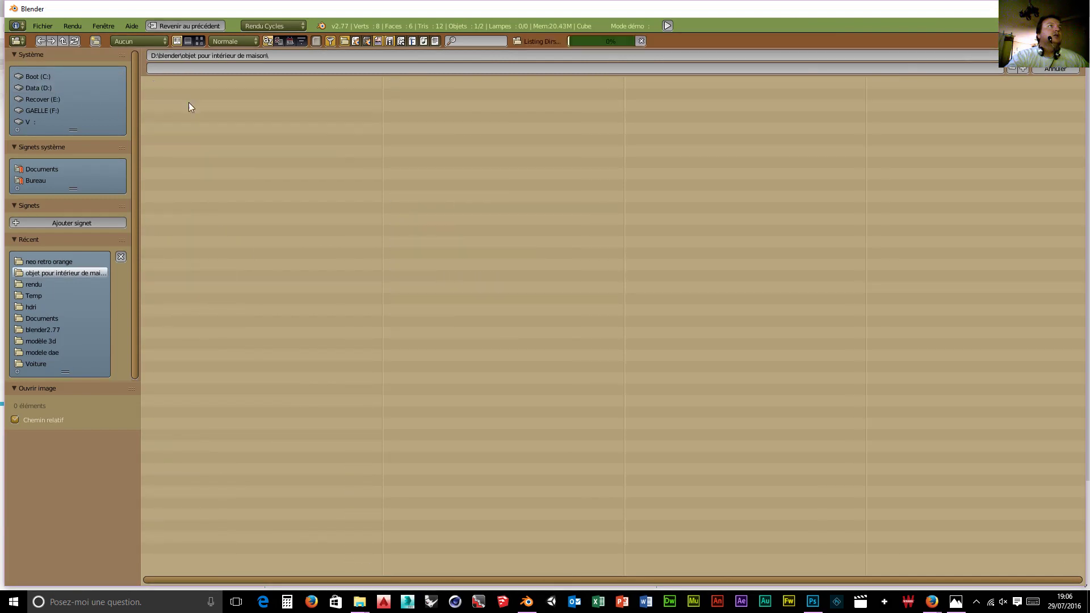
click(186, 100)
click(175, 95)
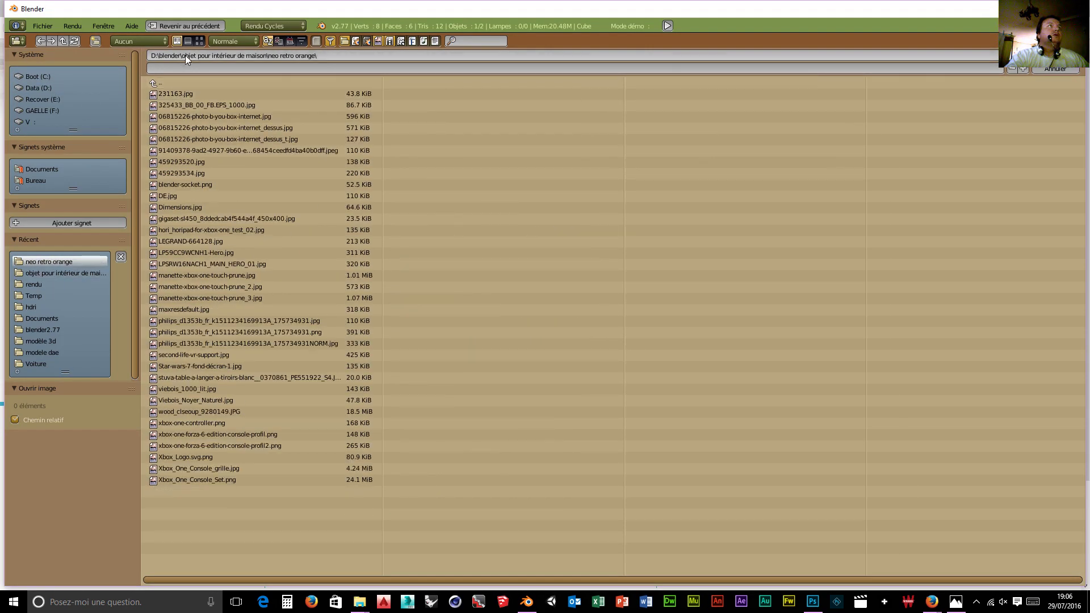
click(199, 41)
click(824, 316)
click(1055, 56)
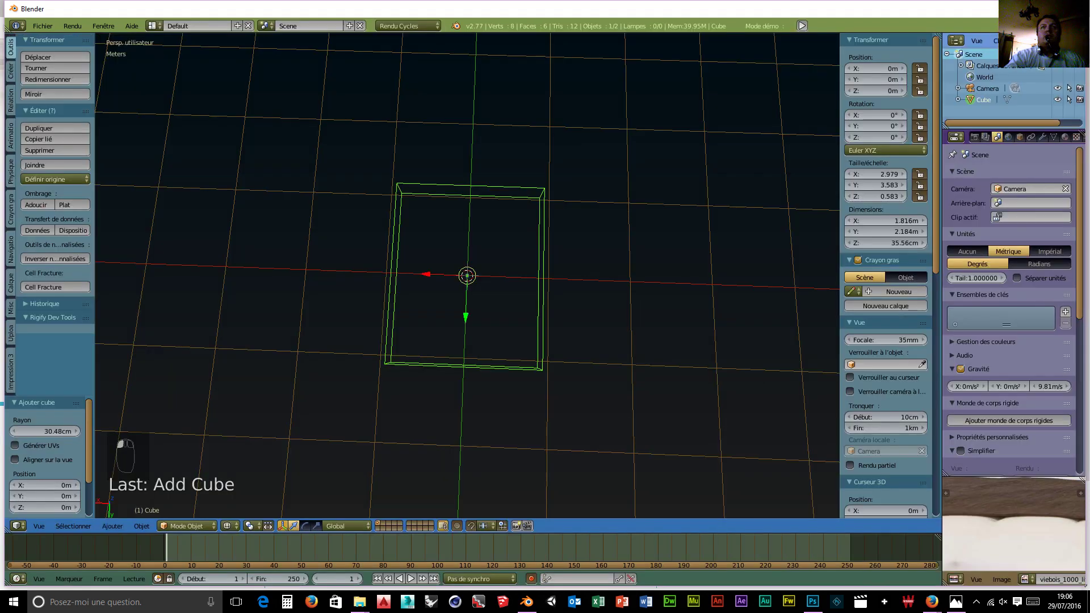
middle_drag(681, 424, 642, 389)
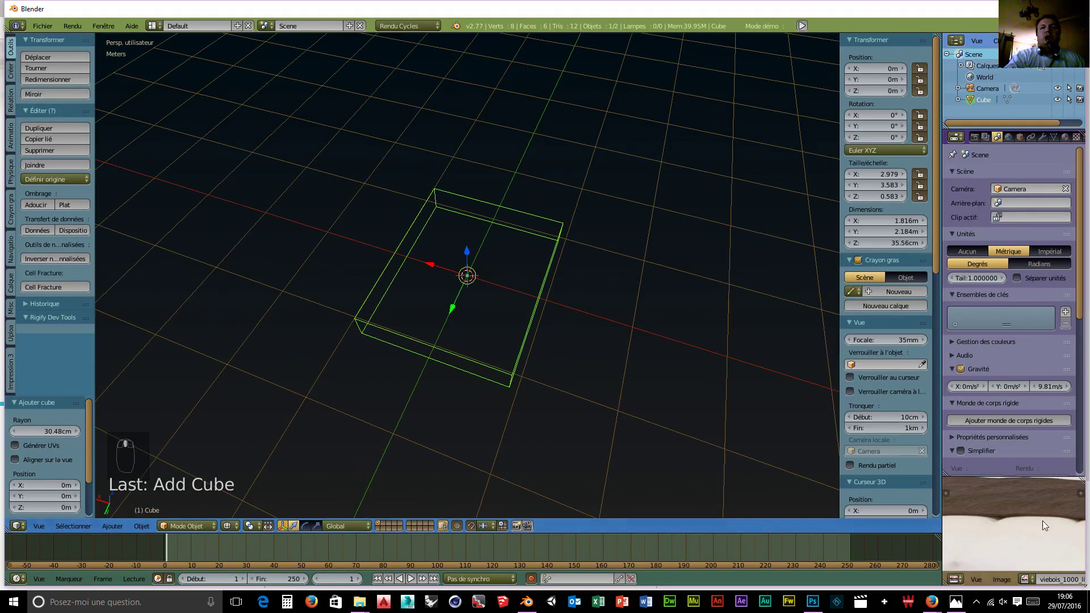
scroll(1008, 505, down, 5)
scroll(1006, 506, down, 3)
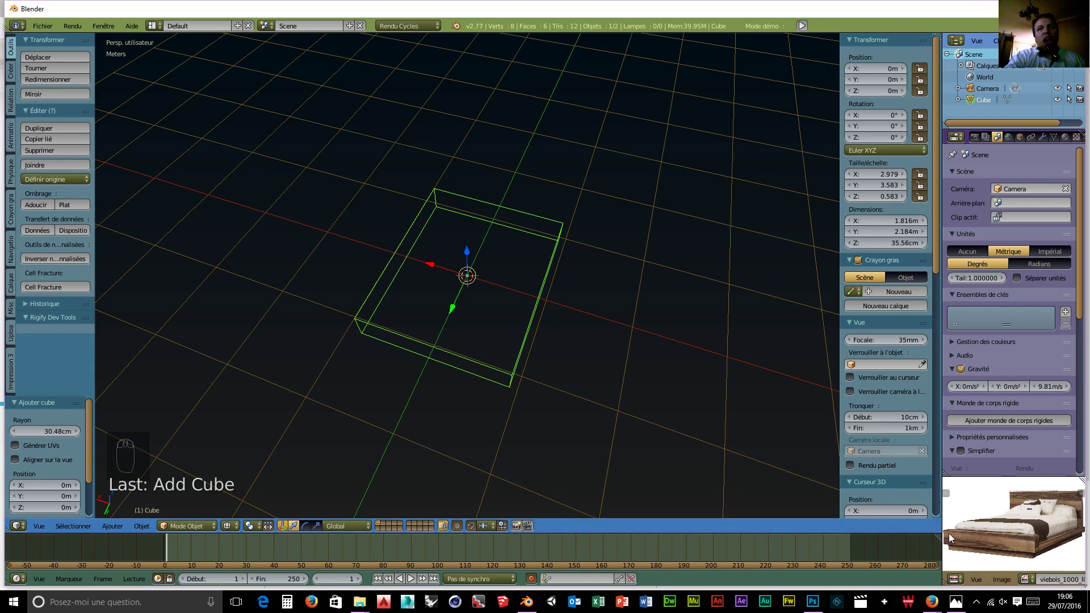
Examine the box's proportions from several angles and check its dimensions.
middle_drag(643, 424, 595, 377)
middle_drag(411, 355, 425, 333)
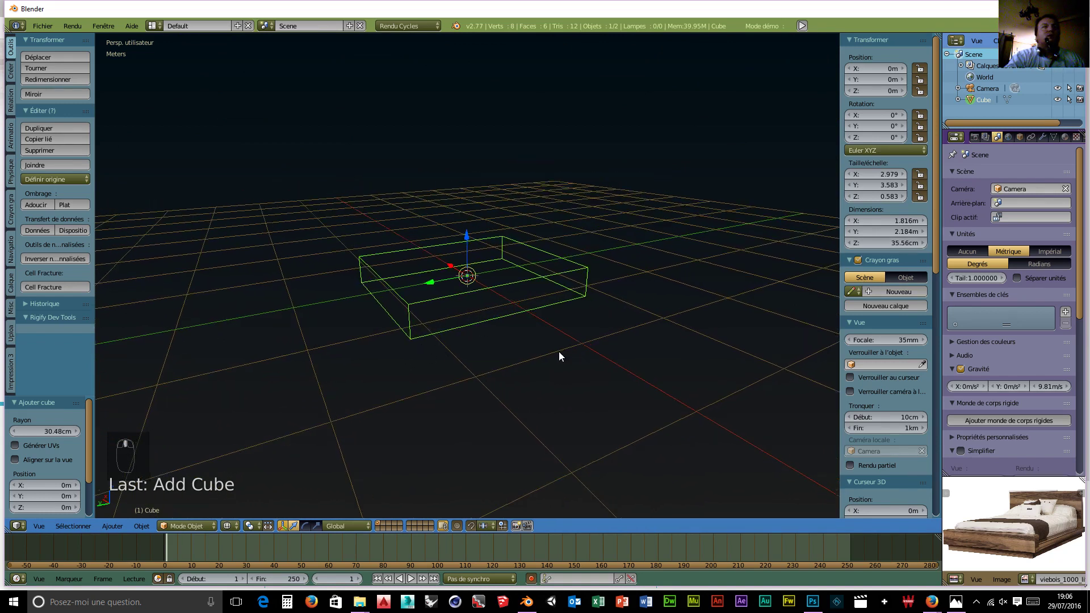
middle_drag(559, 349, 559, 361)
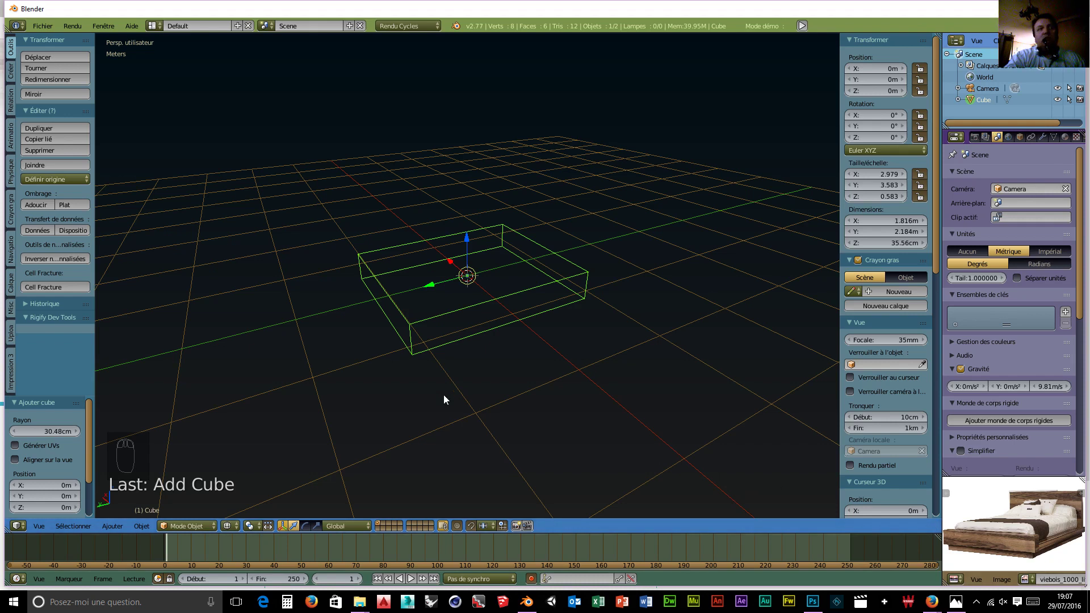
middle_drag(492, 377, 459, 299)
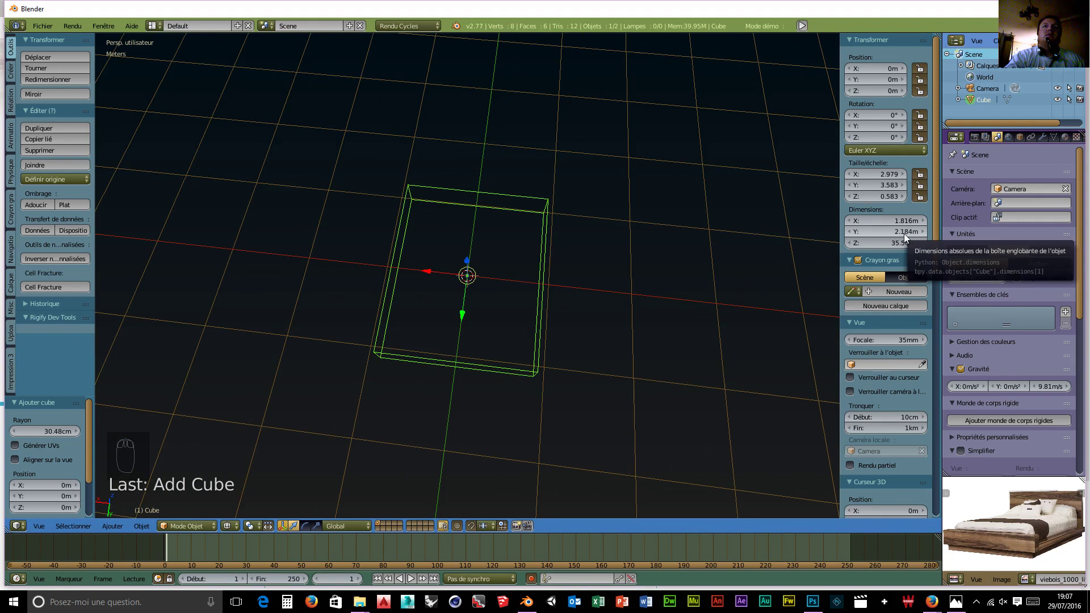
middle_drag(434, 301, 451, 328)
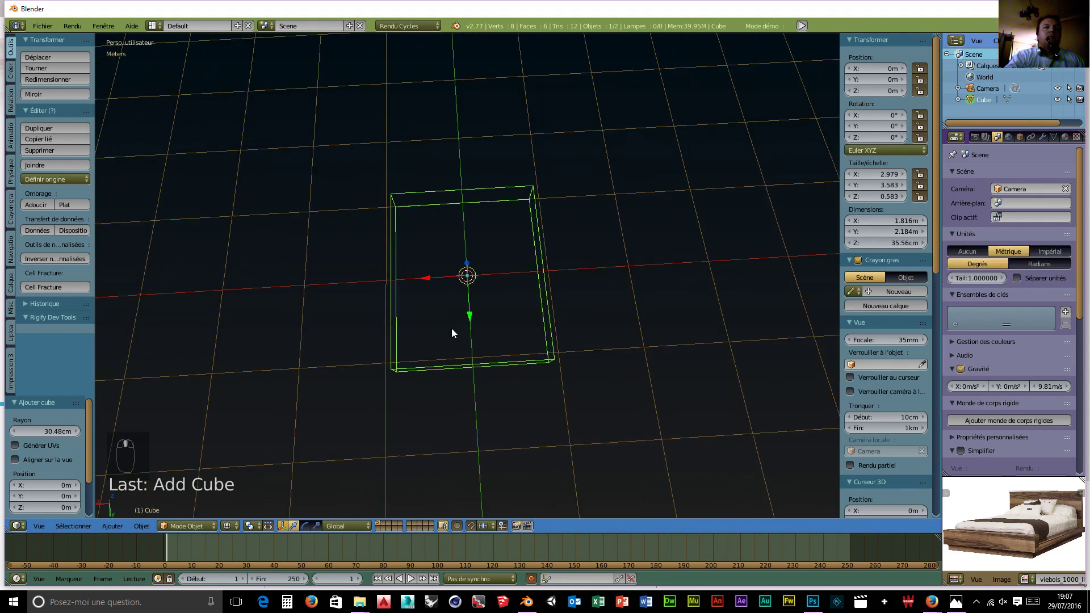
key(shift+a)
mouse_move(441, 301)
middle_drag(699, 325, 651, 308)
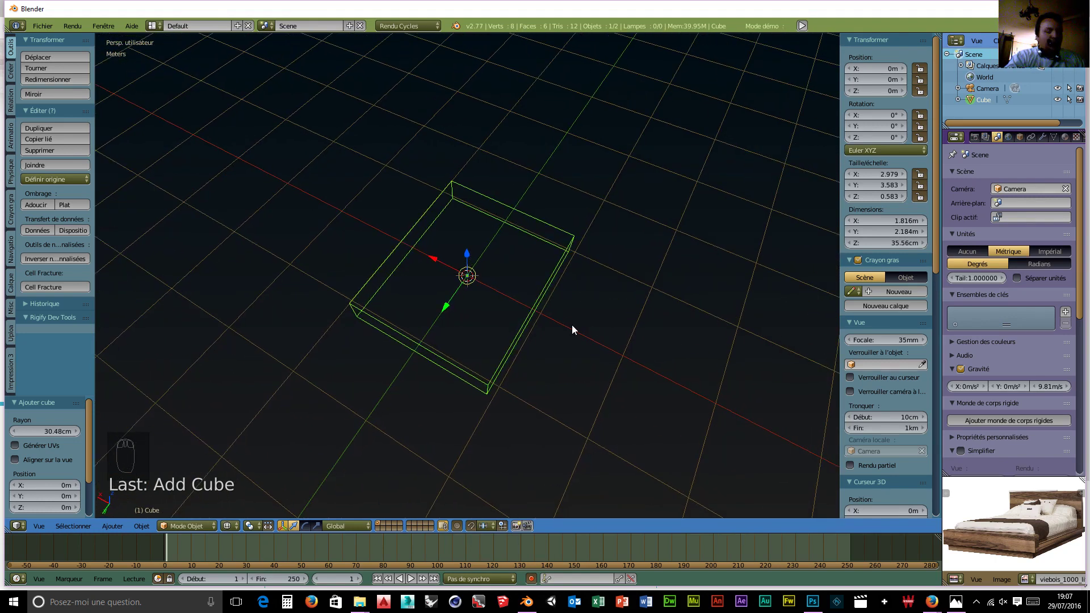
Duplicate the box in place and scale the copy to 0.33 along Z.
key(shift+d)
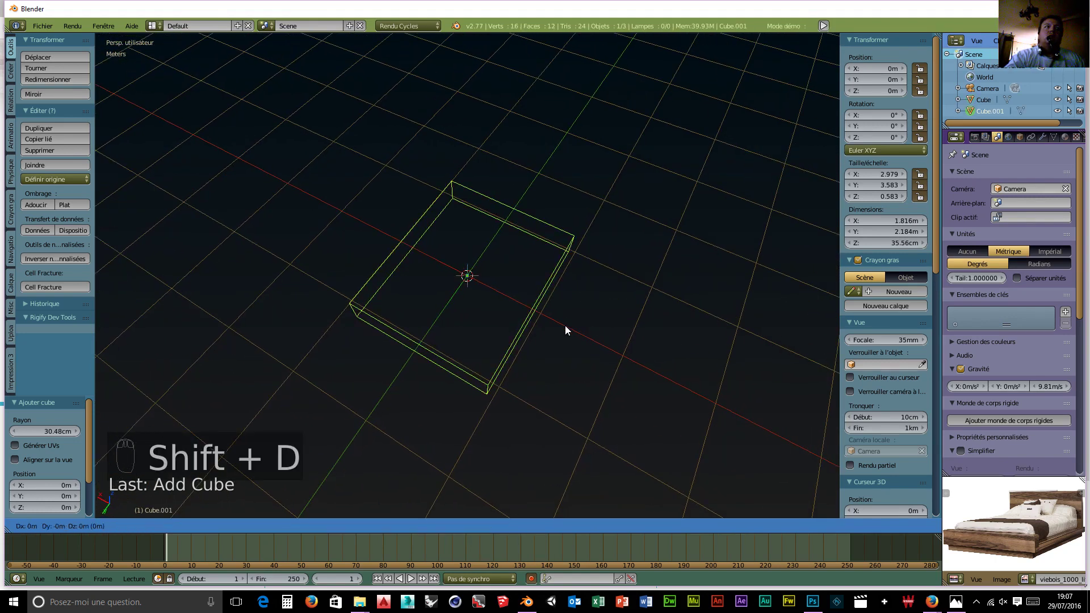
click(565, 326)
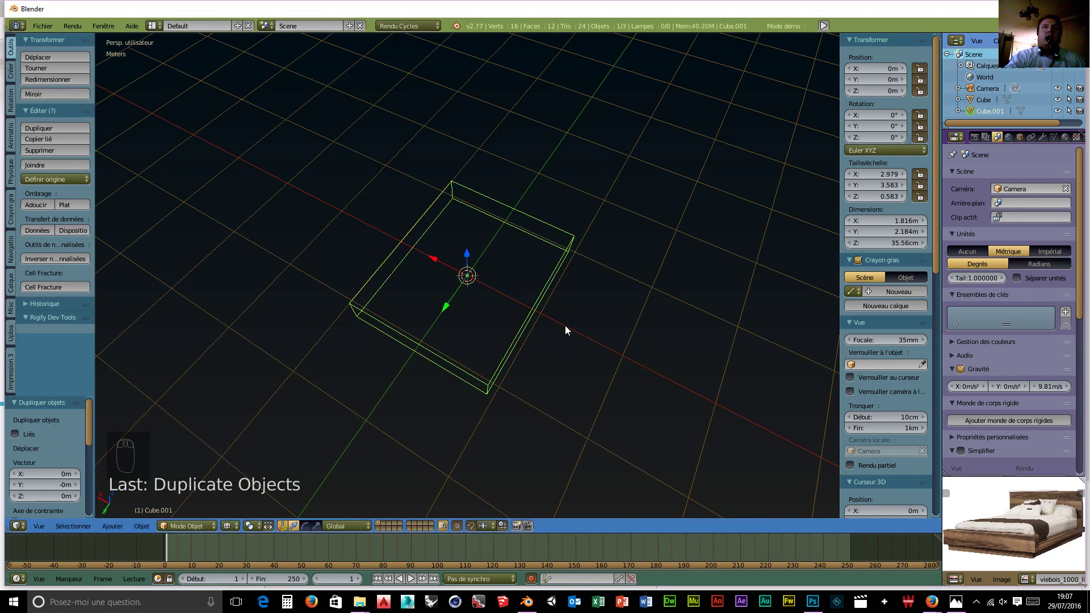
text(sz)
text(.)
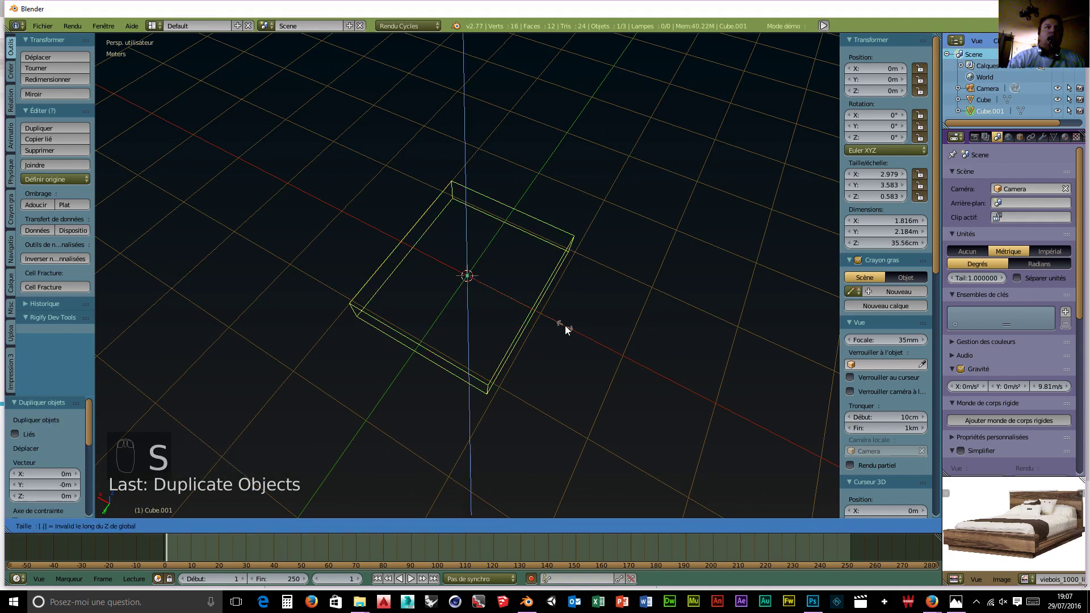
text(33)
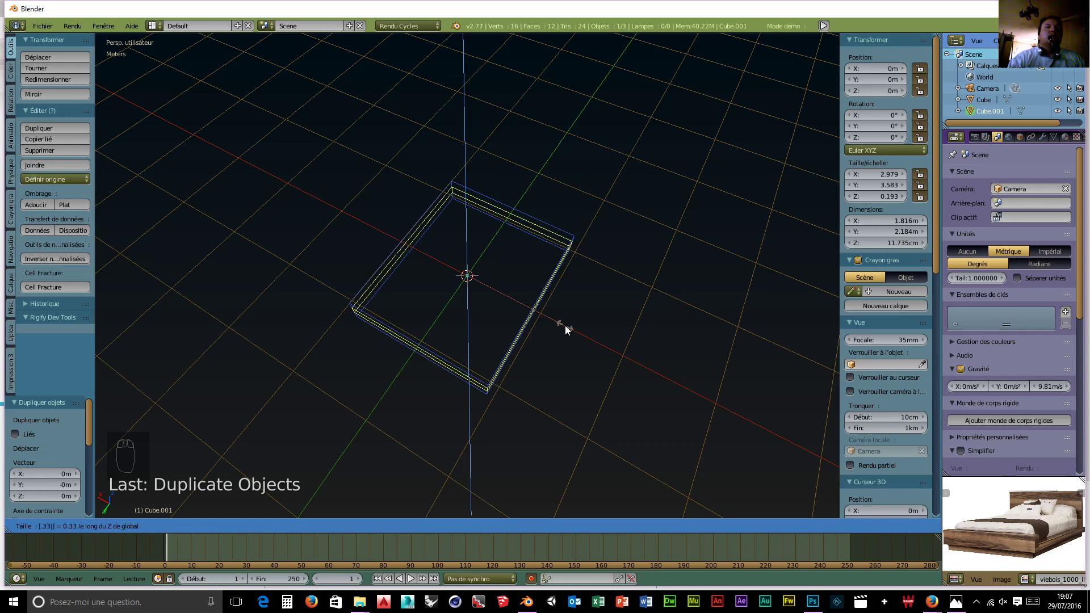
key(Return)
Set the snap element to Edge and lower the flattened copy about 11.9 cm along Z to the base of the original box.
middle_drag(564, 326, 534, 275)
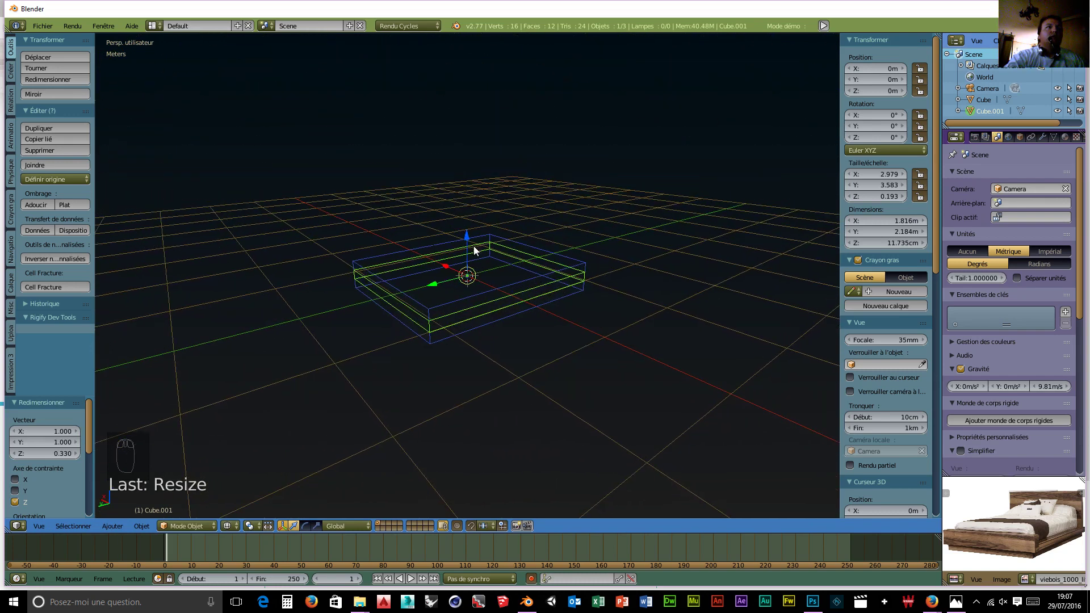
click(484, 526)
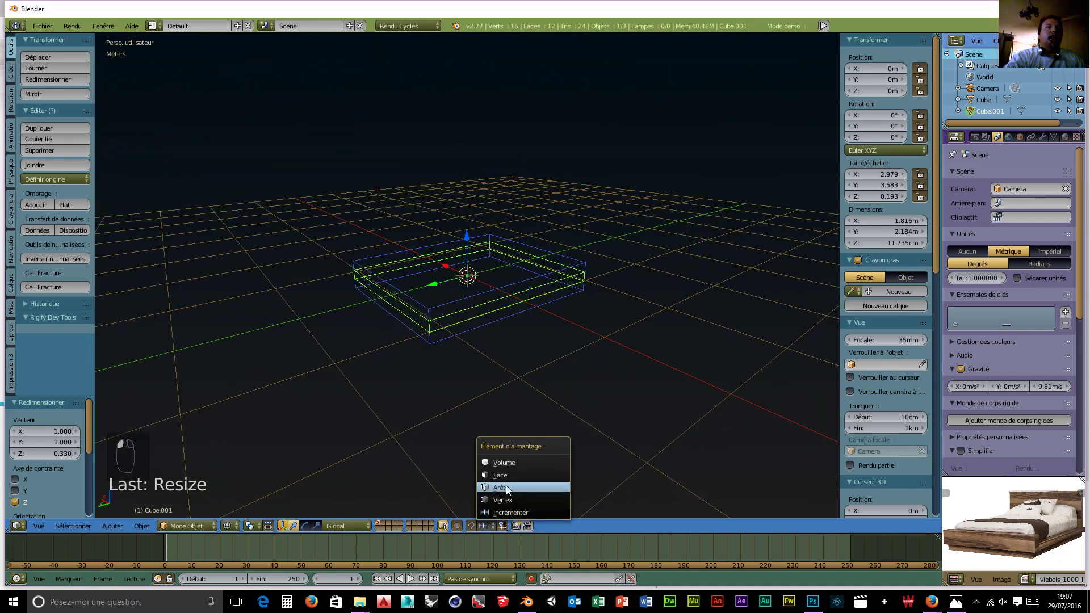
click(505, 487)
drag(465, 234, 480, 343)
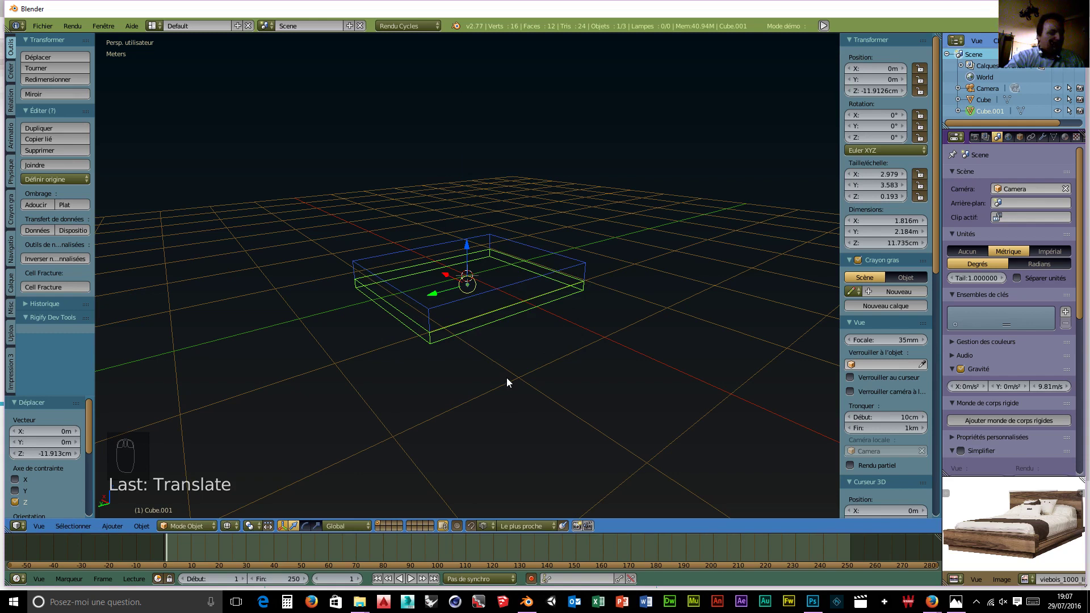
Duplicate the bottom slab along Z and place the copy directly above it, at a Z position of about -1.8 mm.
key(shift+d)
key(z)
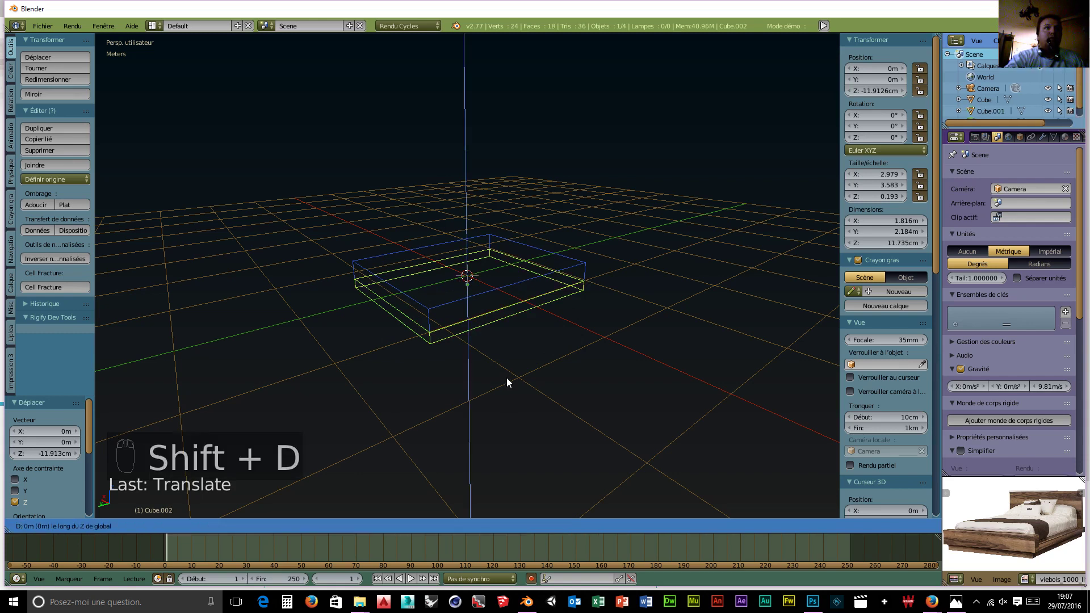
click(488, 306)
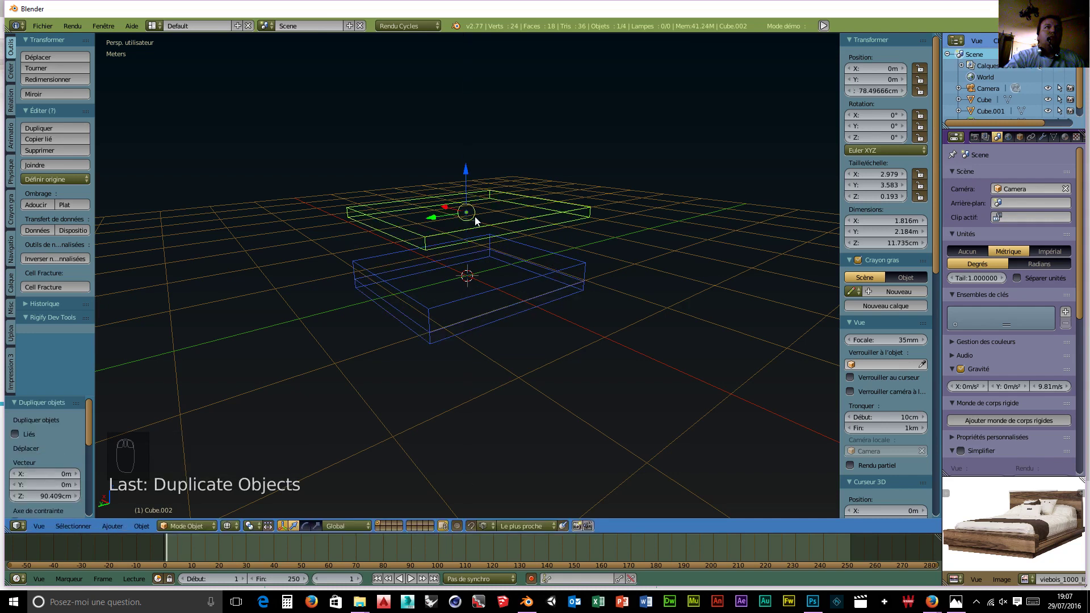
drag(467, 167, 493, 306)
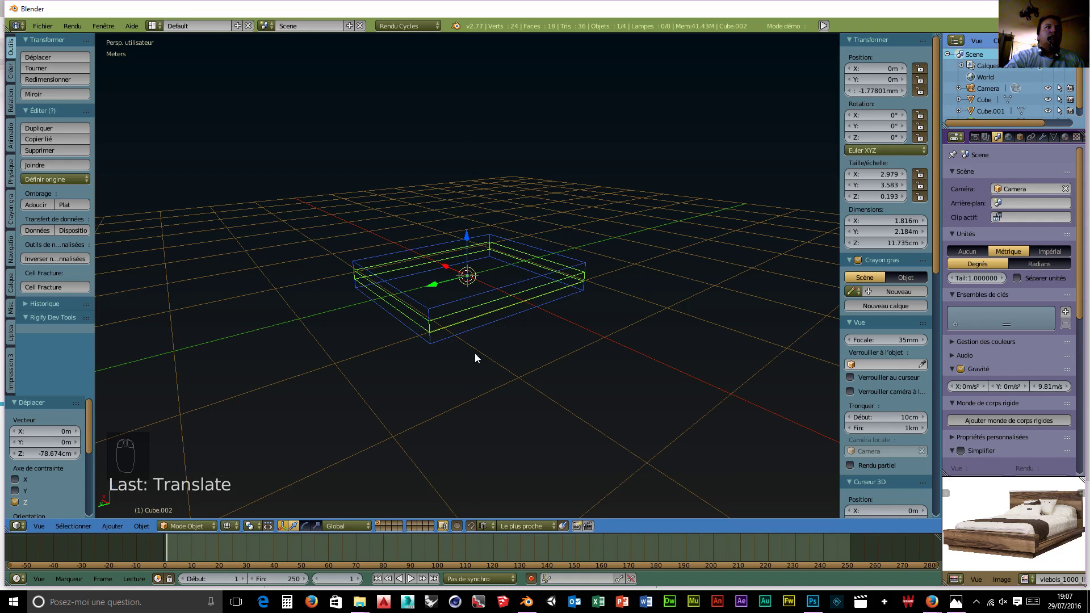
Scale the bottom slab to about 0.937 in X and Y only, keeping its height.
right_click(433, 342)
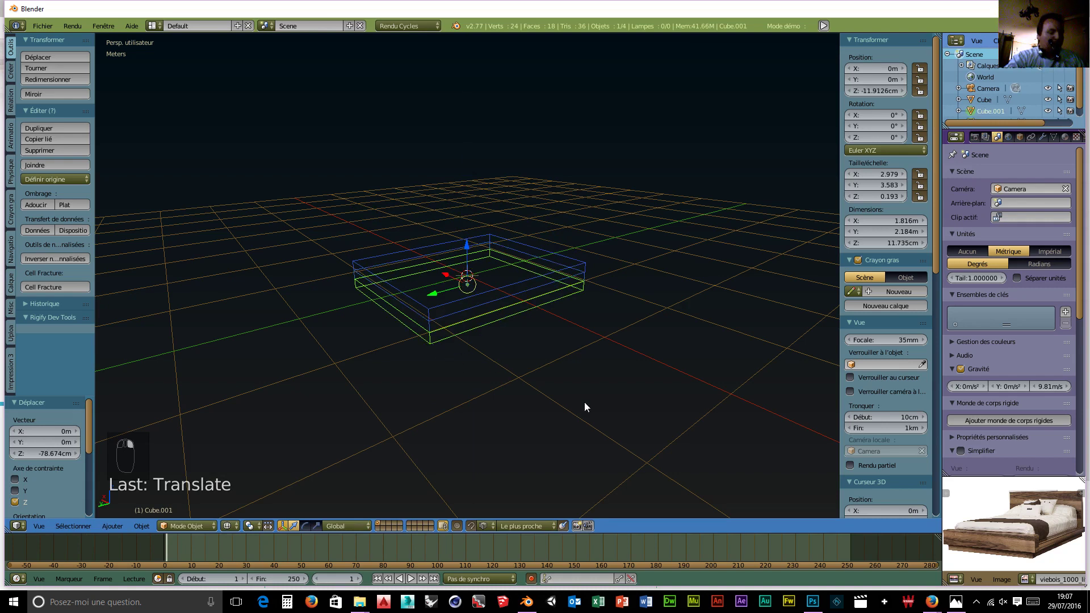
key(s)
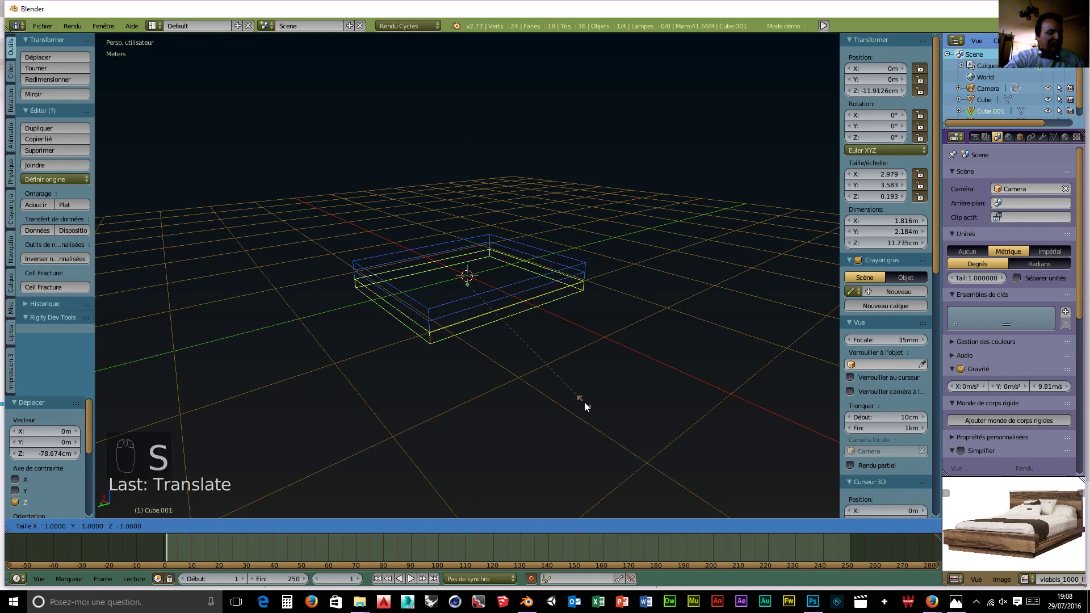
key(shift+z)
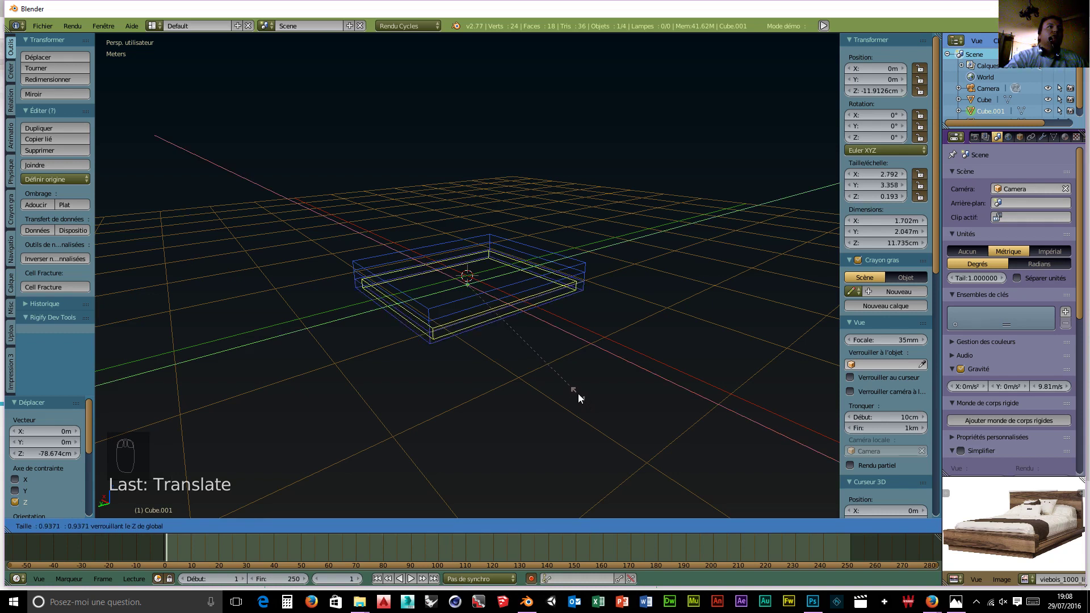
click(578, 393)
Select the middle slab and switch it to Edit Mode.
middle_drag(547, 396, 570, 409)
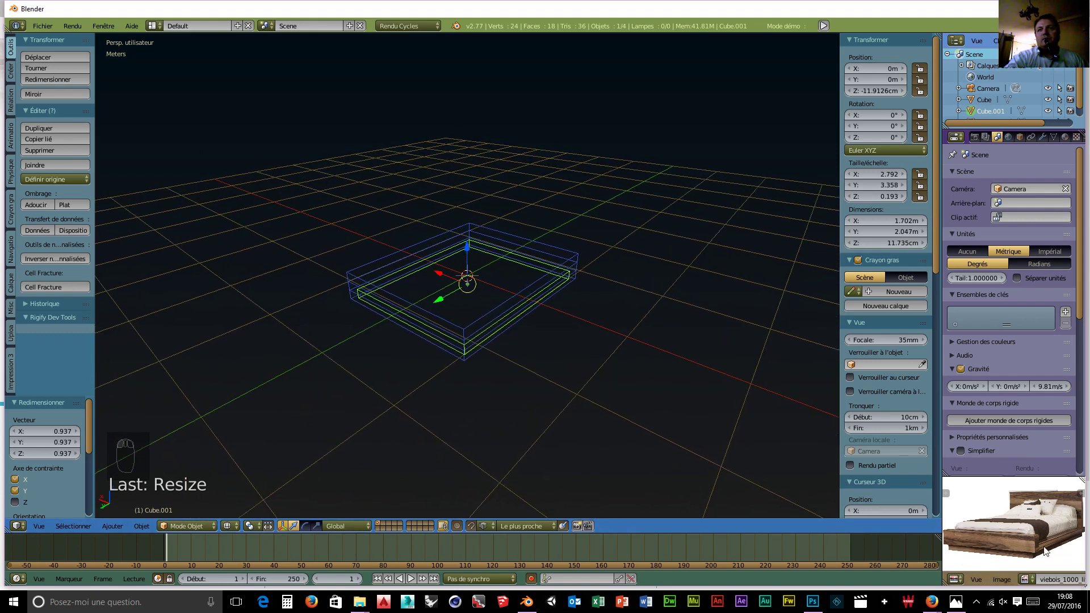
middle_drag(630, 454, 555, 470)
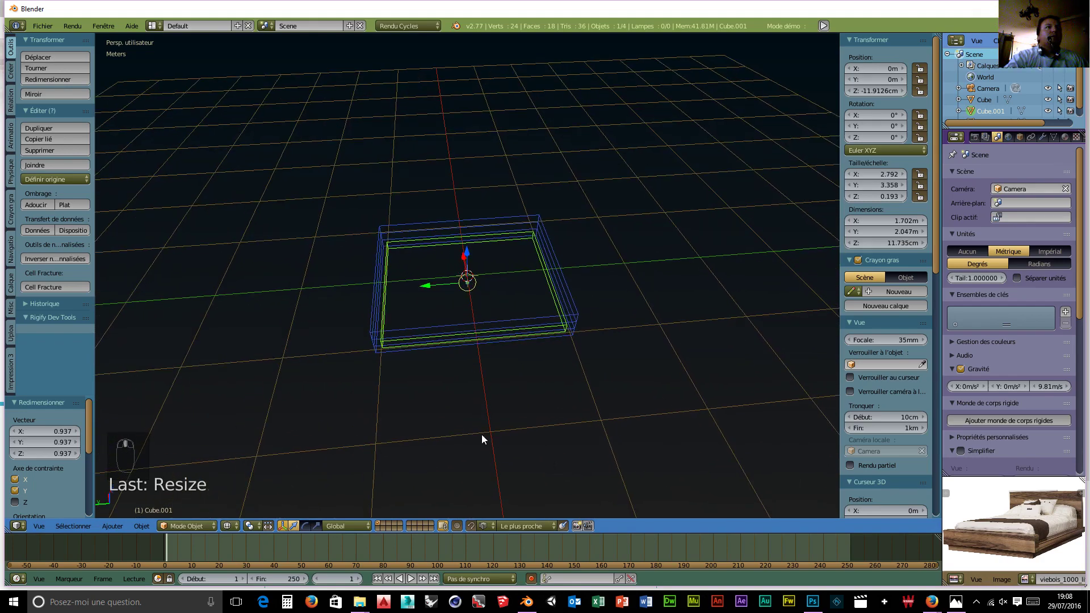
middle_drag(482, 436, 511, 427)
right_click(424, 361)
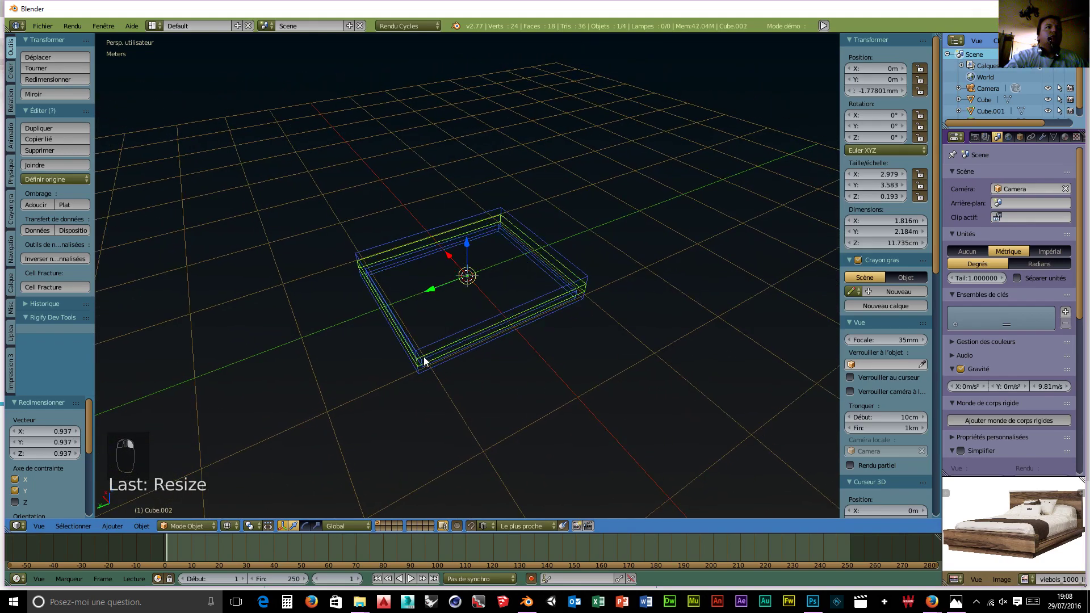
middle_drag(592, 393, 539, 383)
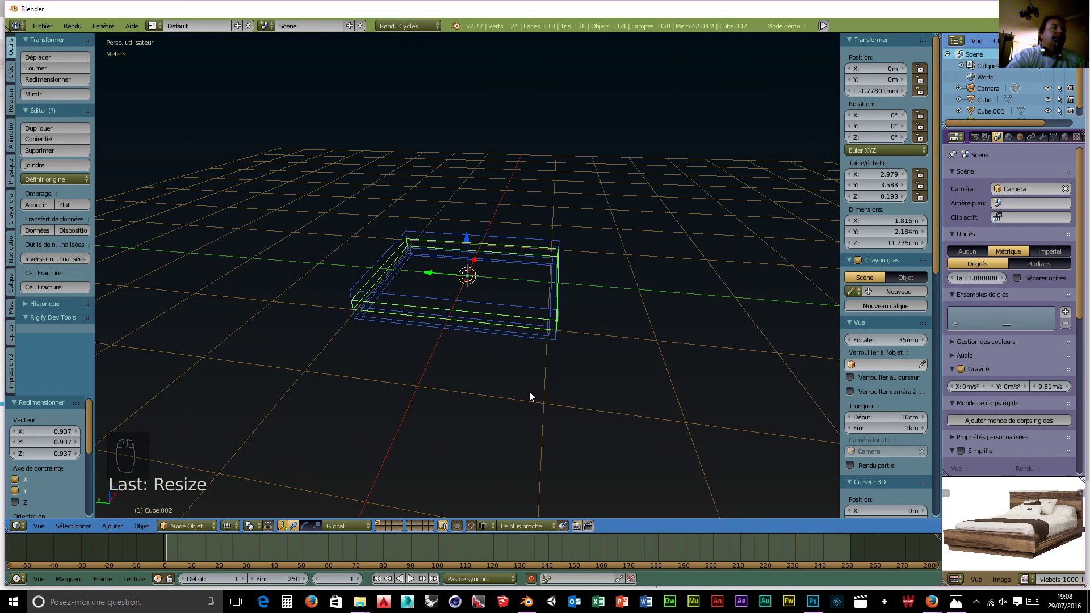
click(188, 527)
click(191, 501)
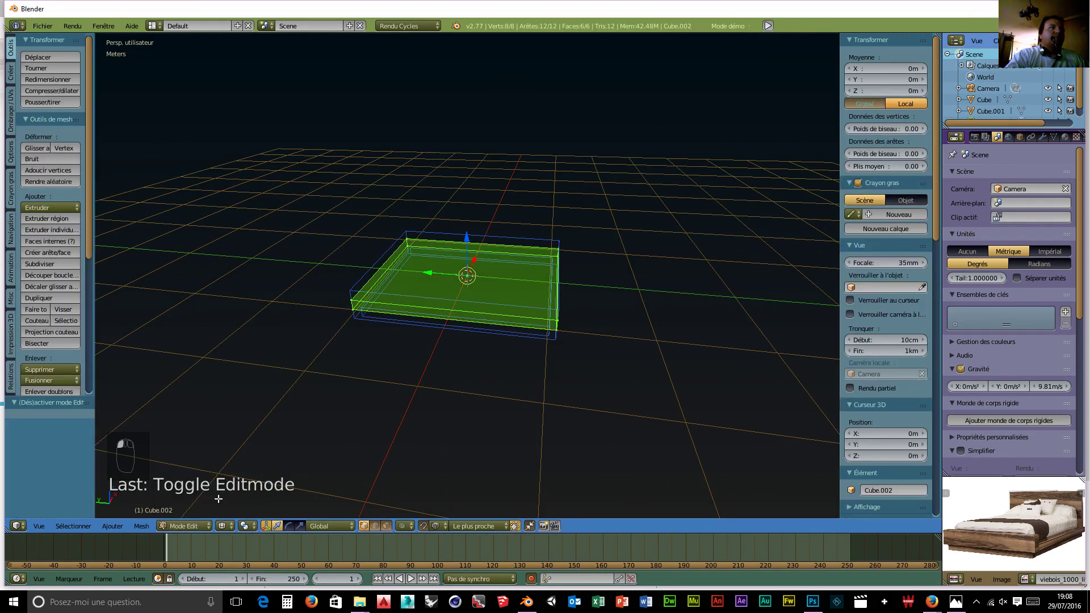
Add two loop cuts across the middle slab near its ends, at about 28.9 cm and -28.9 cm in local Y.
scroll(427, 433, up, 4)
middle_drag(425, 433, 448, 460)
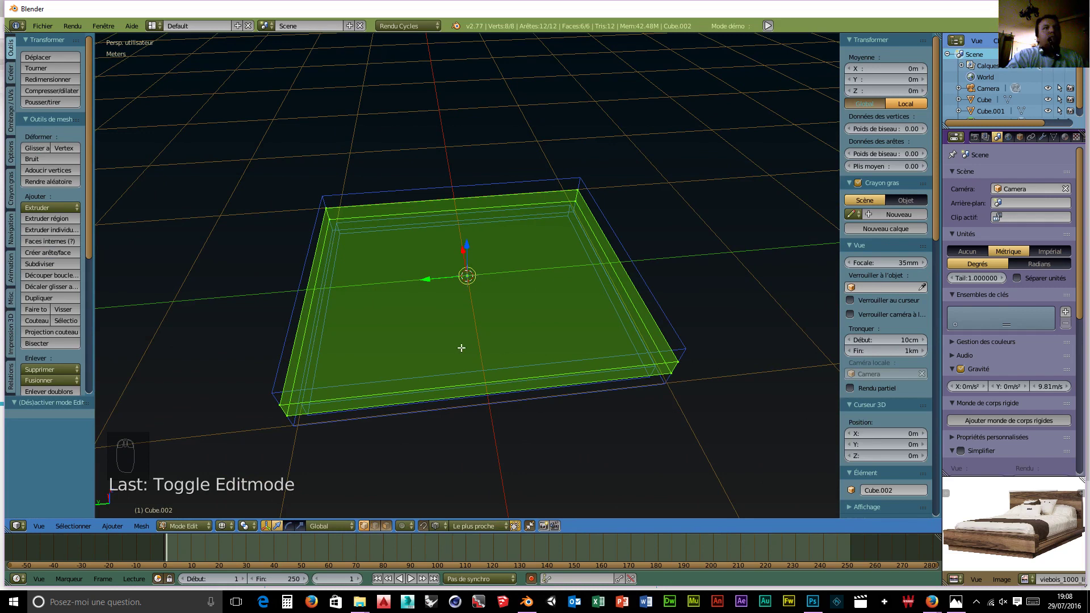
key(ctrl+r)
click(479, 354)
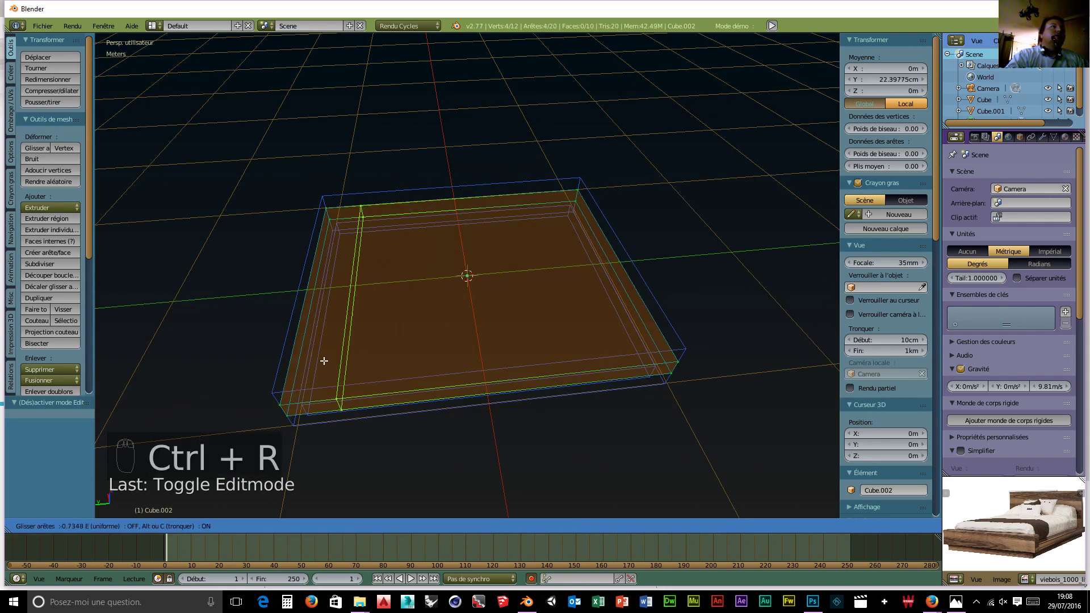
click(285, 367)
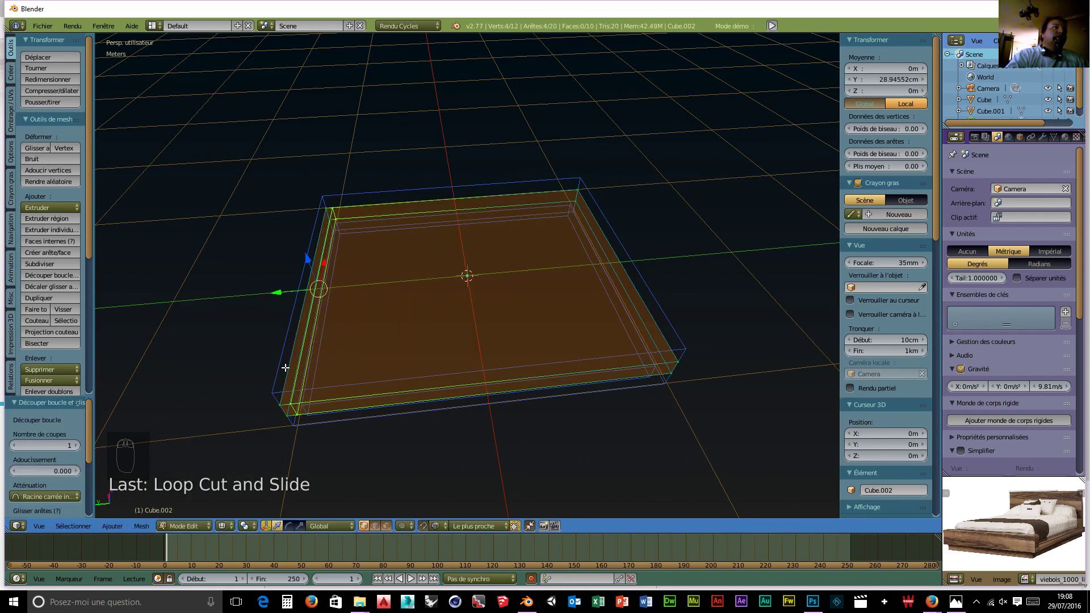
key(ctrl+r)
click(487, 354)
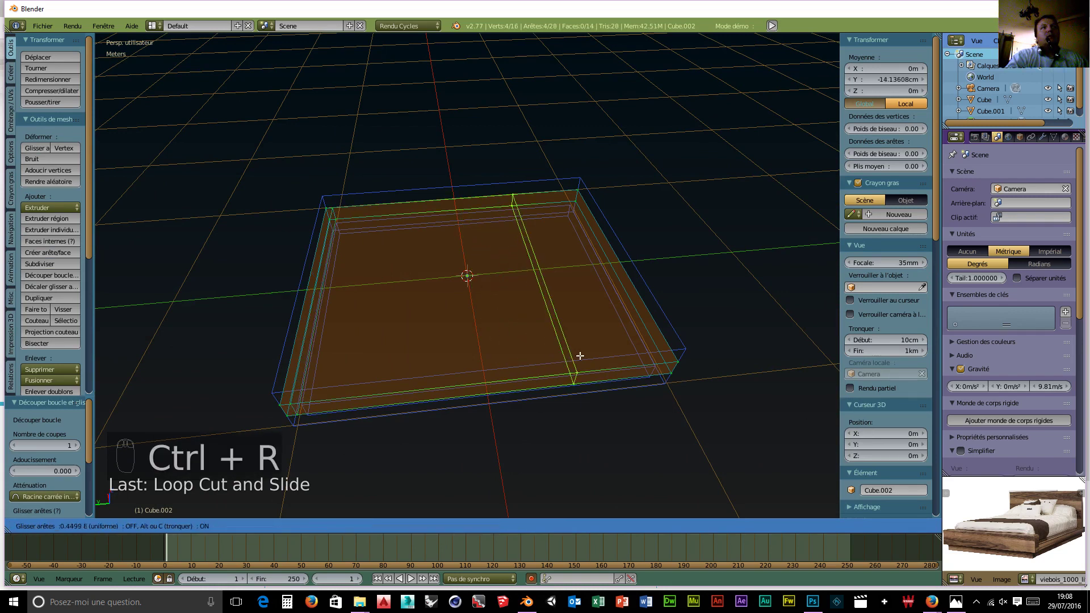
click(663, 366)
Select the narrow top face at the slab's positive Y end and extrude it upward about 12.1 cm as the footboard.
middle_drag(550, 411, 572, 384)
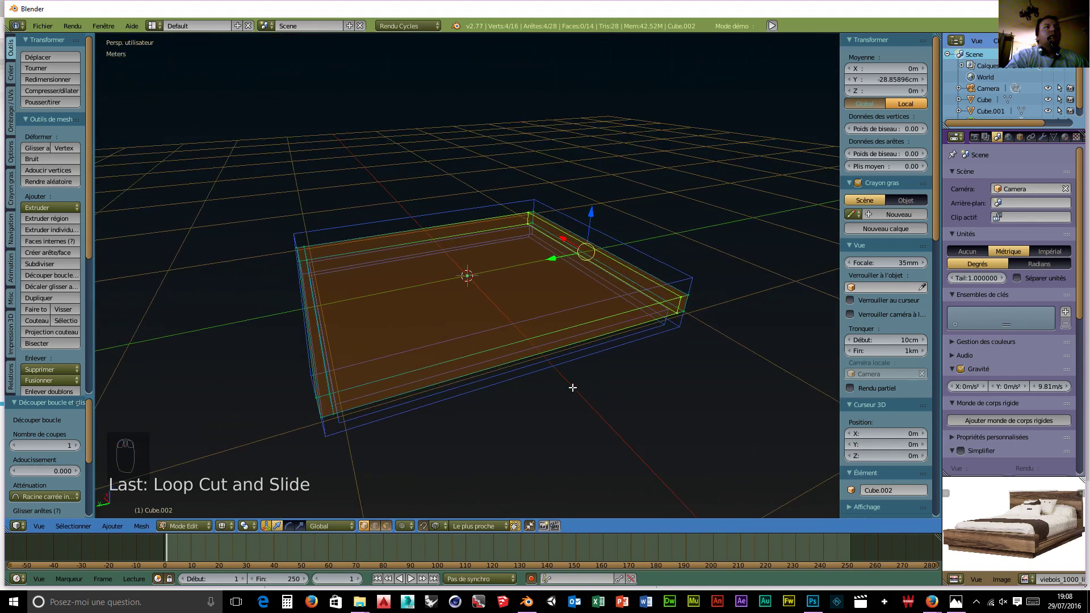
key(a)
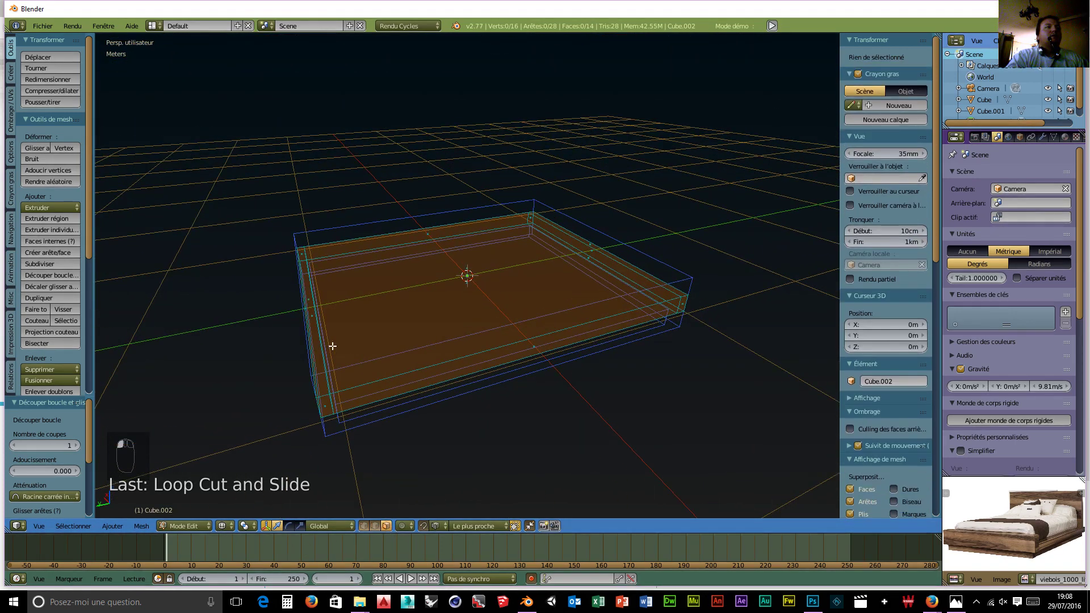
right_click(310, 305)
middle_drag(373, 318, 485, 334)
key(r)
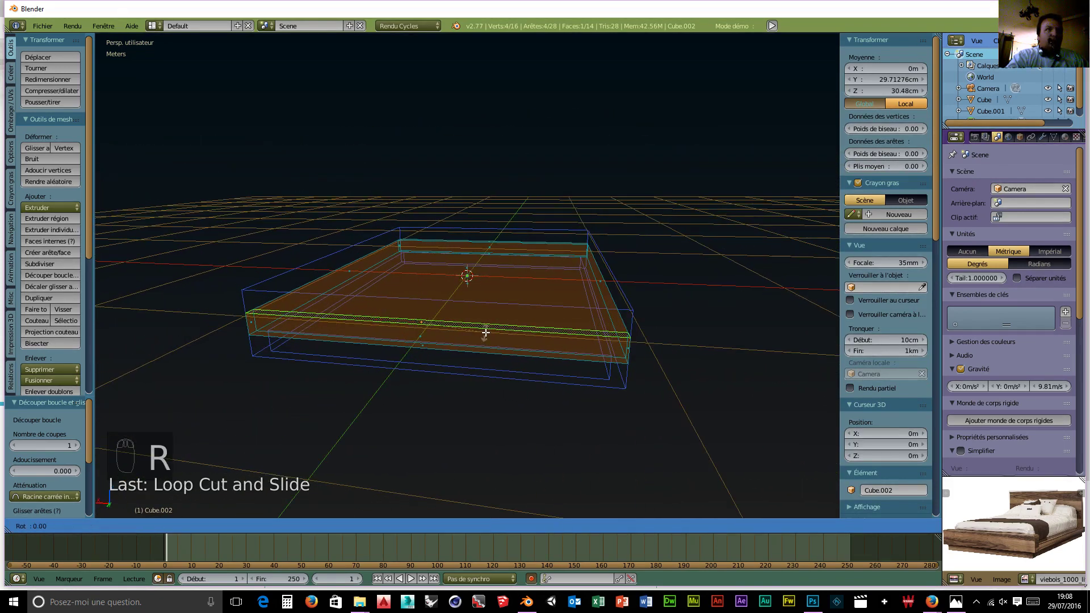
key(Escape)
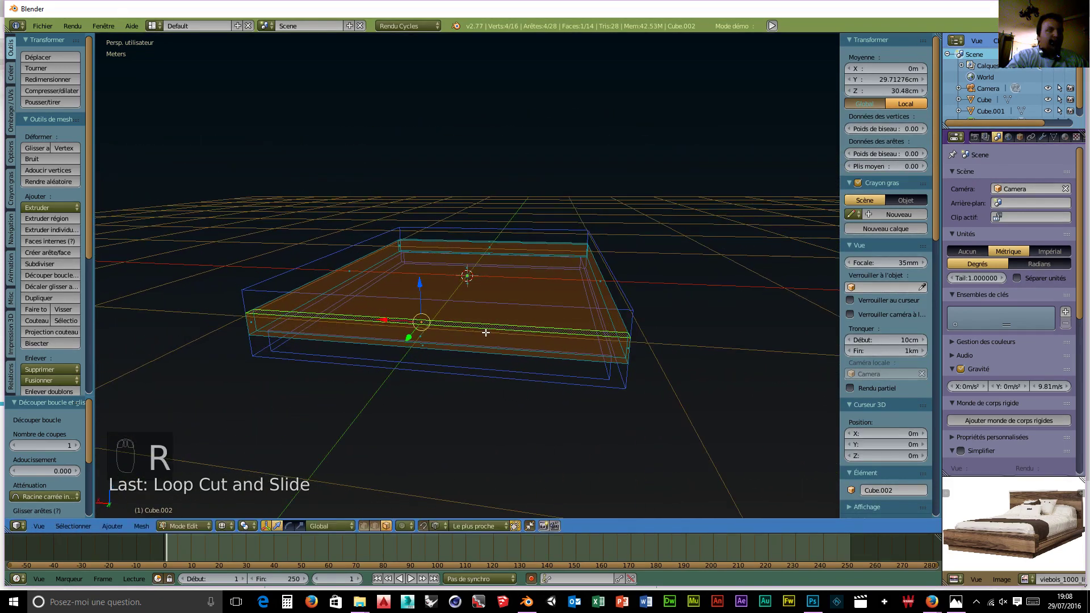
key(e)
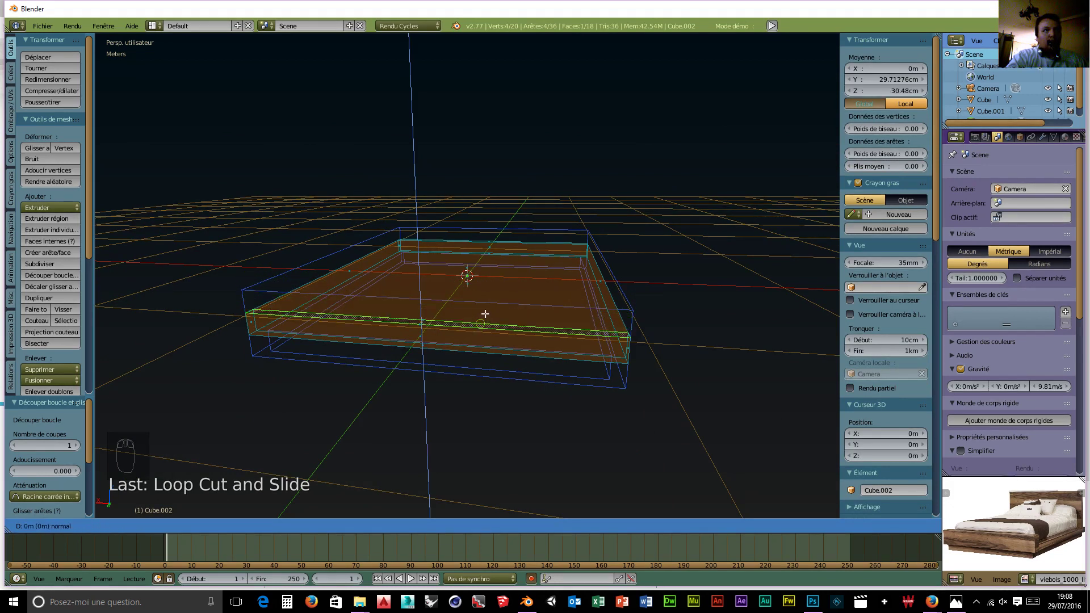
click(484, 304)
Extrude the narrow top face at the slab's opposite end upward about 37.2 cm as the headboard.
middle_drag(705, 312, 628, 333)
right_click(624, 281)
key(e)
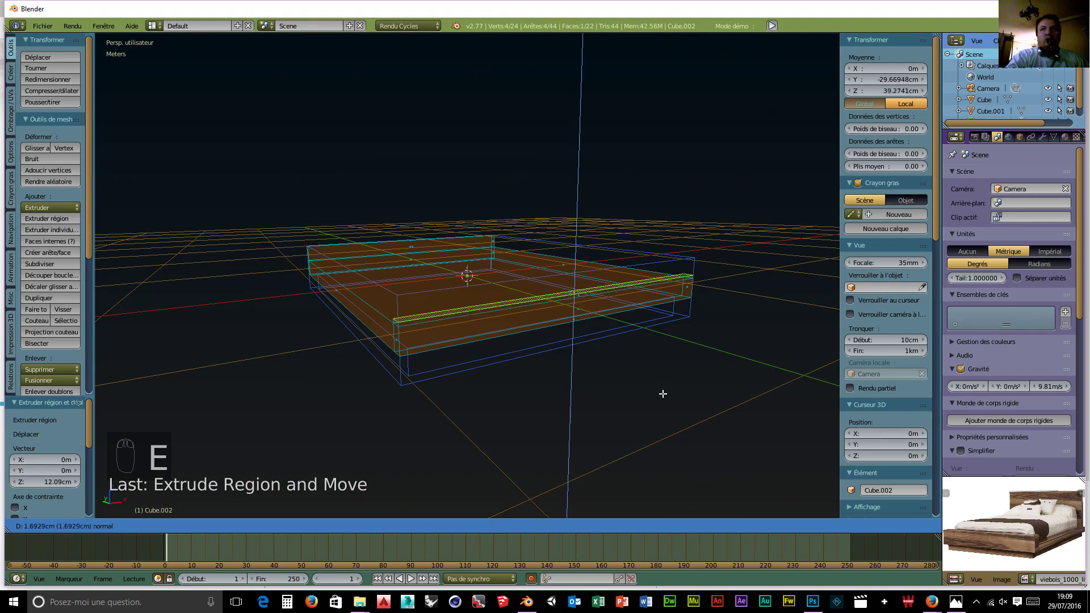
click(662, 328)
middle_drag(659, 333, 755, 374)
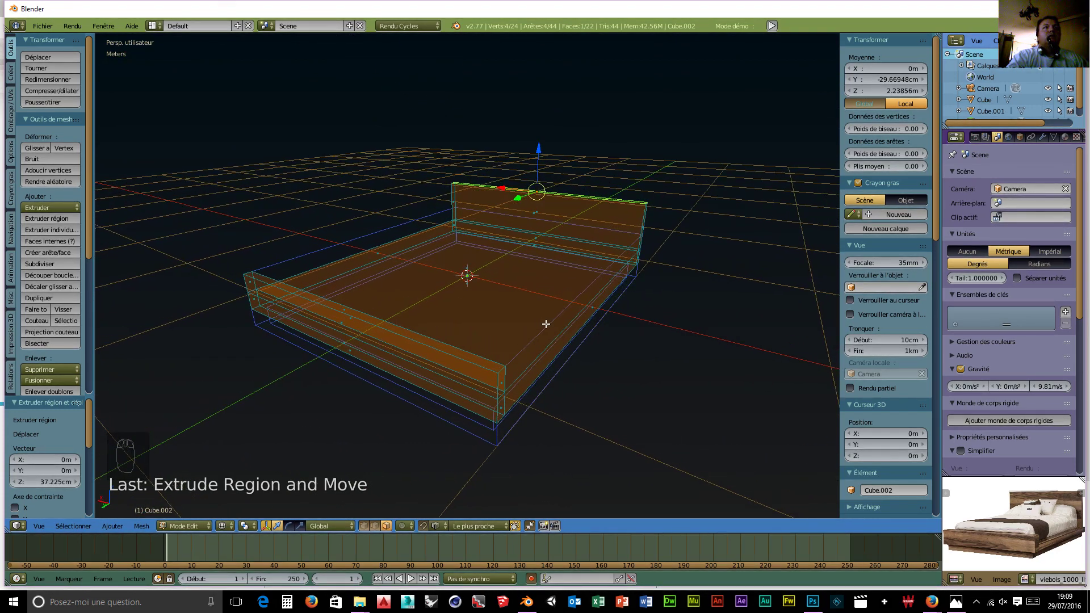
click(184, 525)
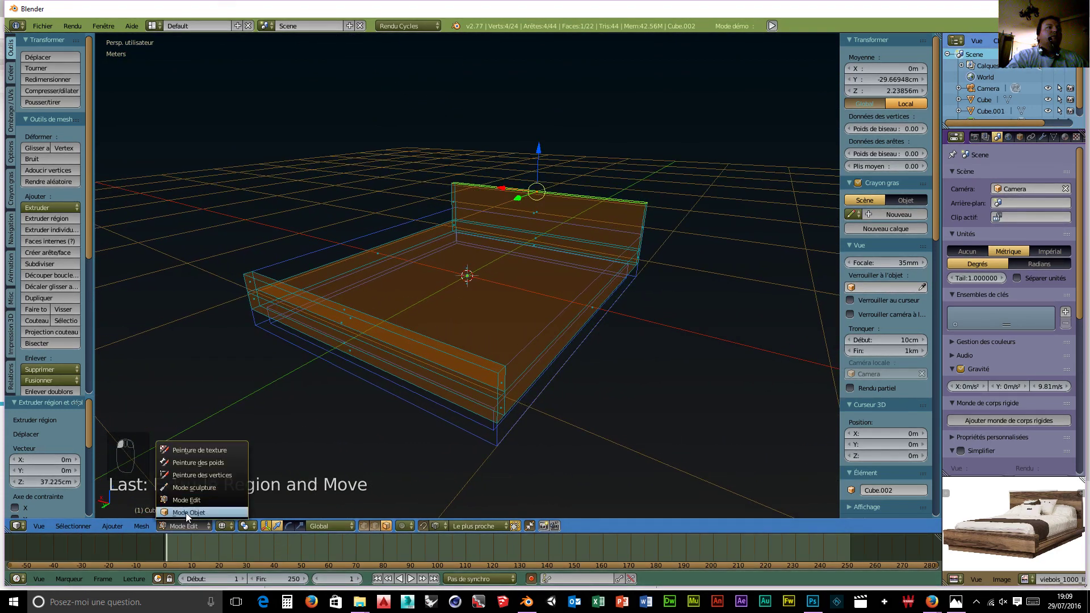
Return to Object Mode and delete the outer bounding box around the bed.
click(185, 511)
right_click(567, 305)
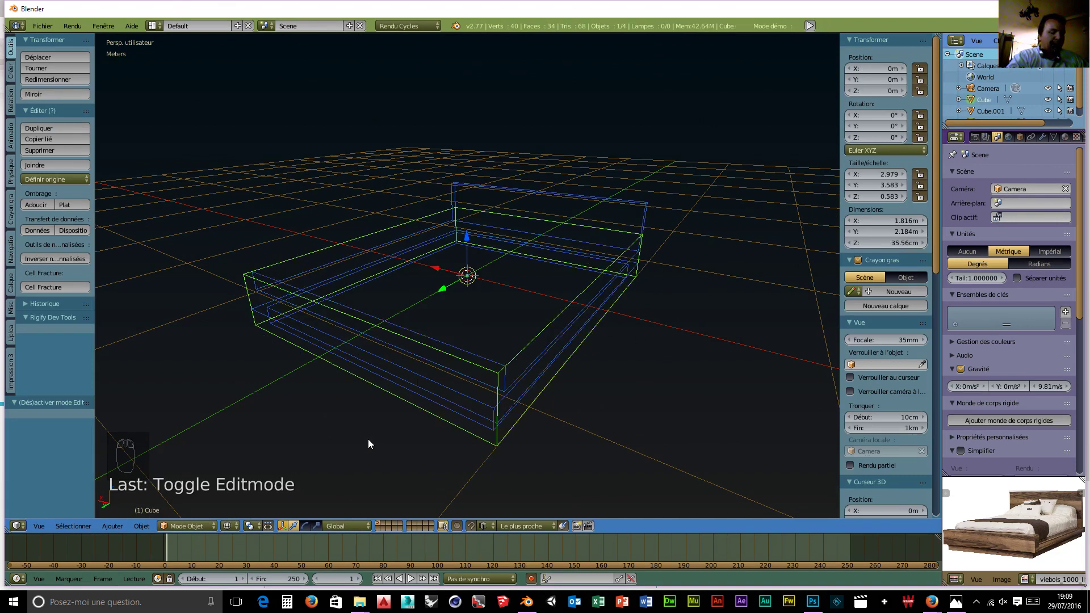
key(x)
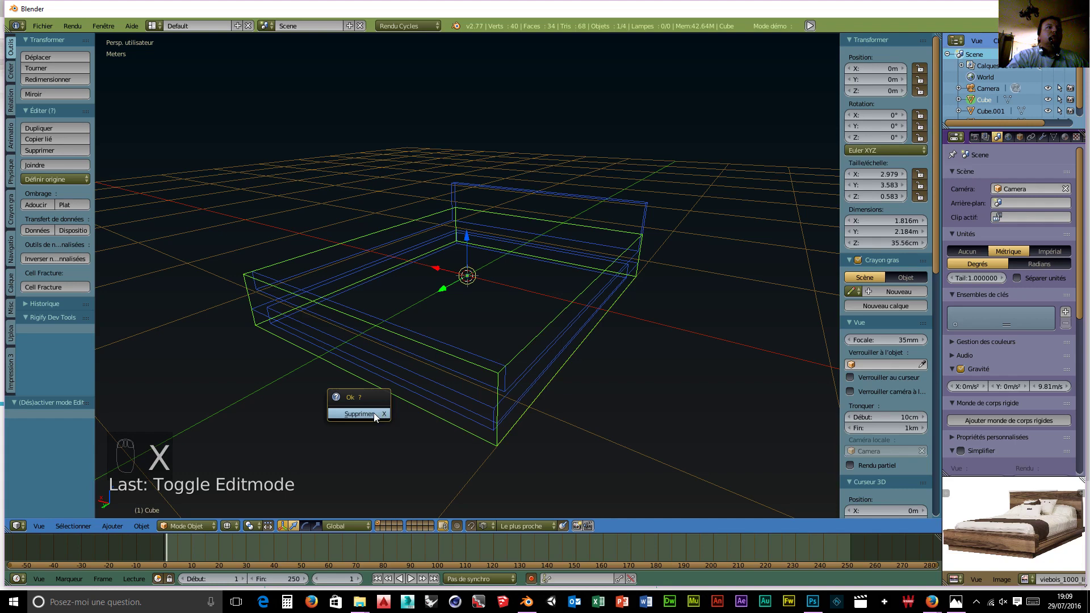
click(368, 431)
In the base block's mesh, move the end face under the headboard about 6.9 cm outward along negative Y, then return to Object Mode.
middle_drag(505, 441, 512, 364)
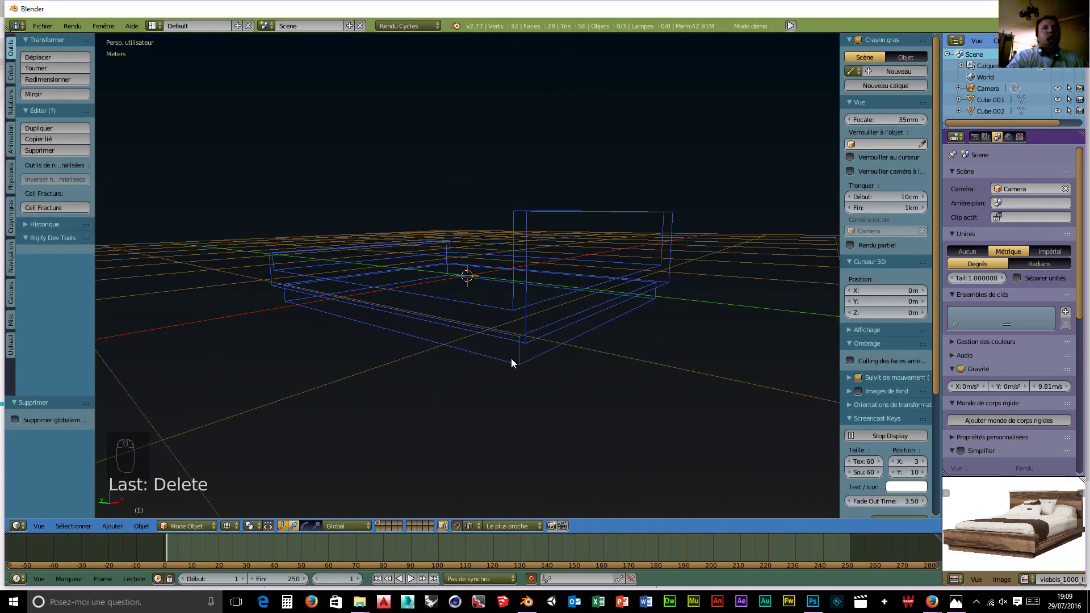
middle_drag(615, 324, 599, 394)
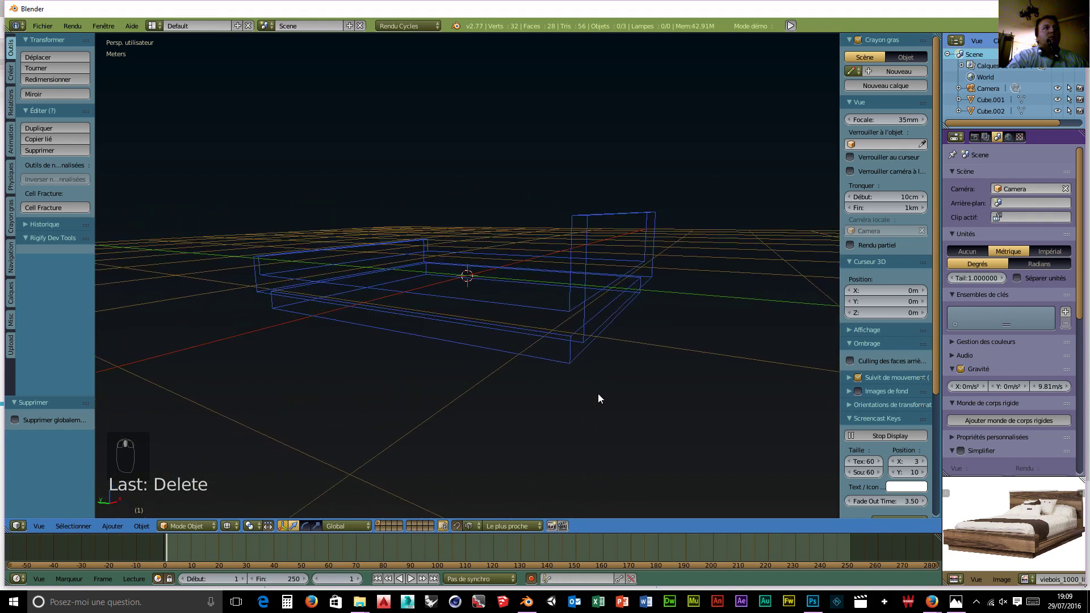
right_click(576, 356)
click(186, 527)
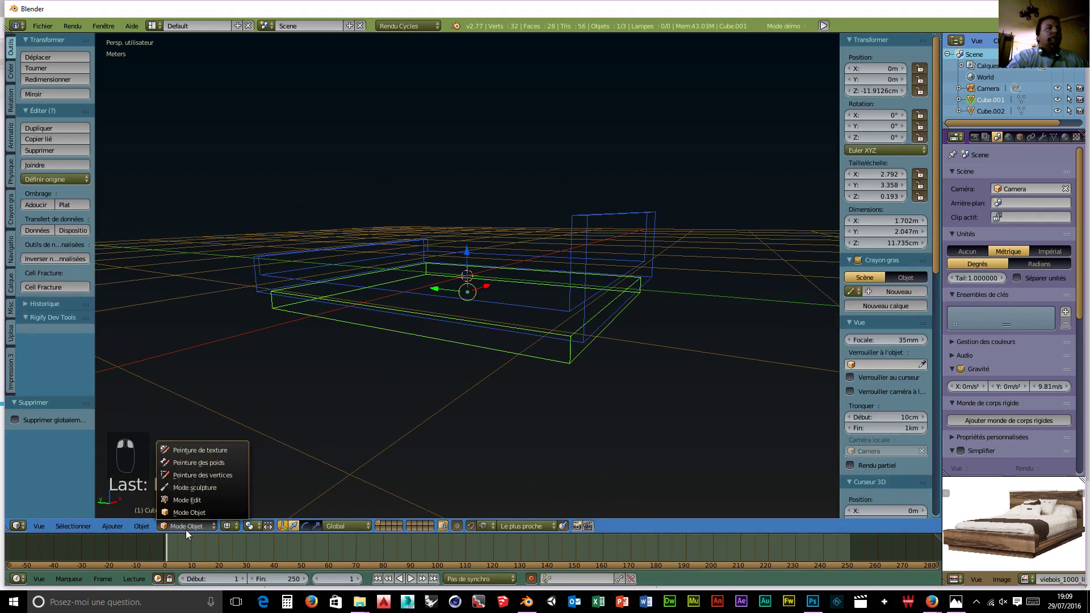
click(186, 500)
right_click(616, 310)
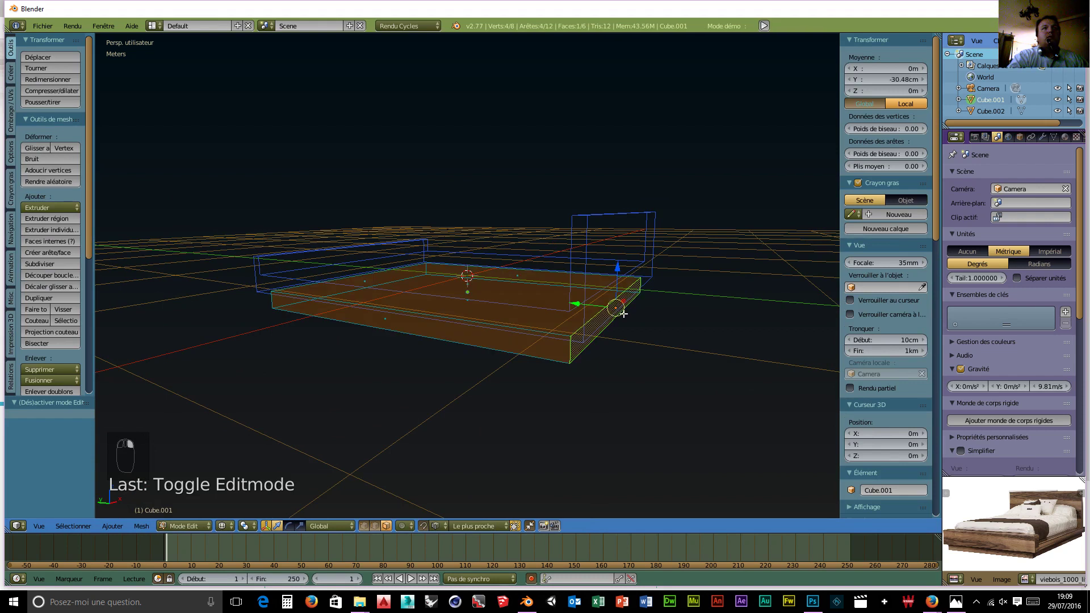
middle_drag(631, 332, 581, 303)
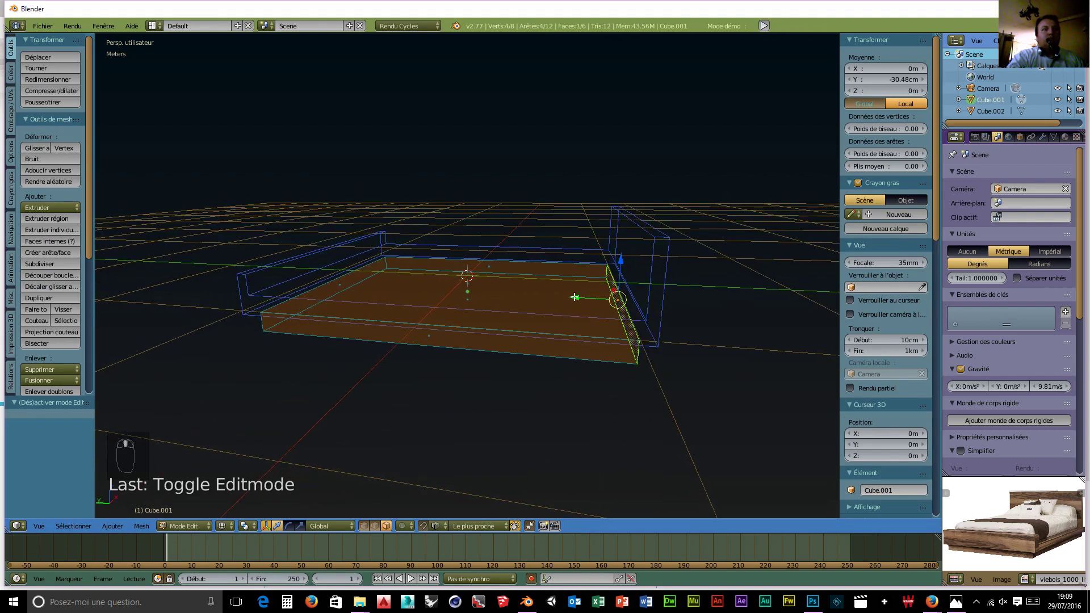
drag(576, 297, 668, 279)
middle_drag(689, 312, 510, 392)
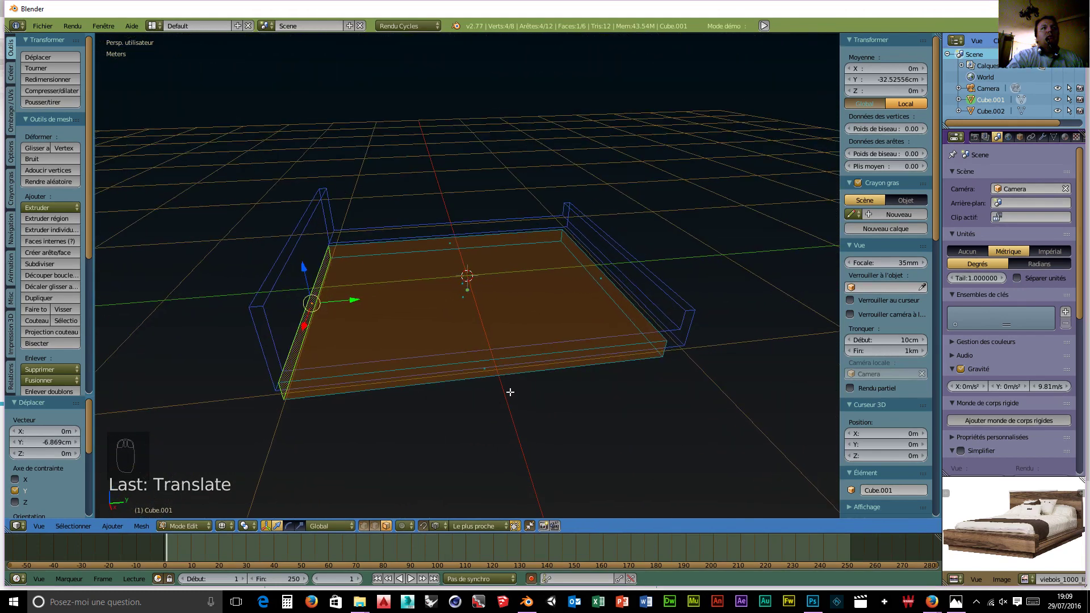
click(187, 525)
click(182, 502)
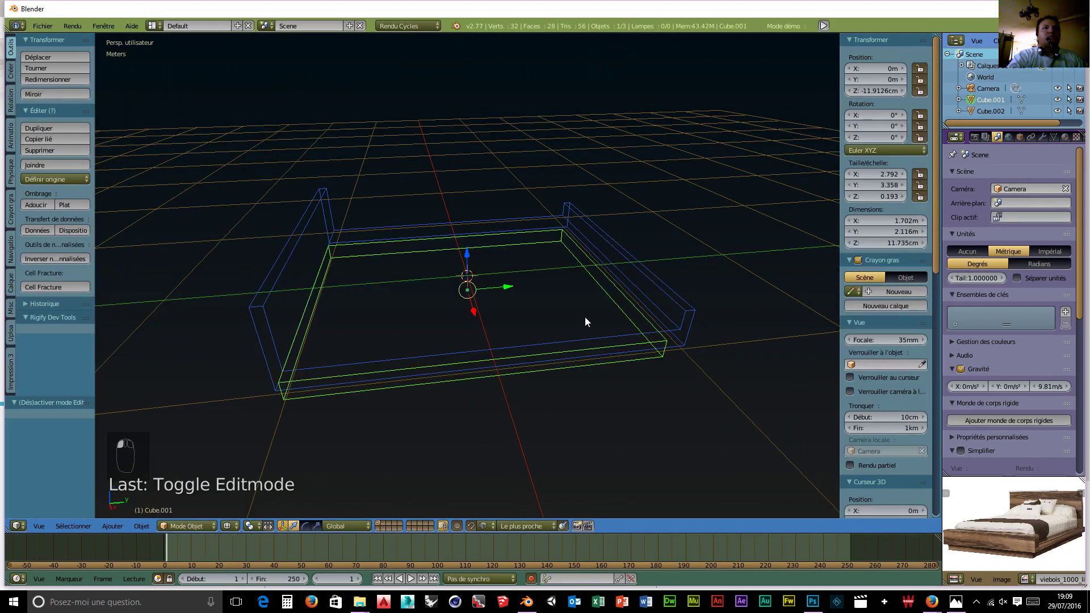
Switch the bed frame to Edit Mode and select its large top face between the headboard and footboard.
right_click(664, 299)
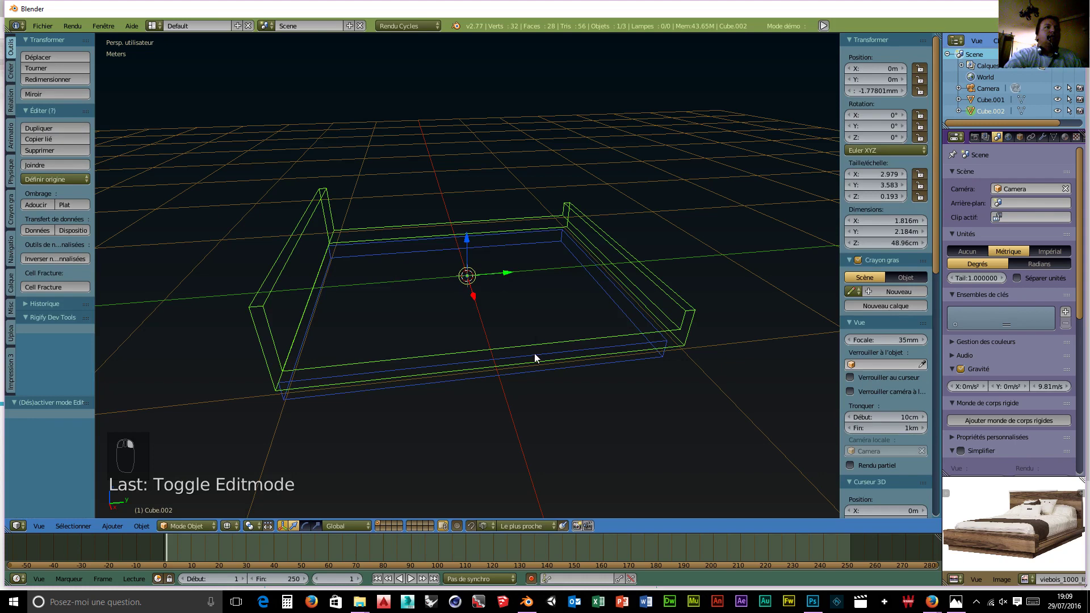
middle_drag(513, 390, 507, 448)
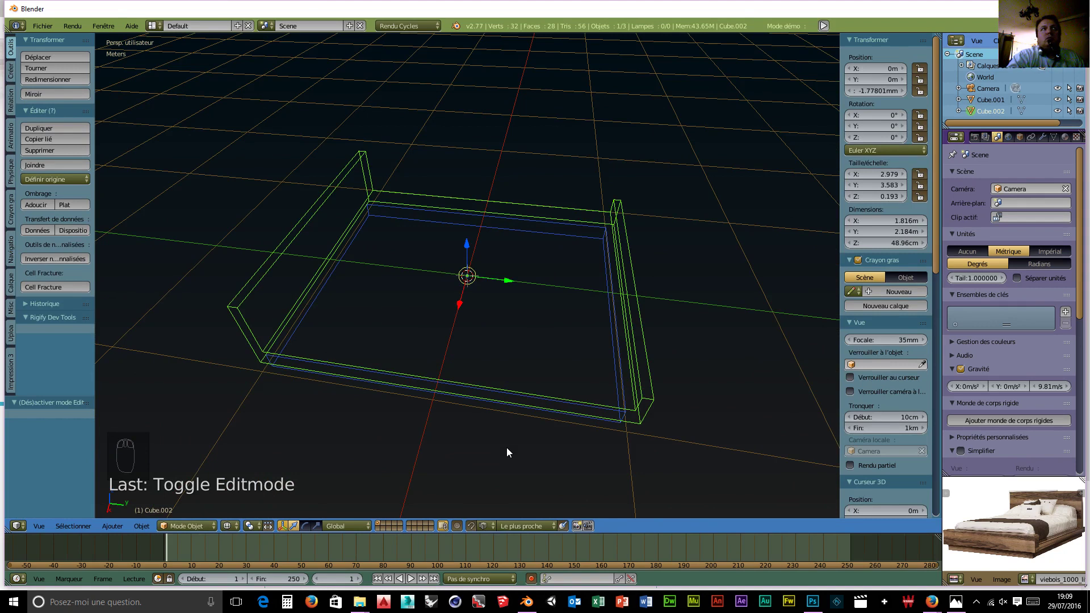
click(192, 526)
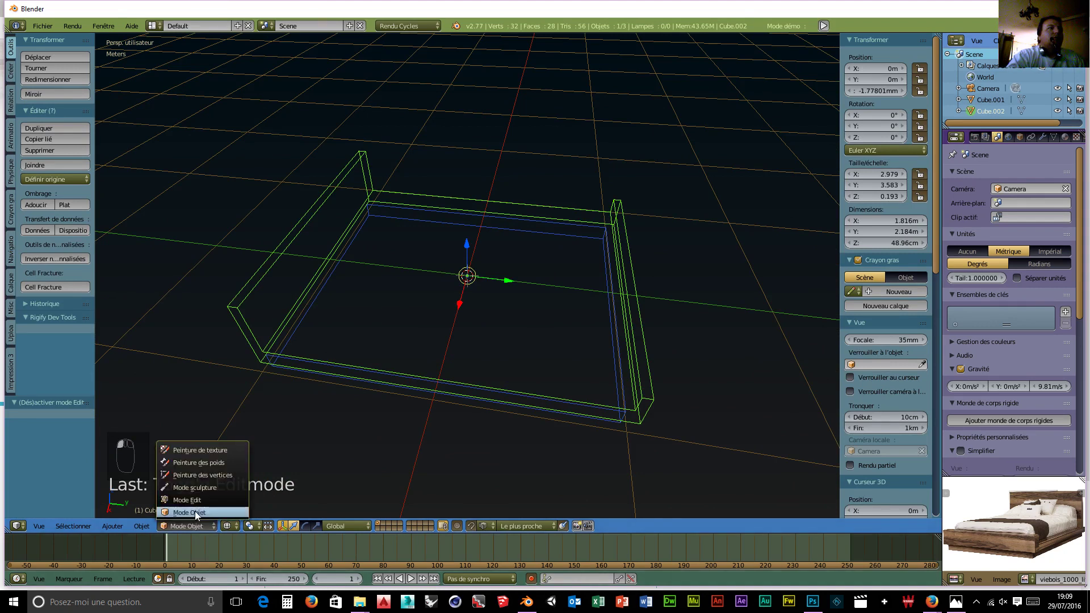
click(189, 500)
scroll(553, 441, up, 2)
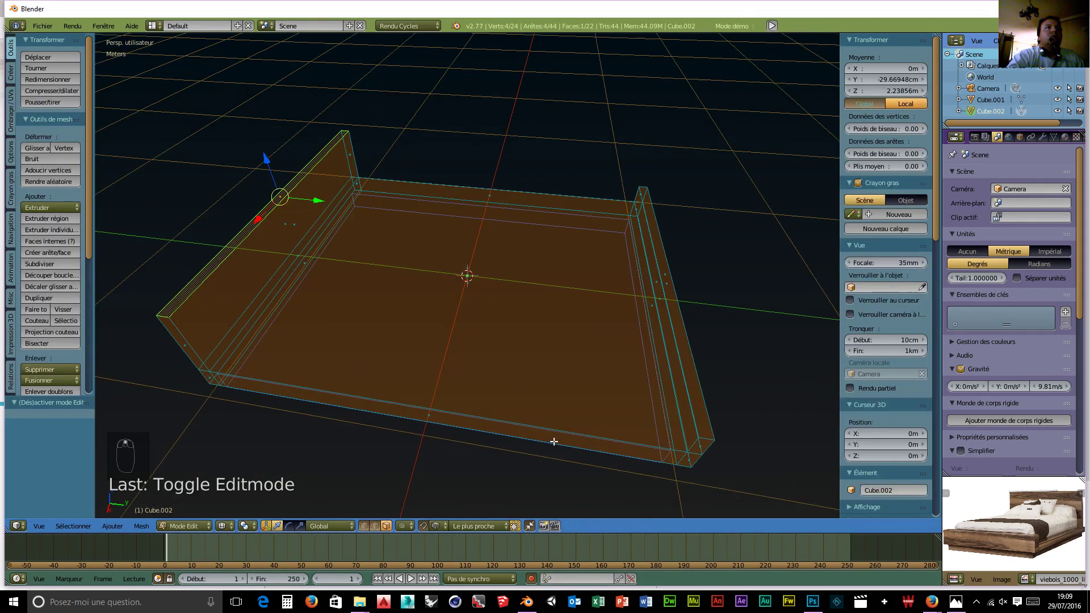
mouse_move(467, 282)
middle_down()
mouse_move(496, 304)
mouse_move(467, 264)
middle_up()
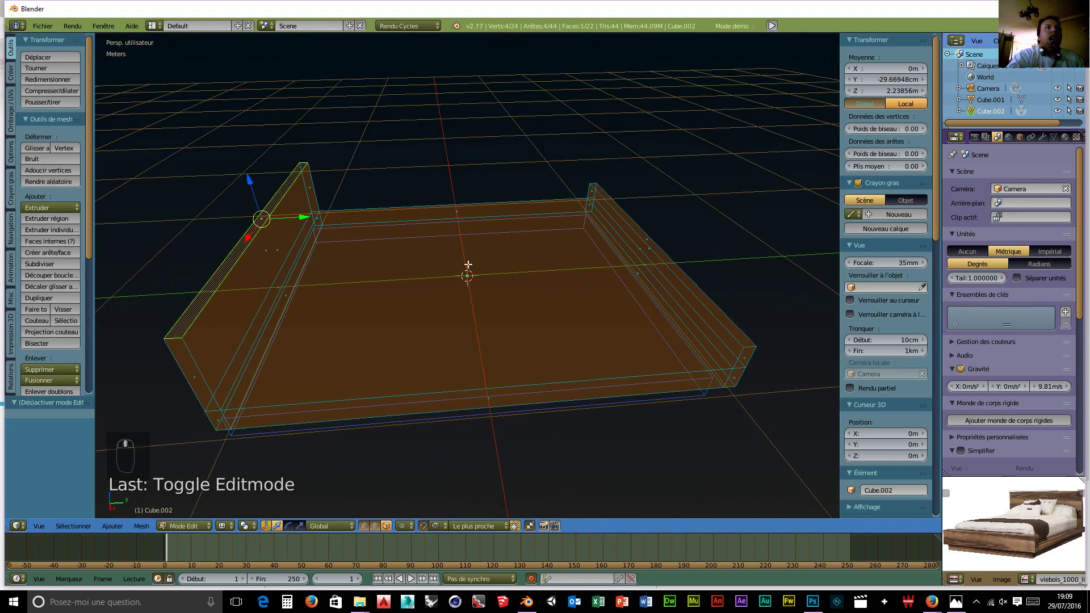
right_click(468, 267)
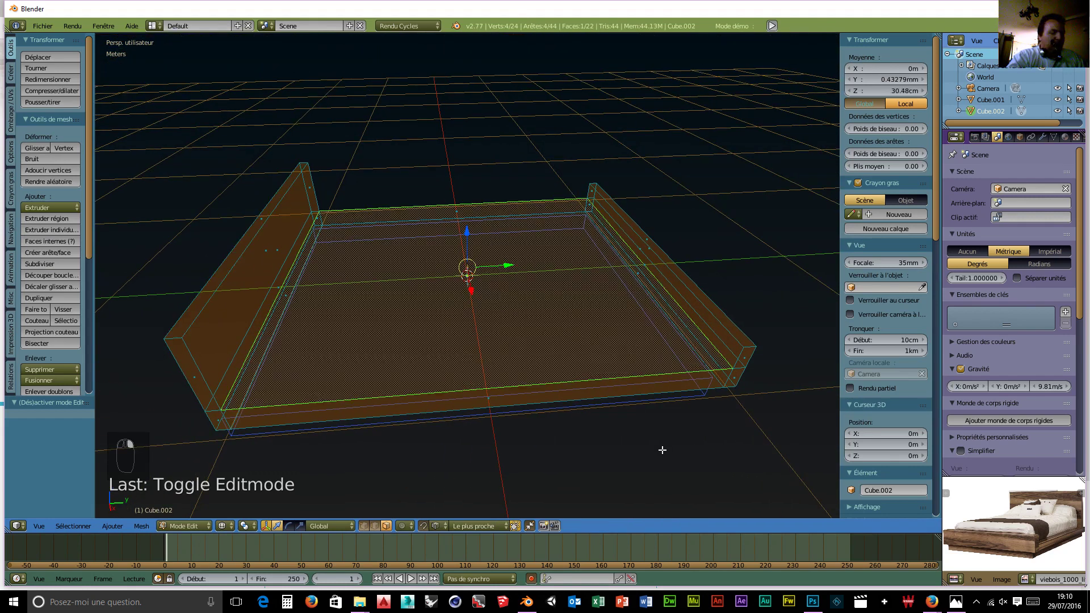
key(i)
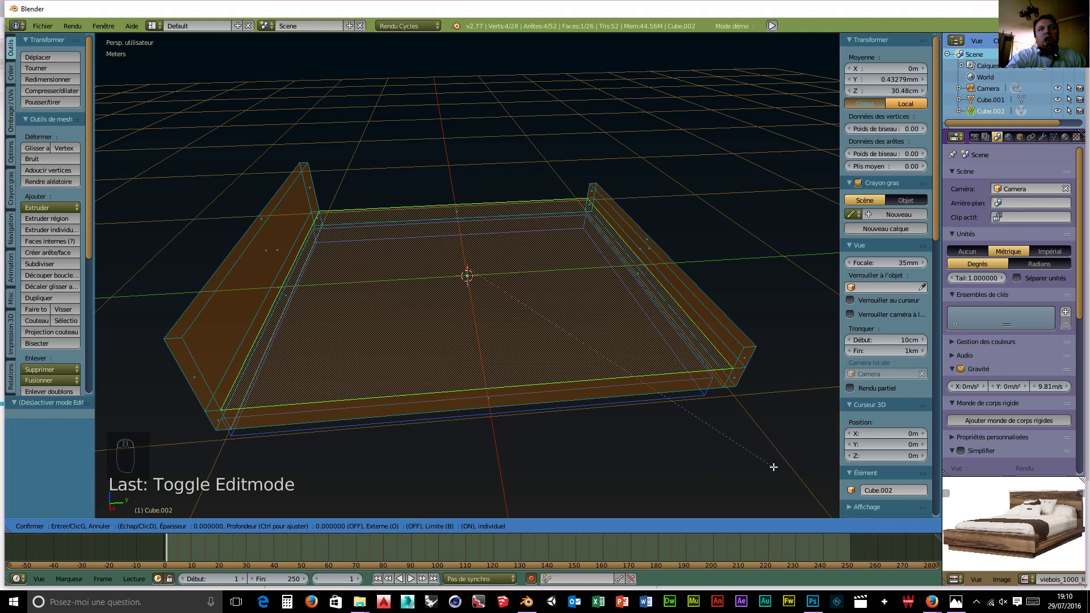
key(Escape)
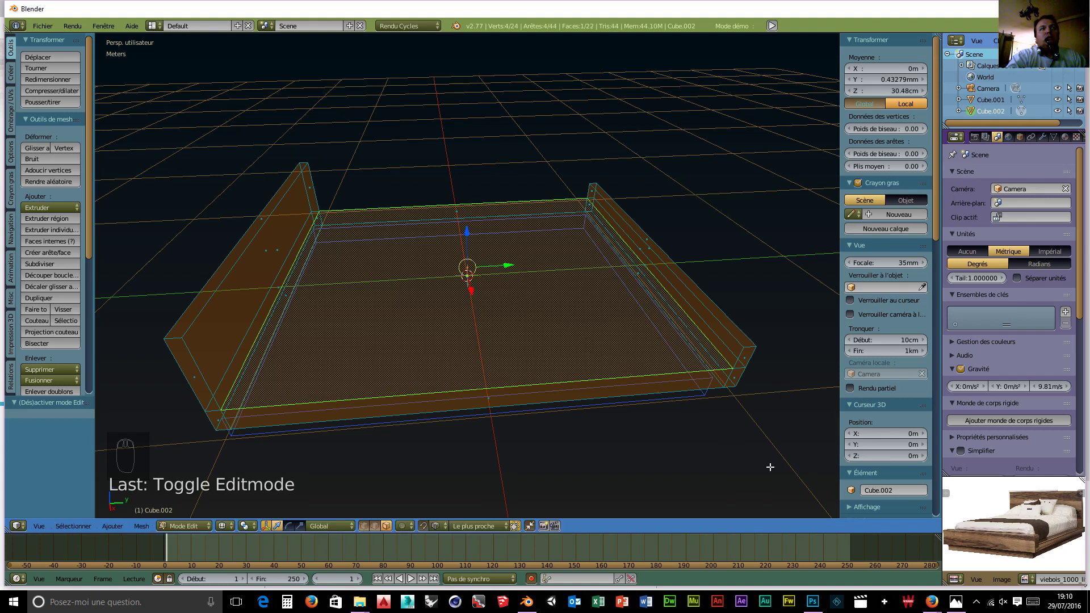
key(s)
key(x)
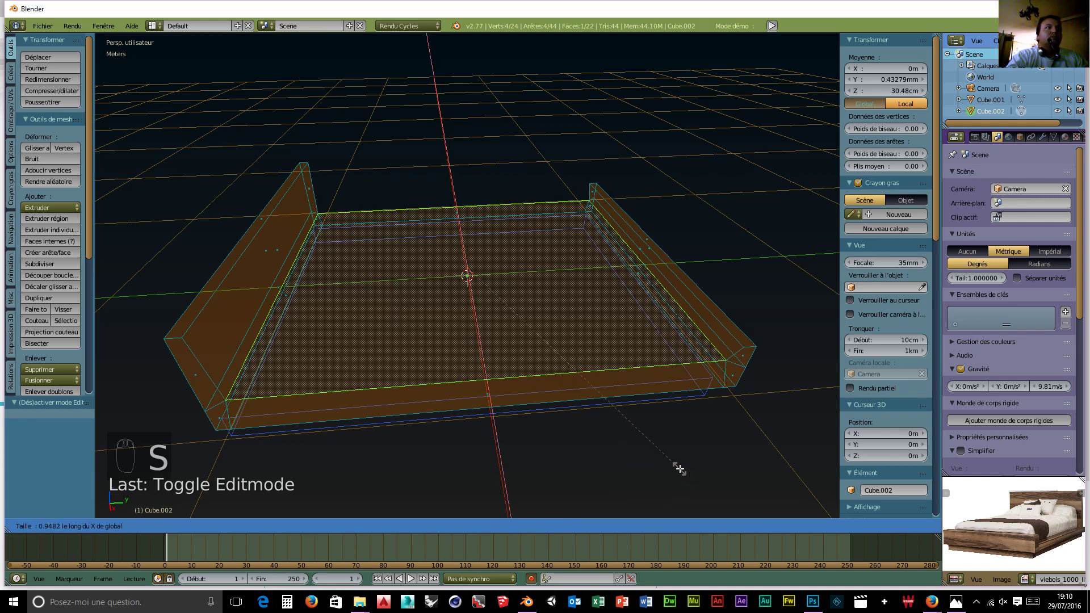
key(Escape)
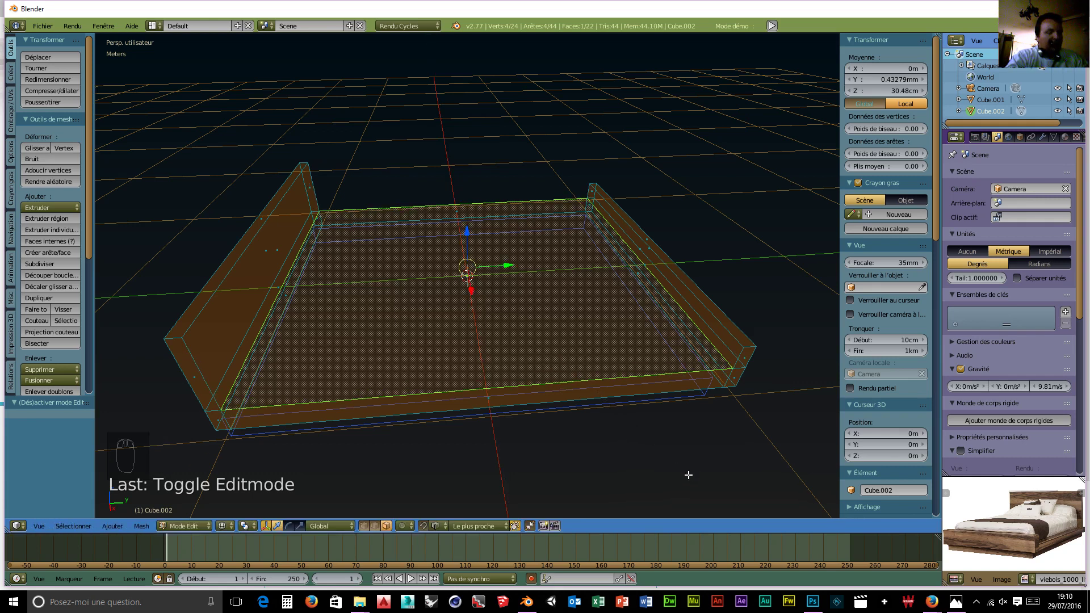
Extrude the frame's large top face in place and scale it along X to about 0.914.
key(e)
key(s)
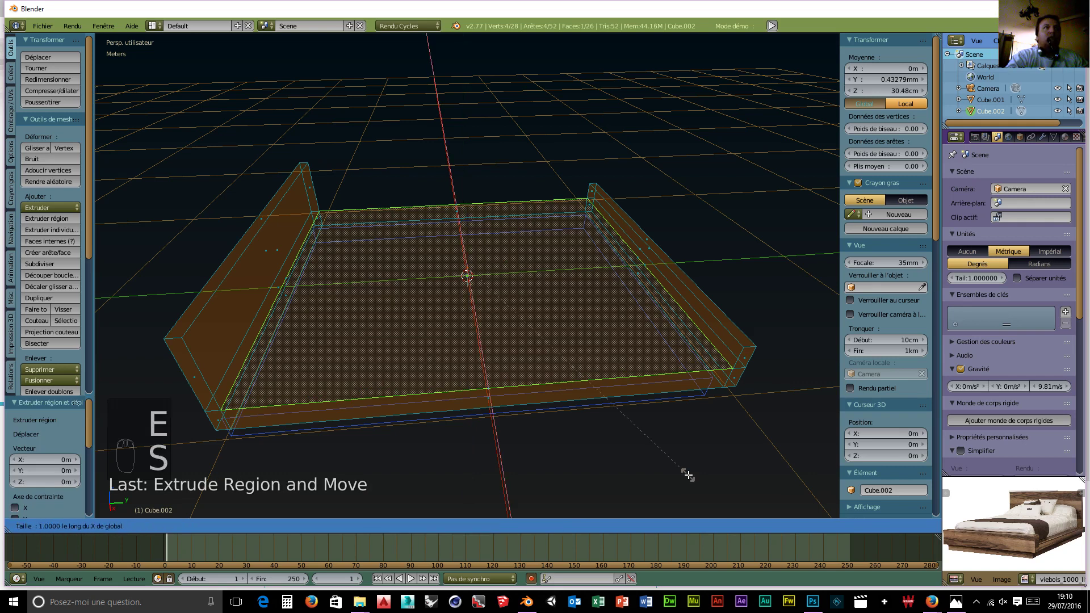
key(x)
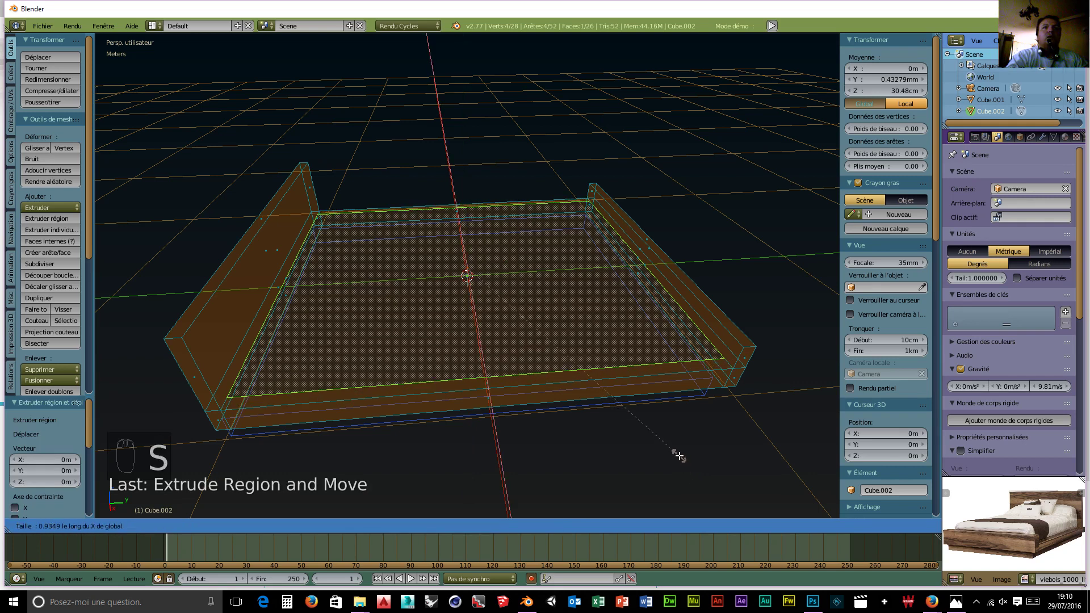
click(676, 450)
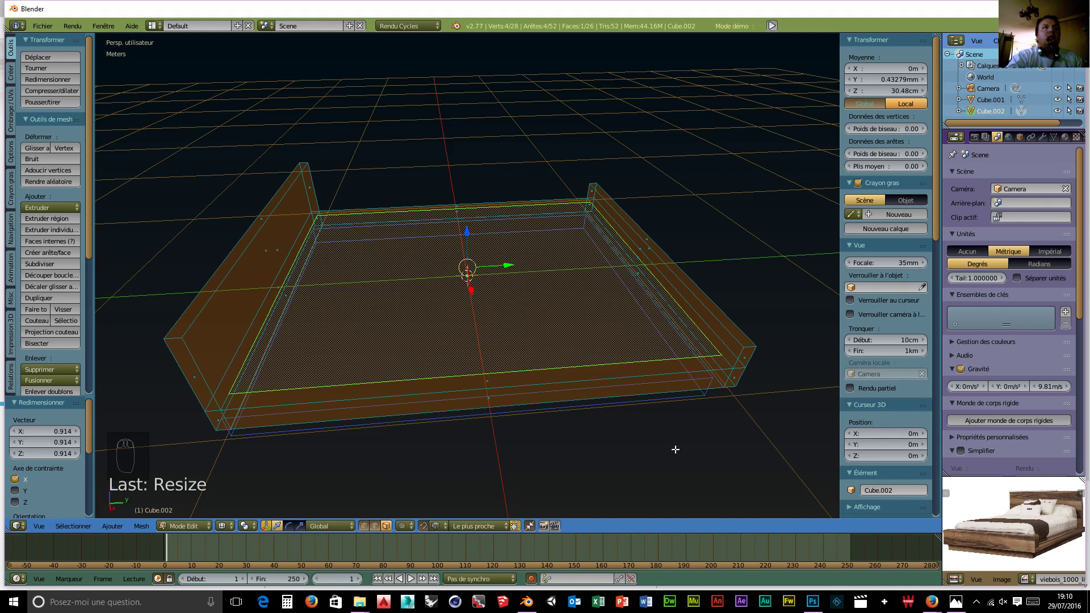
Extrude the narrowed top face again and lower it about 7.6 cm along Z to recess the frame.
click(468, 232)
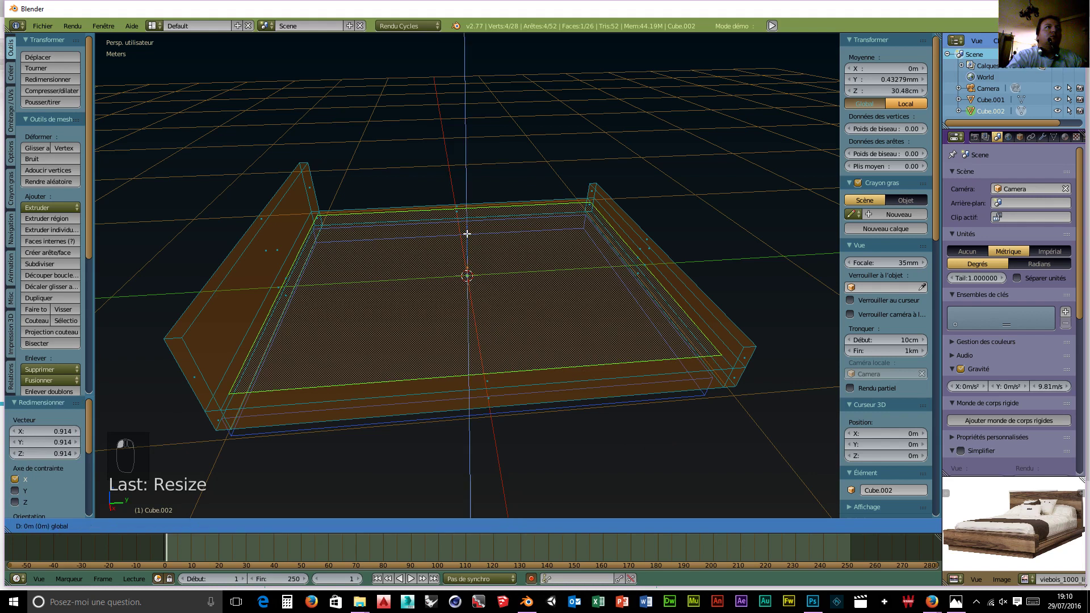
click(466, 233)
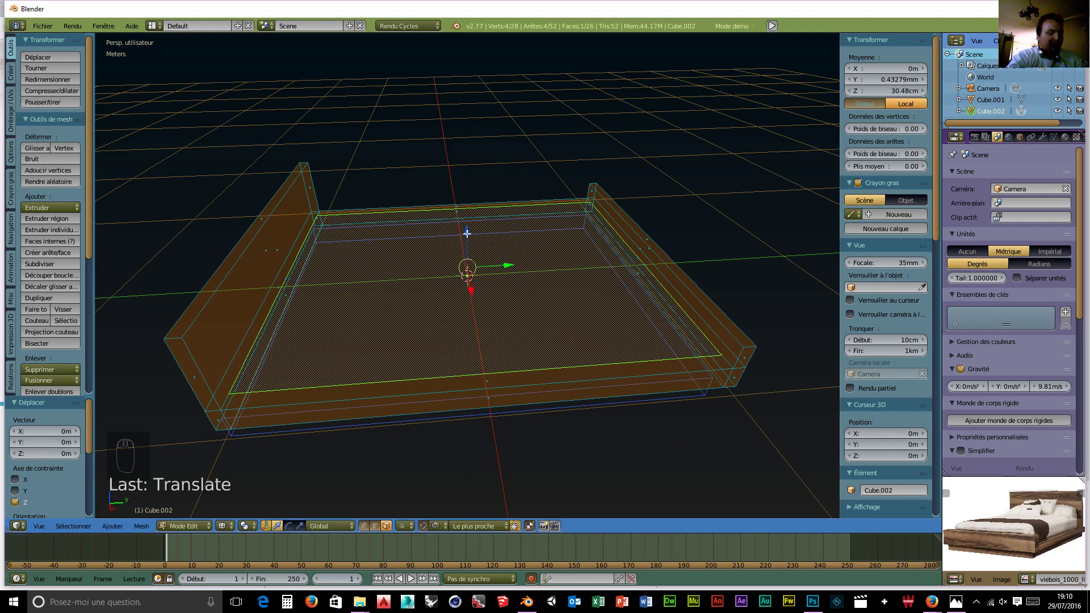
key(e)
click(467, 233)
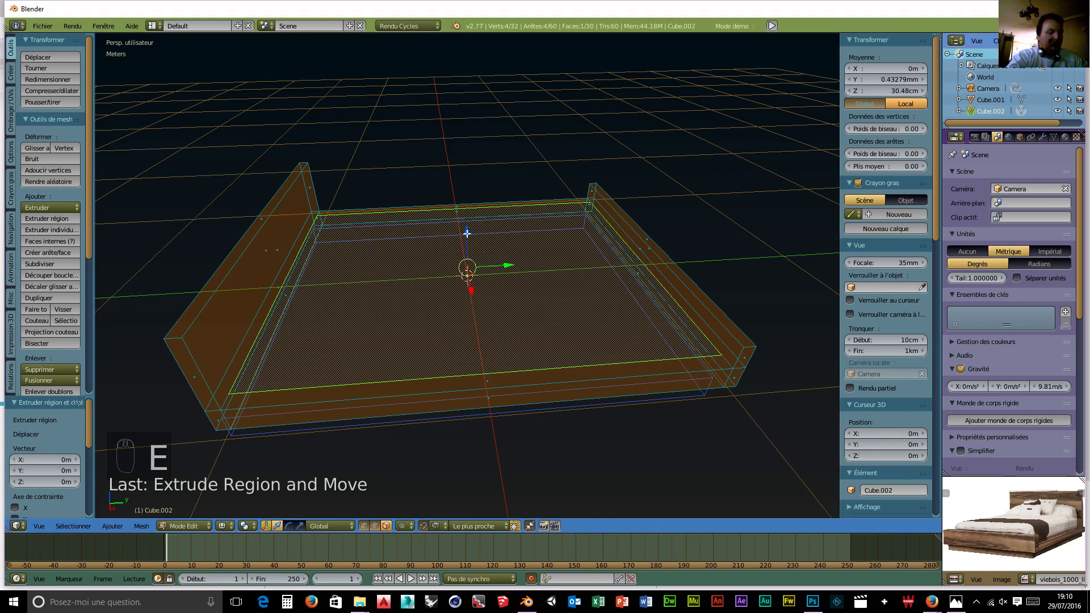
click(466, 233)
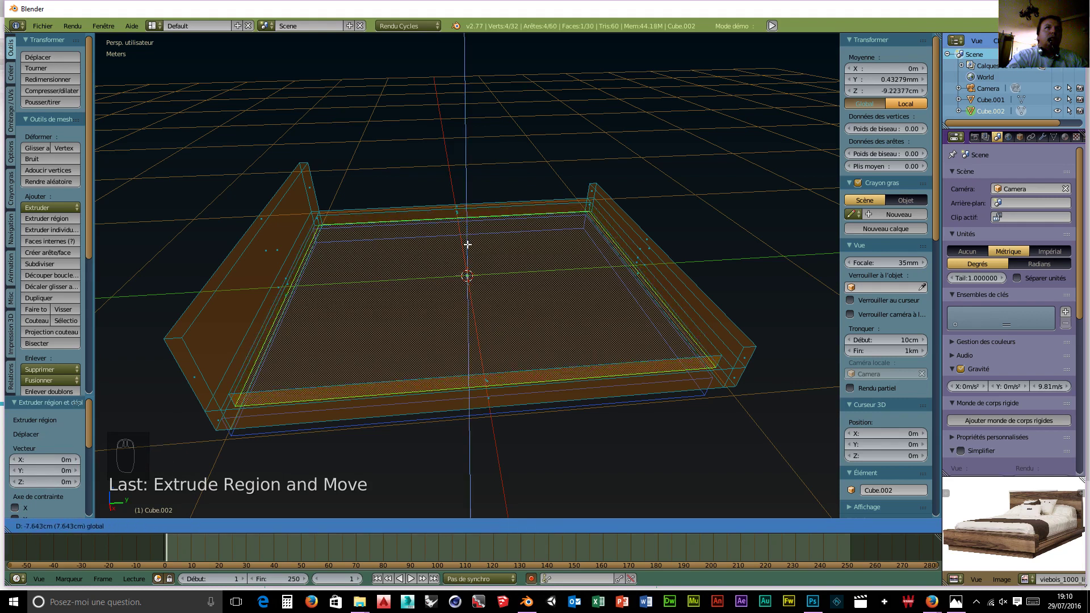
click(471, 245)
Duplicate the recessed face in place, separate the copy into its own object and return to Object Mode.
middle_drag(581, 324, 302, 403)
middle_drag(364, 442, 524, 328)
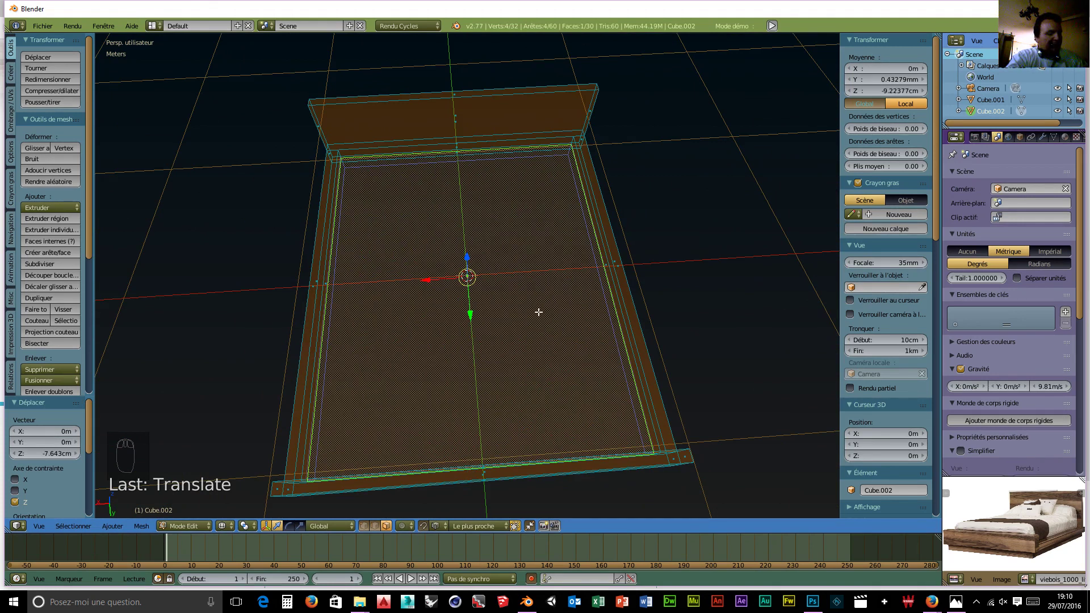
key(shift+d)
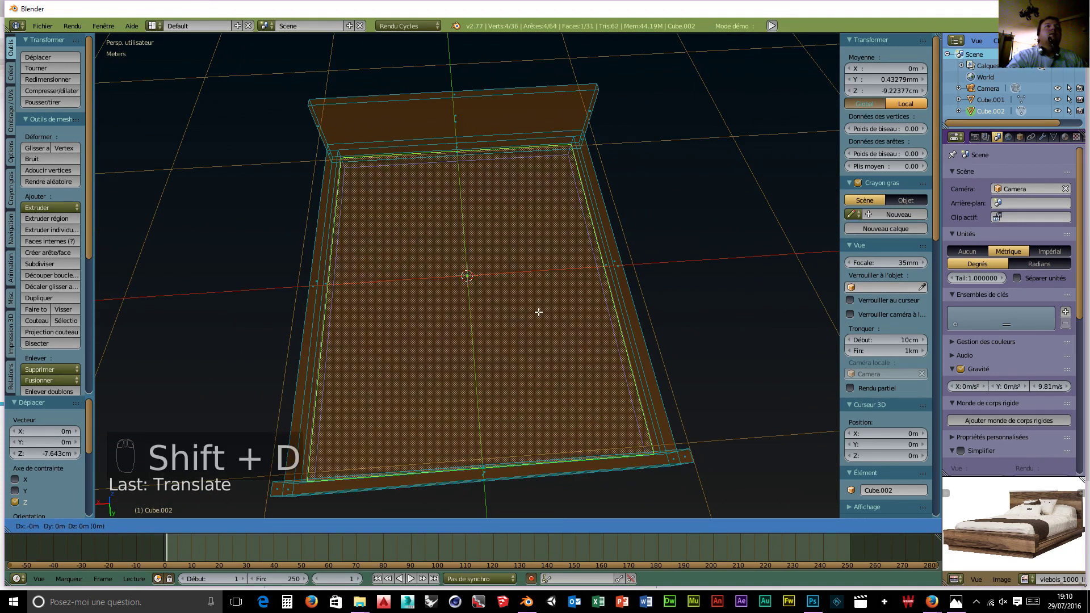
click(538, 311)
click(538, 311)
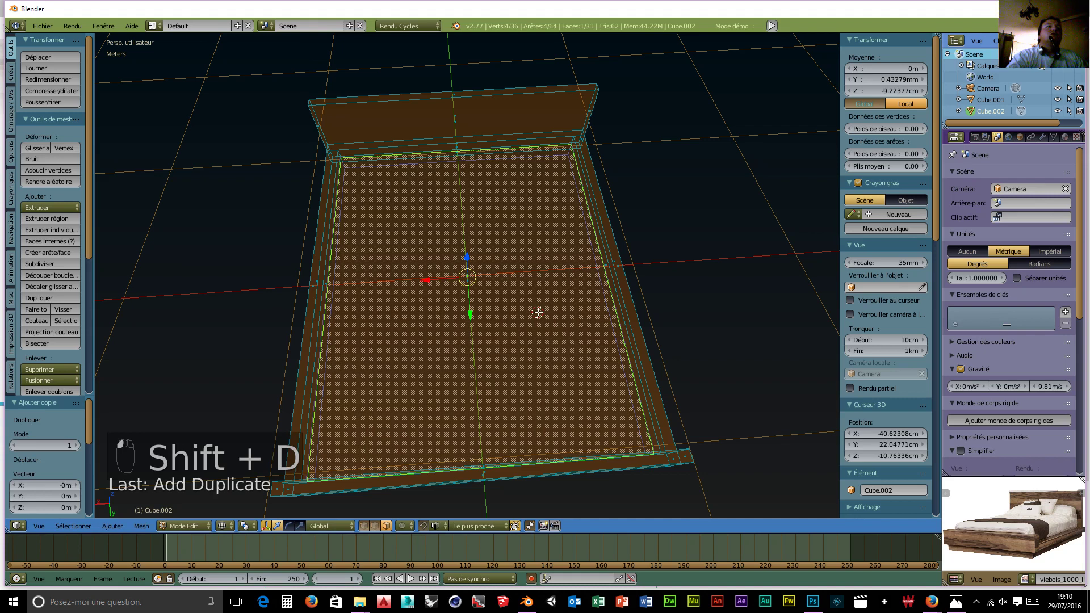
key(p)
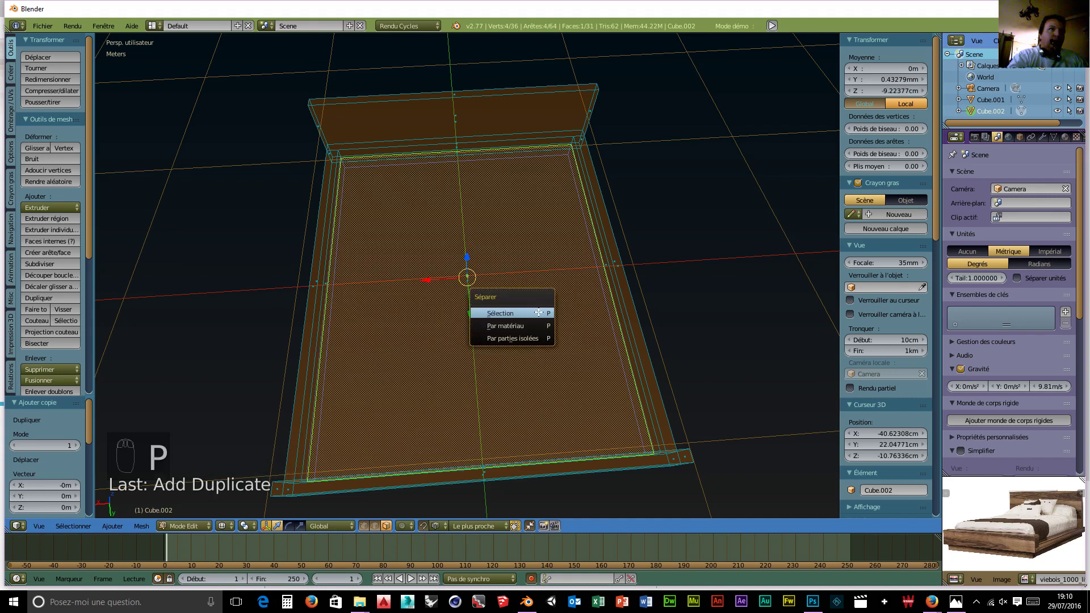
click(538, 312)
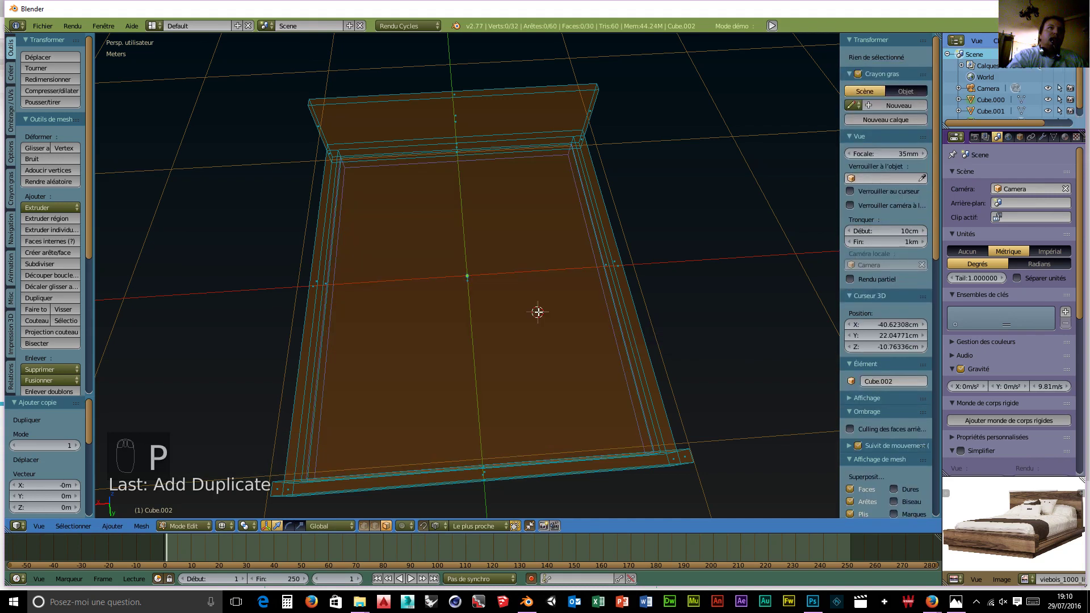
click(183, 525)
click(182, 509)
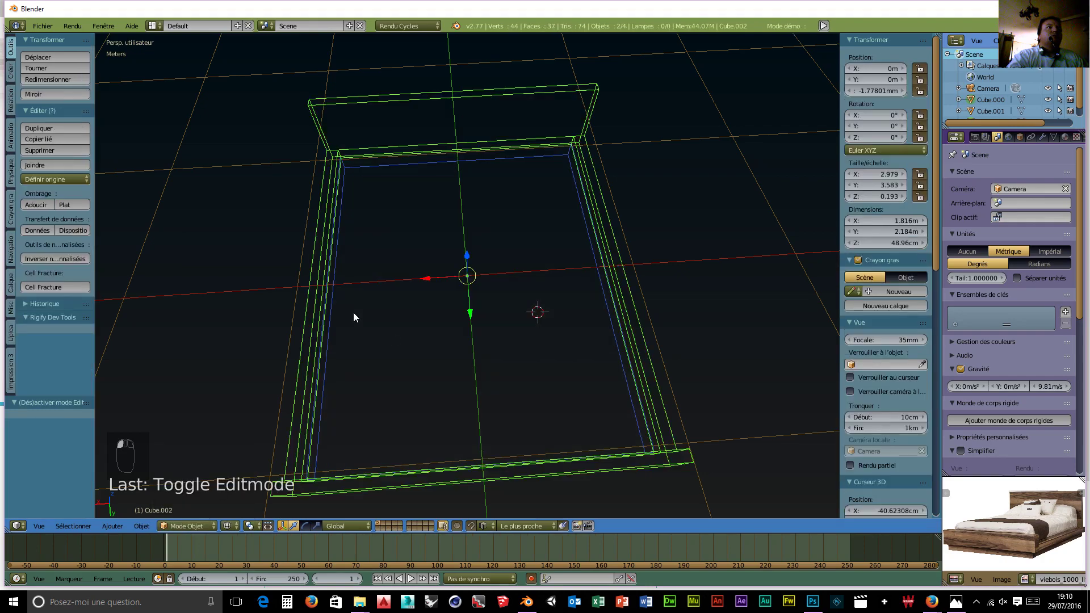
Select the separated plane inside the frame and scale it uniformly to about 0.966.
right_click(325, 329)
middle_drag(726, 354, 401, 164)
right_click(415, 212)
middle_drag(557, 344, 715, 336)
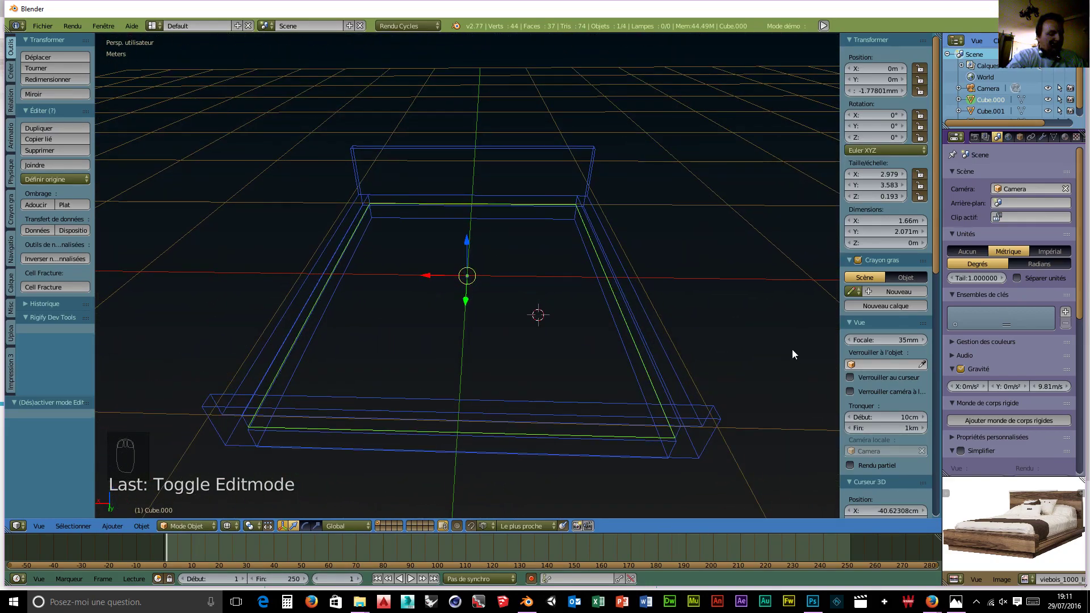
key(s)
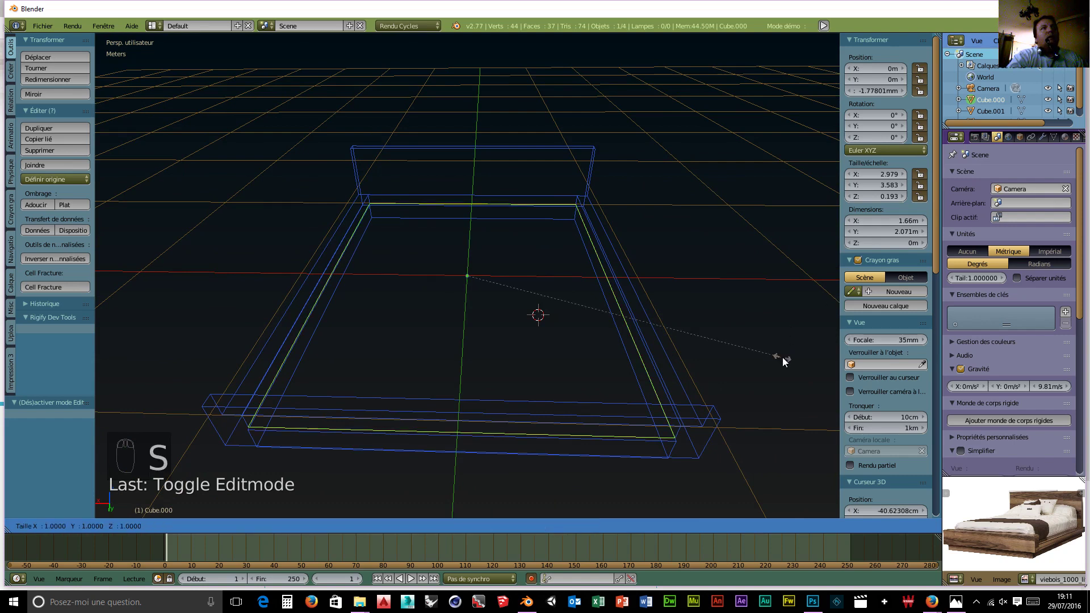
click(772, 352)
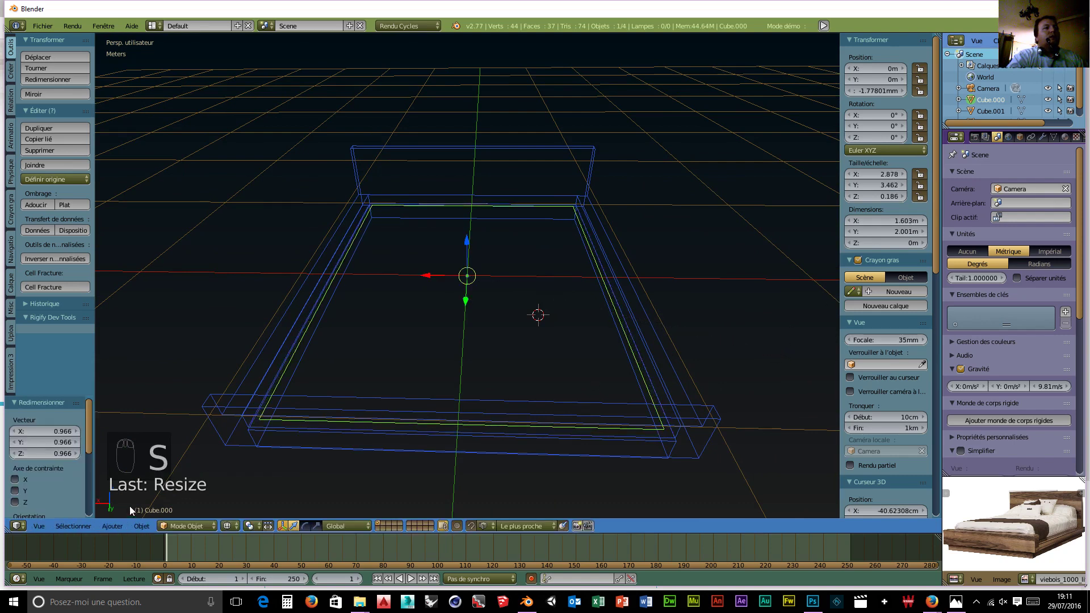
Extrude the separated inner plane upward about 16.8 cm along Z to form the mattress, and return to Object Mode.
click(191, 527)
click(211, 488)
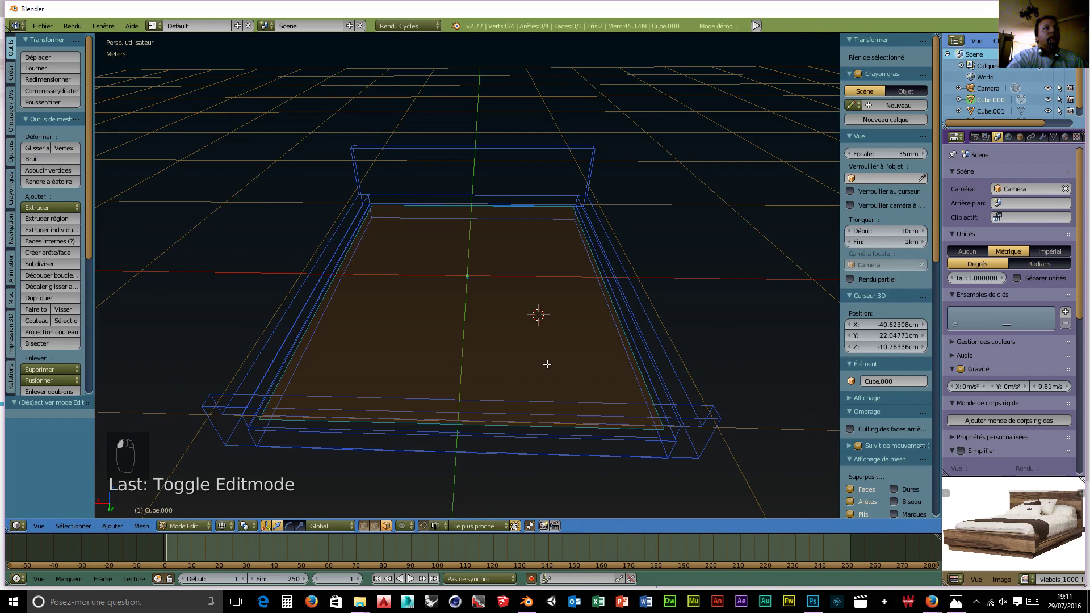
key(e)
key(a)
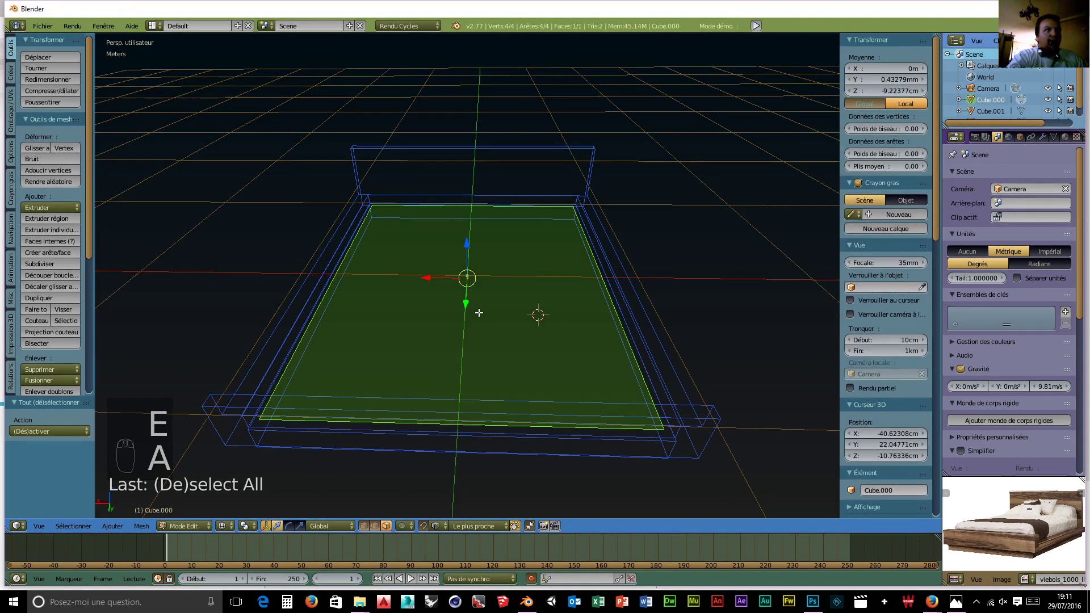
key(e)
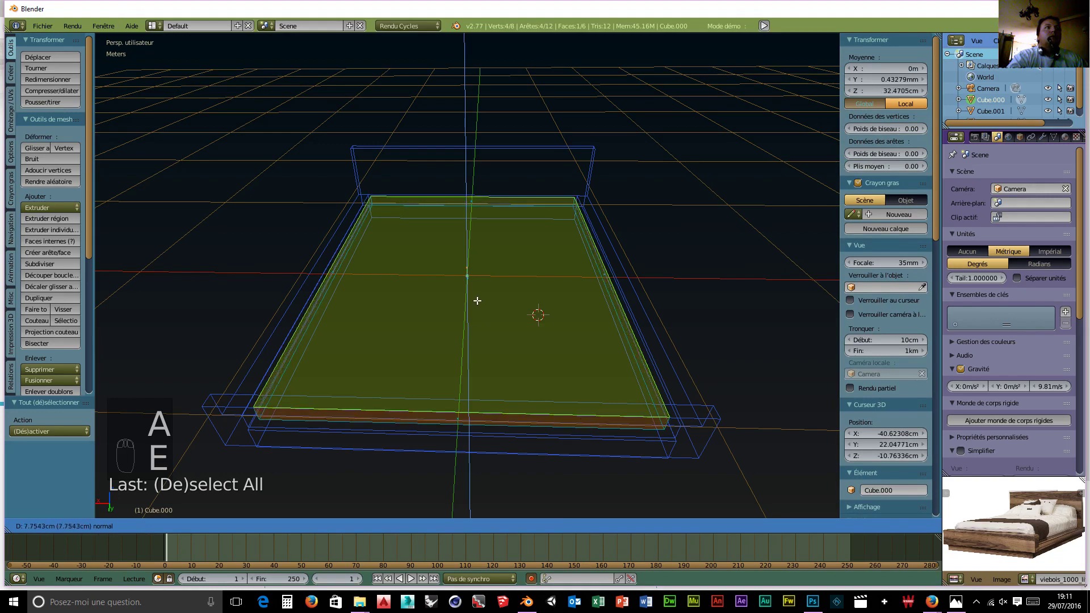
click(475, 289)
middle_drag(622, 301, 512, 259)
click(184, 526)
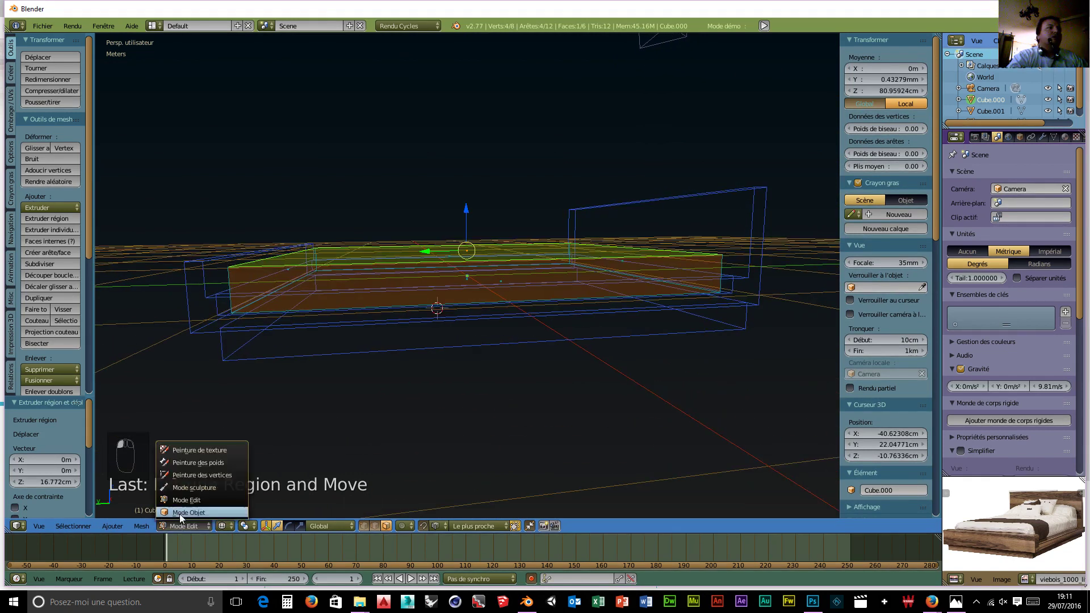
click(181, 512)
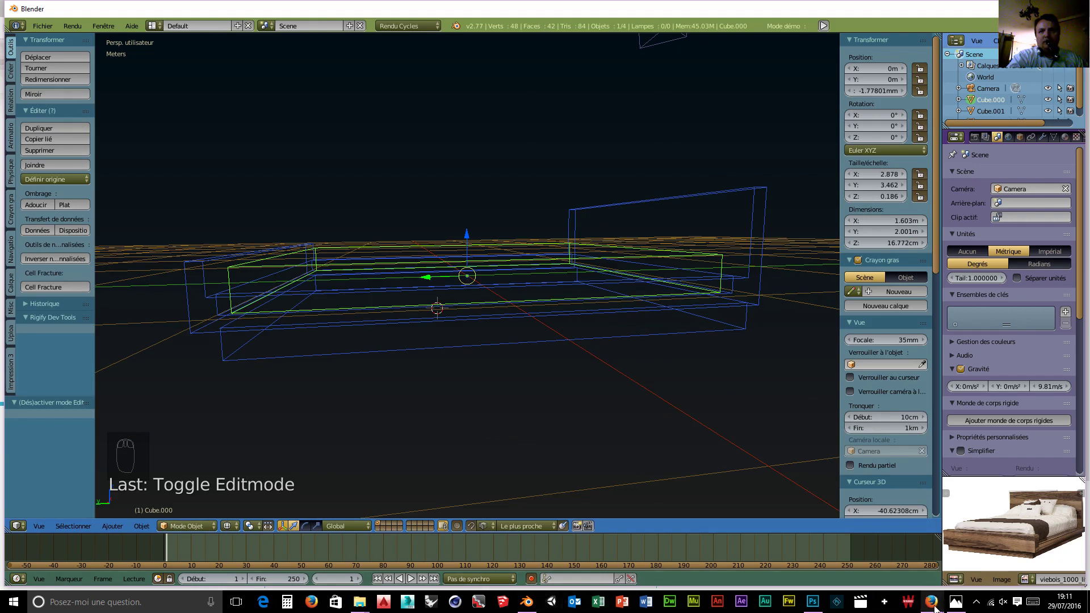
Switch to Firefox to examine the bed photo and dimensions on the Viebois catalogue page, and return to Blender.
mouse_move(928, 609)
mouse_move(892, 578)
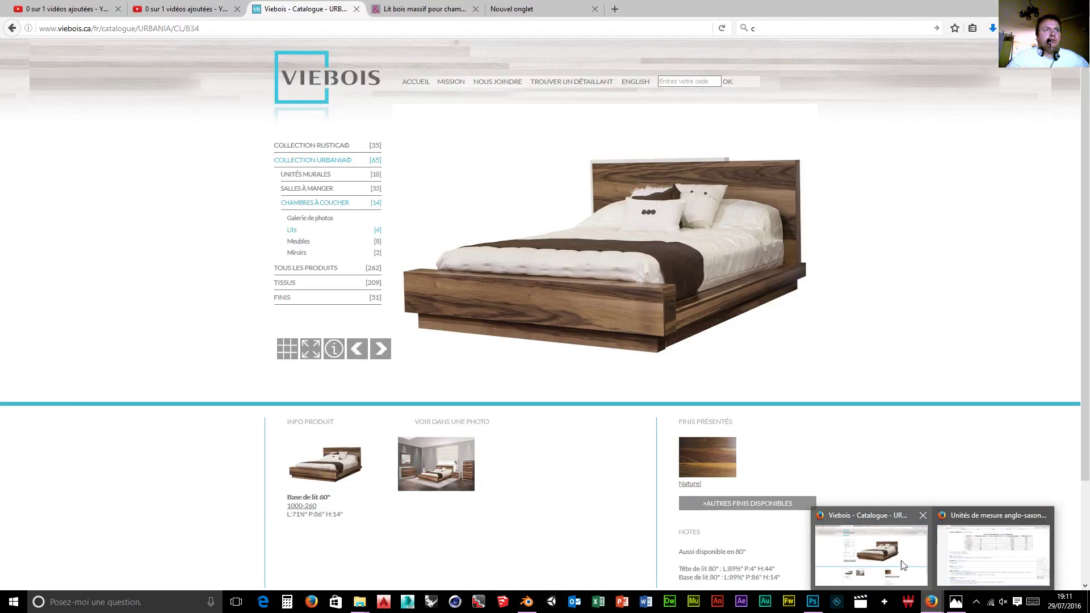
click(903, 565)
scroll(801, 534, down, 2)
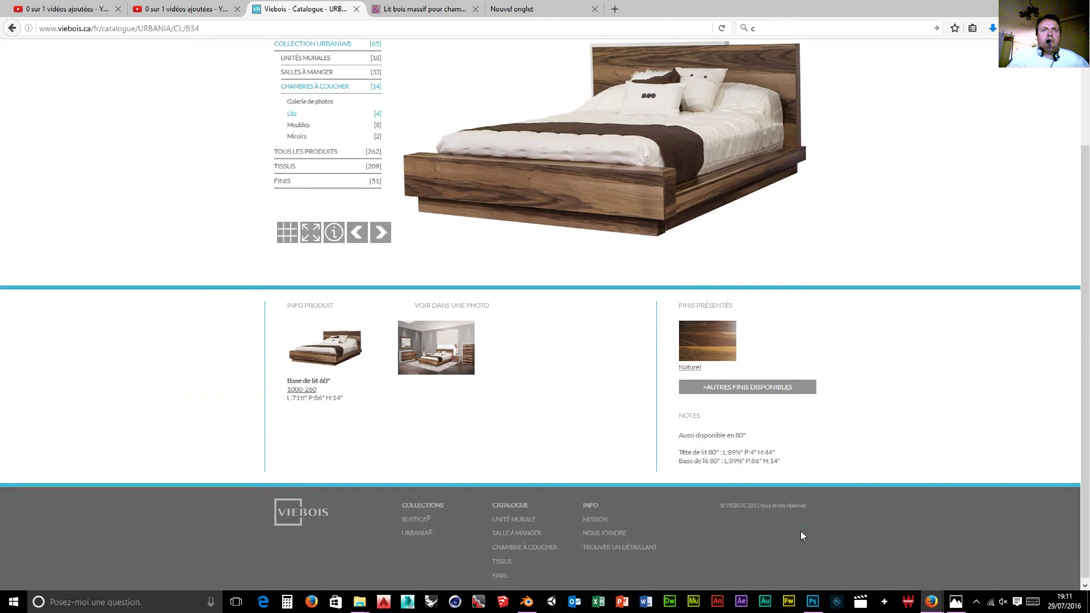
scroll(801, 530, up, 3)
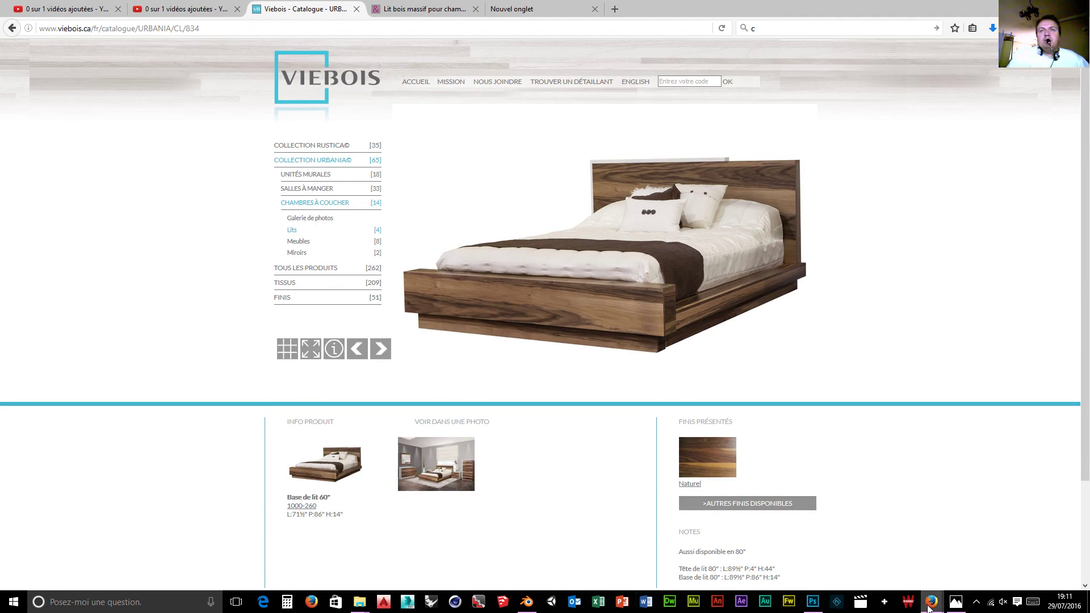
click(527, 602)
Raise the mattress's top face about 5.4 cm along Z in Edit Mode.
middle_drag(445, 486, 442, 485)
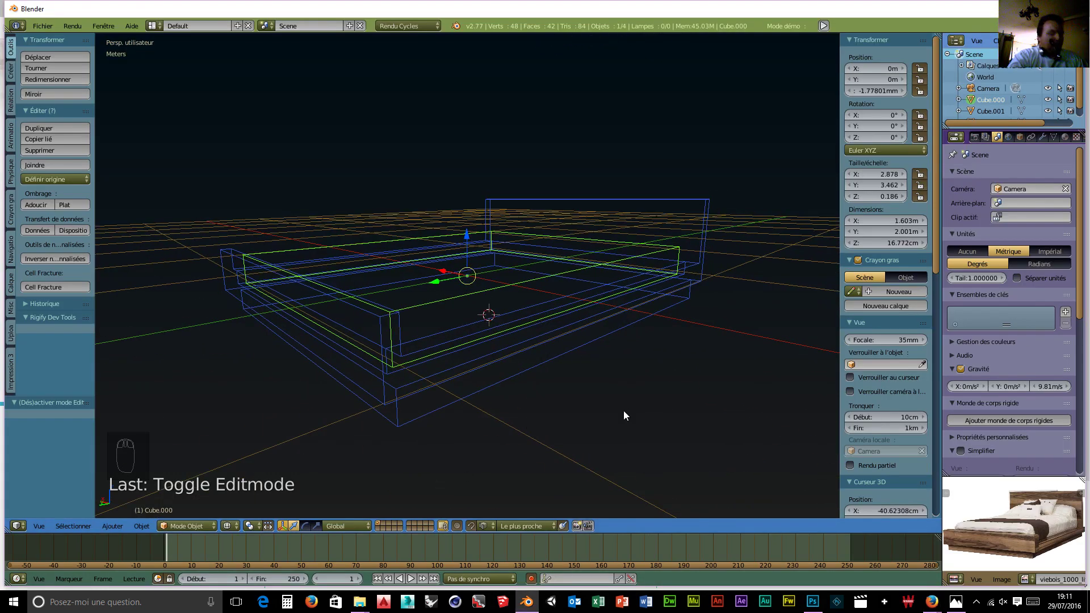
click(191, 526)
click(188, 499)
drag(466, 219, 466, 213)
middle_drag(466, 213, 542, 344)
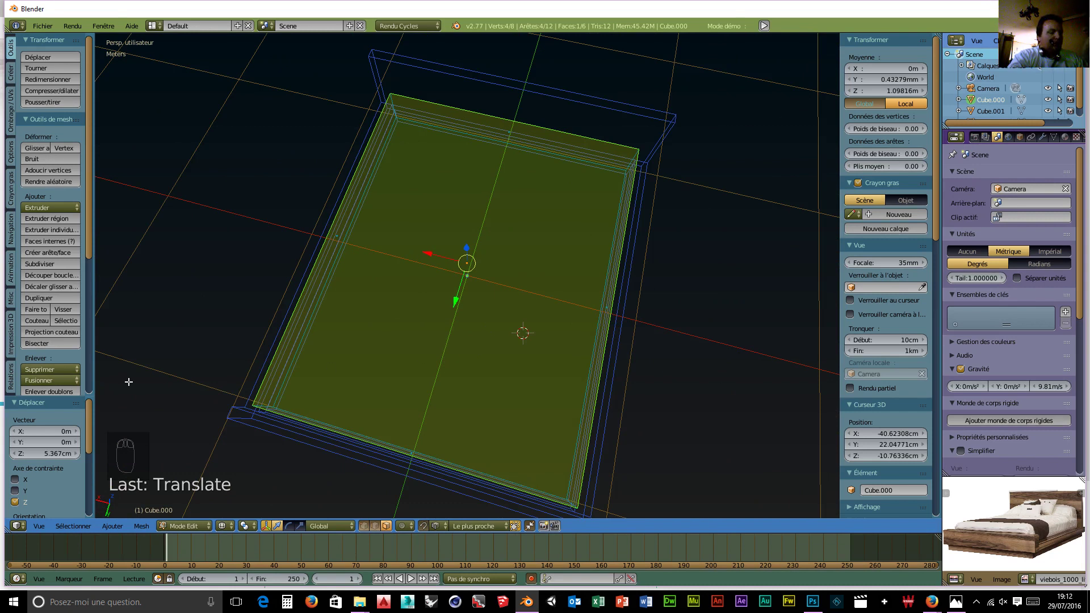
Select the mattress's whole mesh and subdivide it with 20 cuts.
key(a)
key(a)
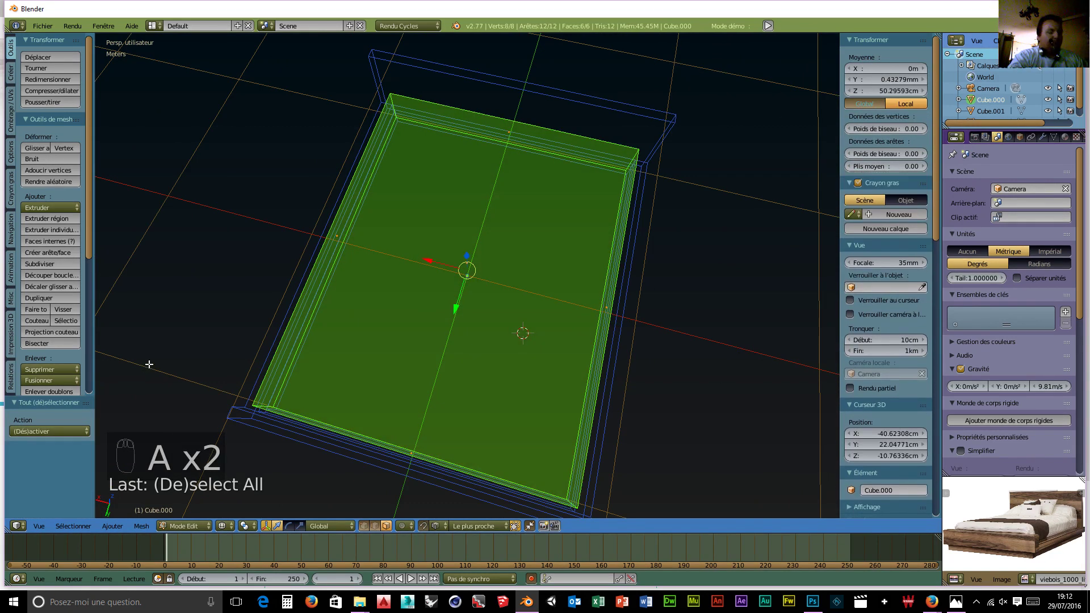
key(w)
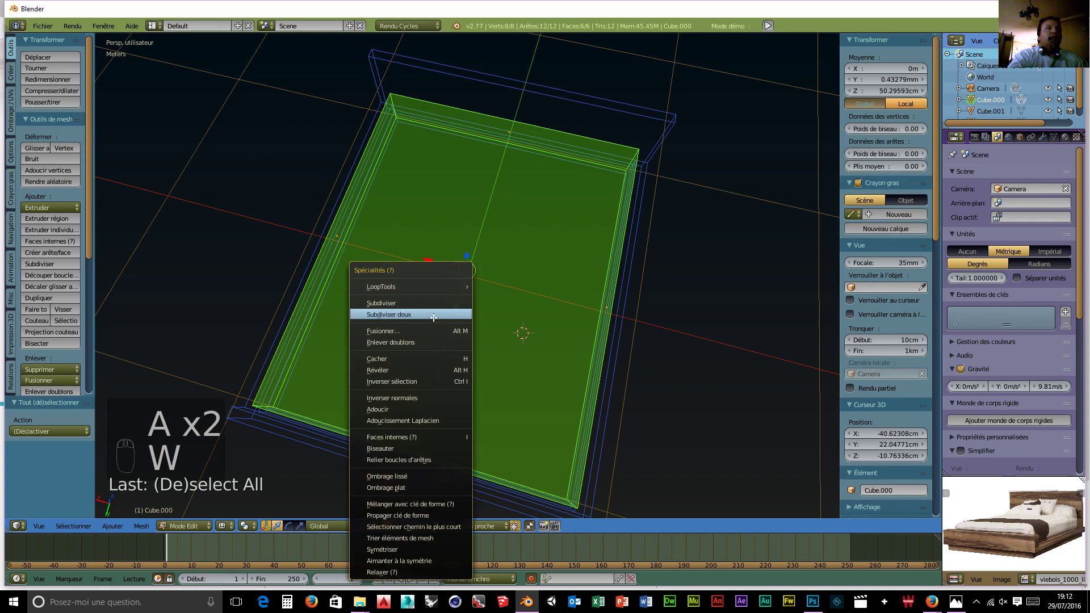
click(408, 302)
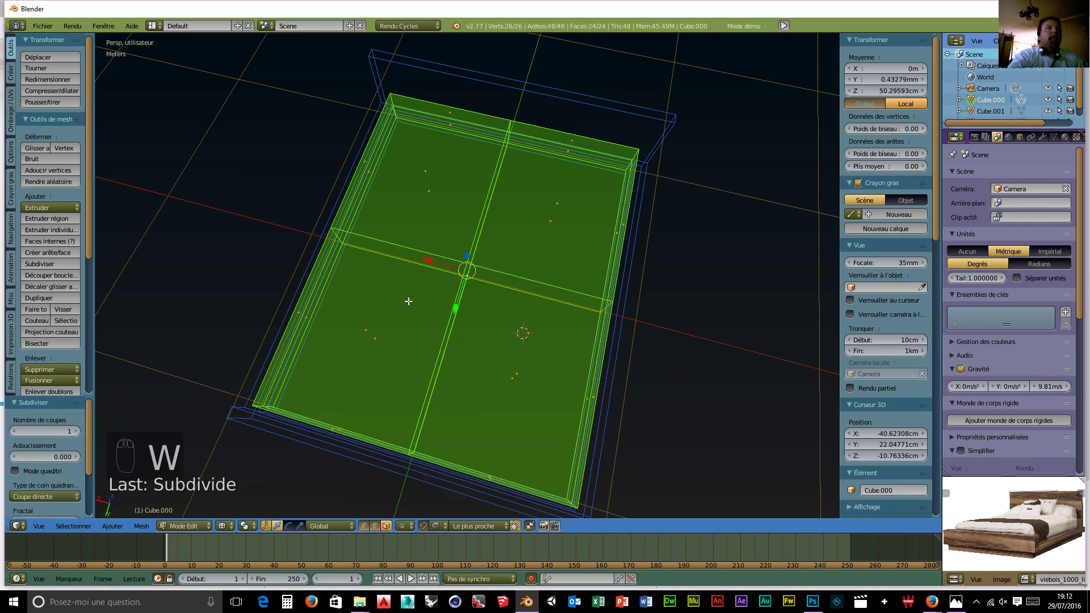
click(32, 431)
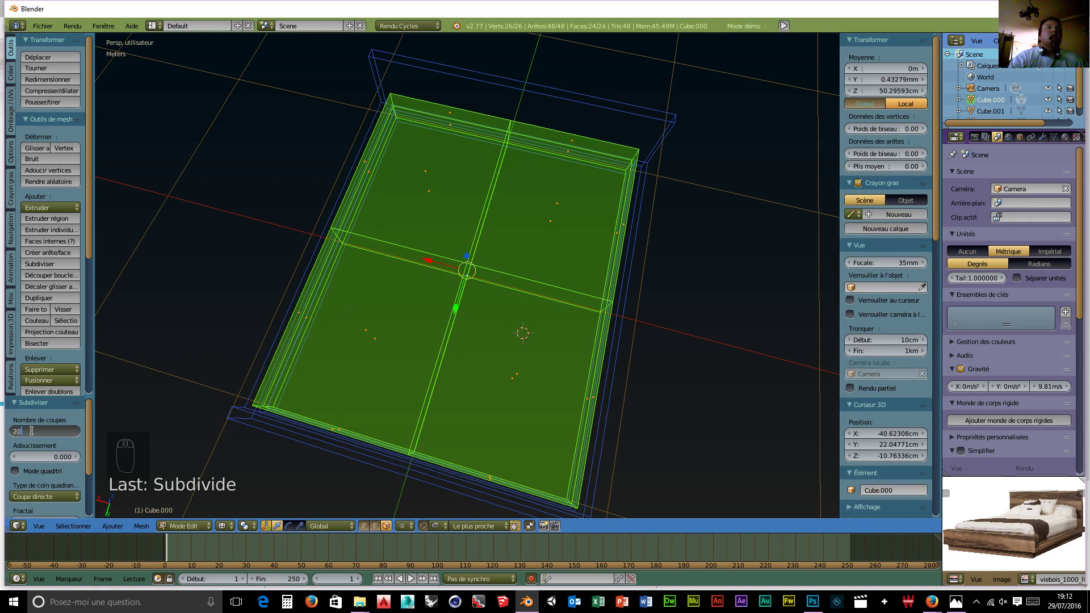
text(20)
key(Return)
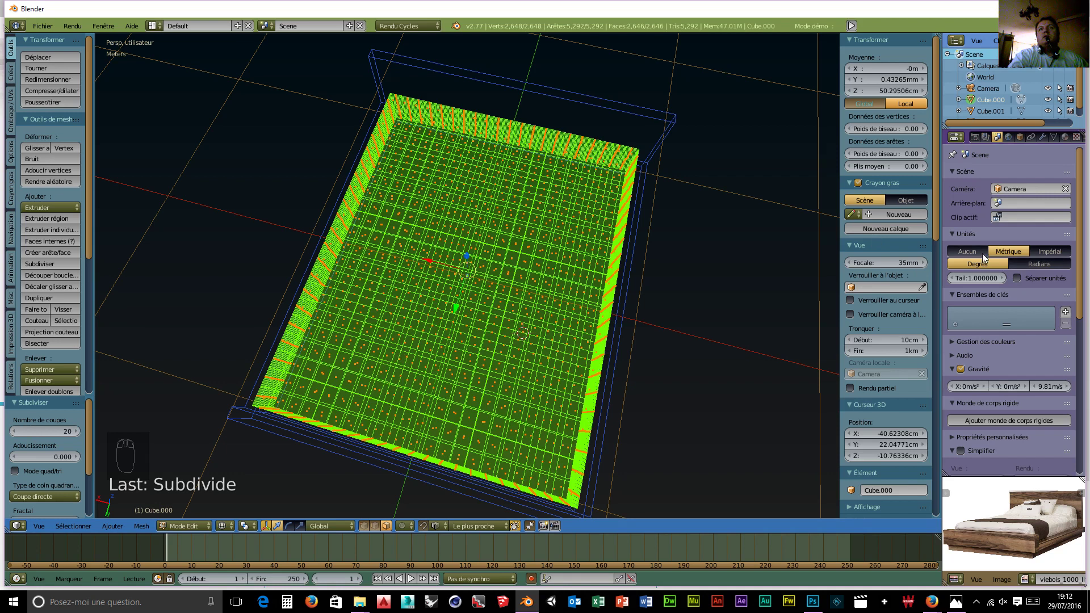
Add a Subdivision Surface modifier to the mattress and return to Object Mode.
click(1044, 135)
click(1022, 176)
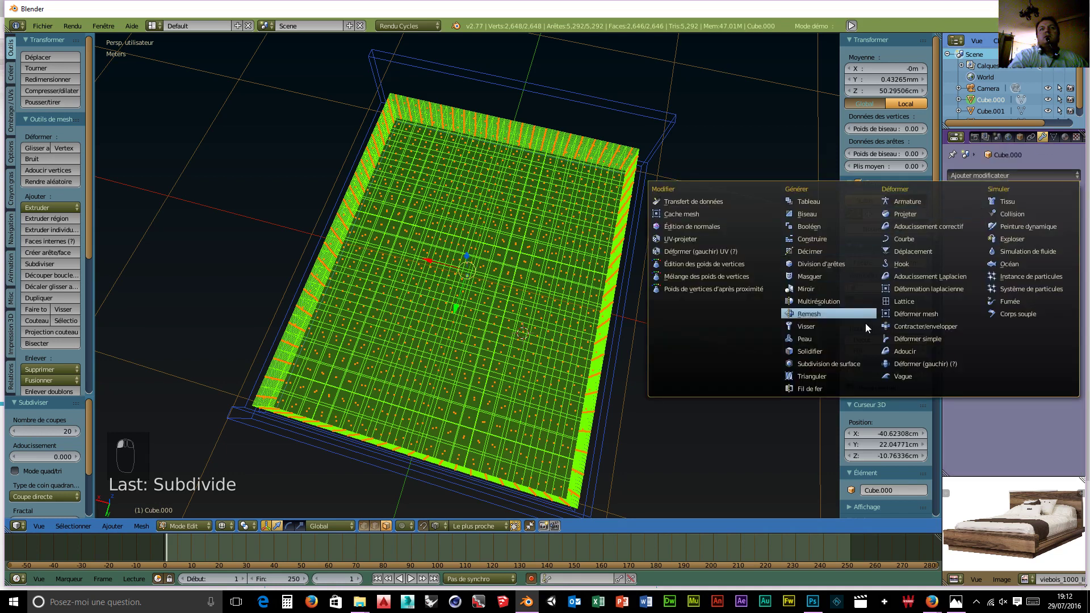
click(841, 362)
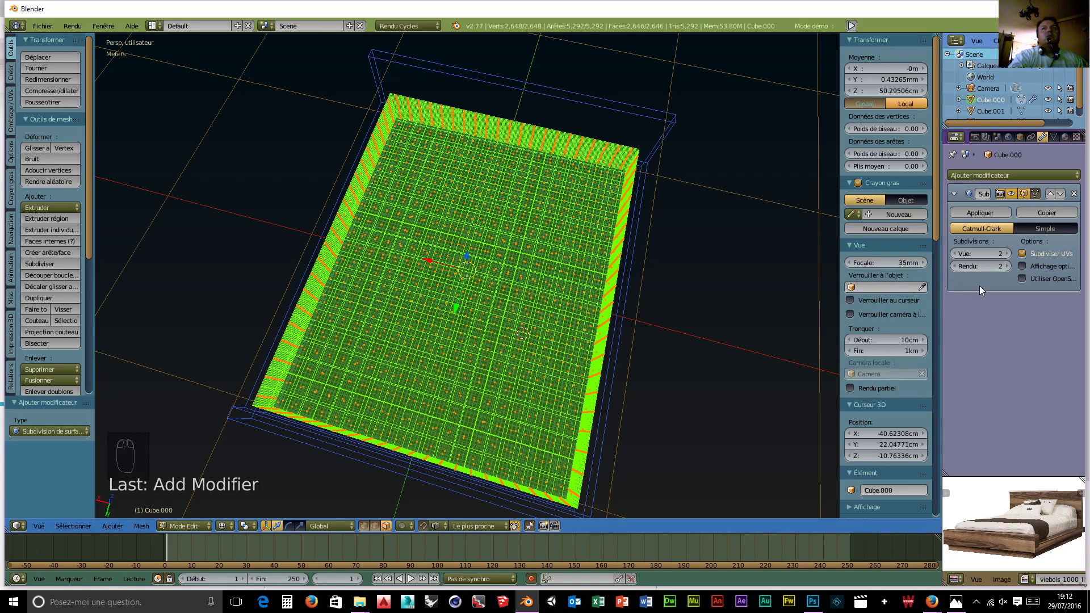
click(189, 526)
click(189, 511)
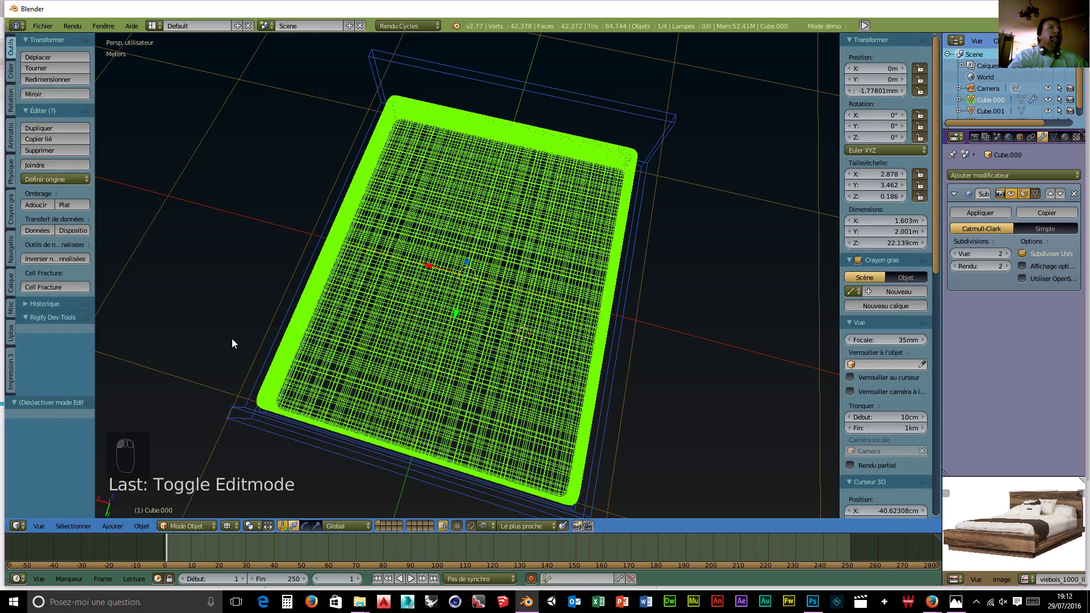
Apply smooth shading to the mattress and set the viewport display to Solid.
click(35, 205)
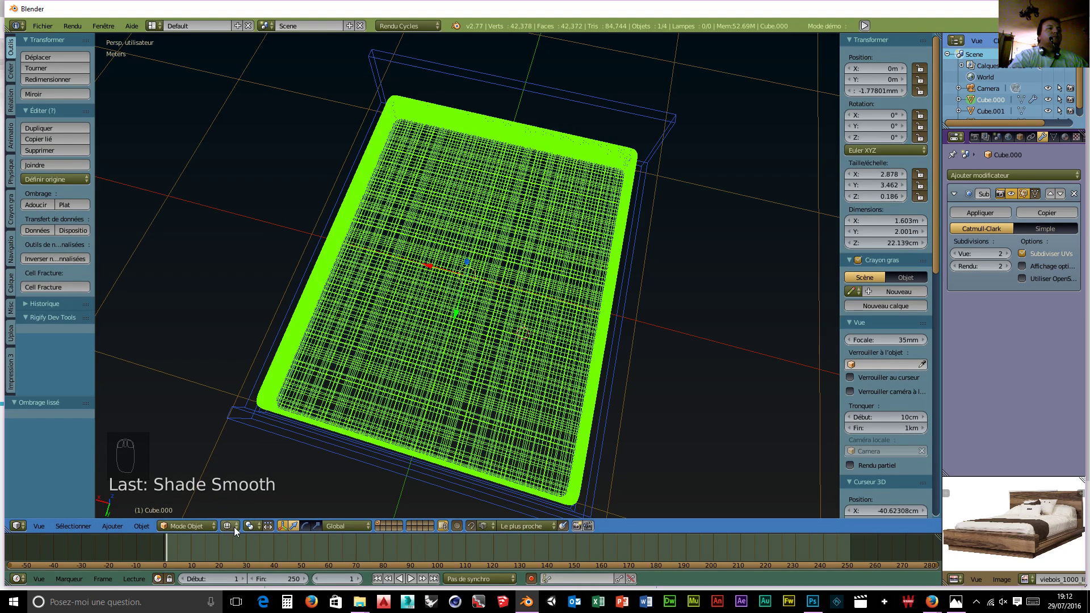
click(202, 526)
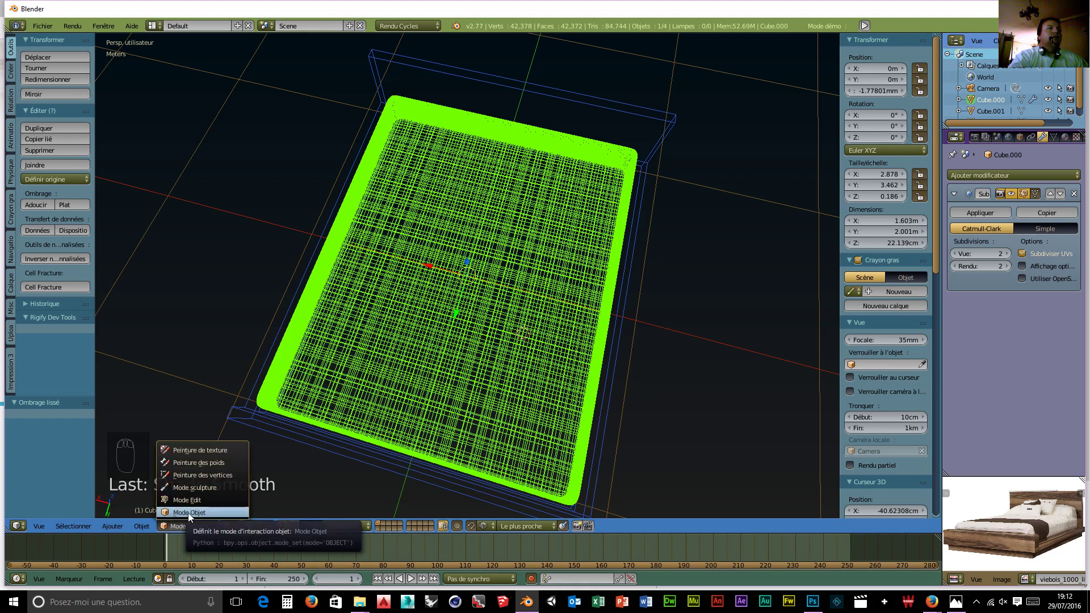
click(188, 512)
click(227, 527)
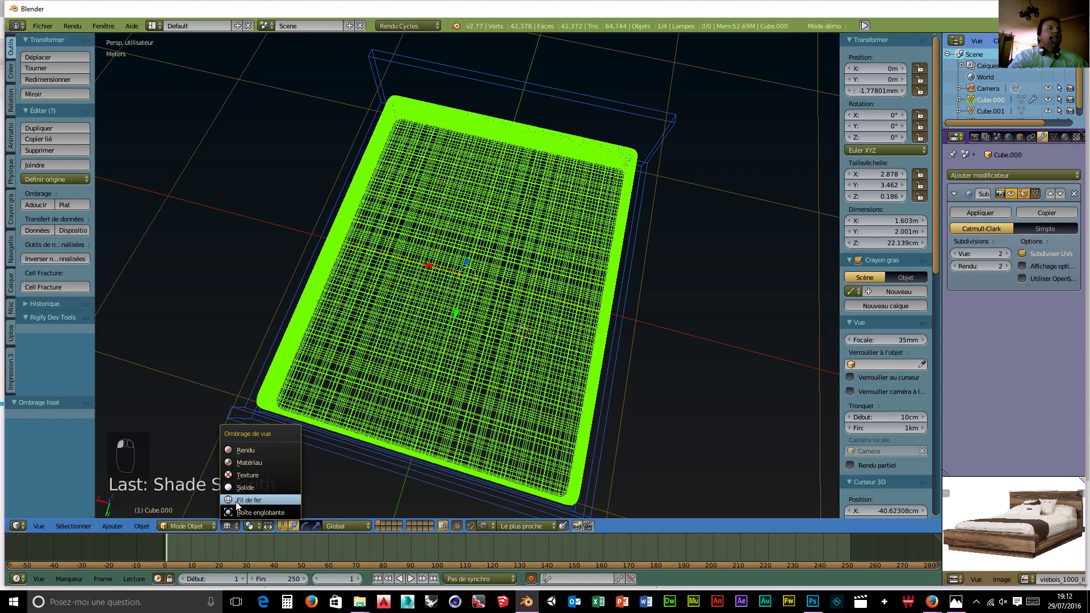
click(254, 487)
mouse_move(404, 442)
middle_down()
mouse_move(495, 350)
mouse_move(454, 304)
mouse_move(391, 295)
mouse_move(377, 311)
mouse_move(518, 356)
middle_up()
middle_drag(331, 291, 608, 302)
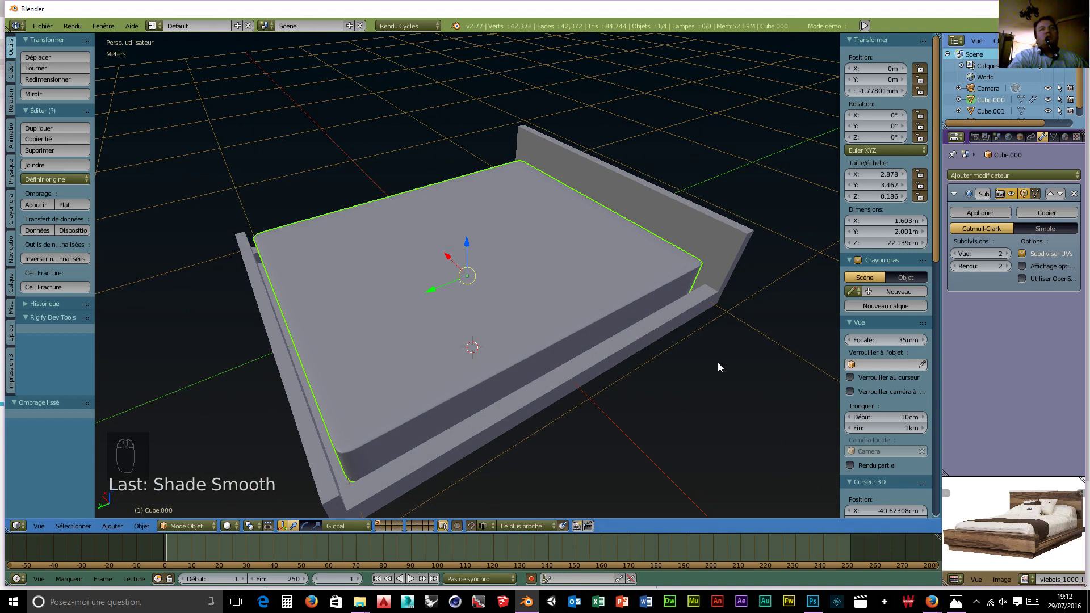
Raise the top face of the bed frame's headboard about 27.4 cm along Z in Edit Mode.
right_click(663, 203)
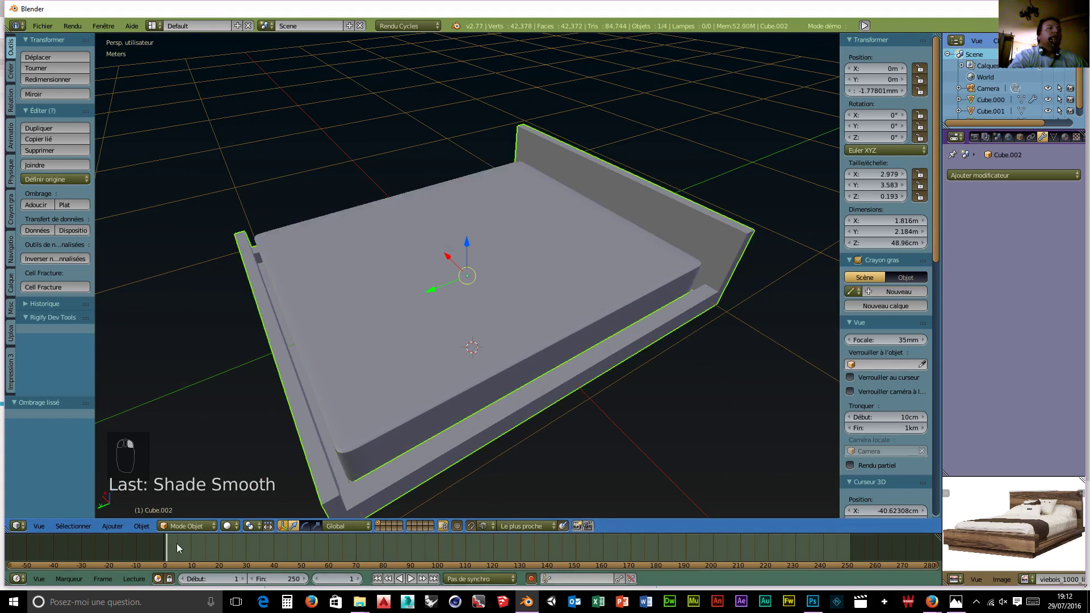
click(188, 526)
click(181, 499)
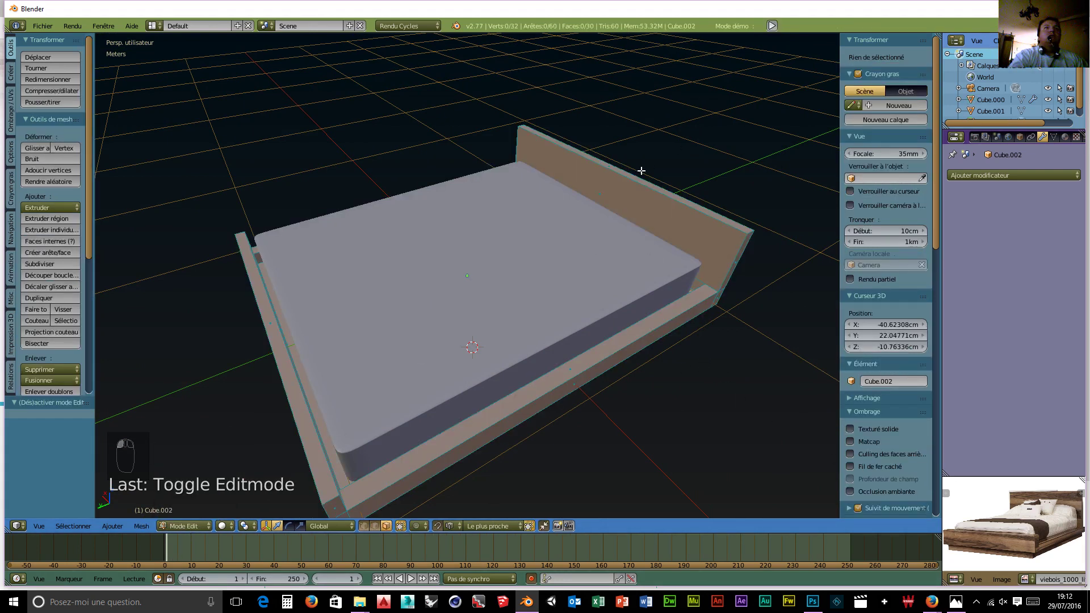
right_click(607, 167)
drag(620, 131, 618, 87)
middle_drag(639, 214, 580, 284)
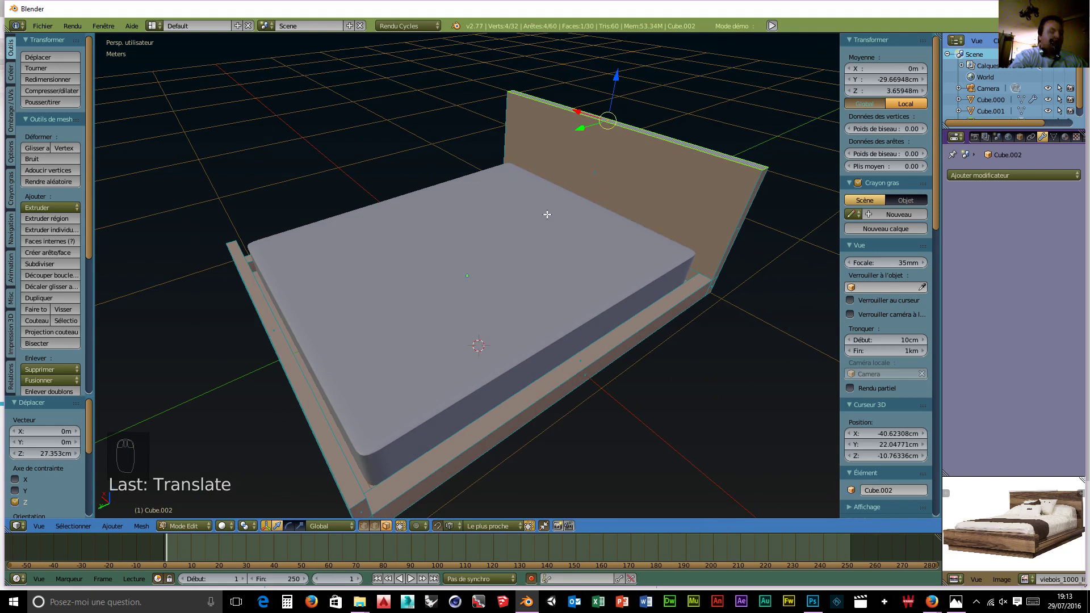
Return to Object Mode and add a cylinder mesh with 32 vertices as a separate object.
key(shift+a)
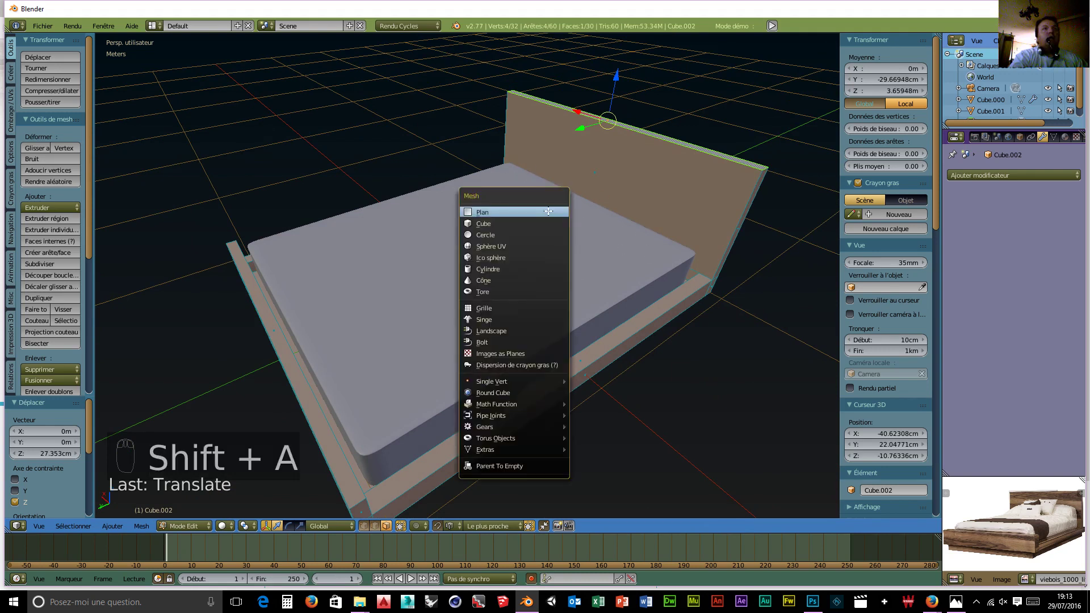
right_click(546, 212)
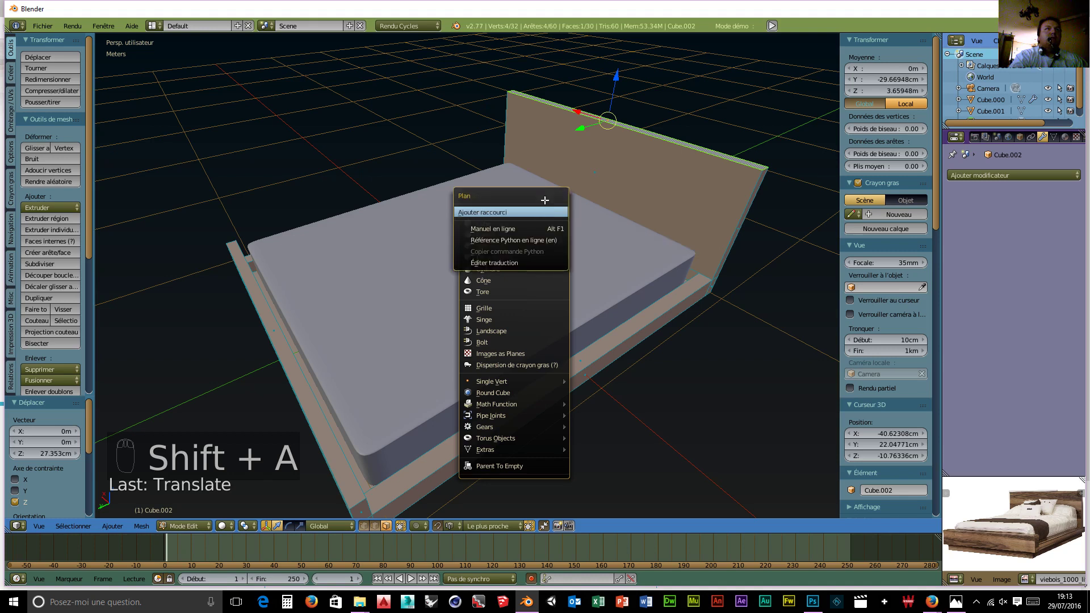
click(184, 526)
click(186, 515)
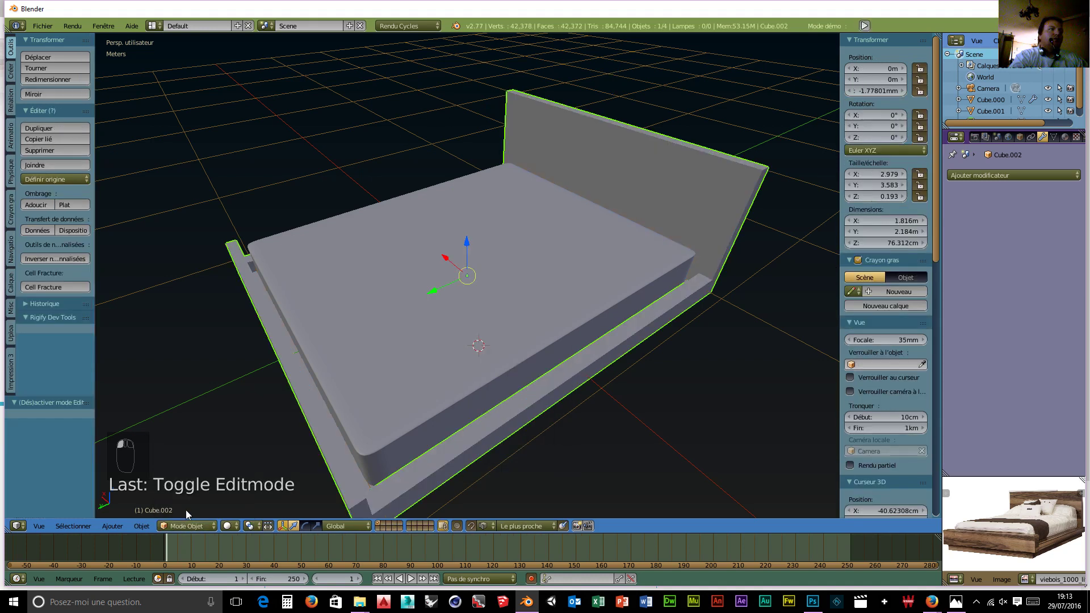
key(shift+a)
mouse_move(621, 216)
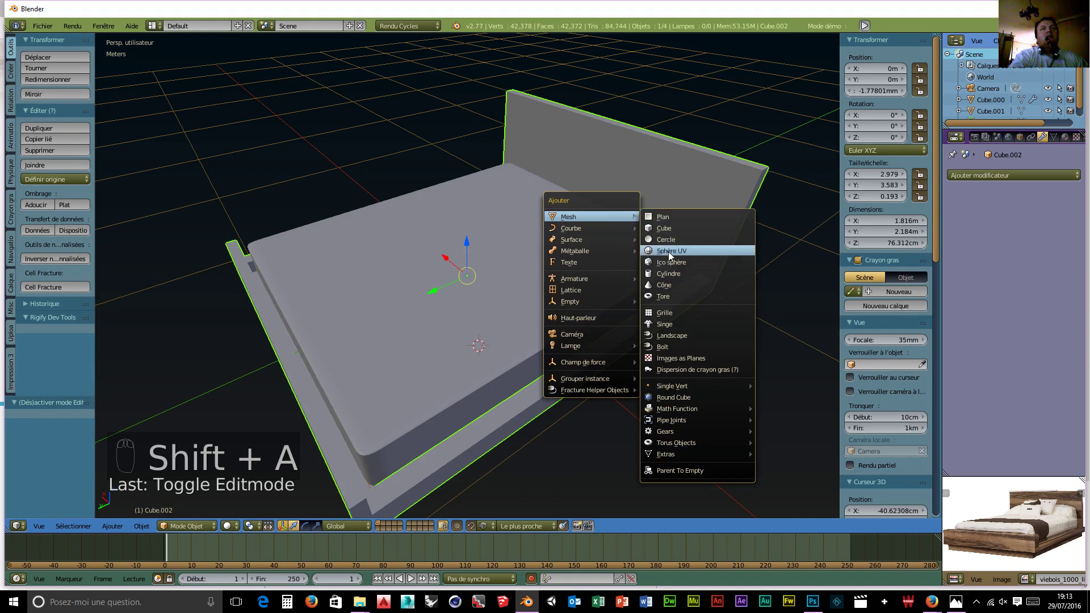
click(669, 274)
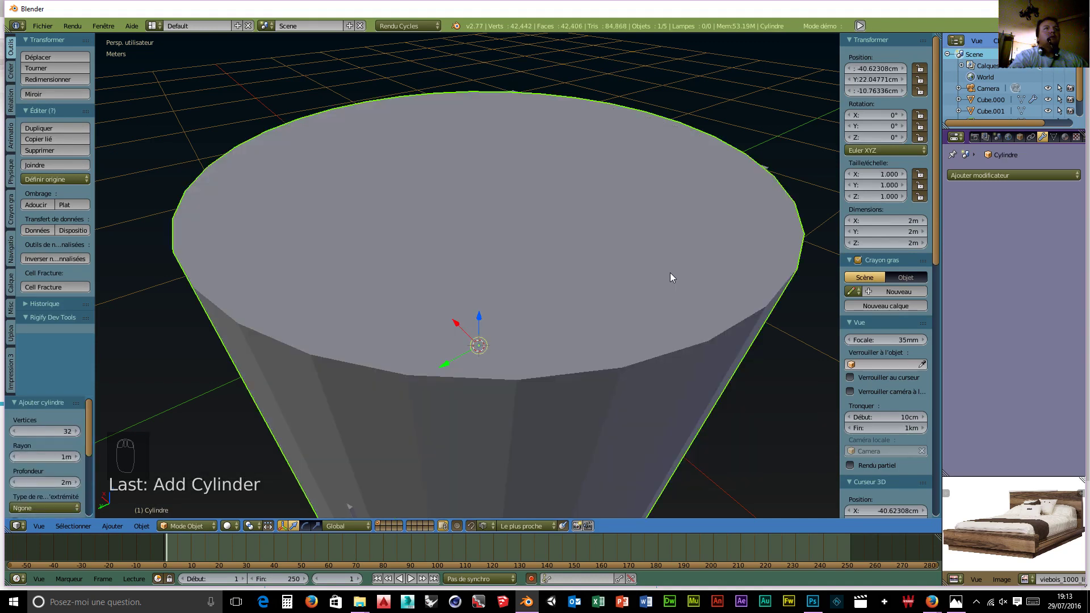
Rotate the cylinder 90° about the Y axis and scale it uniformly to about 0.221.
scroll(660, 269, down, 5)
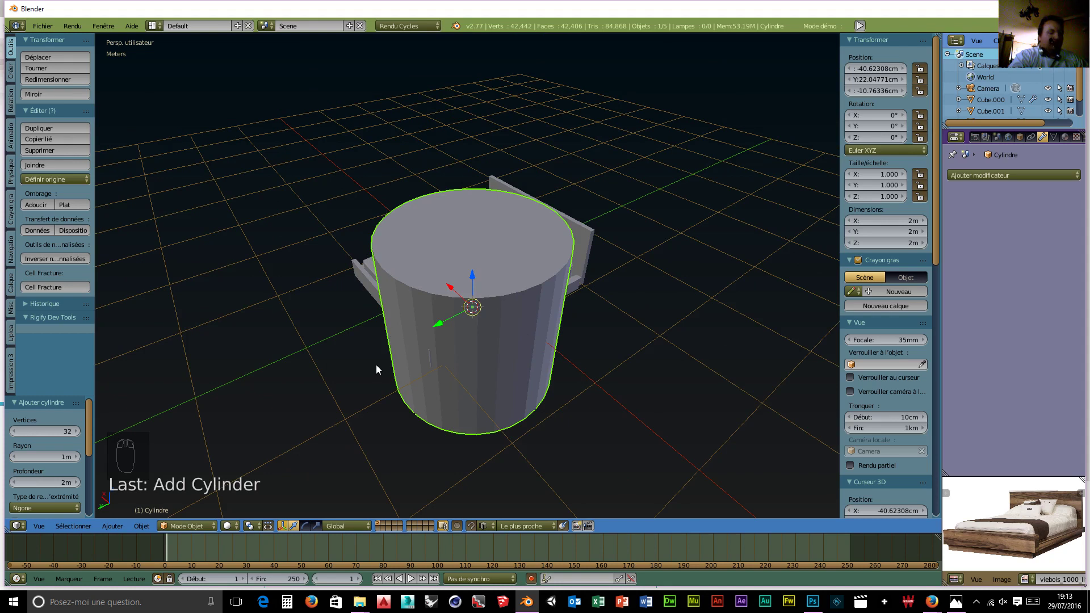
key(r)
key(y)
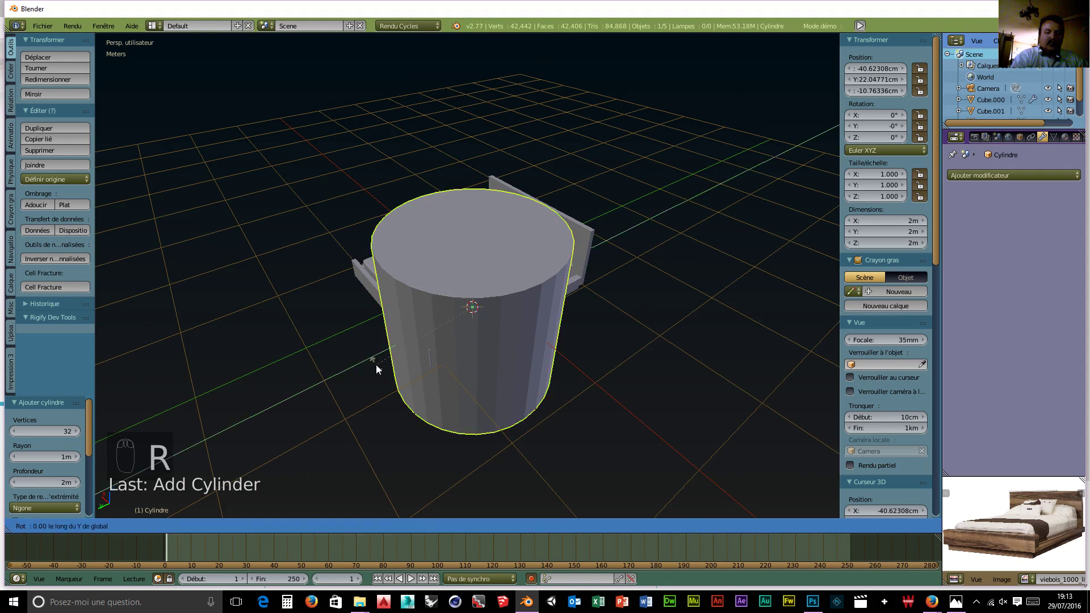
key(9)
key(0)
key(Return)
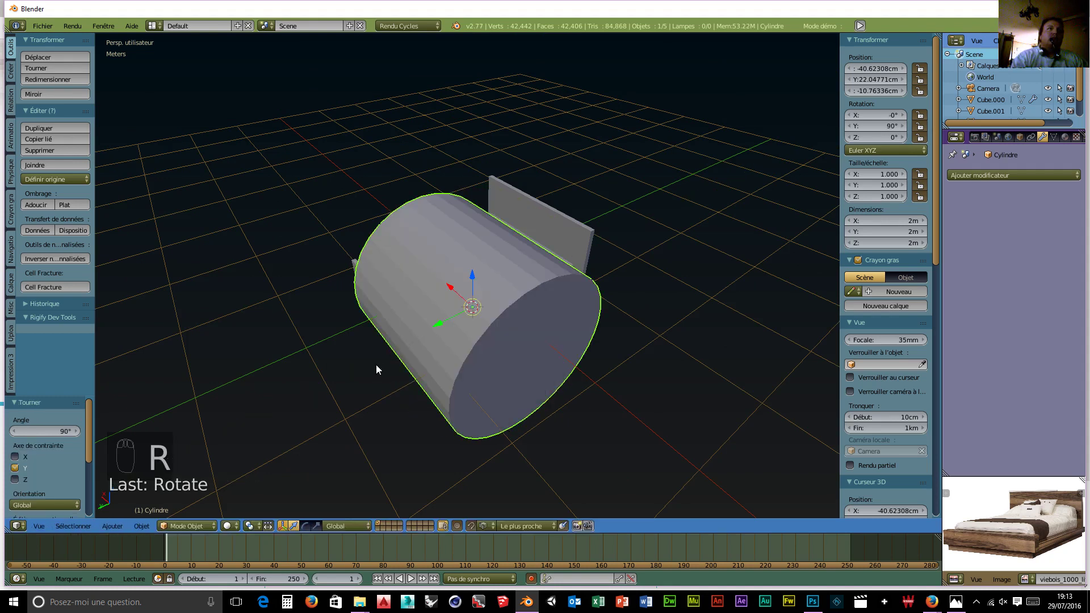
key(s)
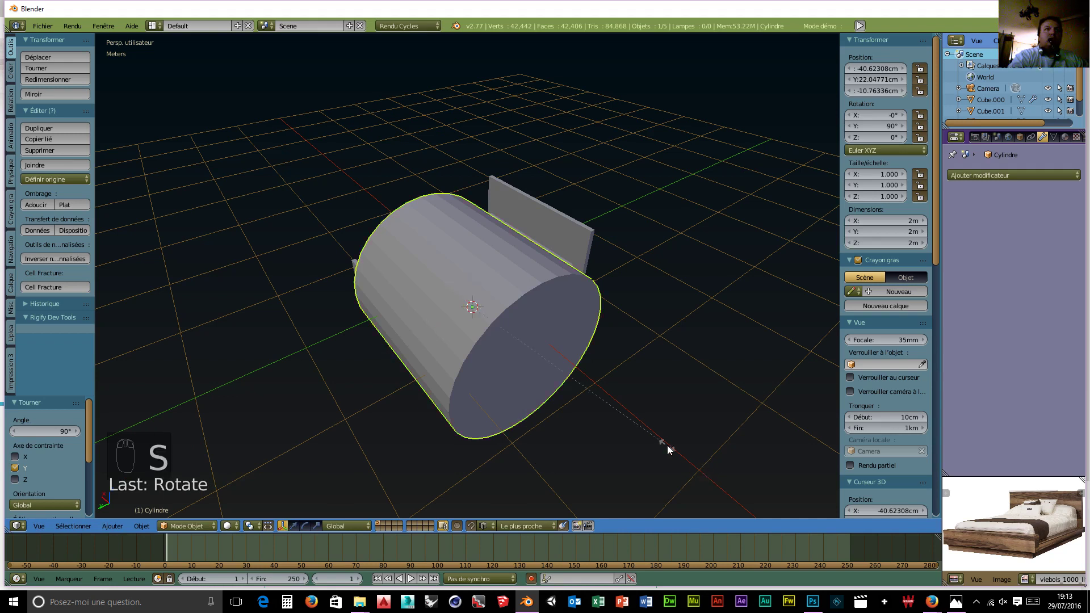
click(490, 359)
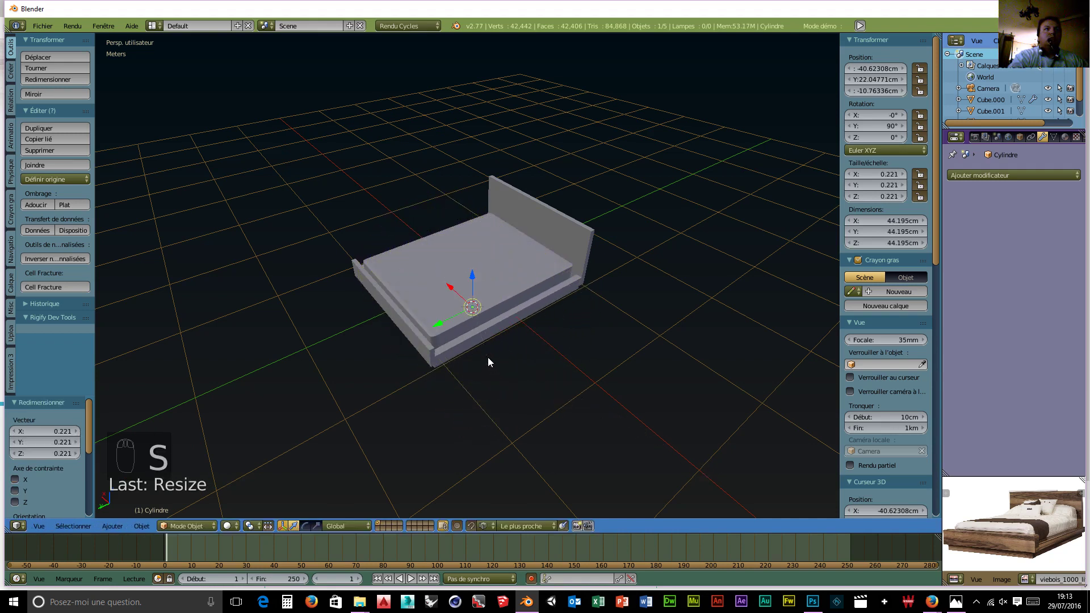
Raise the cylinder about 57.4 cm along Z and scale it uniformly down to about 0.101.
drag(470, 279, 464, 241)
key(s)
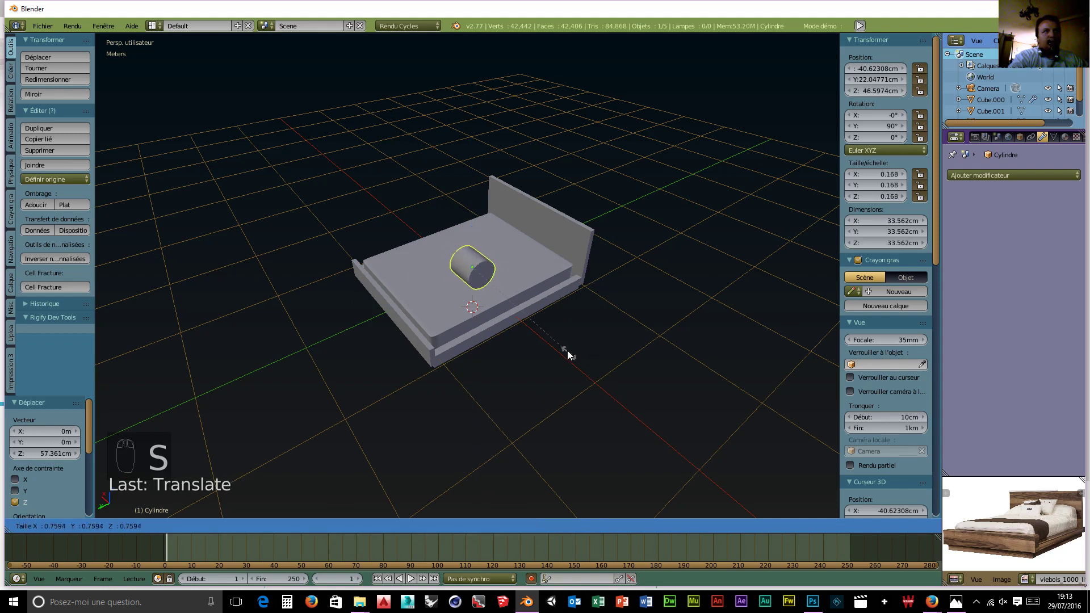
click(531, 312)
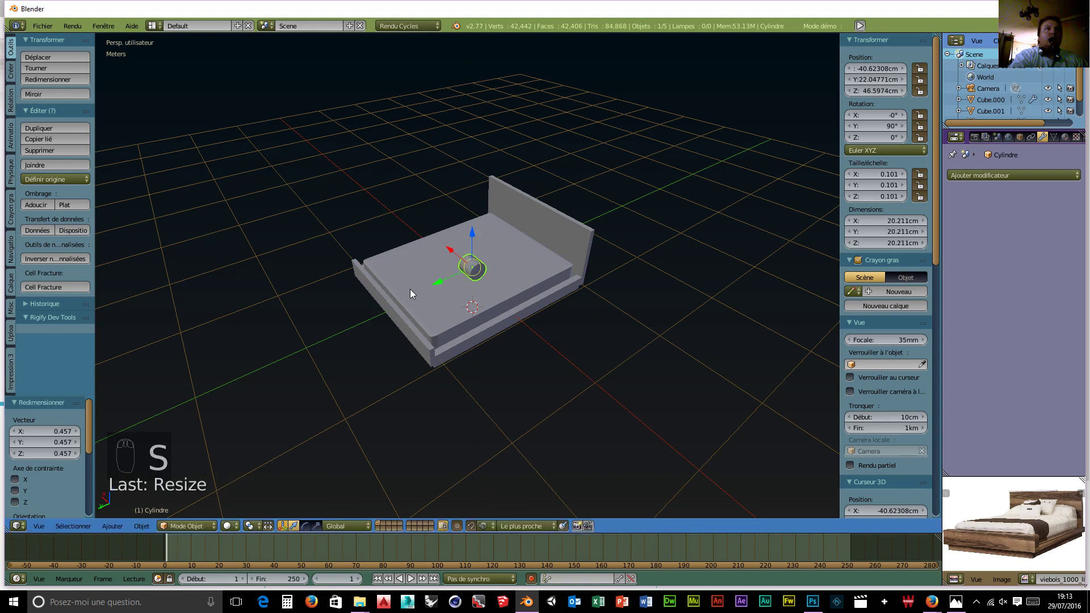
Move the cylinder to the headboard end of the mattress, centred across the bed at about X 2.5 mm, Y -86.3 cm.
drag(434, 280, 501, 265)
middle_drag(612, 325, 507, 327)
drag(484, 306, 500, 300)
drag(544, 272, 549, 234)
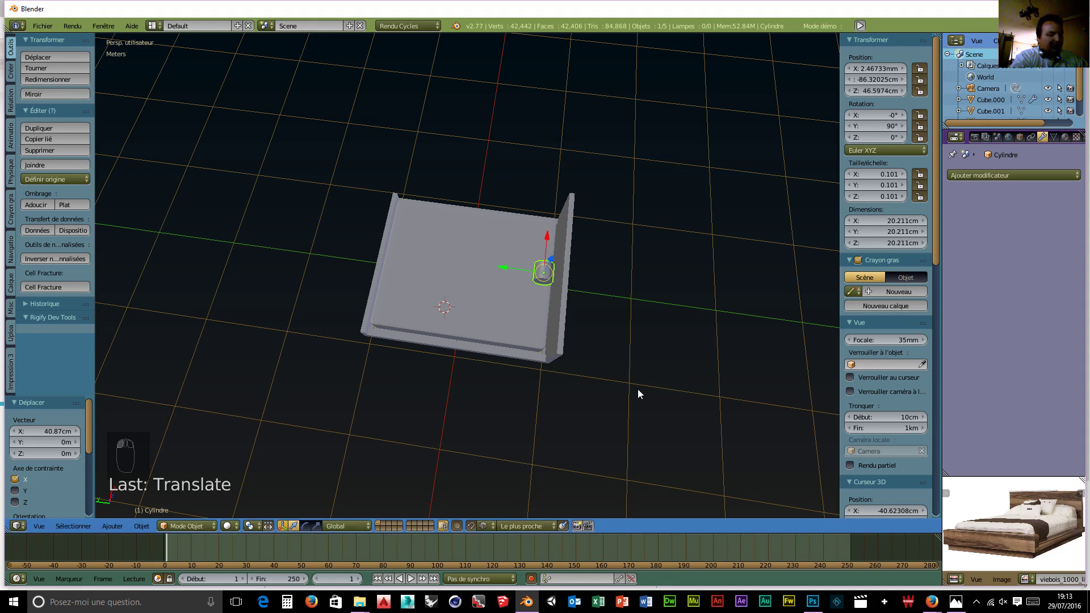
Stretch the cylinder along the global X axis to about 1.4 m long.
key(s)
key(x)
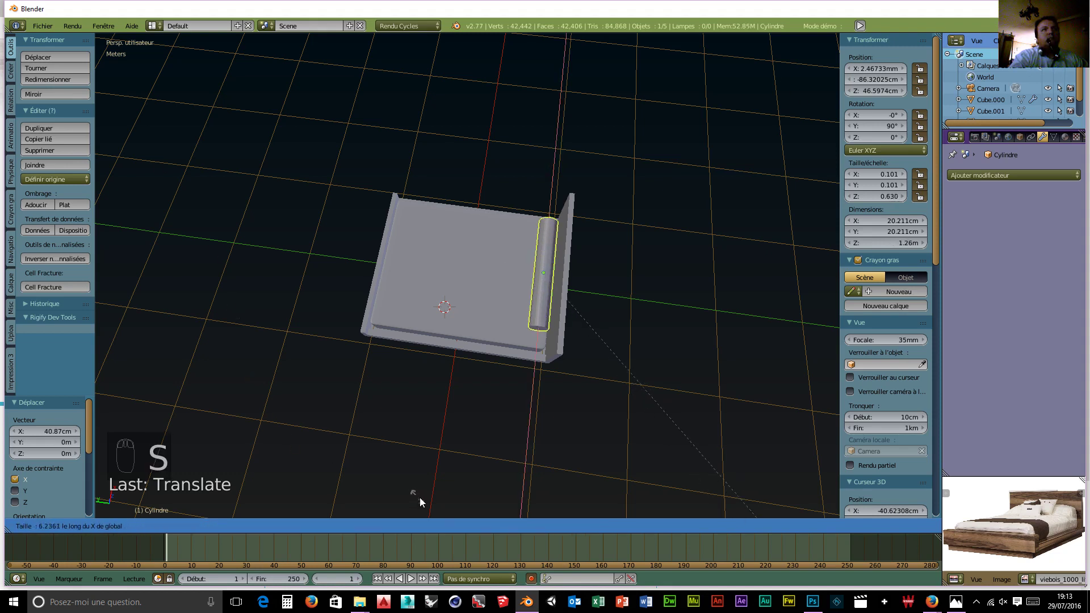
click(499, 75)
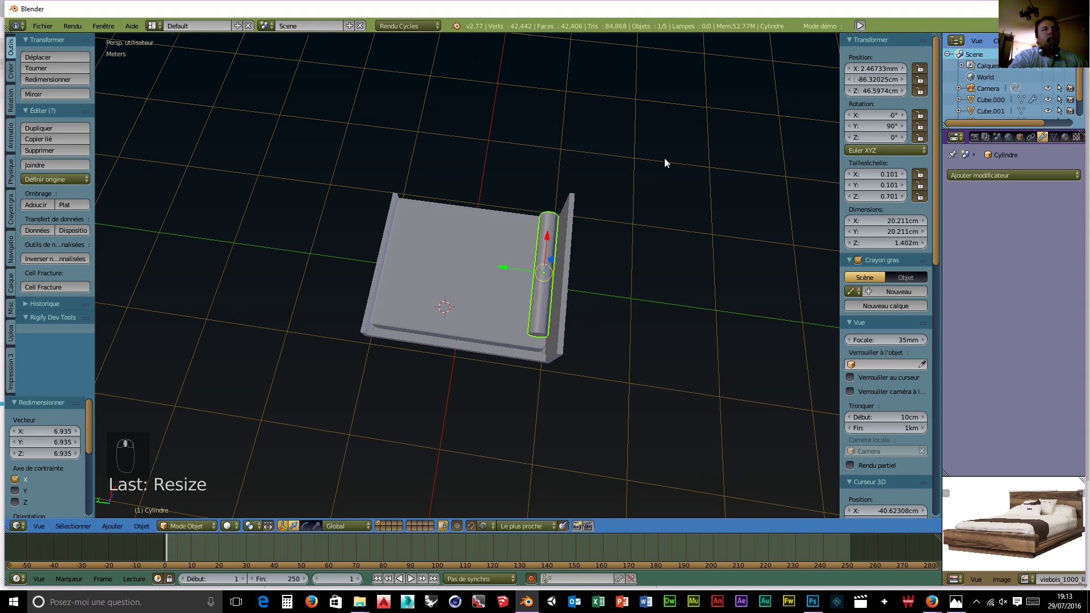
In the orthographic top view, shift the cylinder about 1.4 cm along Y towards the headboard.
key(KP_7)
key(KP_5)
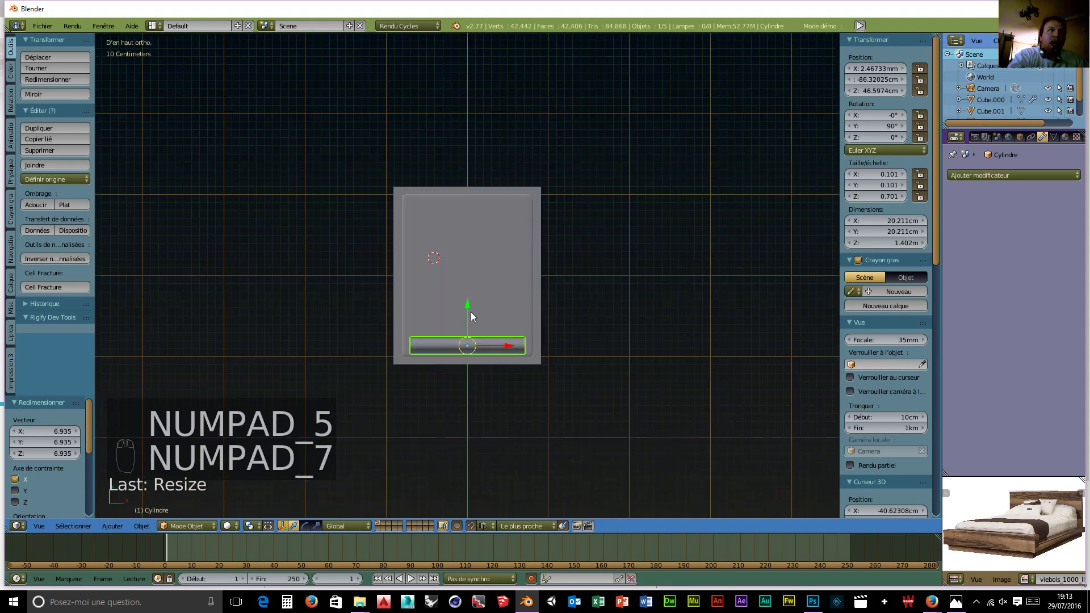
drag(465, 303, 468, 304)
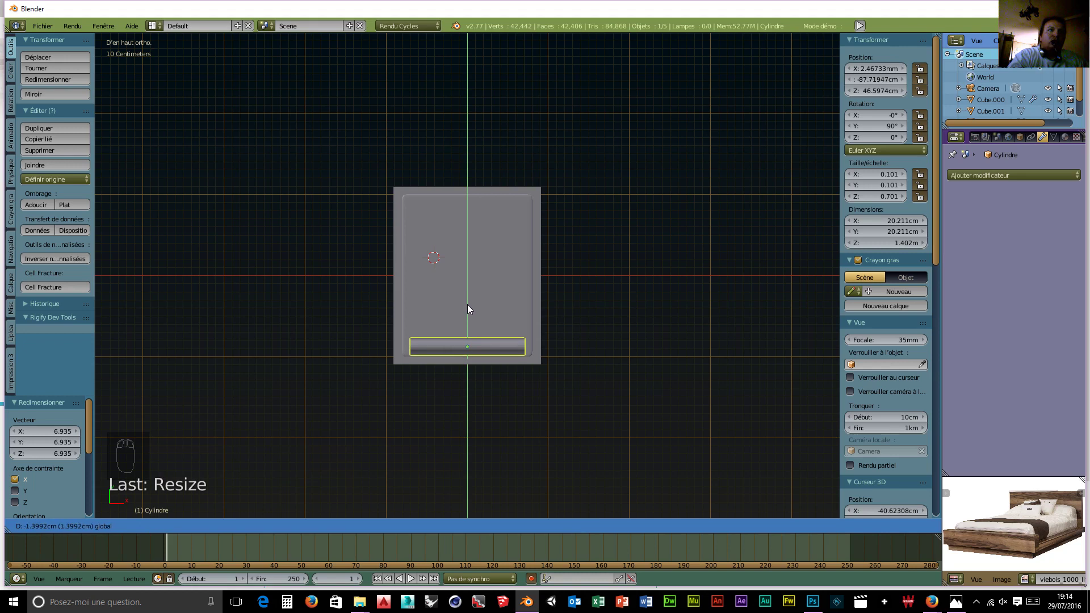
click(468, 309)
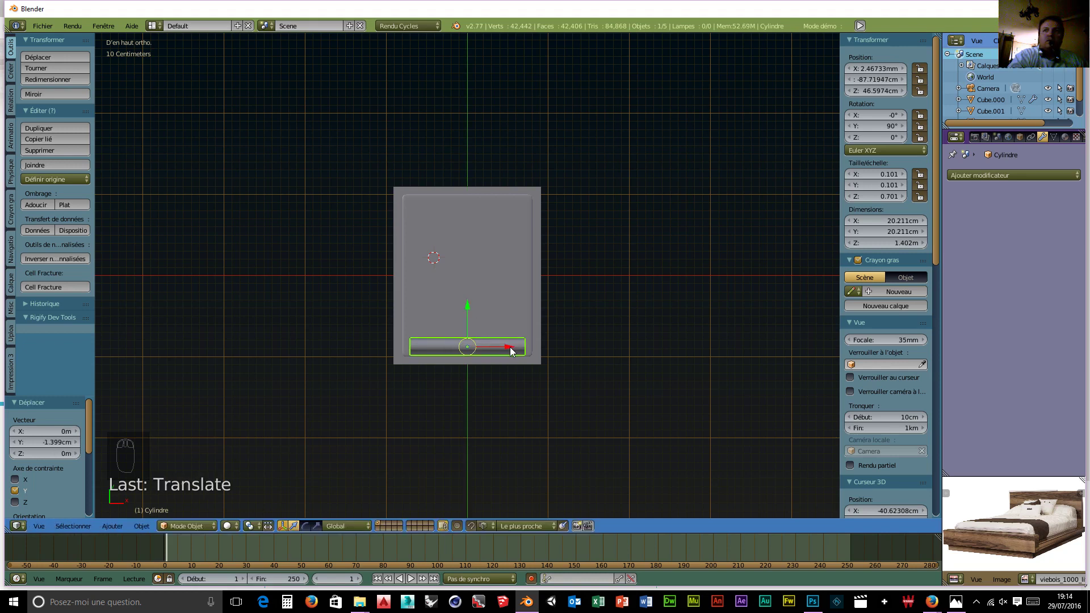
Lengthen the cylinder along X to about 1.5 m and apply smooth shading to it.
key(s)
key(x)
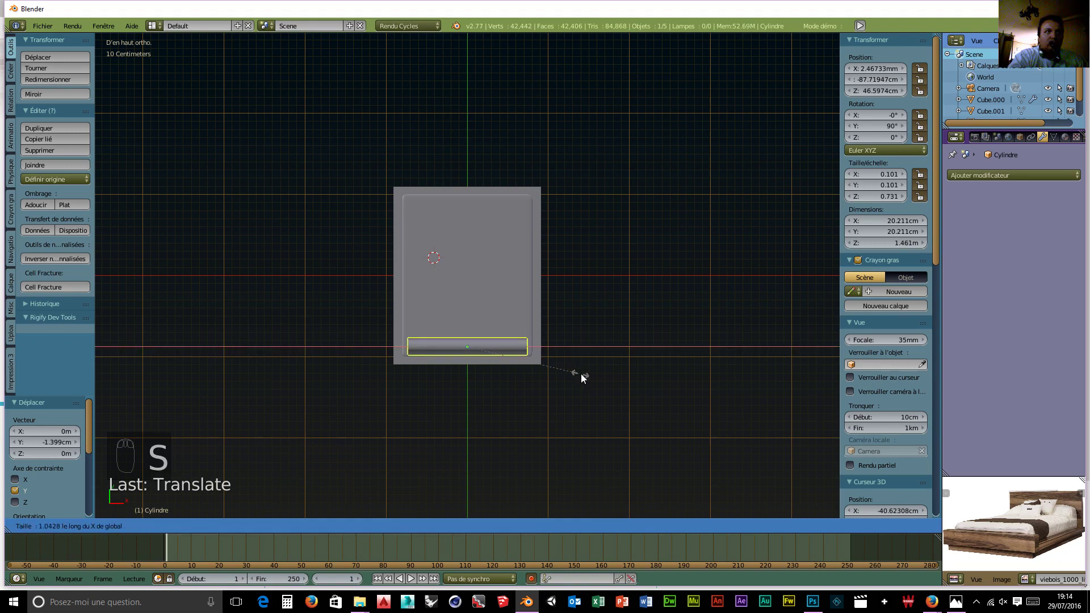
click(583, 374)
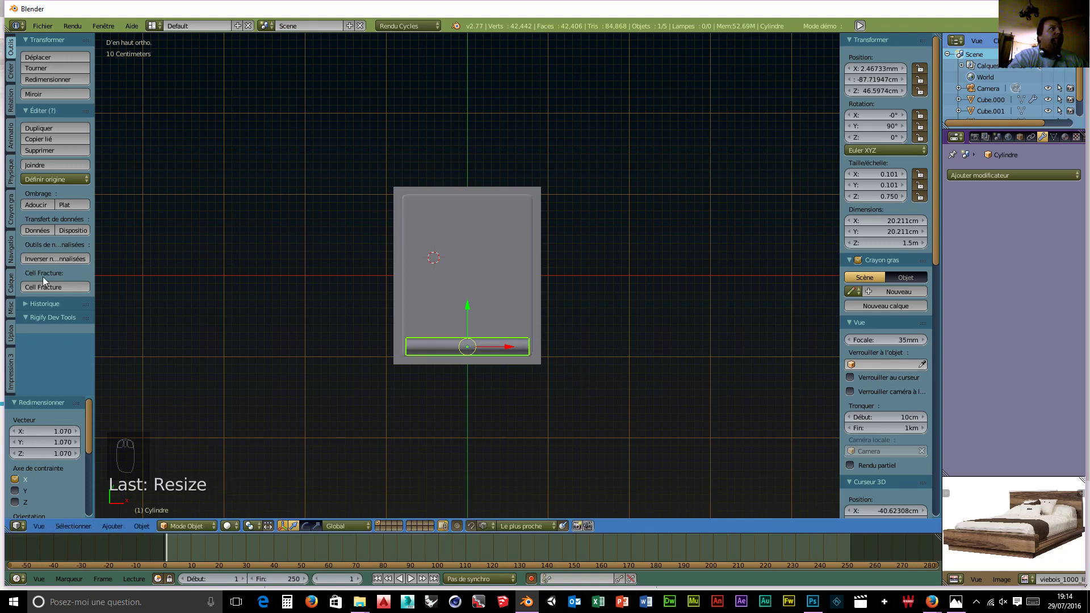
click(32, 203)
Lower the cylinder about 16.2 cm along Z onto the mattress.
middle_drag(170, 267, 441, 180)
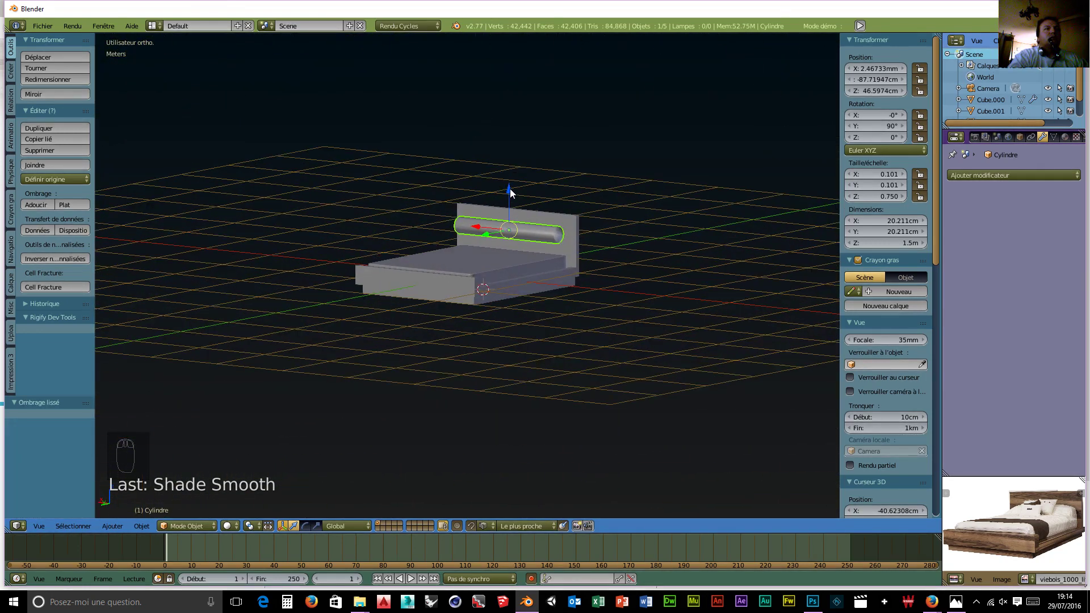
drag(510, 193, 512, 257)
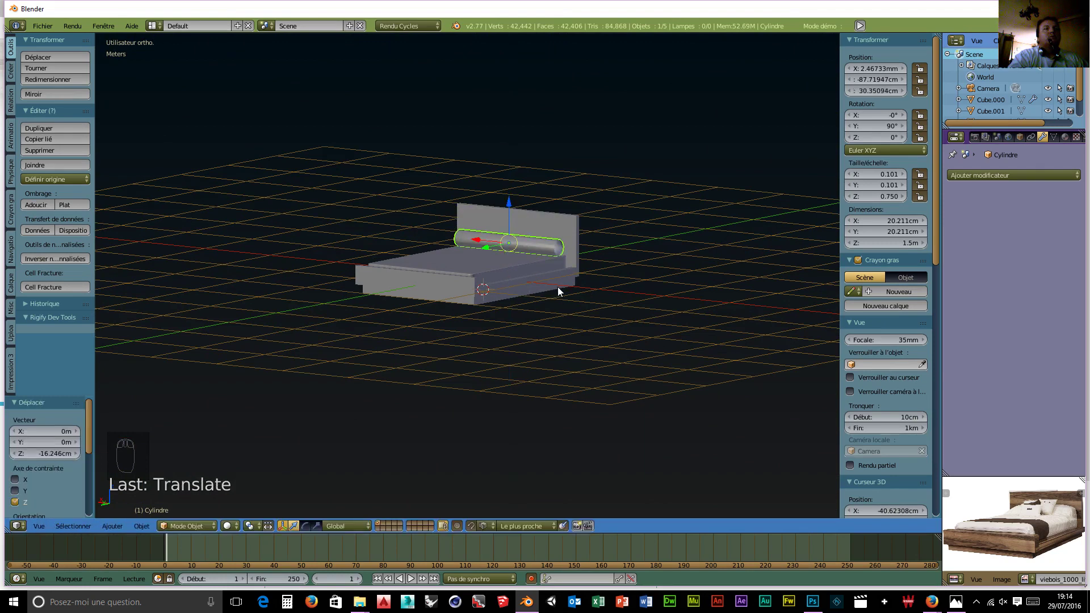
middle_drag(559, 287, 571, 321)
scroll(540, 310, up, 5)
middle_drag(542, 277, 593, 318)
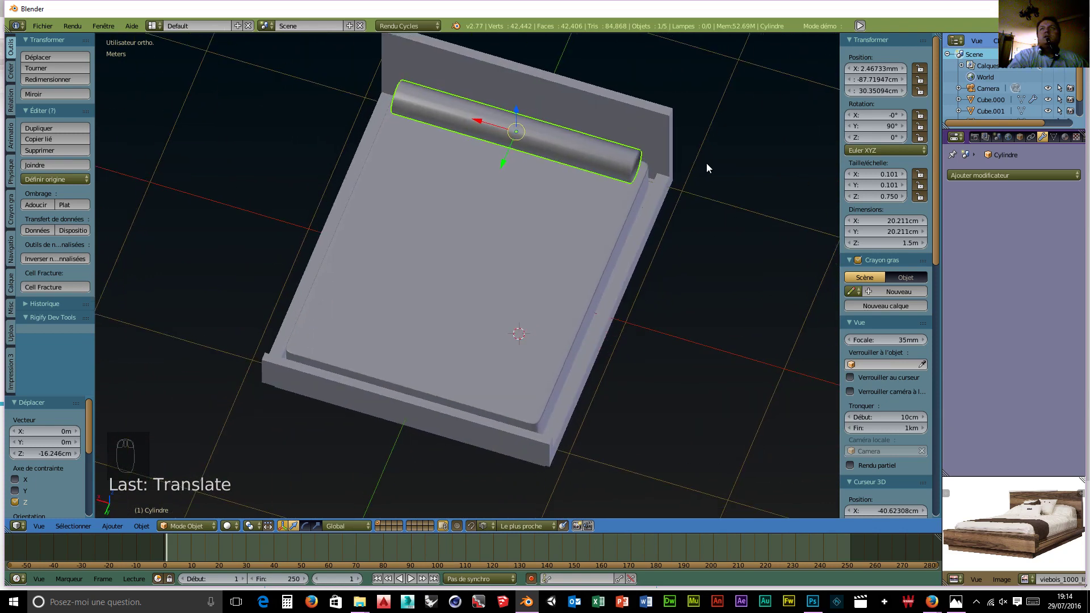
Widen the properties area and show the cylinder's physics settings.
drag(944, 158, 915, 158)
click(1071, 137)
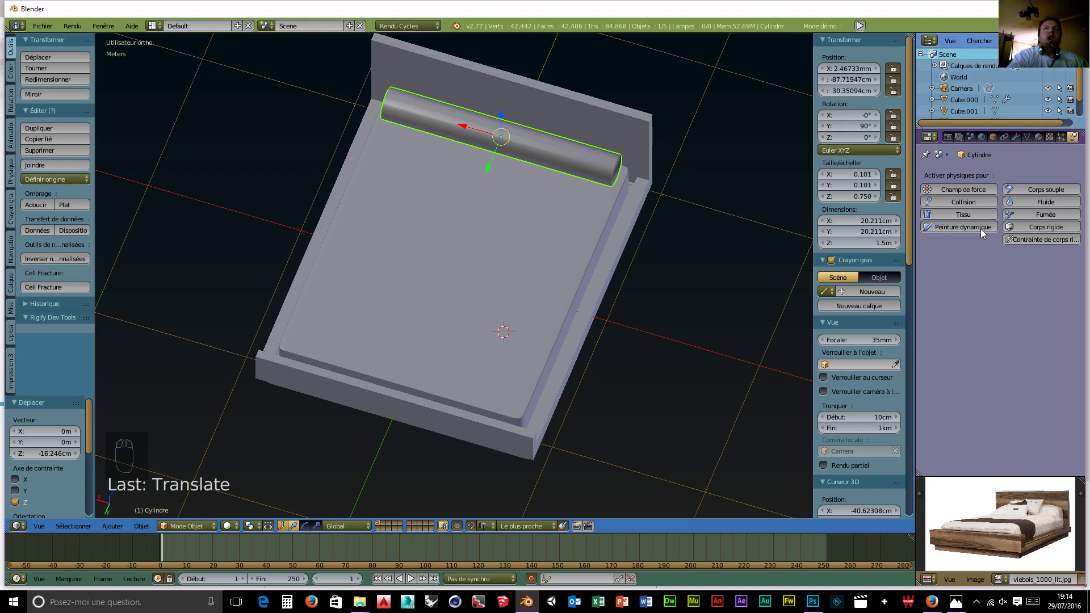
middle_drag(642, 308, 553, 333)
scroll(541, 289, down, 3)
middle_drag(540, 289, 571, 264)
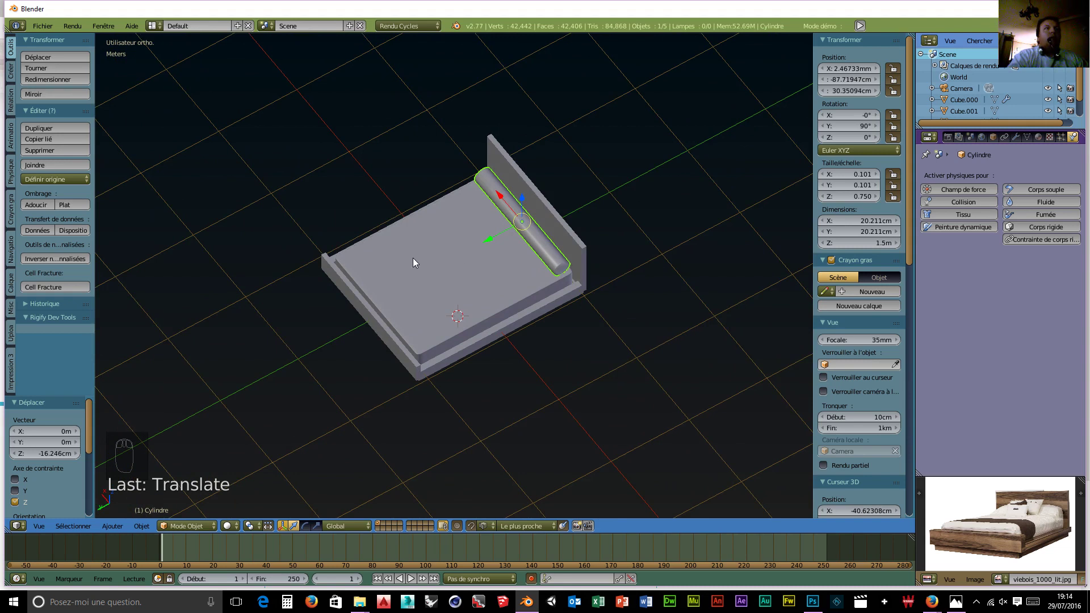
key(shift+a)
mouse_move(439, 275)
click(495, 276)
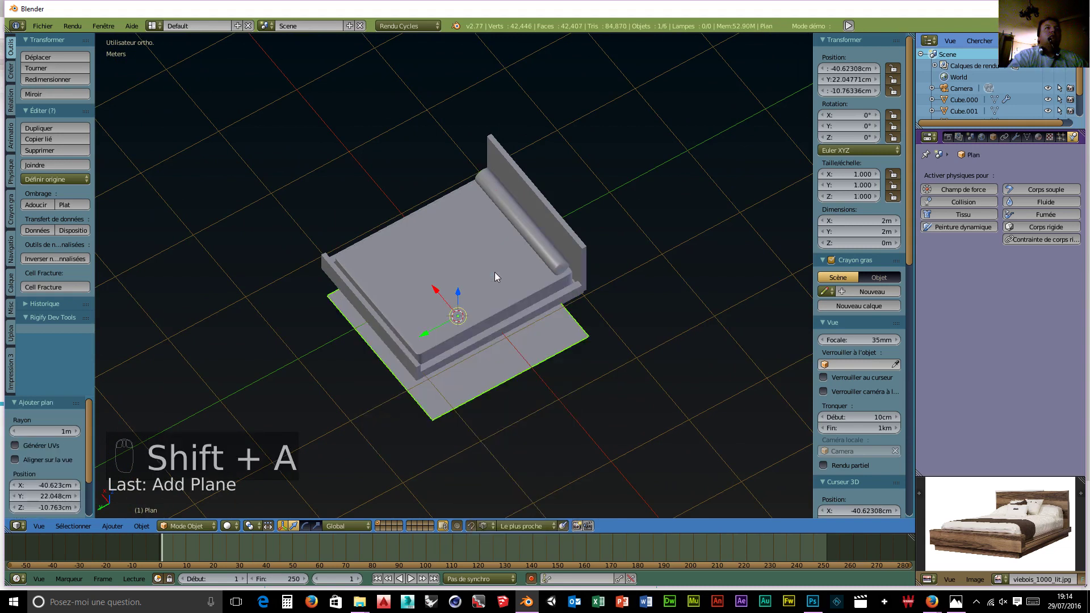
drag(459, 294, 447, 220)
middle_drag(497, 309, 620, 376)
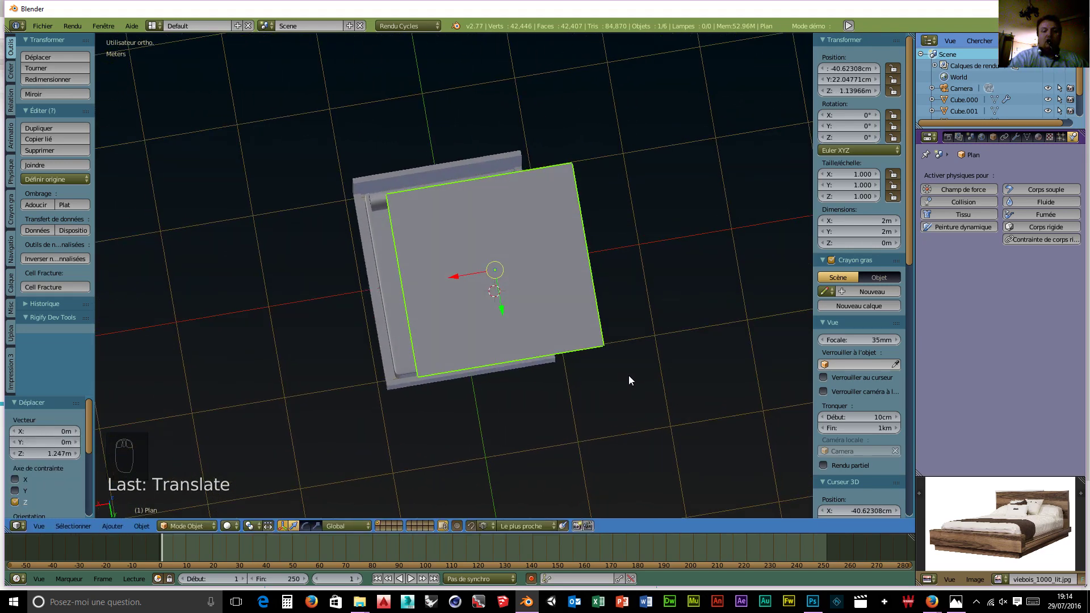
key(KP_7)
drag(451, 256, 494, 252)
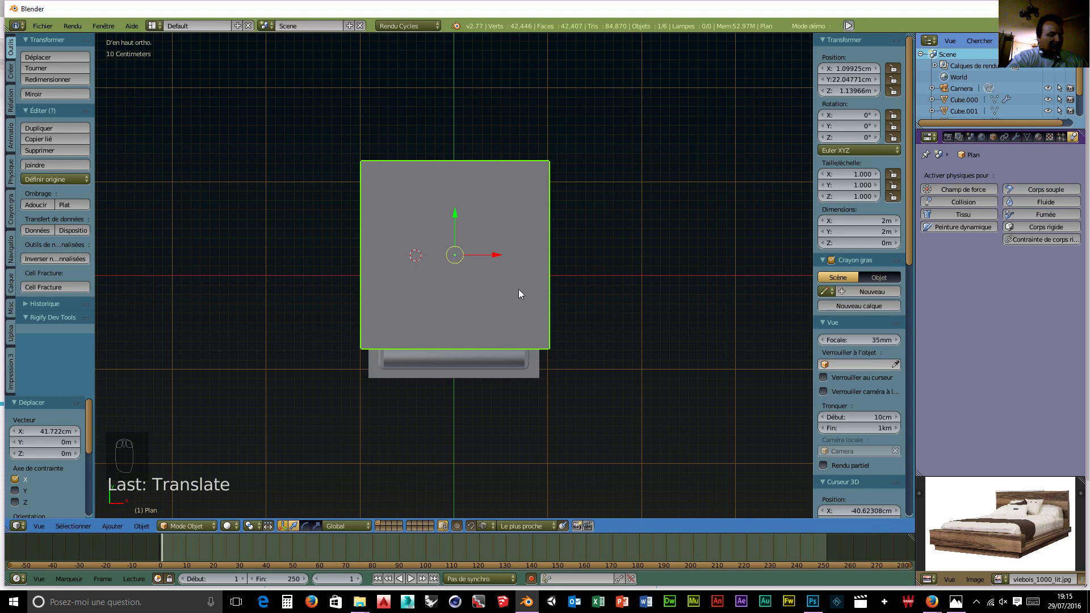
key(ctrl+z)
key(ctrl+z)
key(ctrl+z)
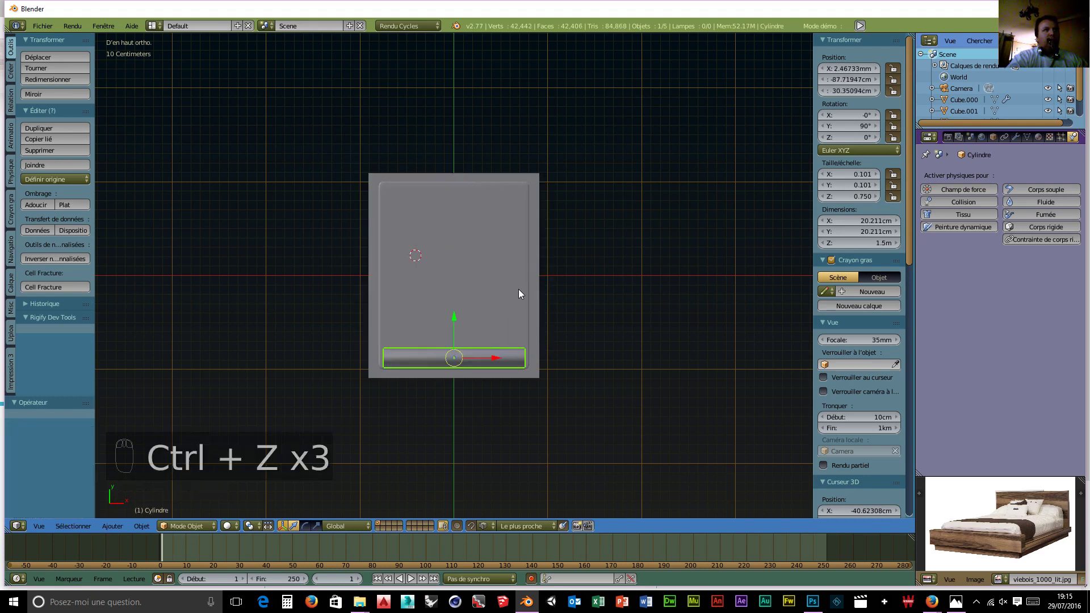
Snap the 3D cursor to the centre of the scene.
click(140, 526)
mouse_move(159, 473)
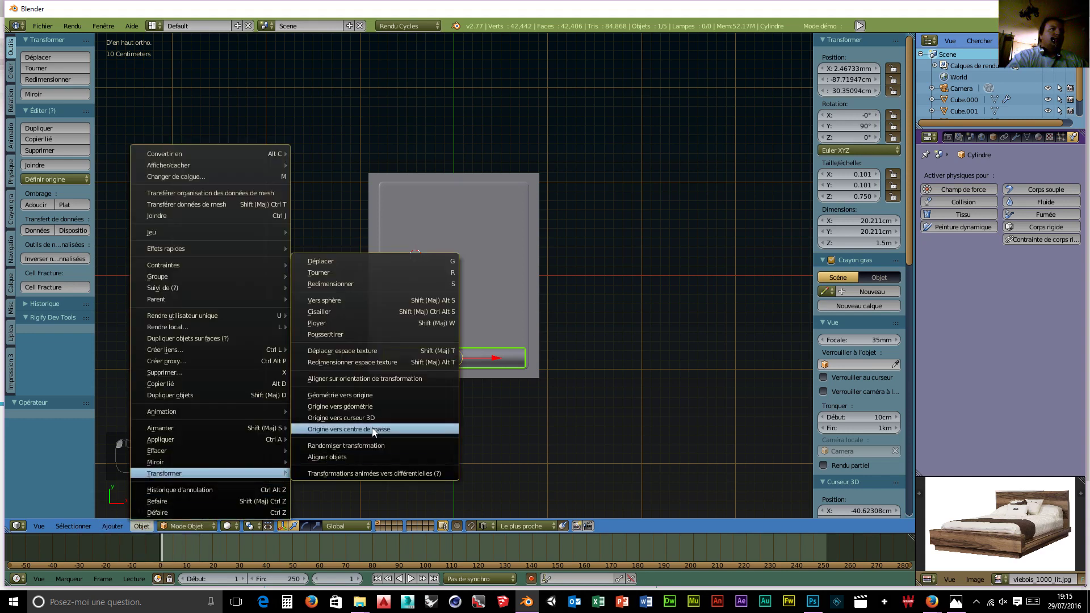
mouse_move(180, 428)
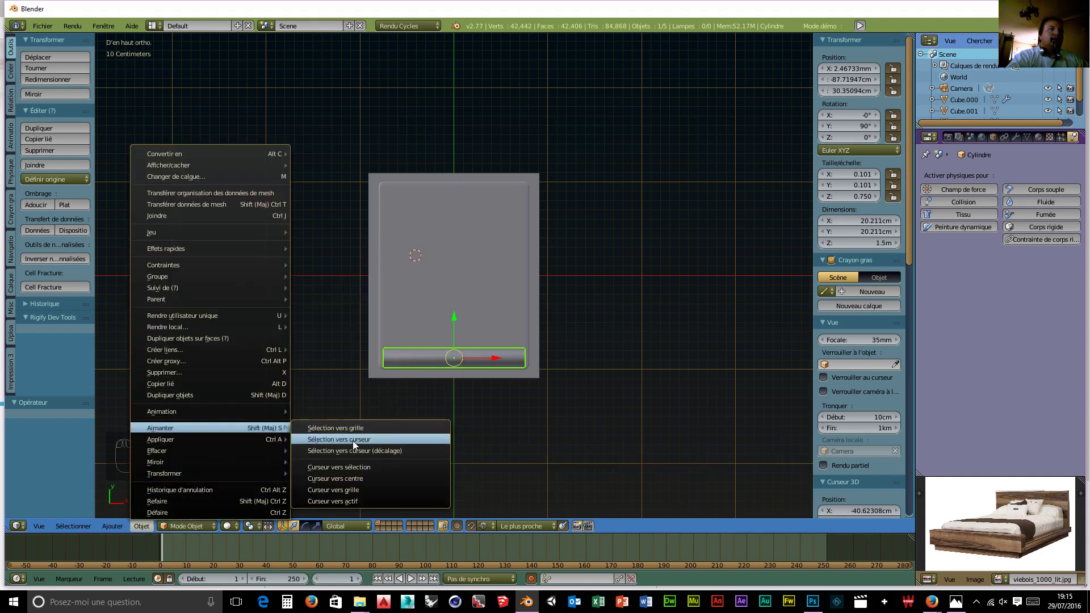
click(355, 479)
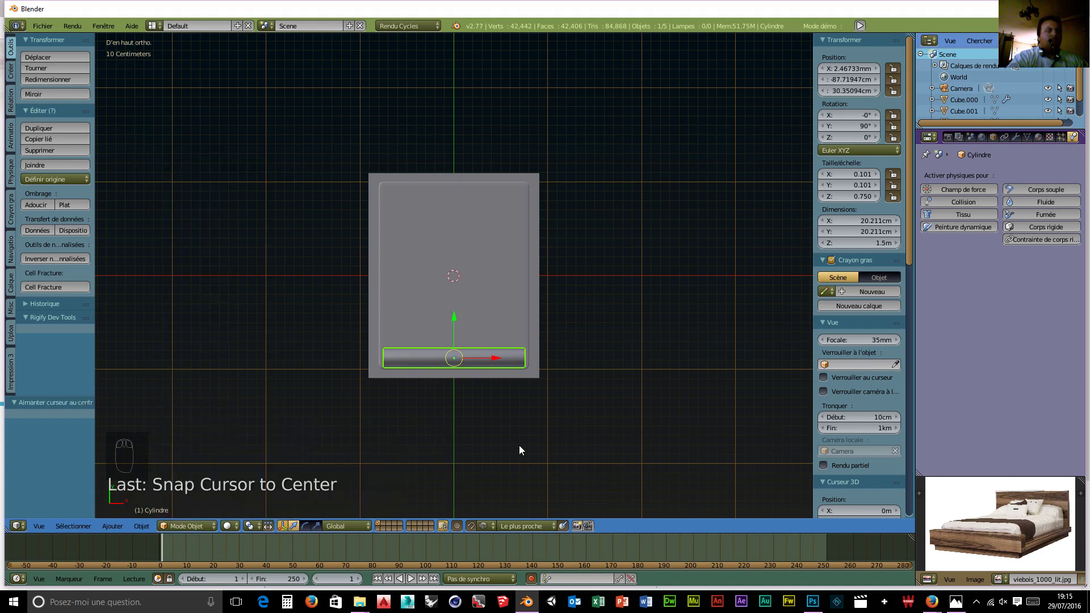
Add a plane mesh at the 3D cursor and stretch it along X to about 3.02 m.
key(shift+a)
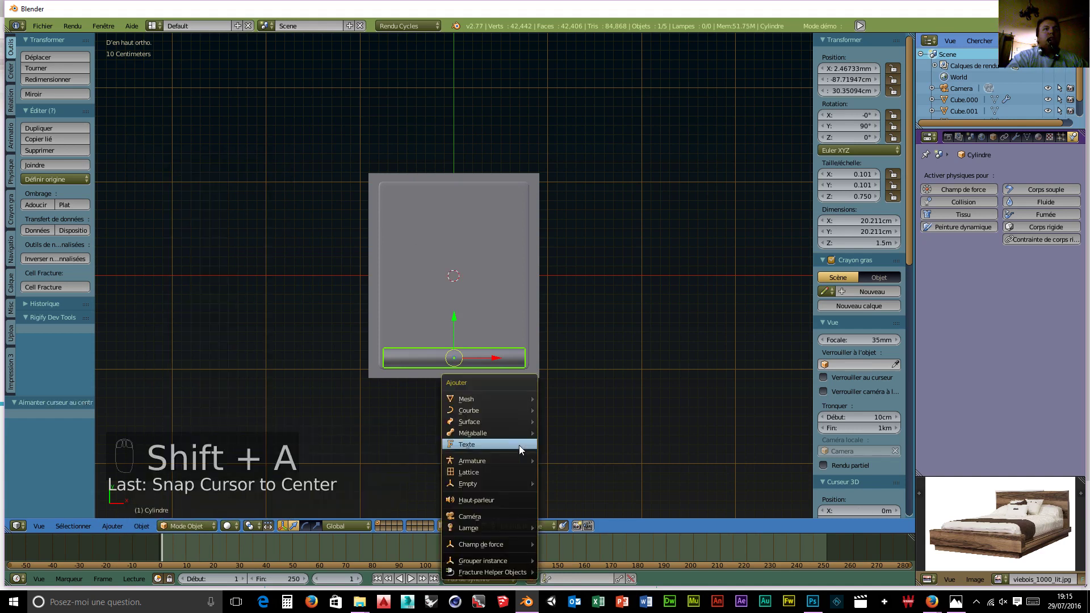
mouse_move(498, 397)
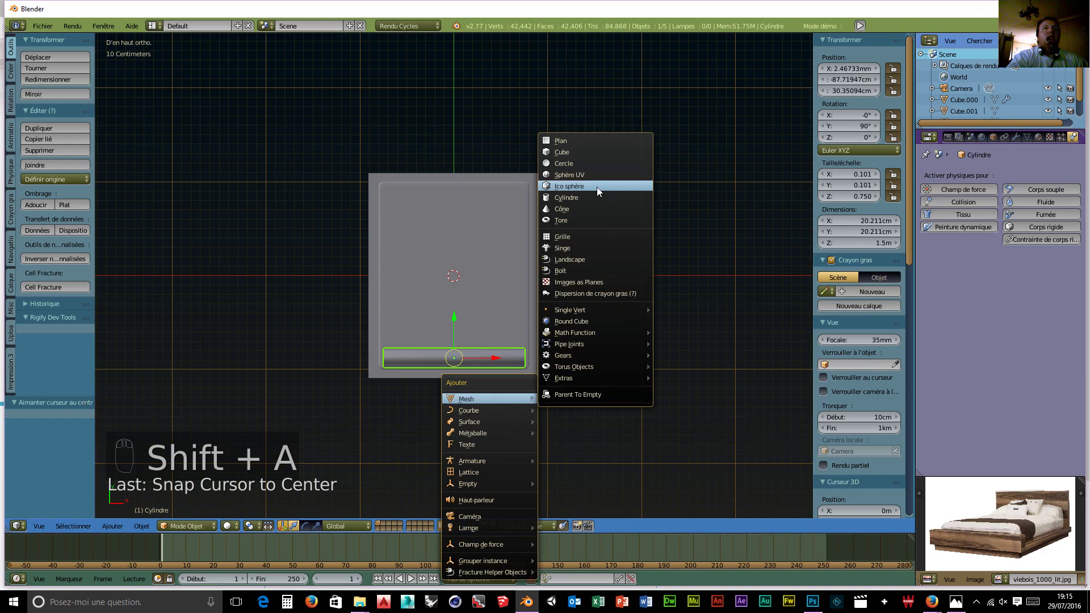
click(588, 138)
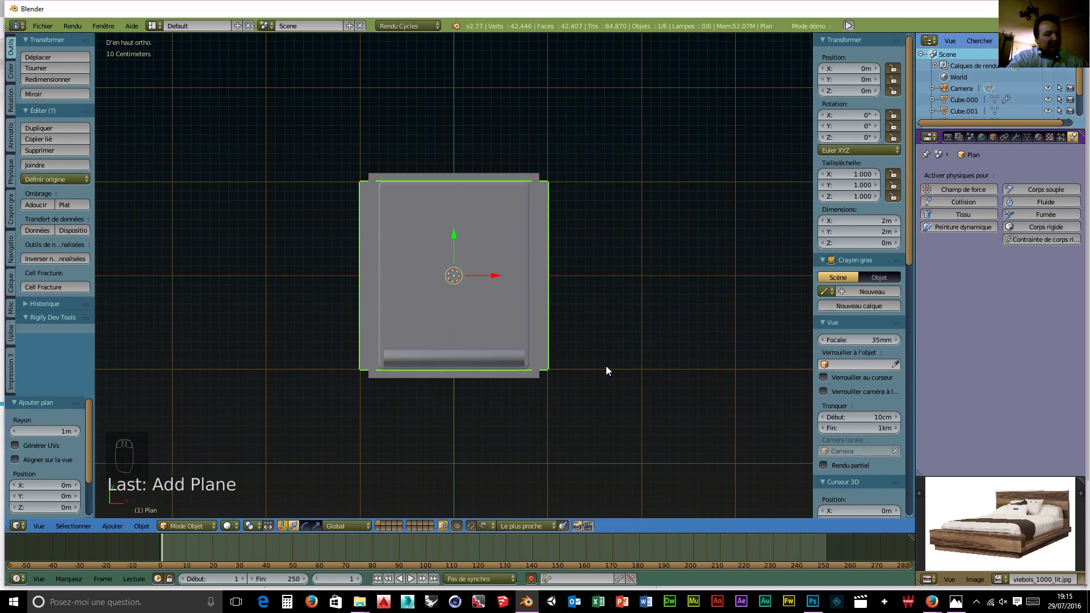
key(s)
key(x)
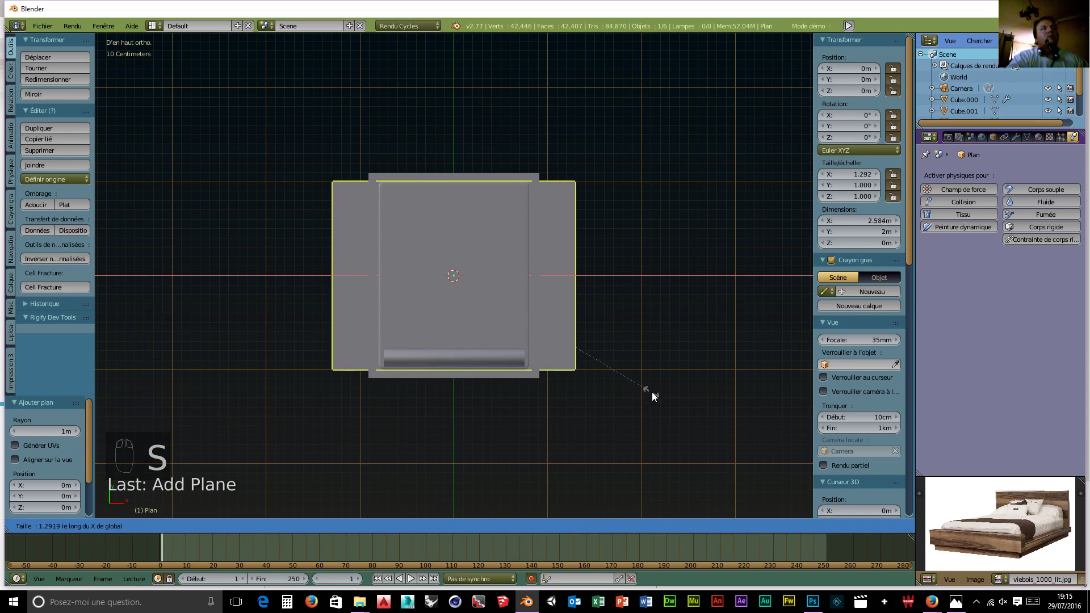
click(677, 421)
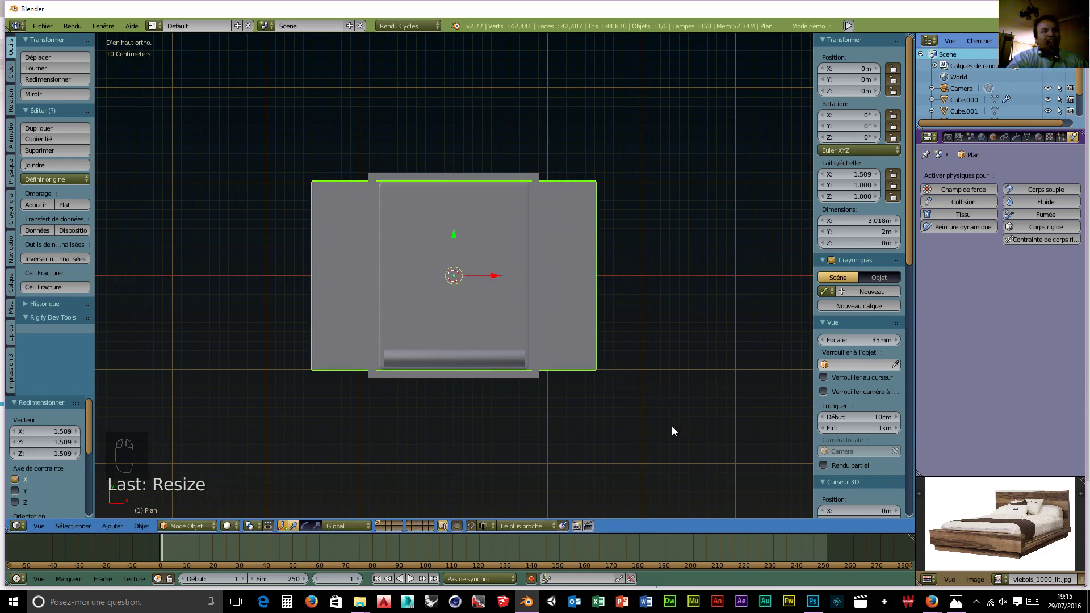
Raise the plane about 81.1 cm along Z above the bed.
middle_drag(342, 448, 439, 227)
drag(454, 241, 449, 169)
middle_drag(469, 386, 406, 447)
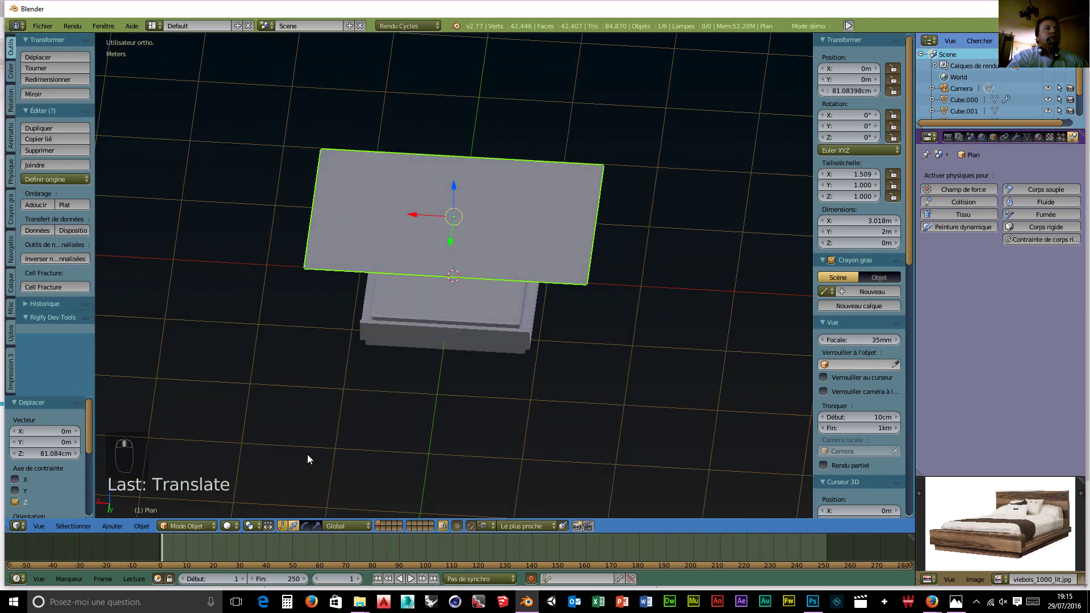
Switch the plane to Edit Mode and subdivide it with 25 cuts.
key(w)
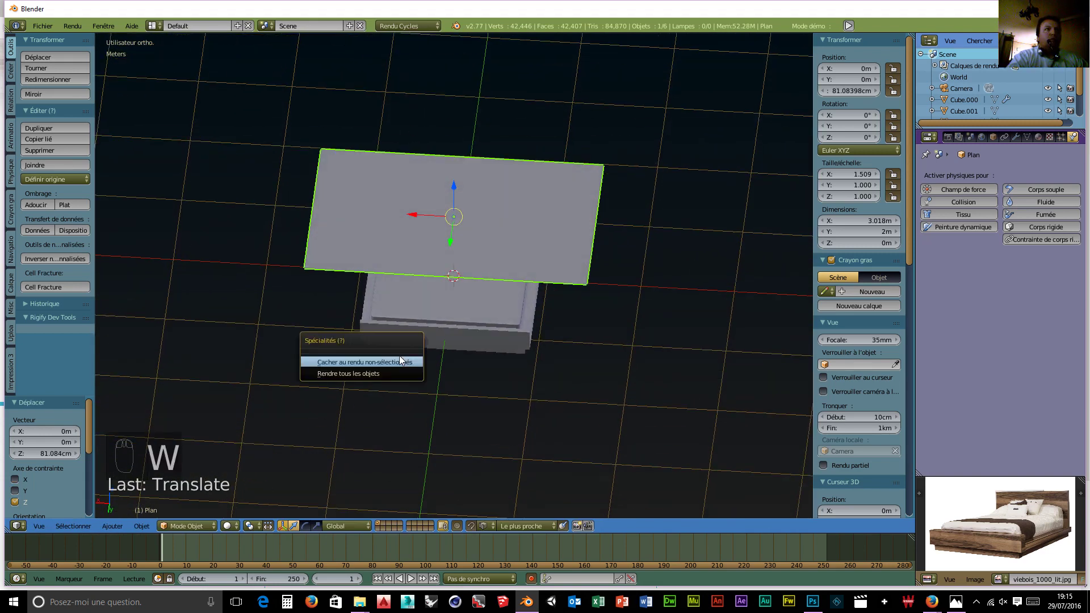
click(189, 526)
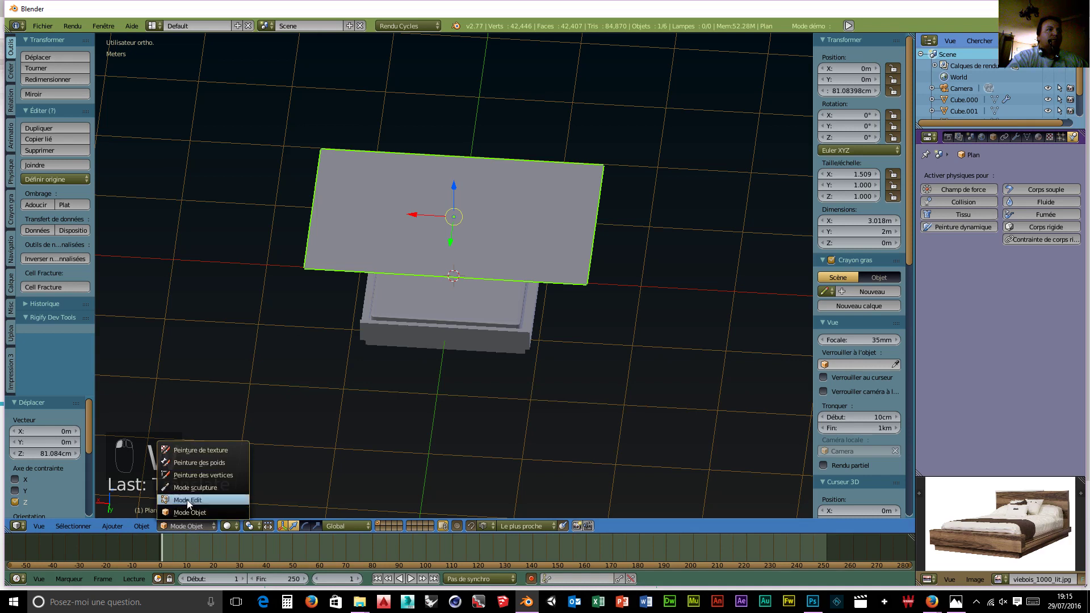
click(187, 499)
key(w)
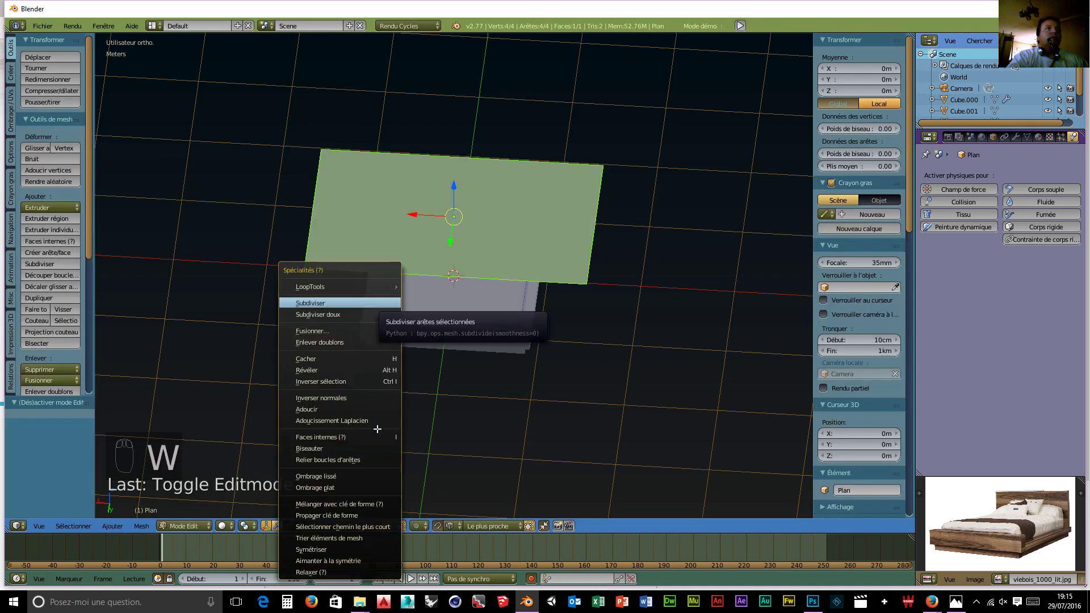
click(333, 303)
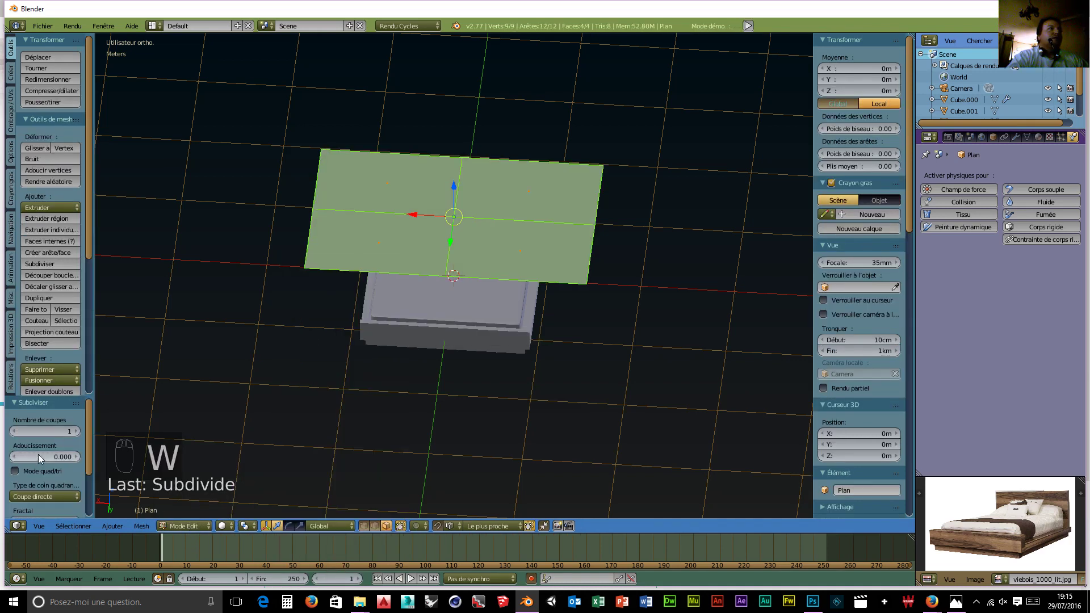
click(50, 431)
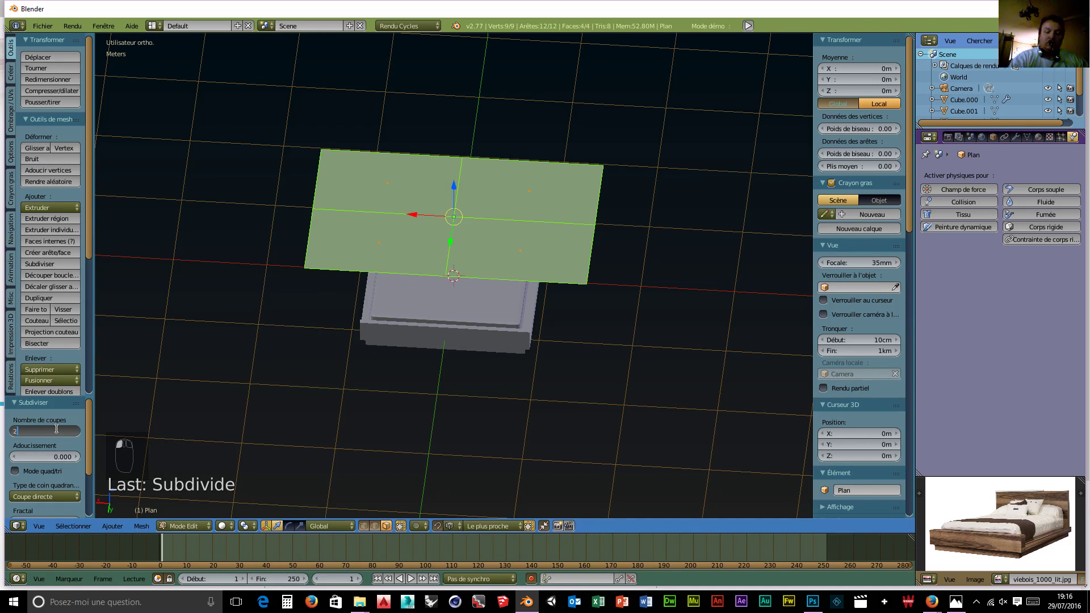
key(Return)
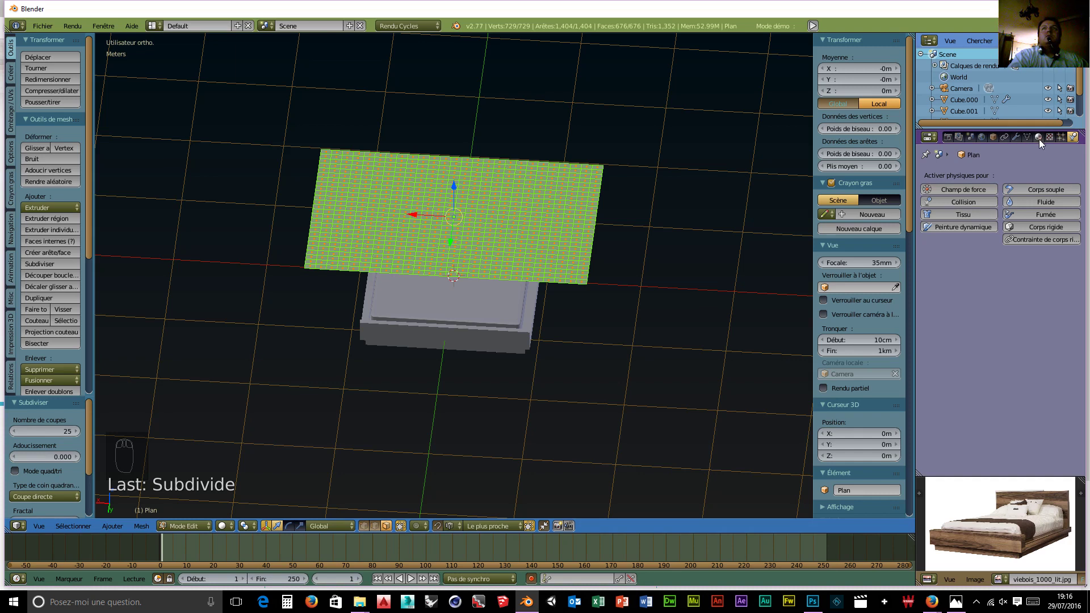
Add a Catmull-Clark Subdivision Surface modifier at level 2 to the plane and apply it in Object Mode.
click(1016, 136)
click(990, 175)
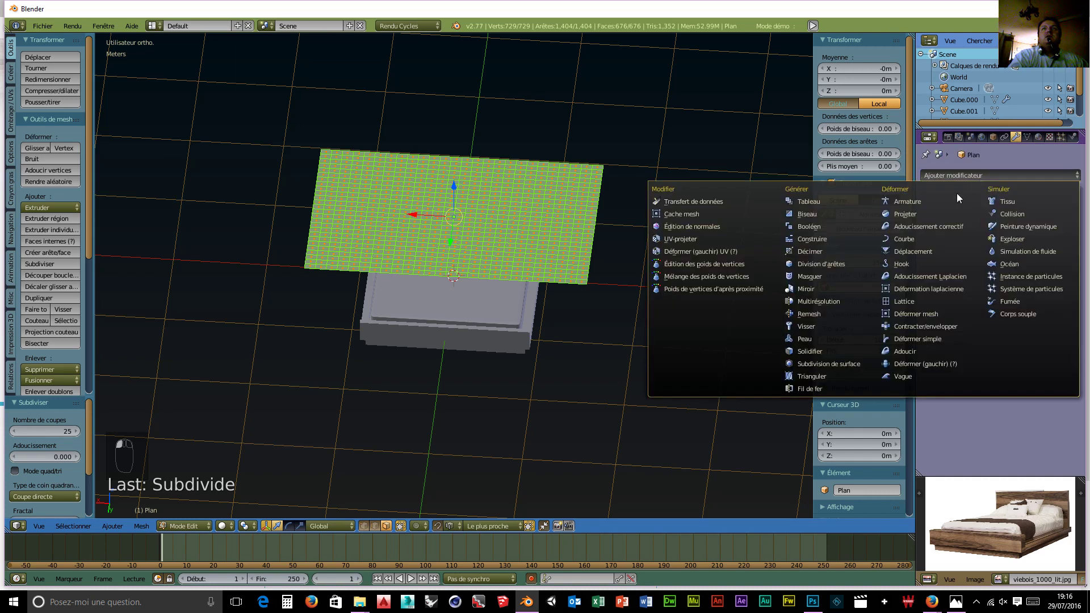
click(830, 362)
click(990, 254)
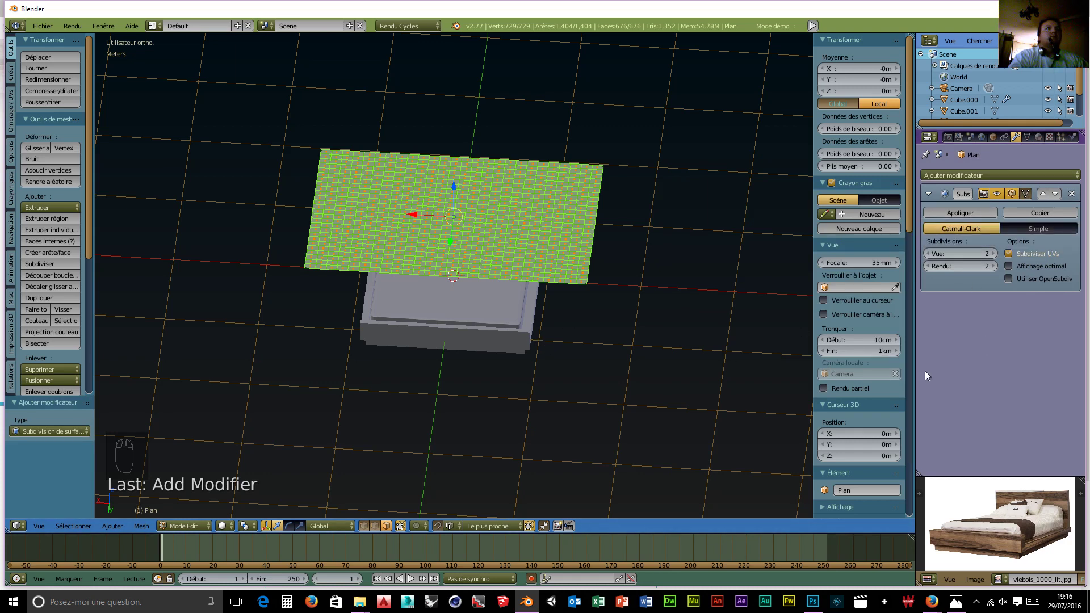
middle_drag(594, 365, 580, 410)
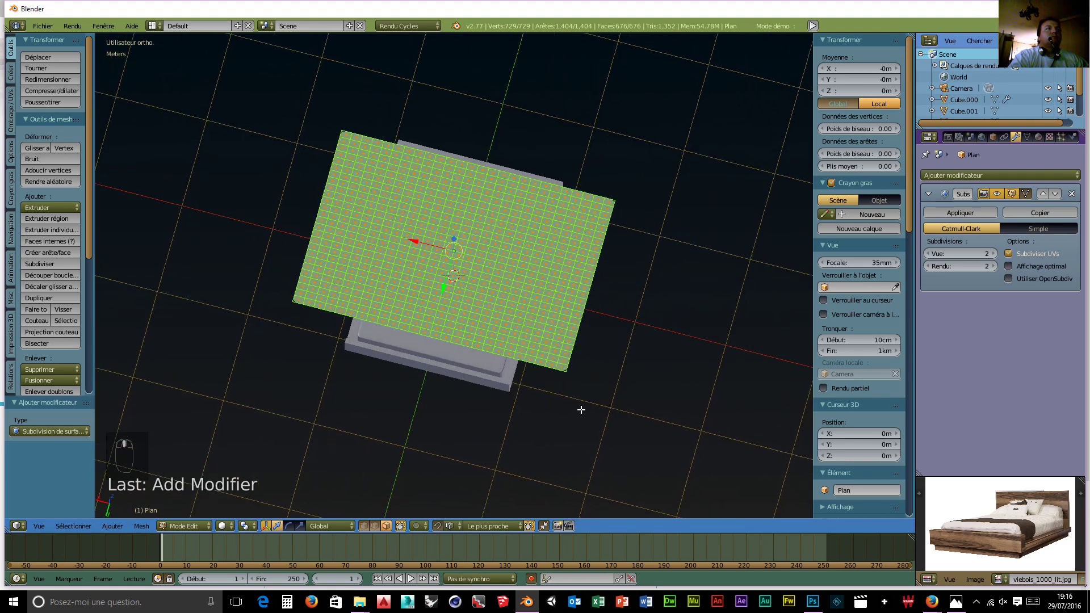
click(203, 525)
click(196, 511)
click(960, 213)
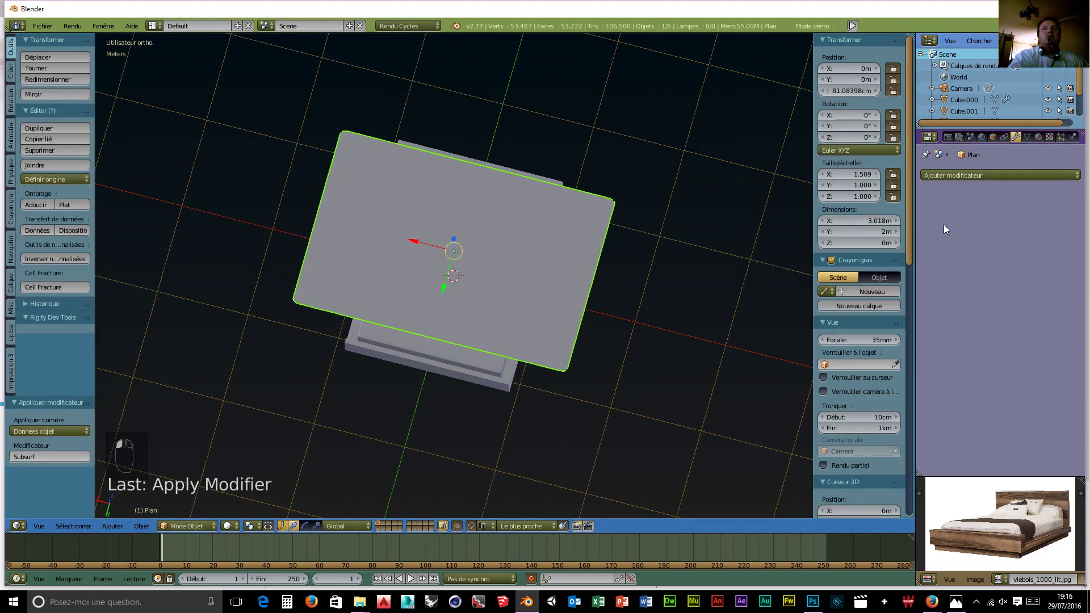
Give the plane above the bed Cloth physics and enable its self-collision with quality 5.
middle_drag(622, 394, 603, 295)
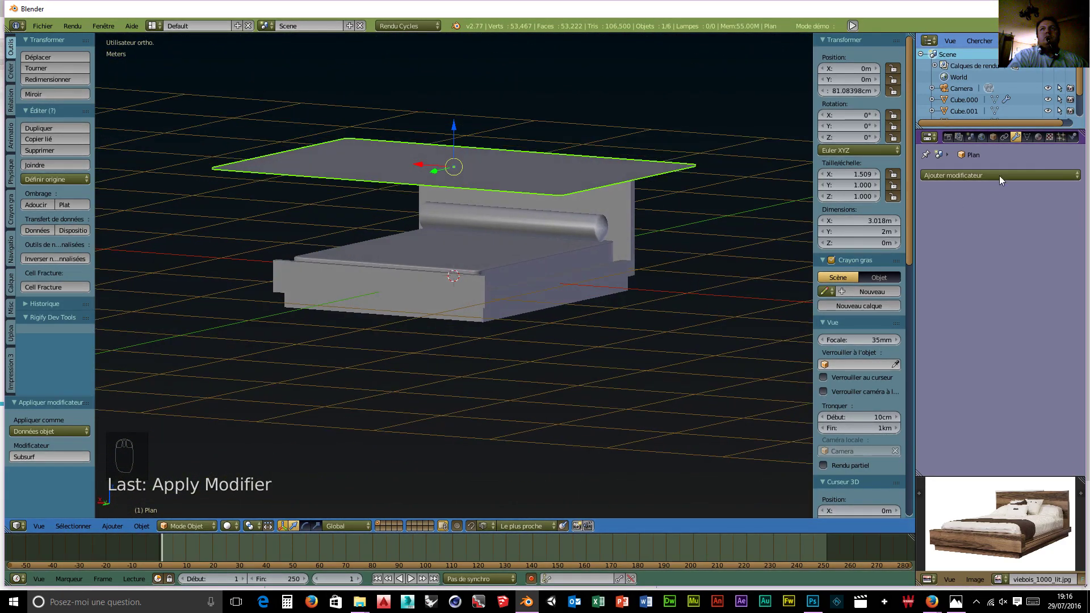
click(1072, 136)
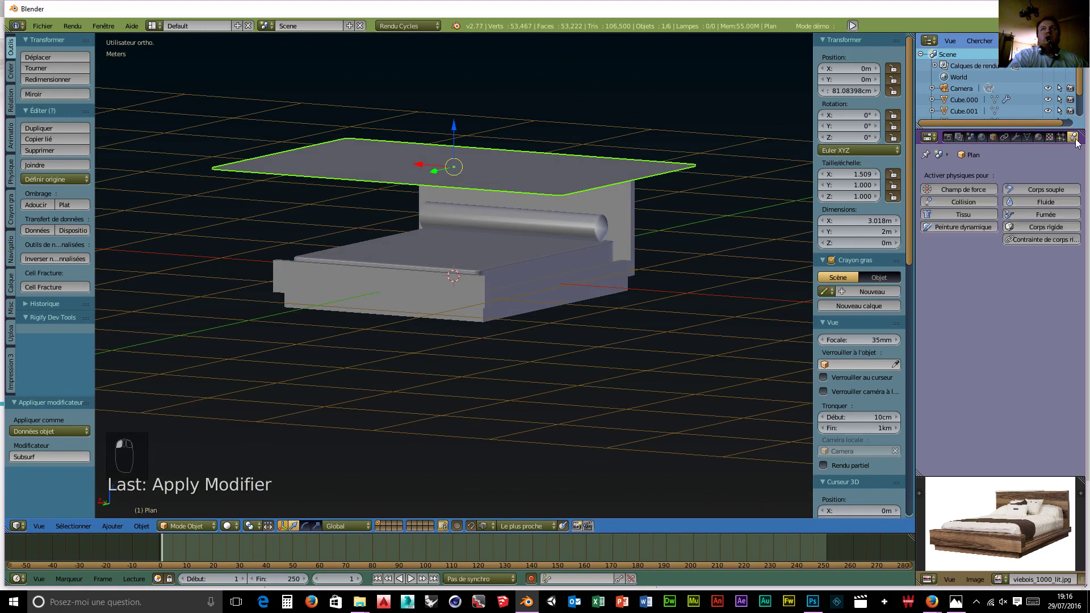
click(959, 215)
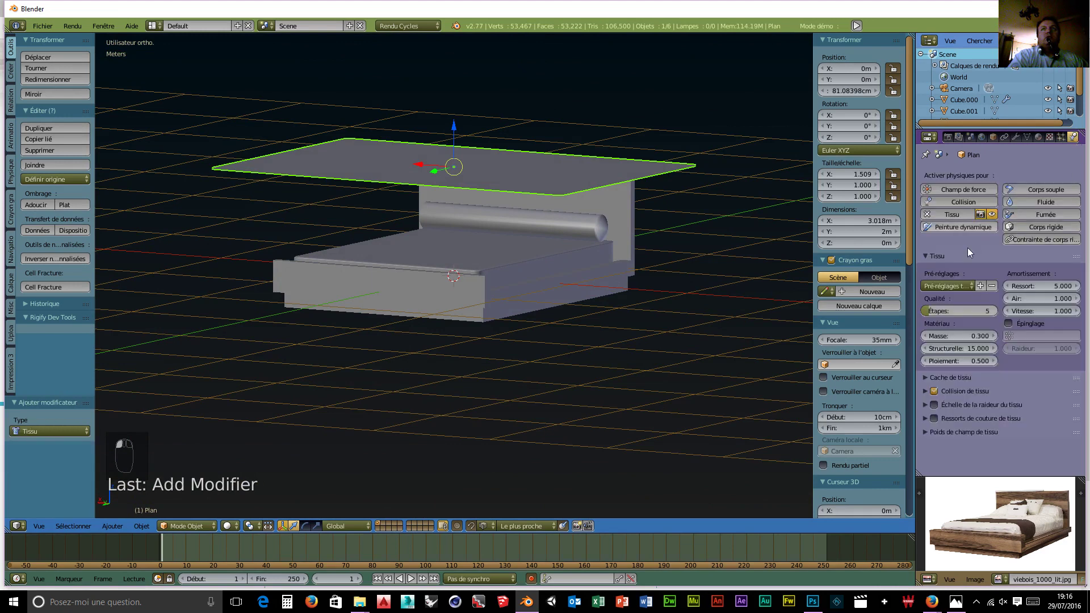
click(926, 390)
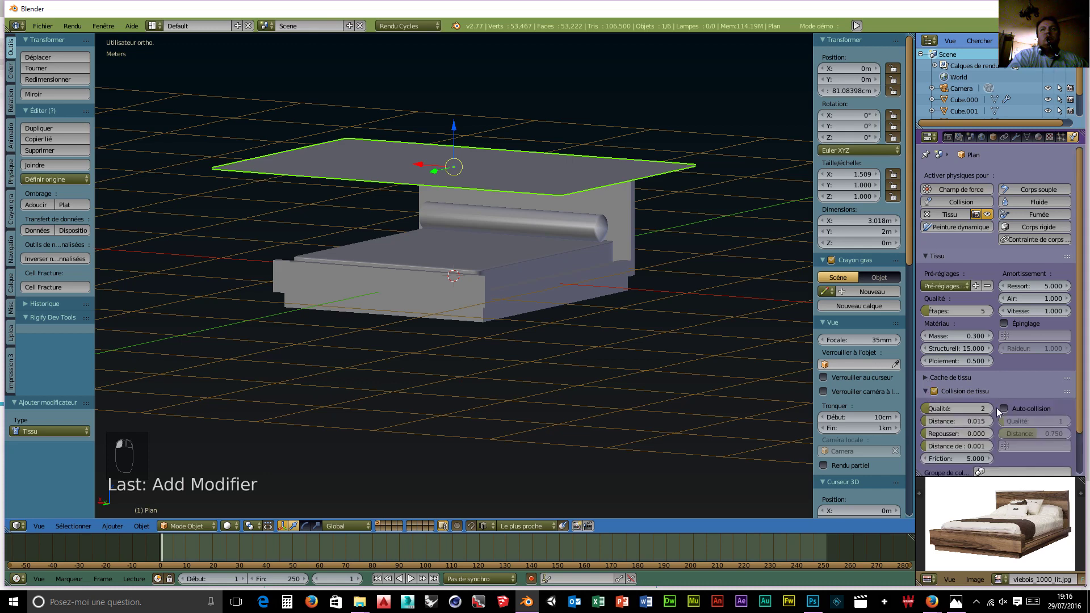
click(1004, 408)
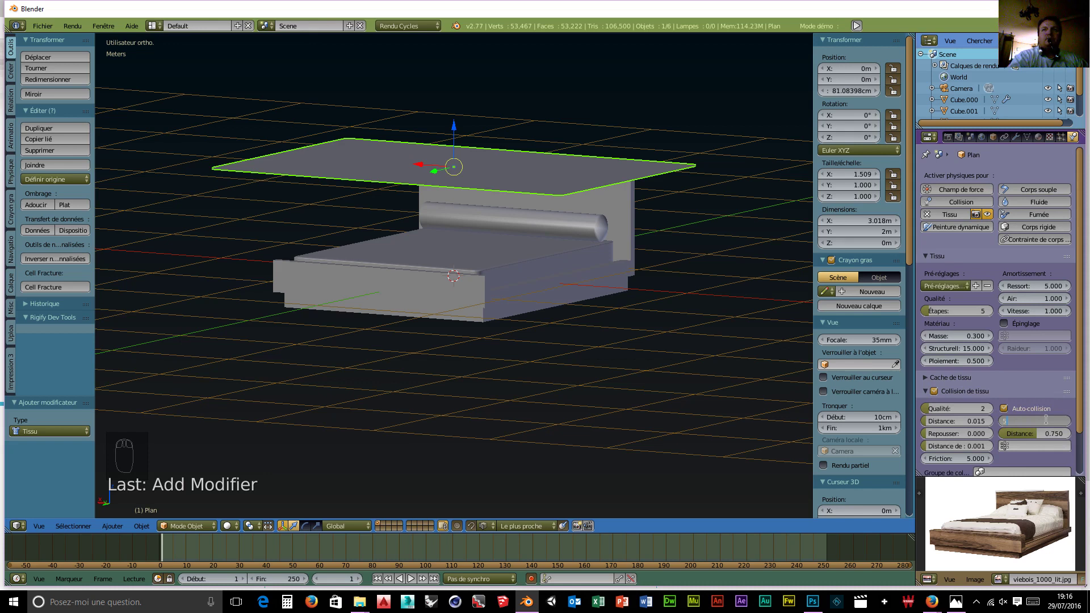
Enable Collision physics on the bed frame with headboard, the bolster and the mattress.
middle_drag(717, 362, 537, 370)
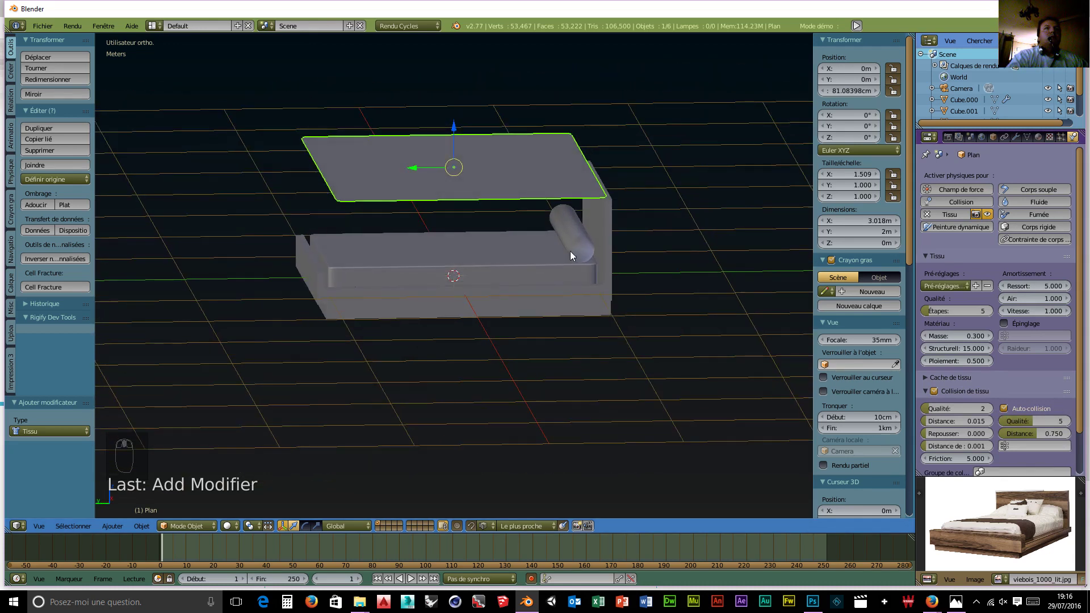
right_click(602, 229)
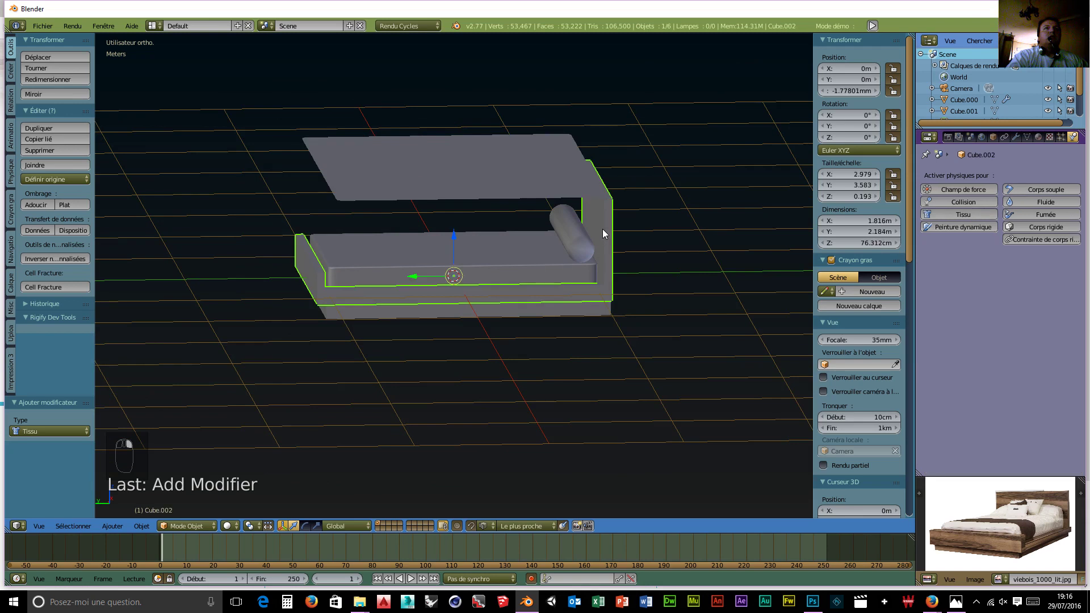
click(974, 203)
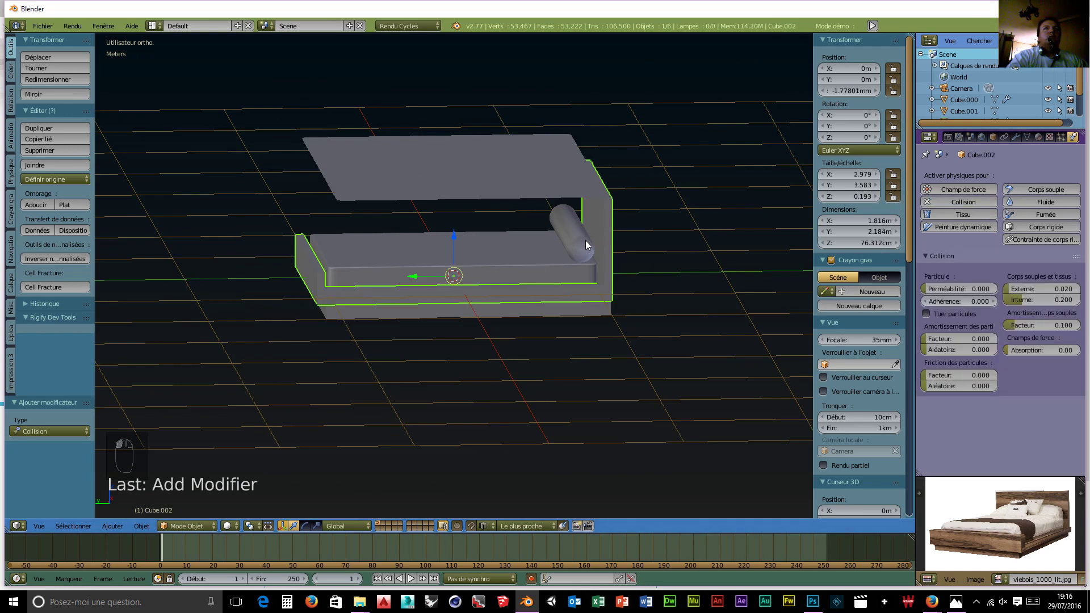
right_click(587, 245)
click(964, 203)
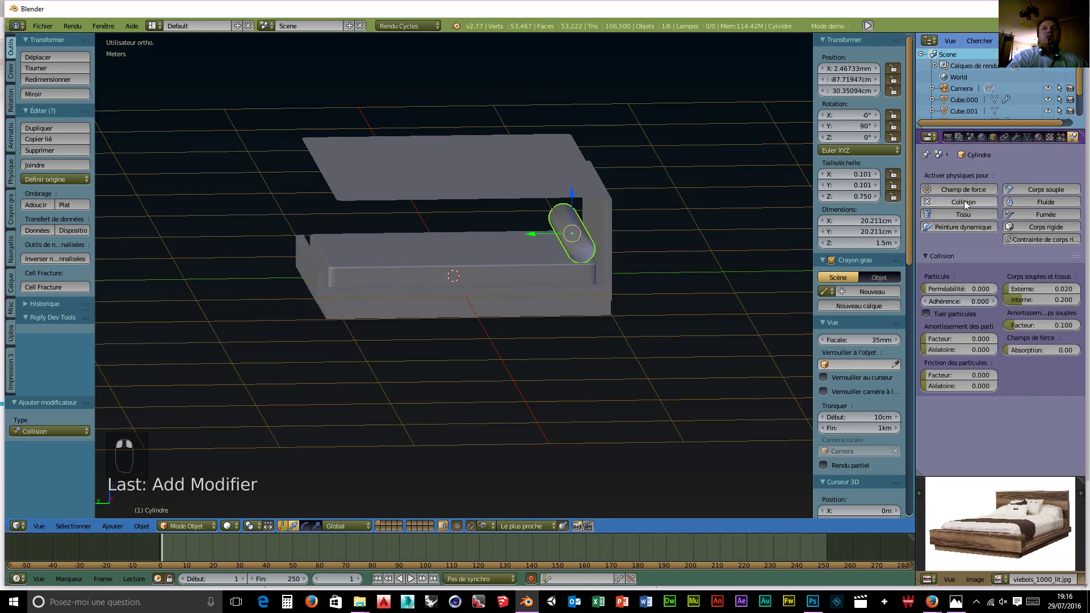
right_click(436, 273)
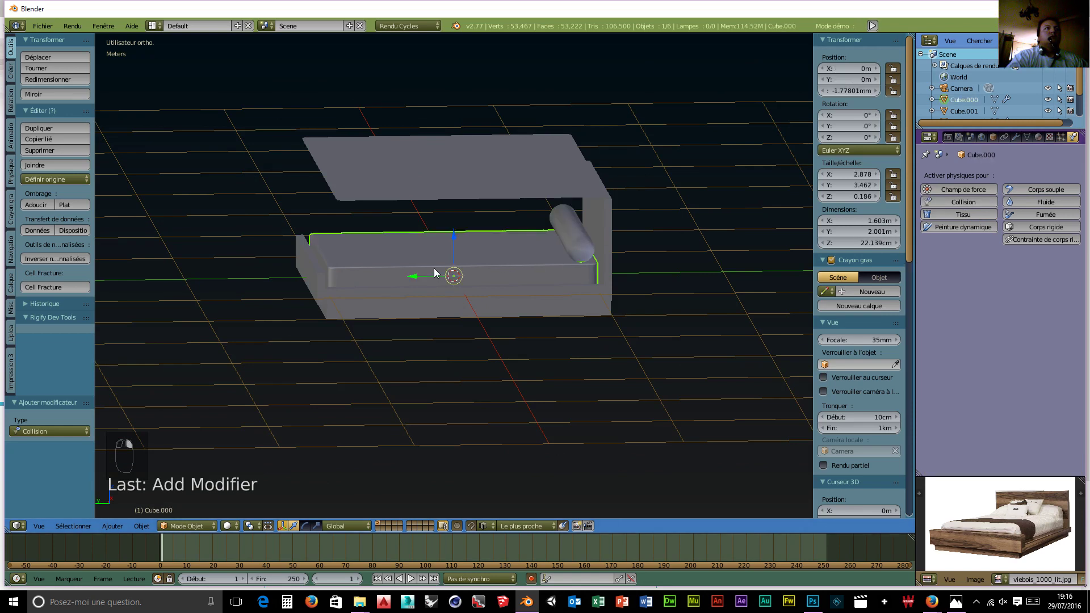
click(963, 203)
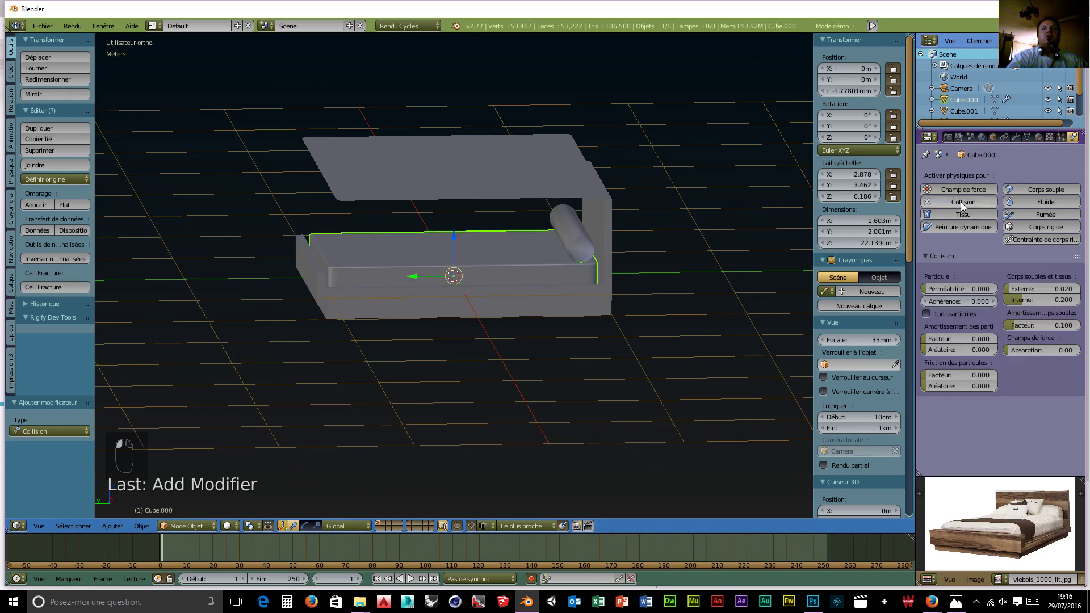
Play the plane's cloth simulation, stop it at frame 20 and inspect how the sheet drapes over the bed.
right_click(444, 192)
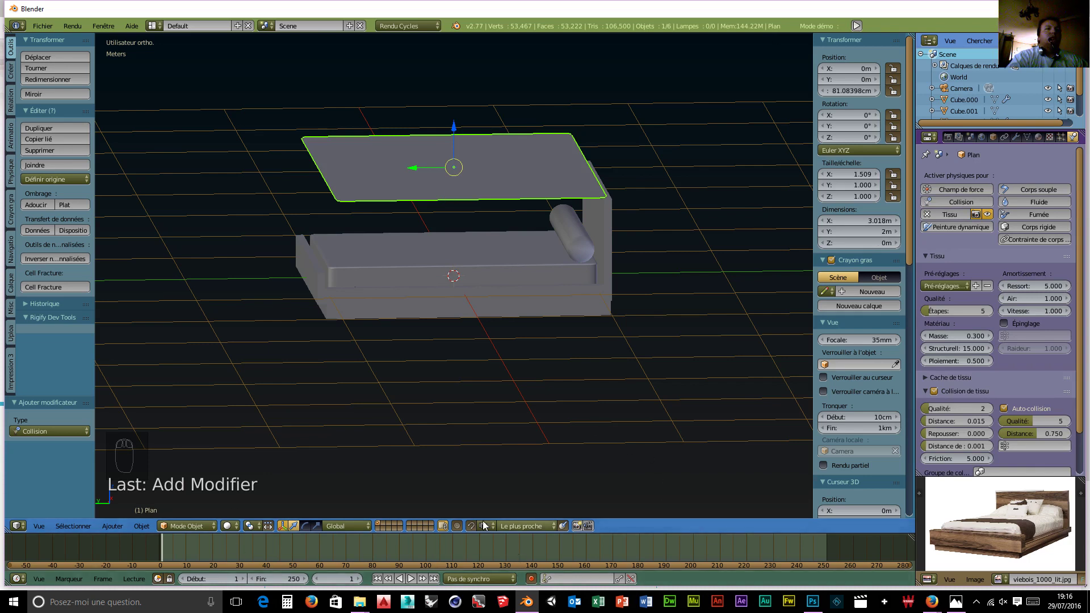
click(411, 578)
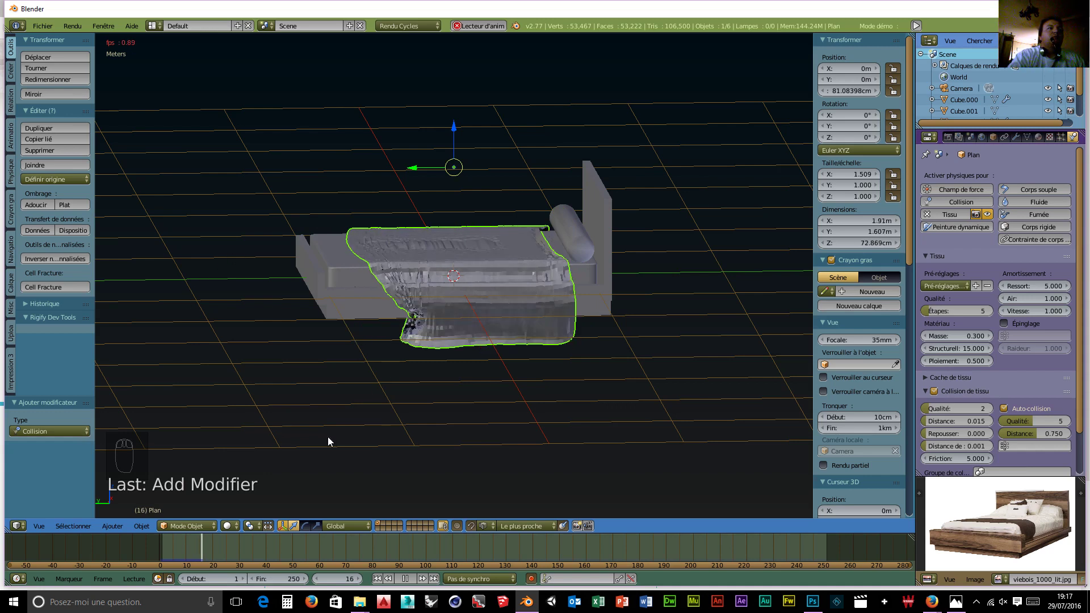
click(303, 418)
click(404, 579)
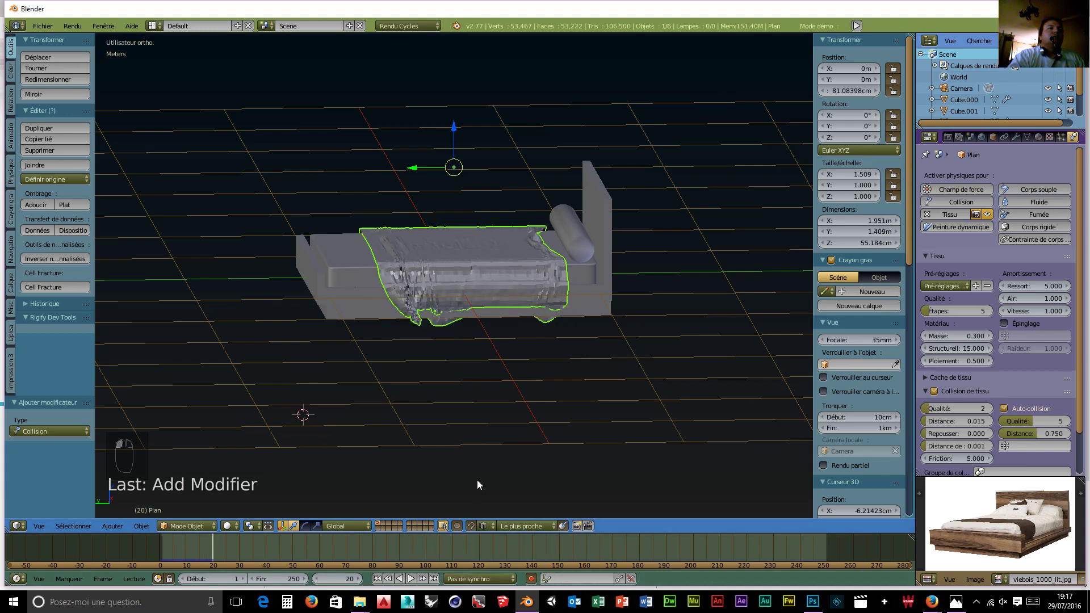
middle_drag(264, 380, 357, 414)
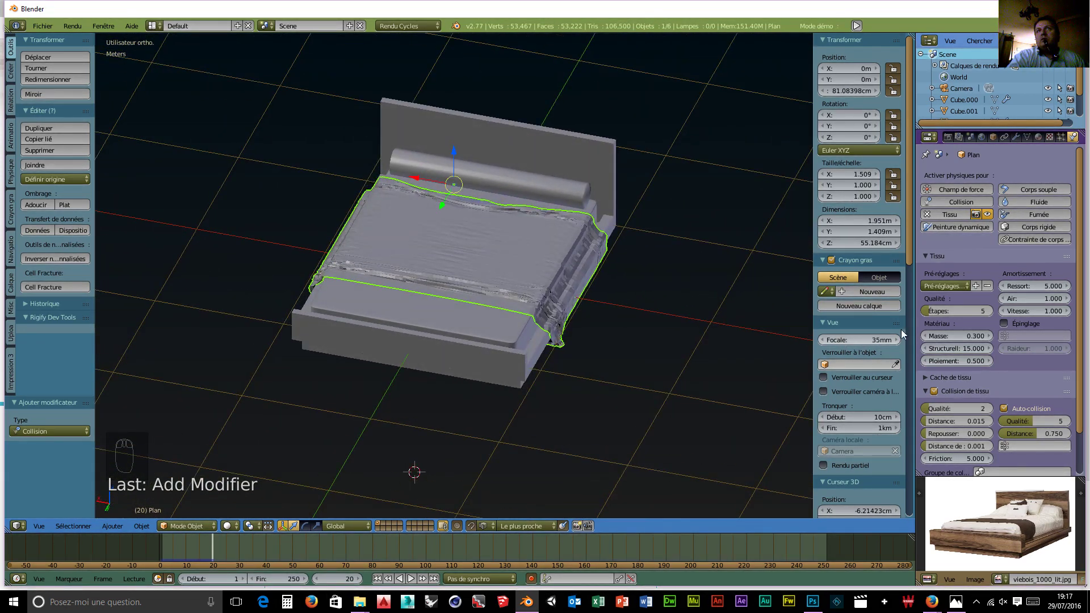
Apply the Cotton preset to the plane's cloth and replay the simulation from frame 1 to frame 15.
click(955, 286)
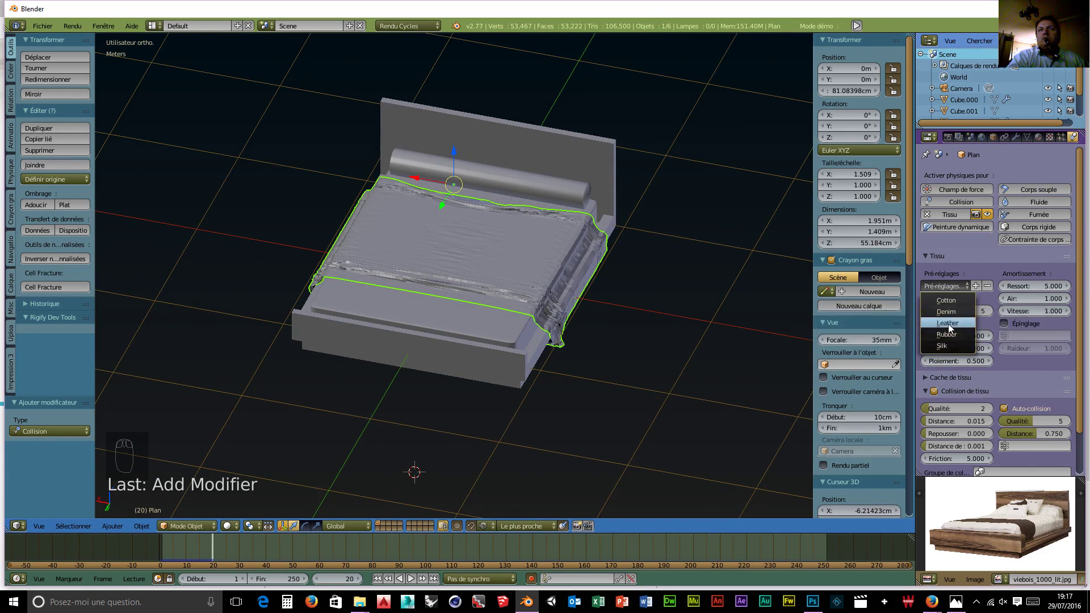
click(948, 301)
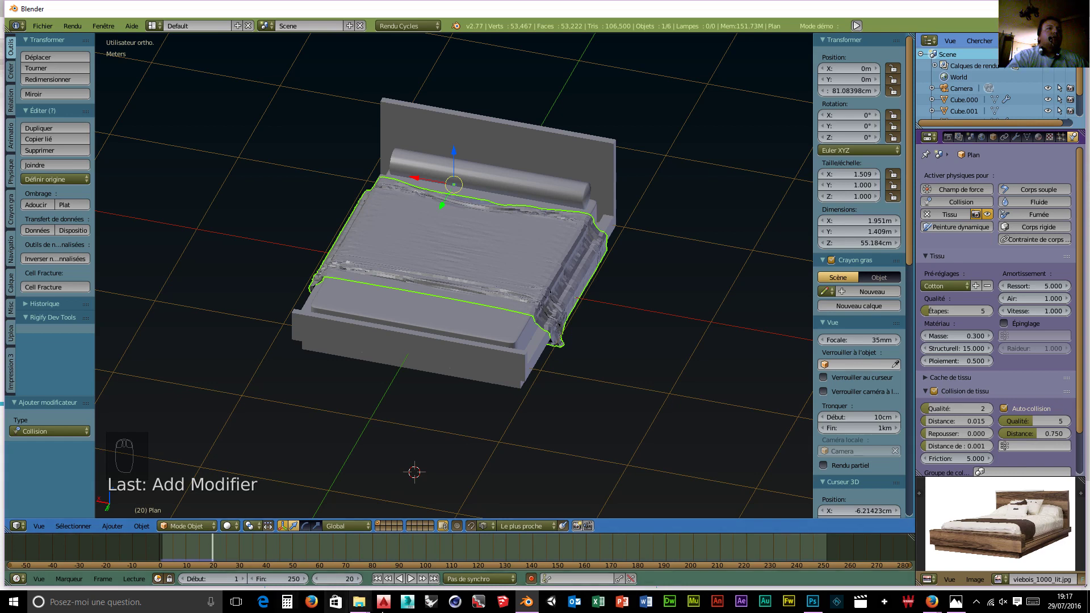
click(378, 579)
click(412, 578)
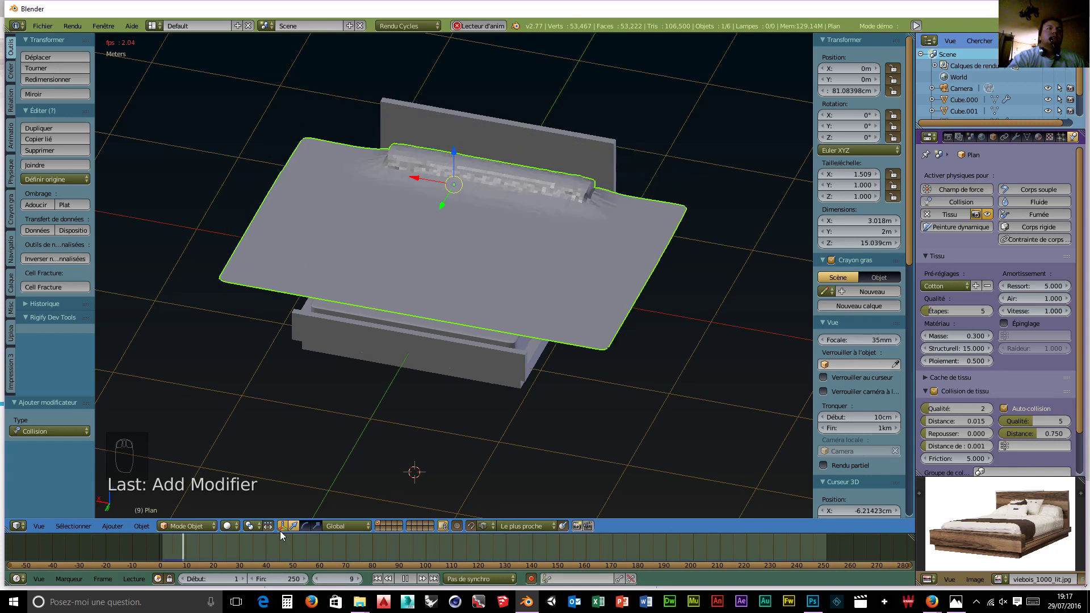
click(407, 579)
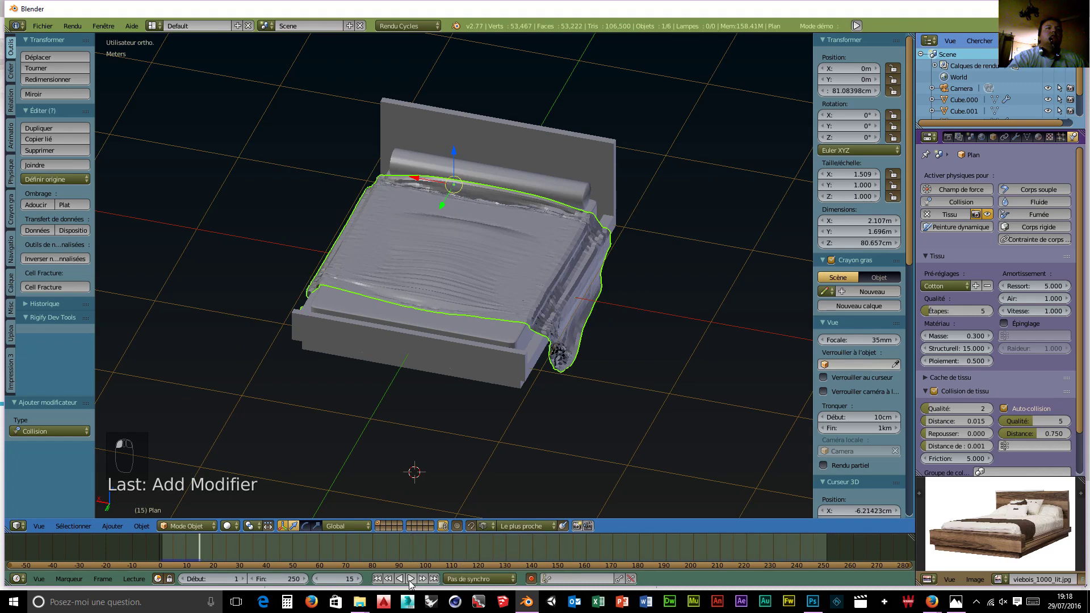
middle_drag(485, 474, 546, 374)
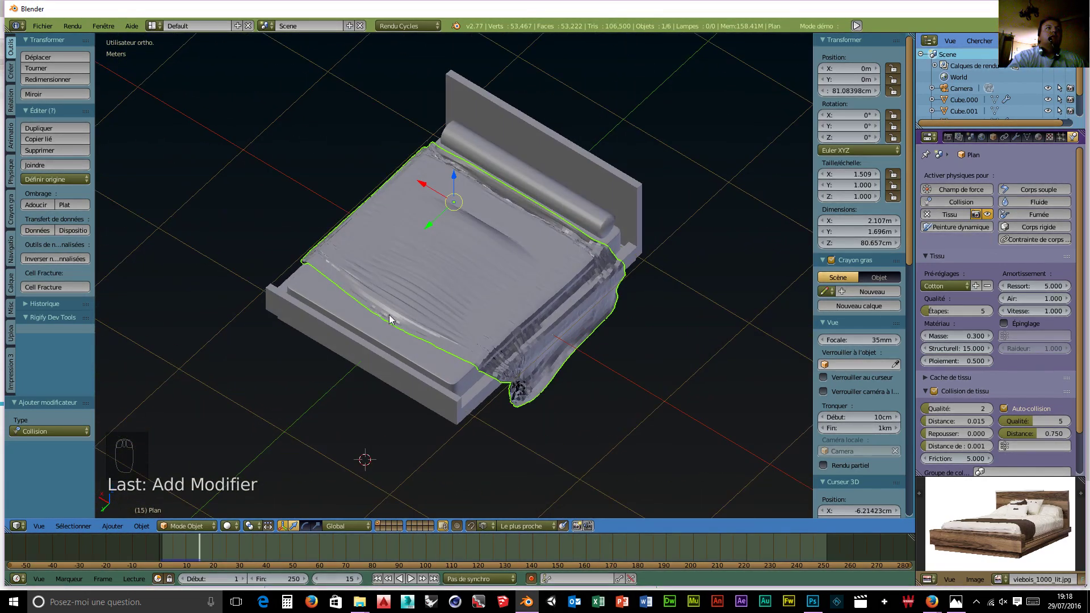
Return to frame 1, scale the plane to about 2.56 m along X and 2.44 m along Y, and simulate to frame 29.
click(377, 578)
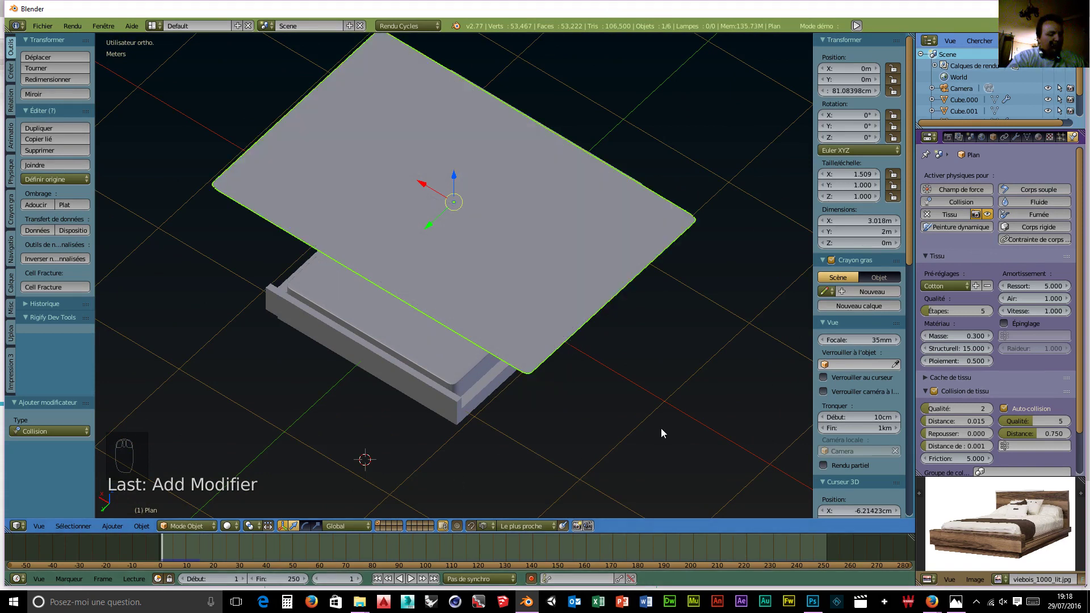
key(s)
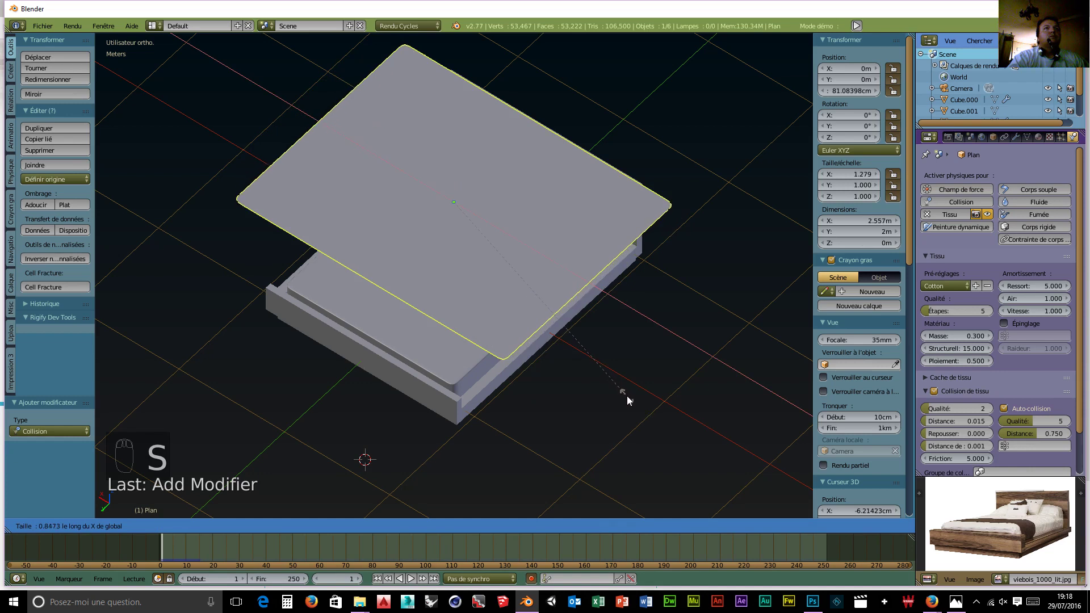
click(616, 391)
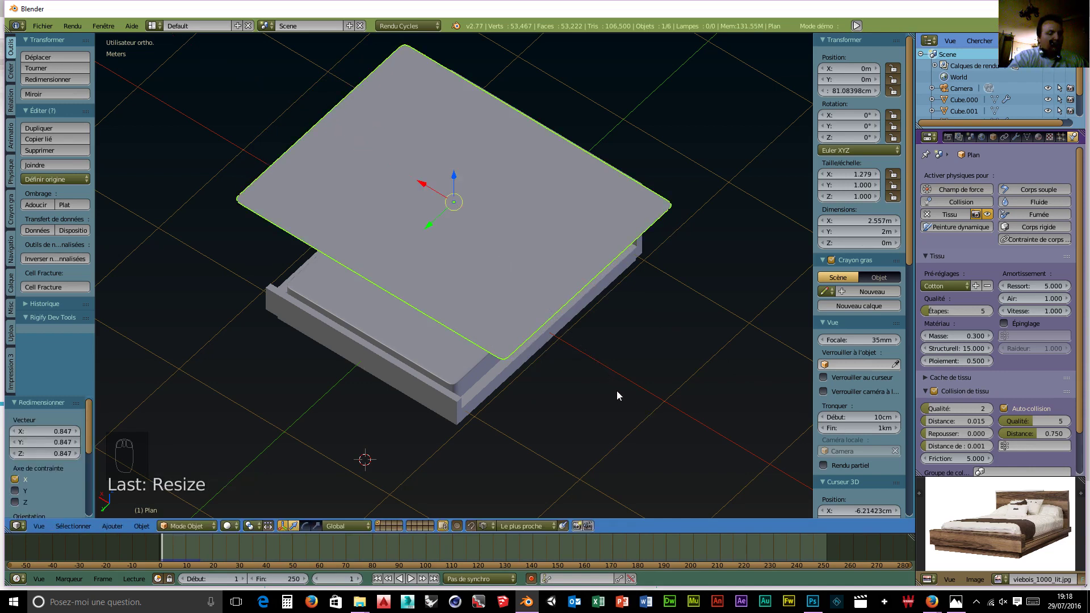
key(s)
key(y)
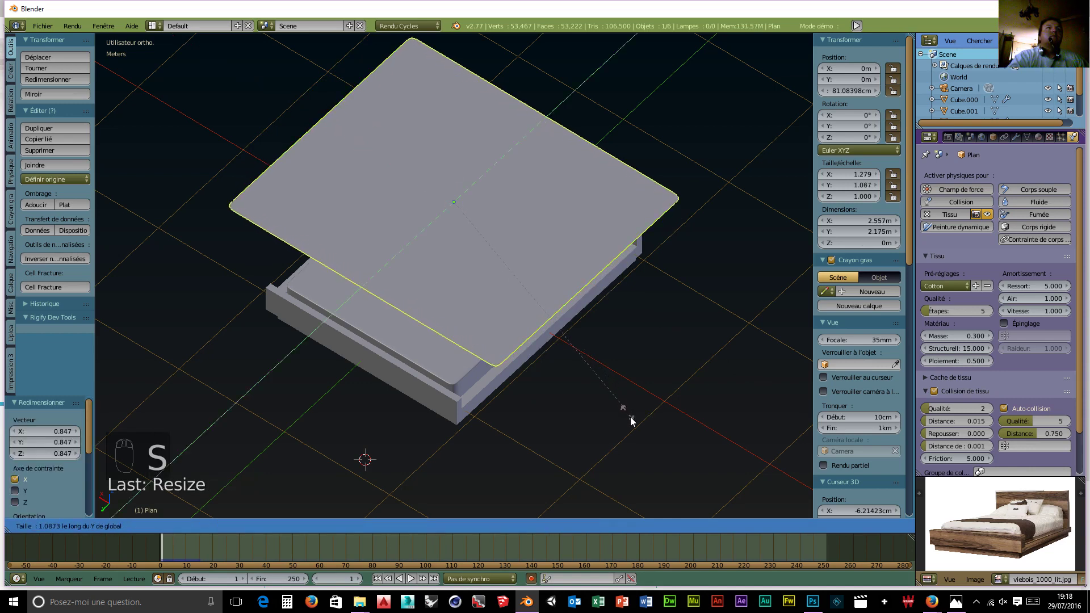
click(640, 440)
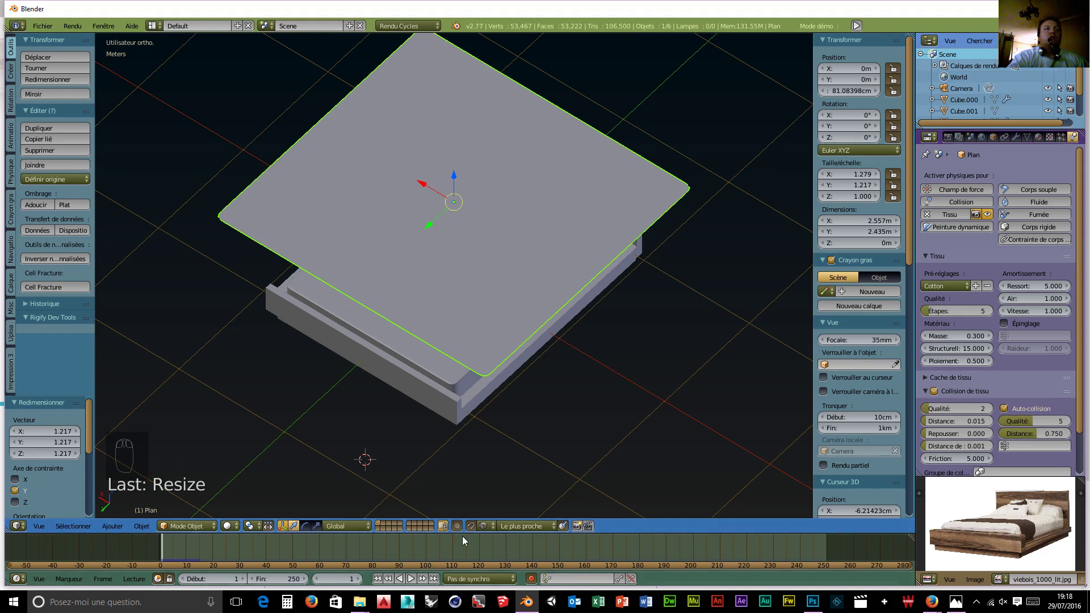
click(410, 579)
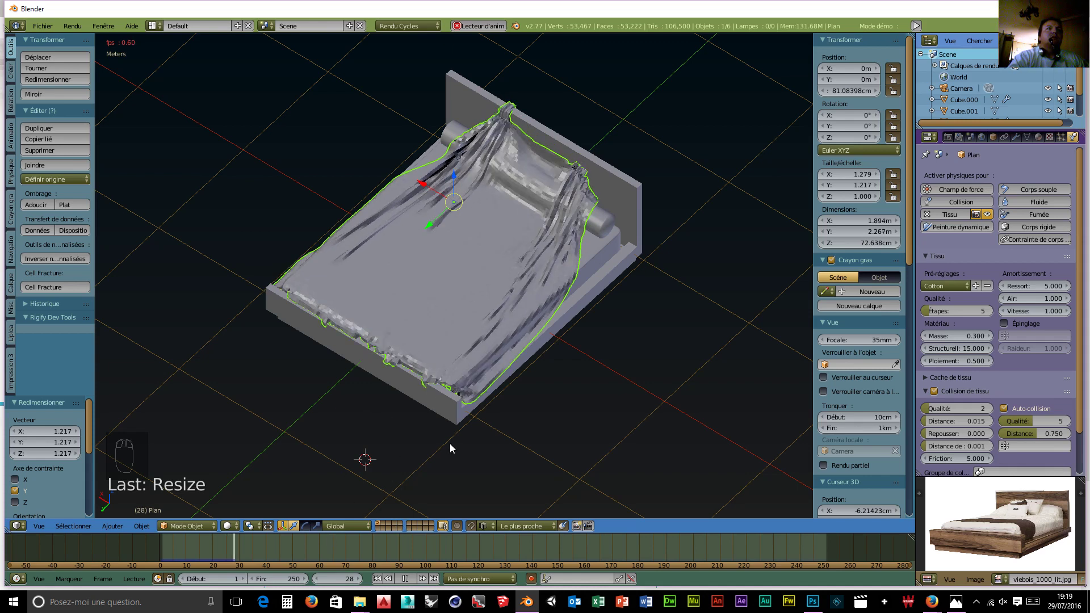
click(405, 578)
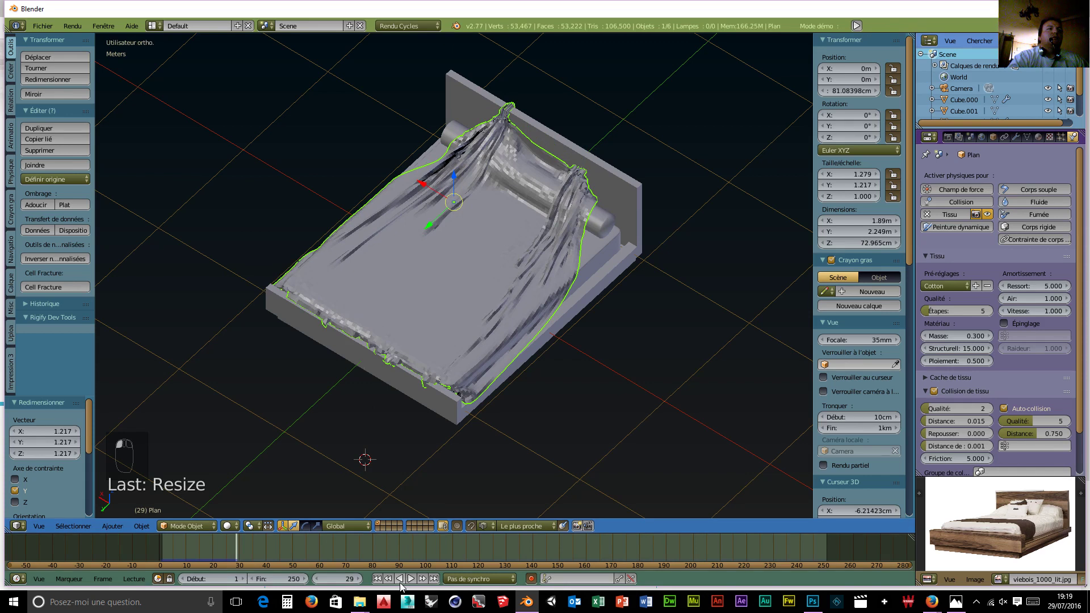
Return to frame 1, move the plane about 23.8 cm along Y, simulate to frame 22 and inspect the drape from the side.
click(377, 579)
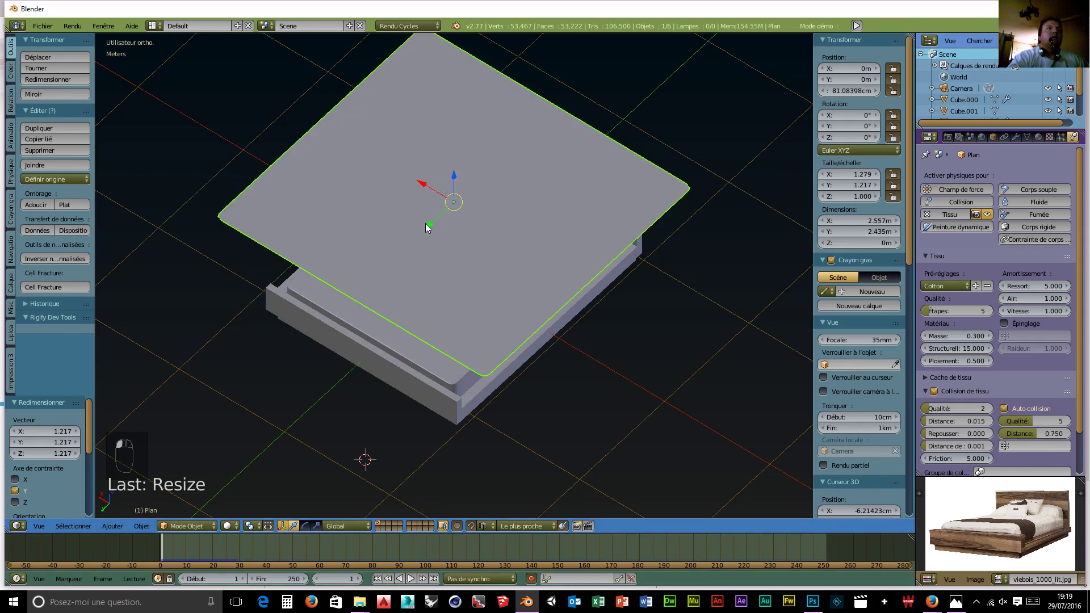
key(g)
key(y)
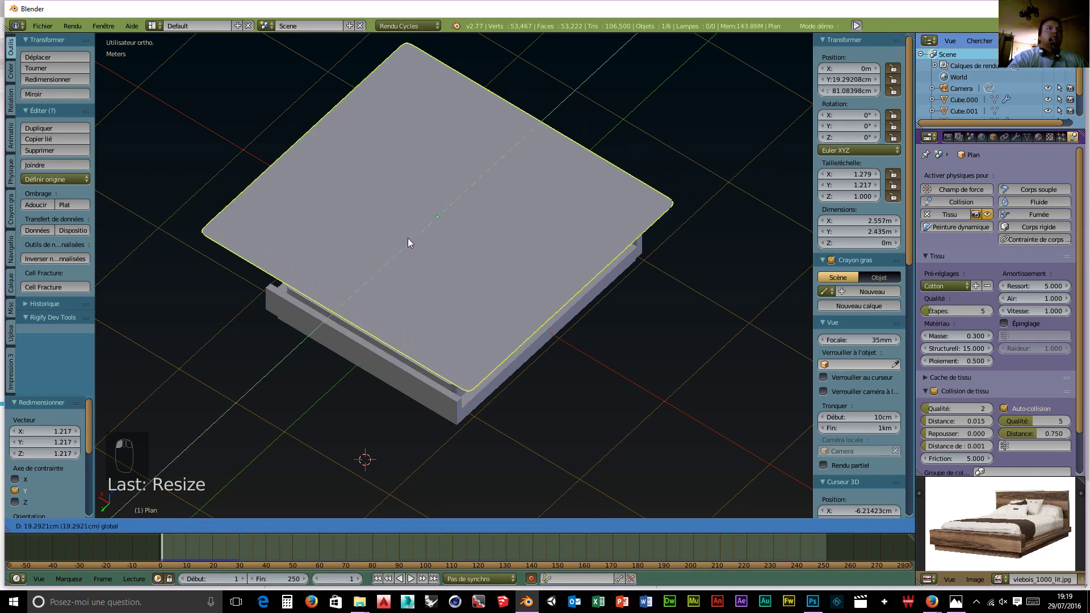
click(404, 240)
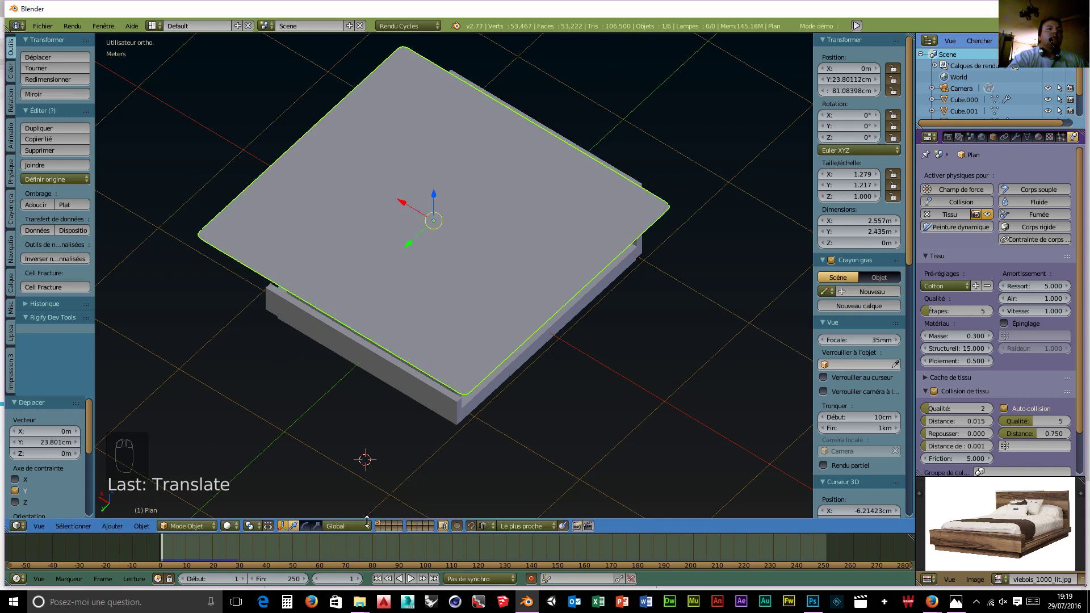
click(410, 578)
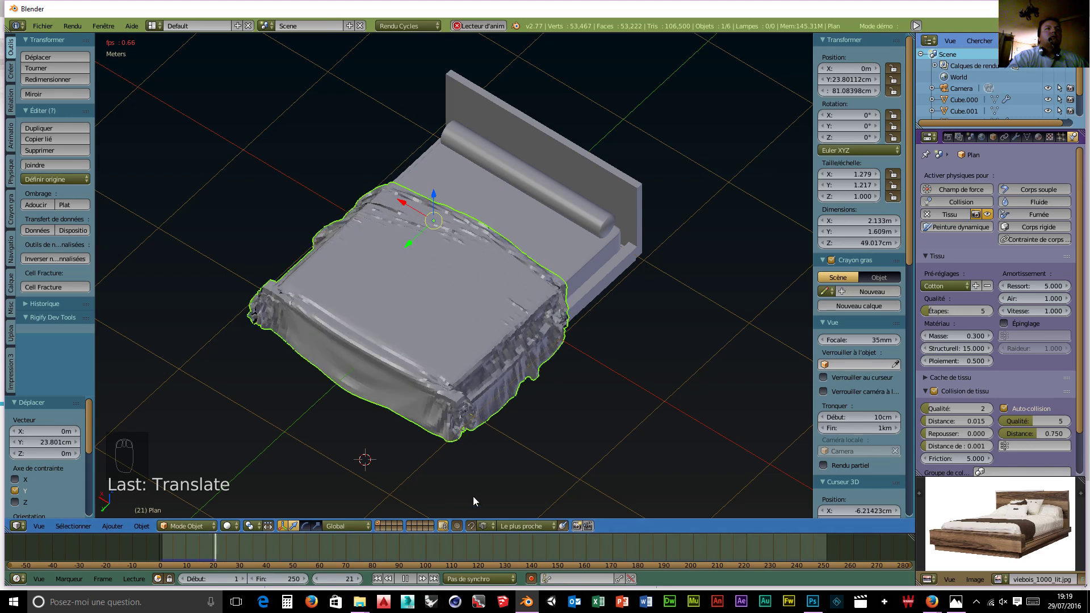
key(alt+a)
key(KP_5)
middle_drag(571, 363, 731, 324)
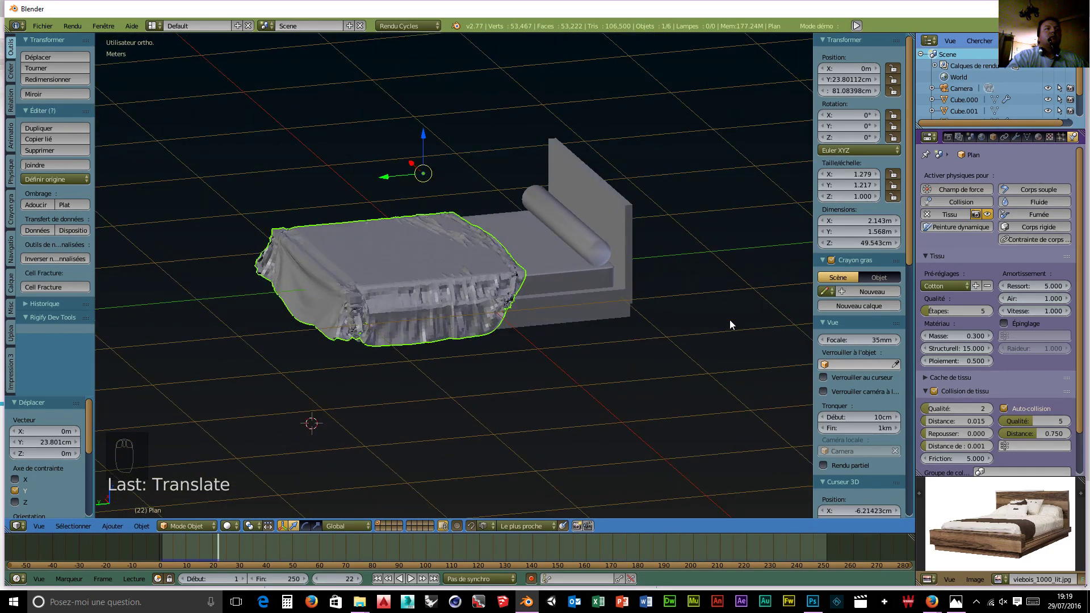
Shade the draped plane smooth and inspect its folds up close.
click(30, 207)
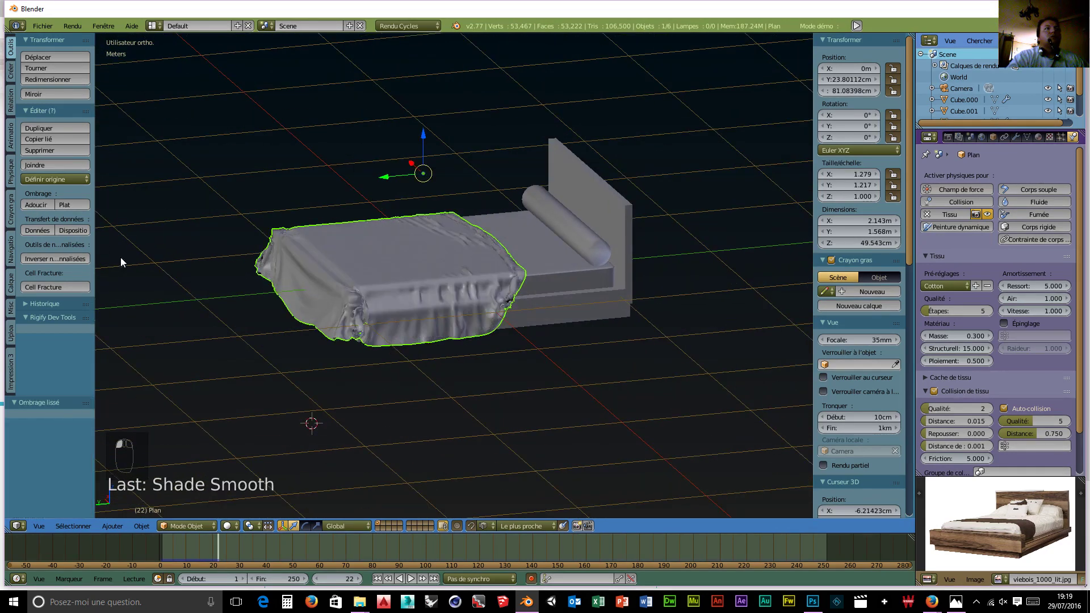
scroll(432, 368, up, 6)
middle_drag(480, 374, 619, 329)
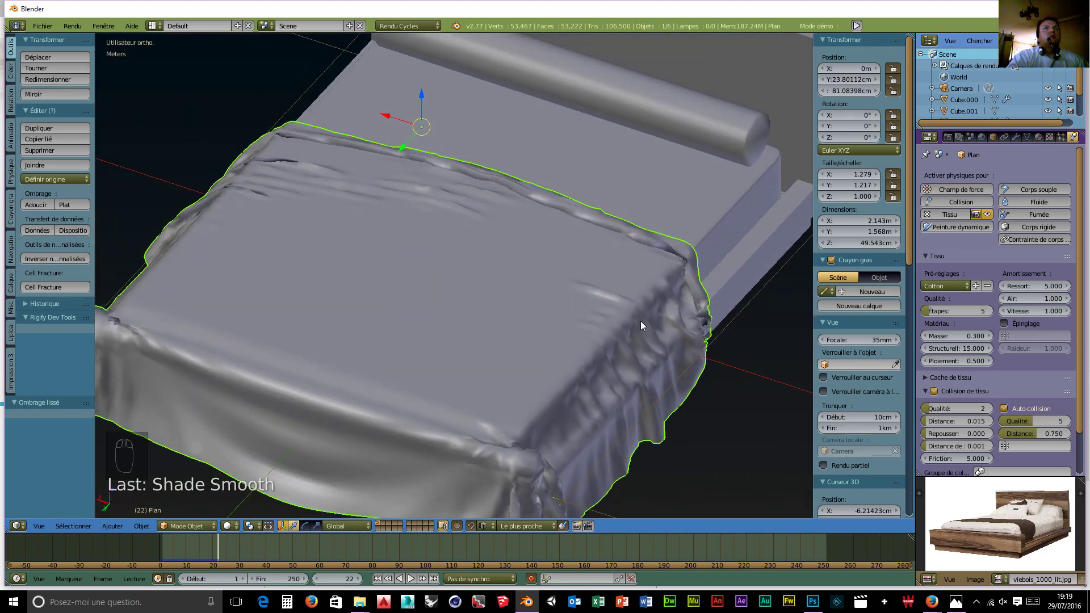
scroll(585, 216, down, 3)
Return to frame 1, move the plane to about 21.7 cm on Y and scale it to about 2.38 m along X.
click(377, 579)
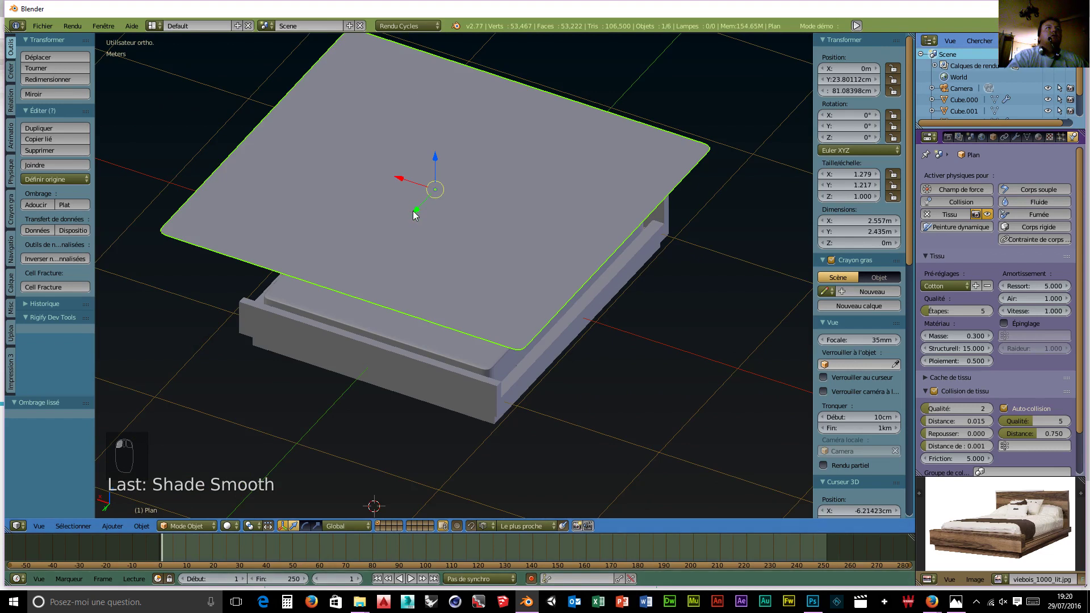
key(KP_7)
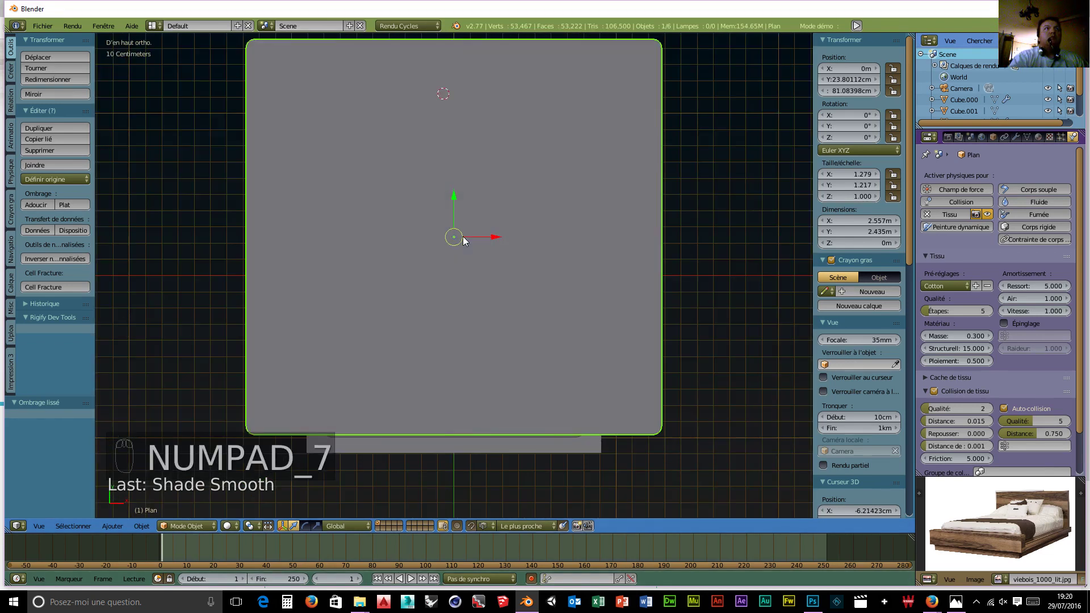
mouse_move(455, 196)
mouse_down()
mouse_move(454, 174)
mouse_move(455, 200)
mouse_up()
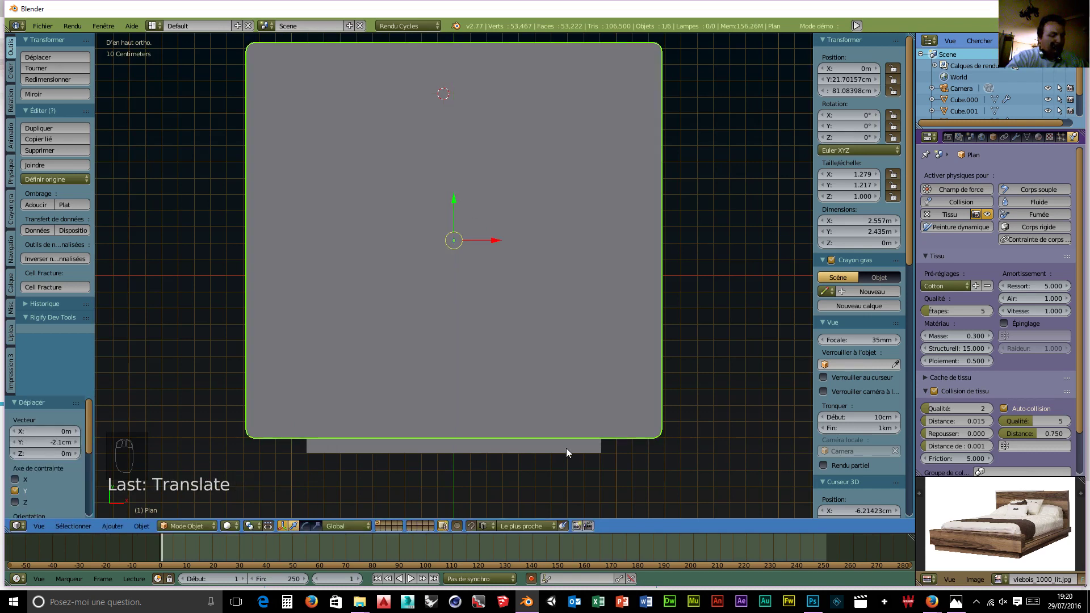
key(s)
key(x)
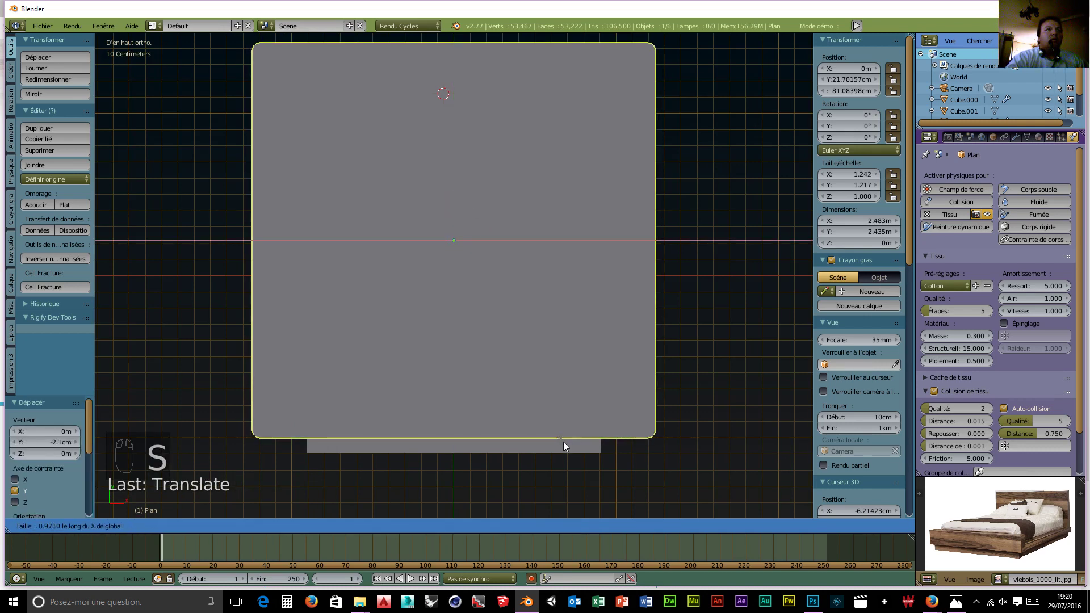
click(551, 436)
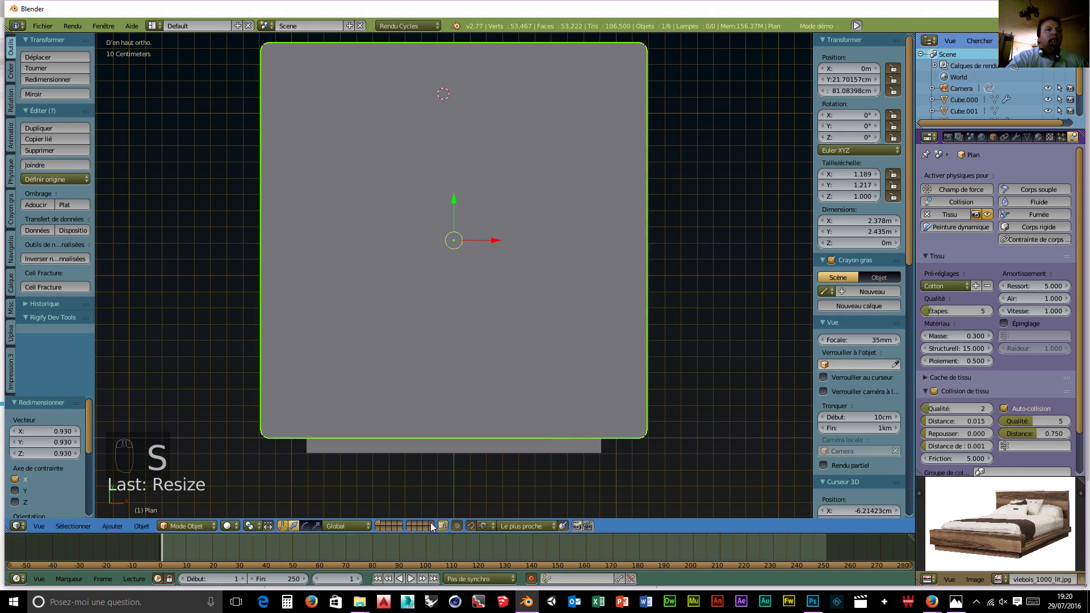
Simulate the resized sheet to frame 14, check it from the side and resume the simulation up to frame 18.
click(410, 579)
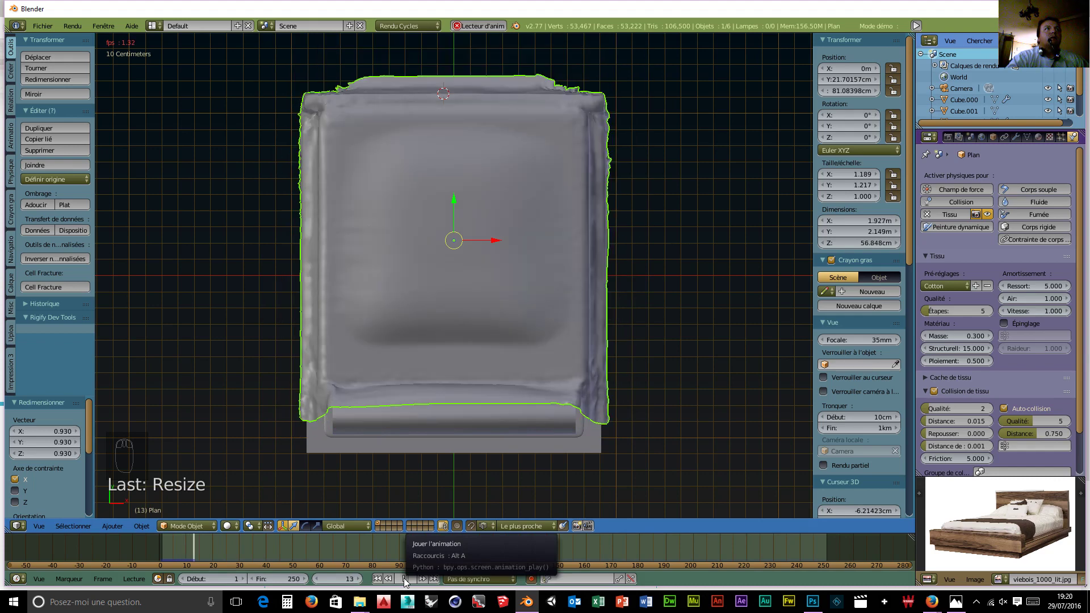
click(405, 578)
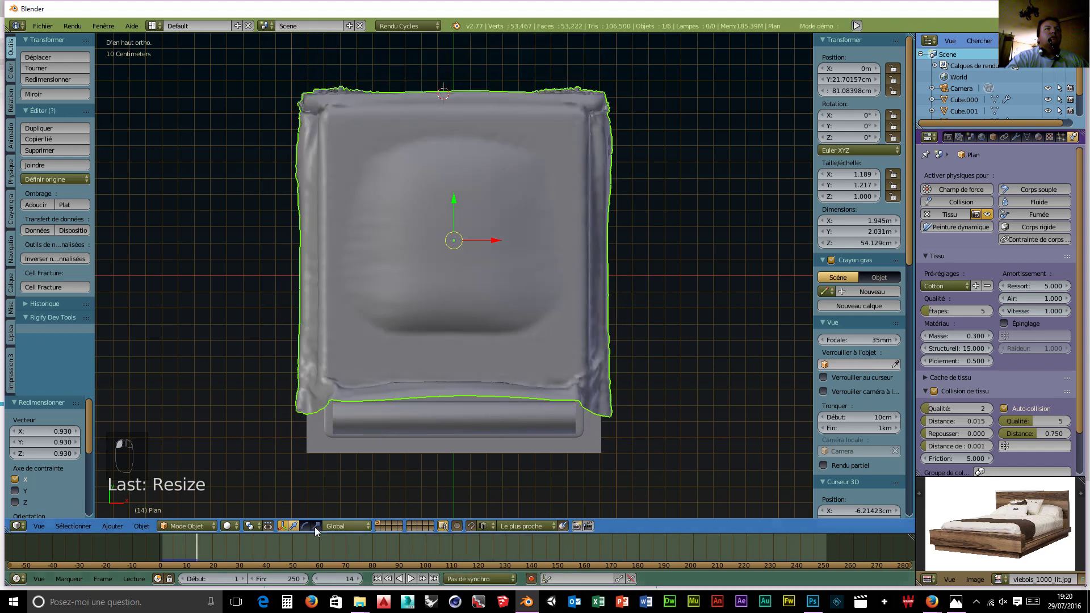
middle_drag(280, 502, 413, 379)
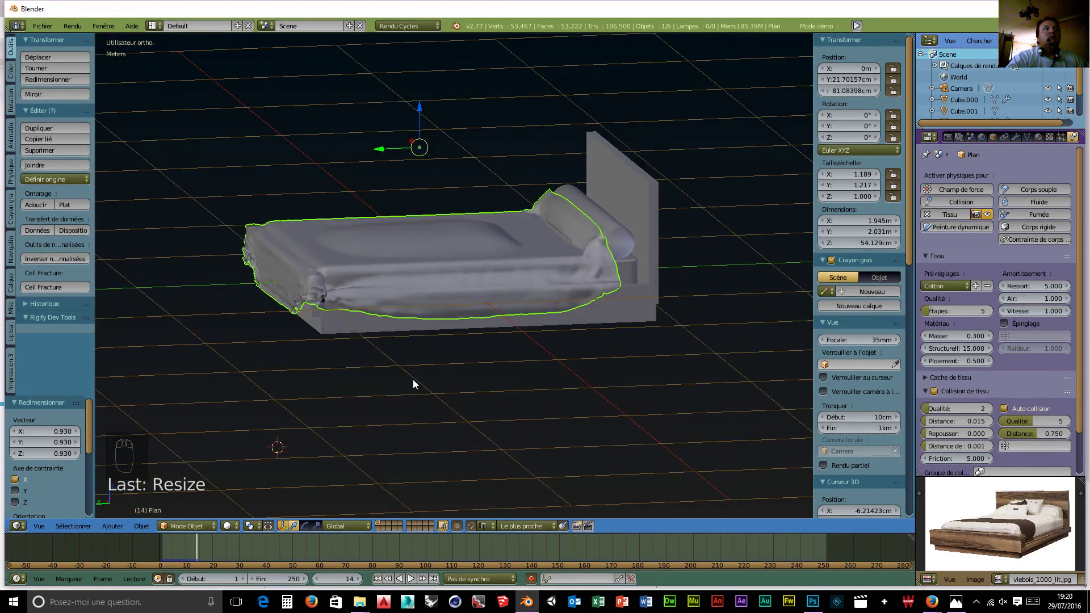
click(410, 579)
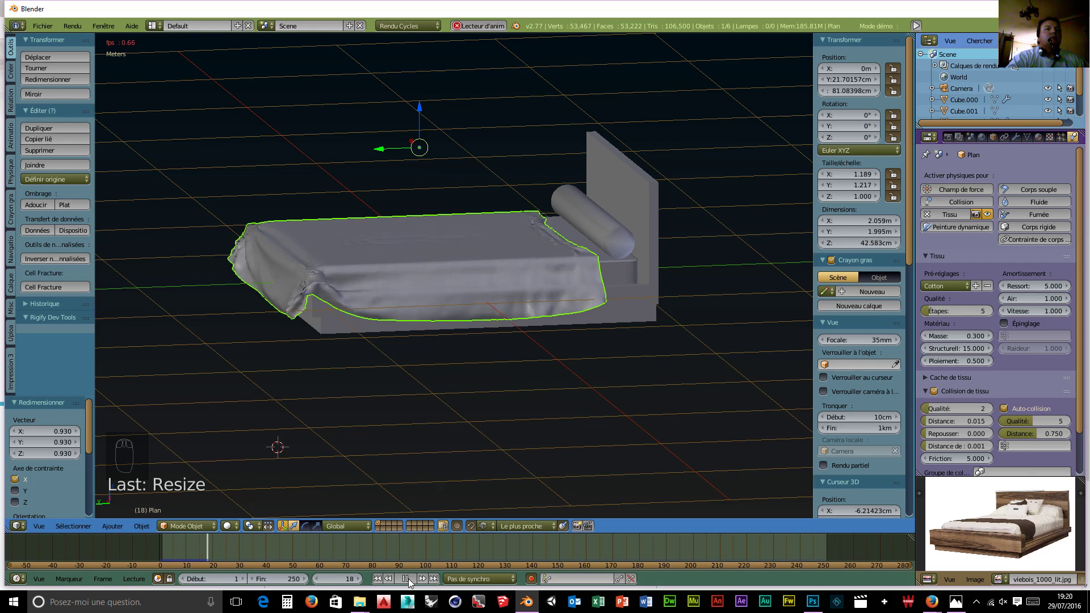
Stop the playback and scrub the timeline back to its start.
click(430, 546)
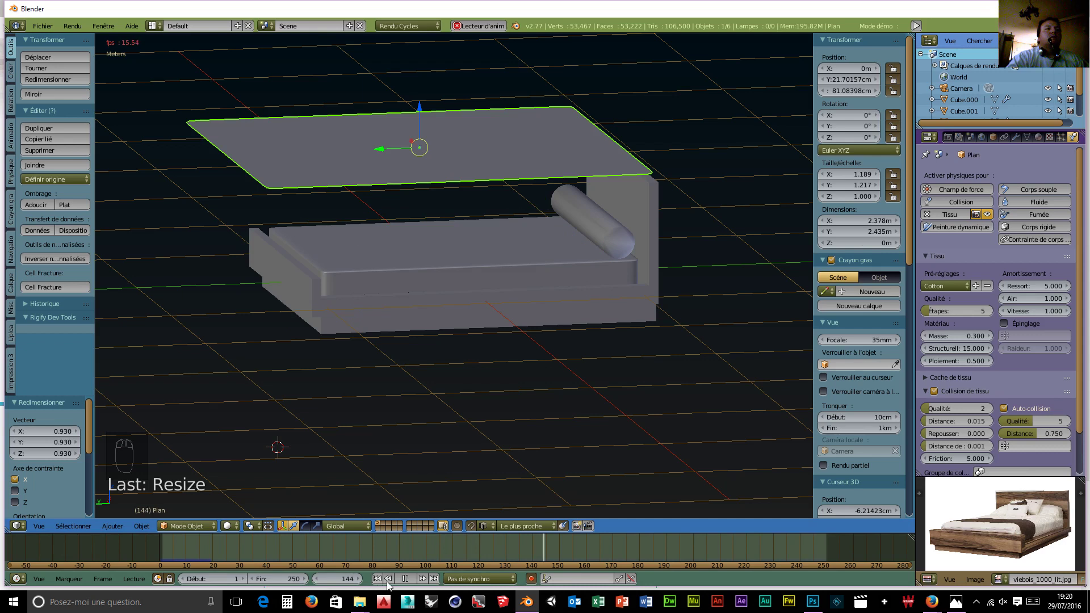
click(404, 579)
key(alt+a)
drag(566, 545, 196, 558)
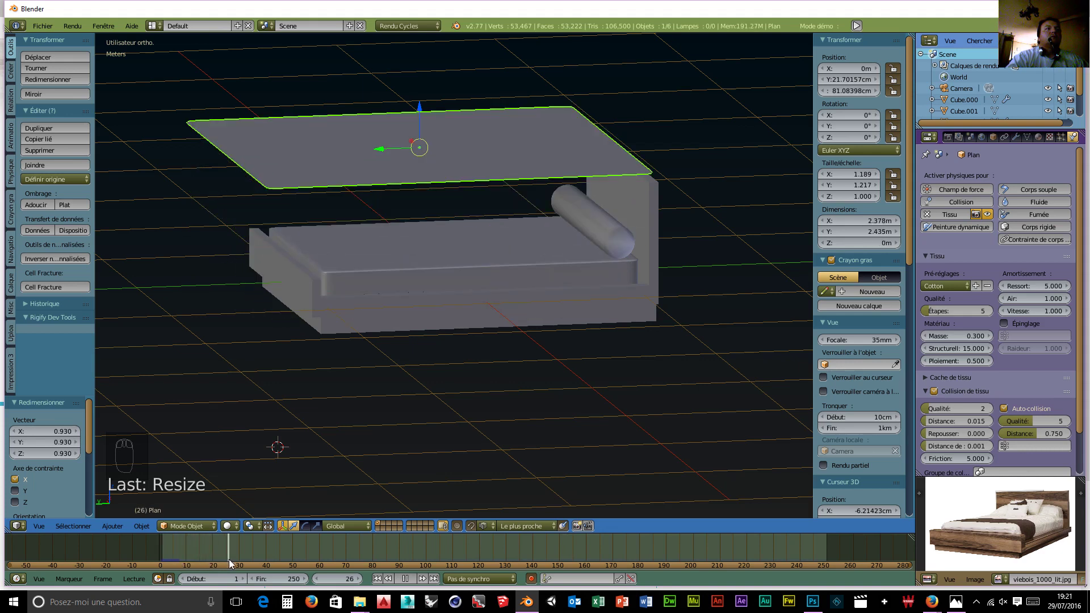
click(165, 559)
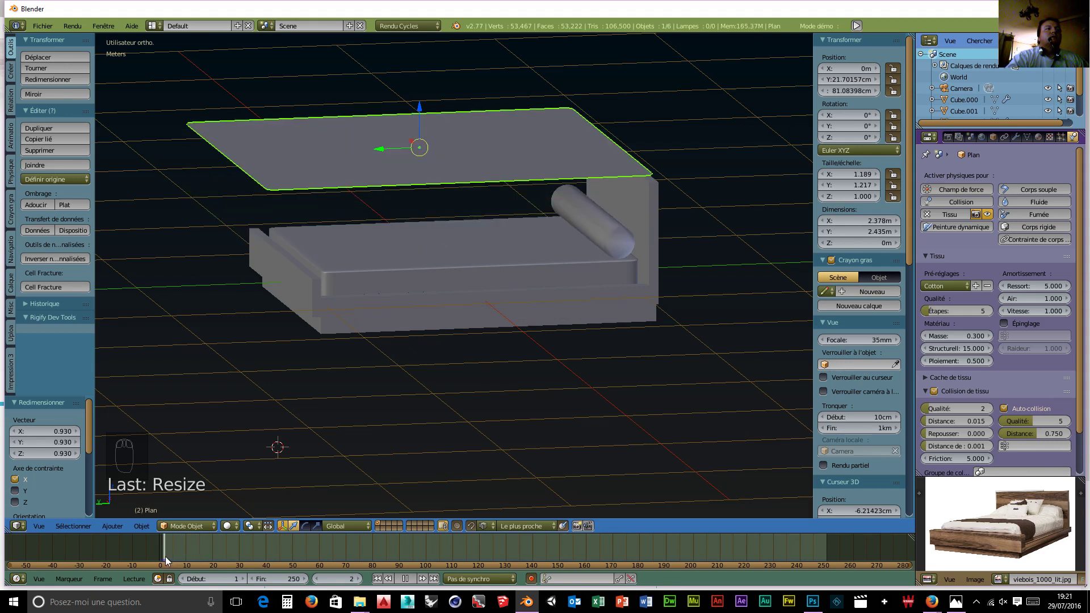
mouse_move(170, 558)
mouse_down()
mouse_move(189, 558)
mouse_move(159, 562)
mouse_up()
Replay the cloth simulation to frame 18 and inspect how the sheet drapes from above.
click(408, 578)
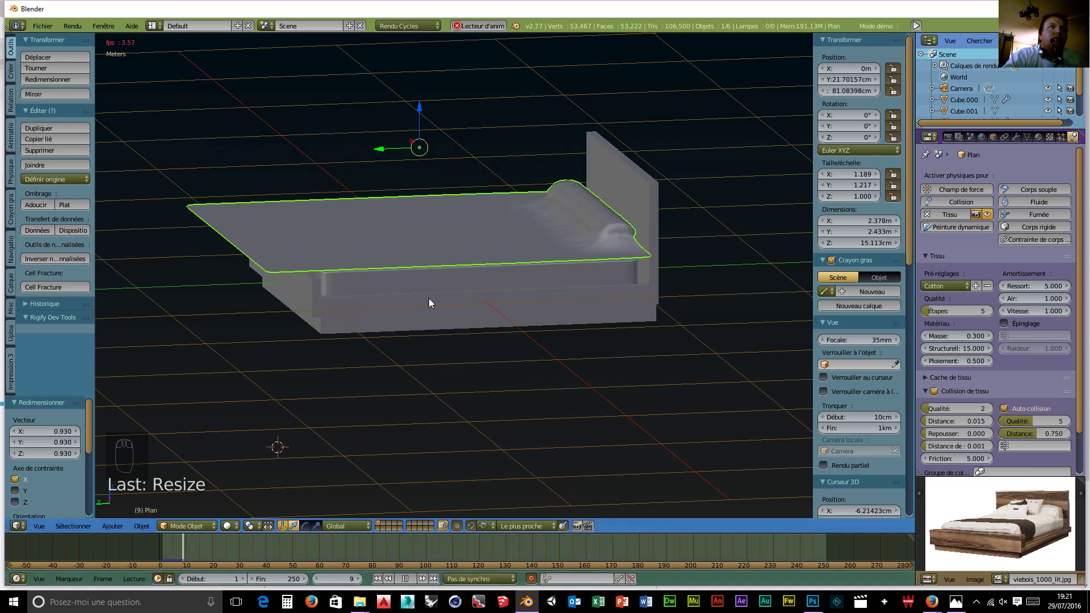
click(402, 579)
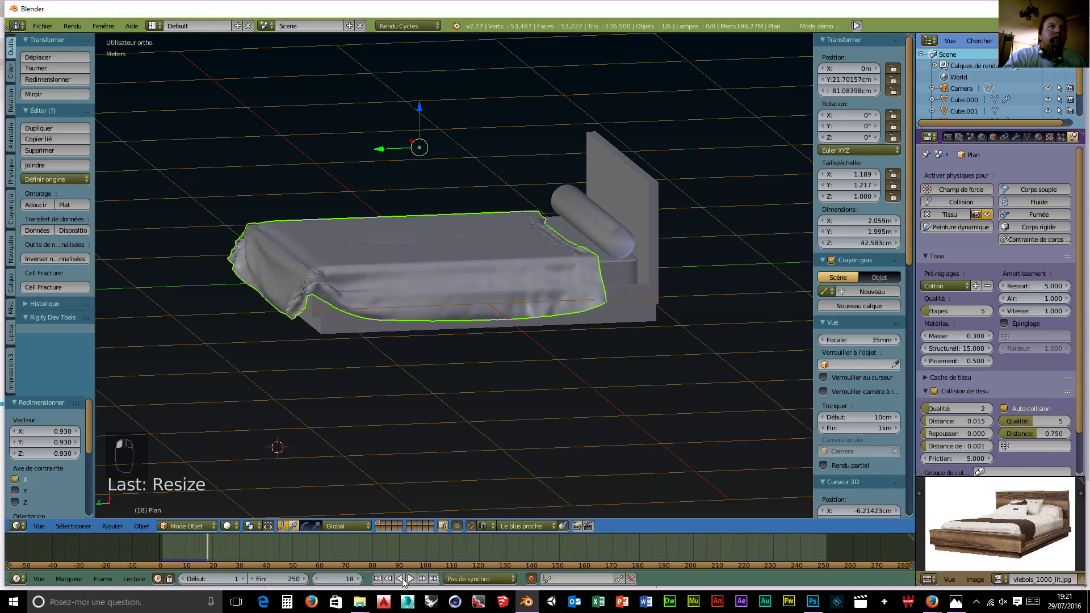
middle_drag(452, 449, 508, 437)
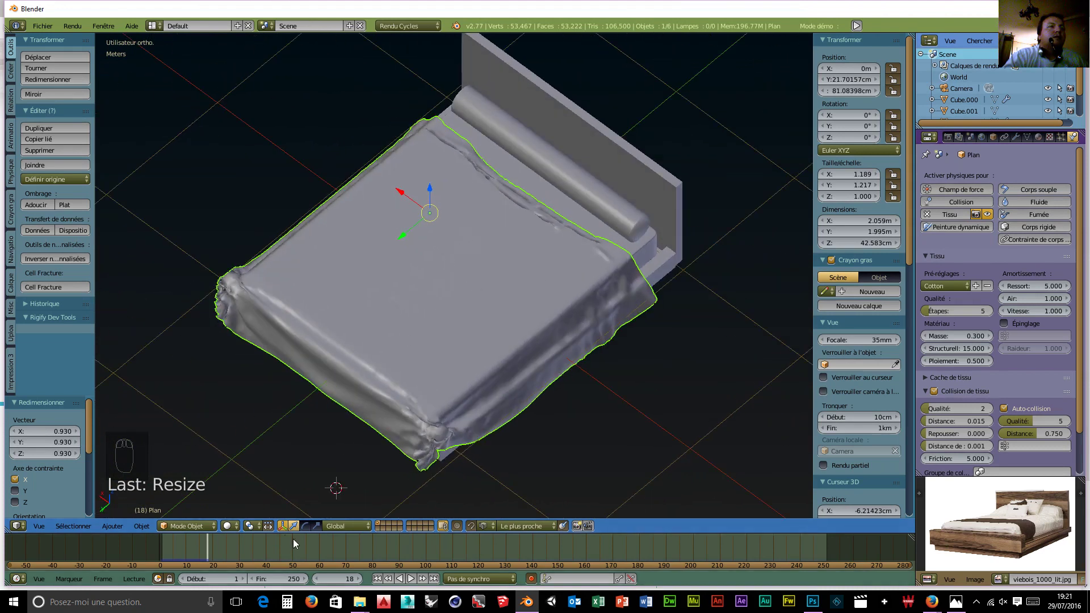
Return to frame 1, move the plane to about 11 cm on Y and play the cloth simulation.
click(376, 579)
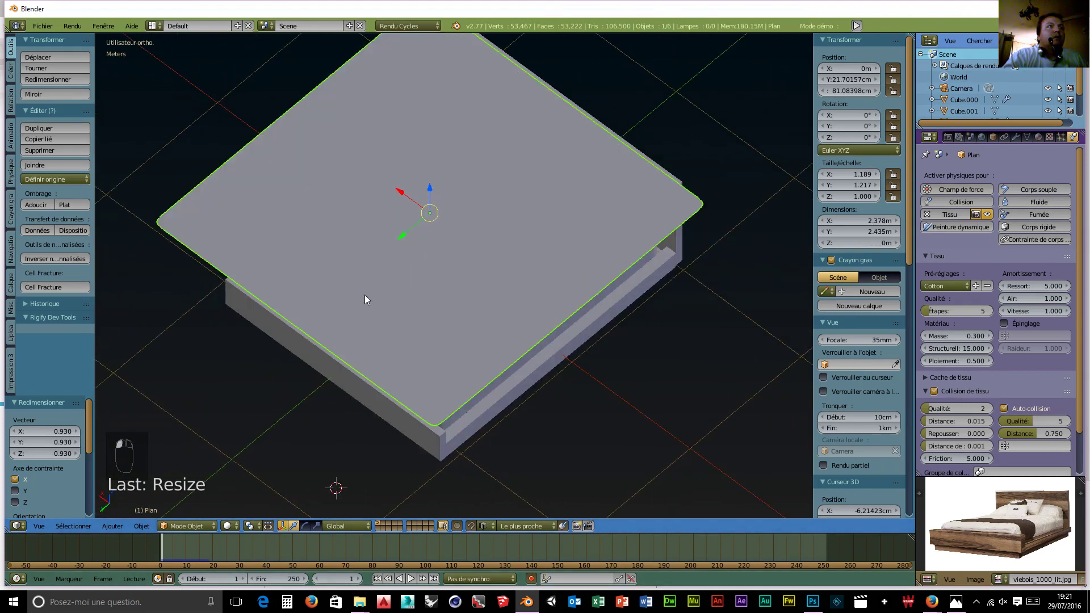
drag(402, 238, 413, 226)
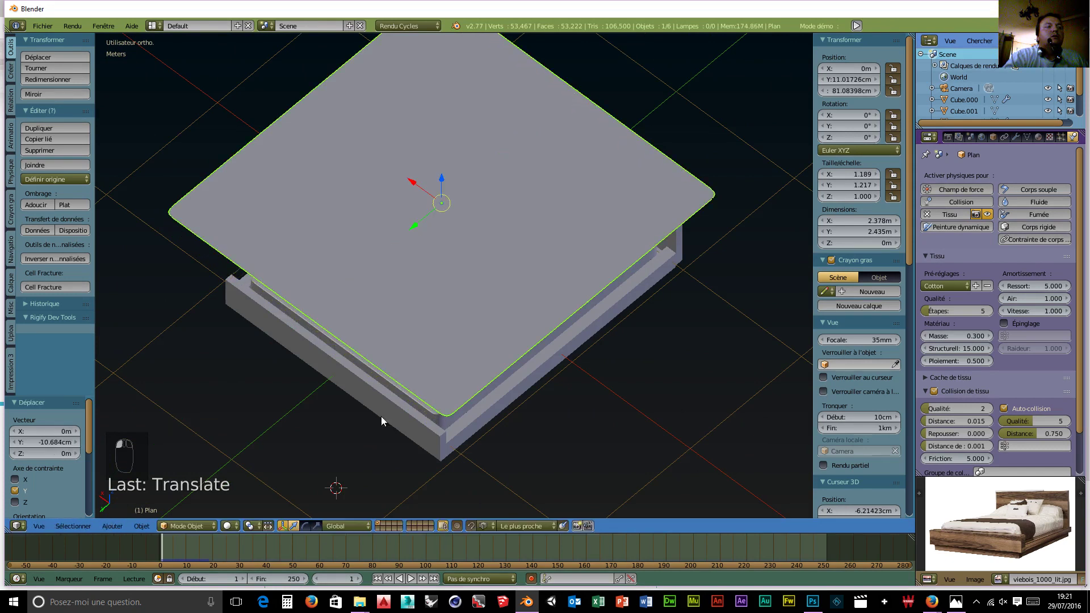
click(411, 578)
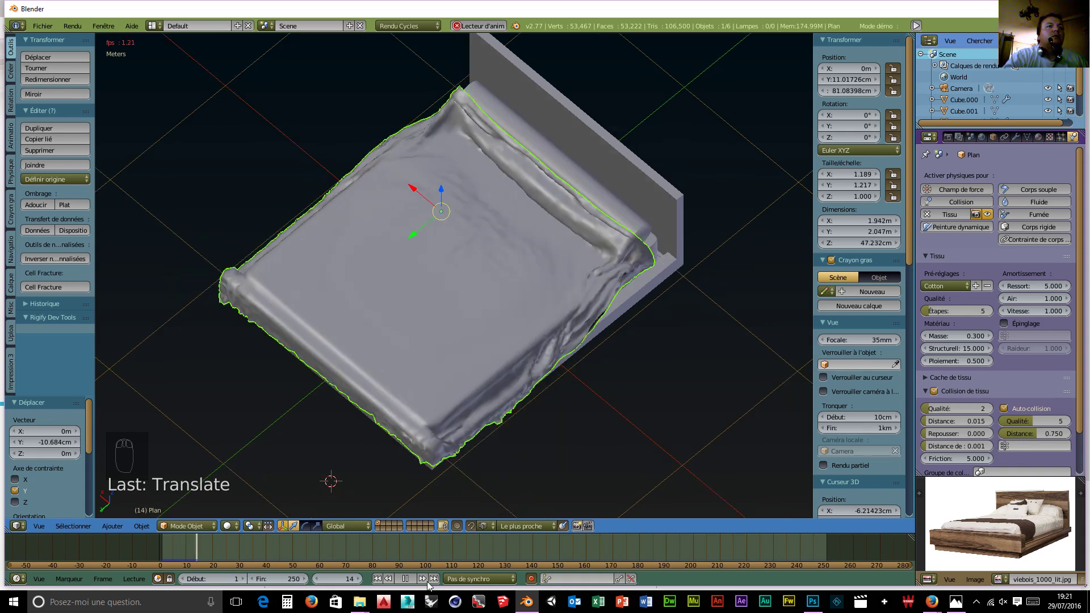
Stop the simulation at frame 16, shade the sheet smooth and inspect both sides of the bed.
middle_drag(482, 500, 738, 376)
key(alt+a)
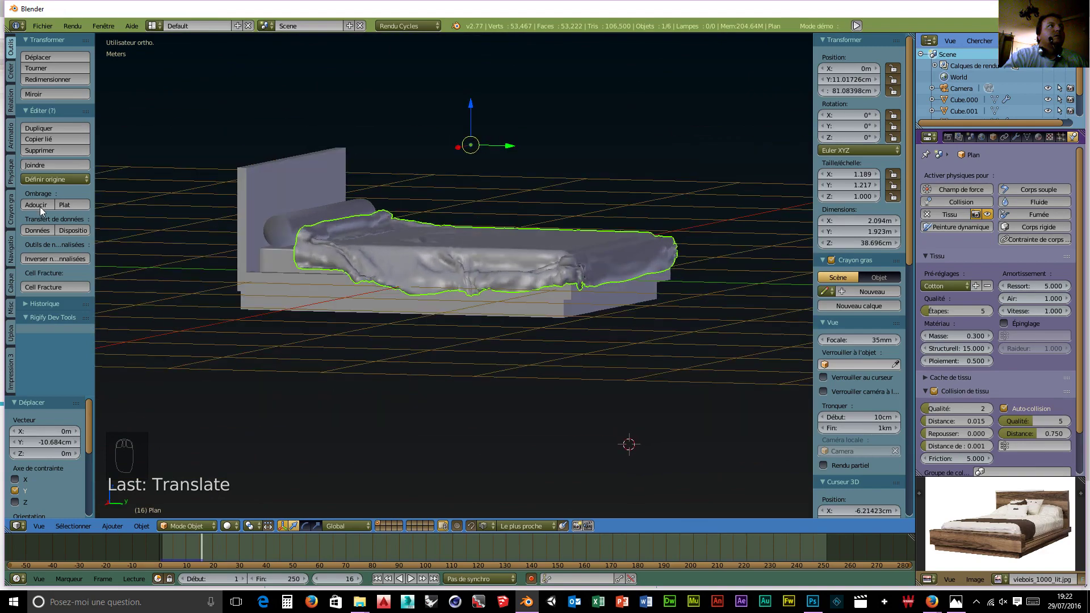
click(36, 204)
middle_drag(584, 353, 391, 443)
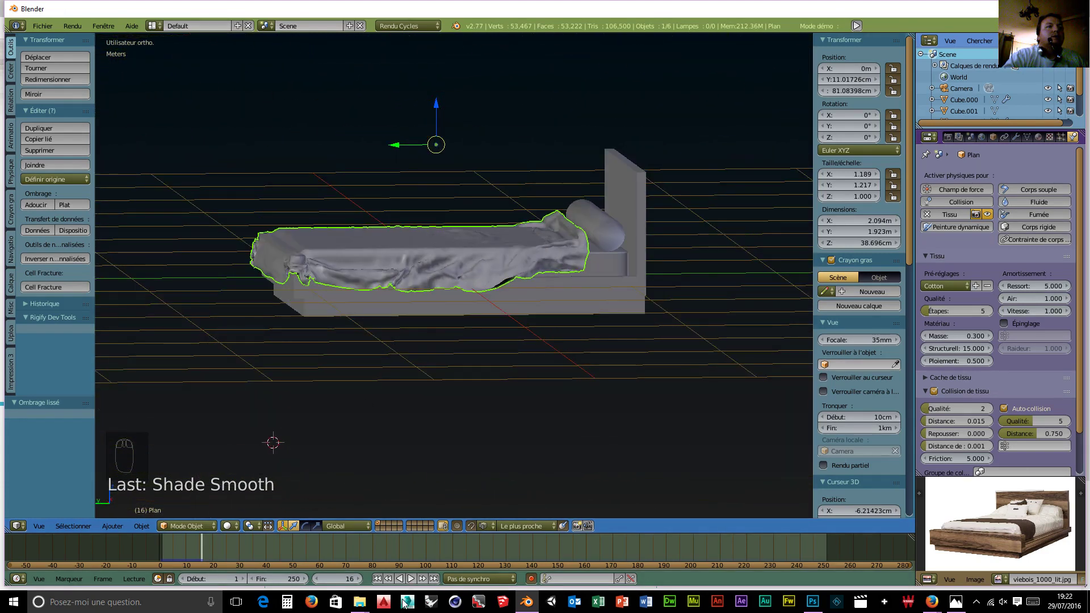
Try a structural stiffness of 40 on the plane's cloth and simulate it from the start to frame 13.
click(377, 578)
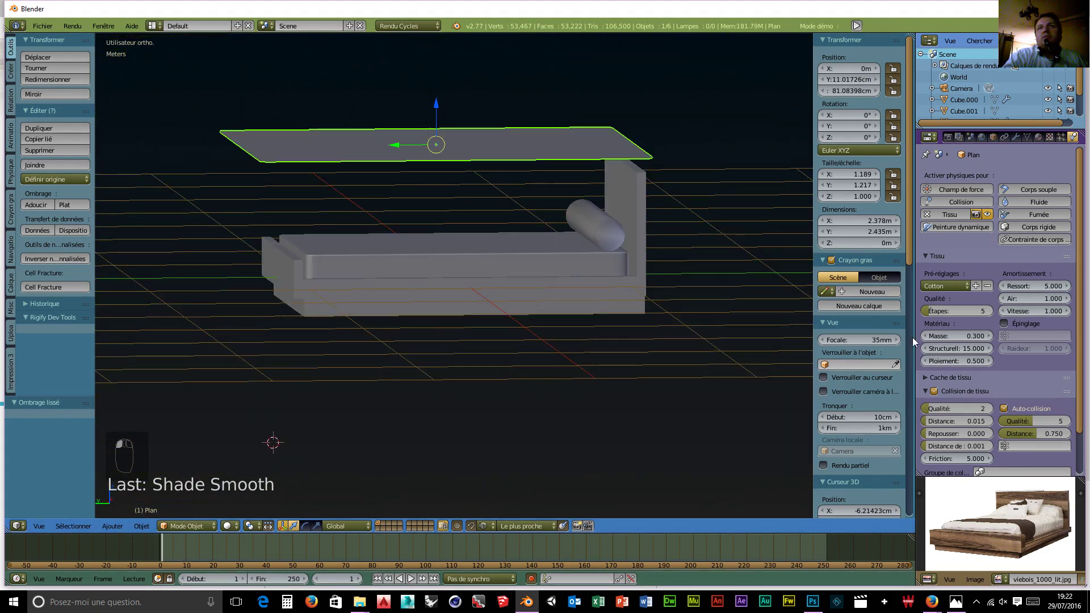
click(963, 349)
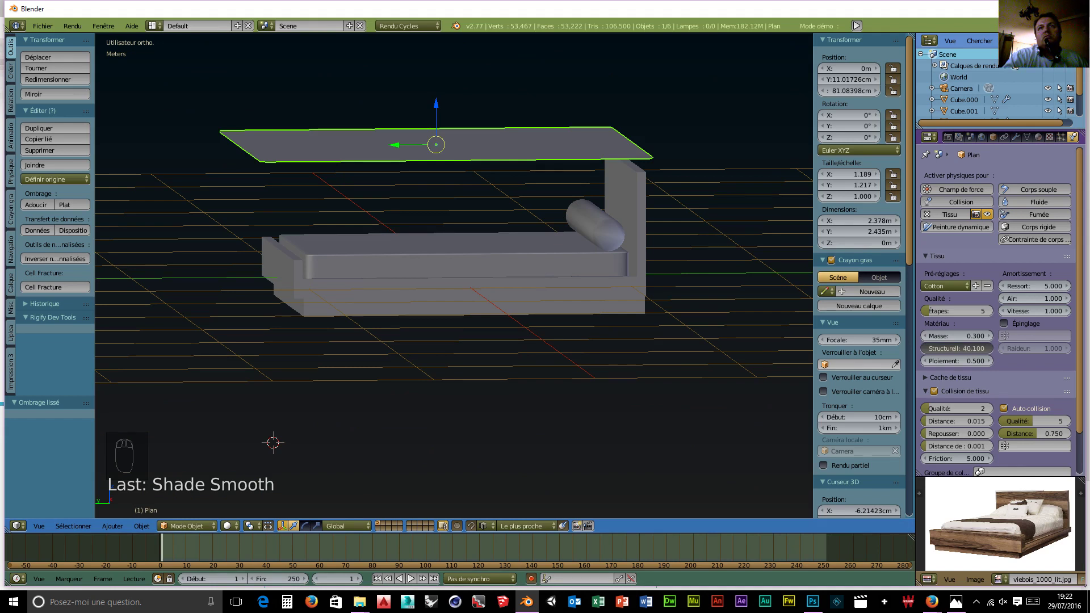
click(406, 578)
click(406, 578)
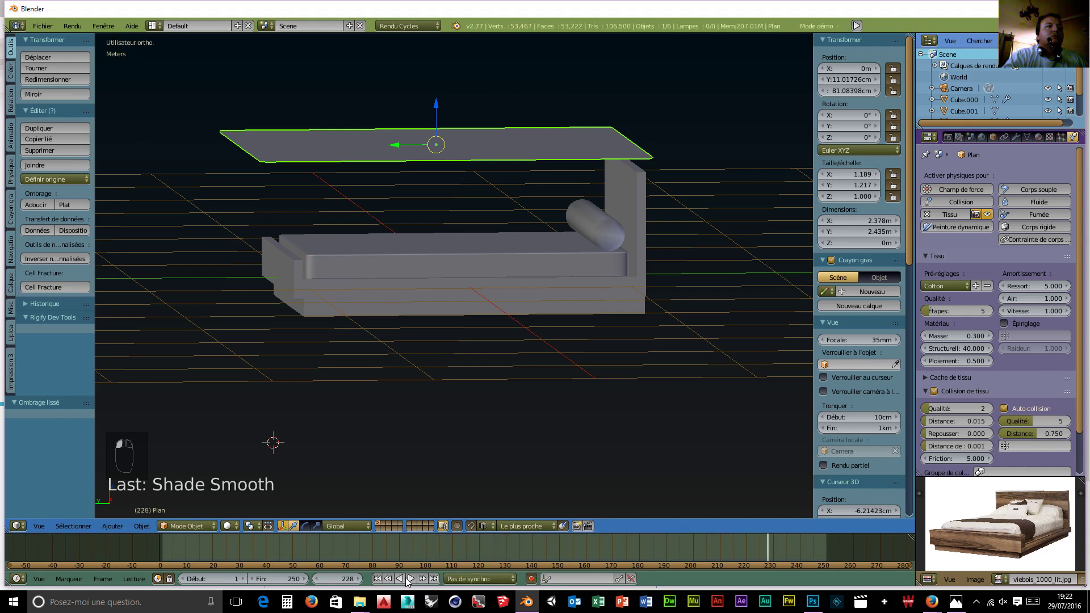
click(411, 579)
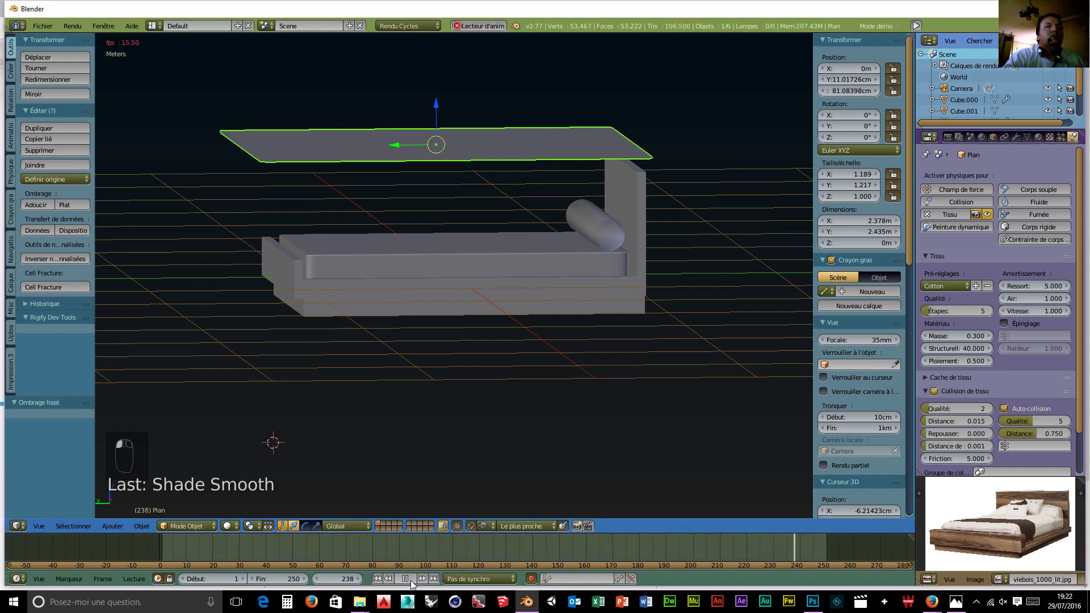
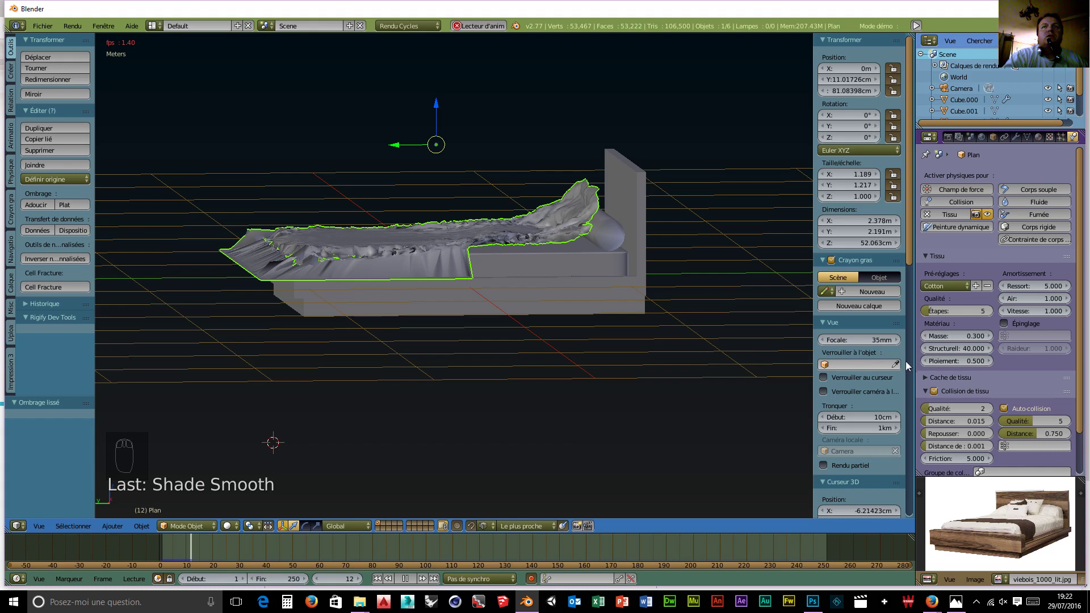
click(409, 579)
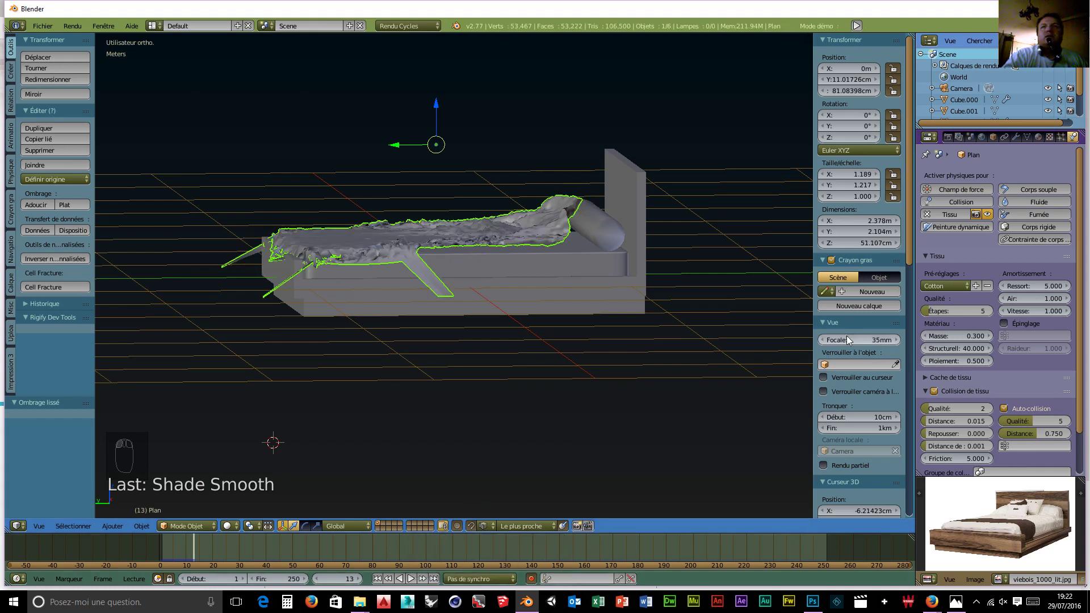
Set the plane's structural cloth stiffness to 9, simulate it from the start to frame 14 and inspect the drape.
click(957, 348)
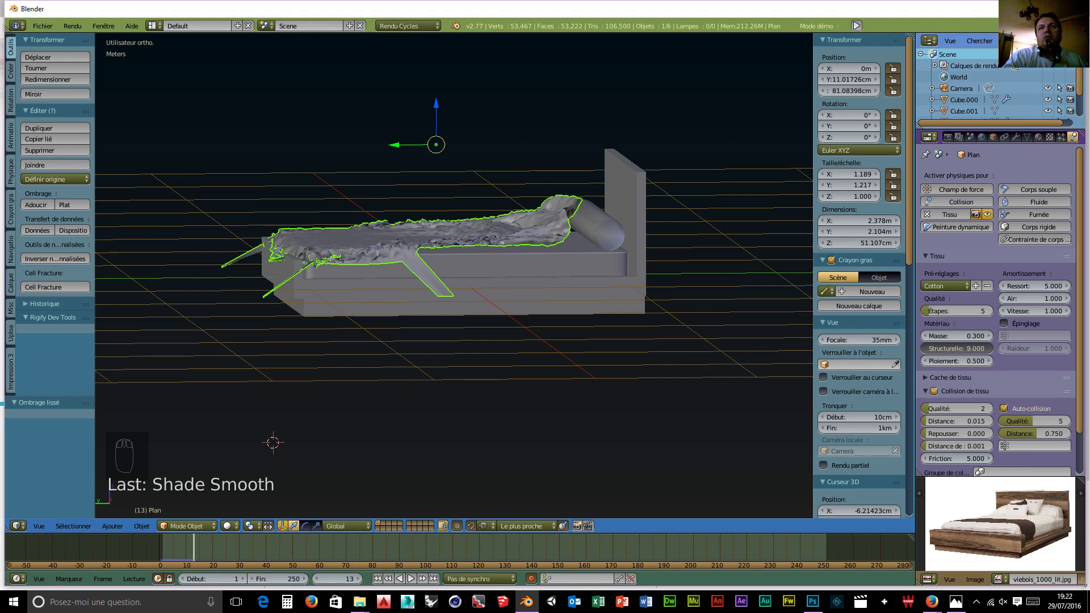
click(377, 579)
click(411, 578)
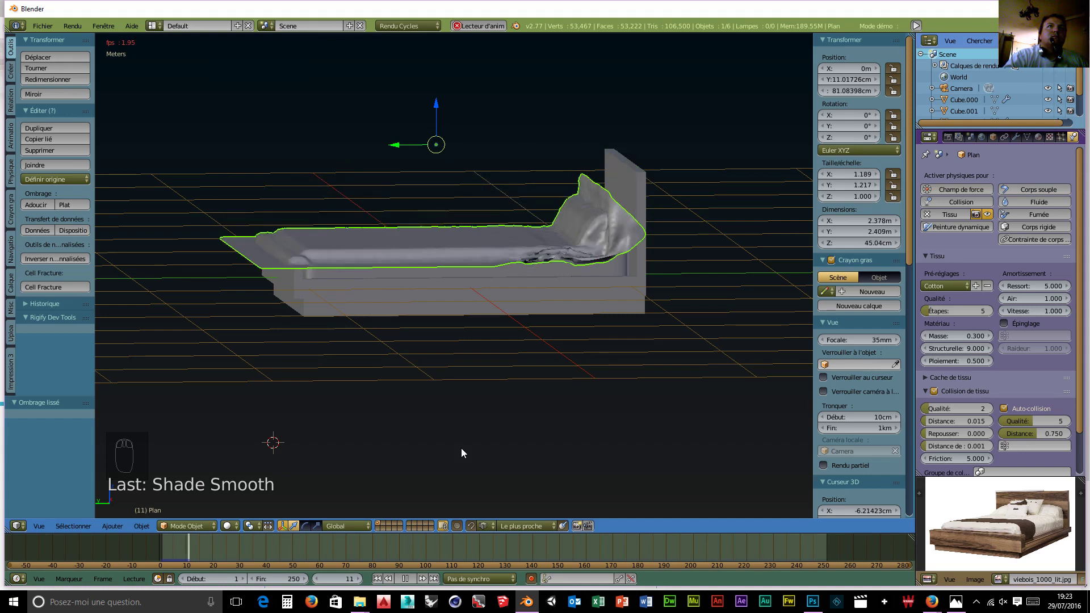
click(406, 578)
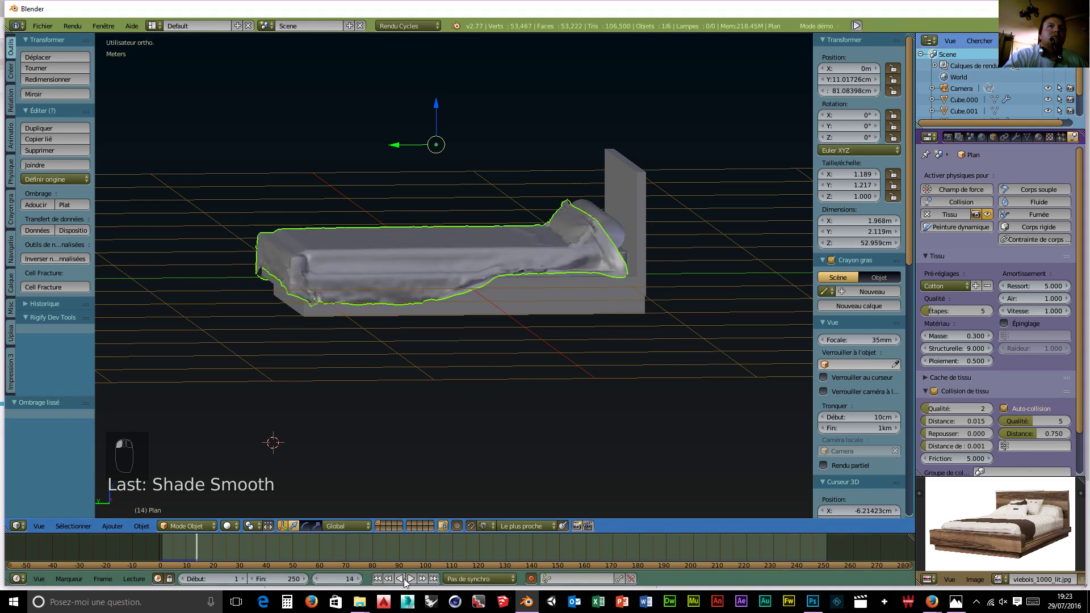
middle_drag(437, 500, 375, 479)
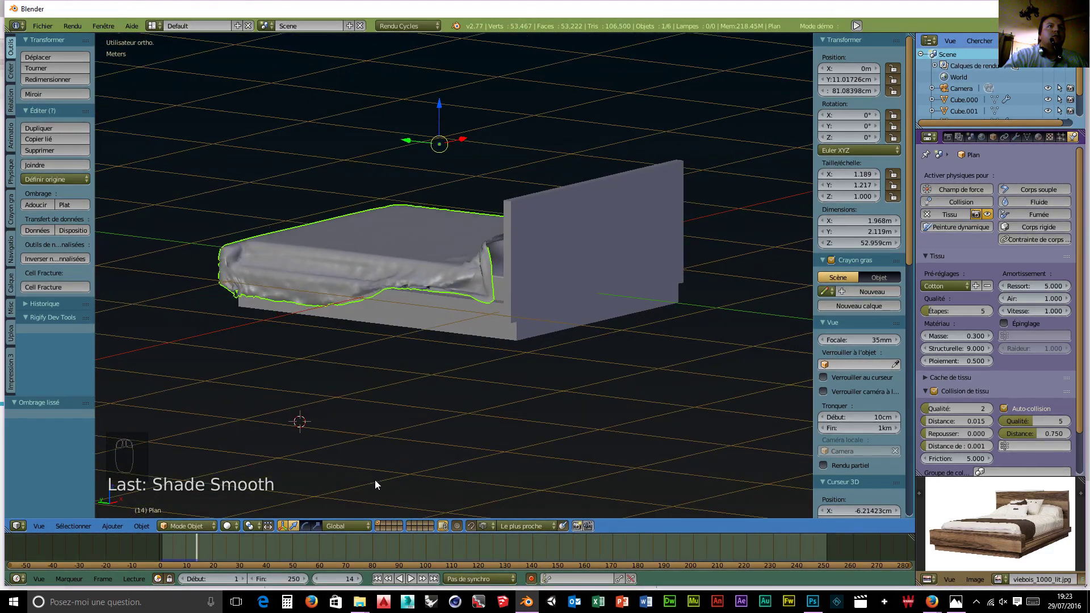
Apply the cloth modifier to the draped sheet and add a Solidify modifier to it.
click(1016, 137)
click(952, 212)
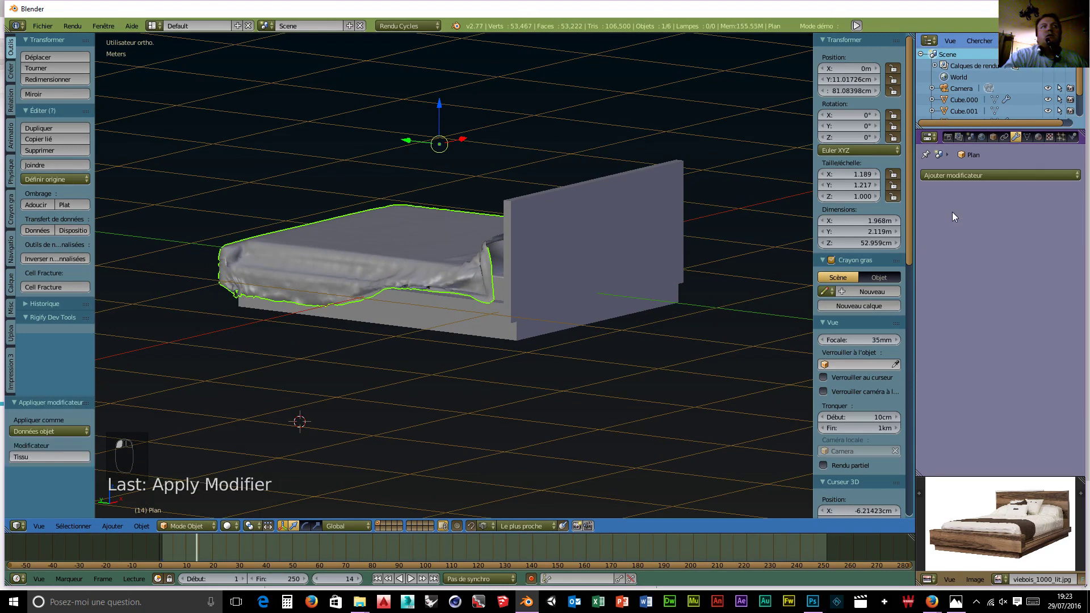
click(975, 175)
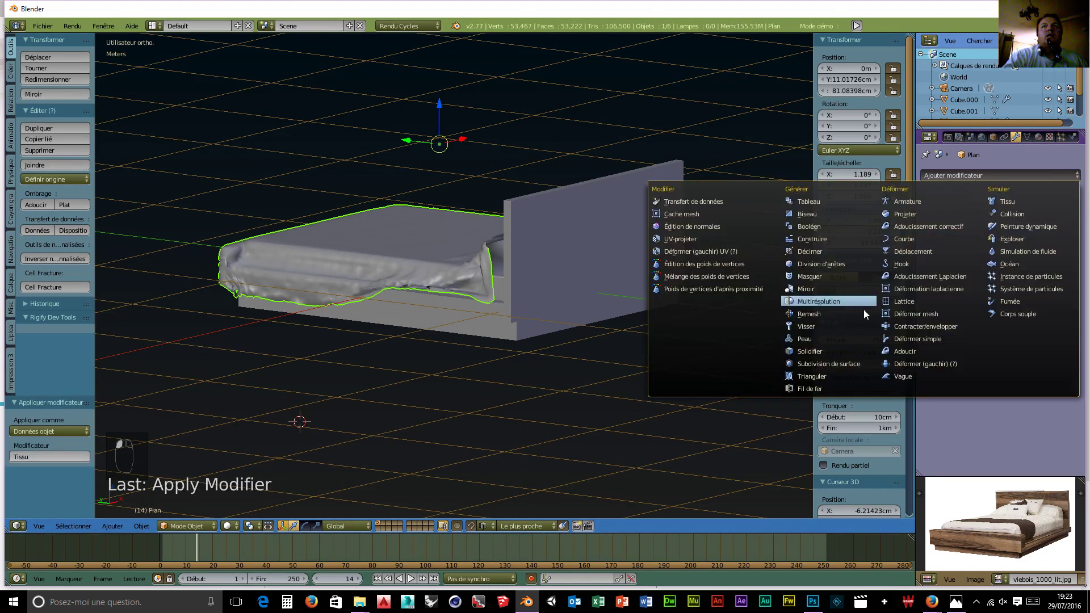
click(814, 350)
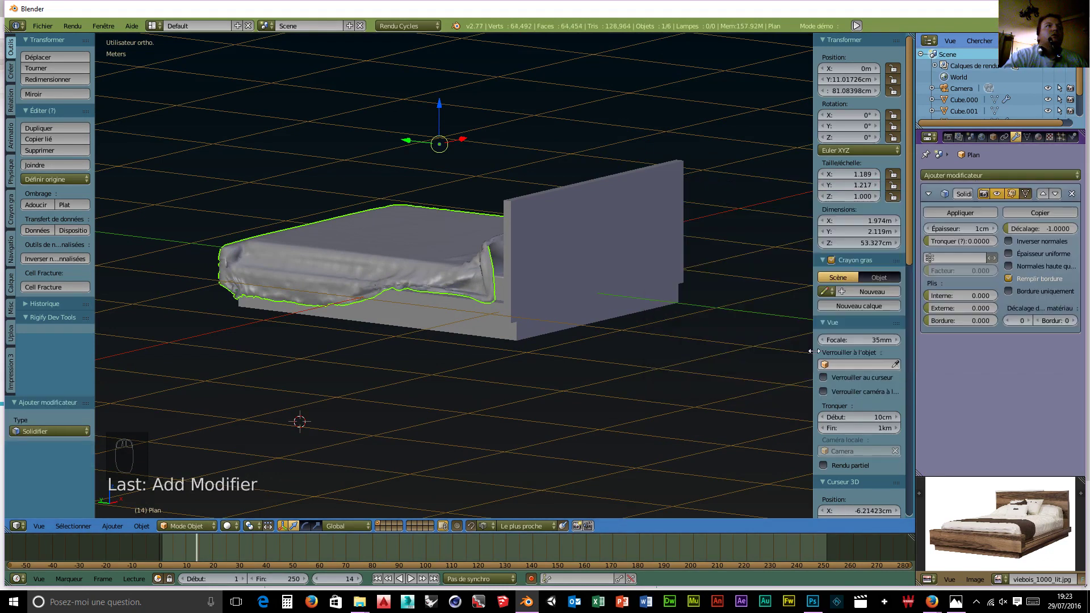
Inspect the sheet's folds near the headboard and set the Solidify thickness to -1.1 cm.
scroll(495, 381, up, 8)
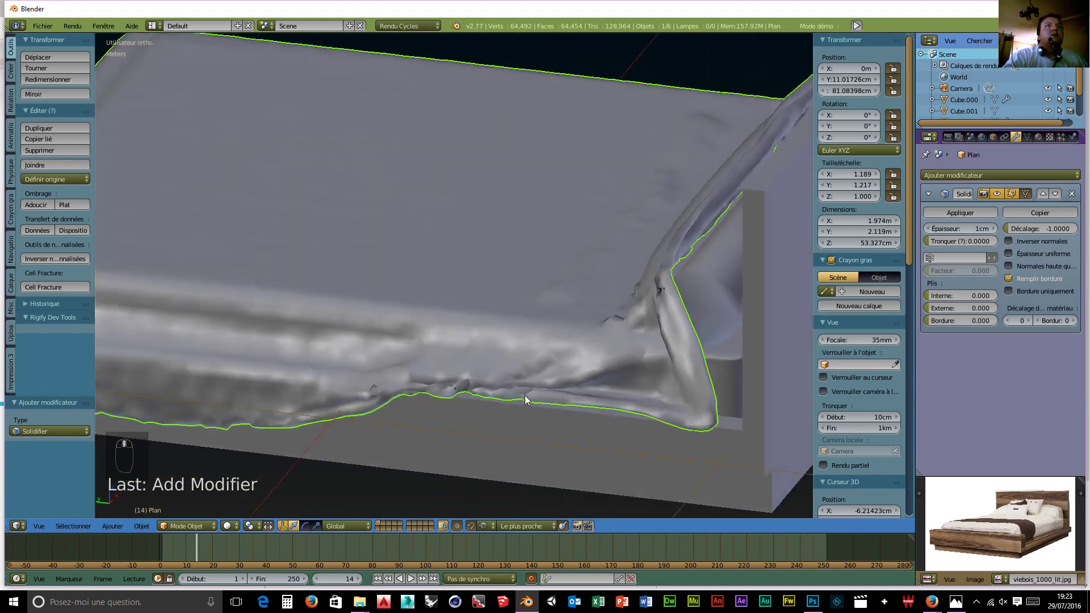
scroll(519, 401, down, 5)
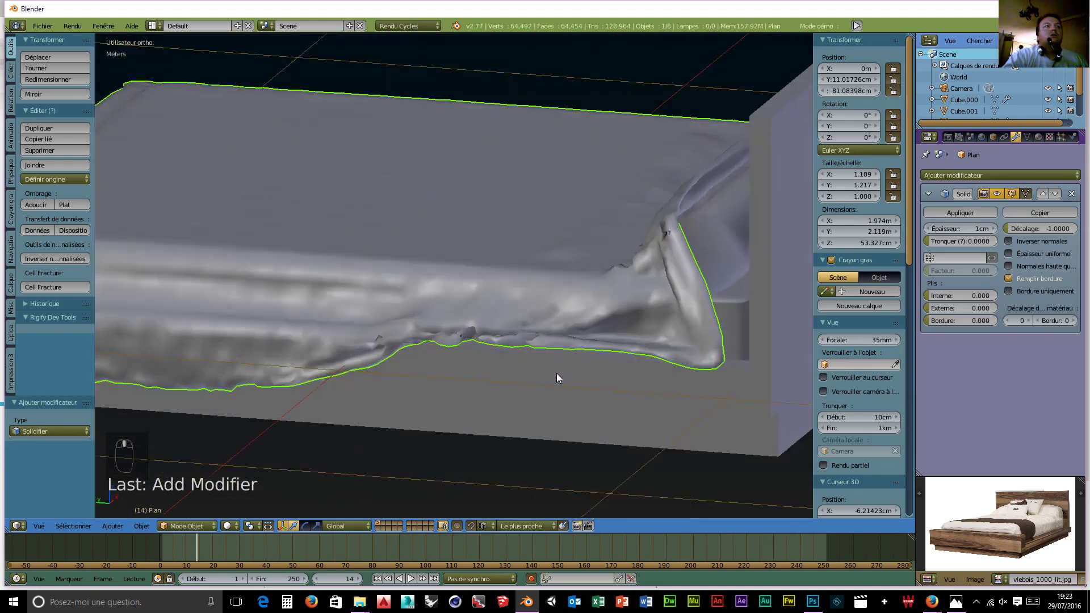
middle_drag(557, 373, 407, 354)
scroll(407, 354, up, 4)
middle_drag(311, 331, 393, 305)
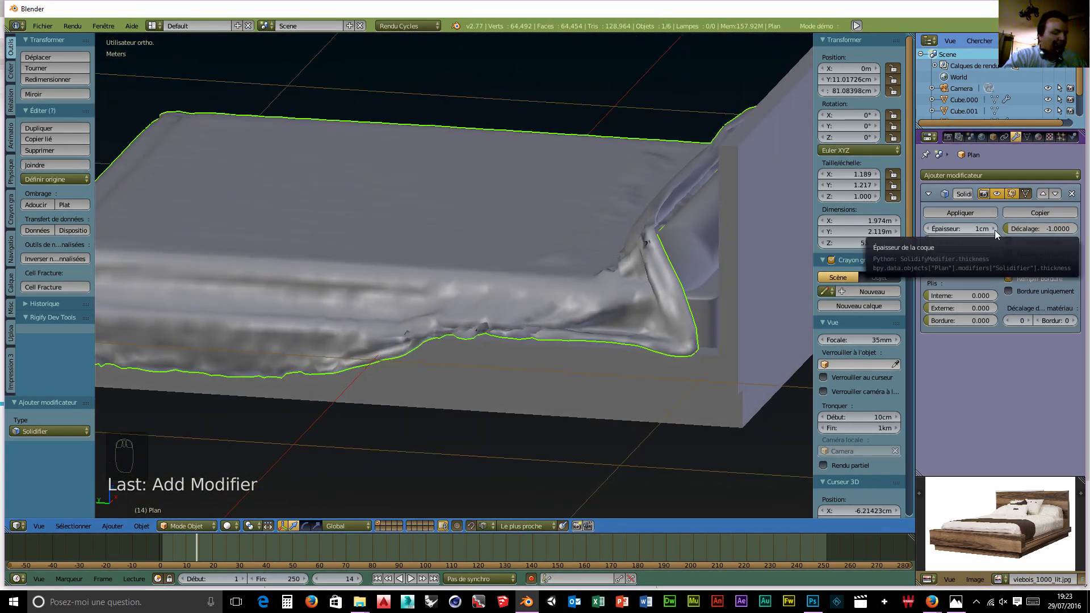
drag(991, 230, 991, 230)
middle_drag(757, 284, 718, 312)
drag(930, 233, 962, 233)
middle_drag(605, 272, 567, 284)
scroll(652, 273, down, 5)
key(KP_5)
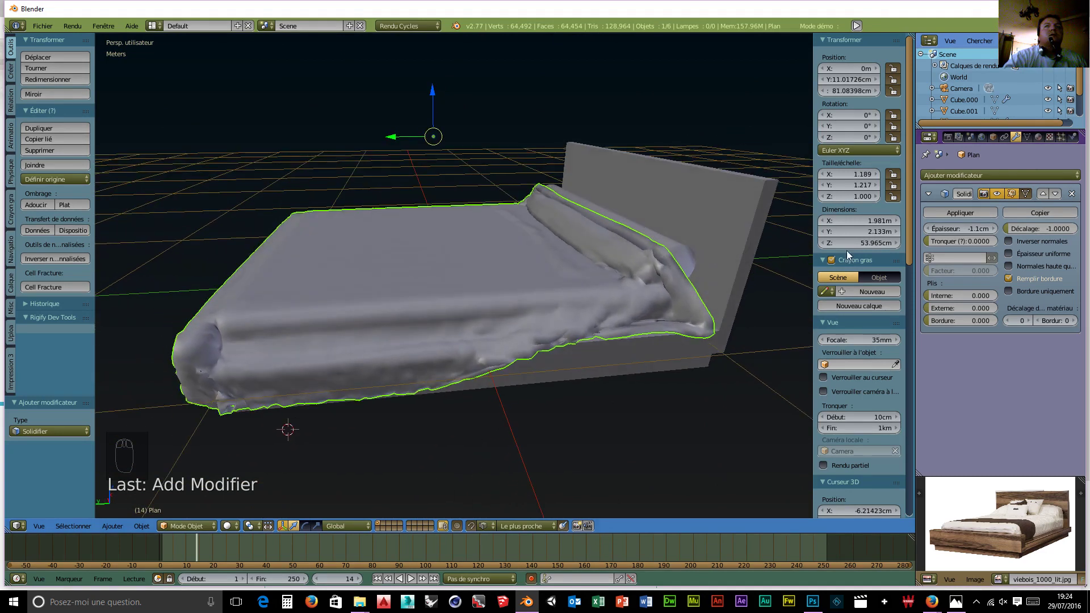
Try a Solidify thickness of 1 cm on the sheet for comparison and restore it to -1.1 cm.
drag(931, 229, 974, 229)
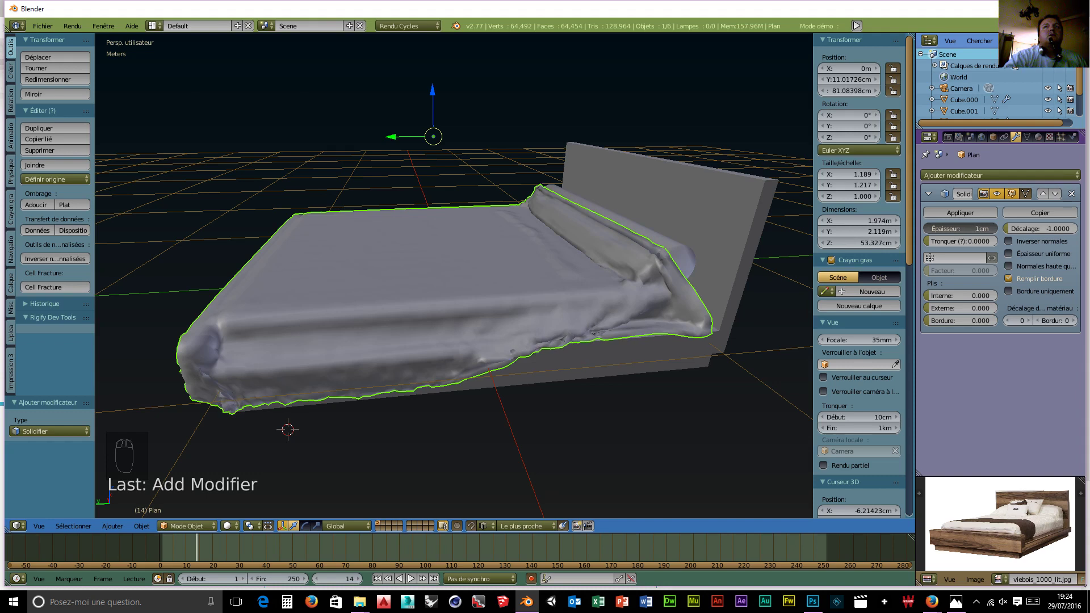
drag(974, 229, 971, 229)
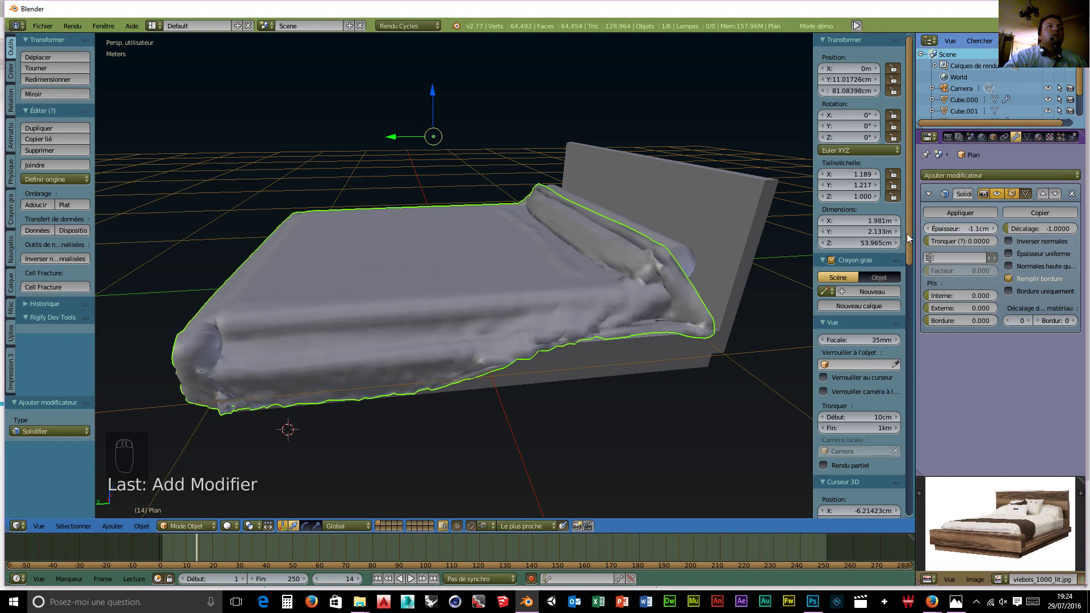
middle_drag(403, 325, 409, 296)
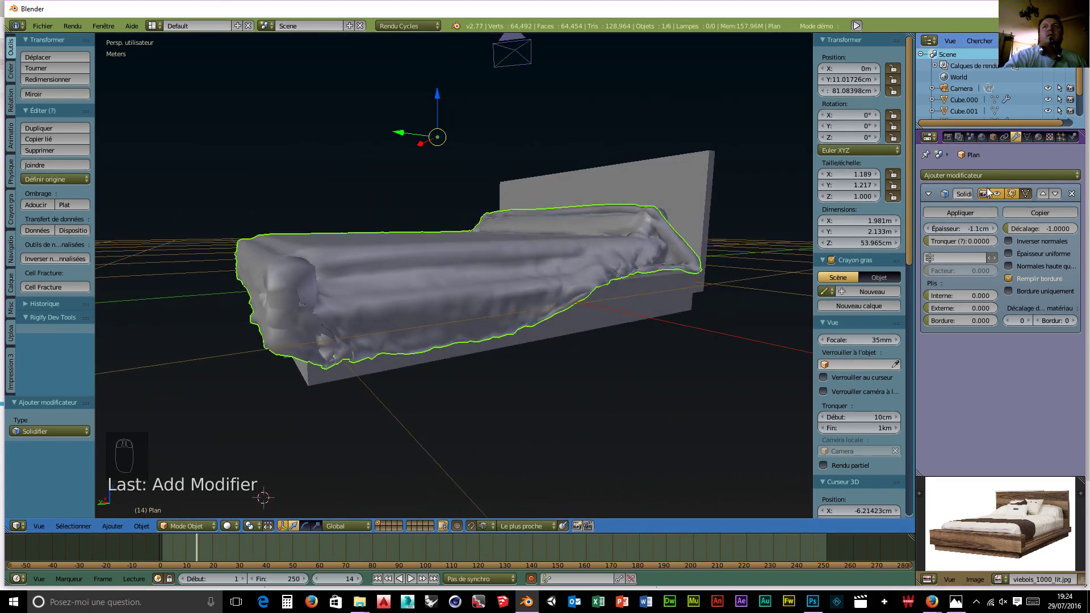
Add a Subdivision Surface modifier to the sheet with view and render levels of 3, and apply both the Solidify and subdivision modifiers.
click(996, 174)
click(824, 374)
middle_drag(653, 374, 536, 349)
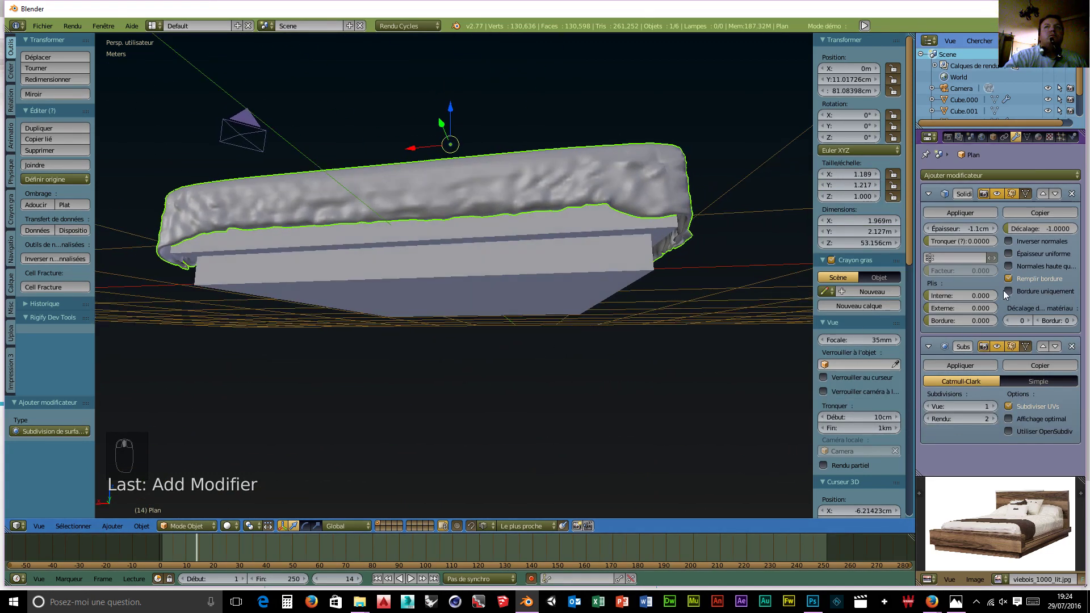
click(994, 406)
click(994, 406)
click(993, 419)
middle_drag(441, 371, 380, 422)
scroll(507, 324, down, 2)
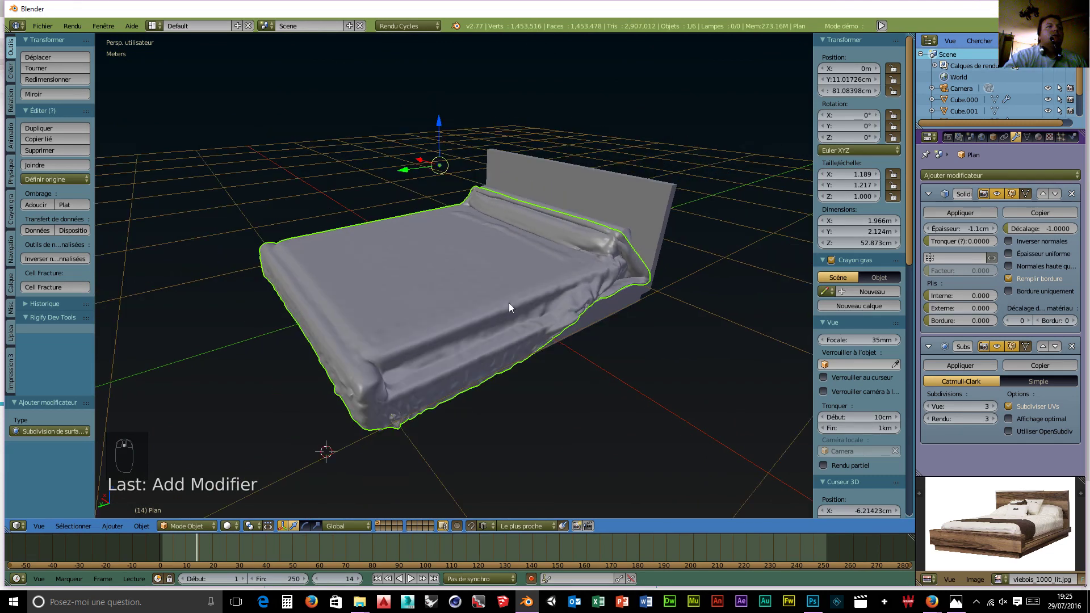
click(972, 209)
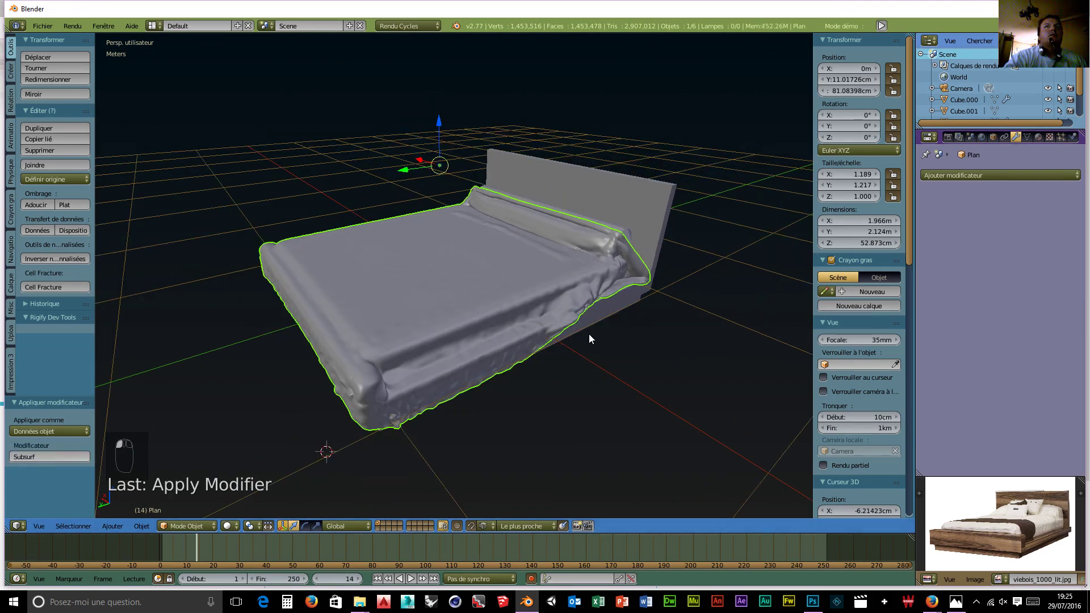
middle_drag(623, 330, 699, 366)
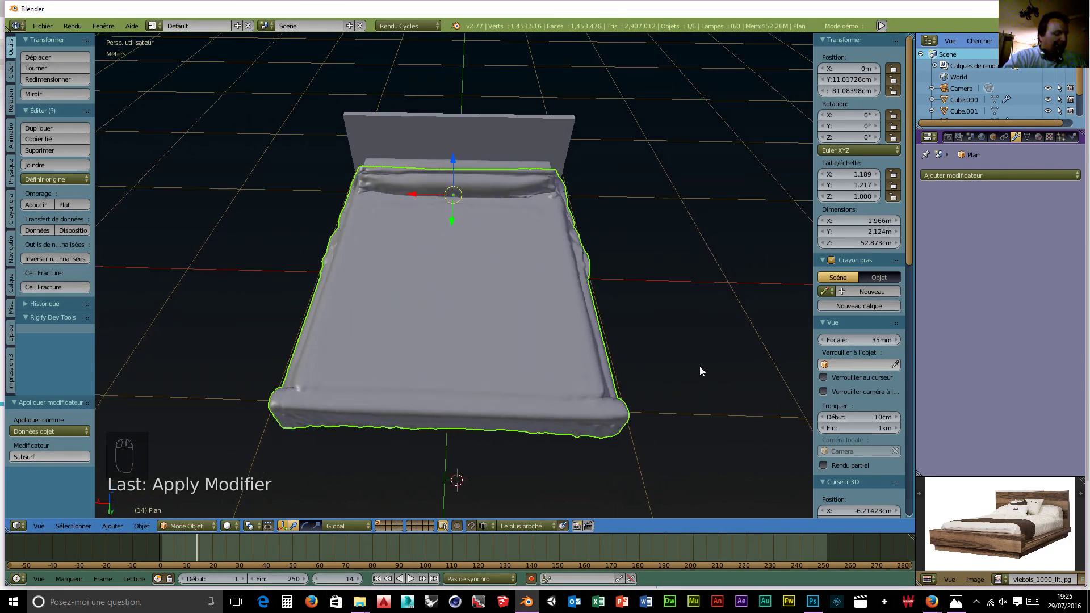
Add a new mesh plane and raise it about 3.47 m on Z so it sits above the bed.
key(shift+a)
mouse_move(467, 267)
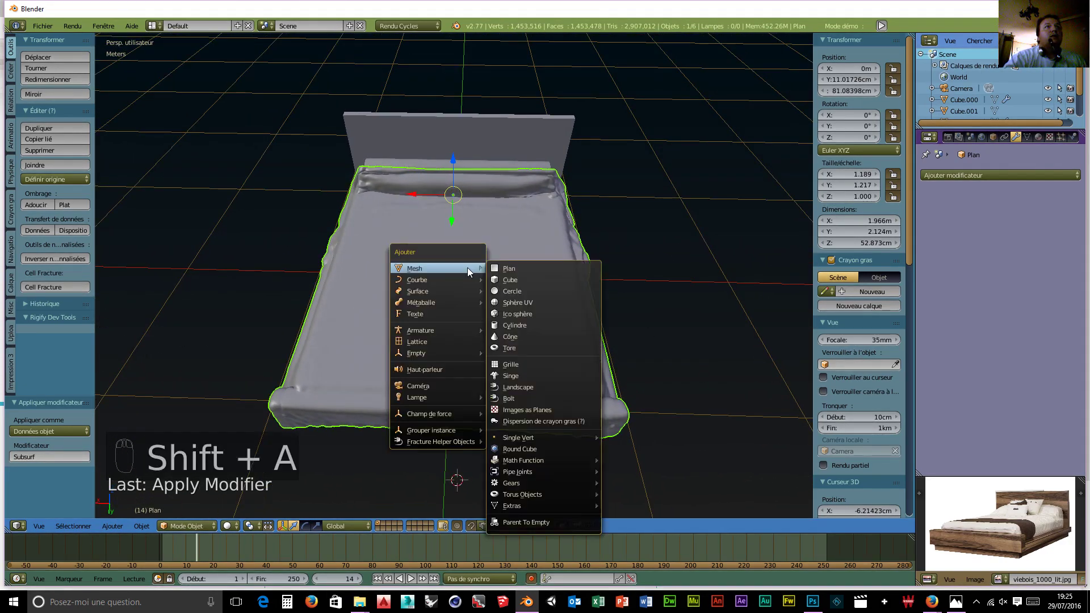
click(521, 268)
scroll(521, 268, down, 3)
scroll(521, 267, down, 2)
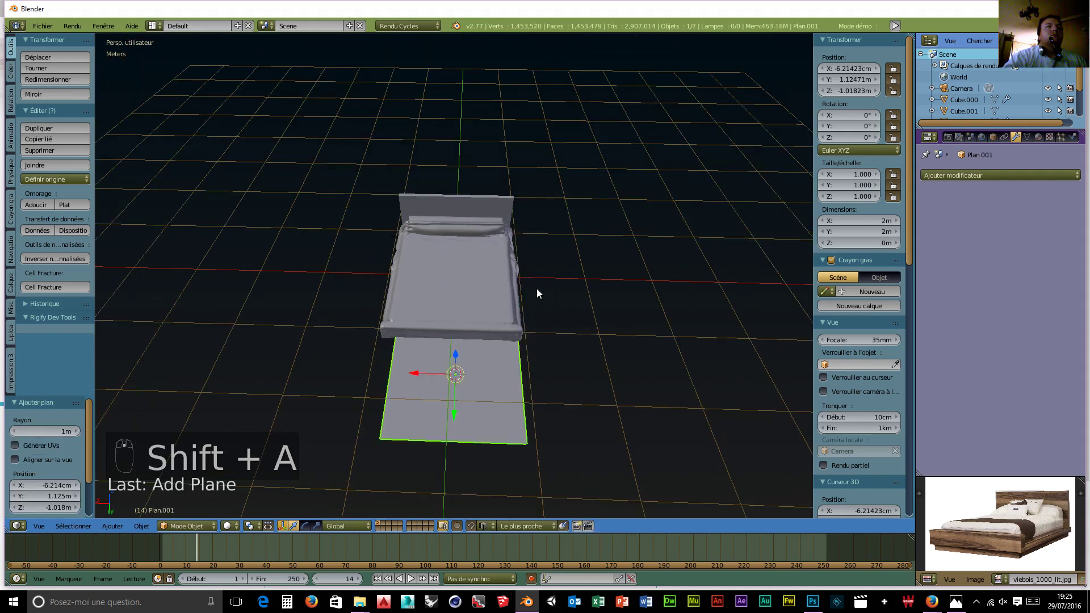
drag(458, 361, 468, 167)
mouse_move(540, 319)
middle_down()
mouse_move(522, 261)
mouse_move(498, 281)
mouse_move(550, 331)
middle_up()
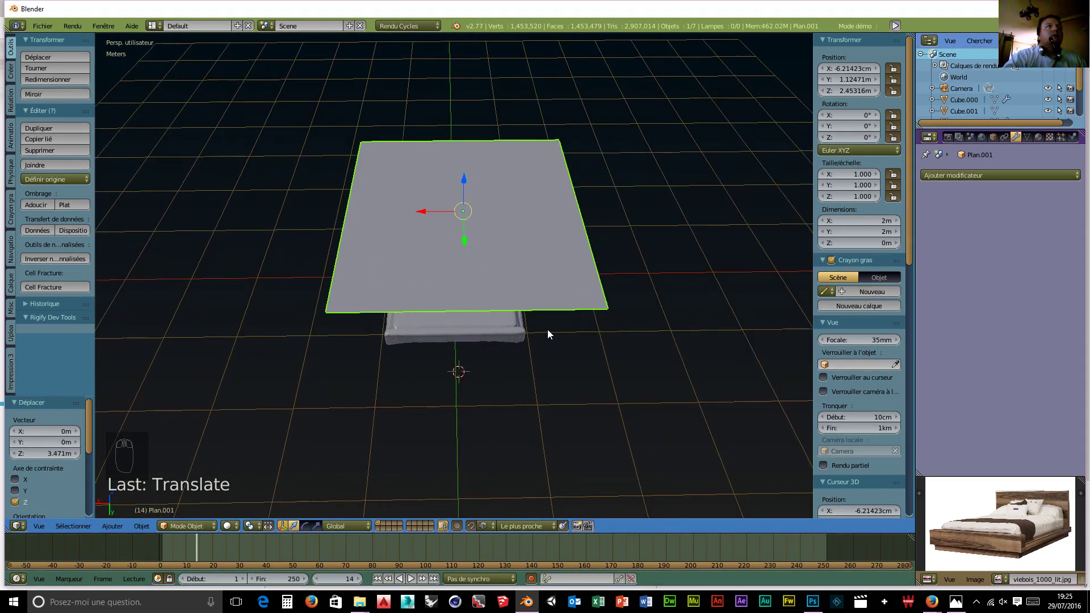
Subdivide the new plane in Edit Mode with 15 cuts.
click(196, 526)
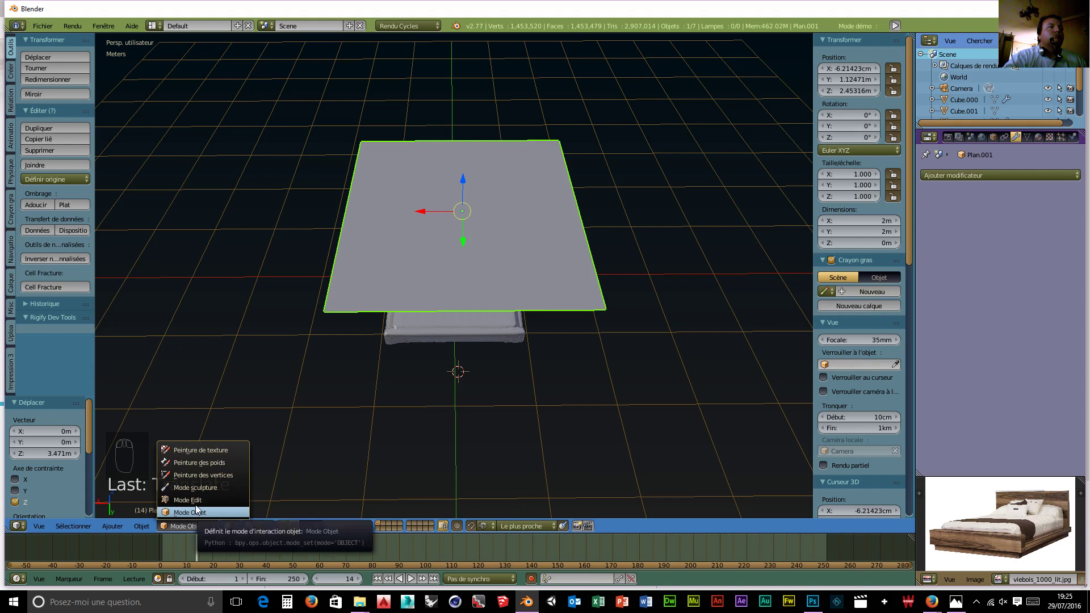
click(190, 499)
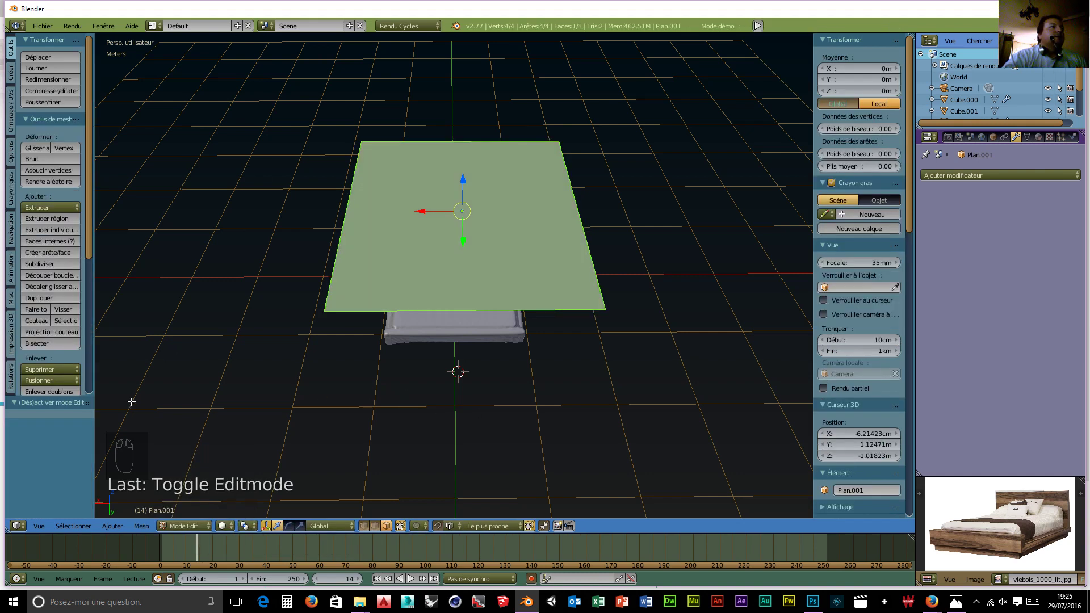
key(w)
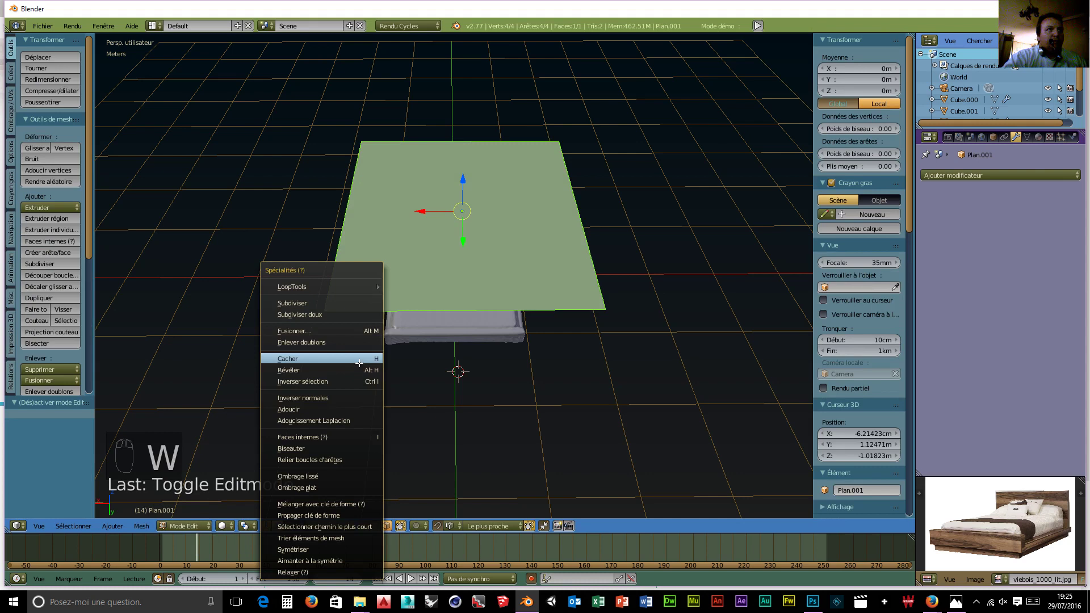
click(301, 303)
click(40, 428)
text(15)
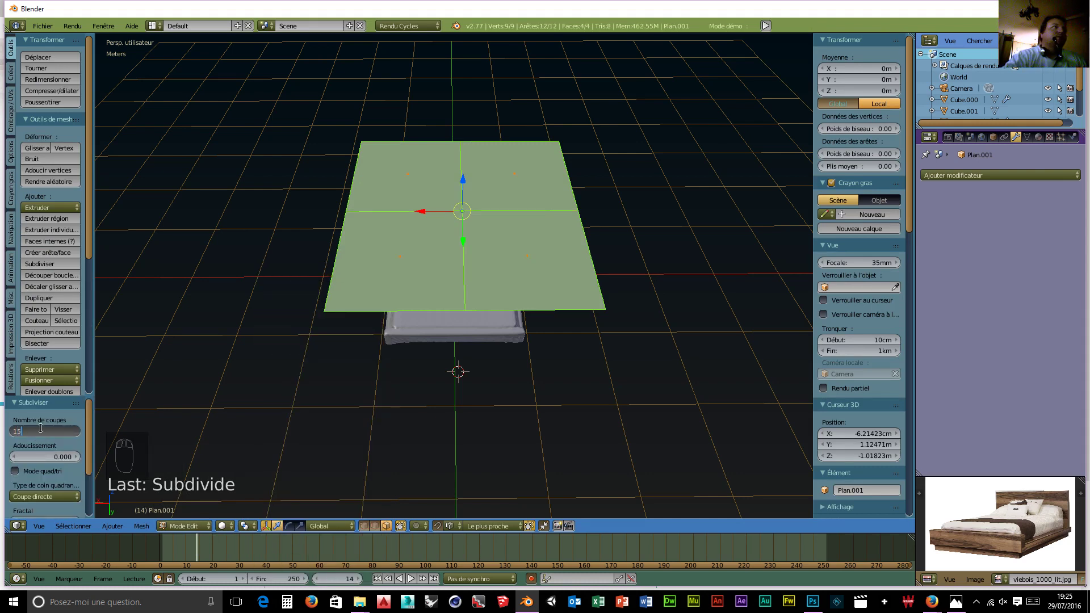
key(Return)
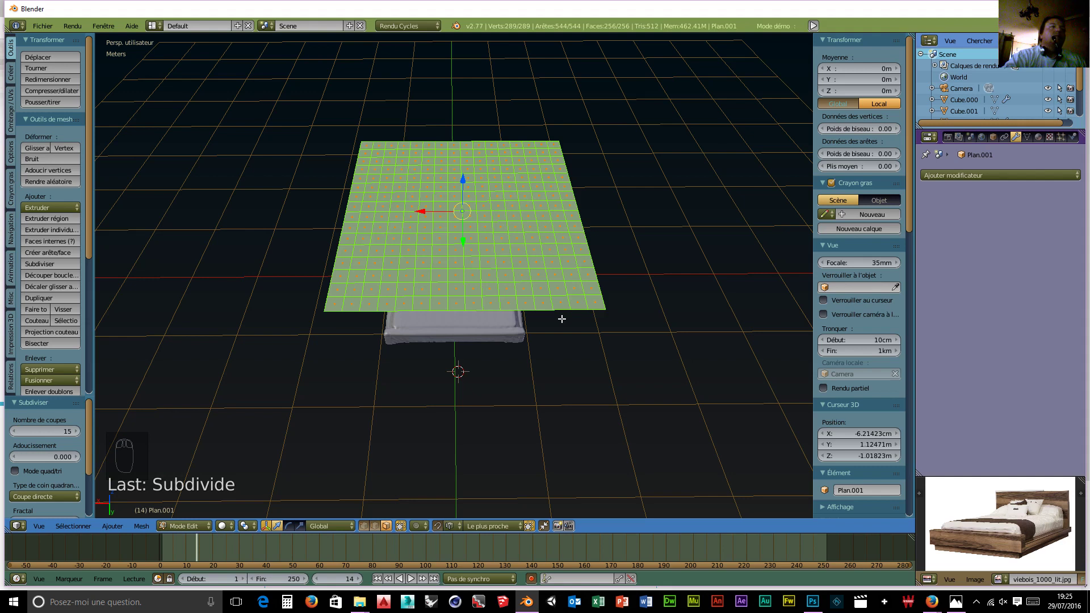
Add a Subdivision Surface modifier with view level 2 to the new plane and apply it in Object Mode.
click(979, 175)
click(820, 363)
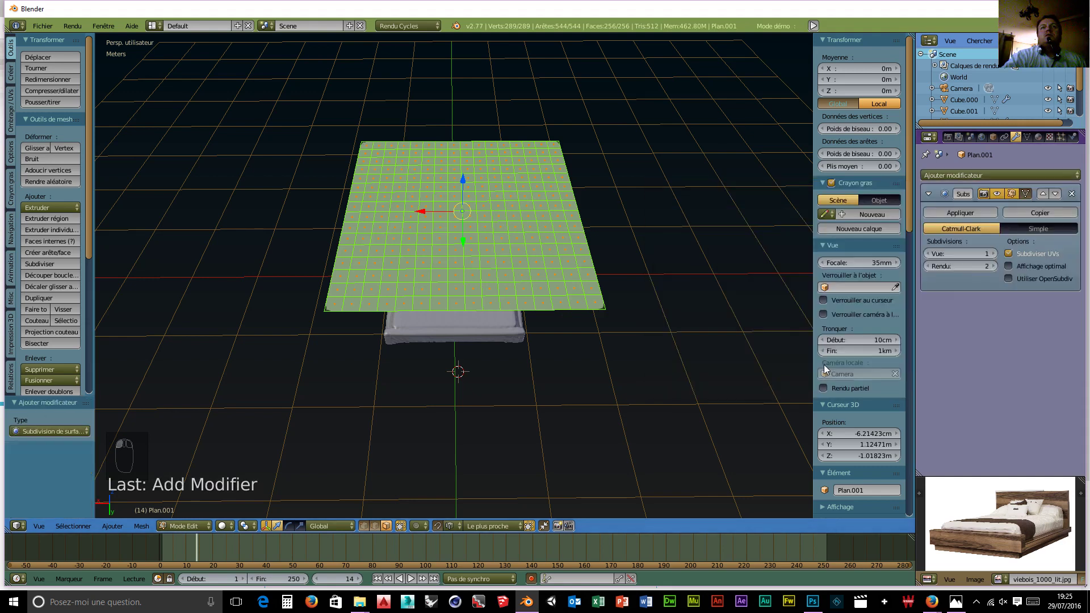
click(962, 213)
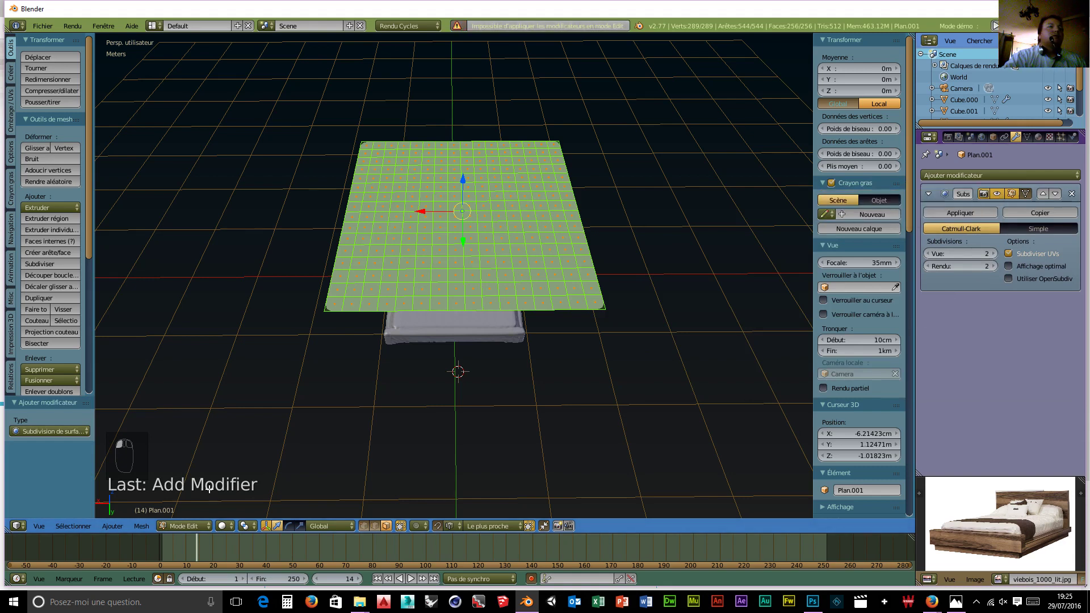
click(187, 525)
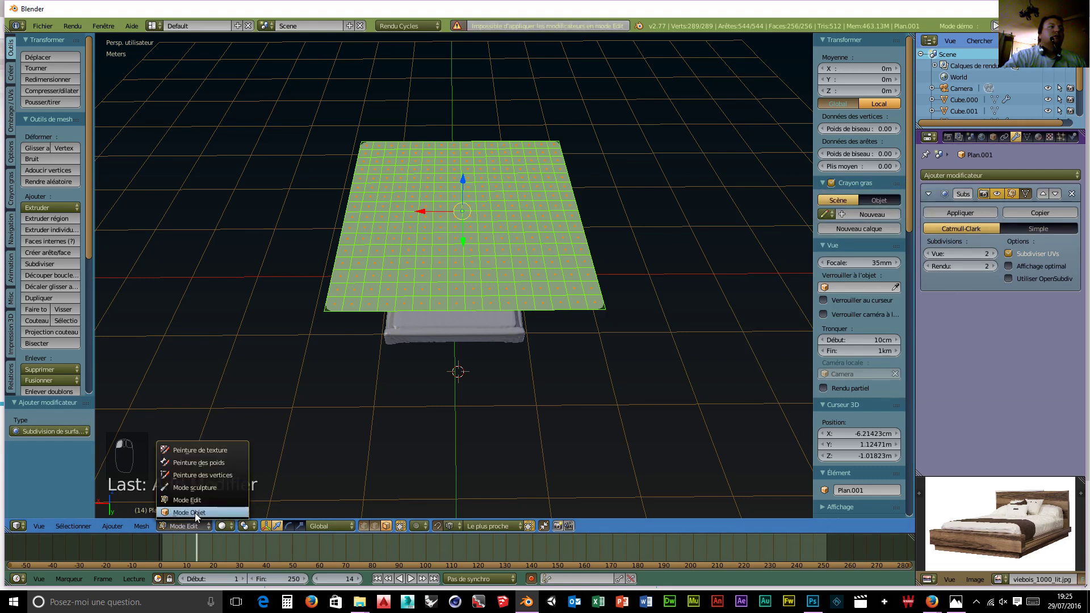
click(195, 510)
click(963, 216)
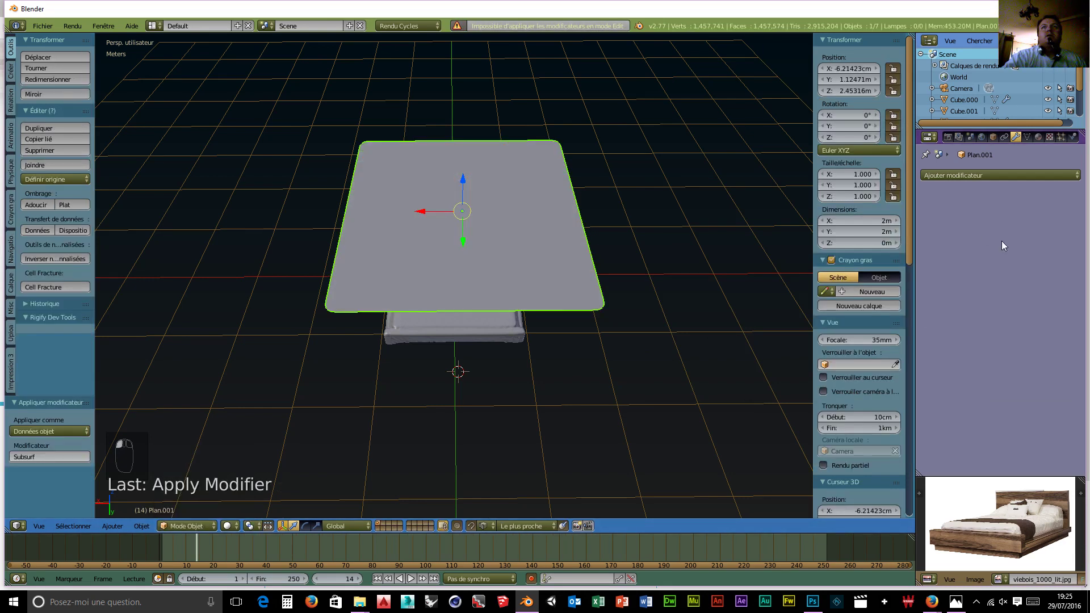
Add a Solidify modifier with a thickness of 1 cm to the new plane and apply it.
click(999, 176)
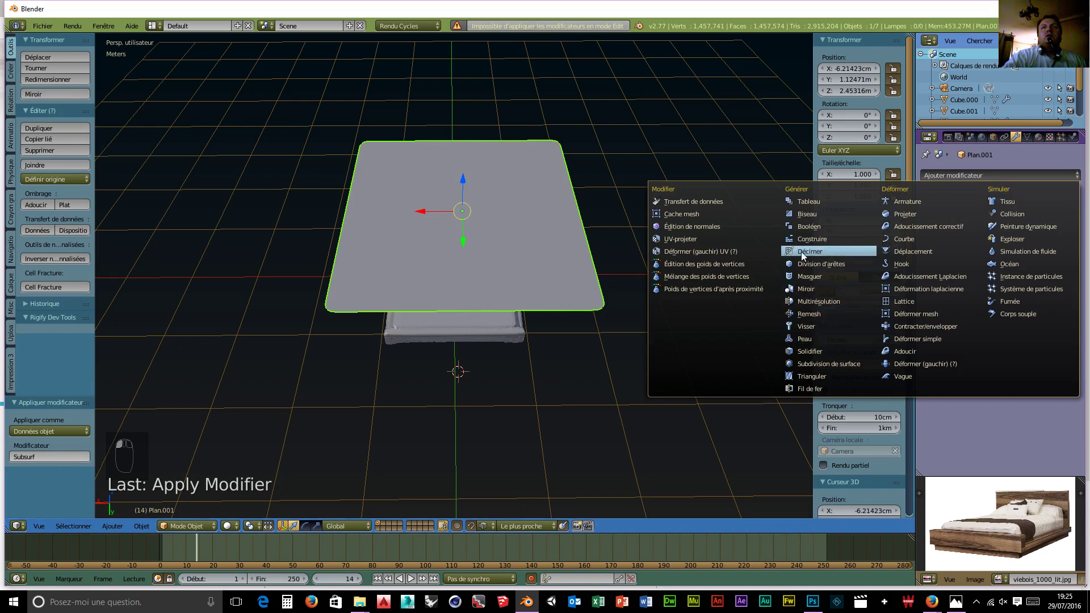
click(817, 350)
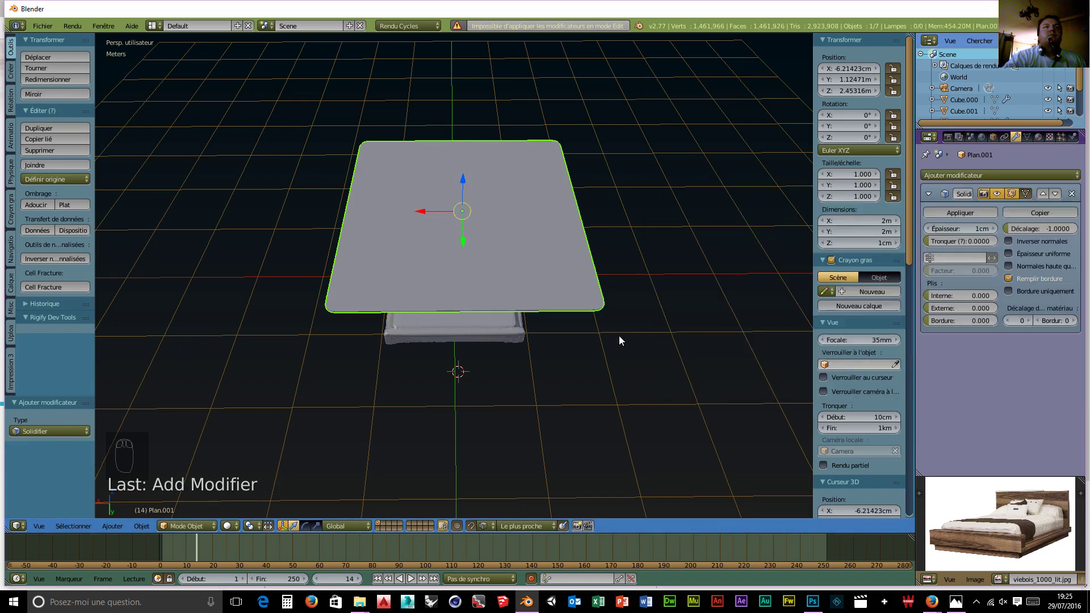
click(968, 213)
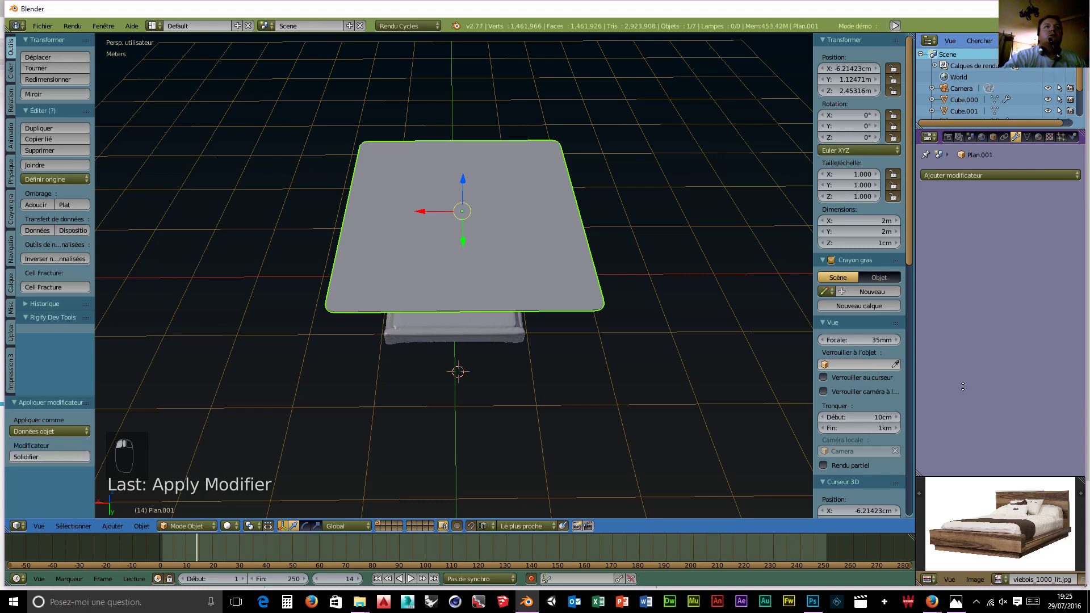
Add Cloth physics to the new thickened plane and enable self-collision with a quality of 5.
middle_drag(625, 377, 591, 363)
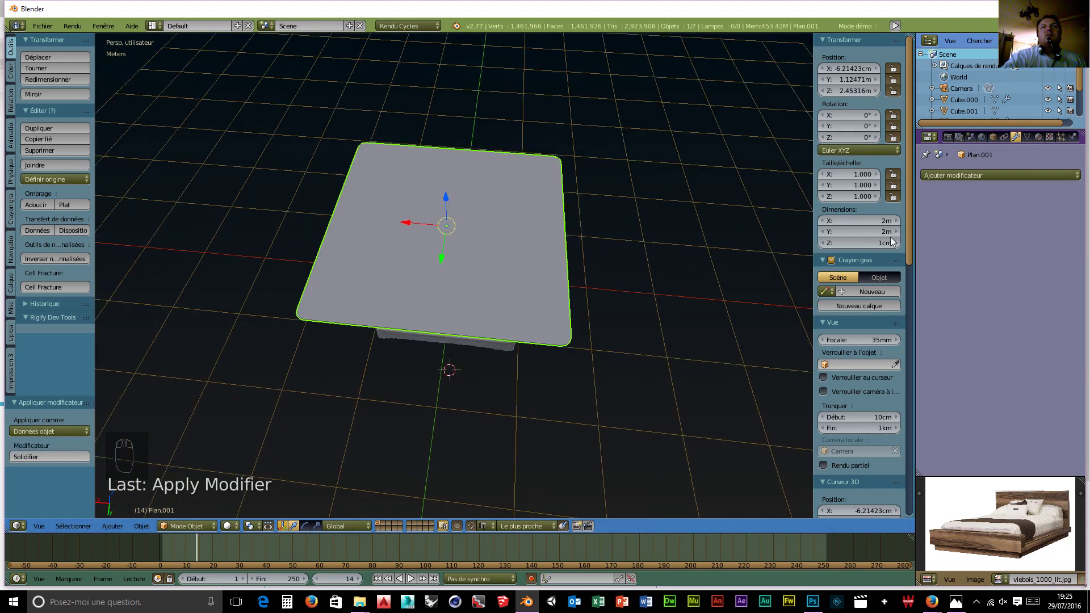
click(1073, 136)
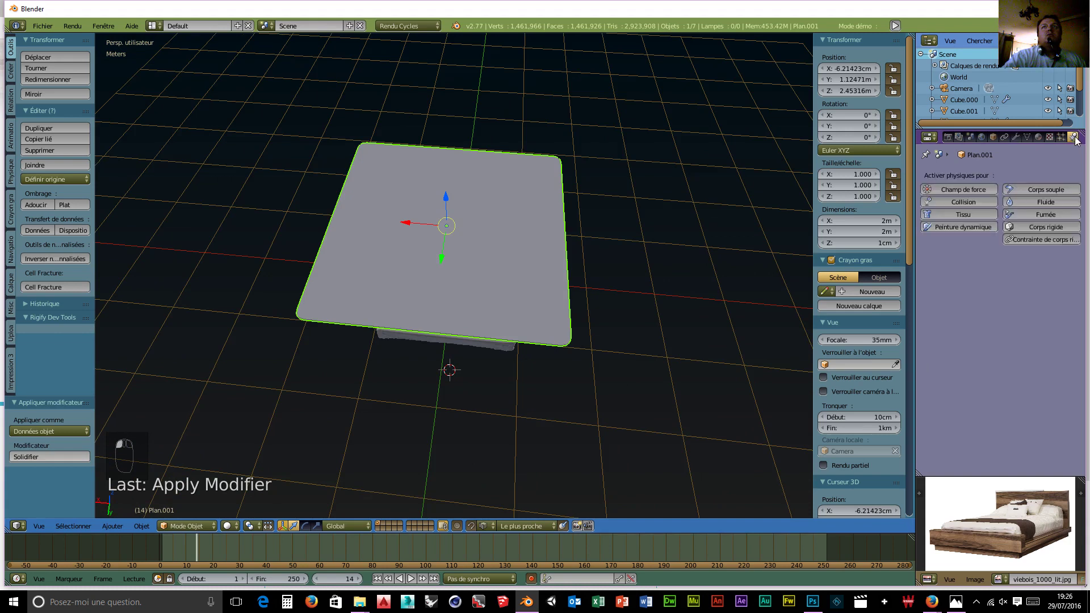
click(963, 214)
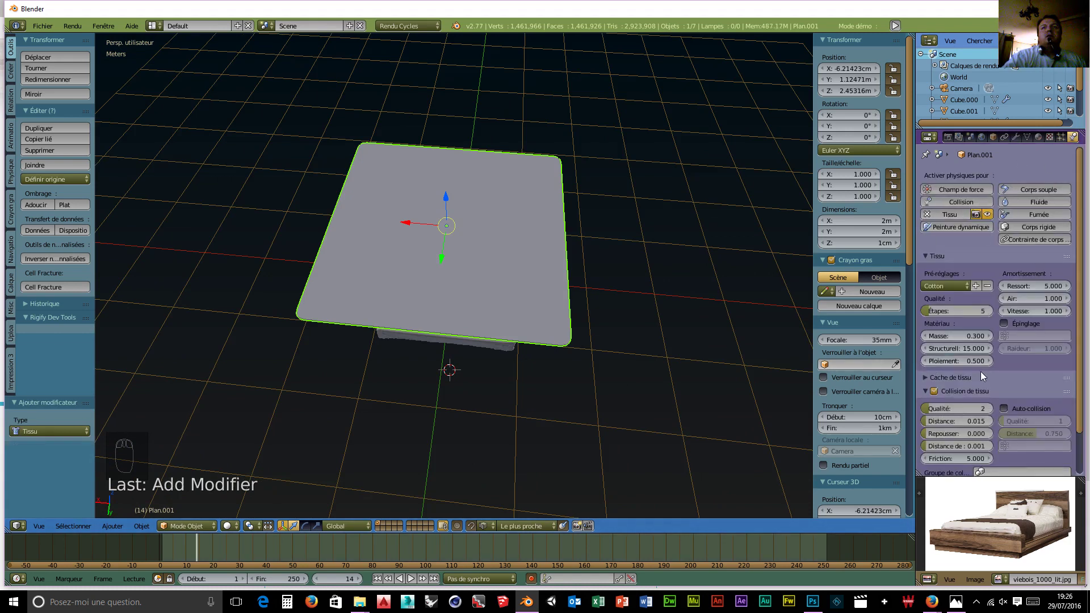
scroll(978, 375, down, 2)
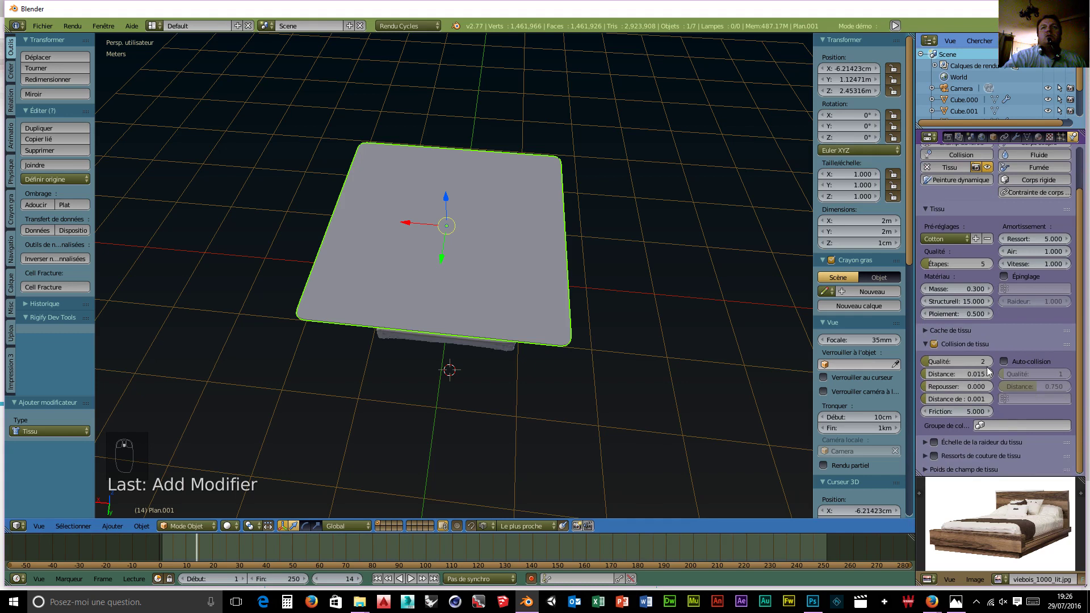
click(1004, 361)
click(1059, 375)
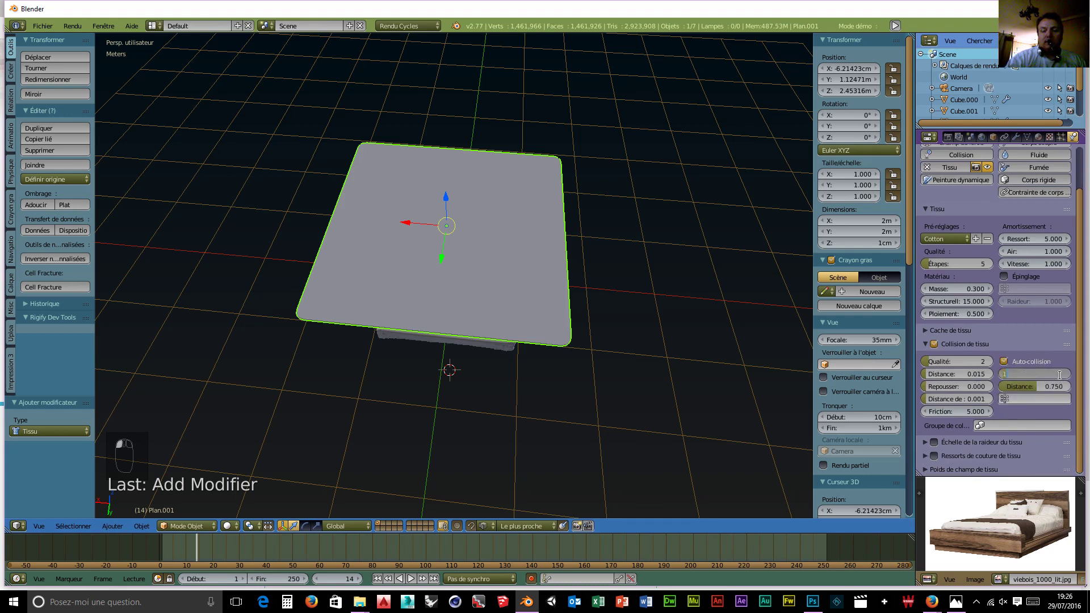
Set the cloth's structural stiffness to 45.
double_click(964, 299)
text(454)
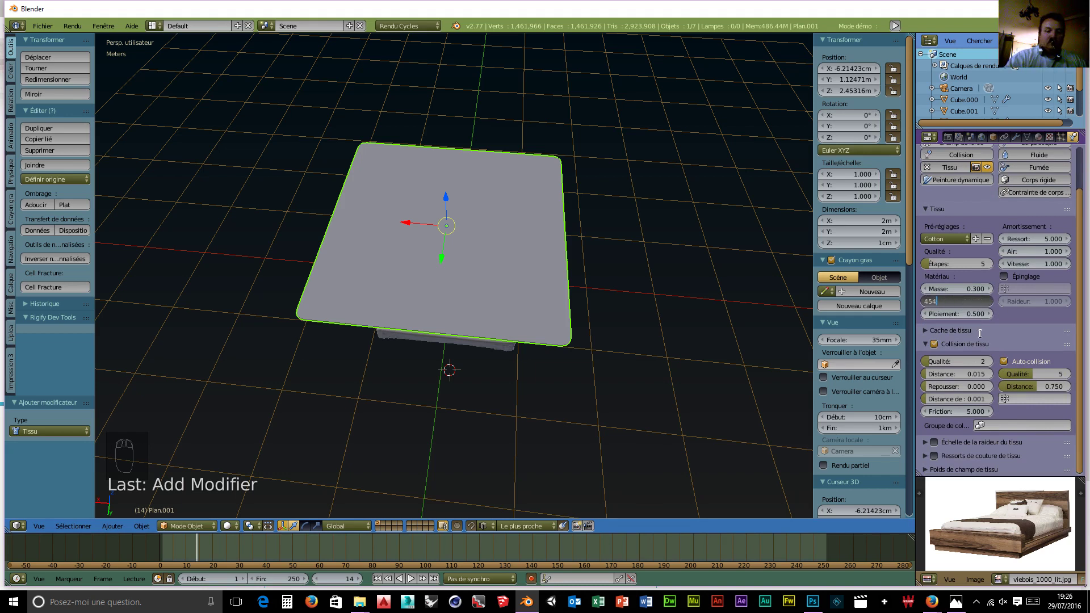
key(BackSpace)
key(Return)
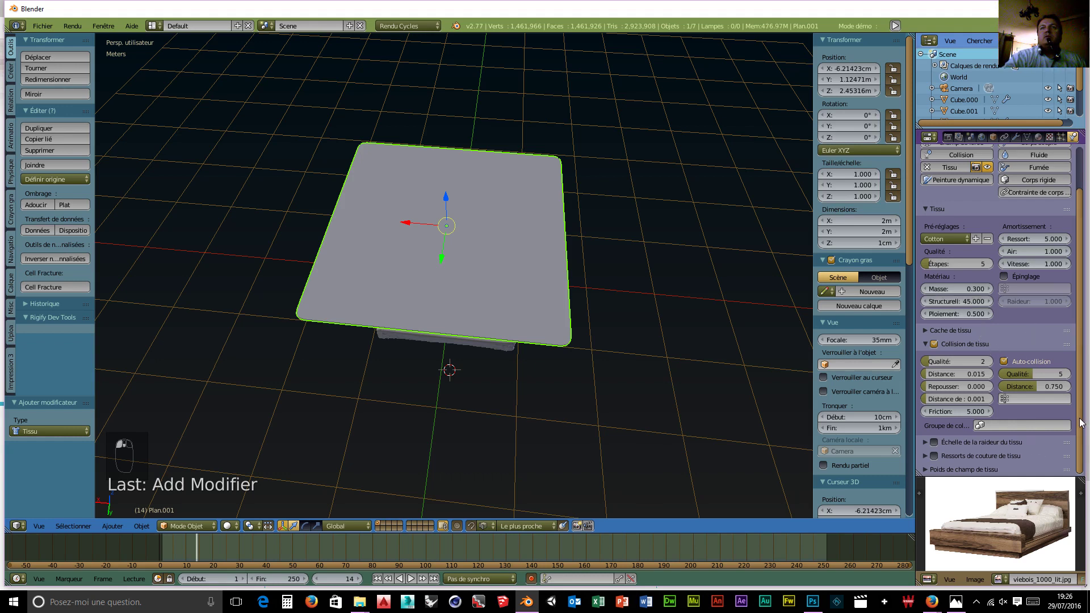
Set the gravity weight to 0 in the cloth's field weights.
drag(1079, 428, 1078, 427)
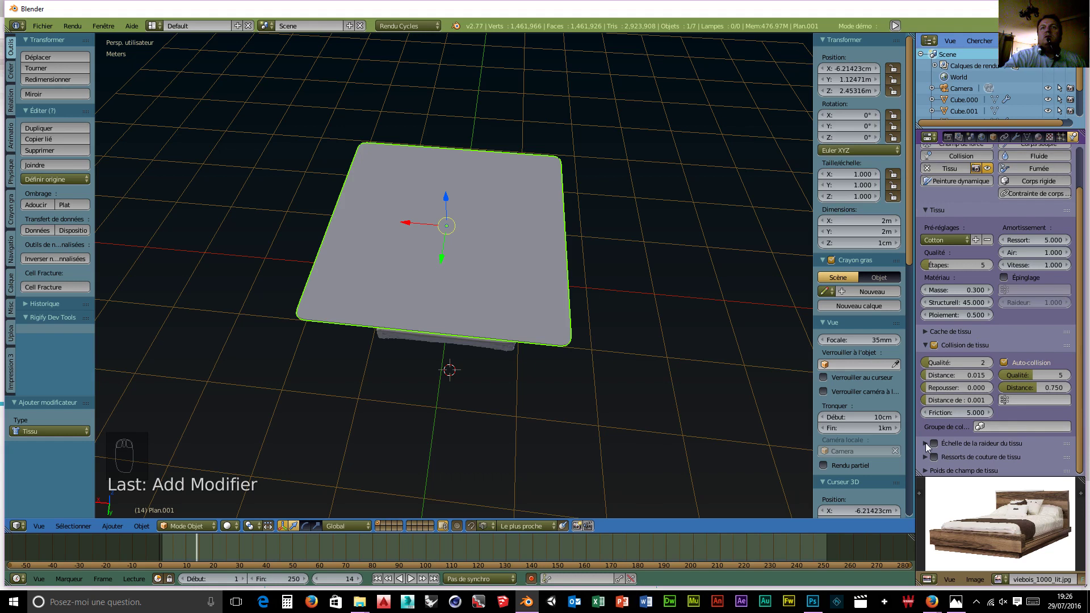
click(923, 333)
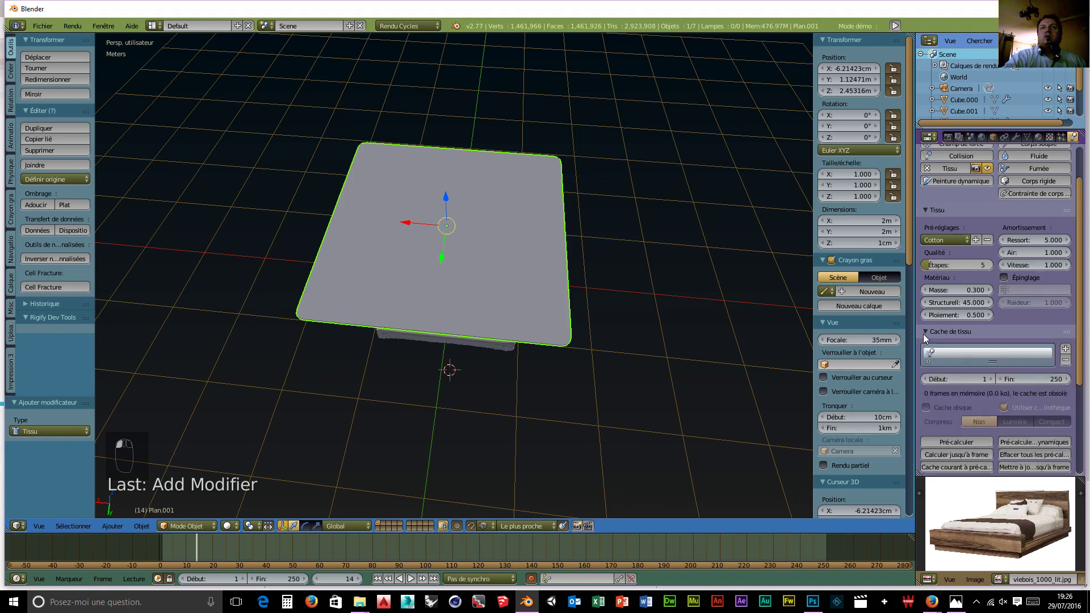
click(923, 333)
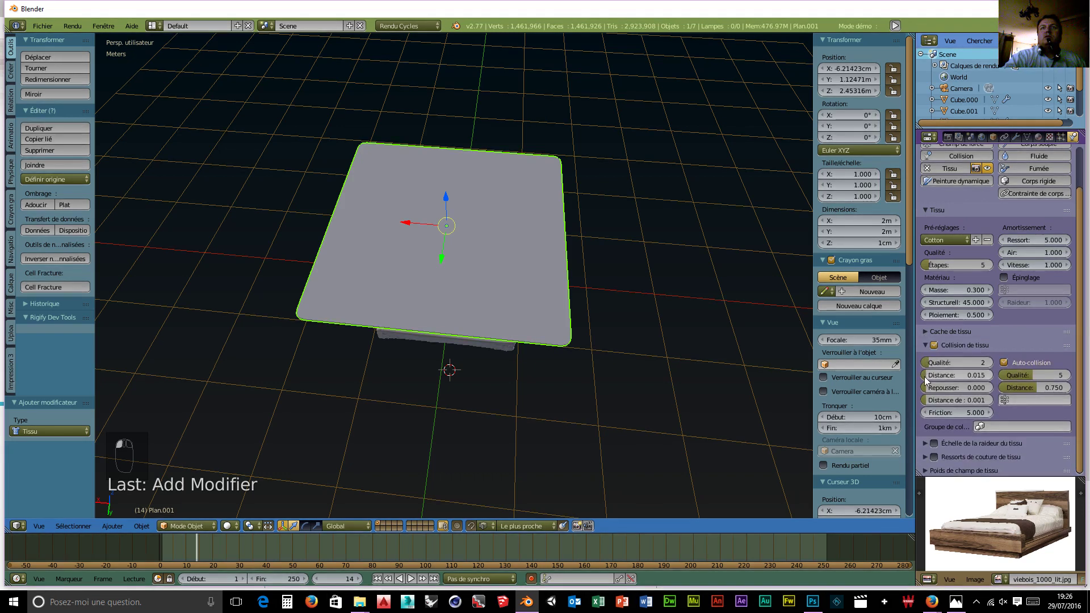
click(923, 442)
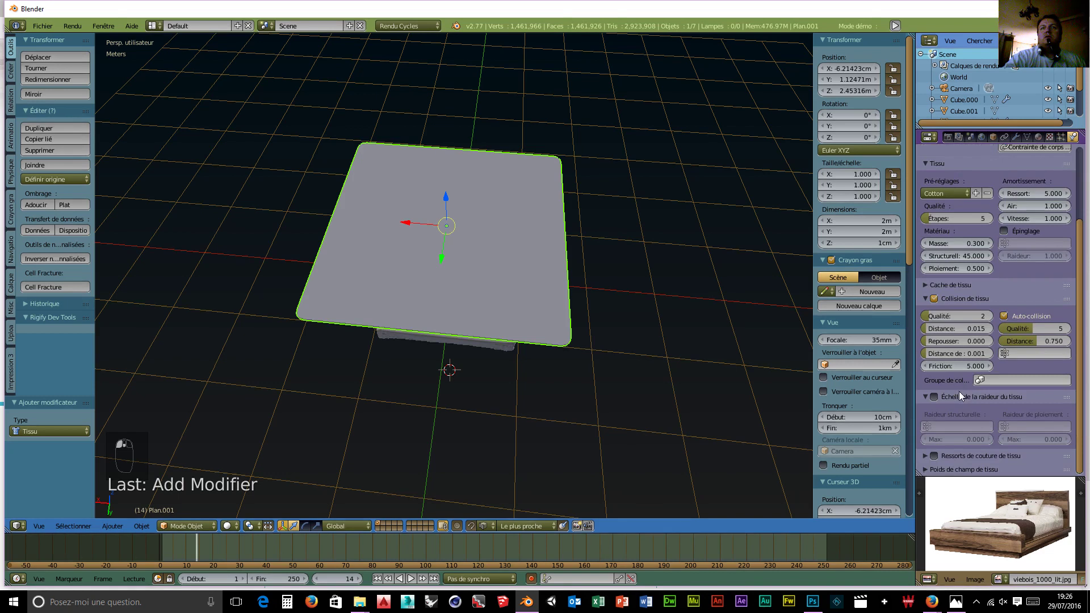
click(925, 469)
scroll(998, 391, down, 5)
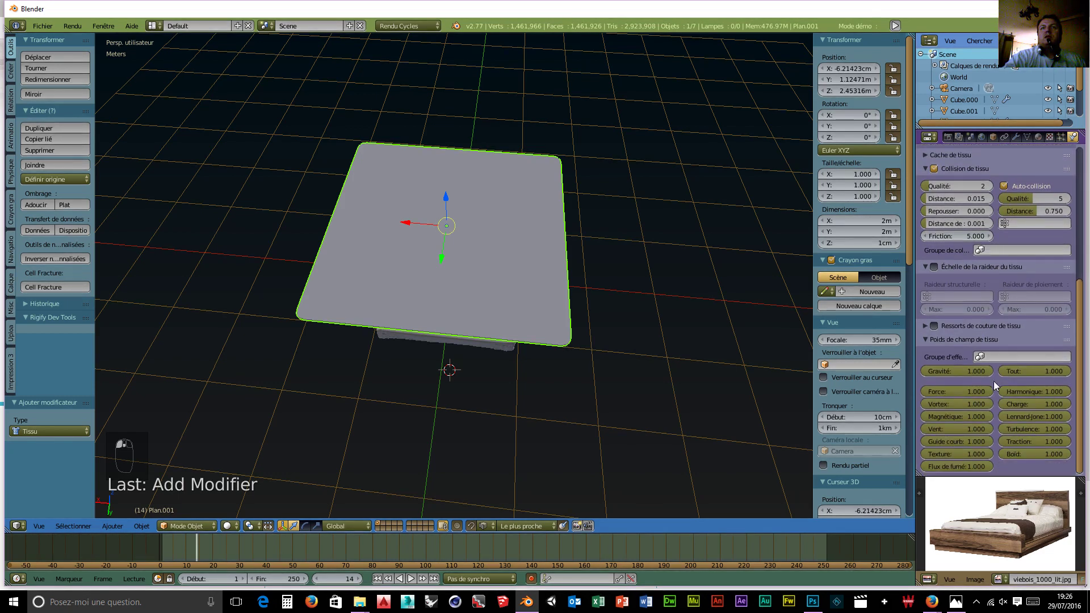
click(944, 371)
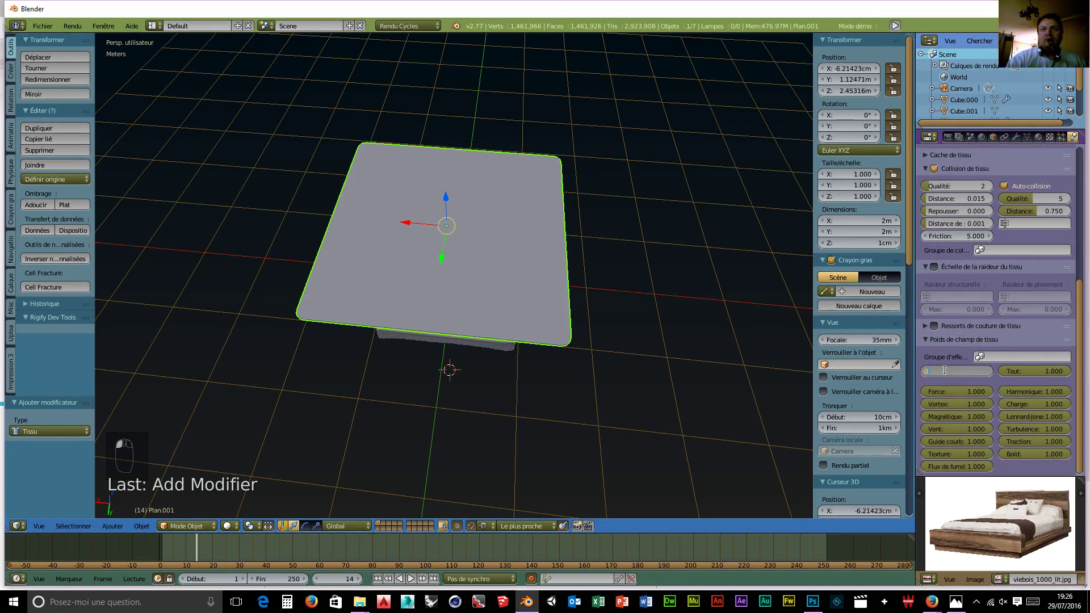
text(0)
key(Return)
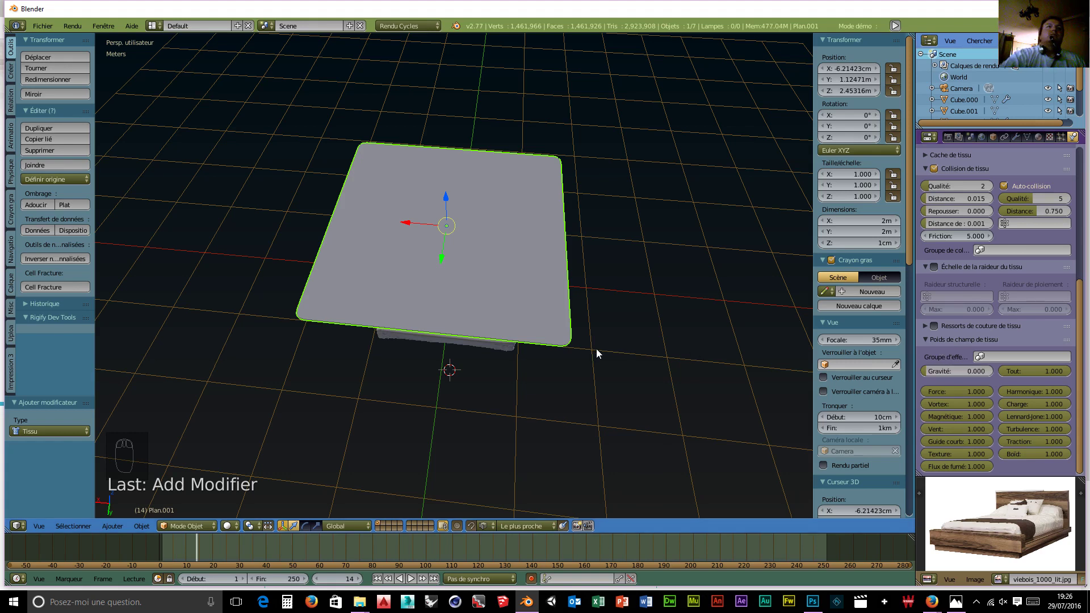
Play the animation from the current frame to check how the cloth behaves, and stop it at frame 130.
scroll(596, 347, down, 4)
middle_drag(591, 347, 595, 323)
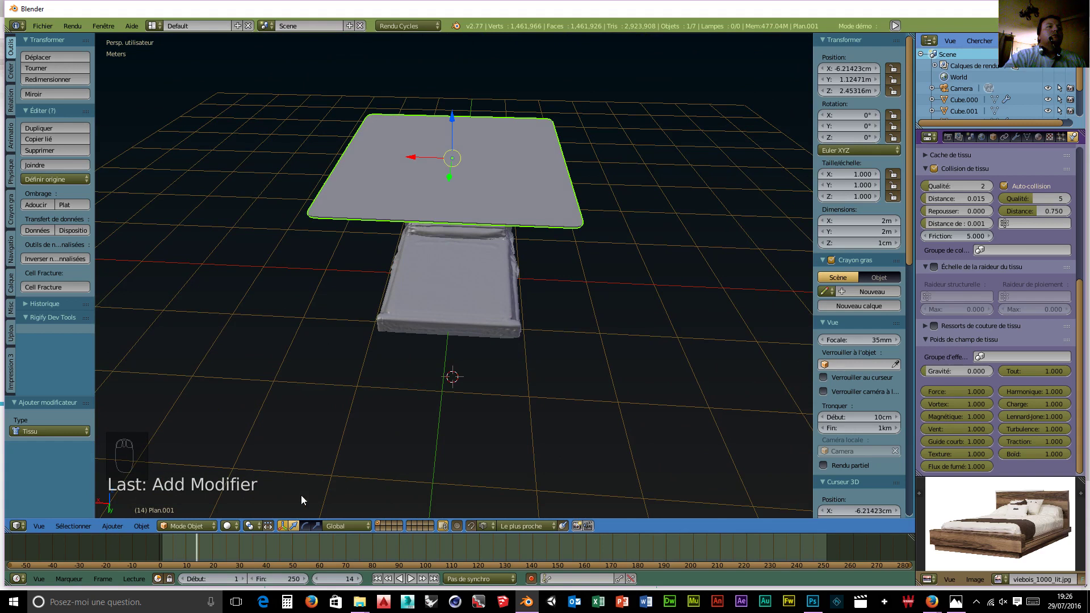
click(411, 579)
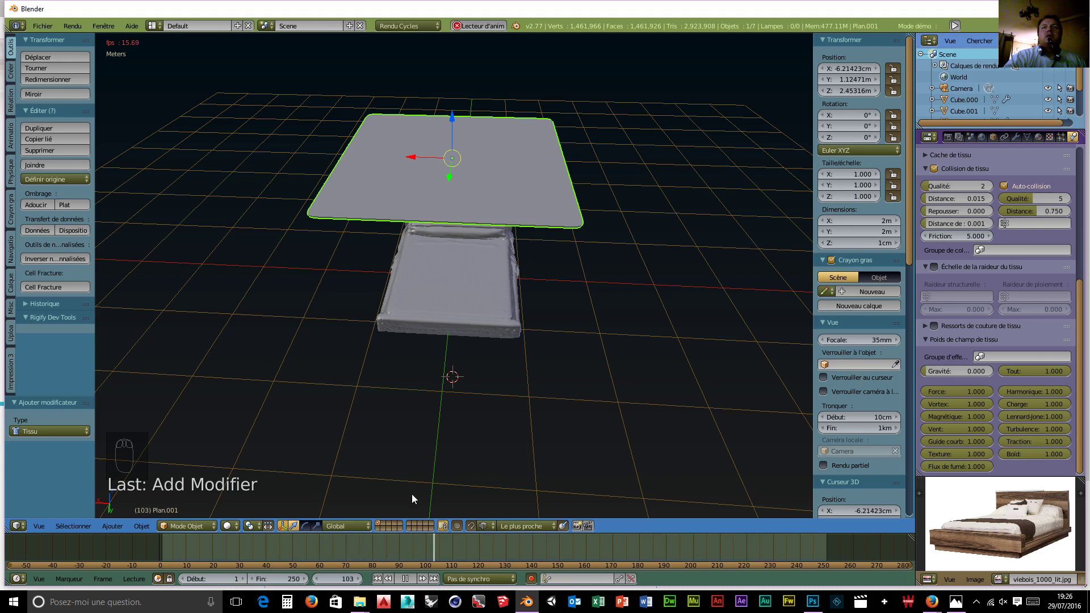
click(406, 579)
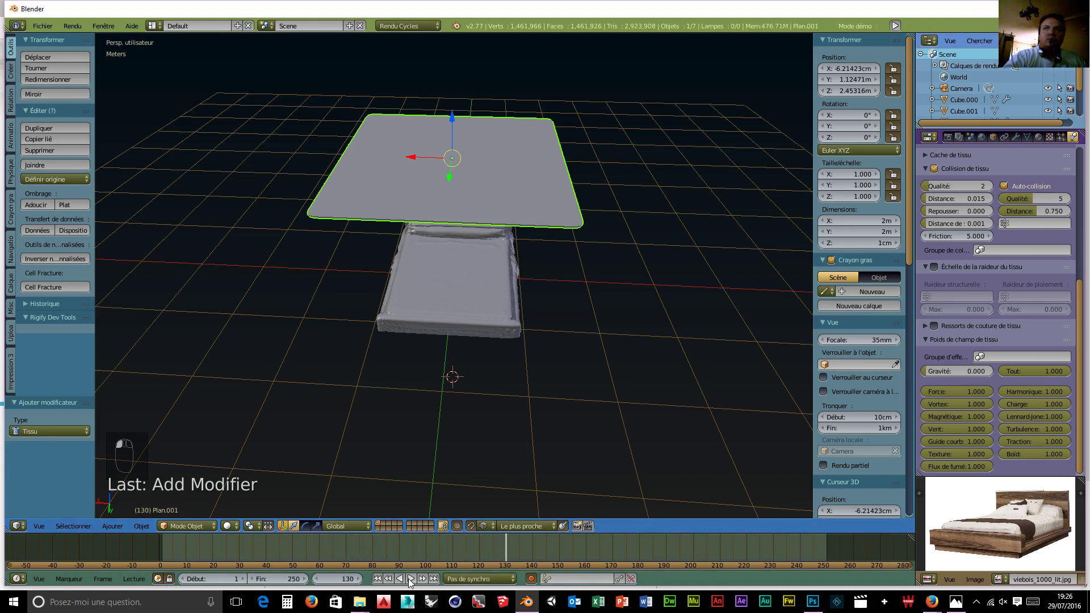
Raise the cloth's self-collision distance to 0.834, keeping the Cotton preset.
scroll(965, 284, up, 4)
scroll(965, 288, up, 2)
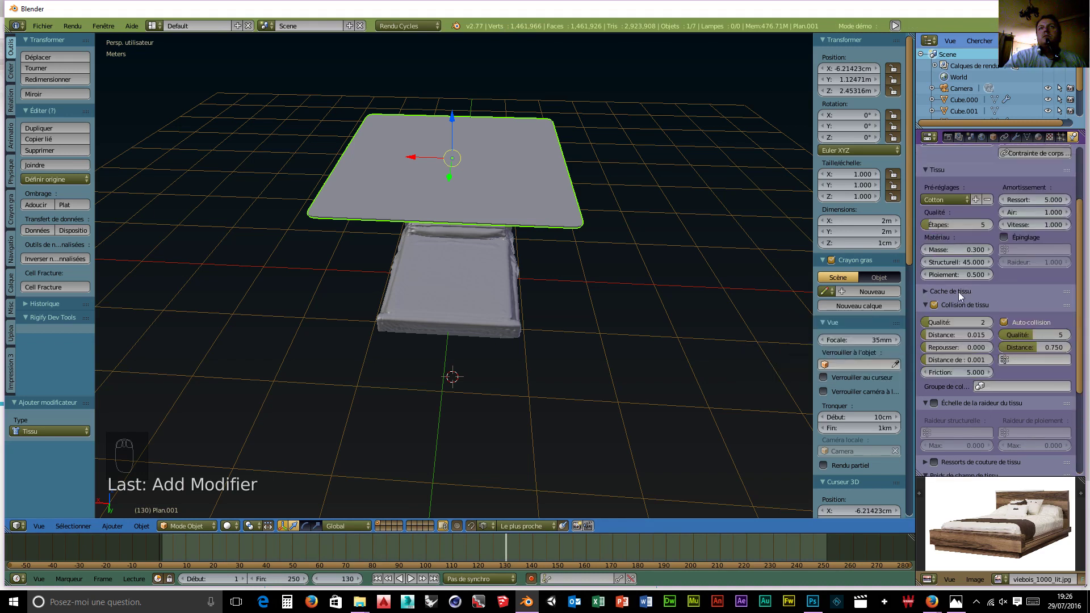
click(964, 197)
drag(1033, 347, 1047, 347)
scroll(1022, 370, down, 5)
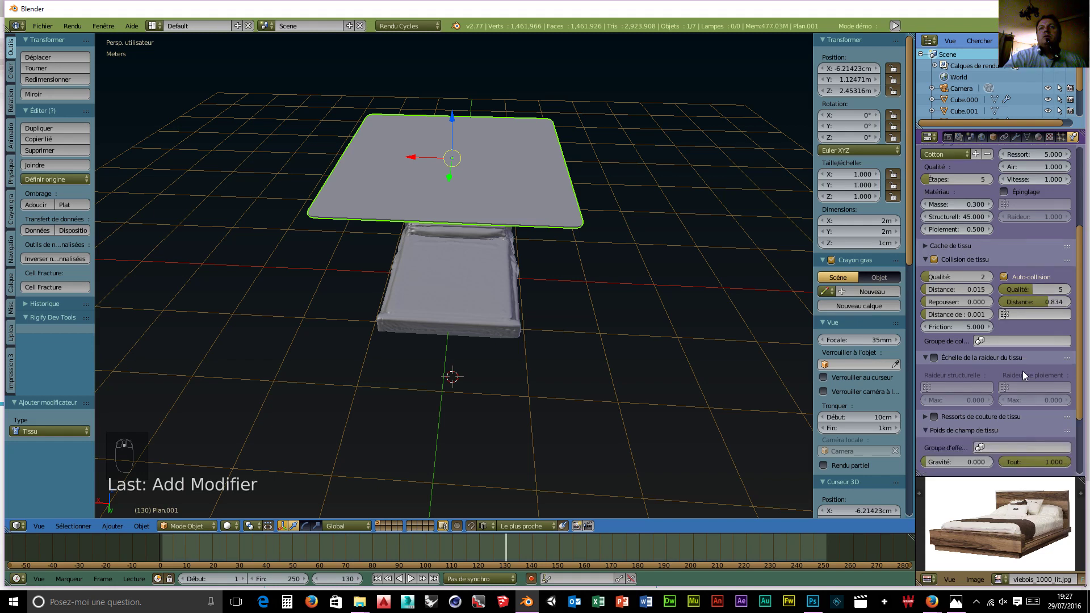
scroll(1020, 370, down, 1)
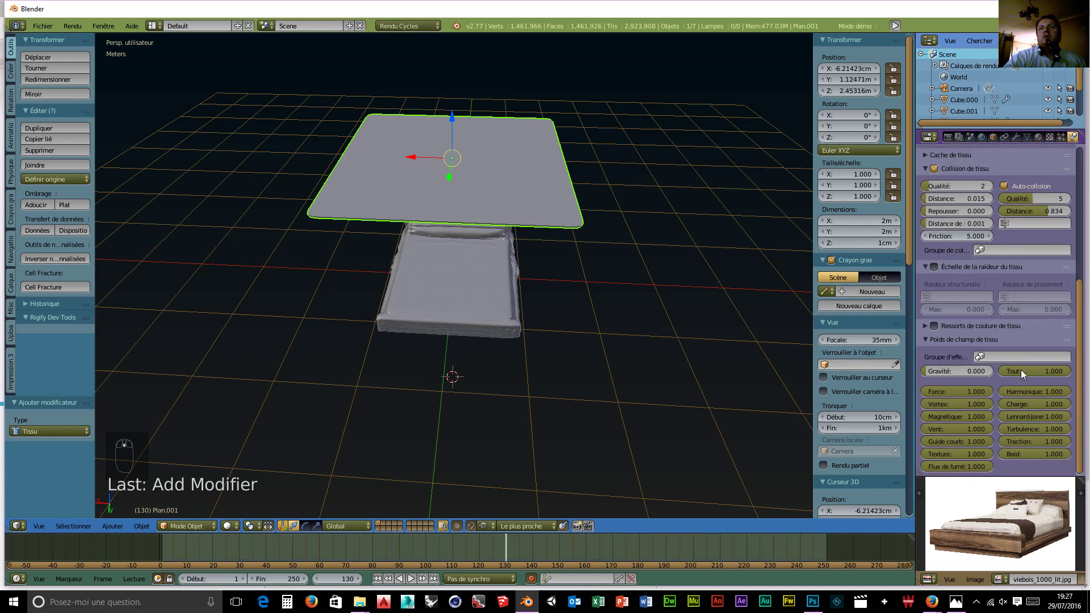
scroll(1021, 369, up, 2)
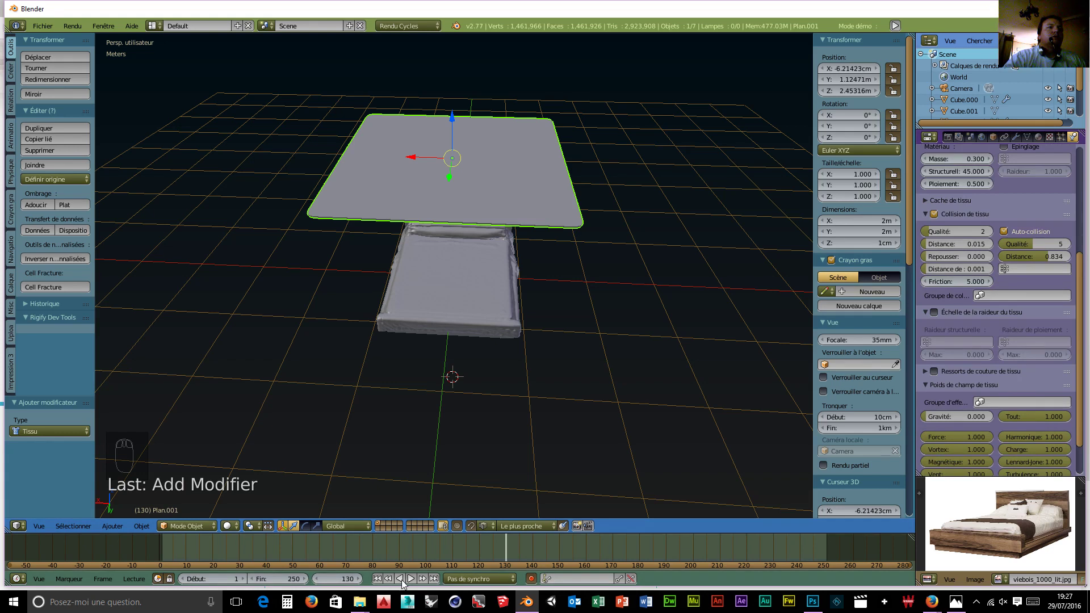
Play the cloth simulation from the first frame, stop it, and go back to frame 8 to inspect the inflated pillow shape.
click(376, 579)
click(411, 579)
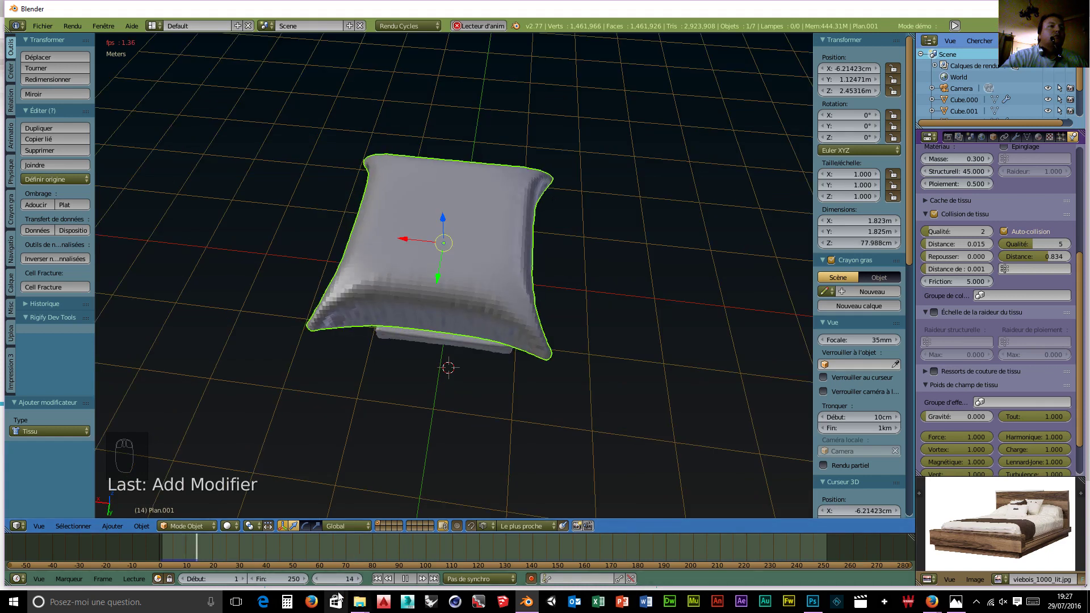
click(407, 579)
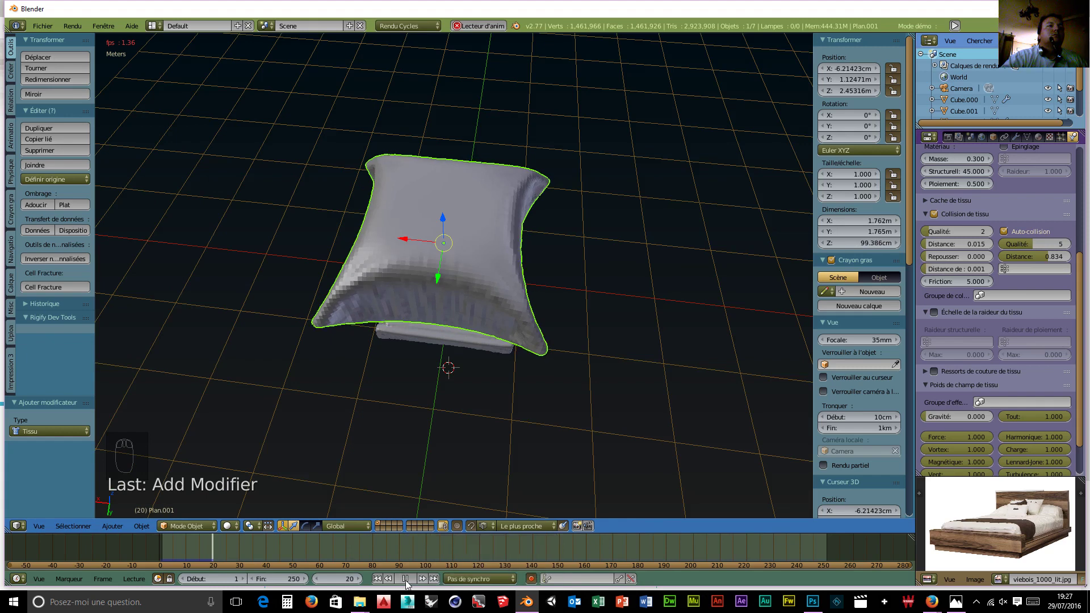
middle_drag(492, 410, 372, 370)
drag(216, 546, 181, 543)
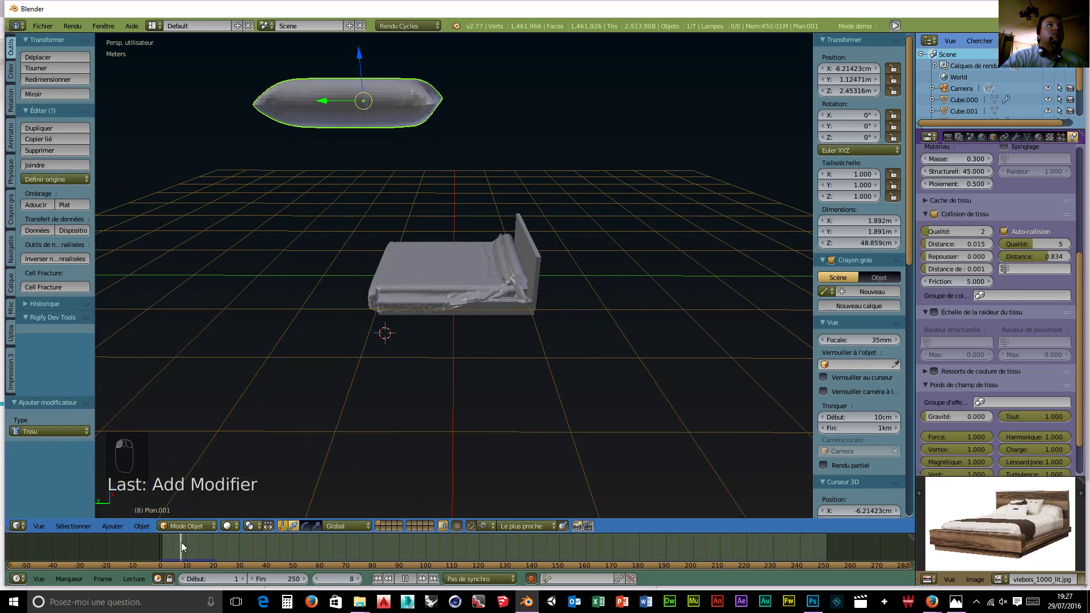
middle_drag(246, 418, 72, 293)
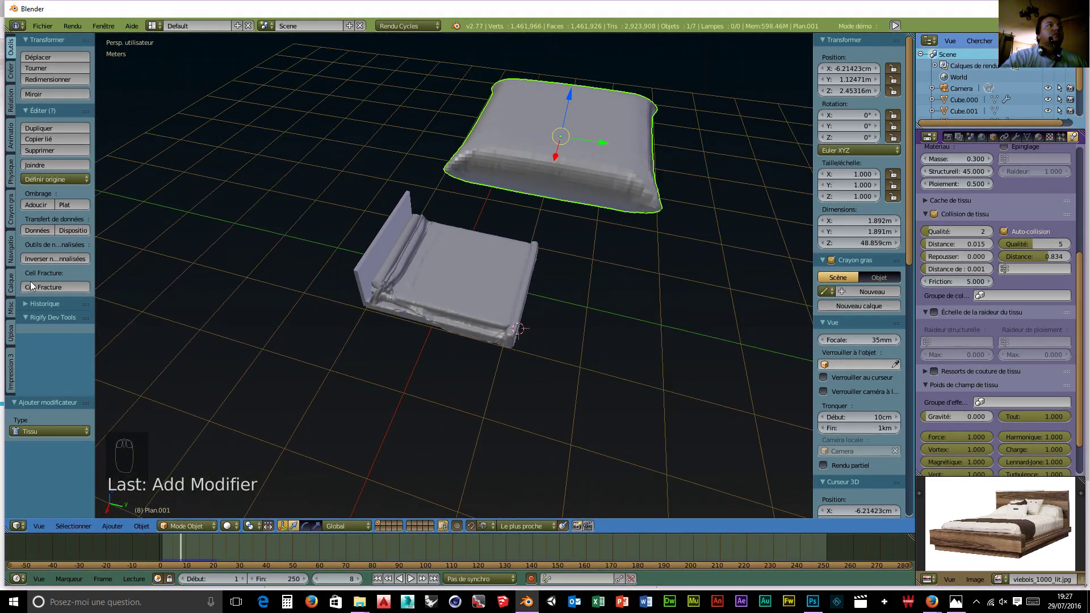
Apply smooth shading to the pillow object.
click(44, 203)
scroll(591, 338, up, 1)
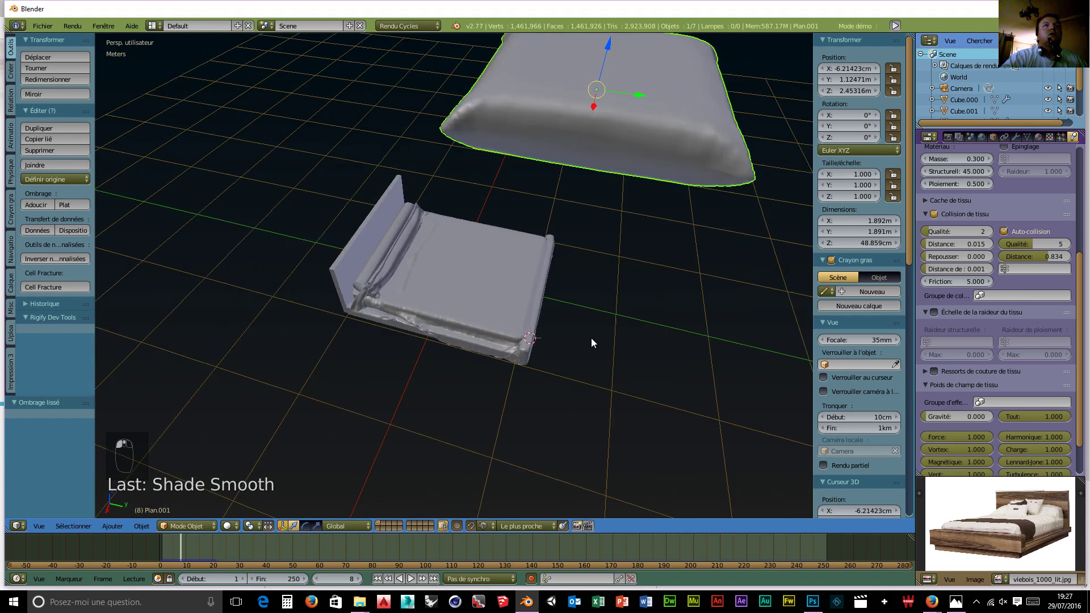
middle_drag(594, 333, 580, 340)
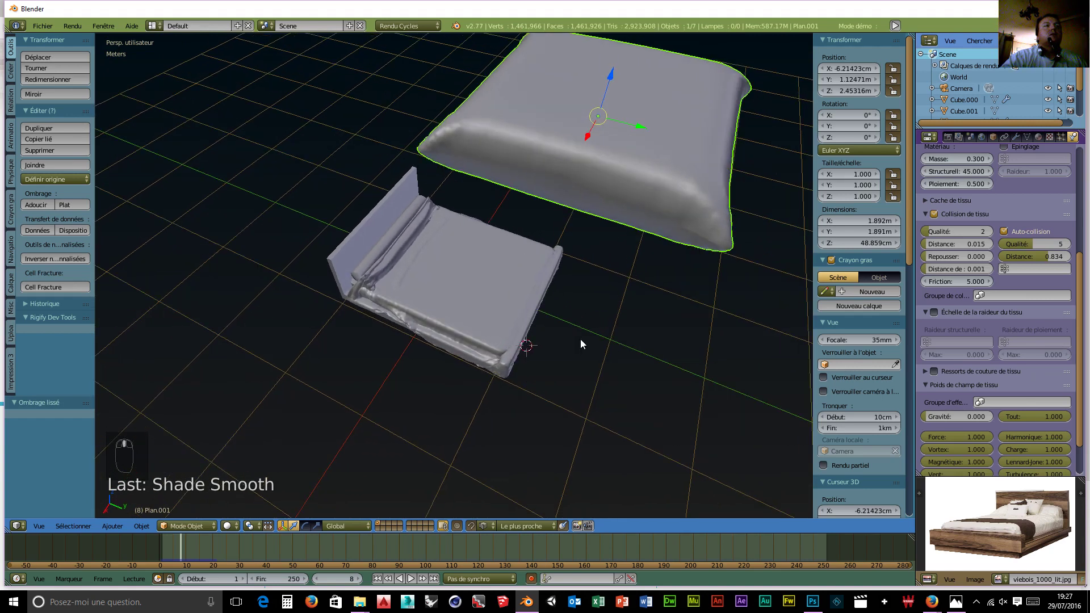
Return to frame 1 and set the cloth's collision quality to 4.
mouse_move(180, 549)
mouse_down()
mouse_move(192, 550)
mouse_move(166, 546)
mouse_move(189, 551)
mouse_move(178, 550)
mouse_up()
click(164, 548)
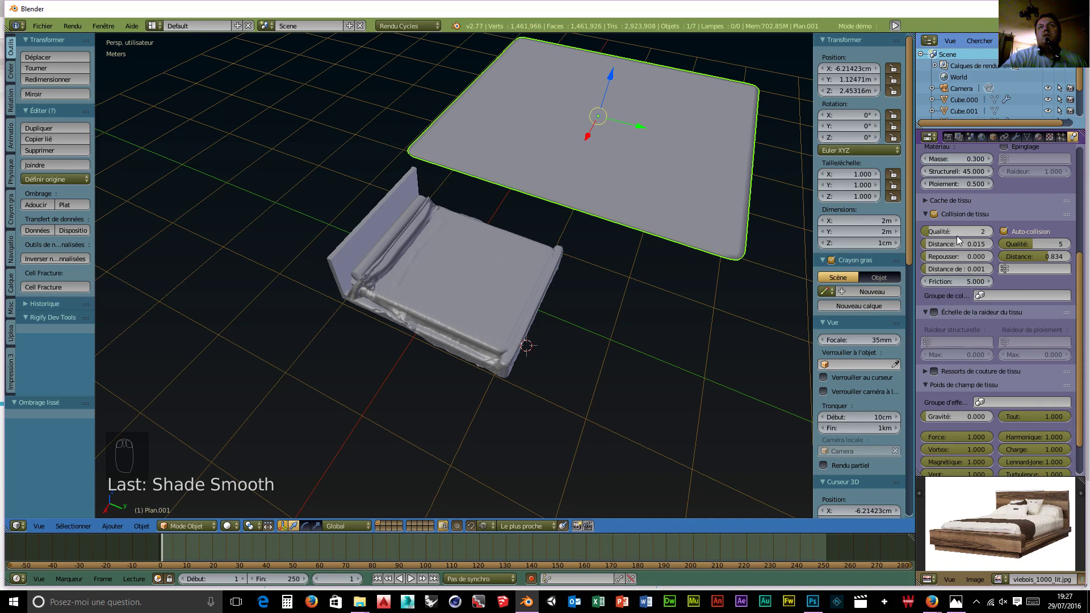
click(930, 232)
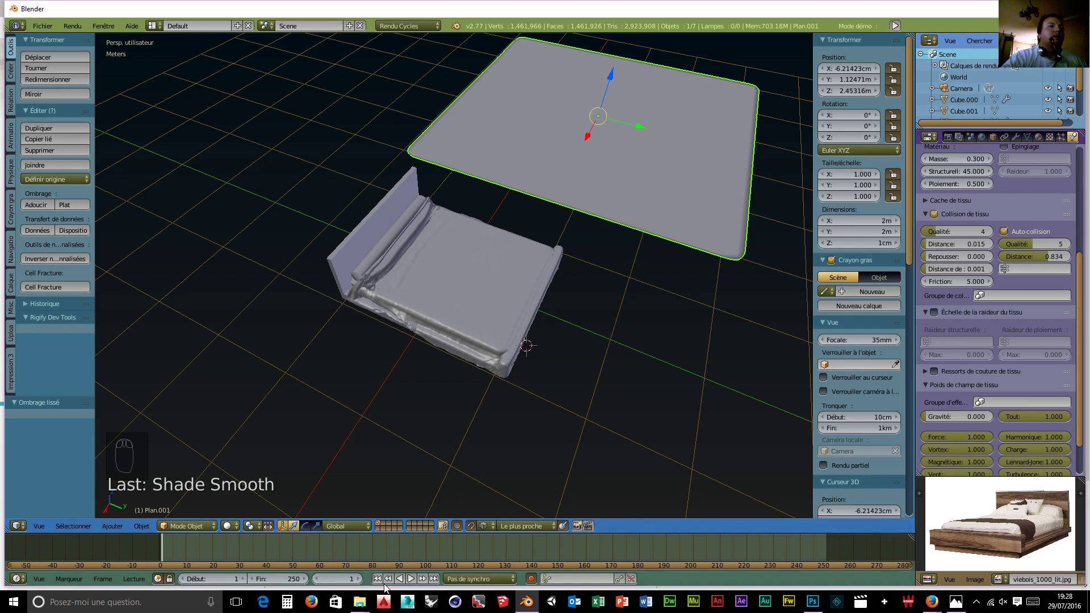
Run the cloth simulation to frame 12 and apply the Cloth modifier to freeze the pillow shape.
click(411, 579)
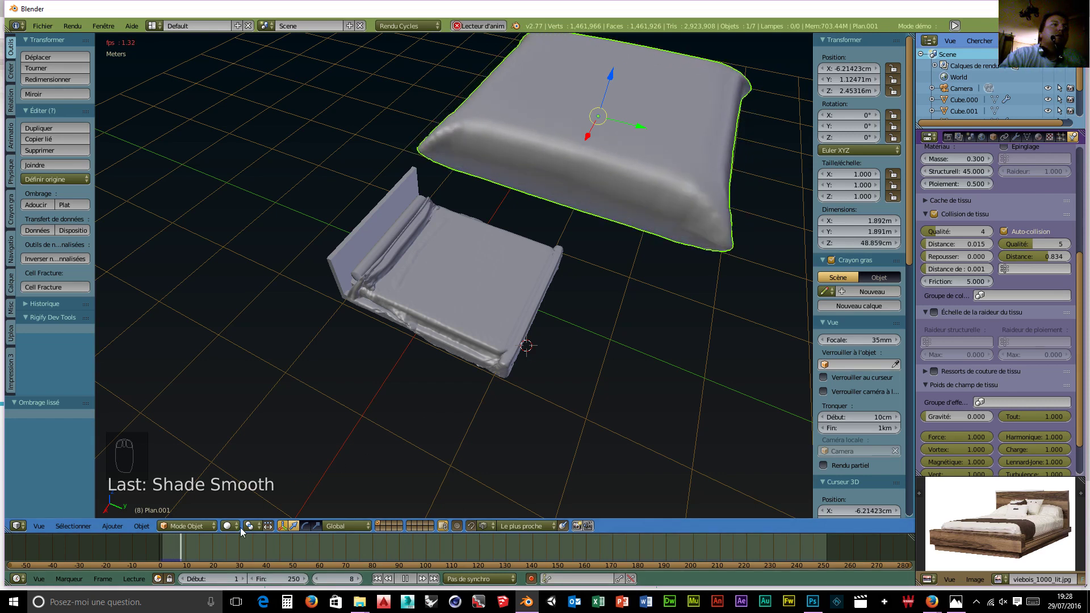
click(407, 579)
middle_drag(478, 429, 311, 377)
scroll(373, 397, down, 4)
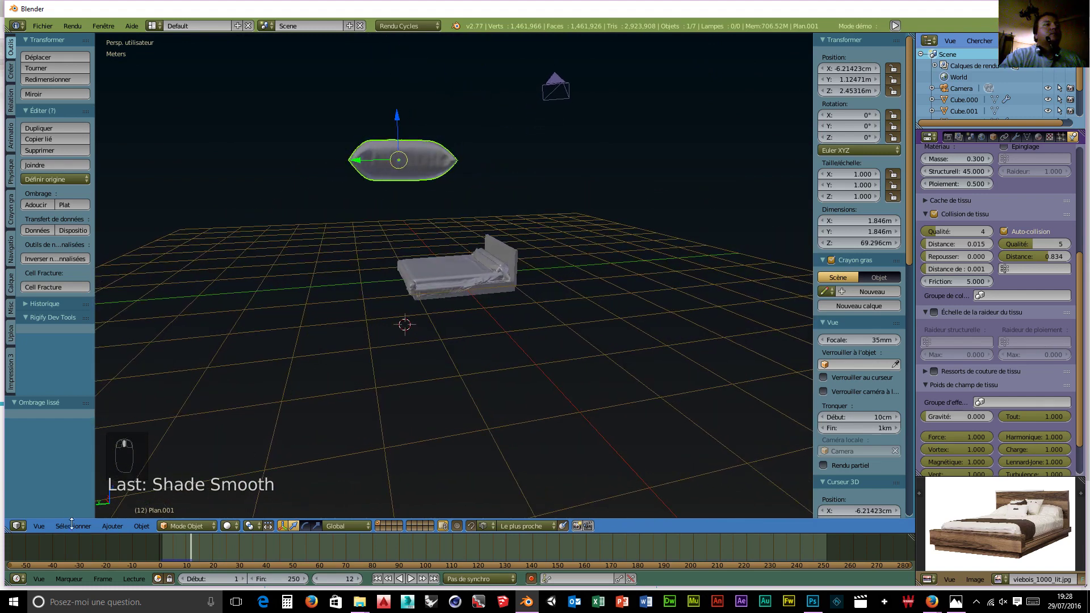
drag(192, 554, 192, 554)
middle_drag(226, 496, 409, 443)
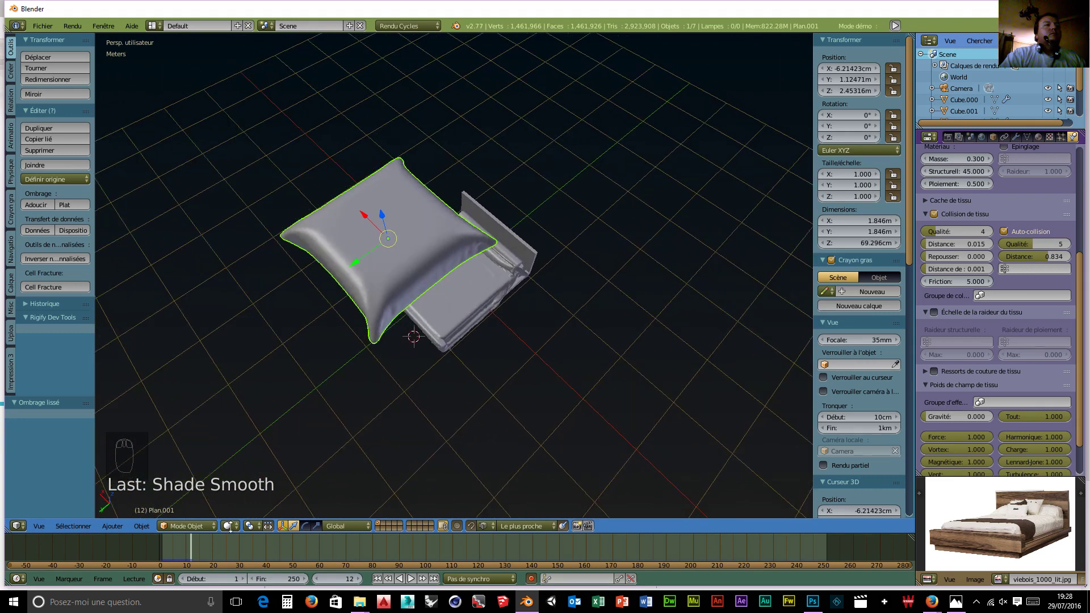
click(1017, 136)
click(938, 210)
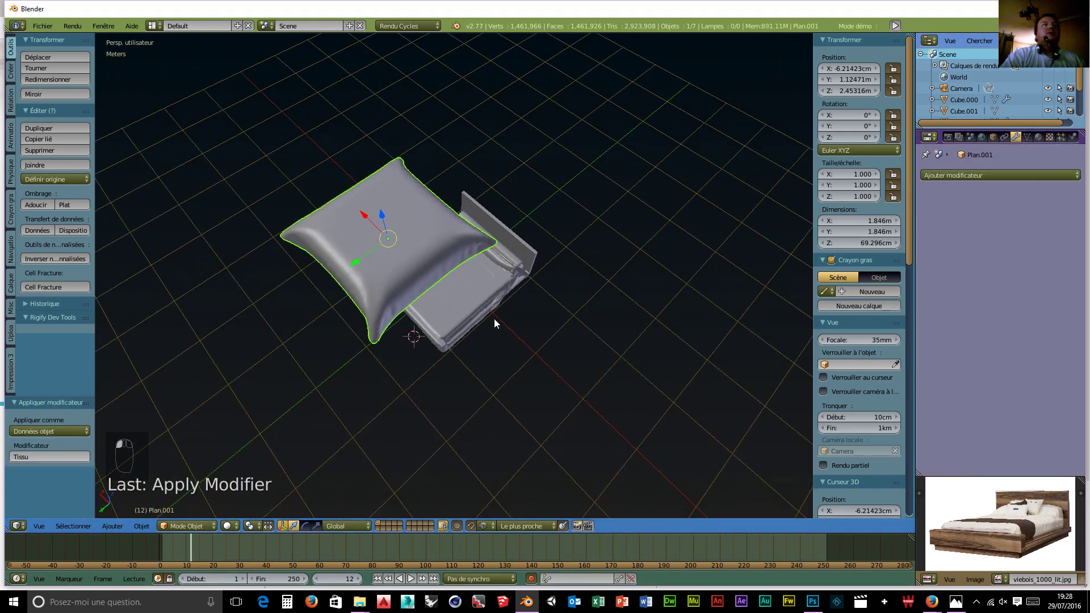
Scale the pillow down to about 40 cm wide and lower it vertically to just above the bed.
key(s)
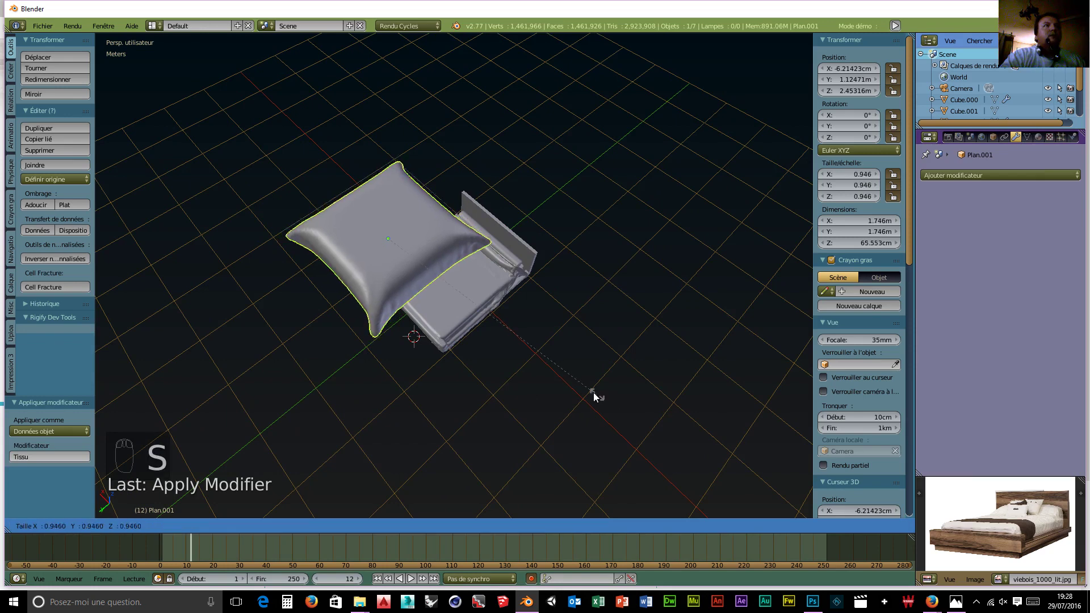
click(437, 272)
middle_drag(453, 312, 508, 273)
key(g)
key(z)
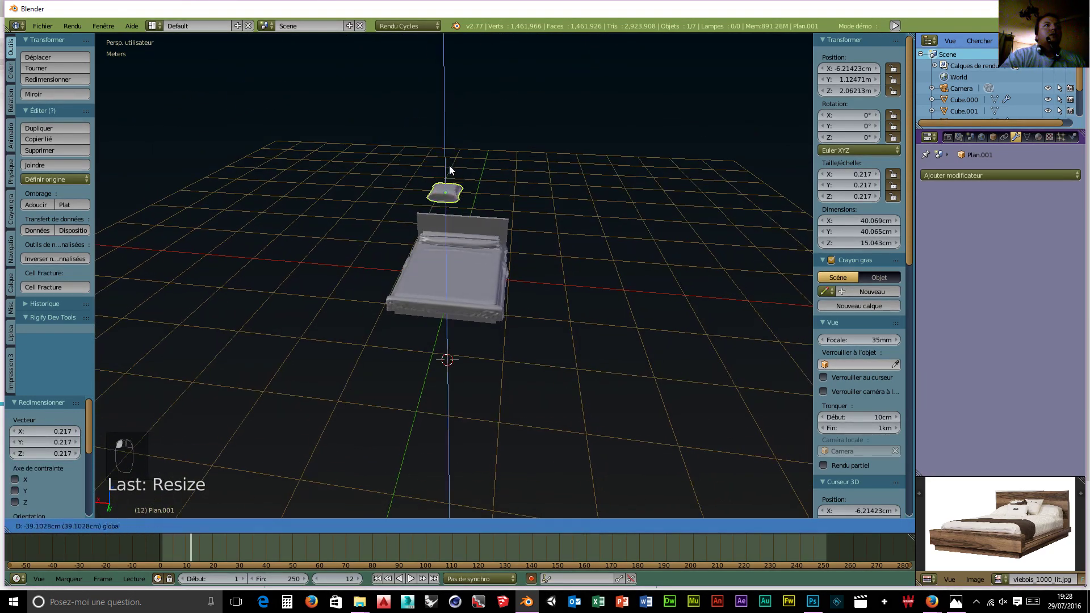
click(448, 230)
Move the pillow about -1.28 m along Y so it hovers over the head end of the mattress.
scroll(475, 302, up, 5)
middle_drag(471, 288, 371, 302)
scroll(288, 300, down, 2)
drag(220, 368, 479, 220)
Rotate the pillow about -45° around the global X axis so it leans toward the headboard.
middle_drag(482, 191, 515, 225)
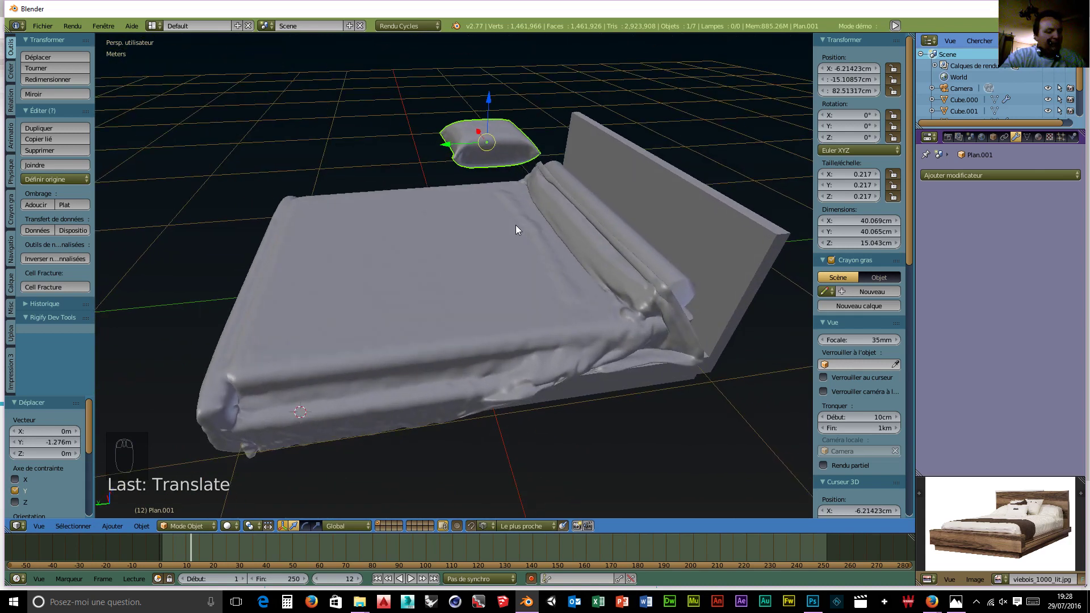
key(r)
key(x)
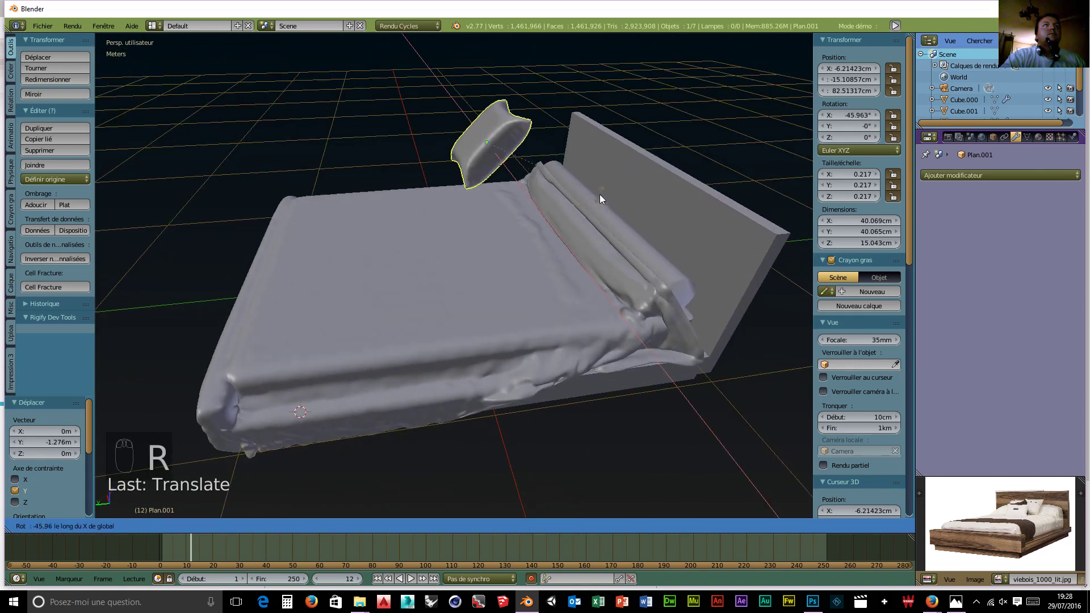
click(514, 175)
Lower the pillow about 41.7 cm and shift it about 47.8 cm along Y to rest against the folded bedding.
drag(487, 103, 484, 178)
drag(436, 217, 522, 226)
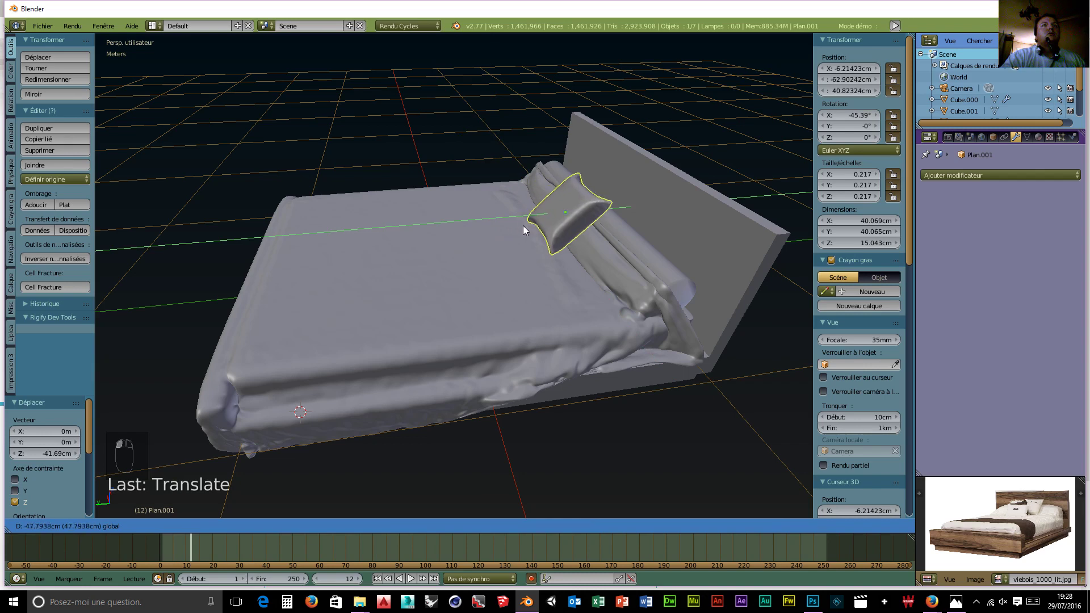
click(523, 226)
Slide the pillow along X to about 59.4 cm, placing it at one side of the bed's head end.
middle_drag(528, 261, 328, 230)
drag(334, 228, 278, 311)
middle_drag(437, 295, 321, 289)
drag(311, 183, 320, 181)
Duplicate the pillow and move the copy about 47 cm along X, beside the first pillow.
middle_drag(459, 260, 426, 262)
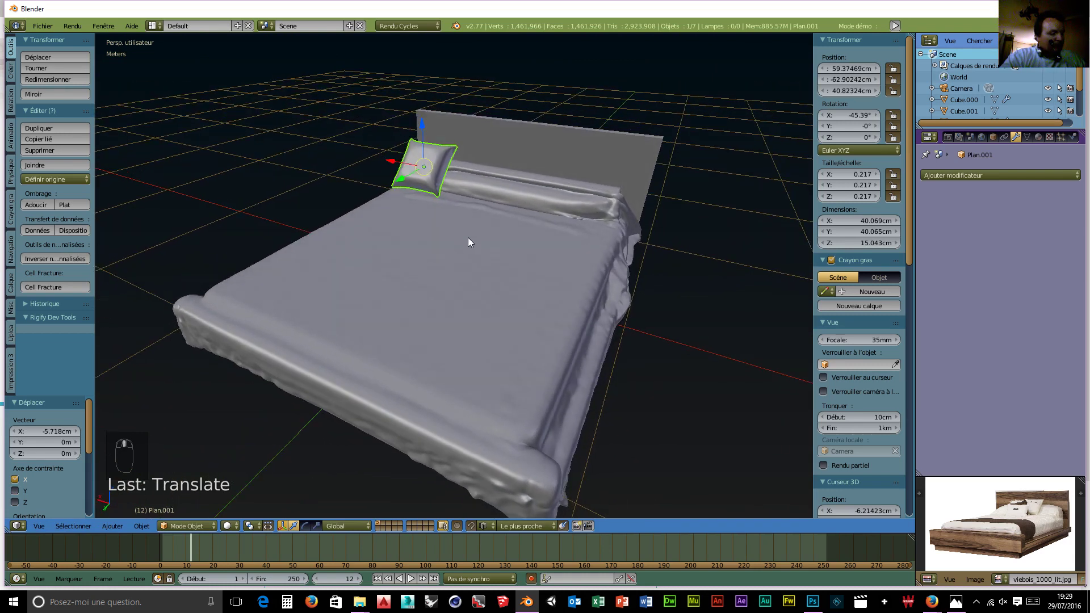
key(shift+d)
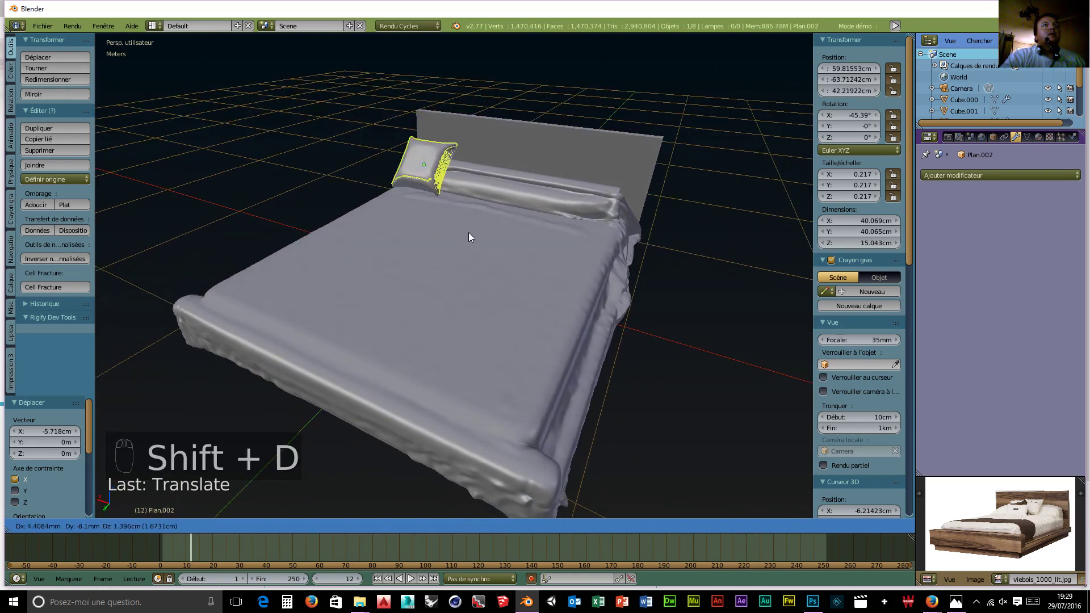
key(x)
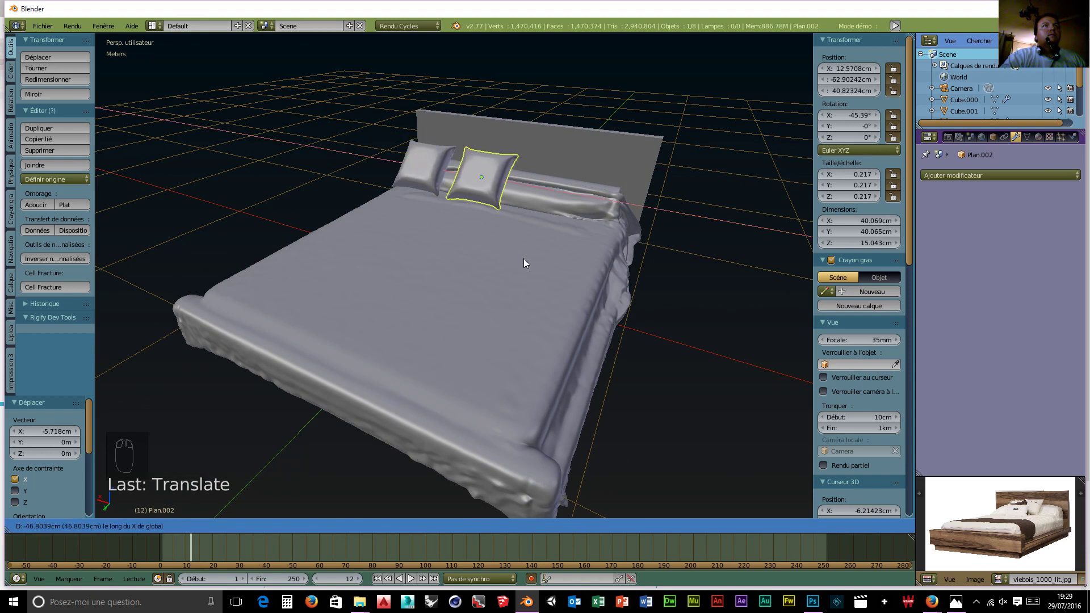
Place the duplicated pillow about -46.8 cm along the global X axis and rotate it about 3.3° around Y.
click(524, 262)
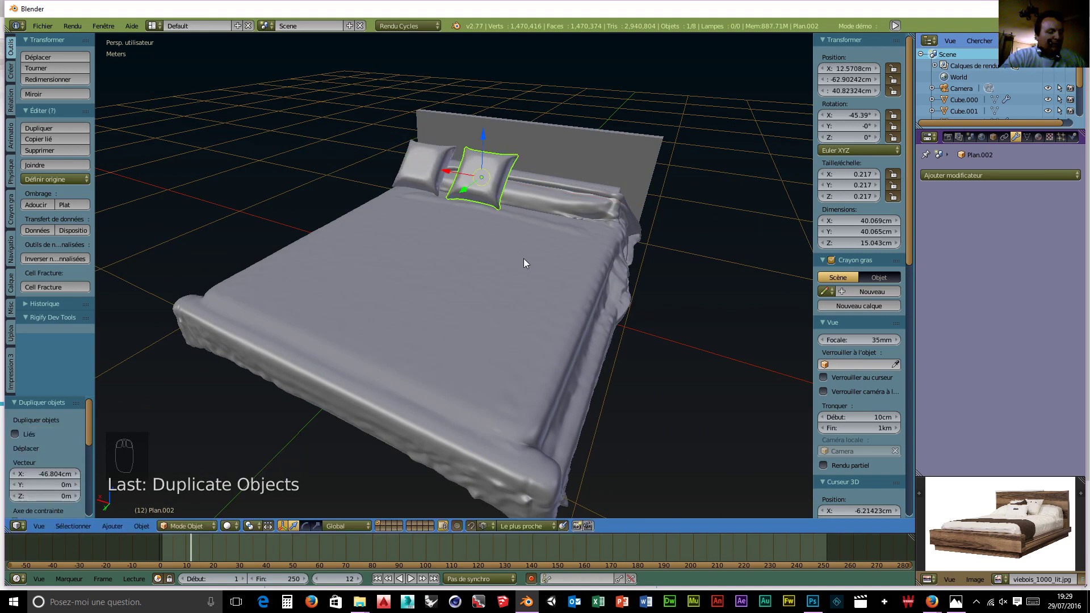
key(r)
key(y)
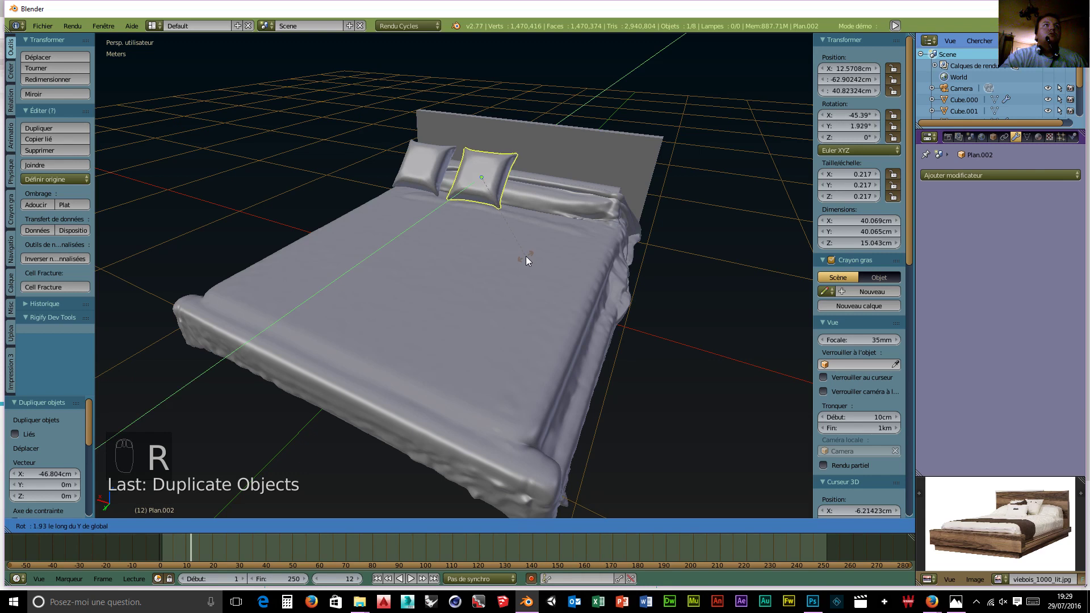
click(527, 254)
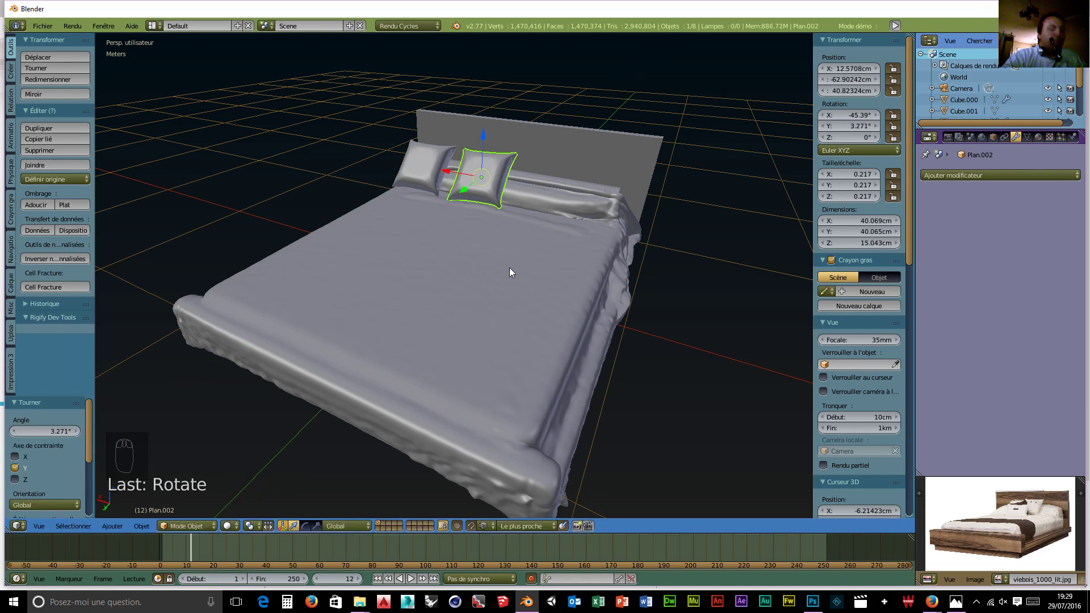
Duplicate the middle pillow about -55.3 cm along the global X axis and rotate the copy about -13.5° around Z.
key(shift+d)
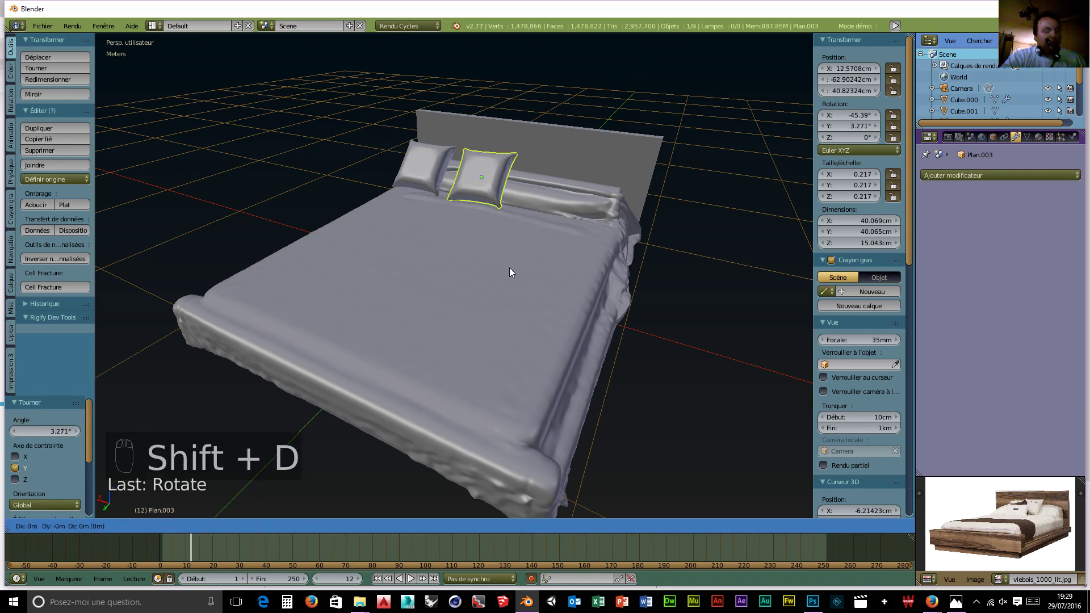
key(x)
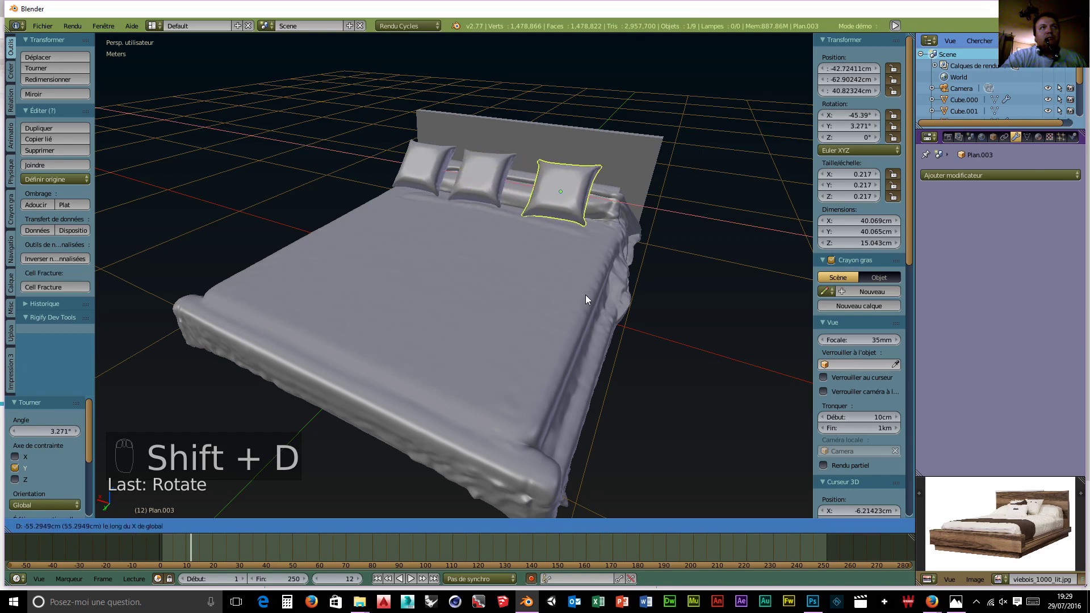
click(585, 295)
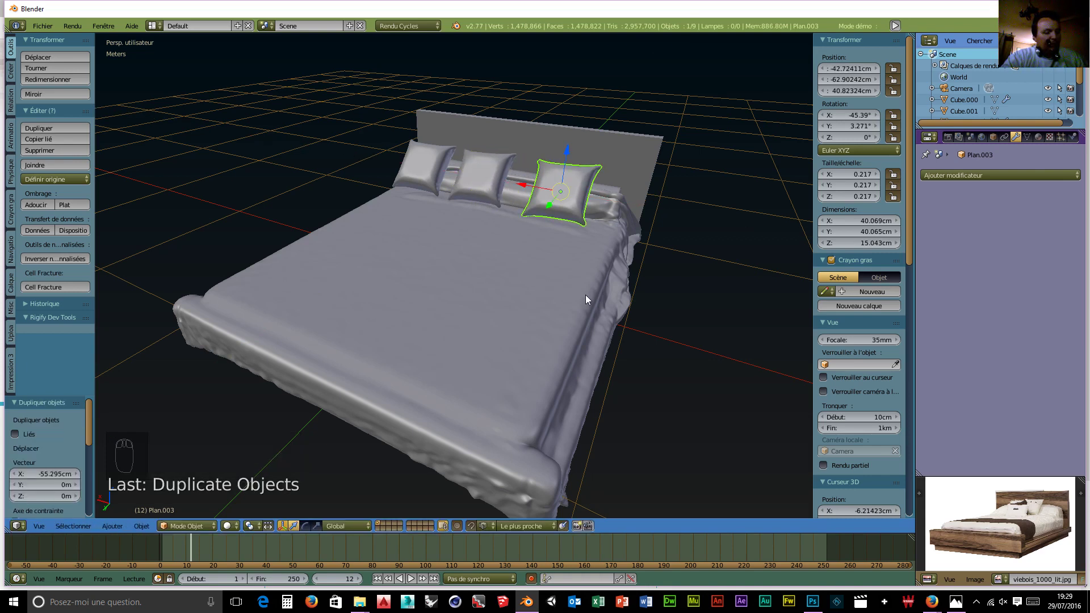
key(r)
key(z)
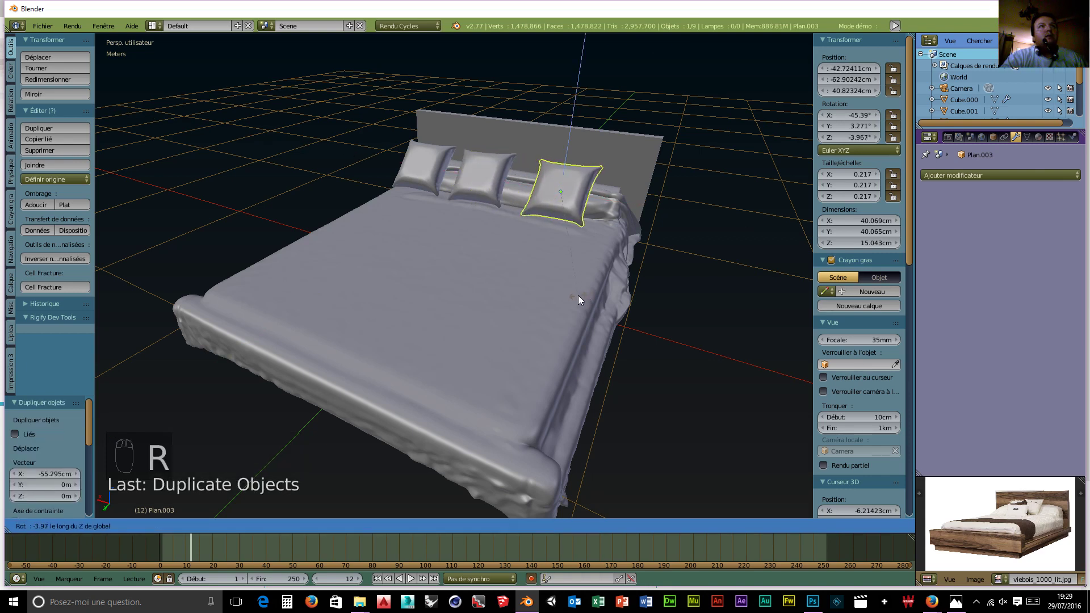
click(563, 301)
UV-unwrap the whole mesh of the first pillow, Plan.001, with Cube Projection in Edit Mode.
middle_drag(561, 301, 427, 284)
middle_drag(491, 324, 480, 299)
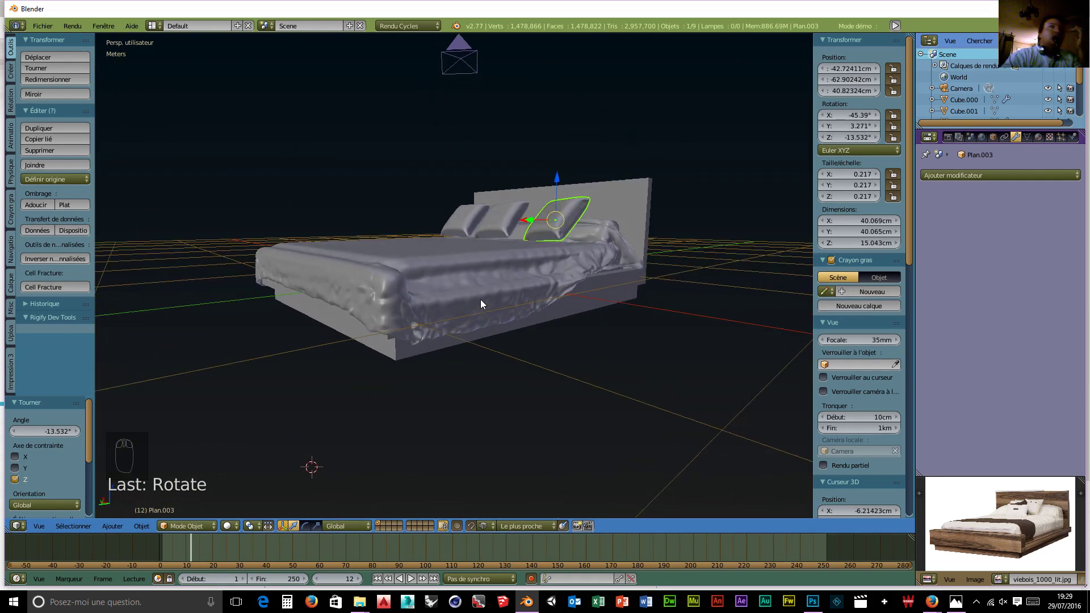
middle_drag(524, 268, 572, 340)
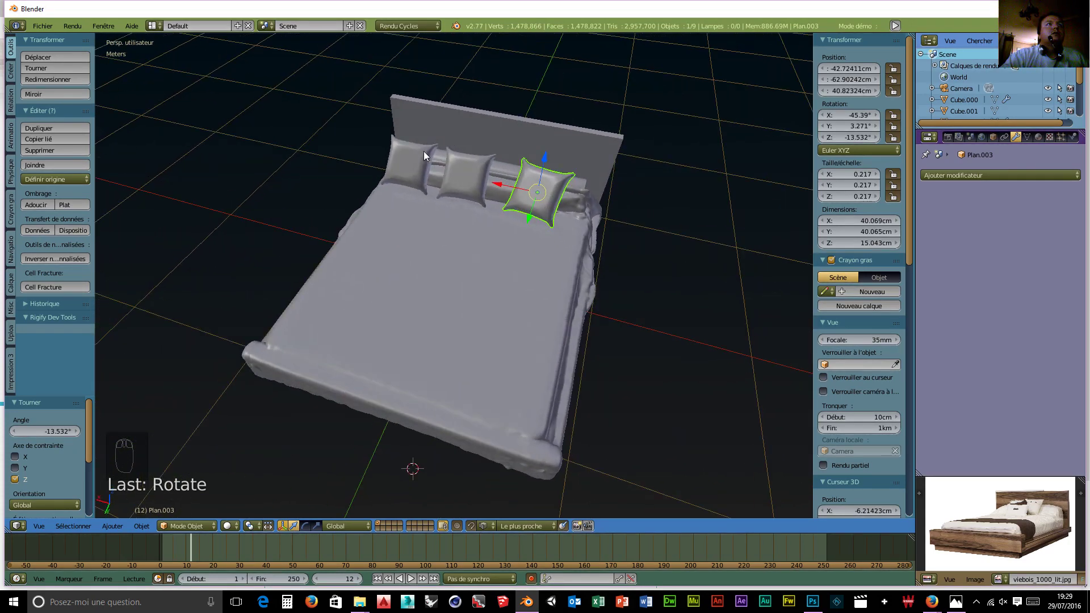
right_click(407, 162)
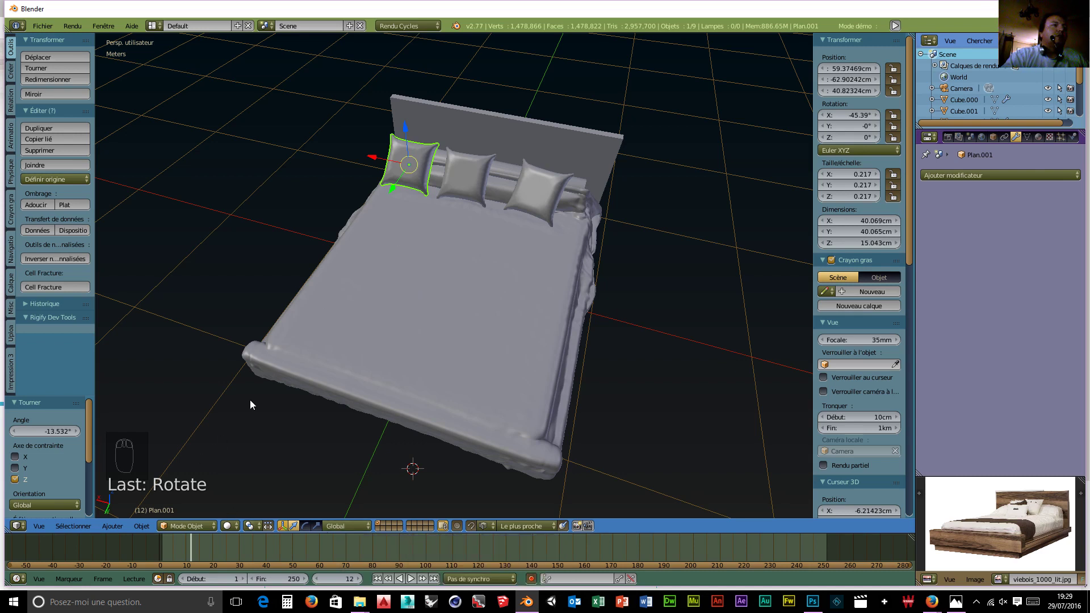
click(188, 526)
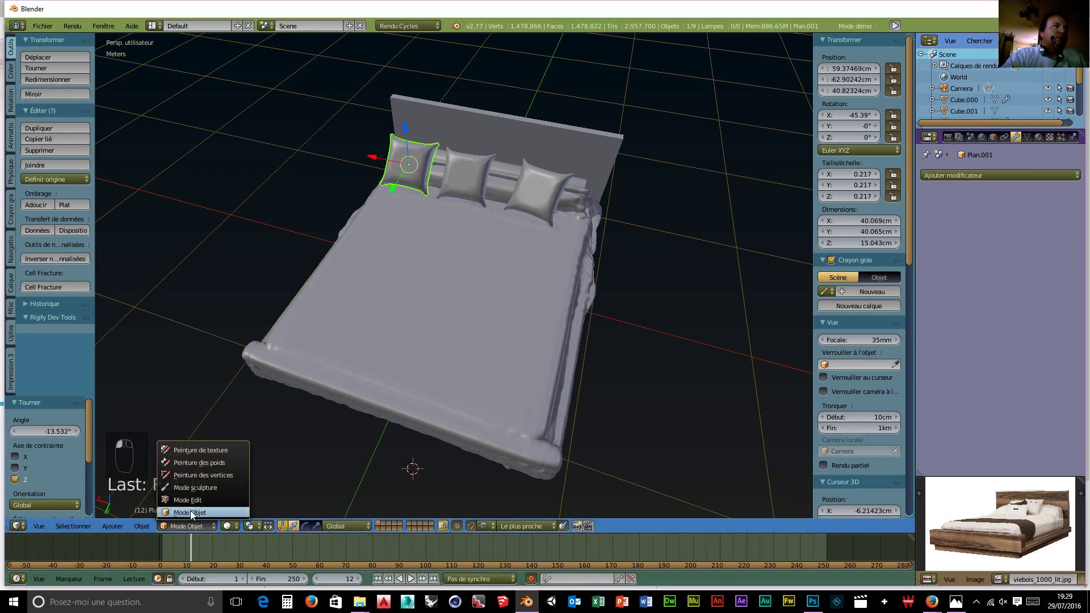
click(188, 500)
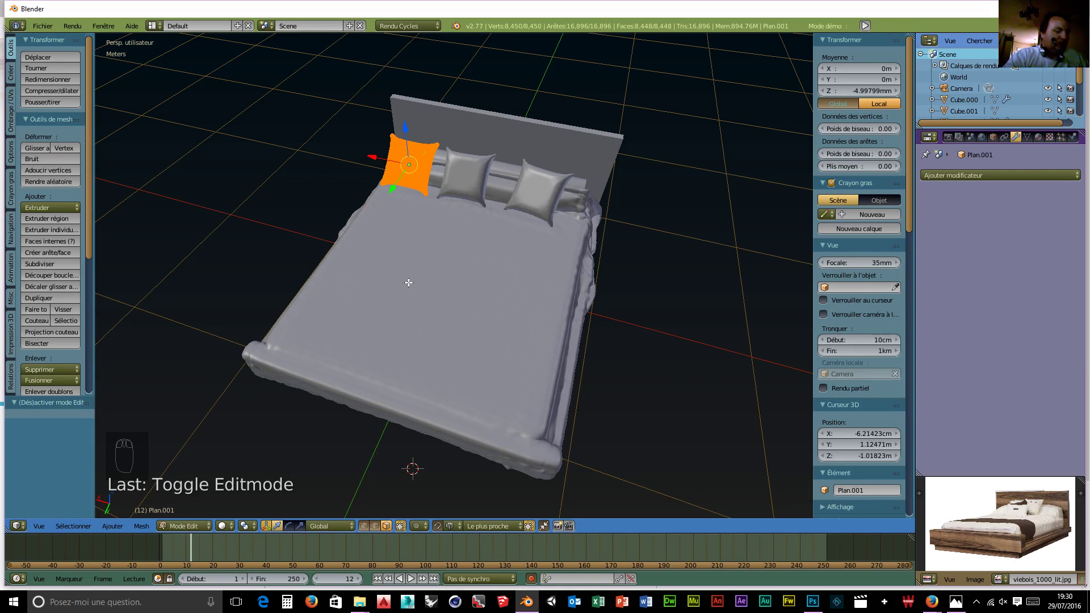
key(a)
key(a)
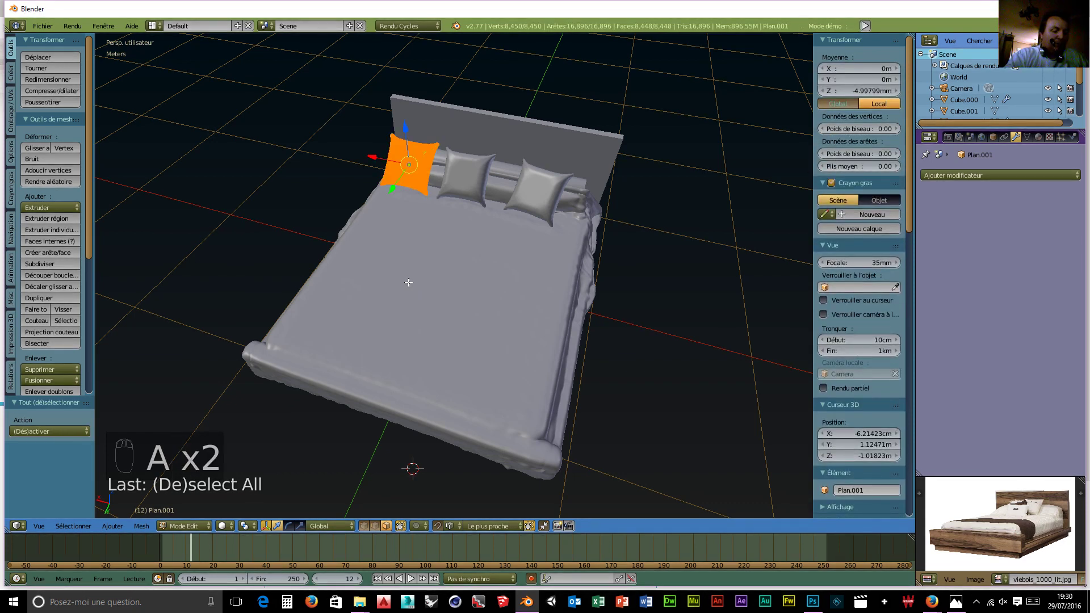
key(u)
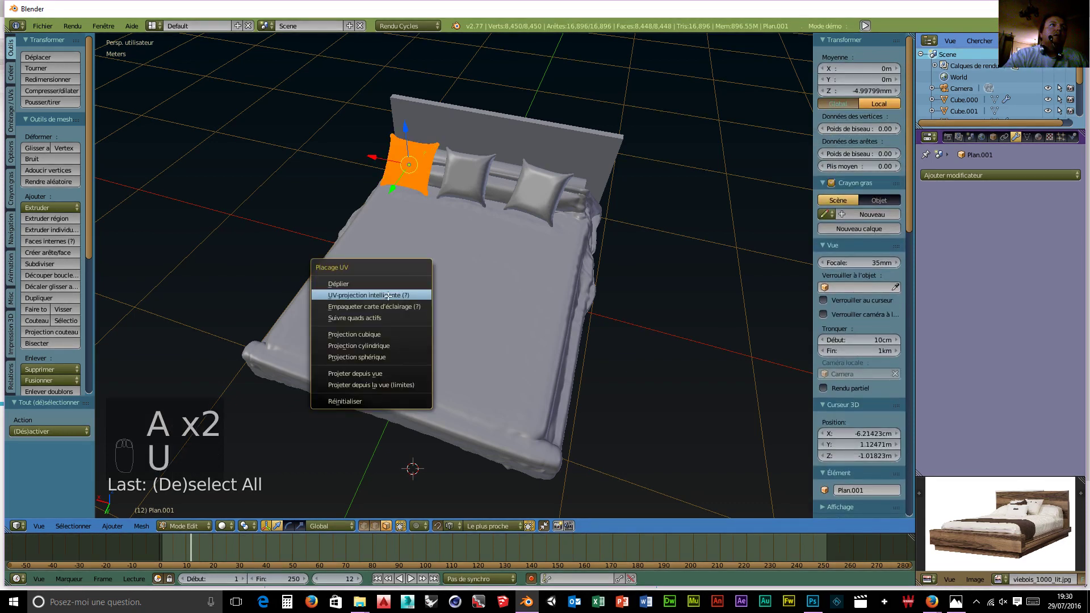
click(380, 335)
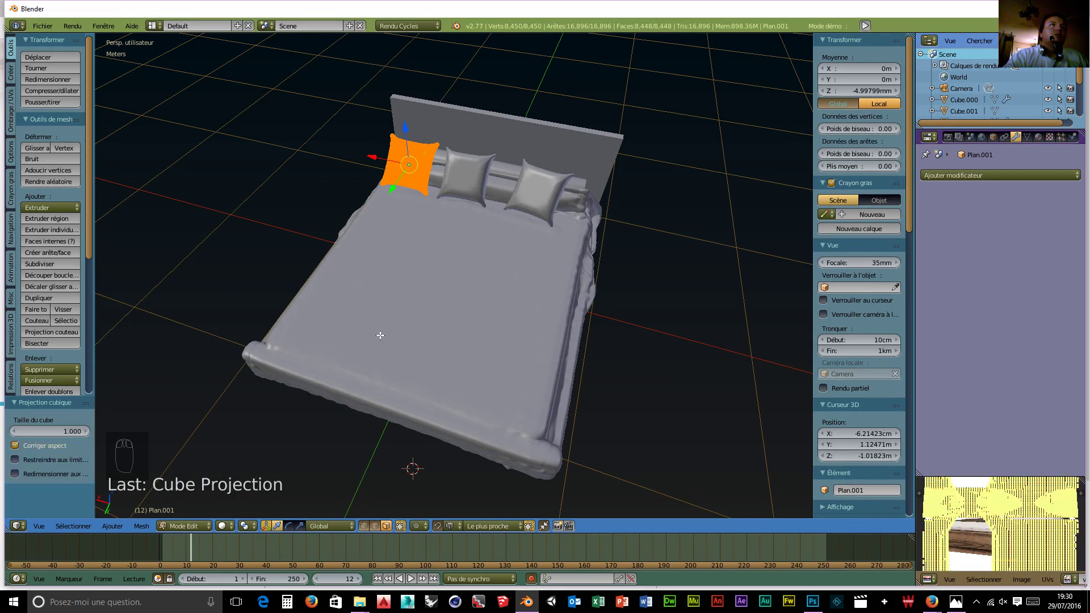
scroll(999, 512, down, 1)
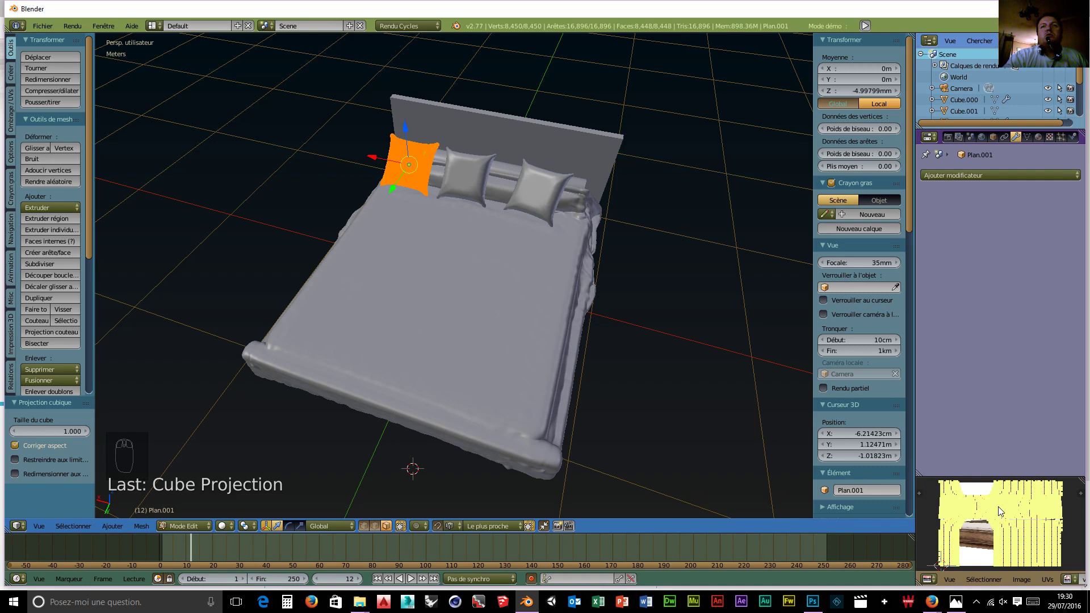
Return the first pillow to Object Mode and give it a new material.
click(202, 526)
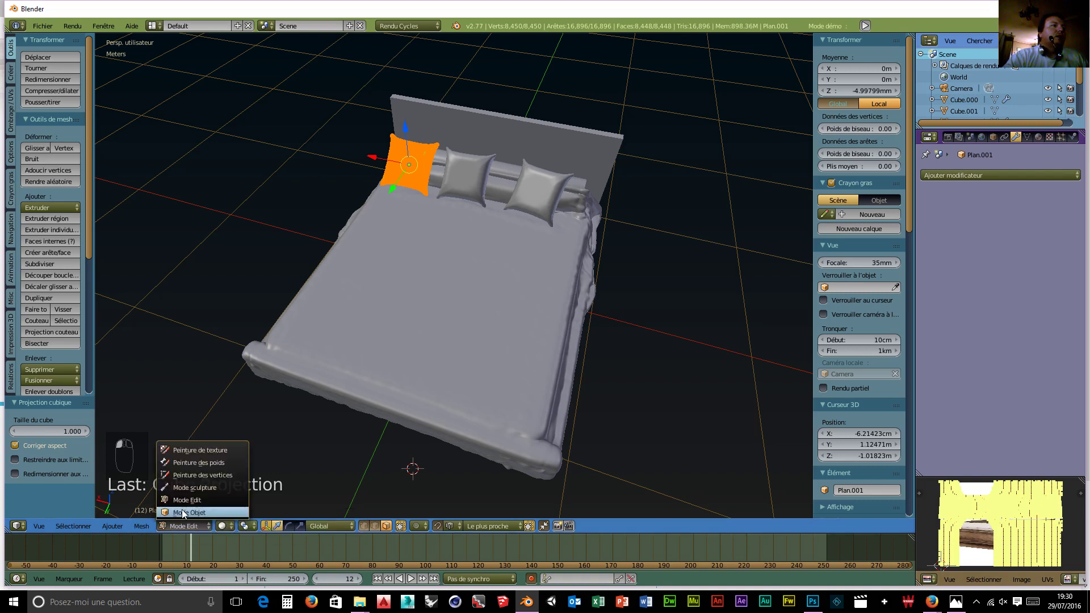
click(1038, 136)
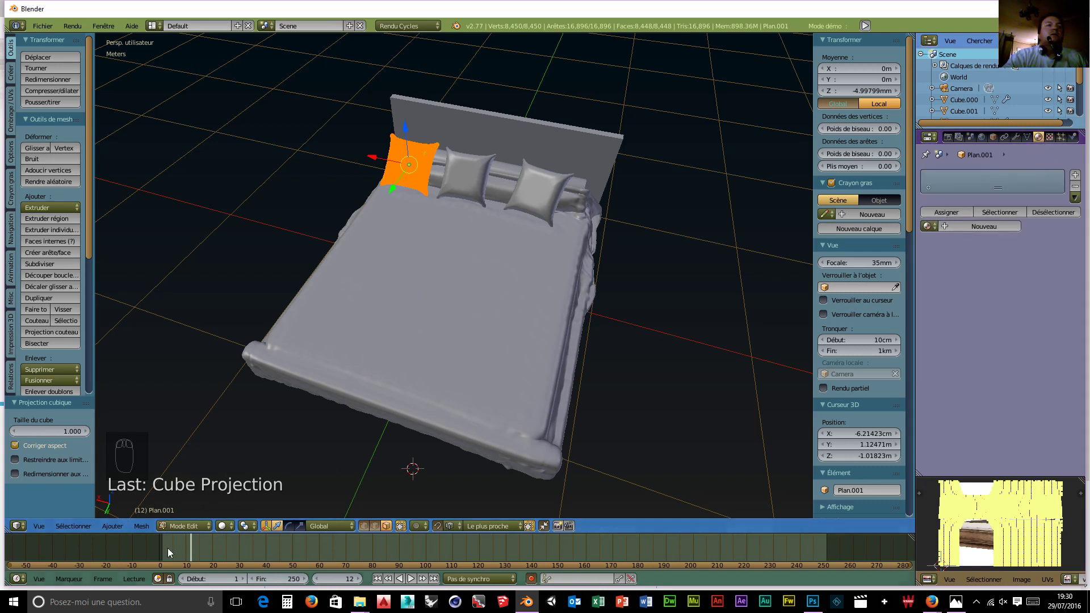
click(182, 527)
click(184, 512)
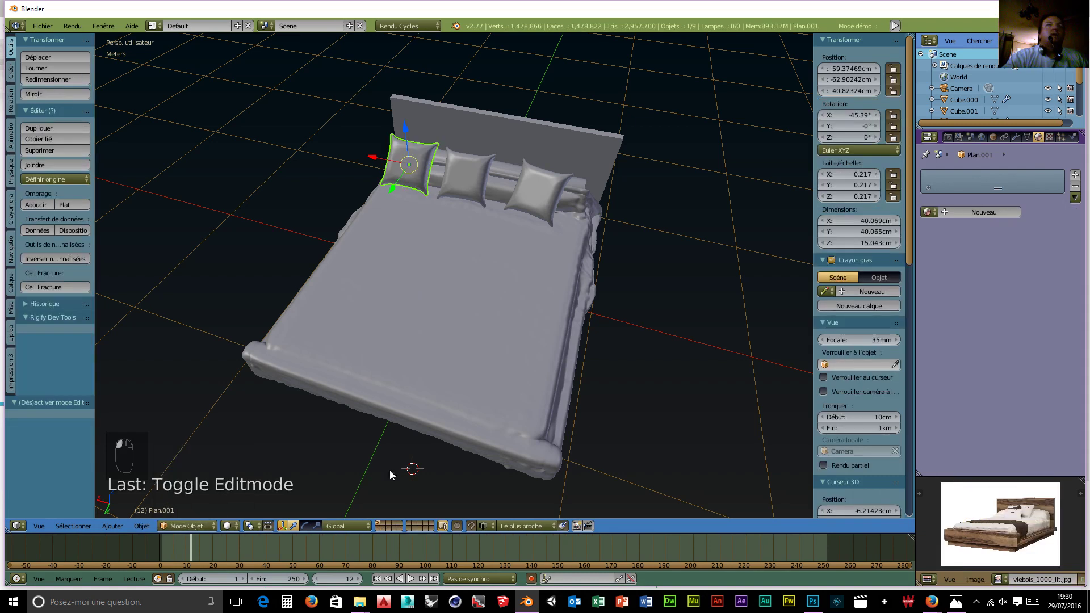
click(983, 213)
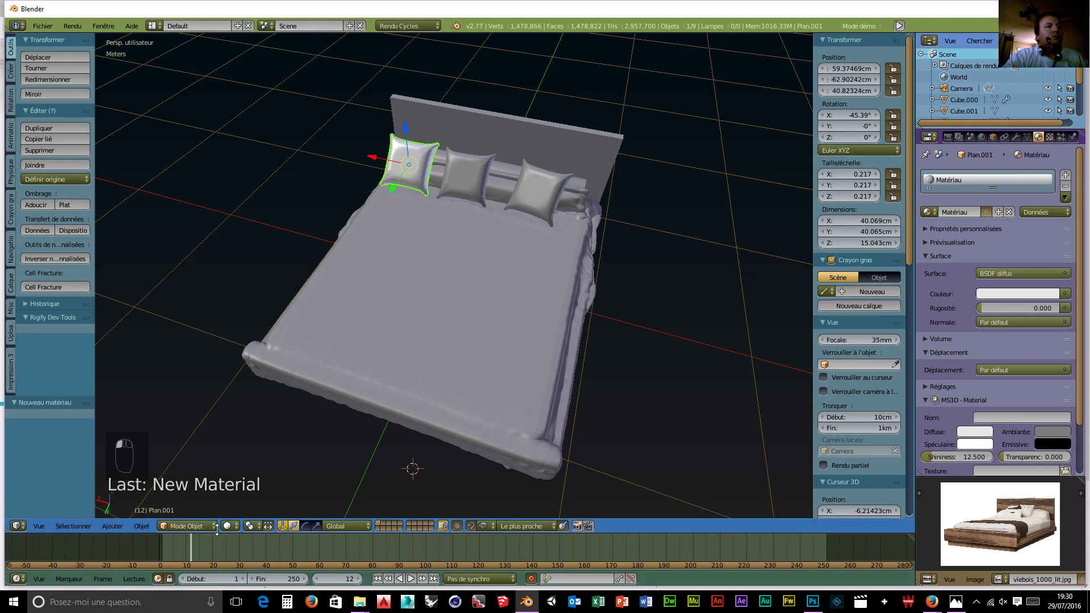
Enlarge the timeline area and turn it into a node editor.
drag(219, 533, 219, 326)
click(18, 579)
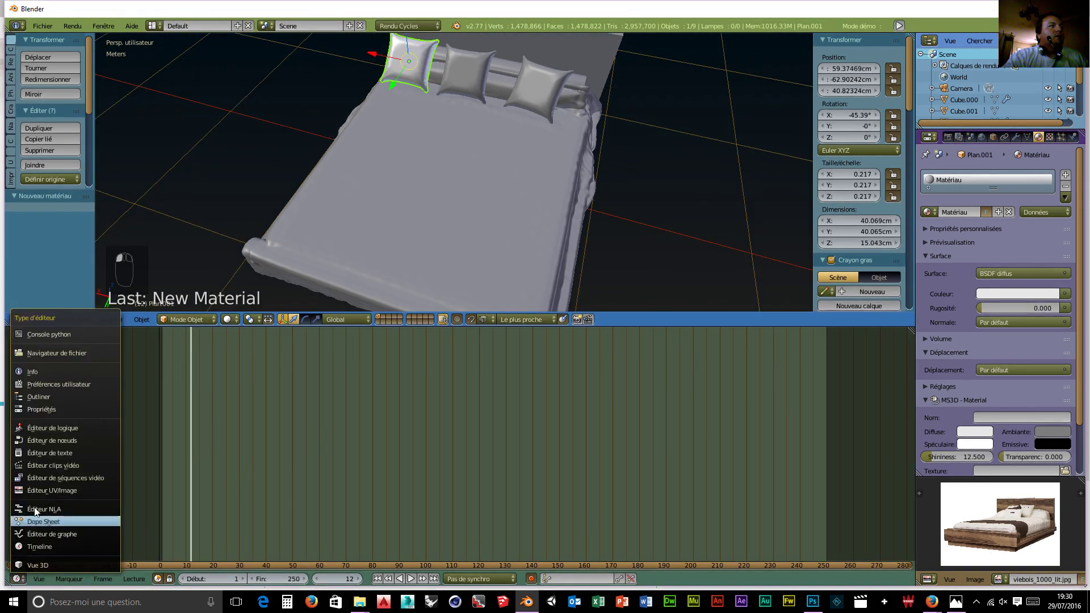
click(43, 440)
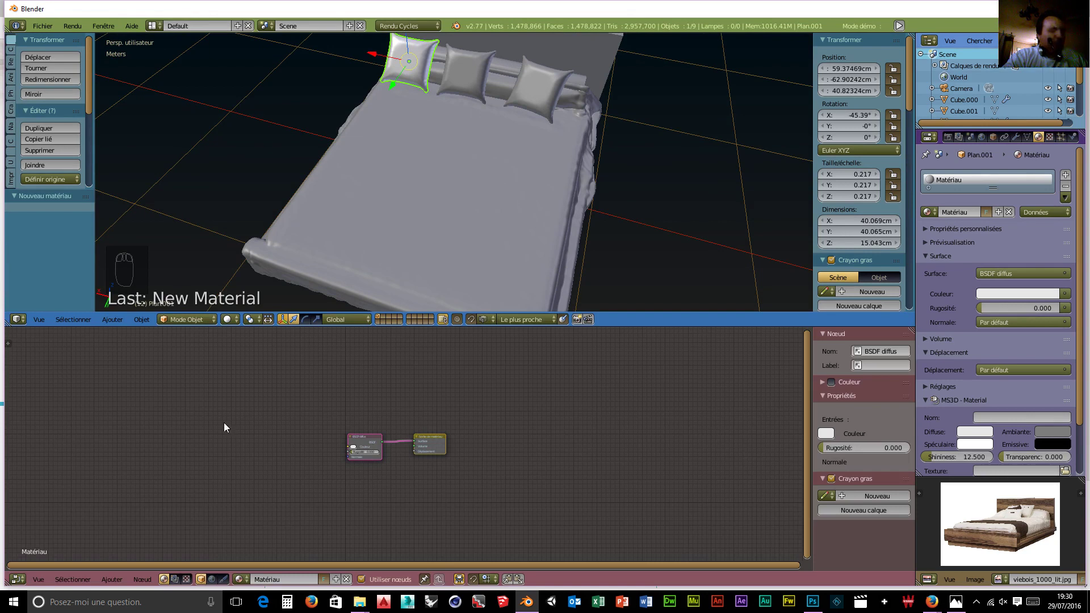
Add an Image Texture node and link its Color output to the Diffuse BSDF node's Color input.
key(shift+a)
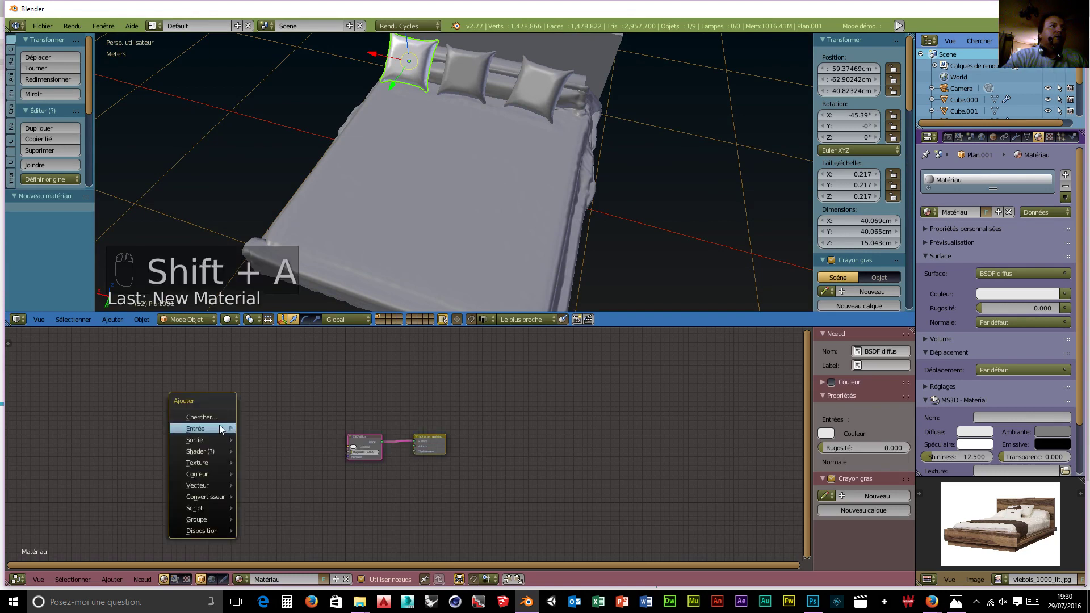
mouse_move(216, 461)
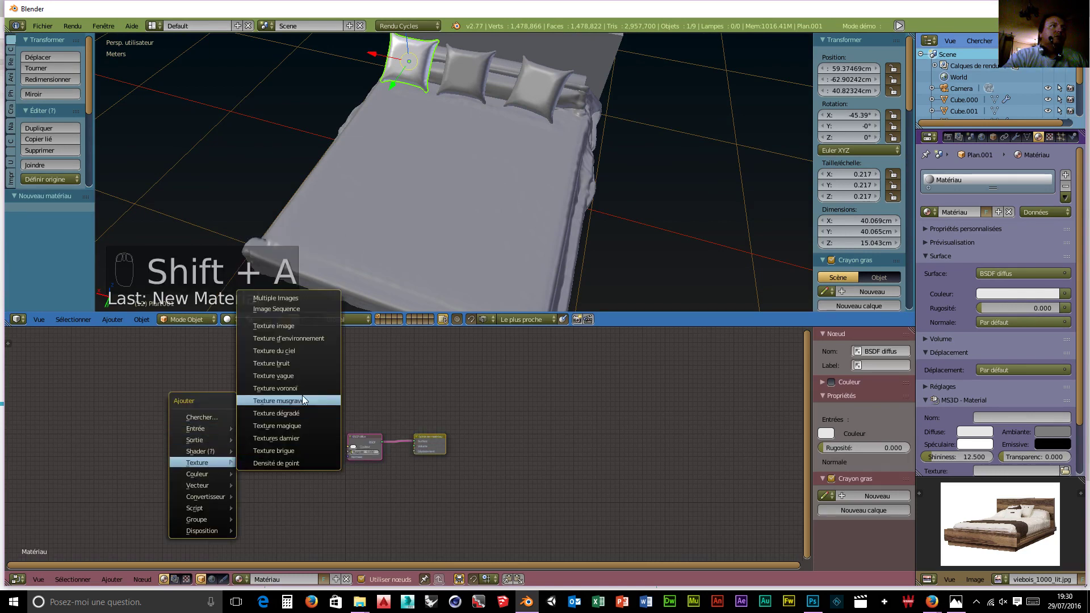
click(295, 326)
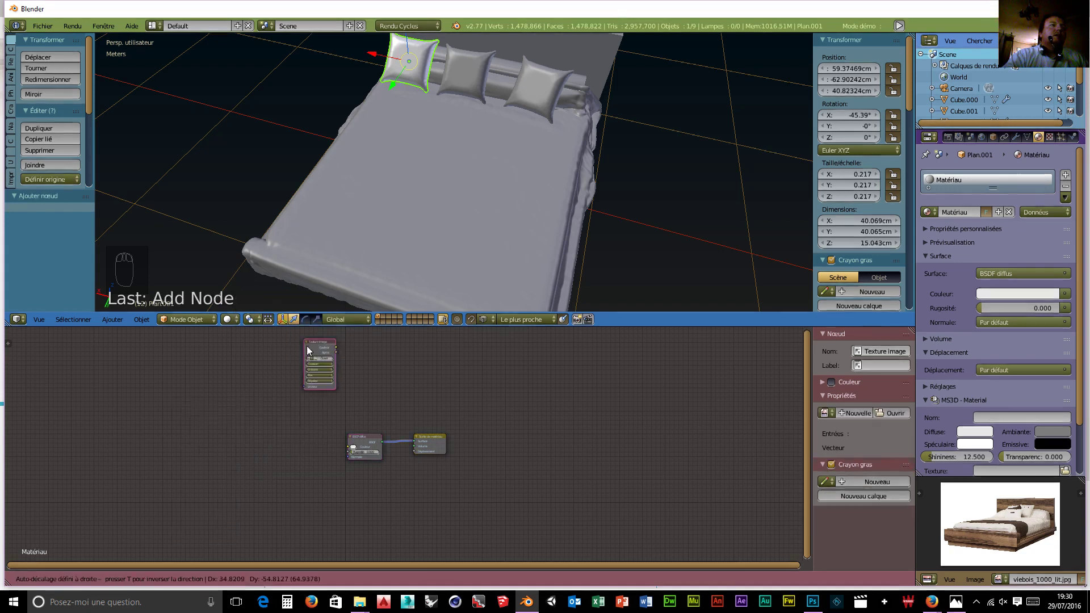
click(257, 417)
drag(289, 425, 346, 448)
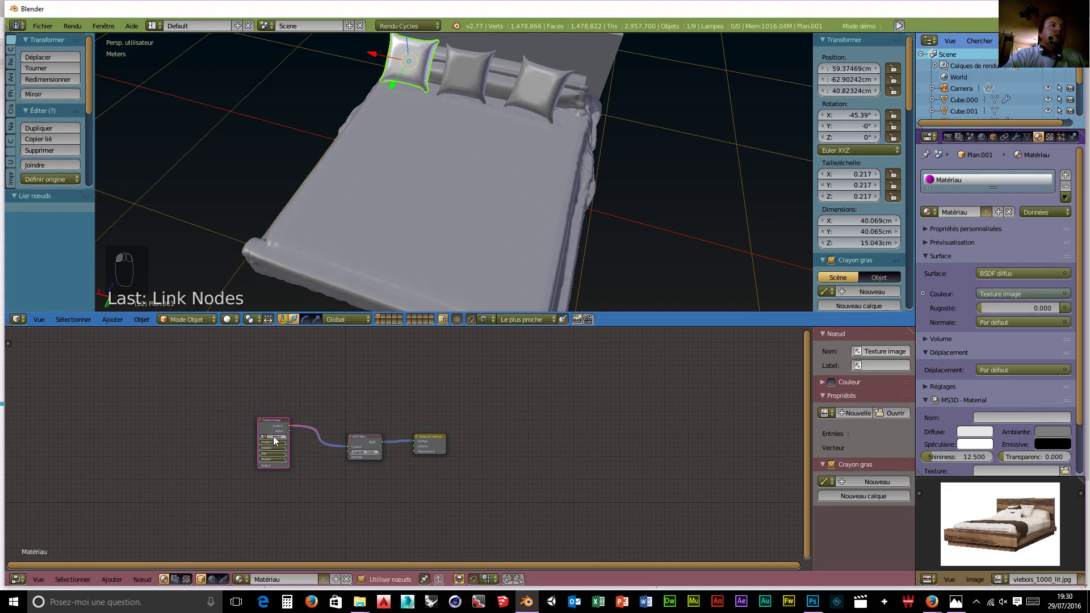
Load 49730-7656077.jpg from D:\blender\objet pour intérieur de maison into the Image Texture node, browsing the folder as thumbnails.
click(274, 435)
click(40, 87)
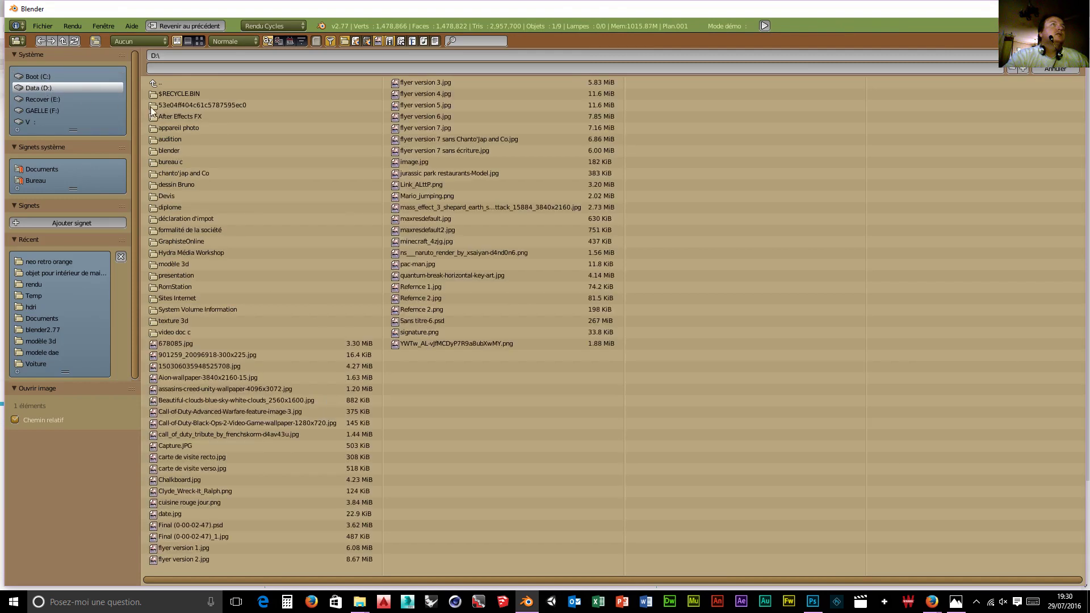
click(178, 151)
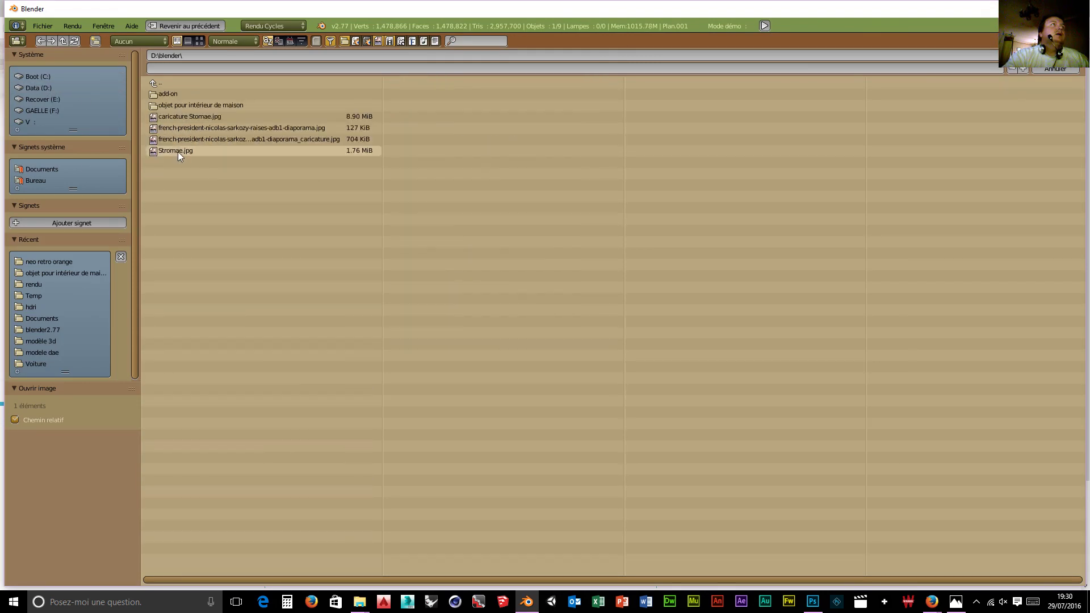
click(182, 107)
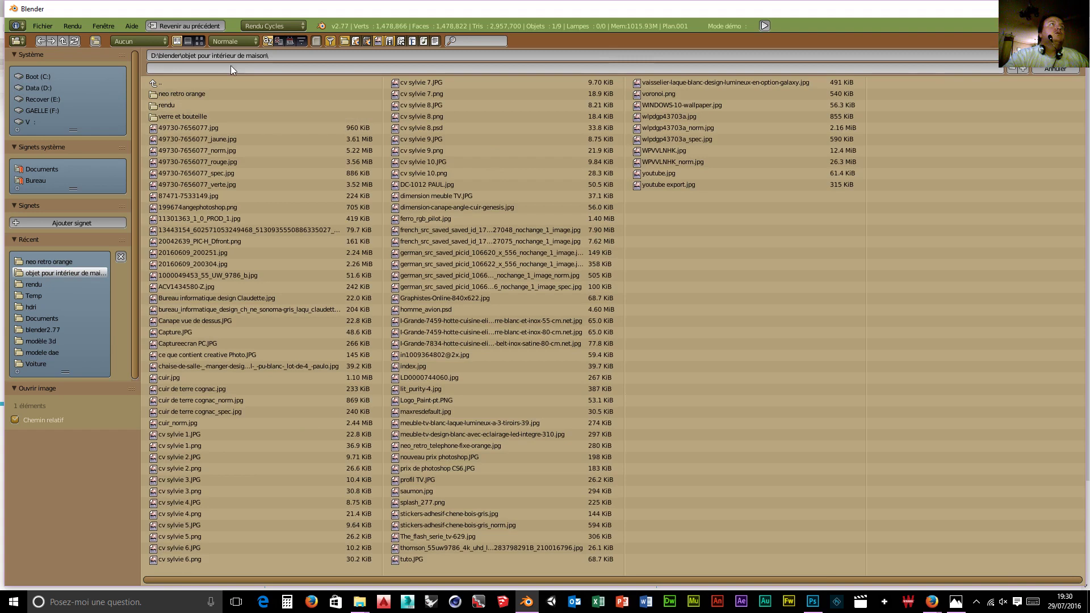
click(200, 40)
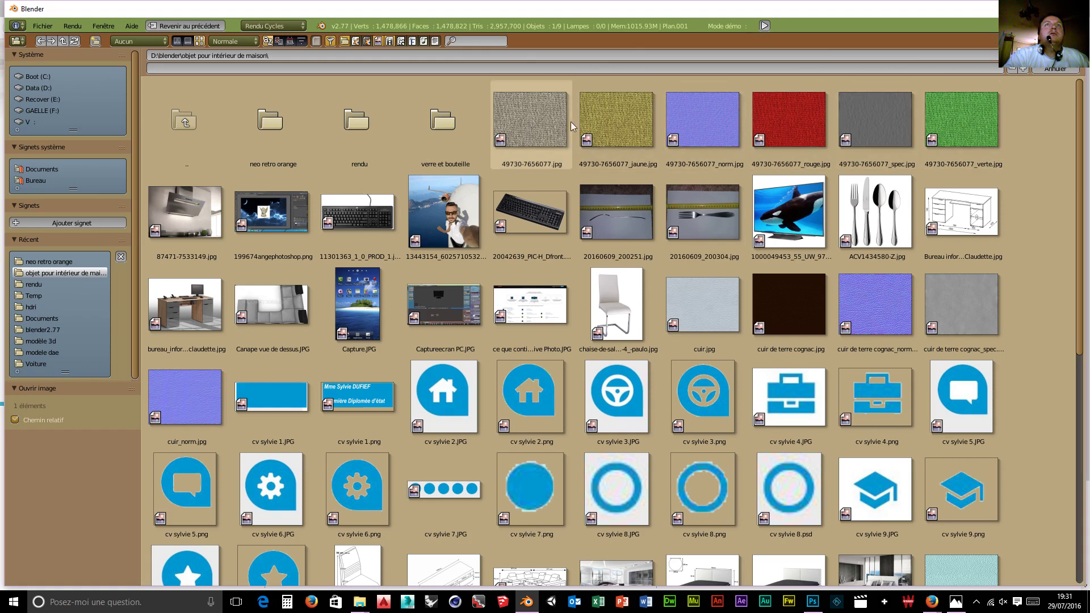
click(538, 119)
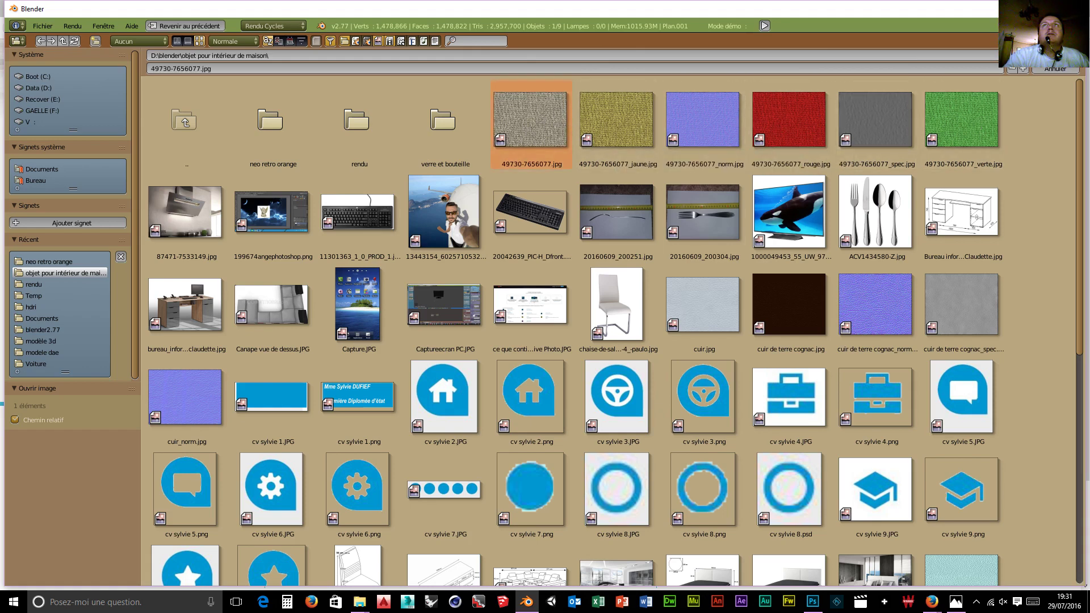
click(1055, 56)
Preview the fabric texture on the first pillow up close with rendered viewport shading.
scroll(478, 411, down, 1)
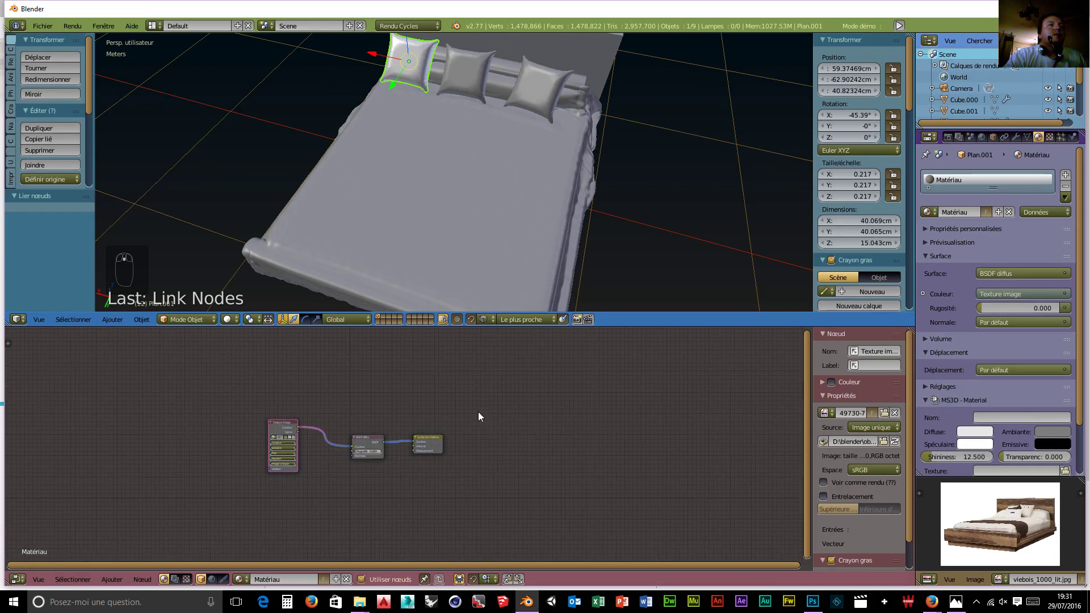
scroll(318, 493, up, 3)
middle_drag(281, 492, 435, 503)
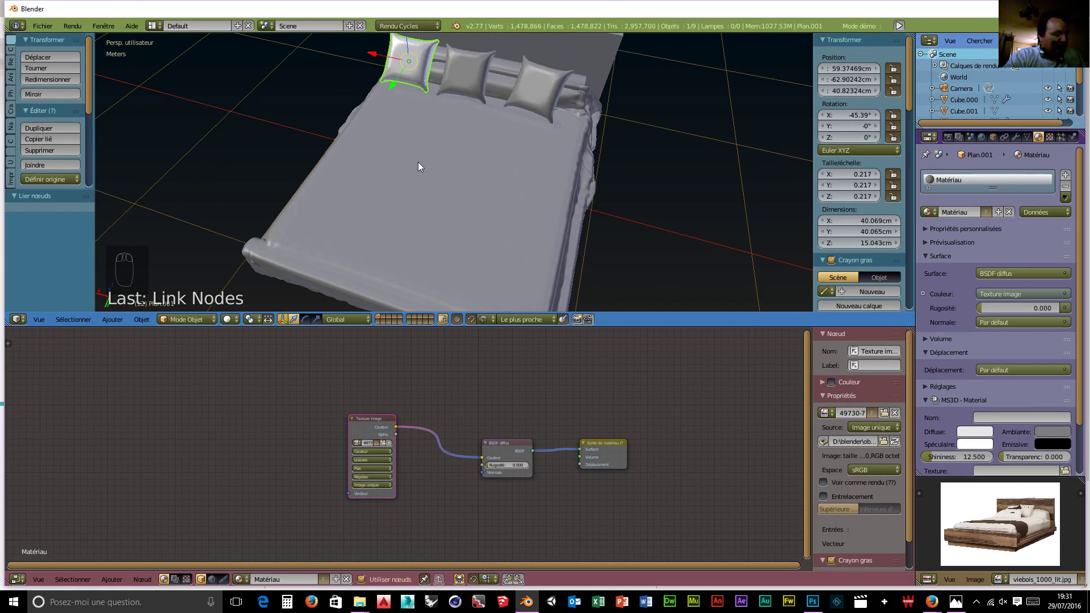
key(shift+z)
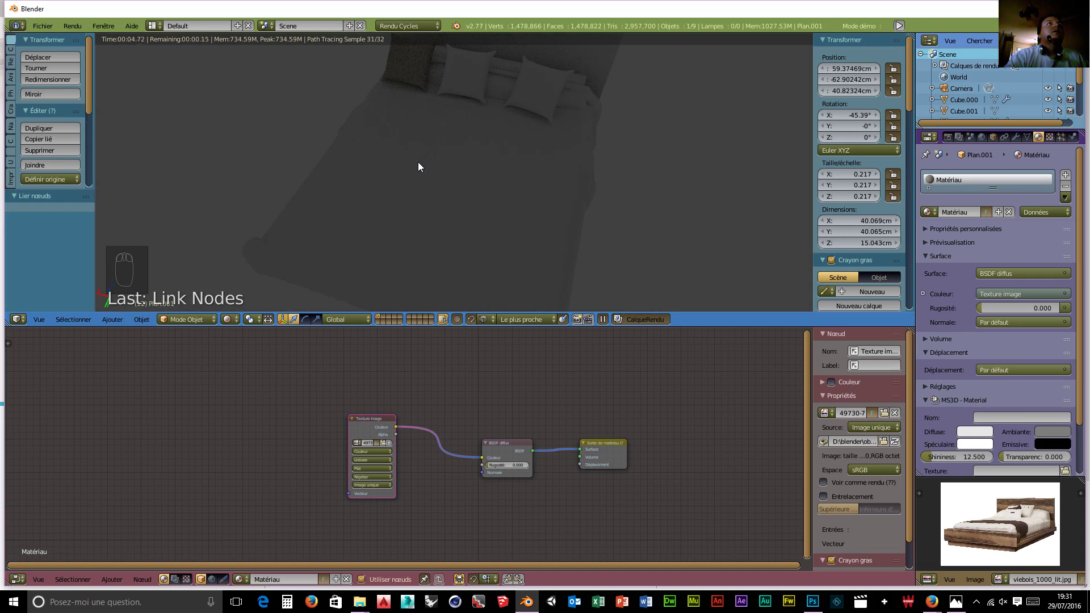
middle_drag(437, 110, 435, 209)
scroll(435, 209, up, 4)
scroll(434, 210, up, 3)
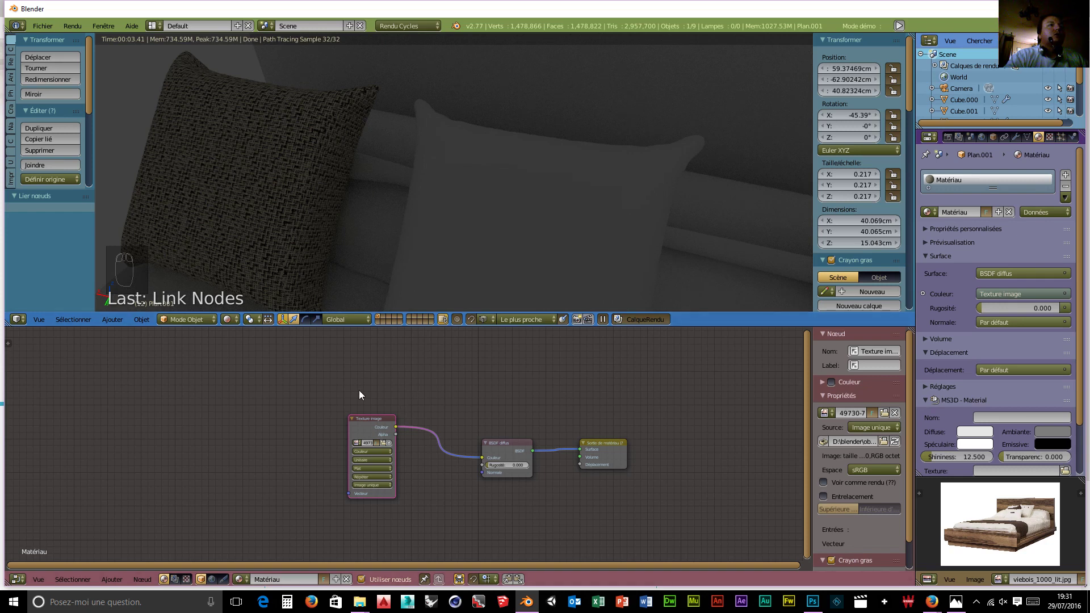
Add a Texture Coordinate node well to the left of the Image Texture node in the pillow's material.
key(shift+a)
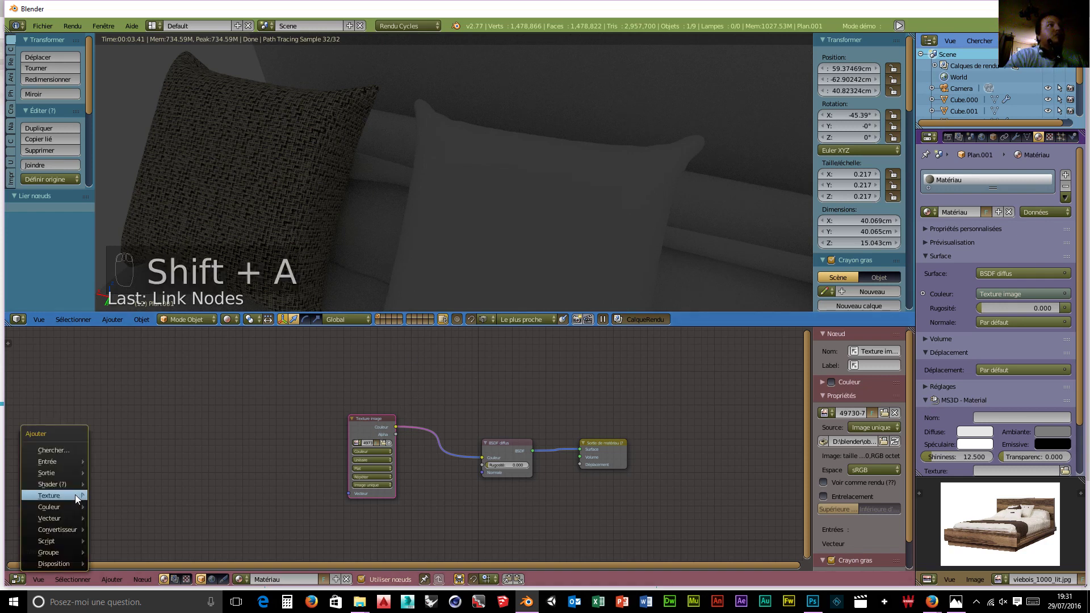
mouse_move(75, 495)
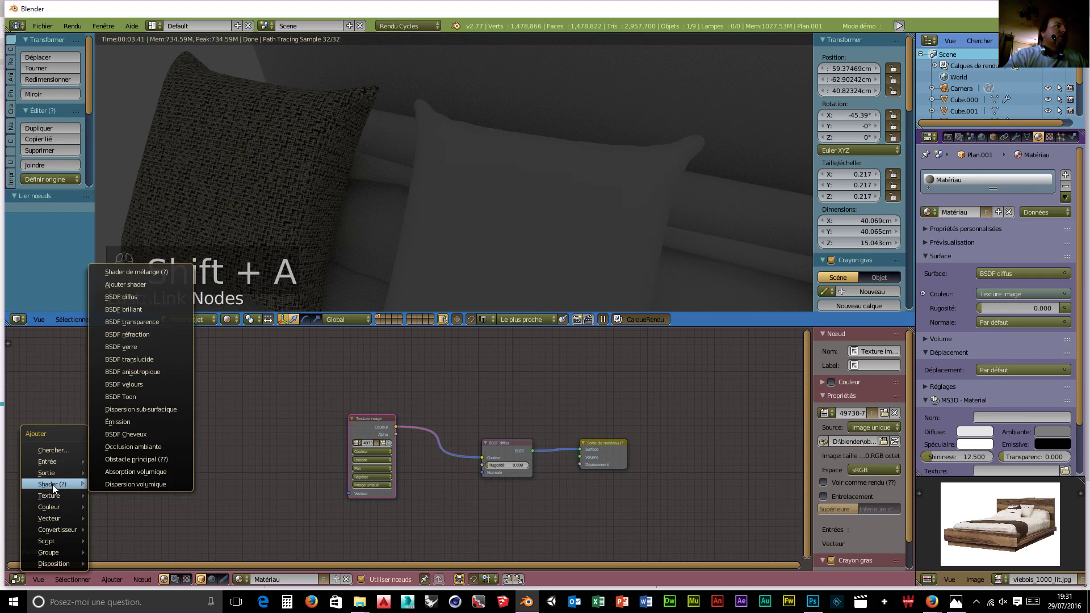
mouse_move(53, 461)
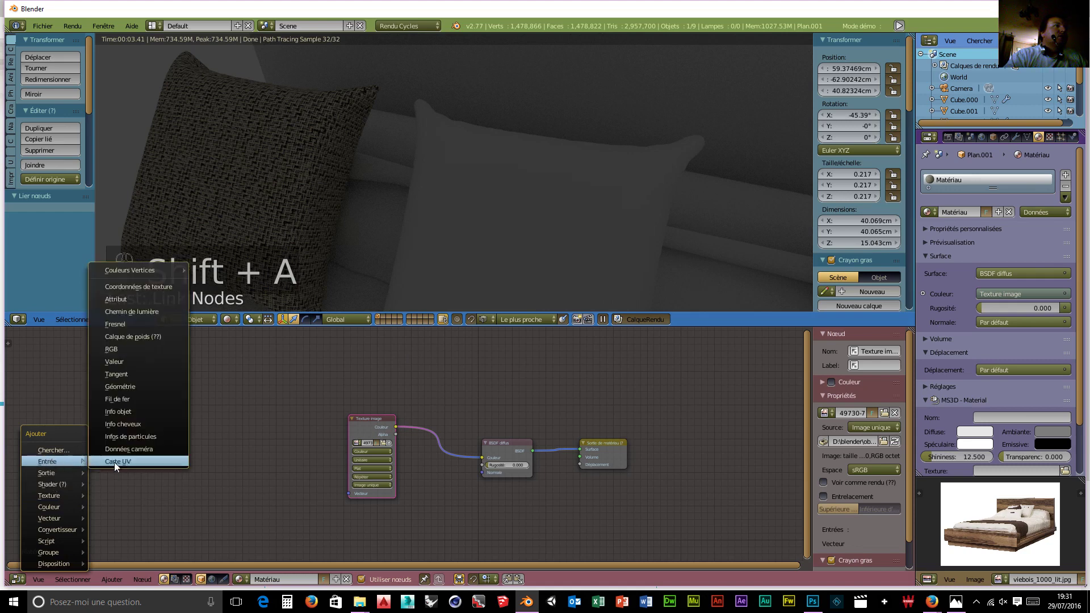
click(140, 286)
click(95, 389)
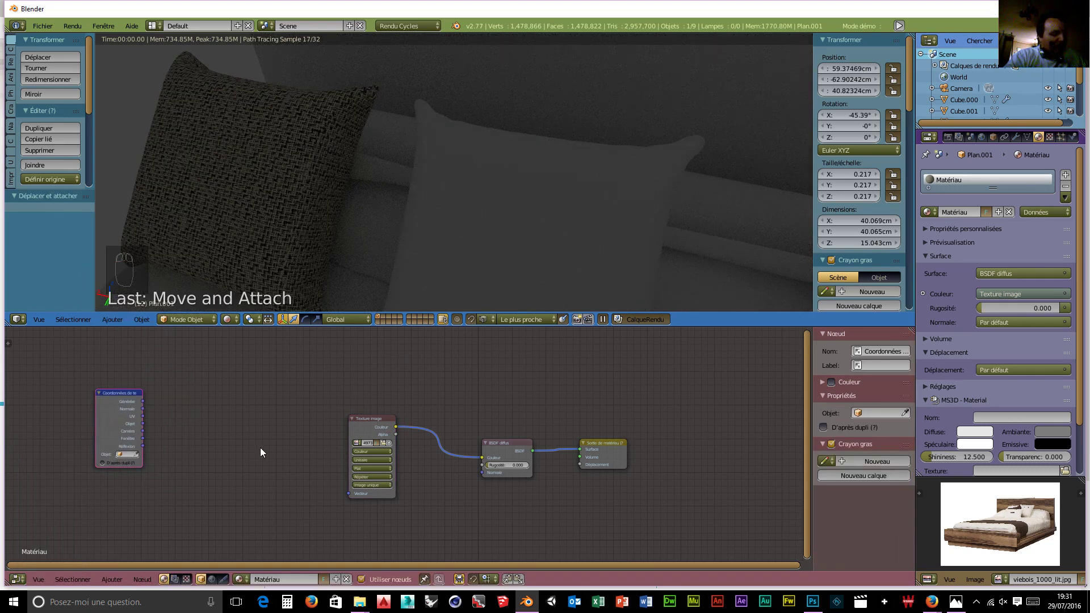
Add a Mapping node fed by the Texture Coordinate UV output and link its Vector output to the Image Texture node's Vector input.
key(shift+a)
mouse_move(245, 517)
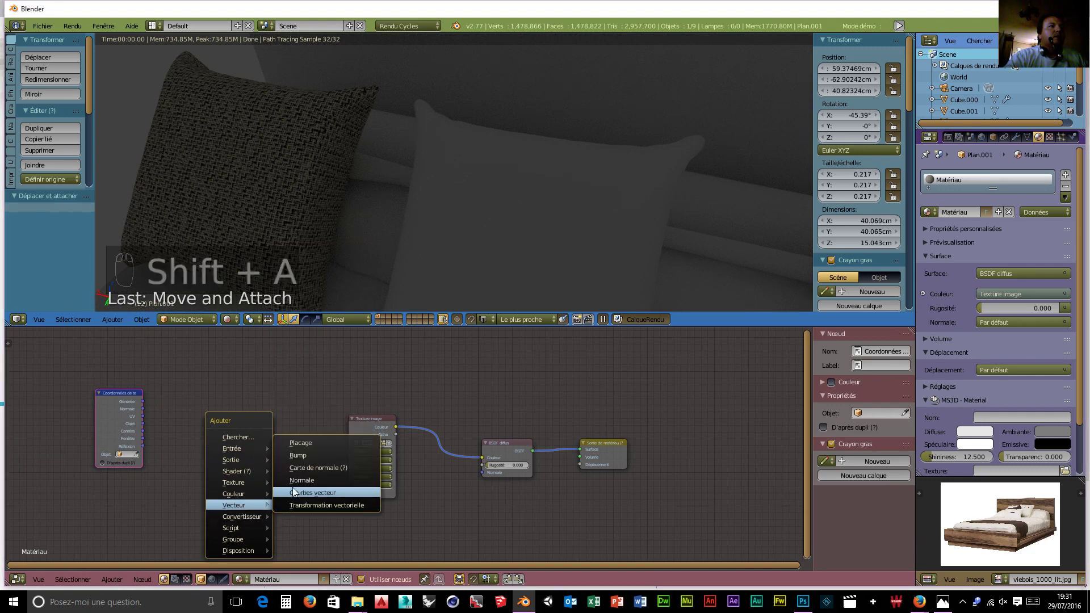
click(302, 442)
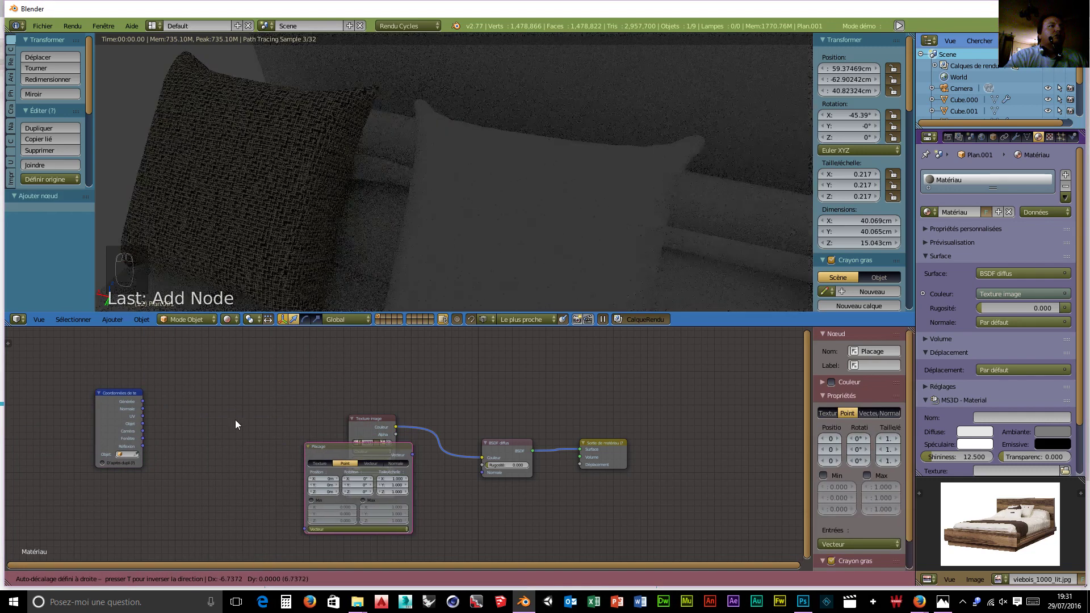
click(168, 376)
drag(142, 416, 182, 466)
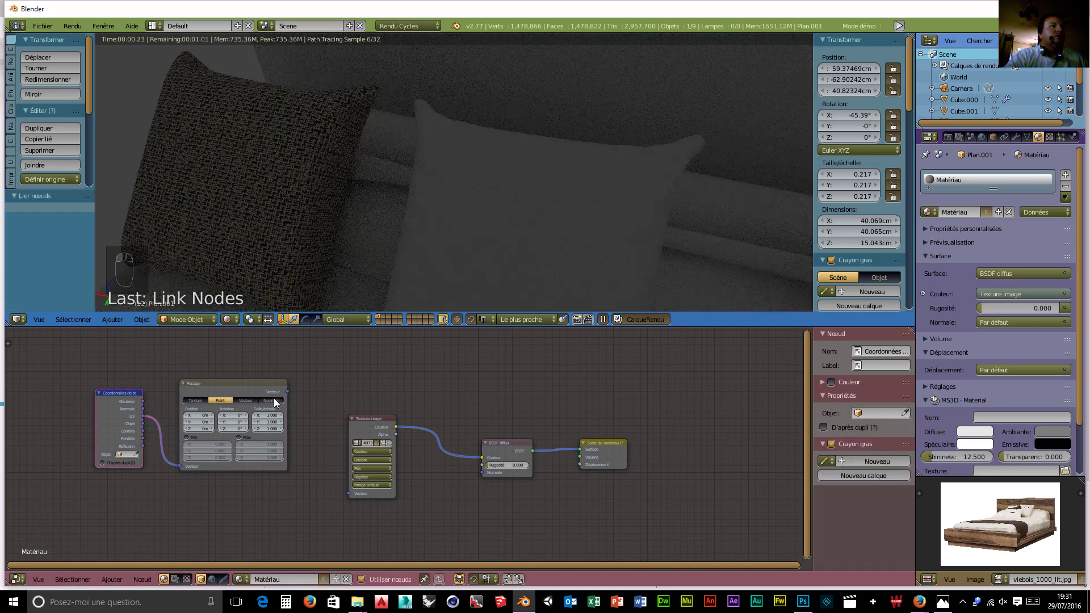
drag(288, 391, 349, 495)
Set the Mapping node's scale to X 2.5, Y 2.6 and Z 2.5 for a finer fabric weave.
click(262, 415)
text(0.4)
key(Return)
drag(261, 415, 310, 415)
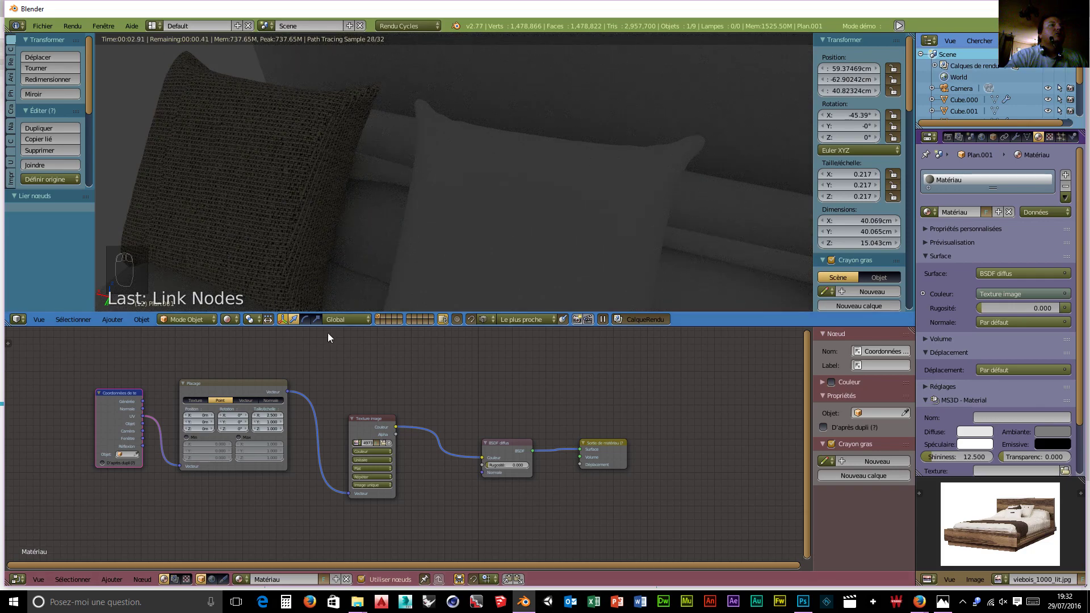
drag(281, 423, 315, 428)
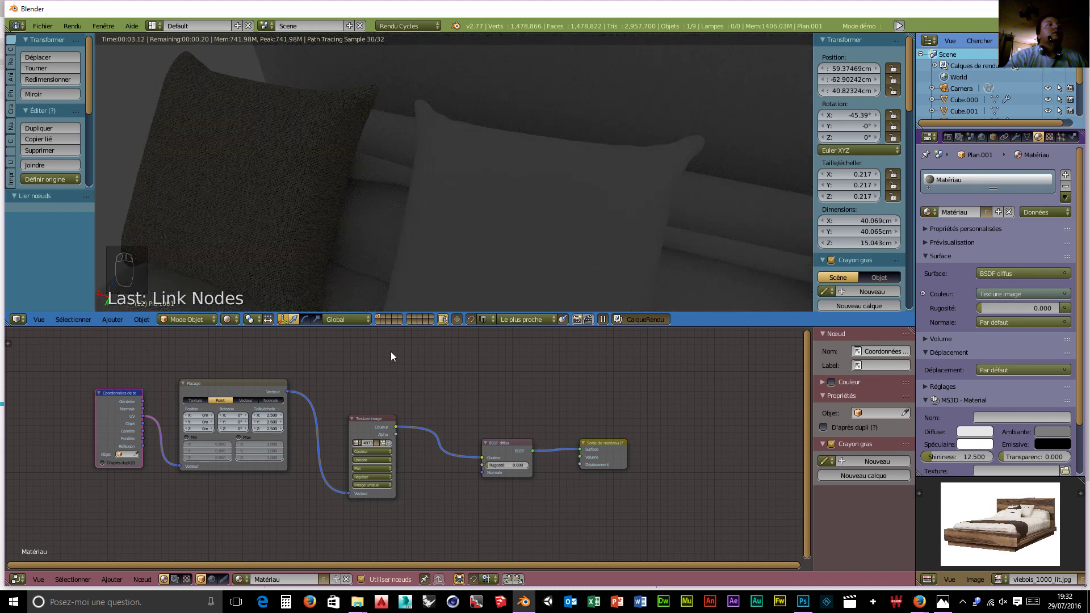
Move the Material Output node lower and slightly farther right of the Diffuse BSDF node.
scroll(458, 441, up, 1)
mouse_move(452, 517)
middle_down()
mouse_move(482, 515)
mouse_move(454, 532)
middle_up()
drag(617, 449, 644, 494)
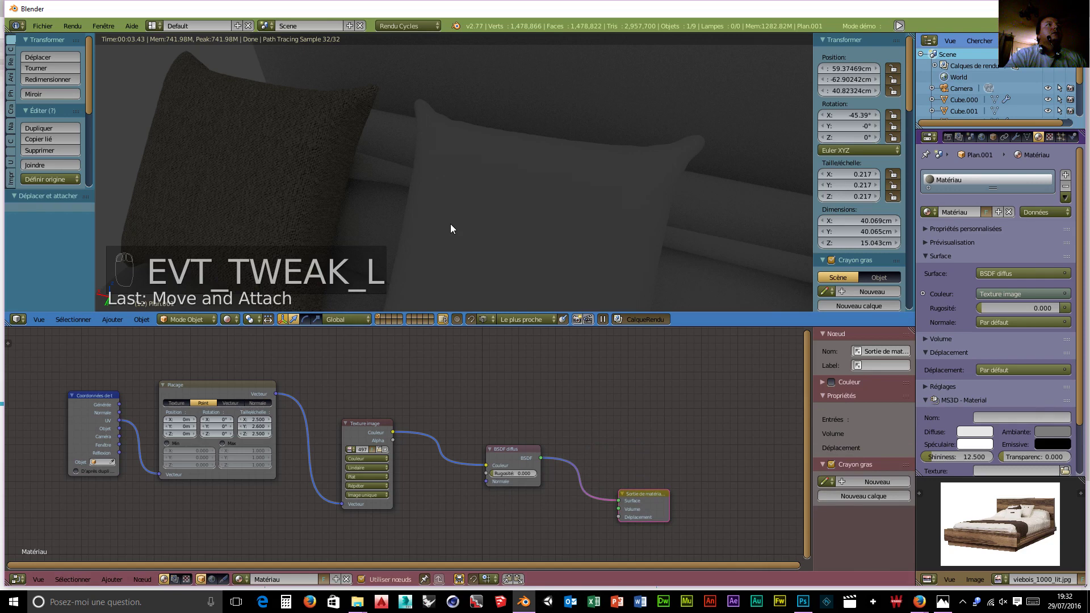
Add a Point lamp to the bed scene.
scroll(450, 222, down, 4)
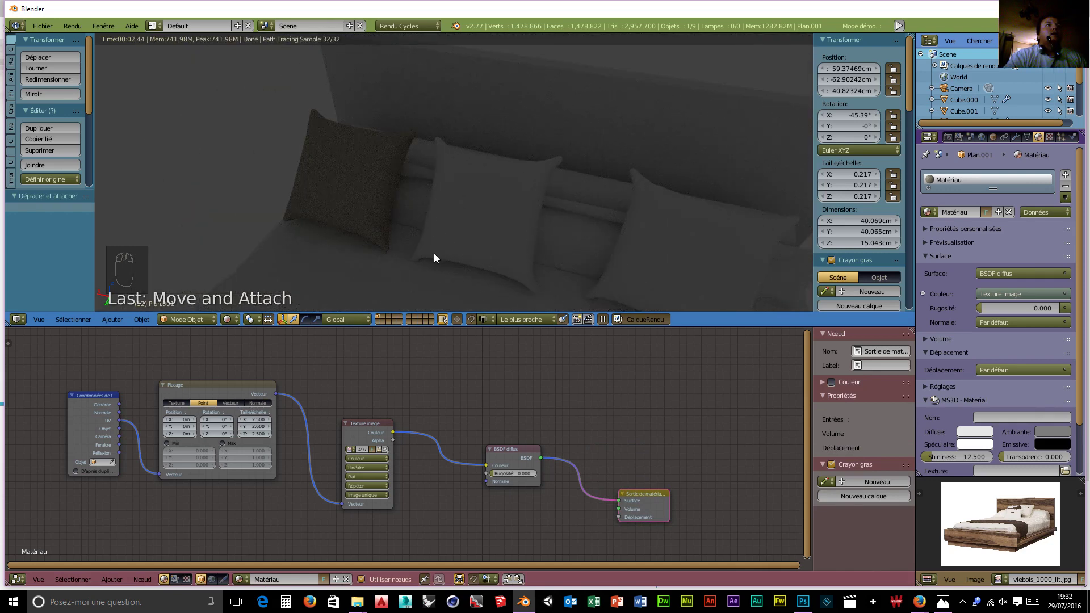
key(shift+a)
mouse_move(434, 254)
mouse_move(402, 383)
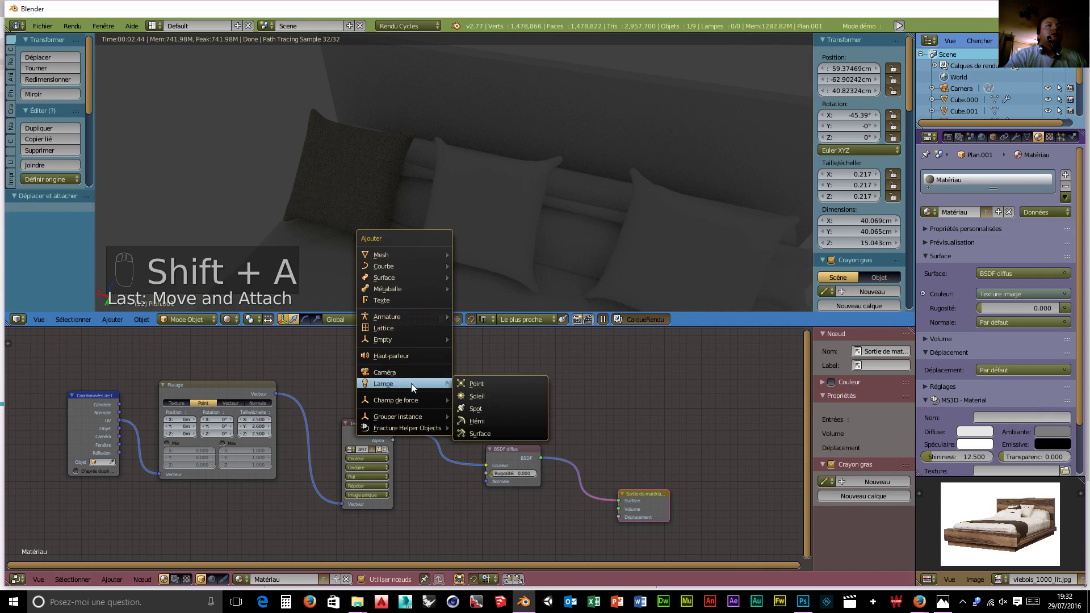
click(478, 386)
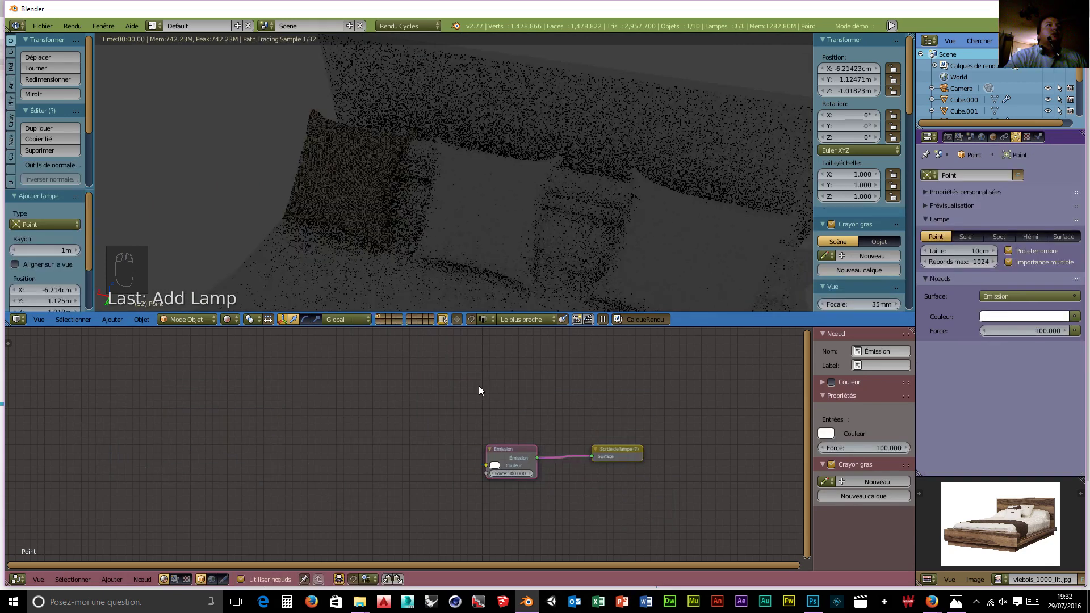
Raise the Point lamp about 1.87 m along the global Z axis so it lights the bed from above.
scroll(487, 275, down, 8)
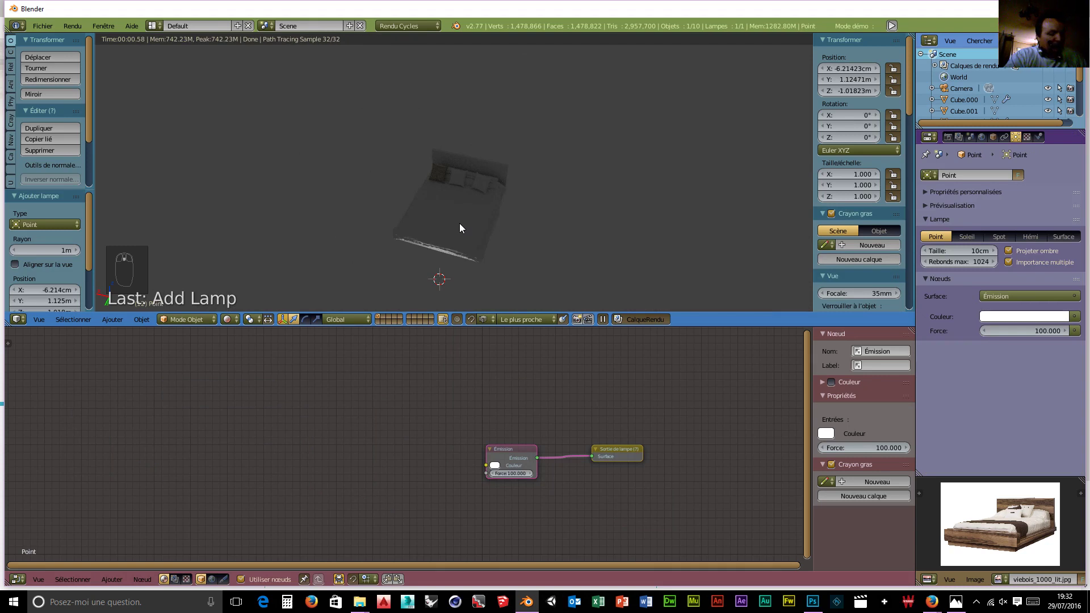
key(g)
key(z)
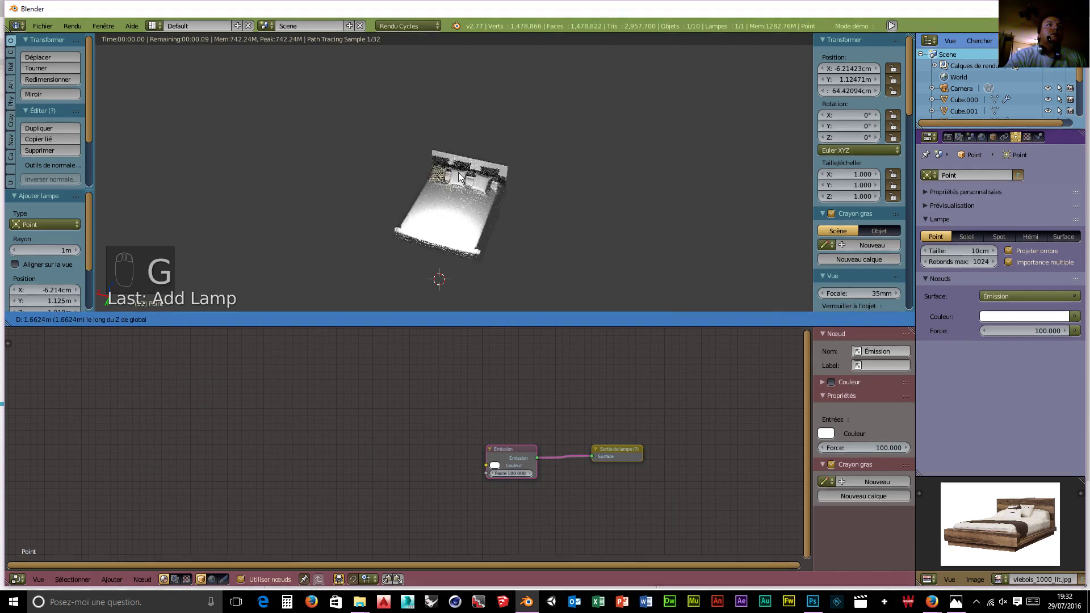
click(462, 179)
Select the fabric-textured pillow and add a second Image Texture node below the first one in its material.
scroll(444, 219, up, 7)
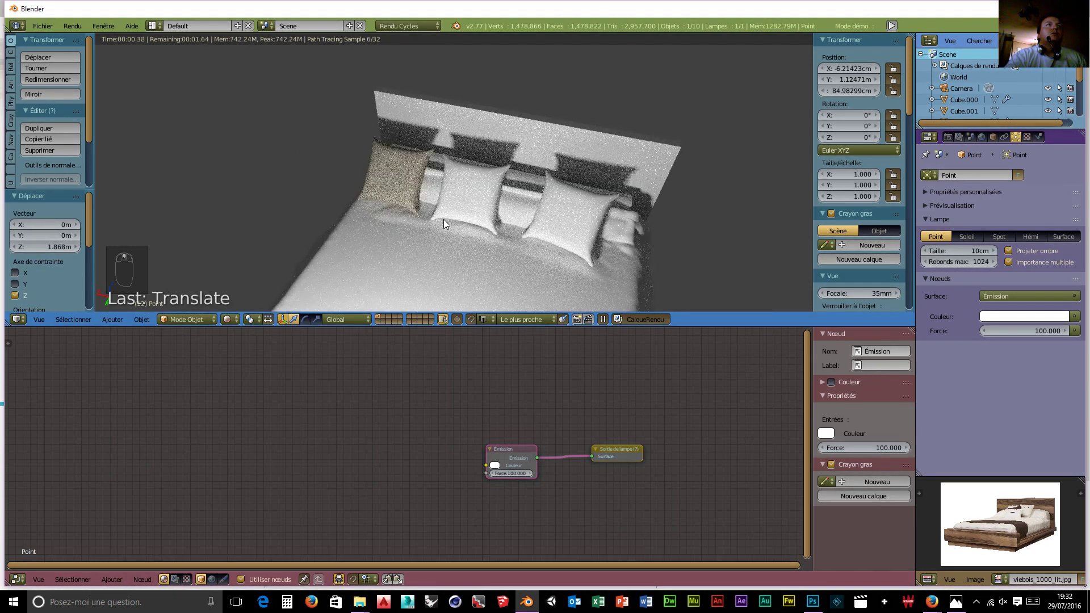
scroll(363, 205, up, 2)
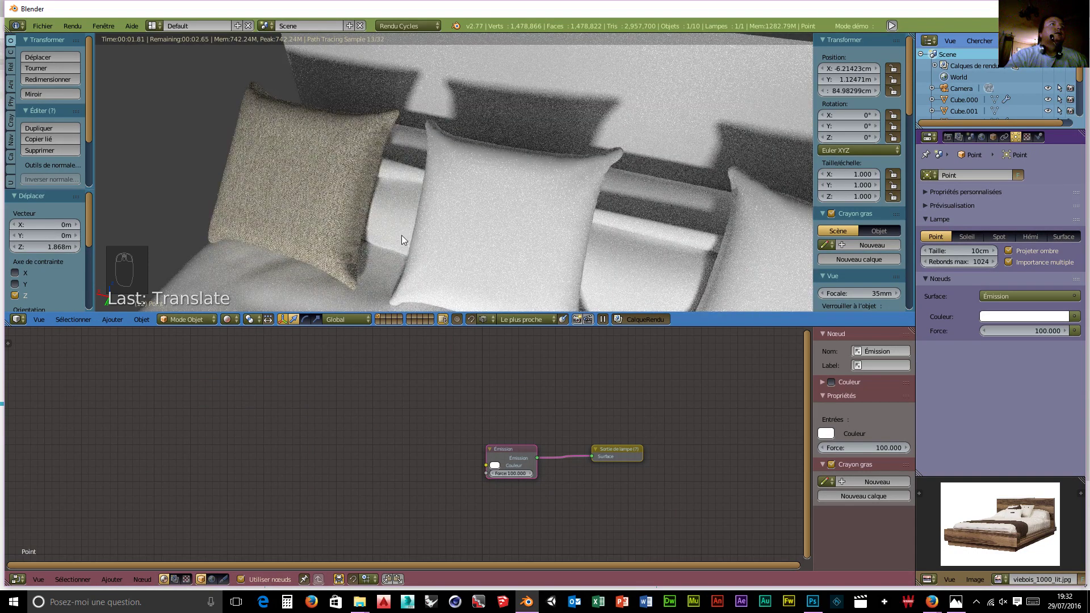
middle_drag(366, 227, 407, 178)
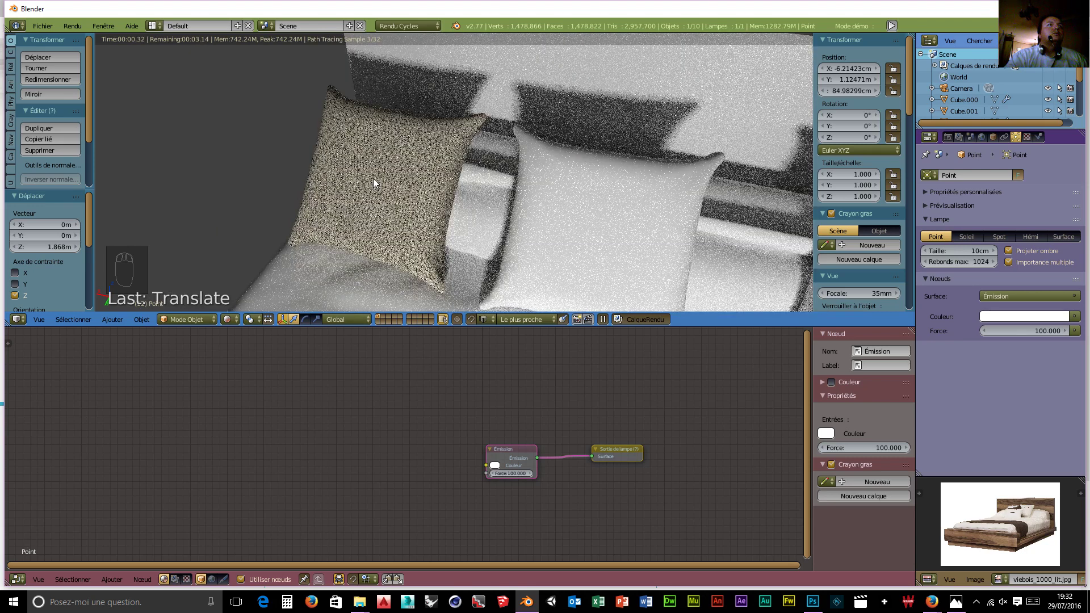
right_click(373, 178)
scroll(472, 481, down, 1)
middle_drag(470, 503, 482, 438)
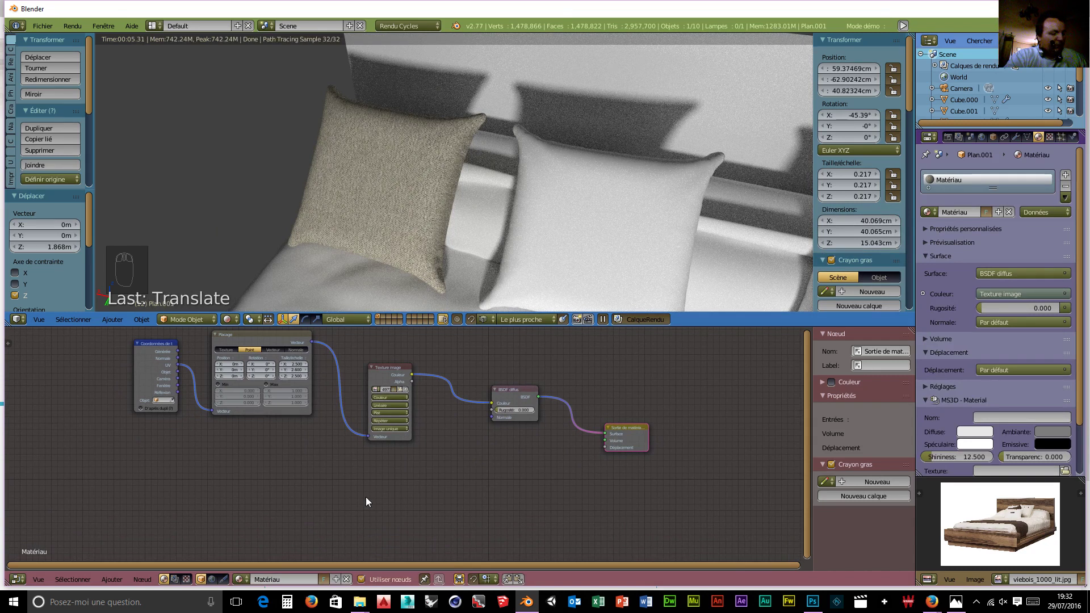
key(shift+a)
mouse_move(365, 496)
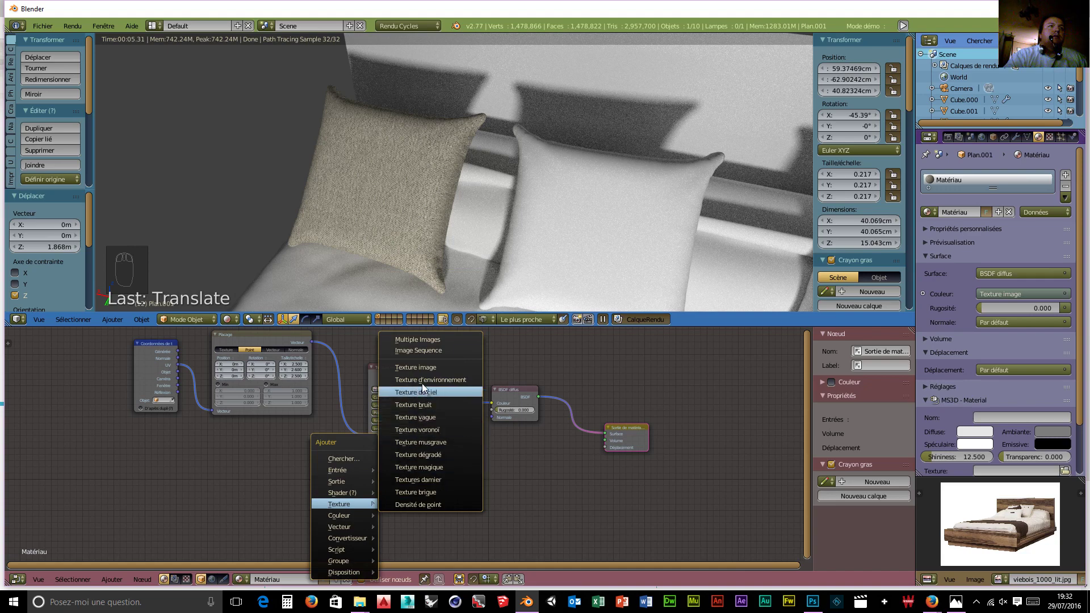
click(421, 367)
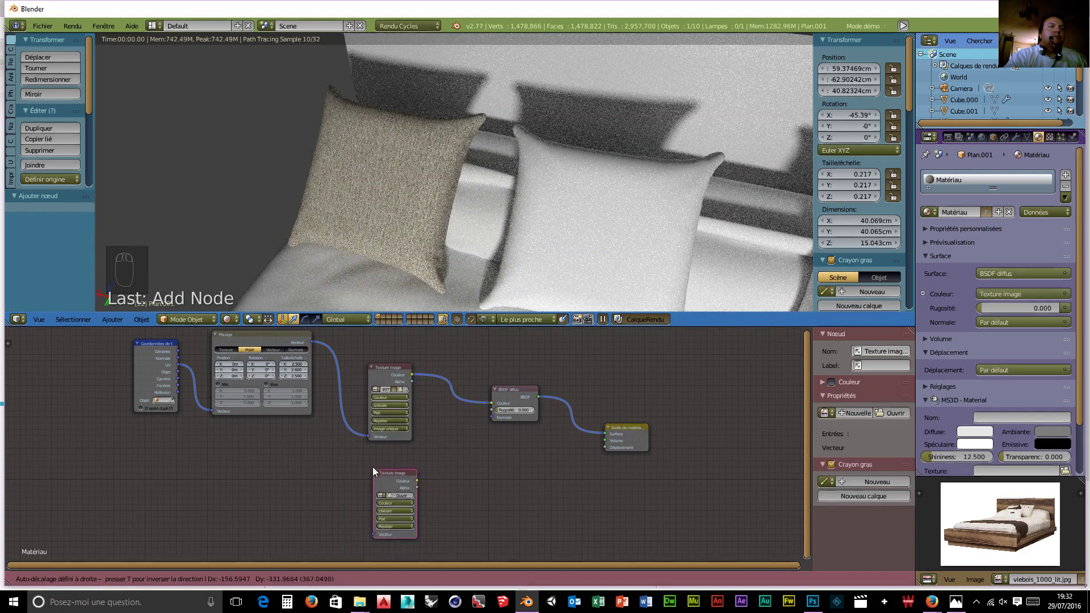
click(373, 467)
click(398, 492)
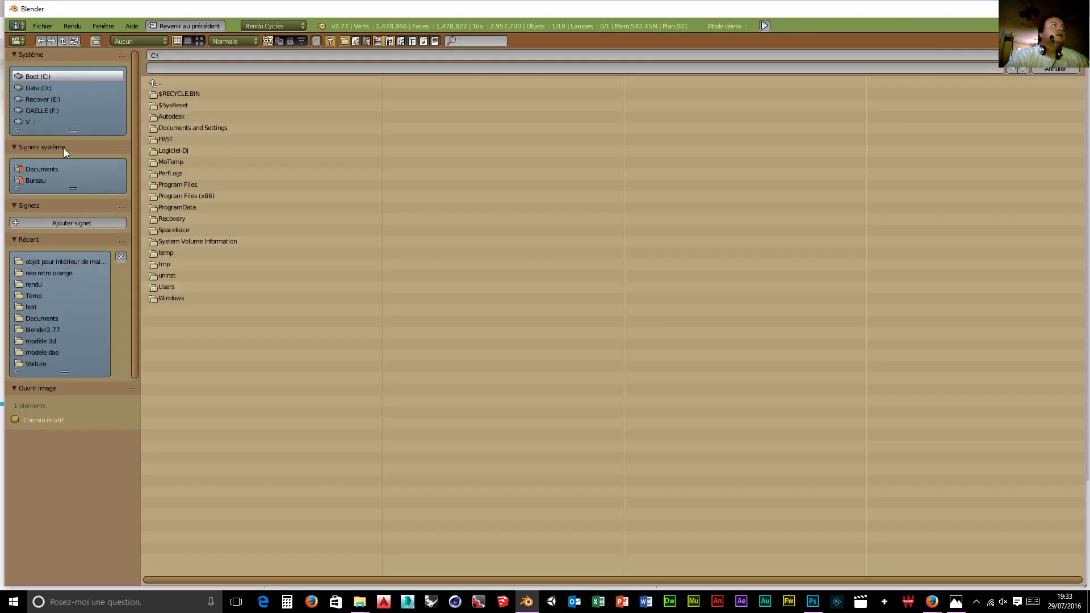
click(39, 88)
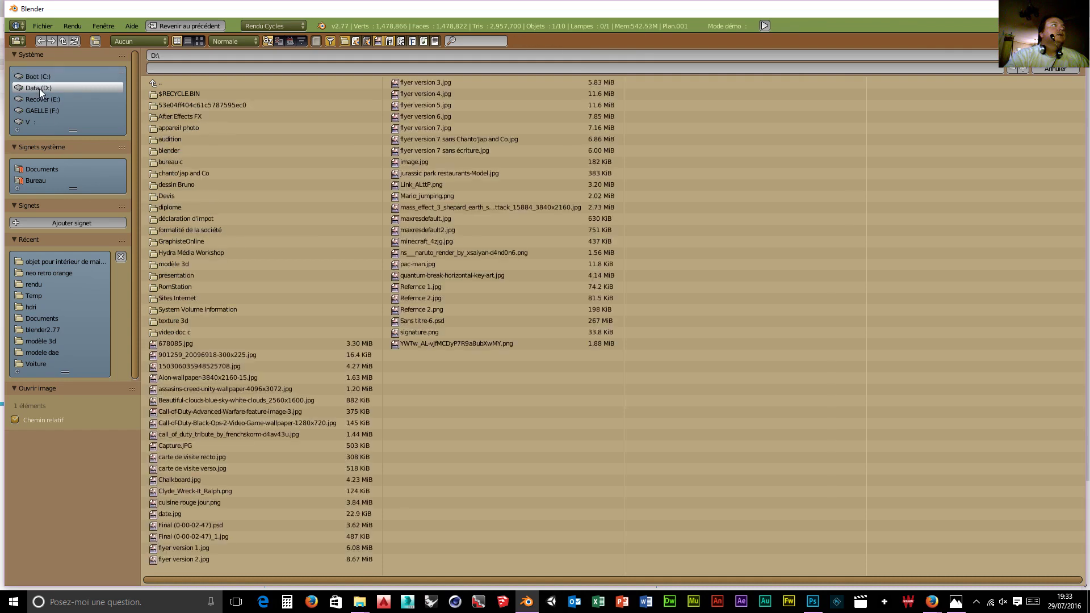
click(171, 150)
click(179, 105)
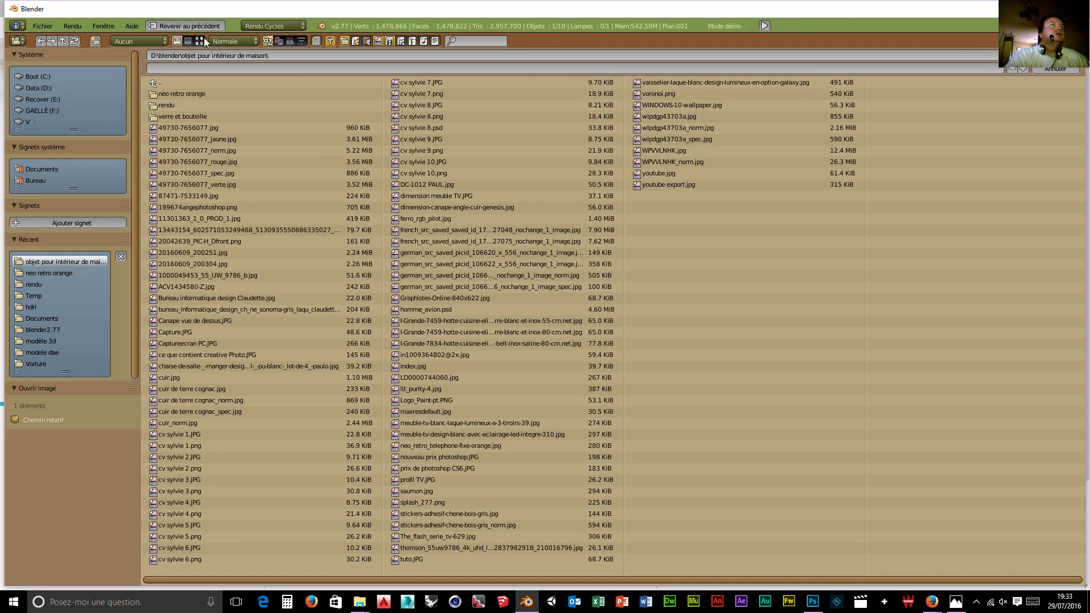
click(200, 40)
click(704, 131)
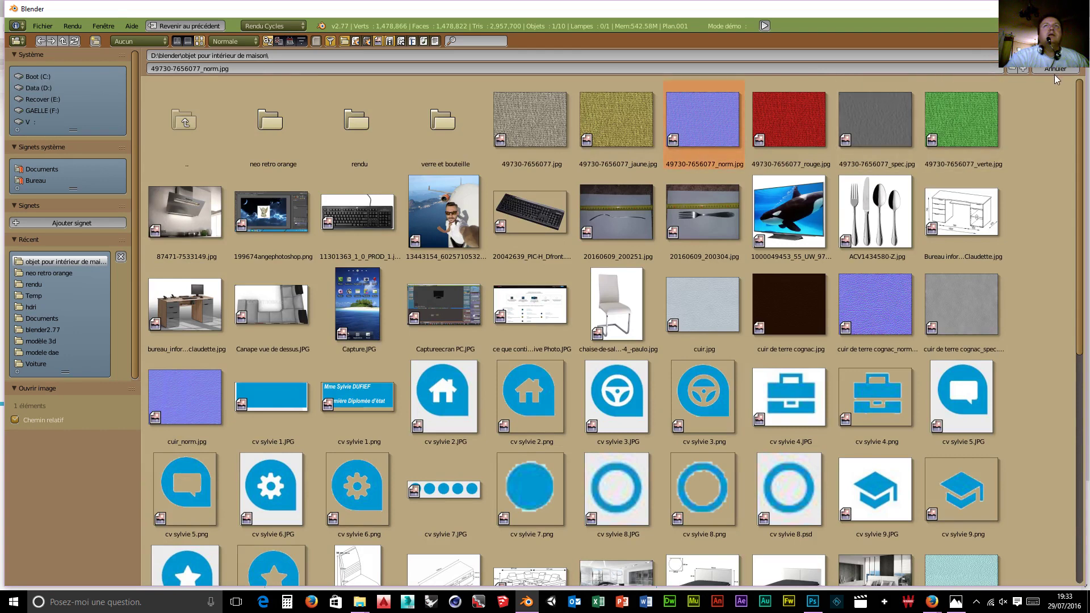
click(1054, 56)
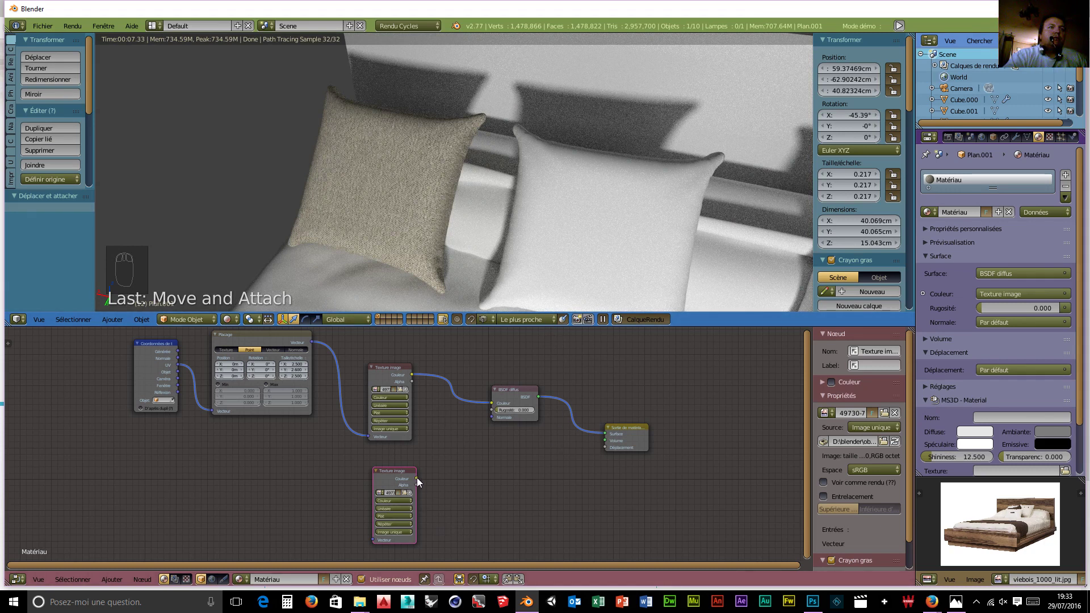
Add a Normal Map node to the right of the second Image Texture node.
key(shift+a)
mouse_move(460, 487)
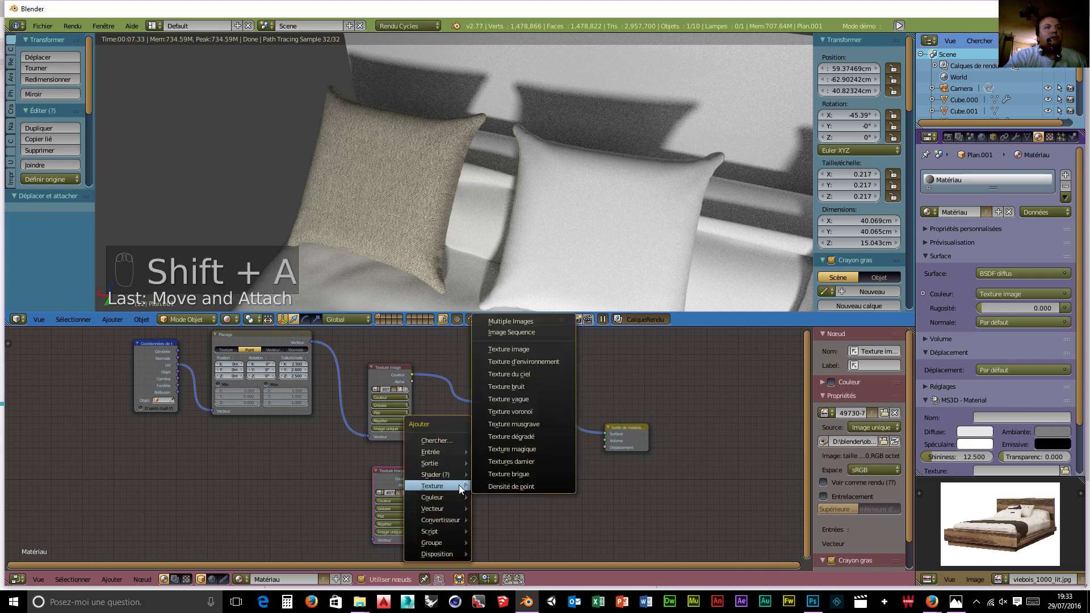
mouse_move(454, 508)
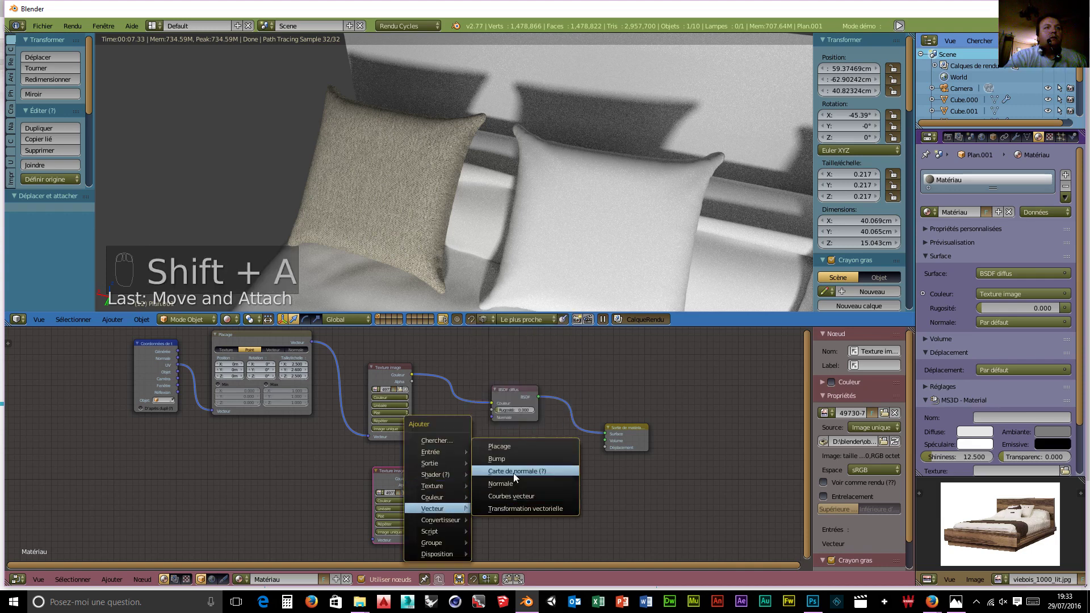
click(513, 472)
click(465, 479)
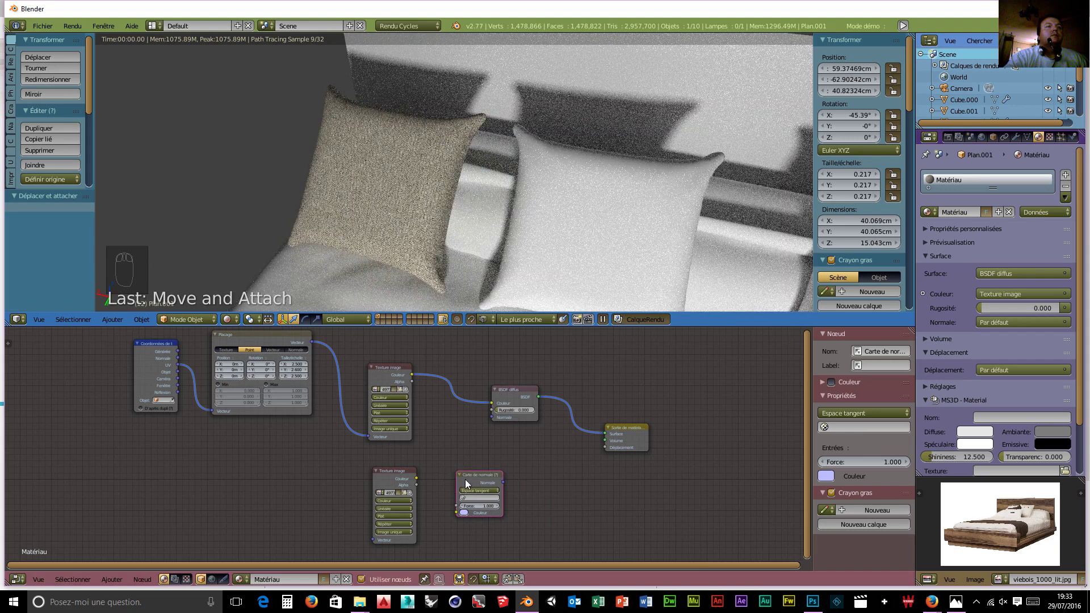
Link Mapping to the second Image Texture's Vector, its Color to the Normal Map, and the Normal output to the Material Output's Displacement.
drag(309, 339, 373, 539)
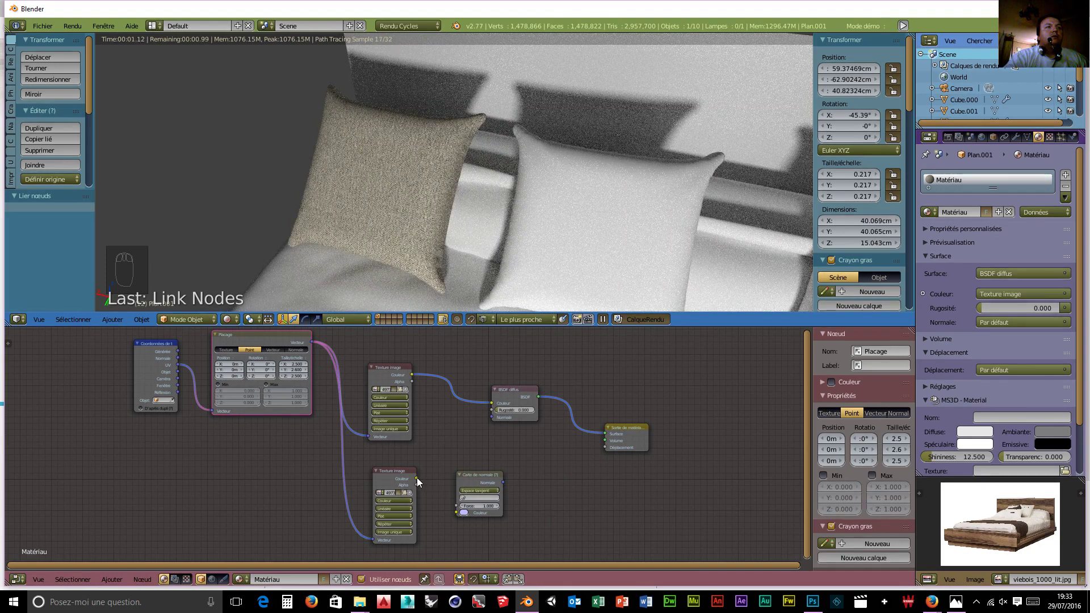
drag(417, 478, 422, 477)
drag(452, 514, 456, 512)
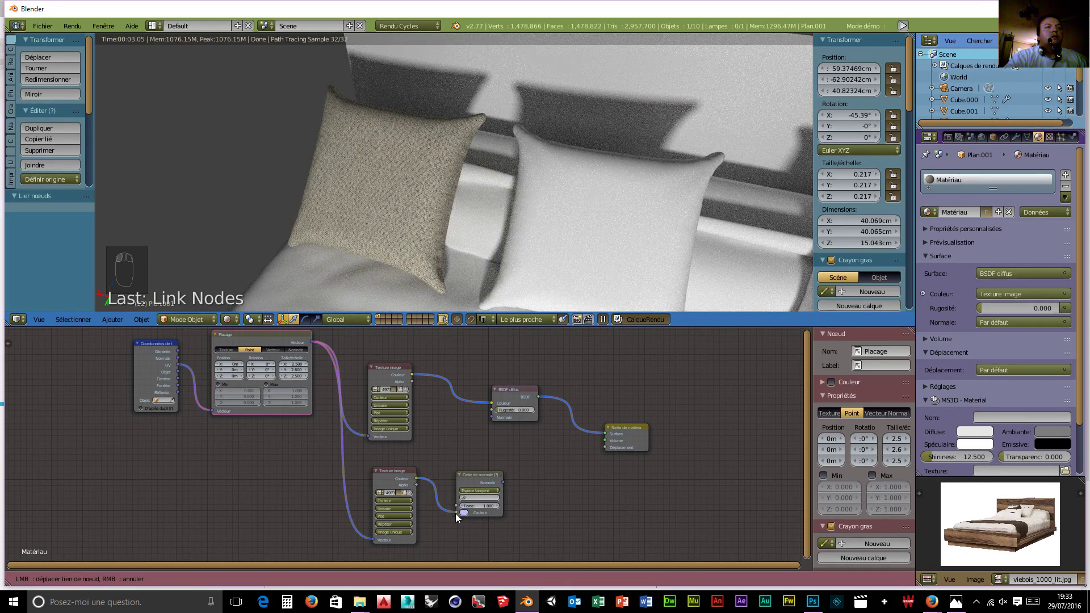
drag(503, 482, 606, 448)
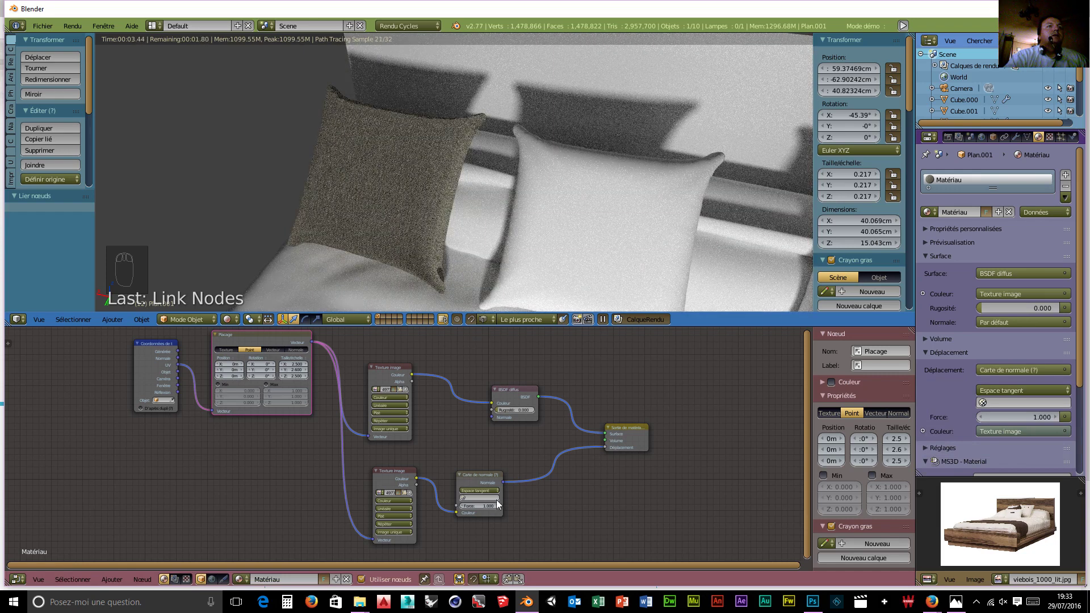
Reduce the Normal Map node's strength to 0.1 and check the fabric pillow's relief up close.
drag(470, 507, 464, 505)
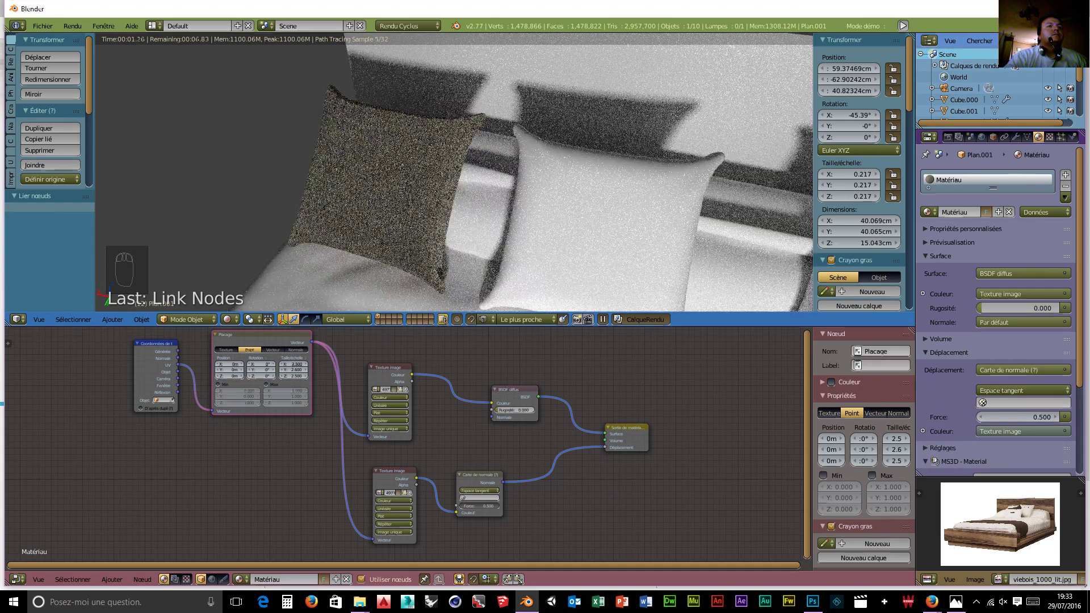
drag(470, 506, 464, 506)
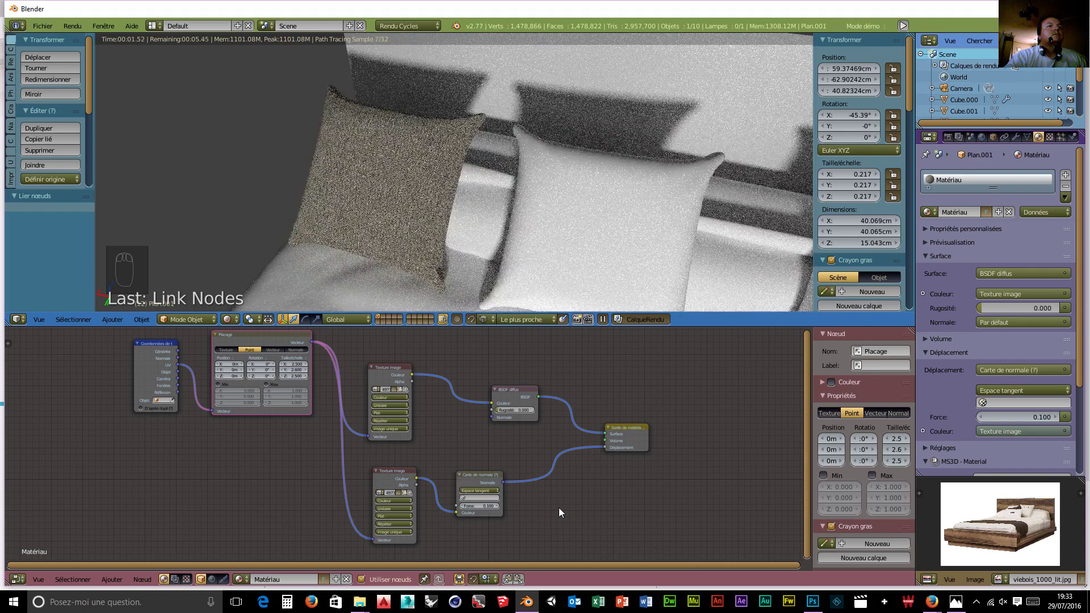
scroll(342, 227, up, 4)
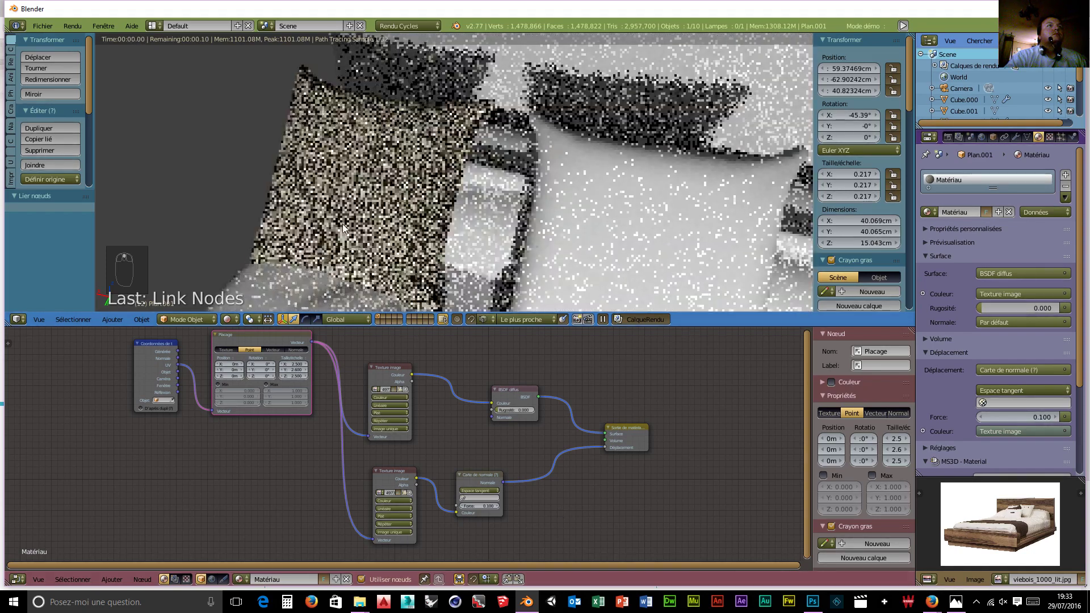
Spread out the Diffuse BSDF and Material Output nodes and insert a Mix Shader on the link between them.
scroll(343, 226, up, 2)
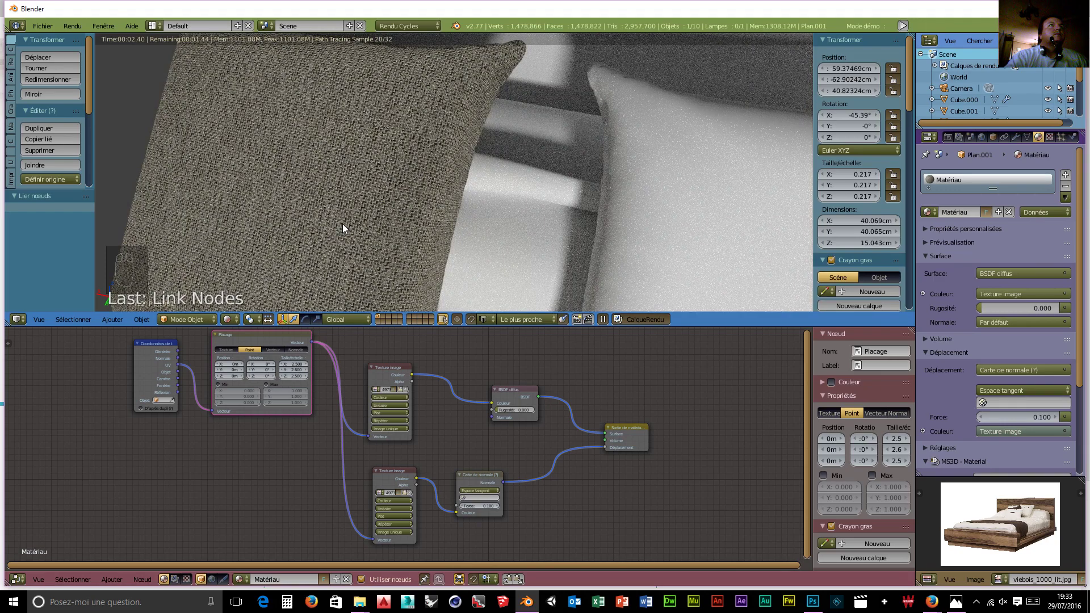
scroll(342, 227, down, 3)
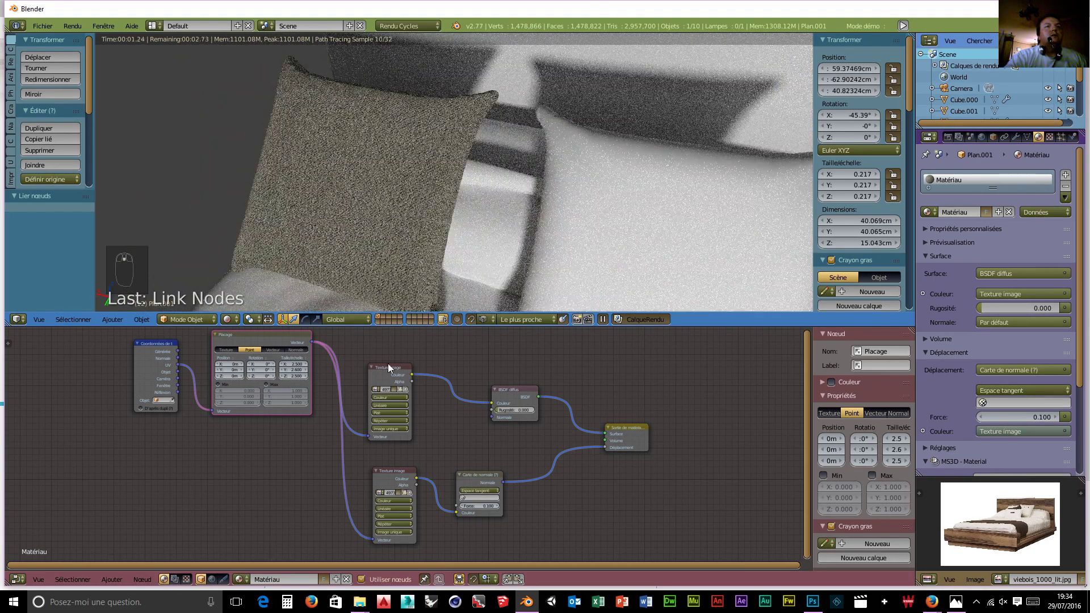
drag(627, 433, 686, 429)
drag(509, 387, 530, 378)
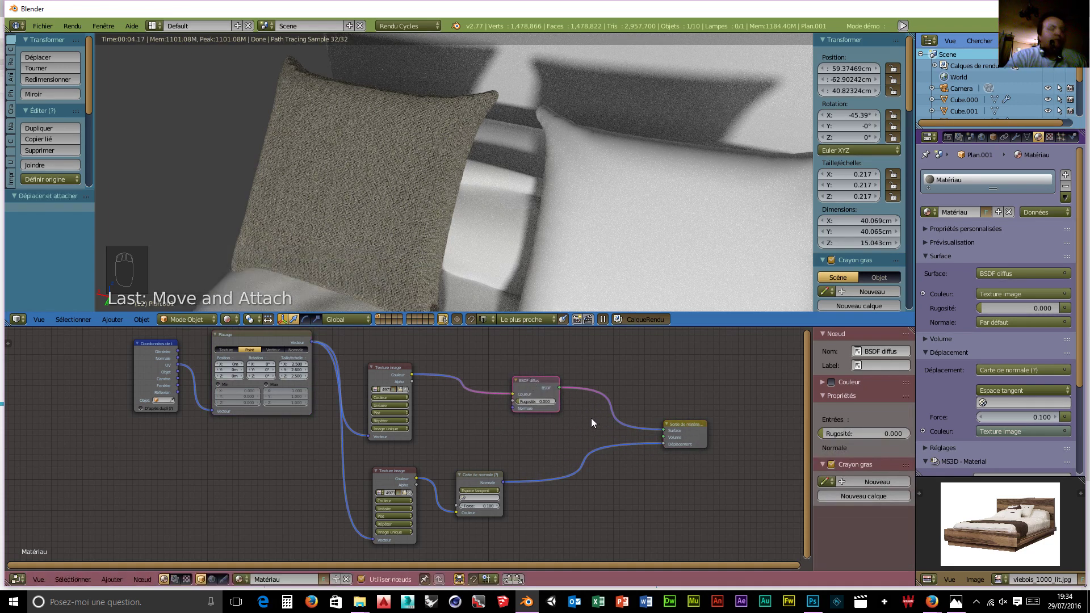
key(shift+a)
mouse_move(577, 397)
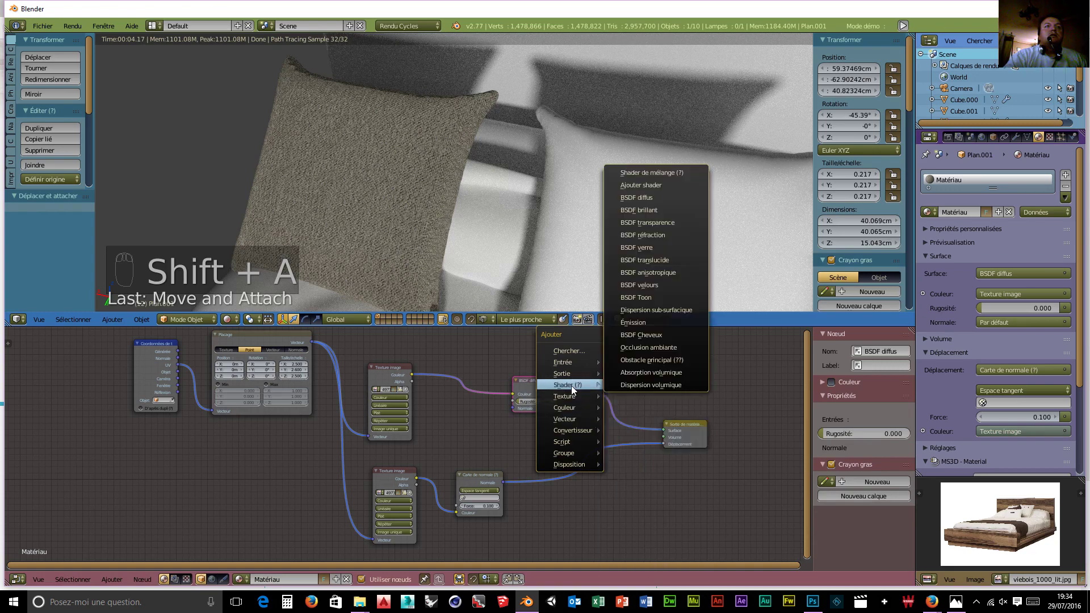
click(646, 172)
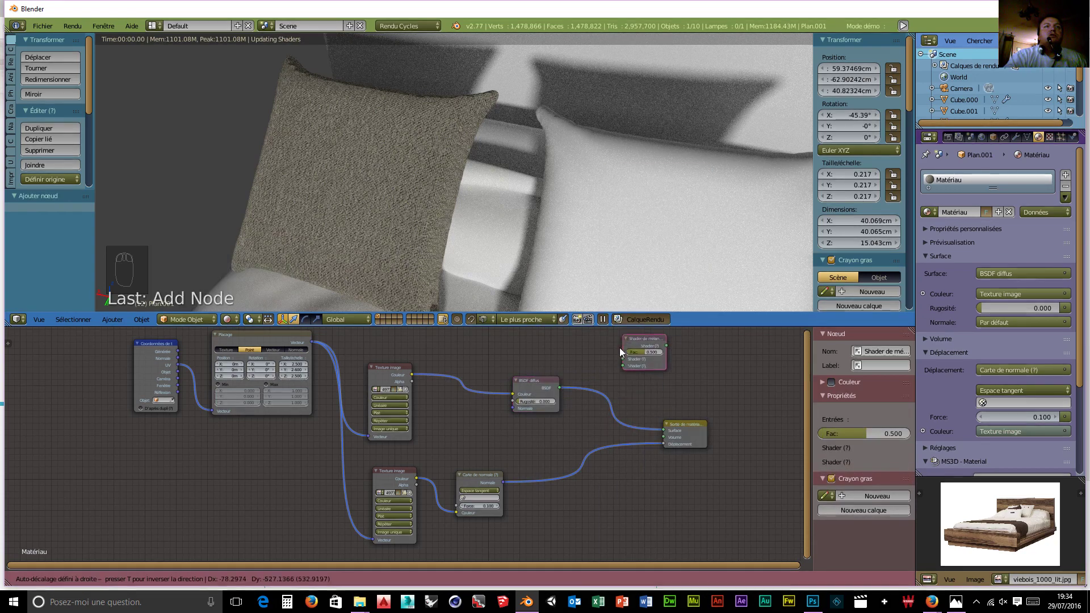
click(606, 375)
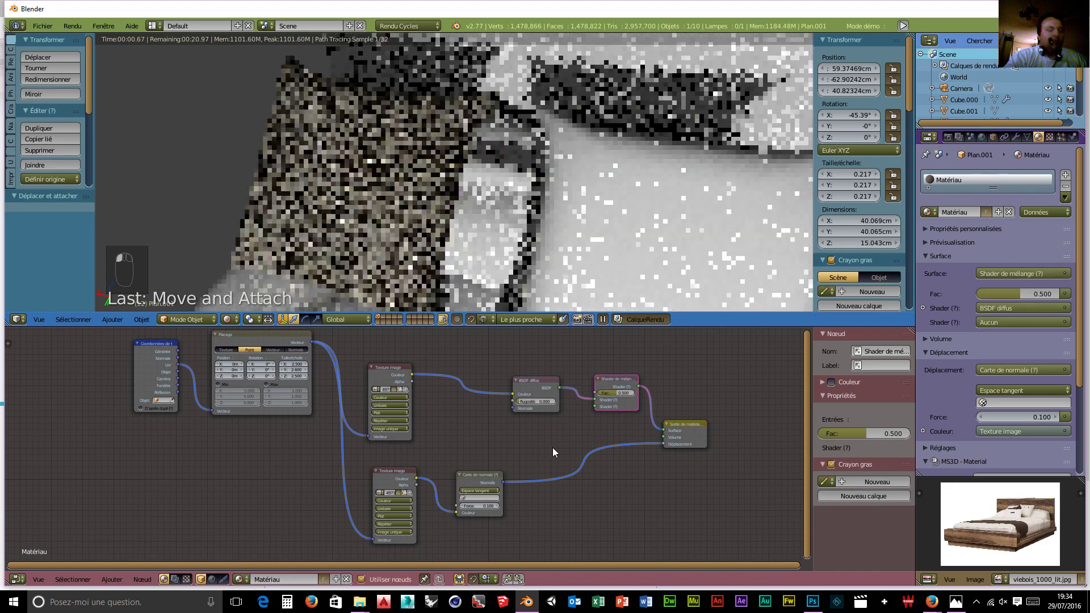
Add a Glossy BSDF node directly below the Diffuse BSDF.
key(shift+a)
mouse_move(550, 447)
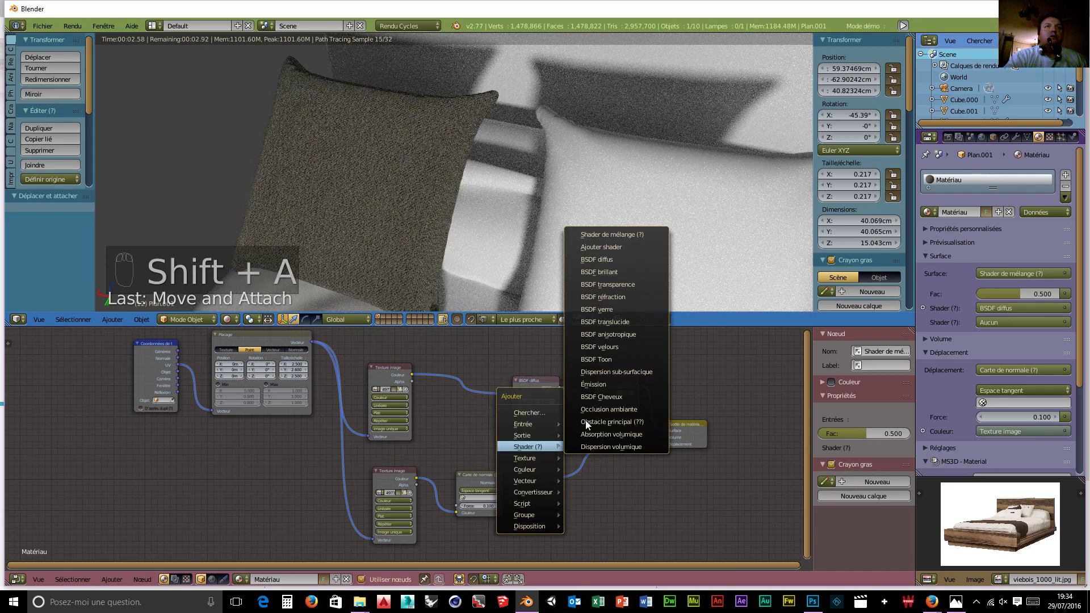
click(605, 270)
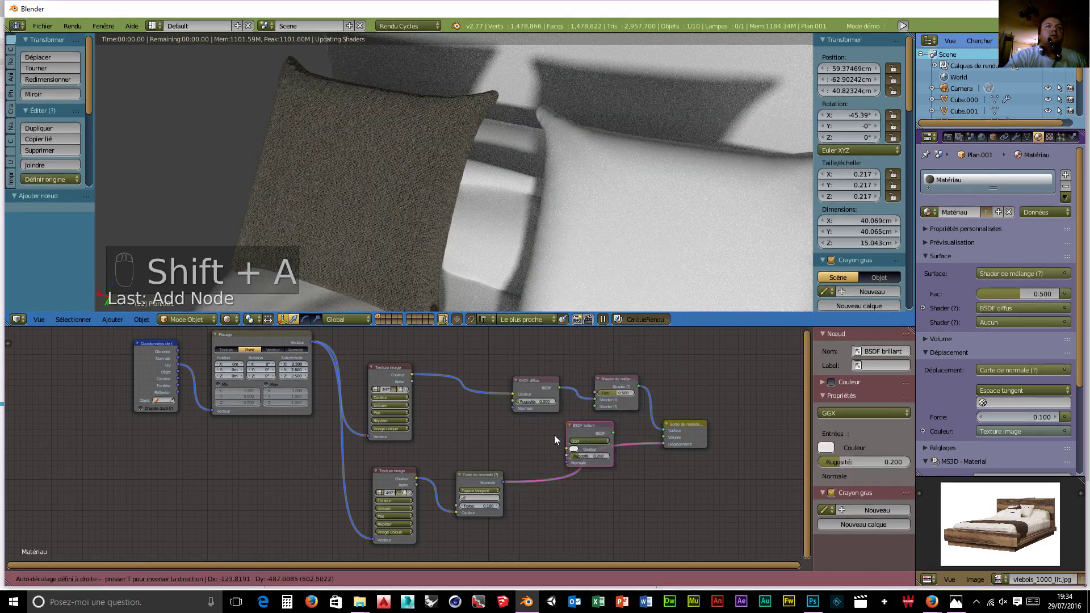
click(512, 420)
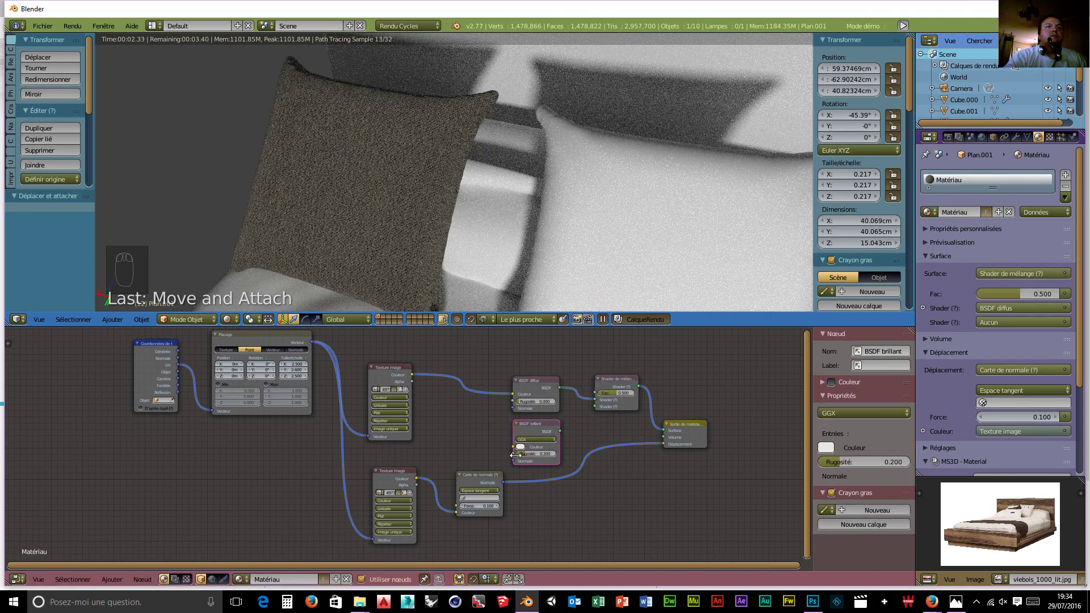
Link the Glossy BSDF to the Mix Shader's second input and the Normal Map to both shaders' Normal inputs, and check the pillow up close.
drag(503, 482, 595, 406)
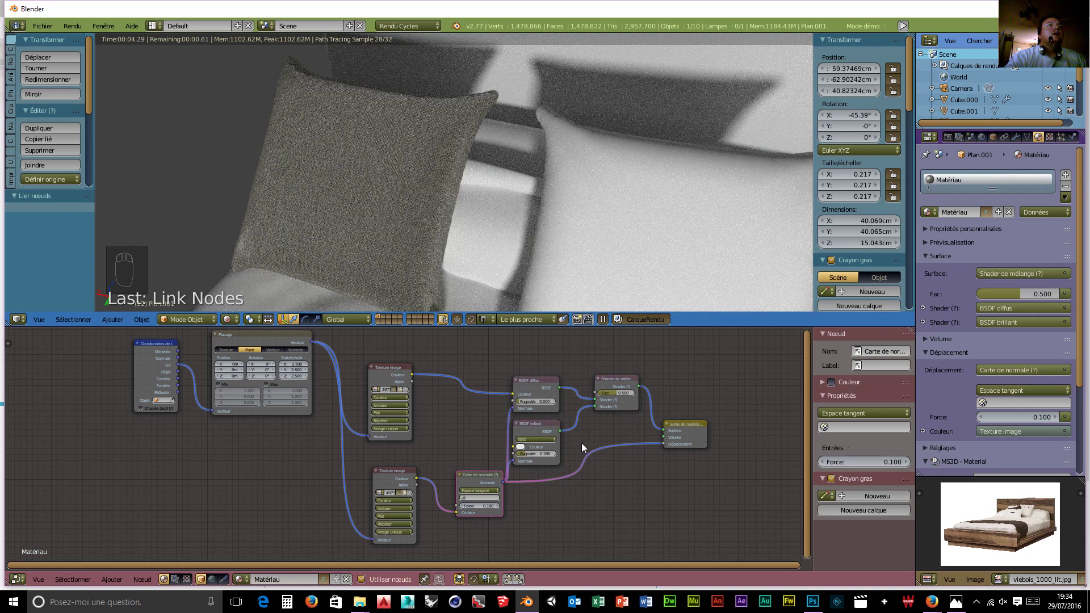
drag(475, 475, 459, 472)
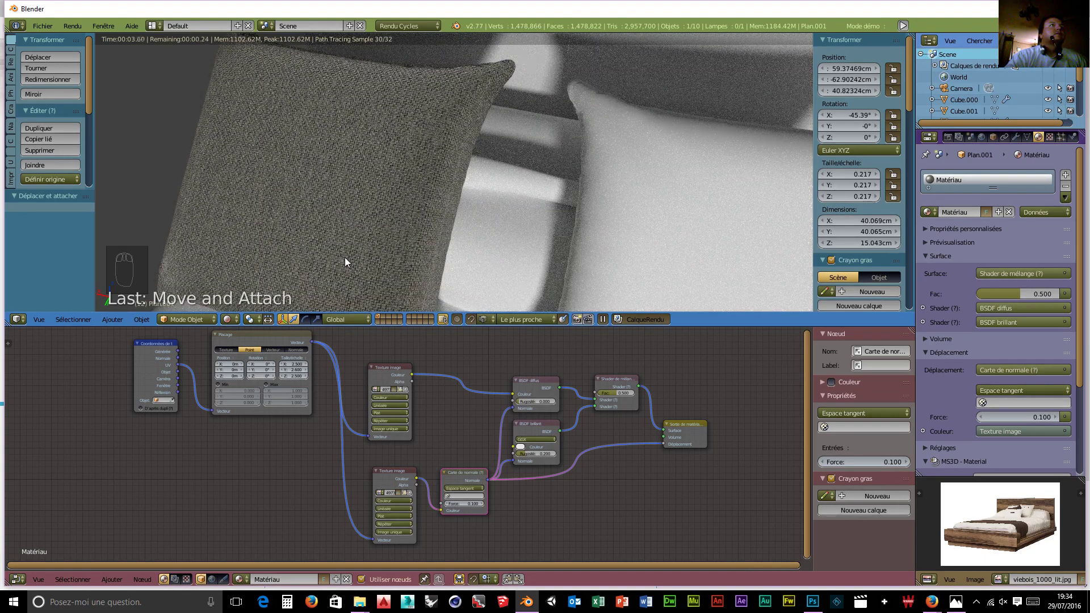
scroll(345, 262, up, 3)
scroll(345, 260, up, 2)
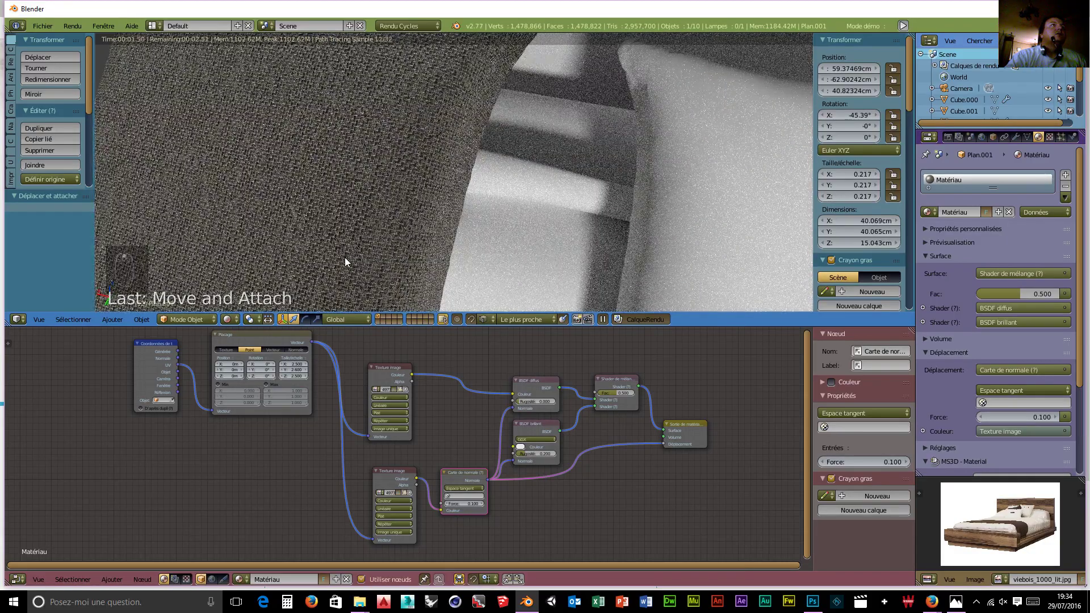
scroll(345, 262, down, 2)
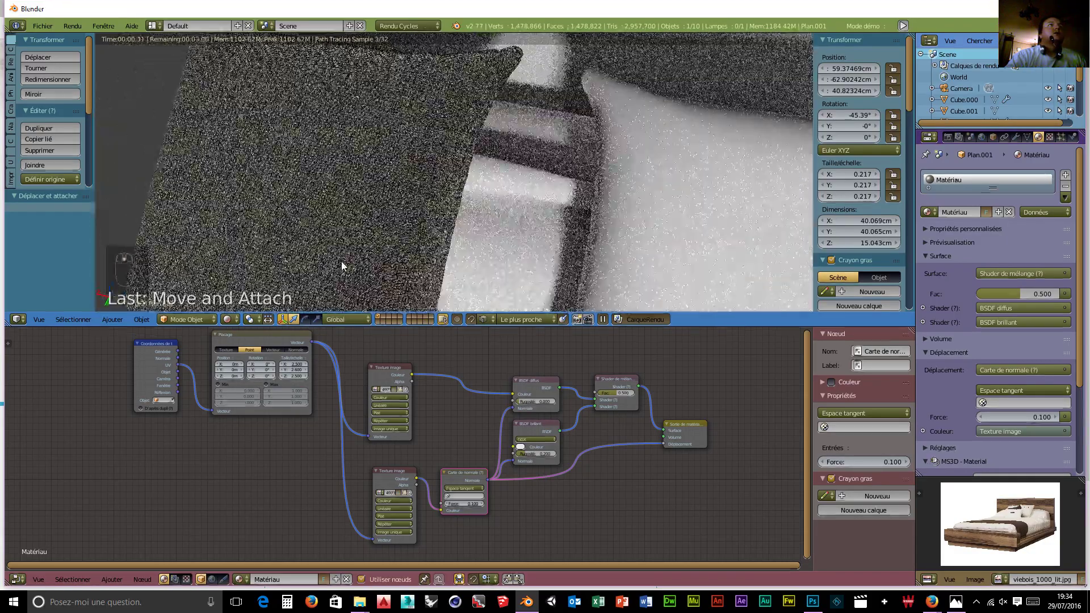
scroll(340, 266, down, 3)
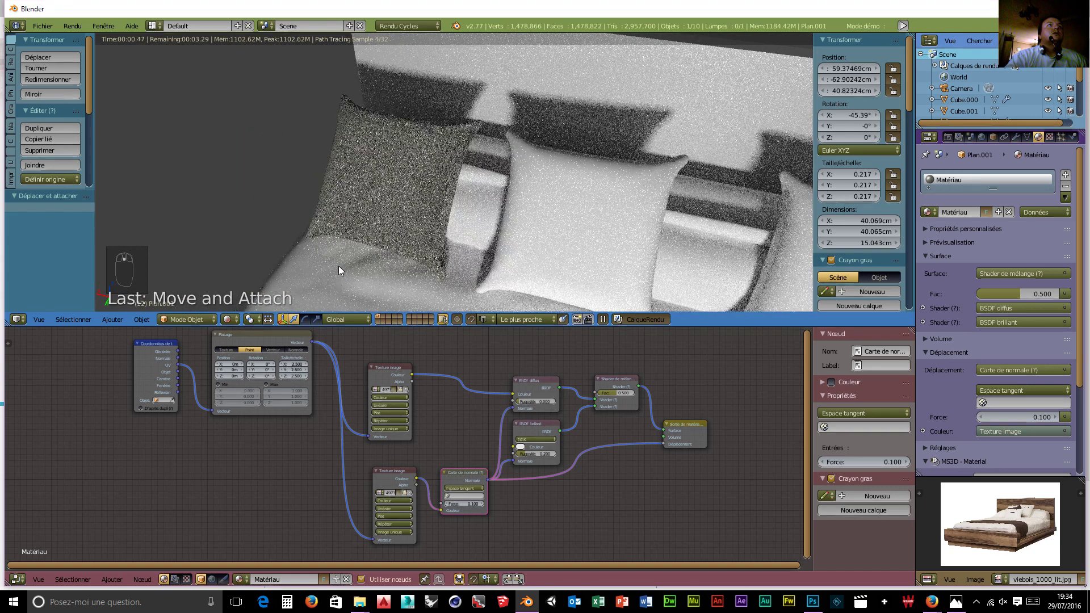
scroll(540, 443, down, 1)
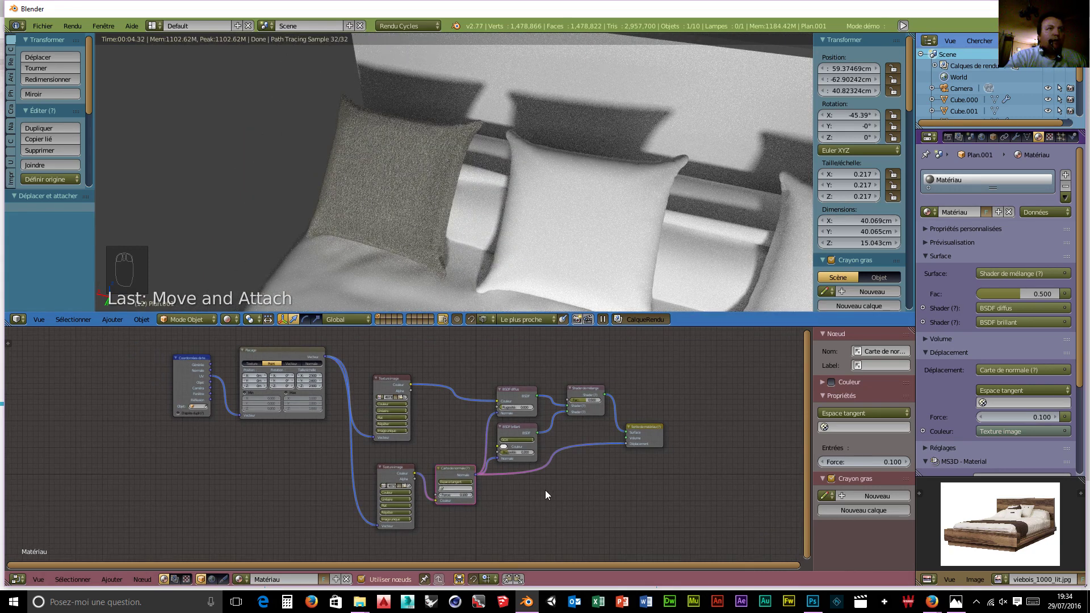
Copy the fabric material's entire node setup into a new material on the neighbouring white pillow, replacing the default nodes.
key(a)
key(a)
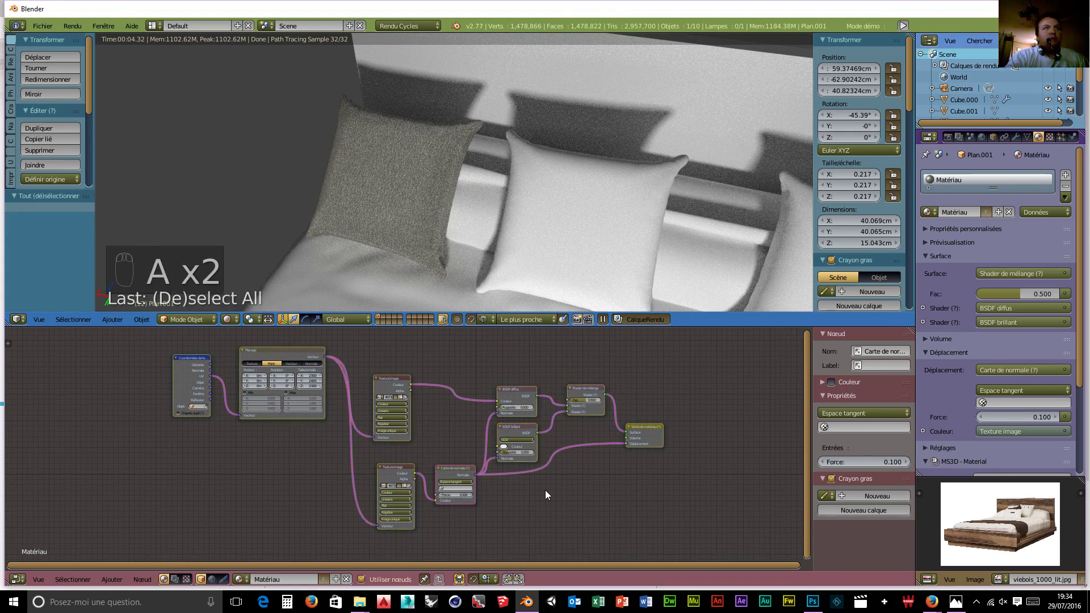
key(ctrl+c)
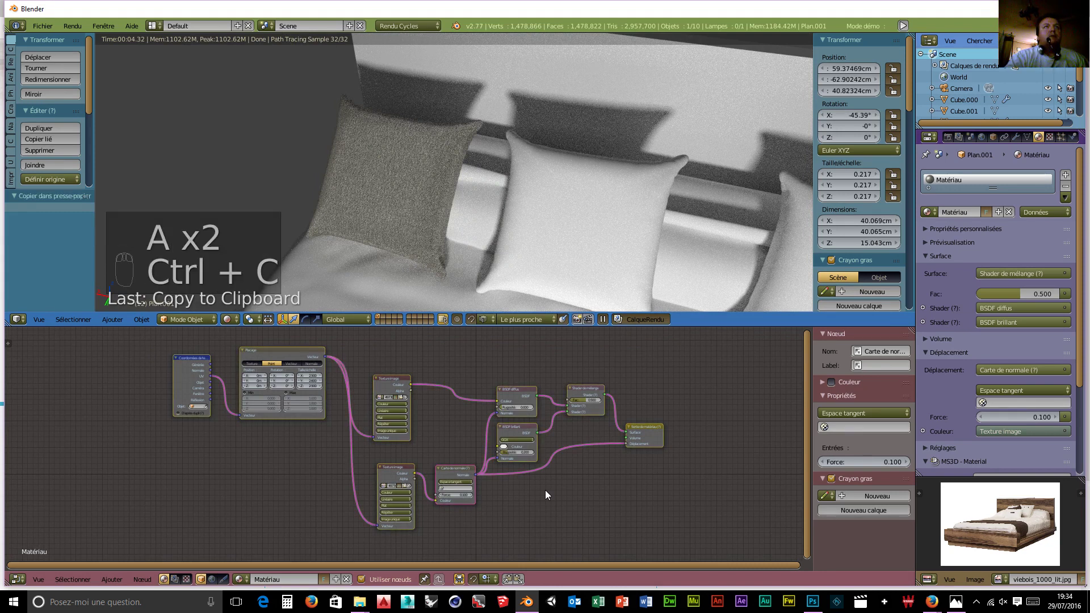
right_click(570, 201)
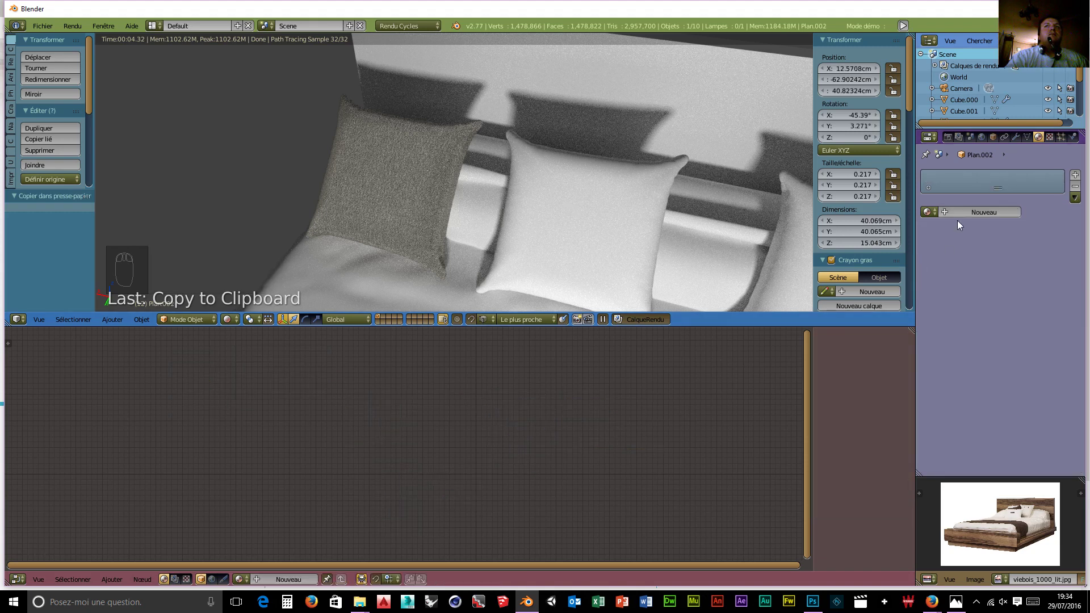
click(287, 578)
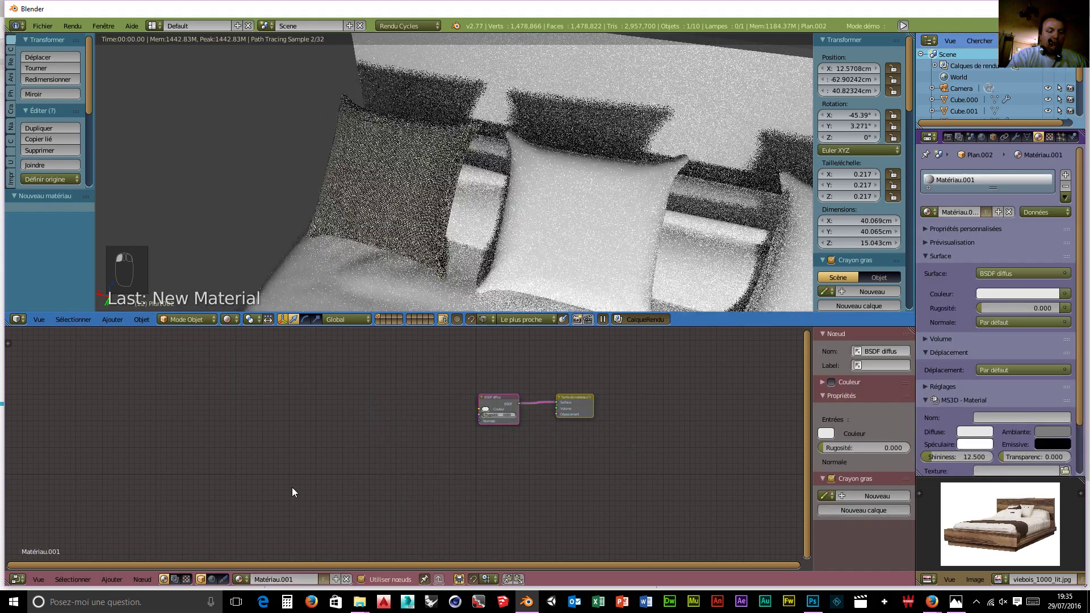
key(Delete)
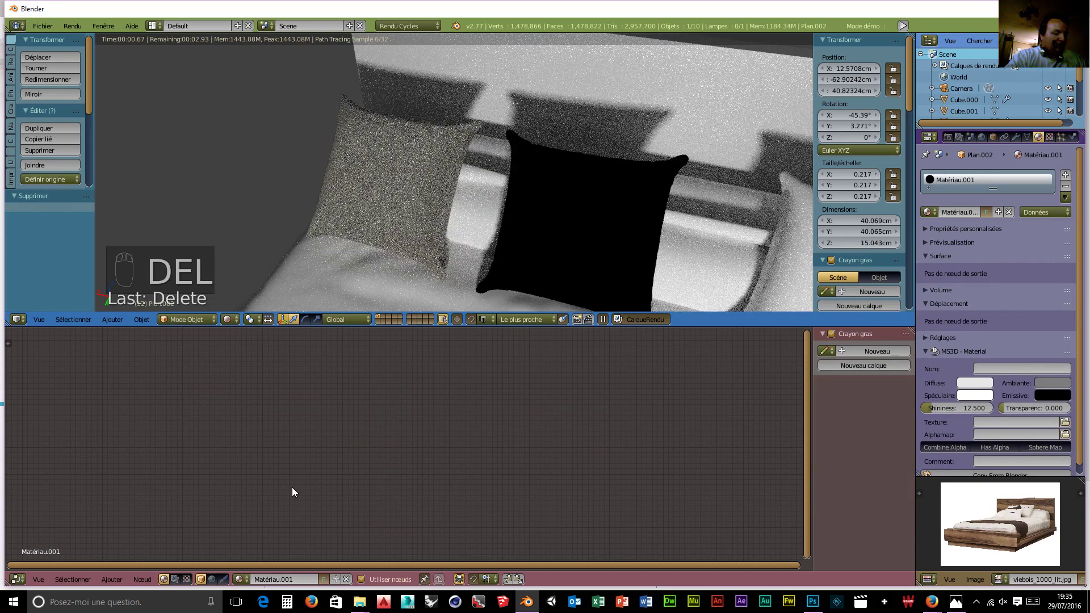
key(ctrl+v)
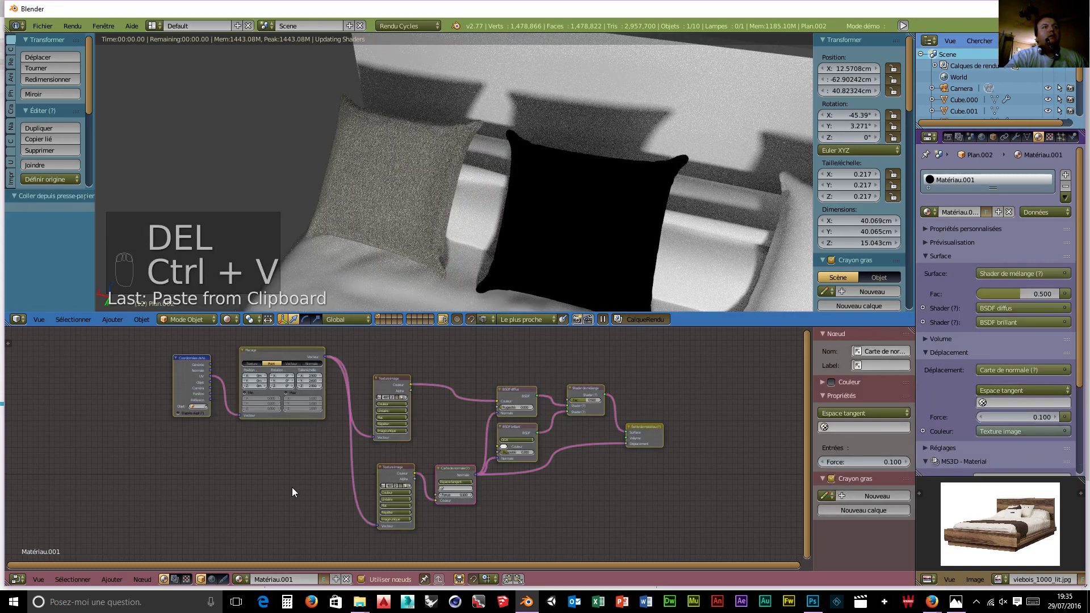
click(404, 397)
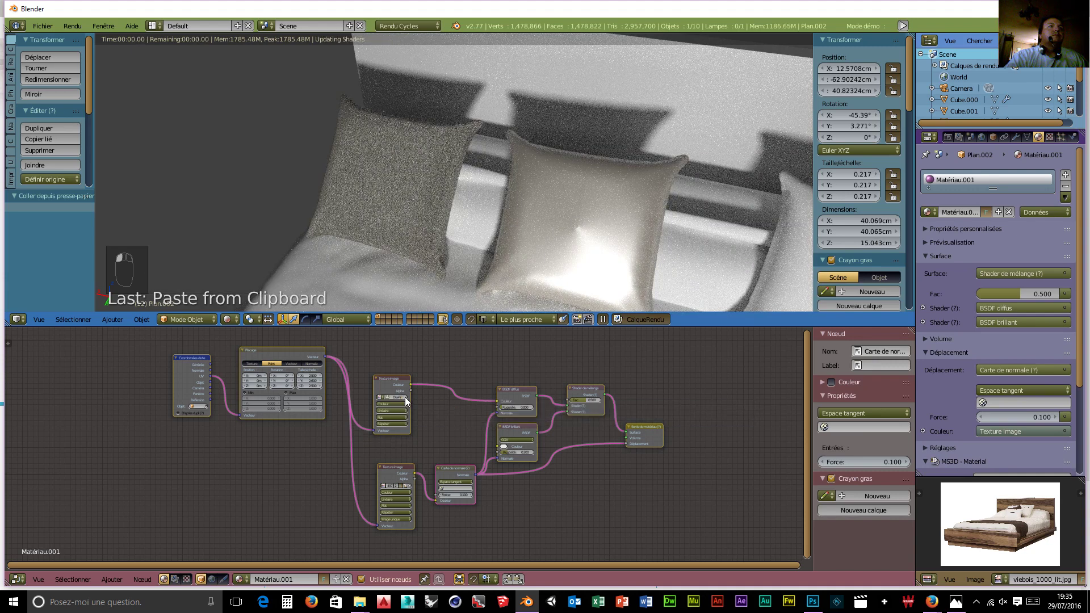
click(394, 397)
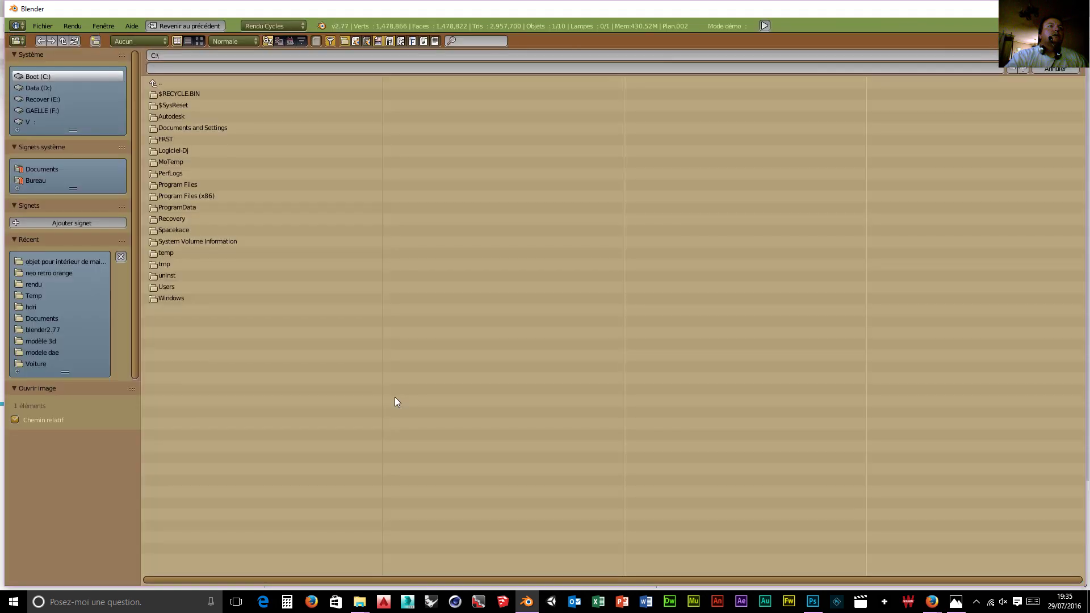
click(45, 87)
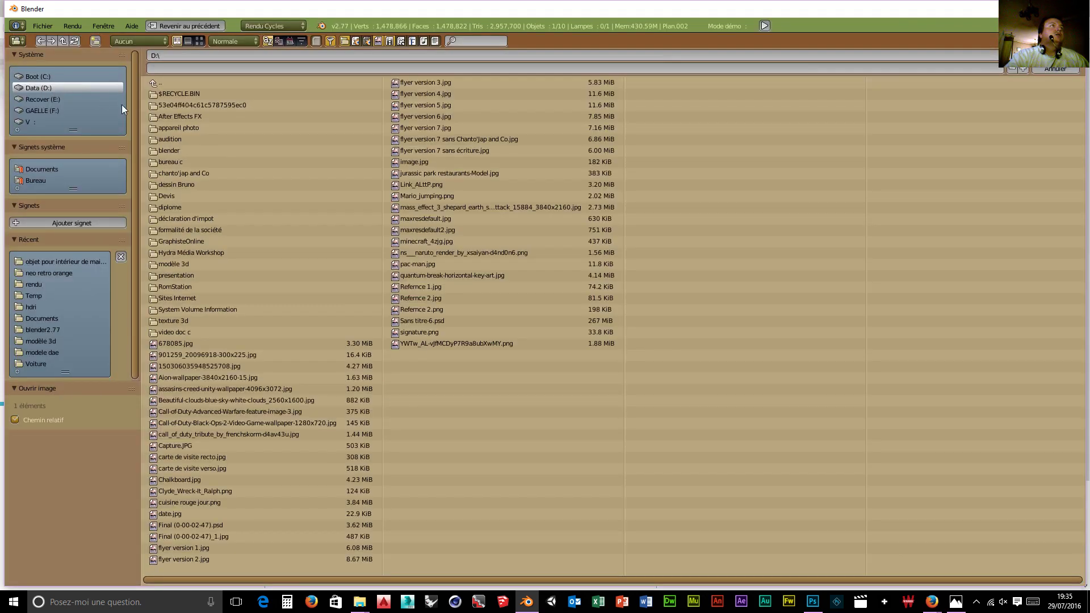
click(166, 151)
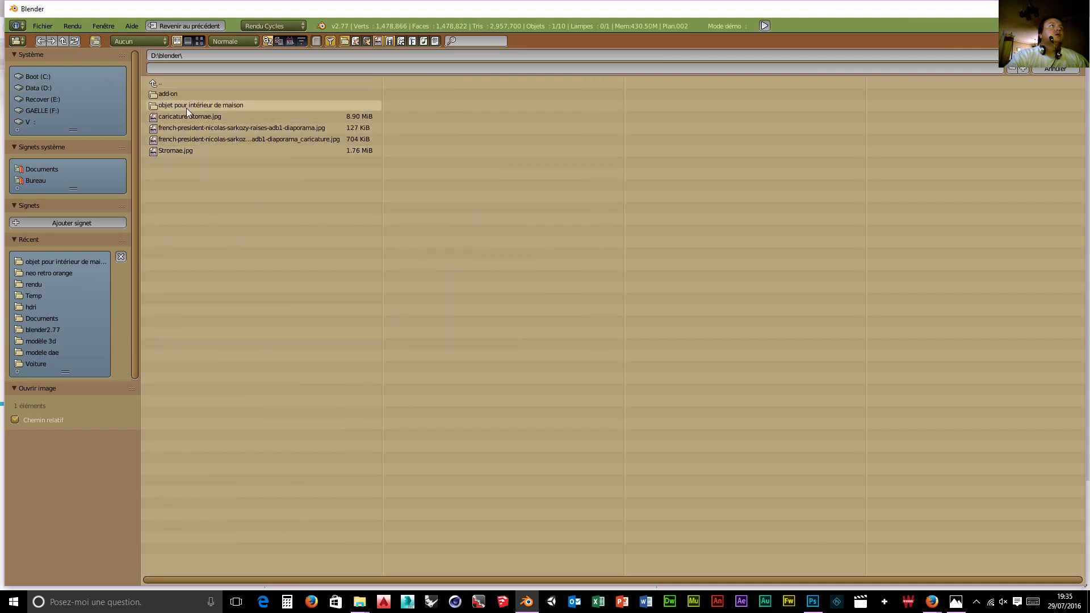
click(186, 106)
click(201, 41)
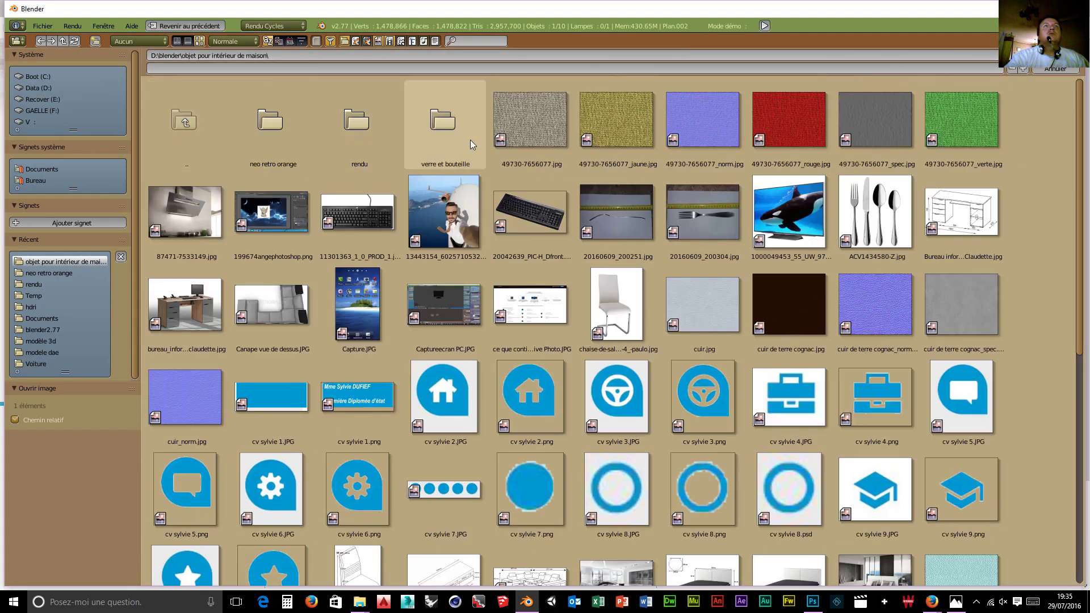
click(767, 131)
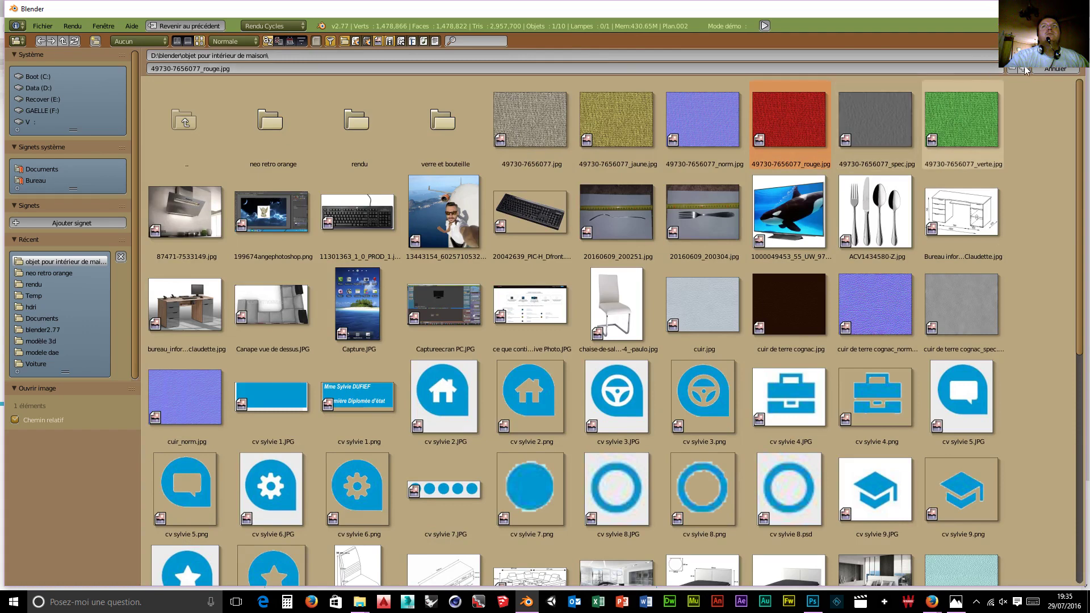
double_click(816, 101)
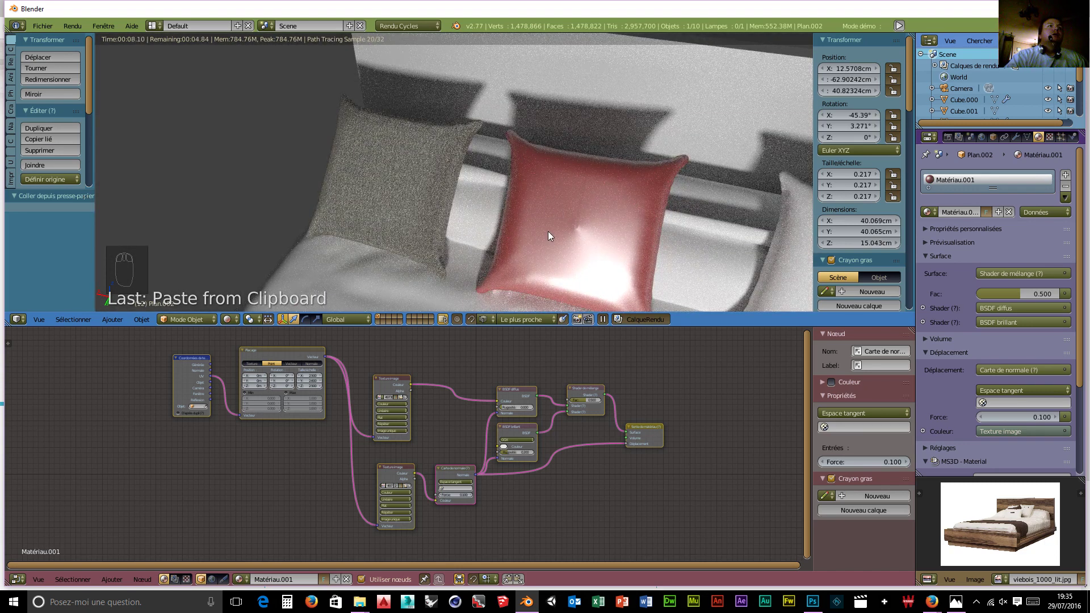
Unwrap the red pillow's mesh in wireframe Edit Mode with a Cube Projection and return the viewport to rendered shading.
click(194, 319)
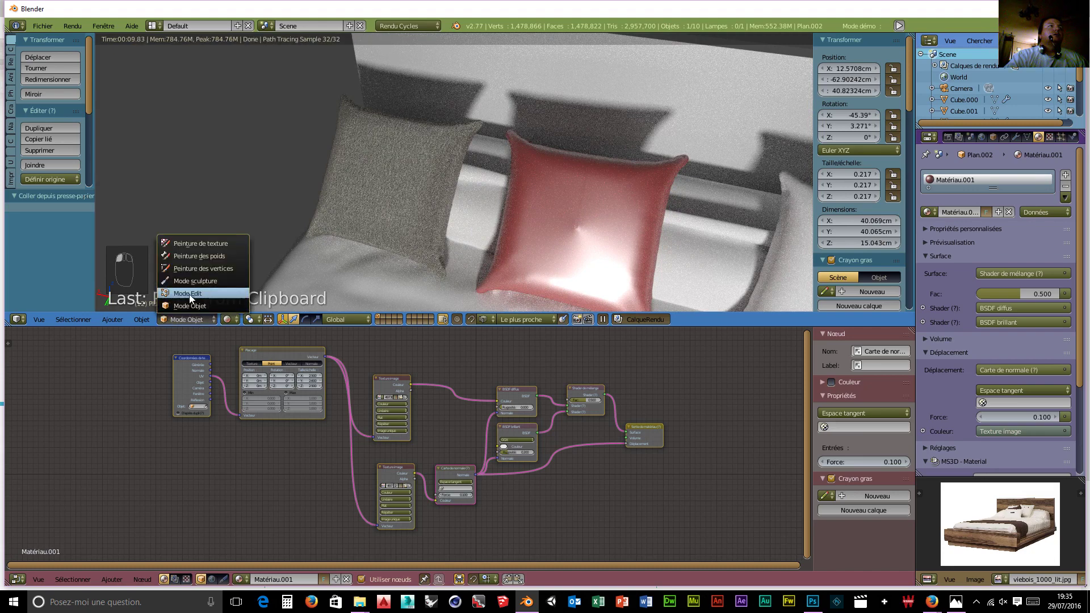
click(189, 294)
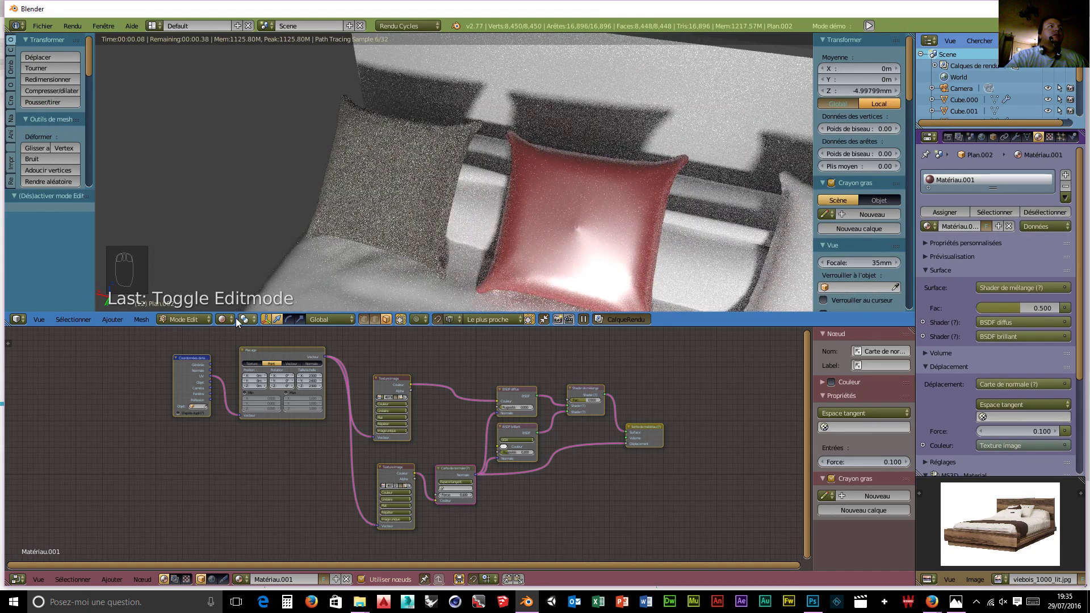
click(222, 319)
click(234, 293)
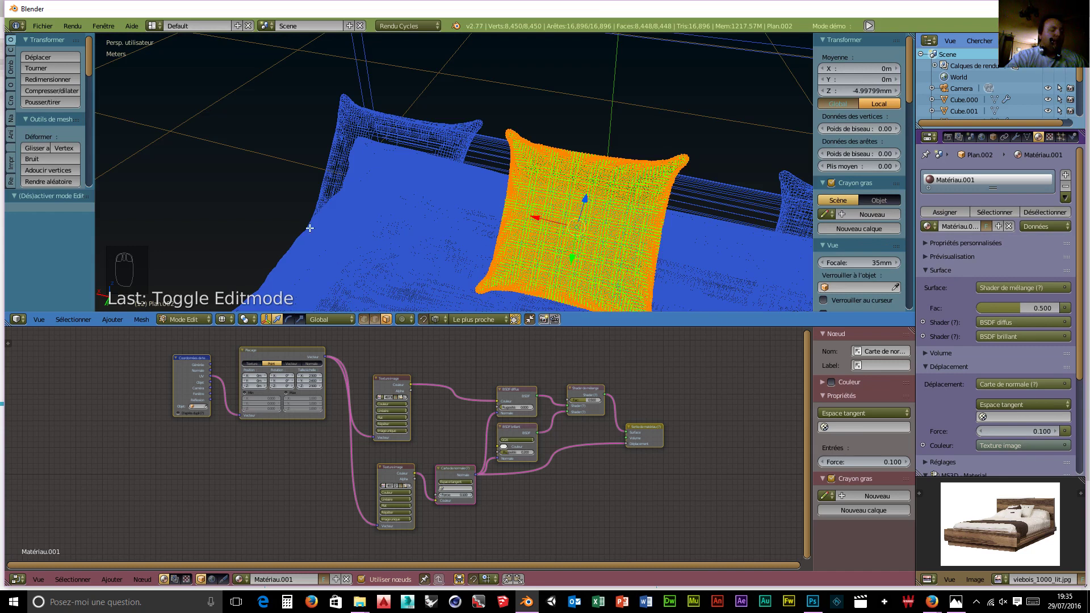
key(u)
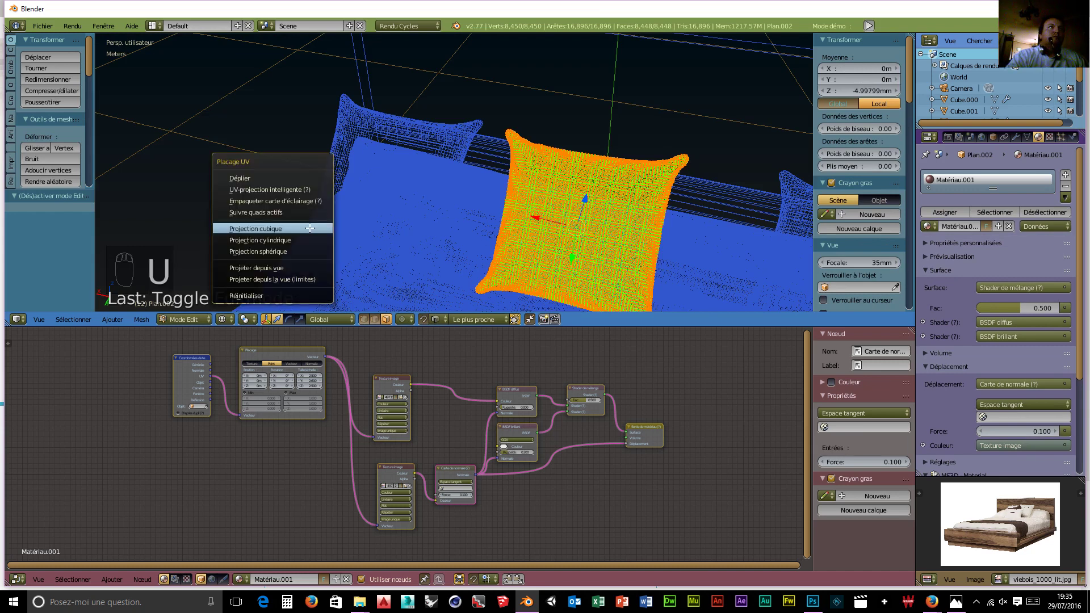
click(307, 228)
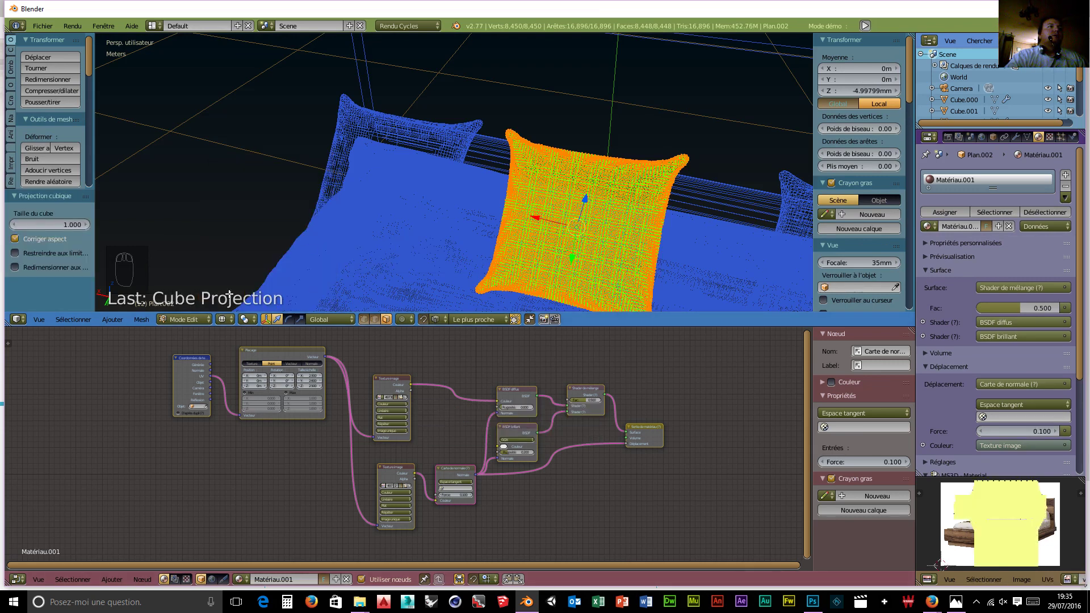
click(226, 319)
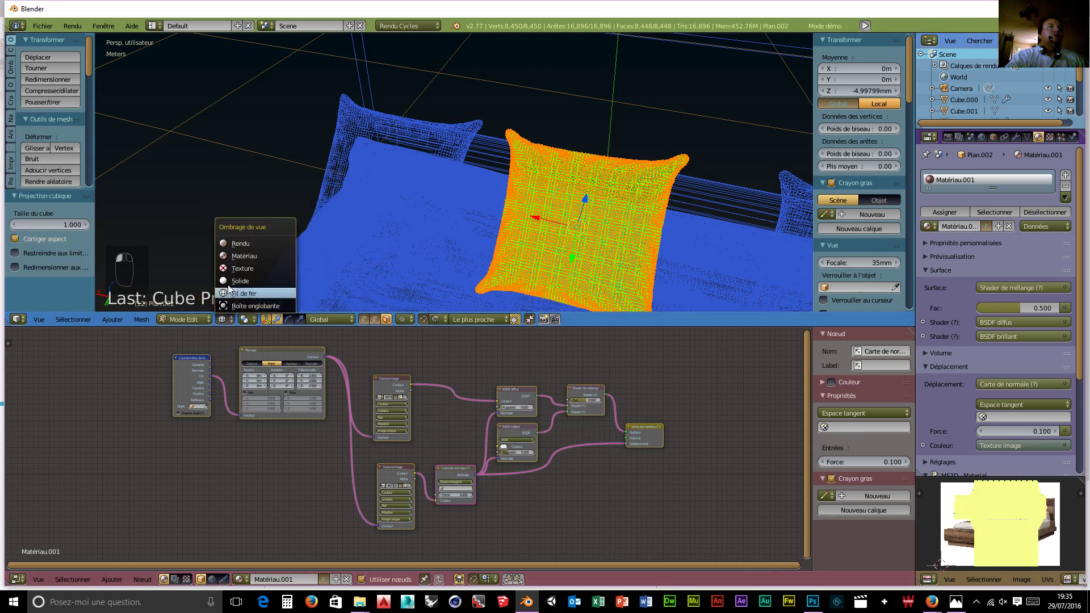
click(243, 243)
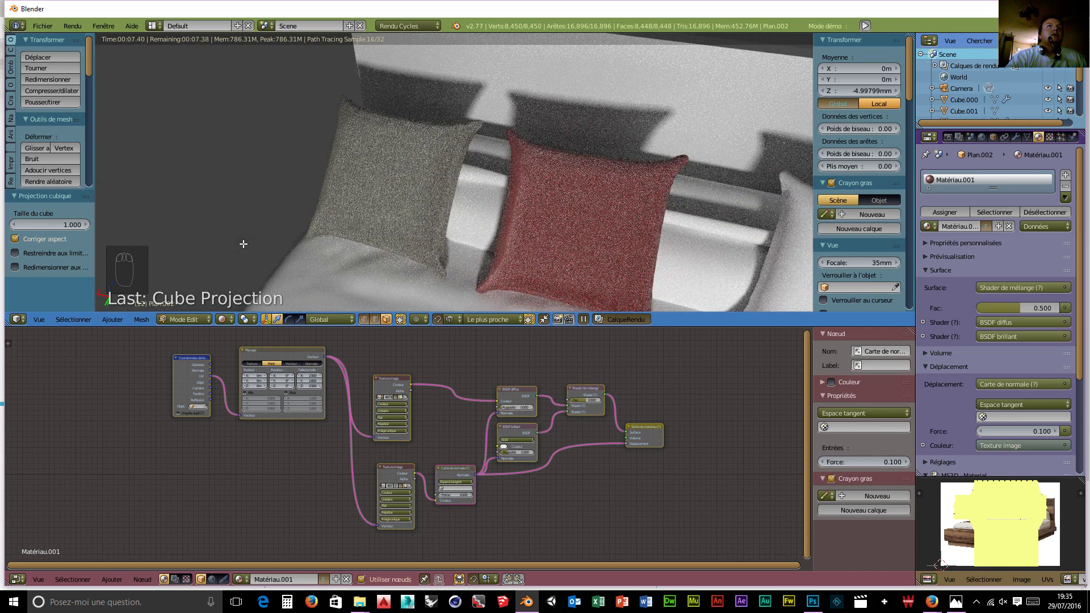
In Object Mode, give the remaining white pillow a new material and replace its default nodes with the copied fabric node setup.
middle_drag(244, 243, 697, 248)
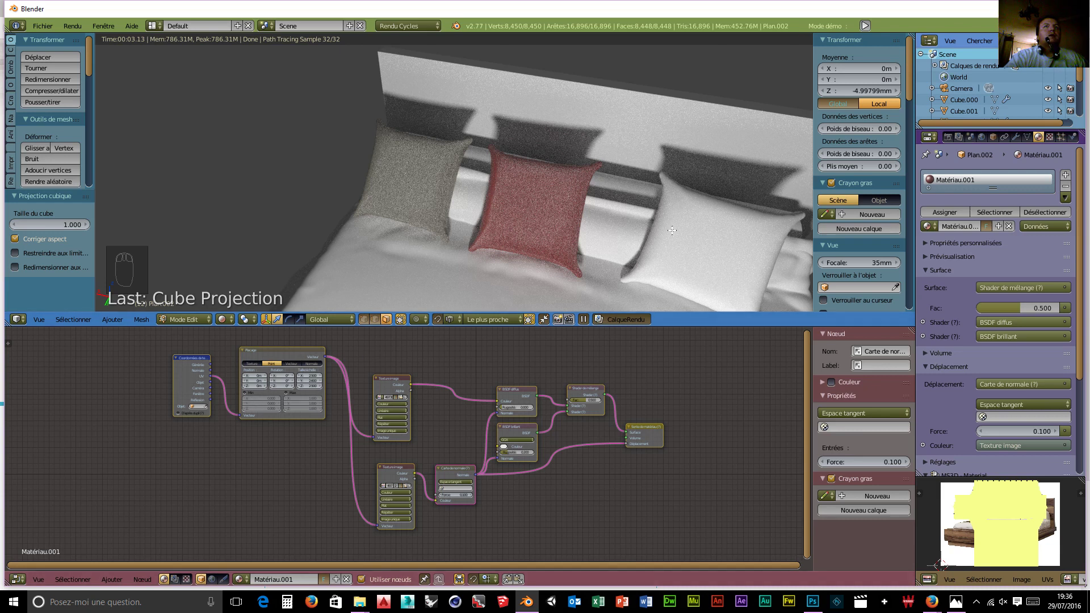
click(196, 320)
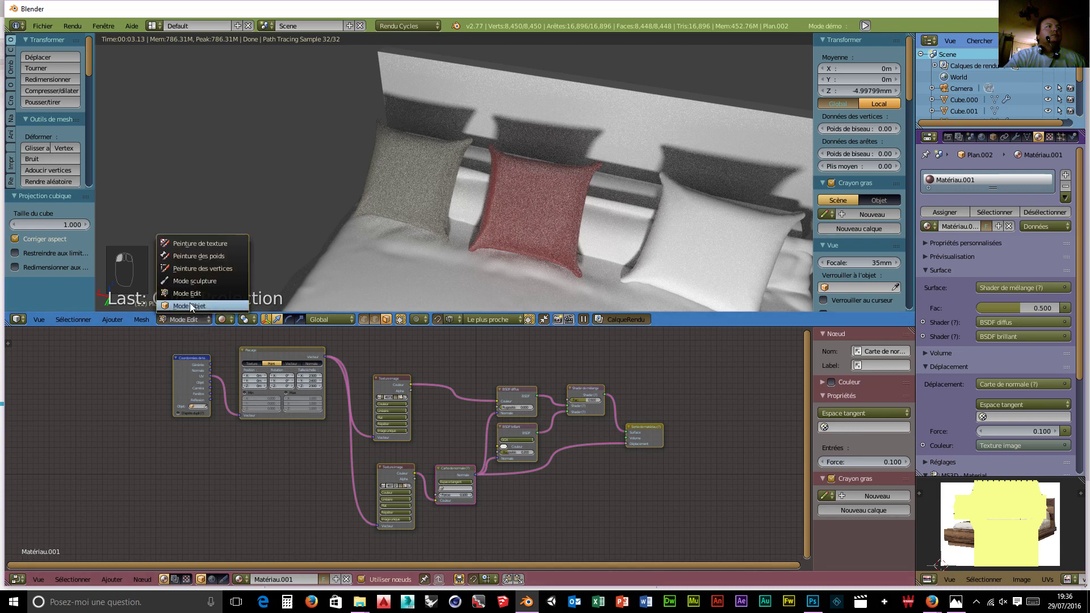
click(181, 311)
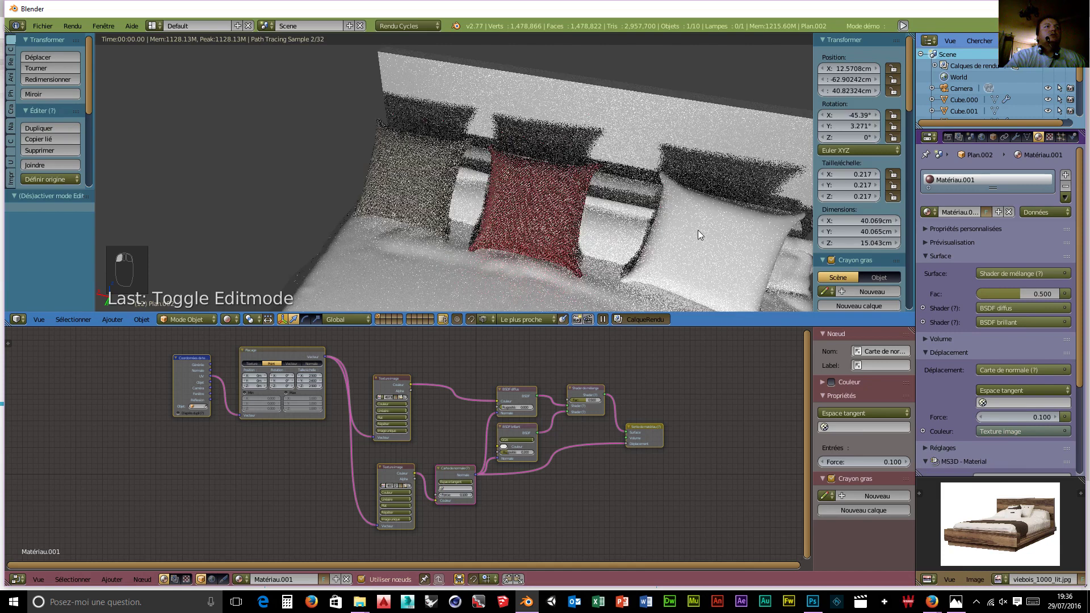
right_click(697, 230)
click(959, 213)
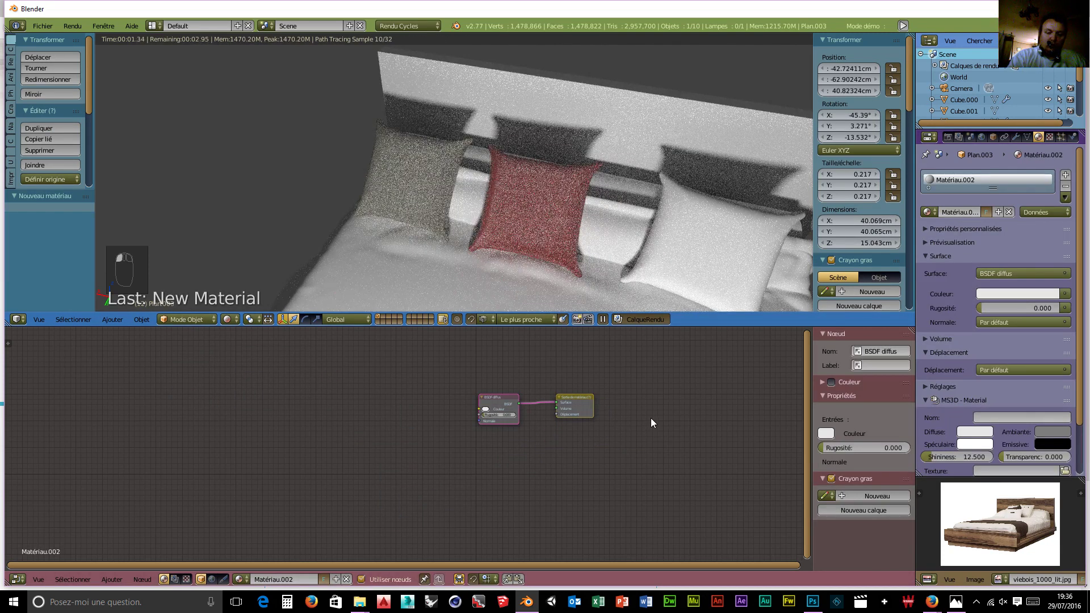
key(Delete)
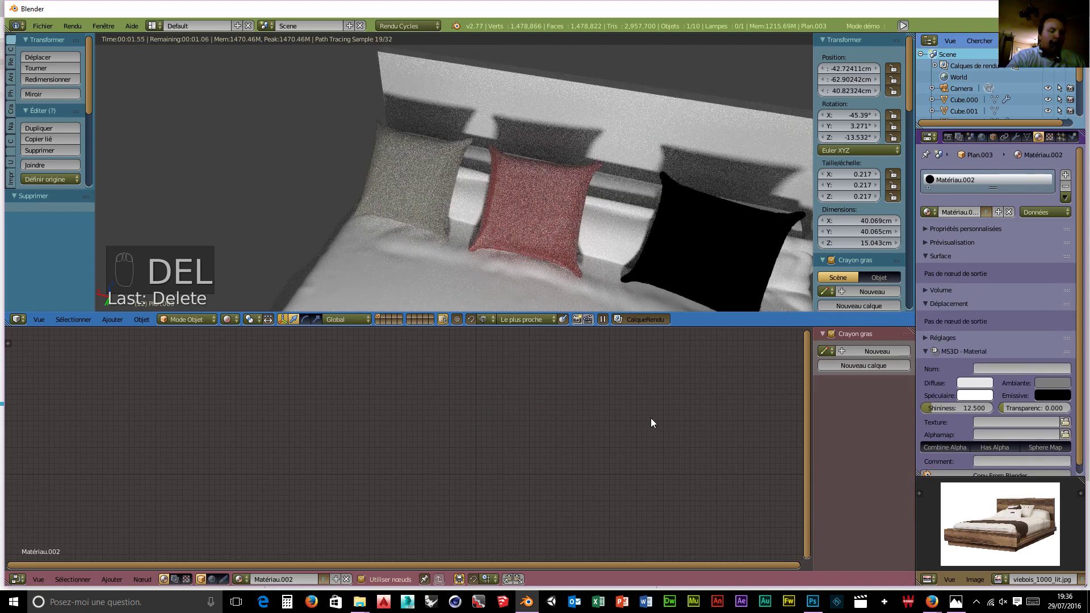
key(ctrl+v)
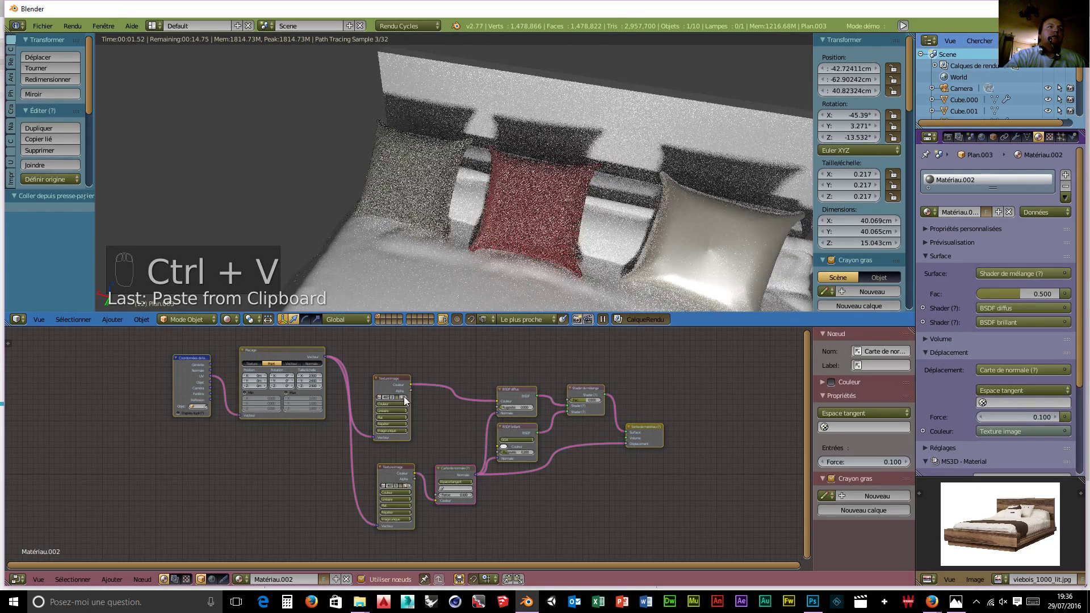
click(400, 396)
click(399, 396)
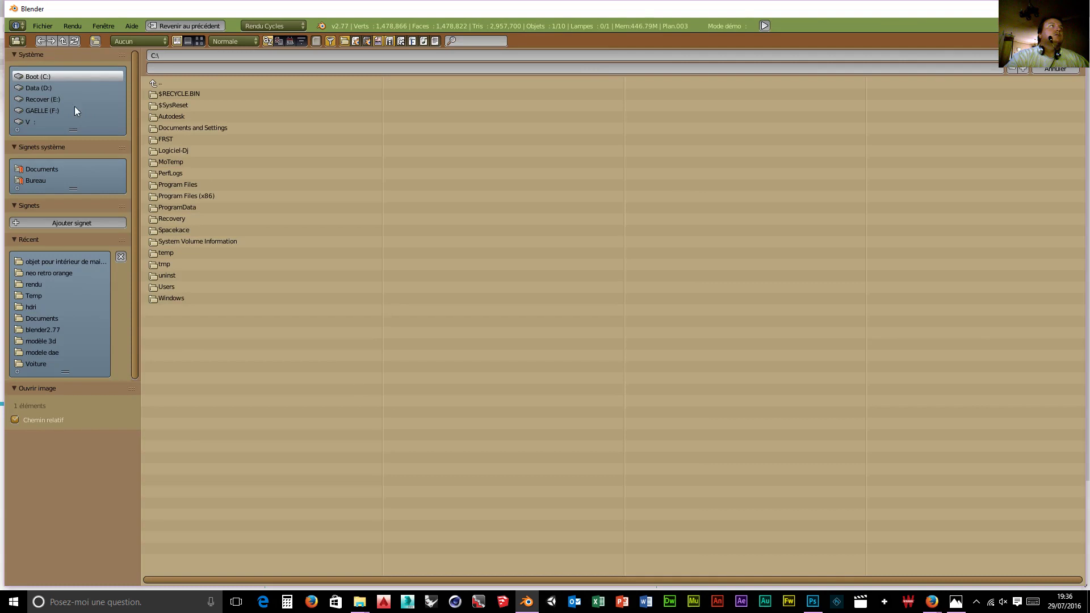
click(36, 87)
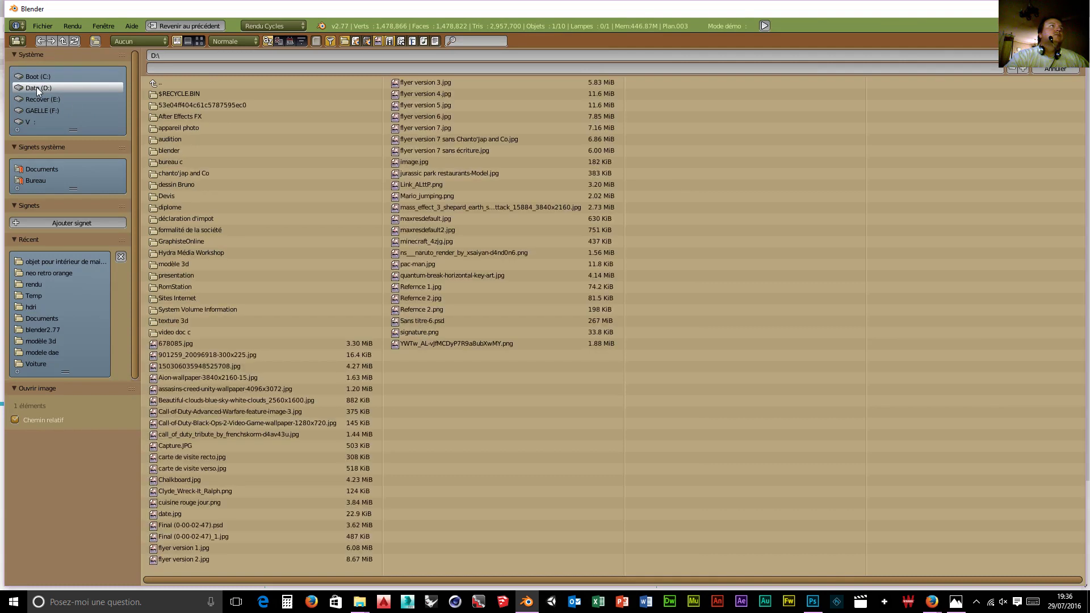
click(178, 151)
double_click(175, 107)
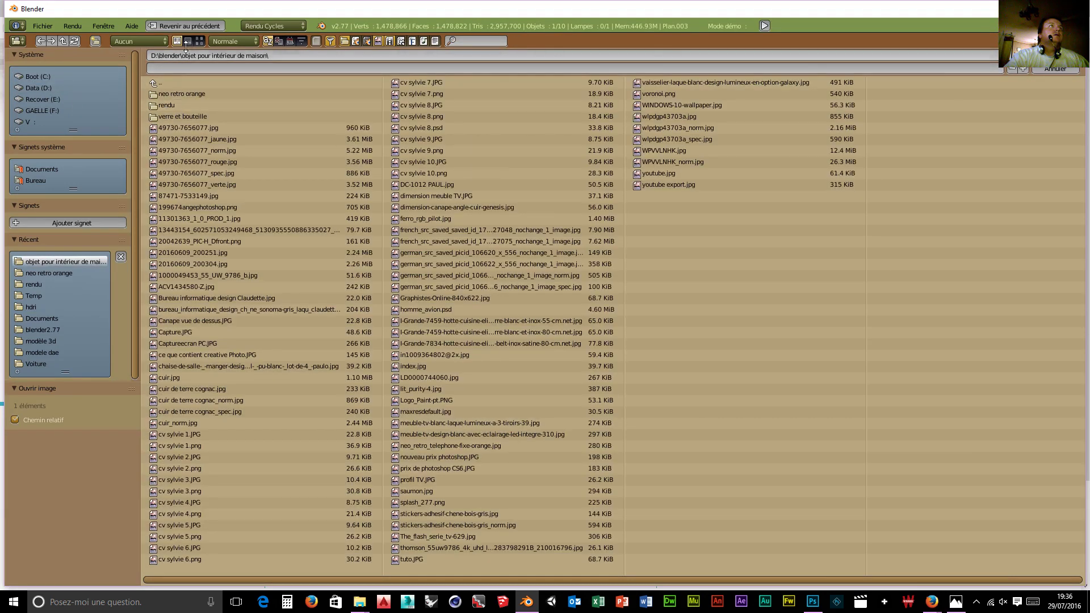
click(200, 42)
click(960, 121)
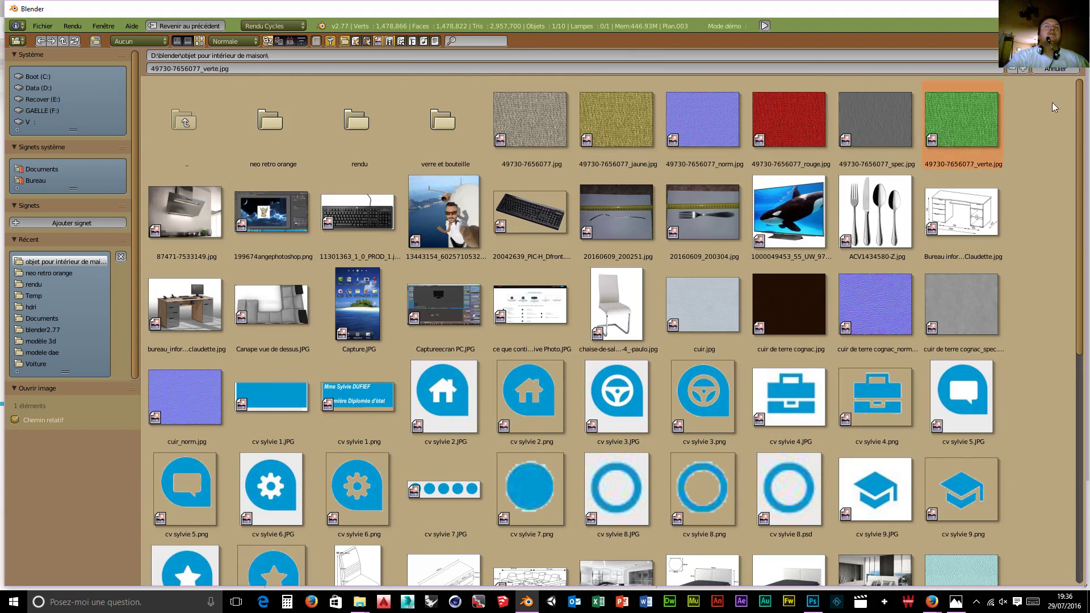
click(1055, 55)
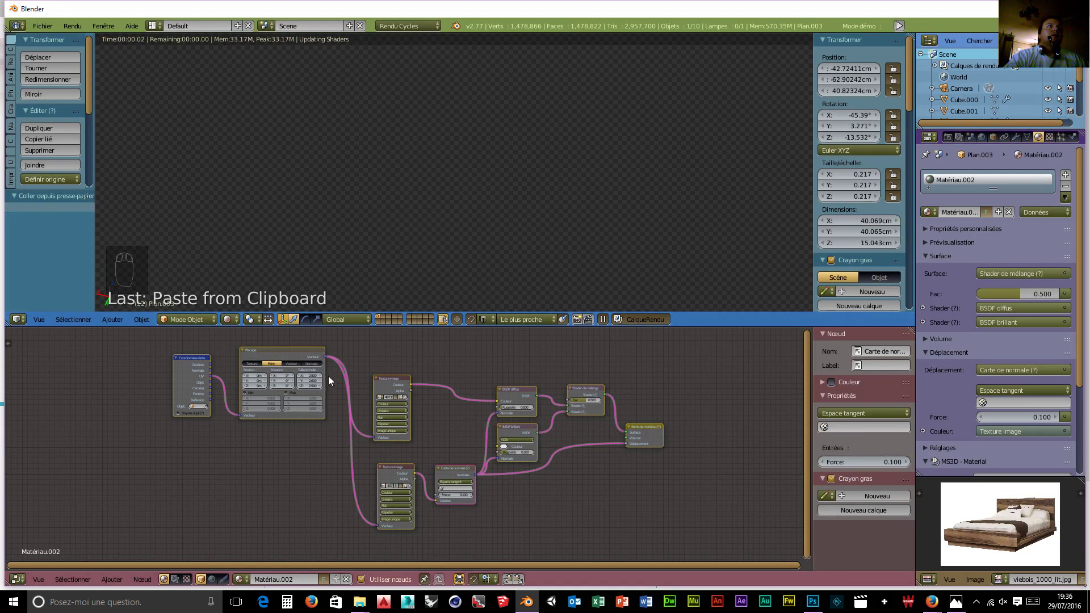
Unwrap the green pillow's mesh with a Cube Projection, check the three pillows on the bed, and return to Object Mode.
click(204, 319)
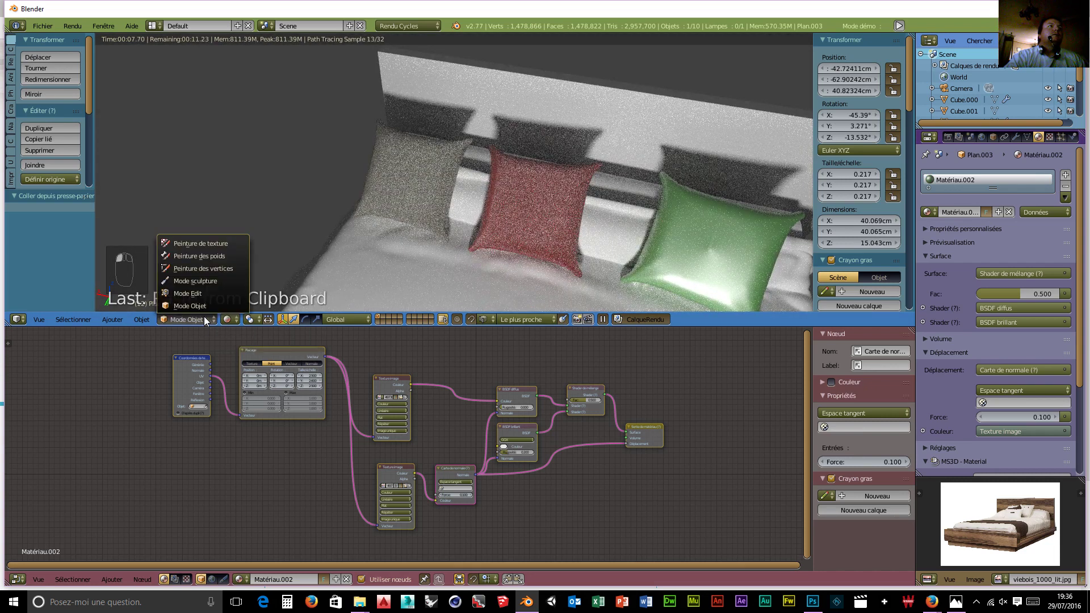
click(203, 291)
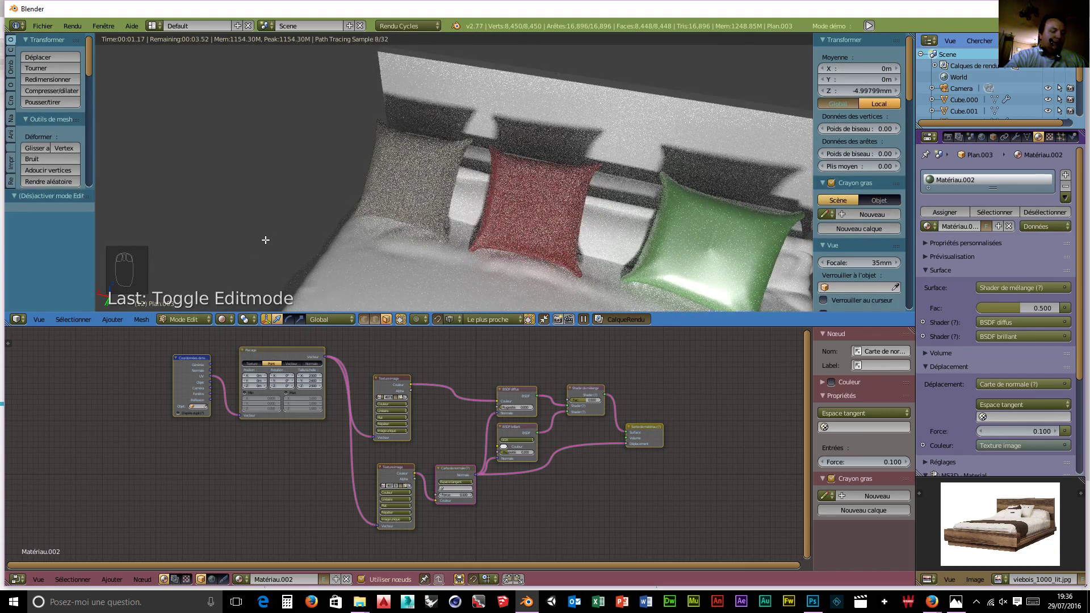
key(u)
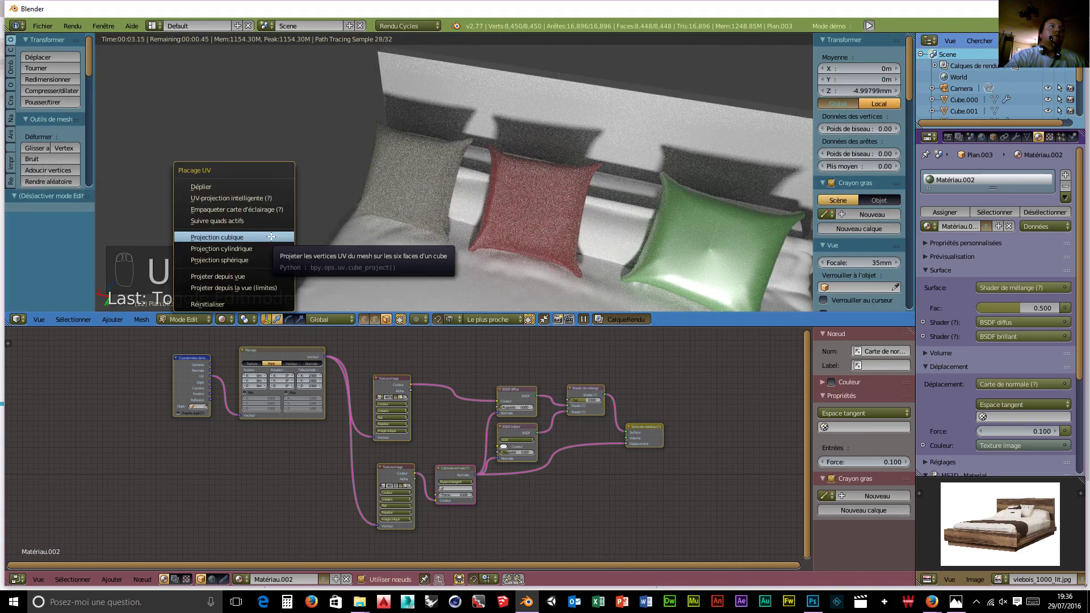
click(271, 236)
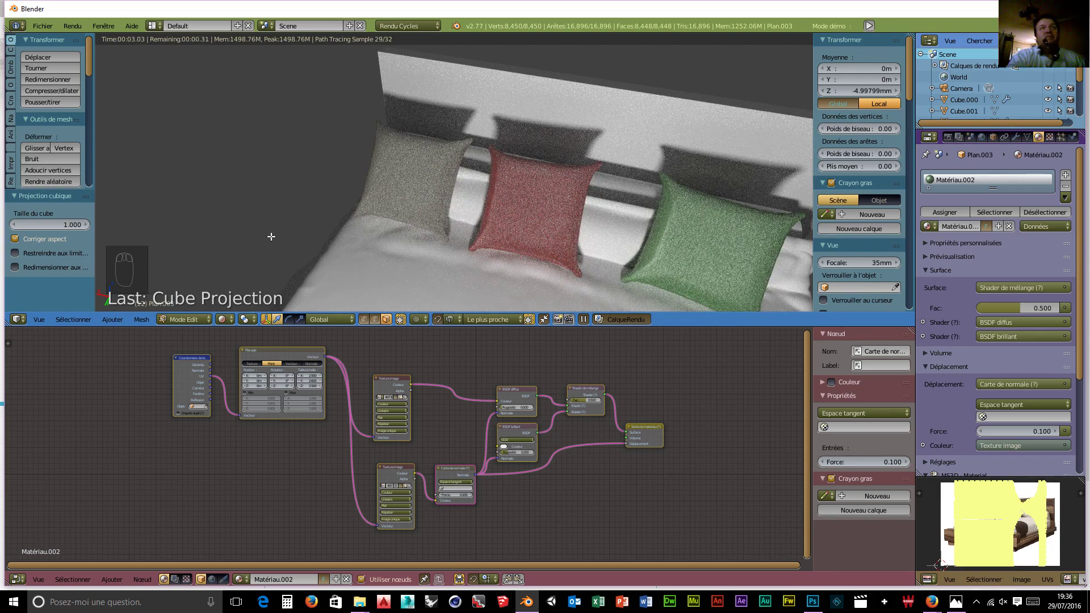
scroll(677, 257, down, 5)
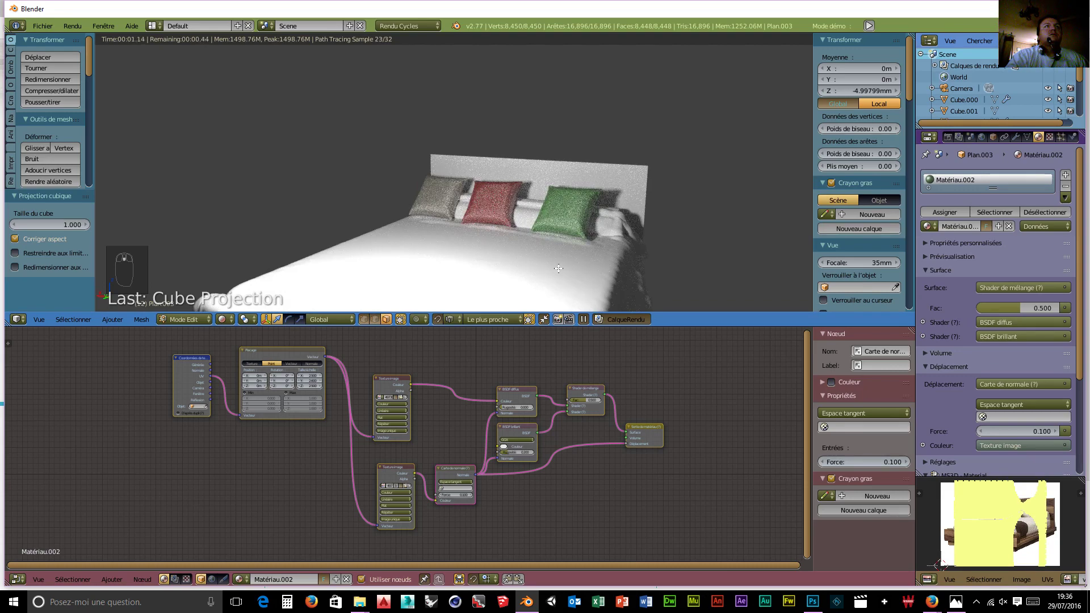
scroll(558, 269, up, 5)
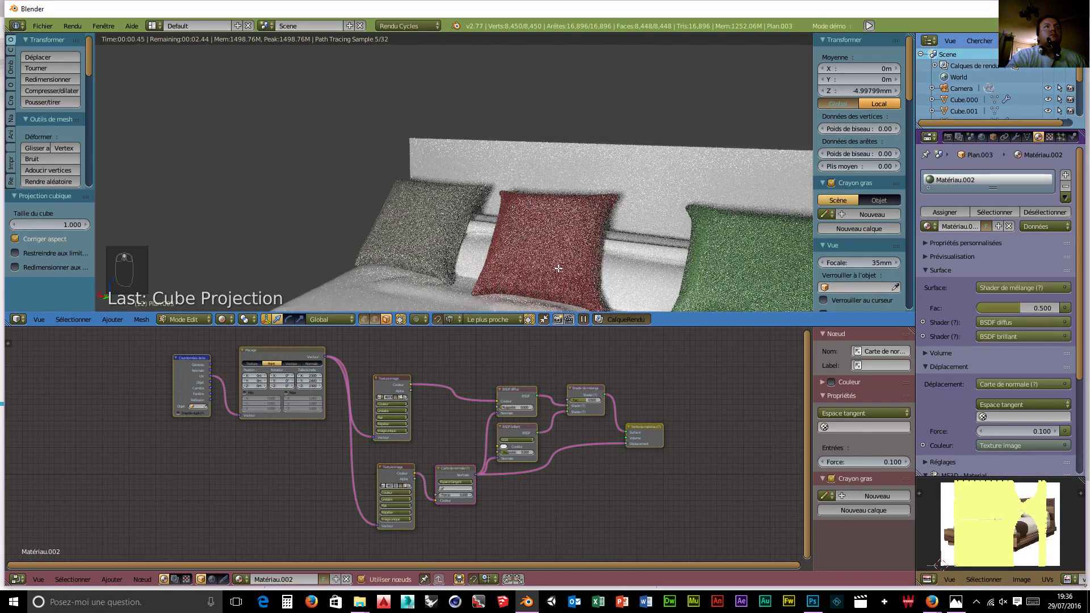
middle_drag(575, 275, 570, 265)
scroll(569, 265, down, 6)
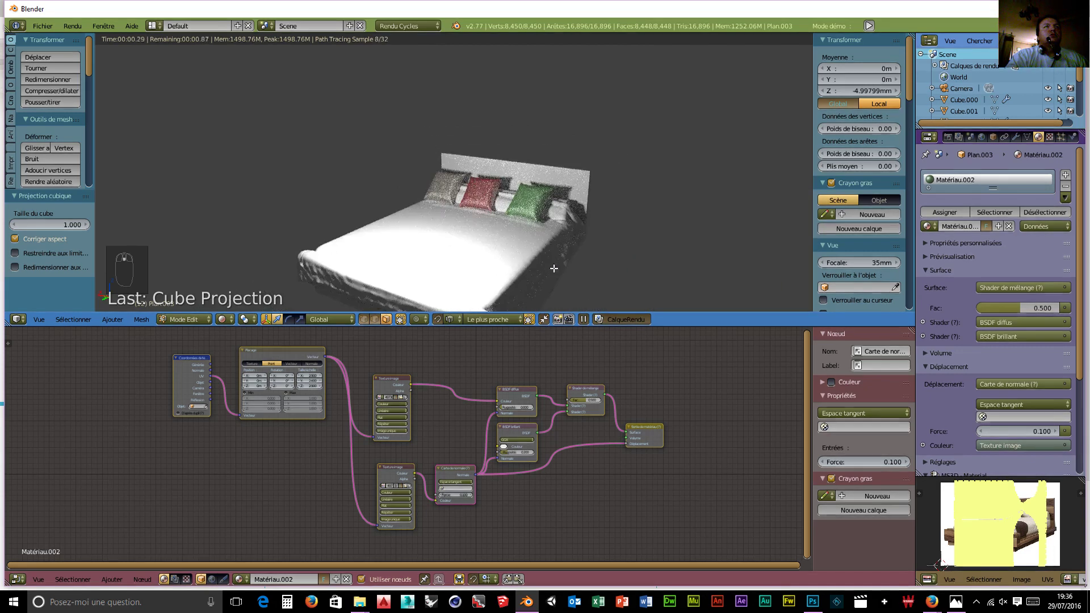
middle_drag(407, 273, 415, 278)
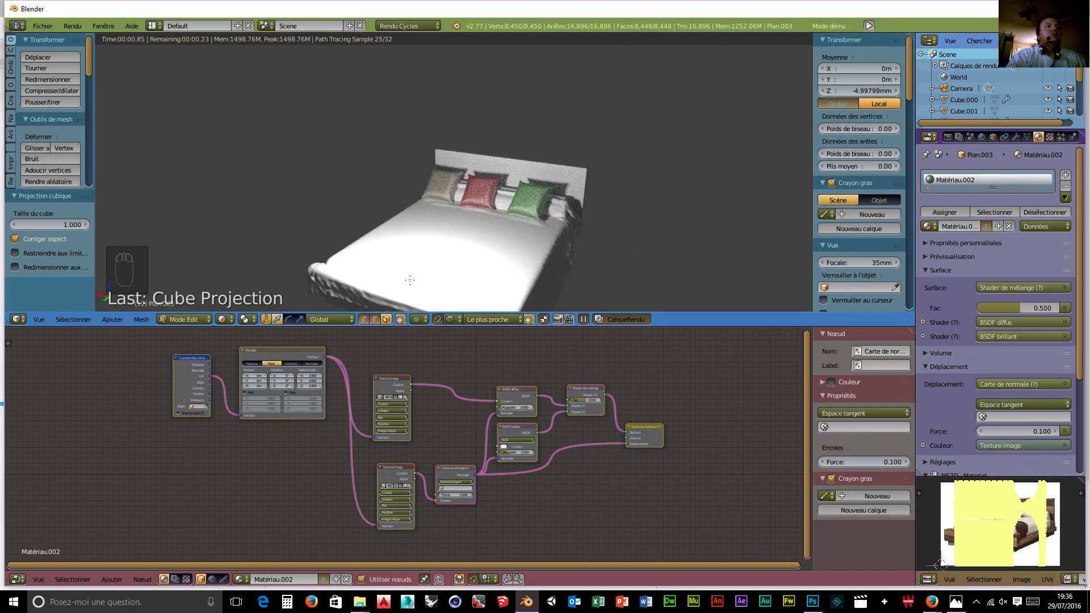
click(188, 318)
click(186, 308)
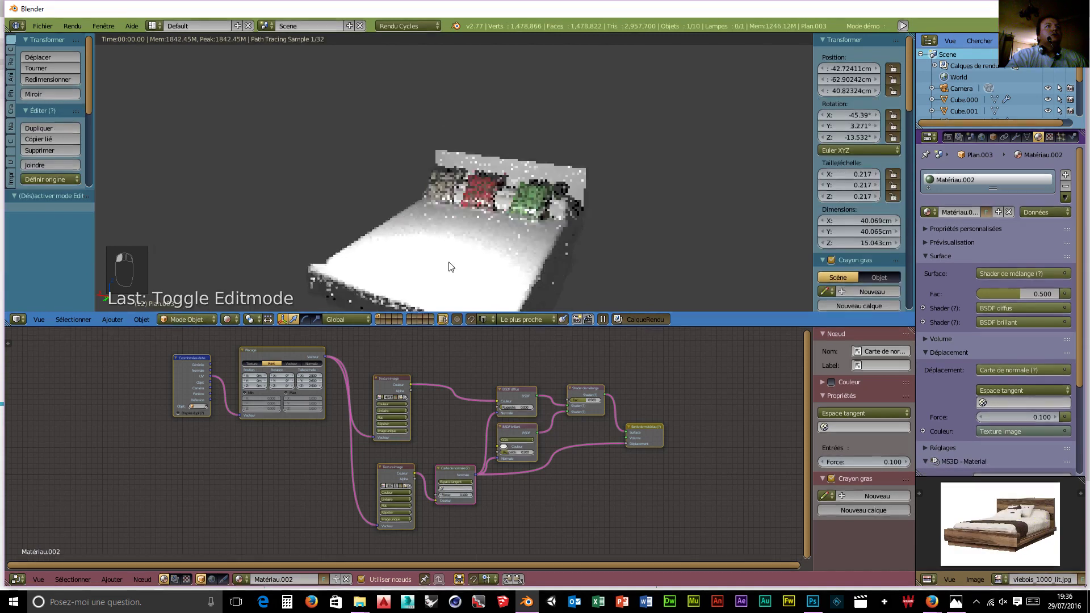
Create a new material on Cube.001 under the bed cover and replace its default nodes with the copied fabric node setup.
right_click(450, 266)
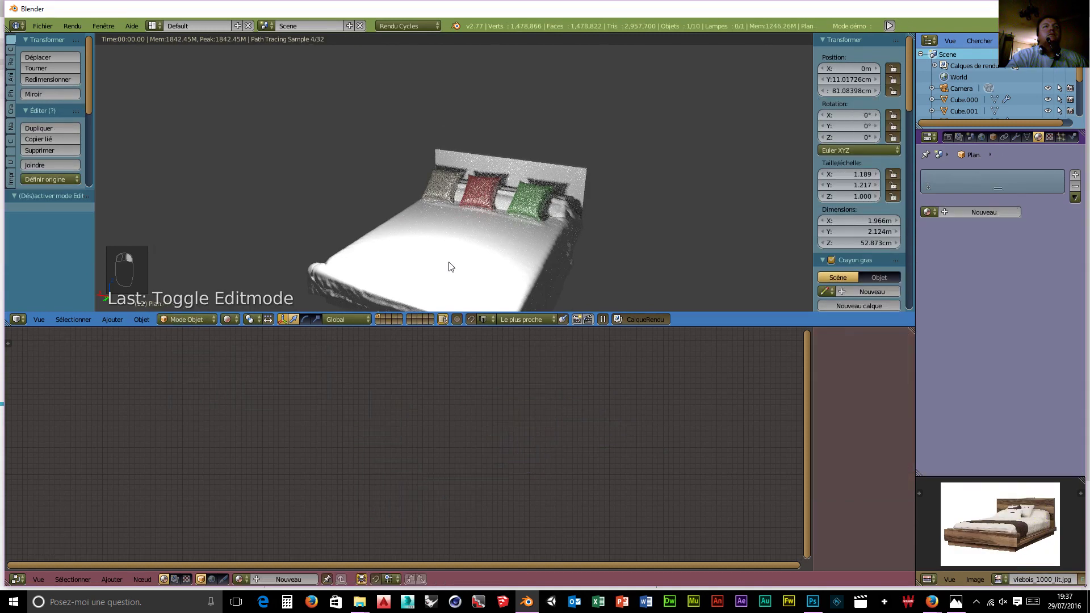
click(955, 212)
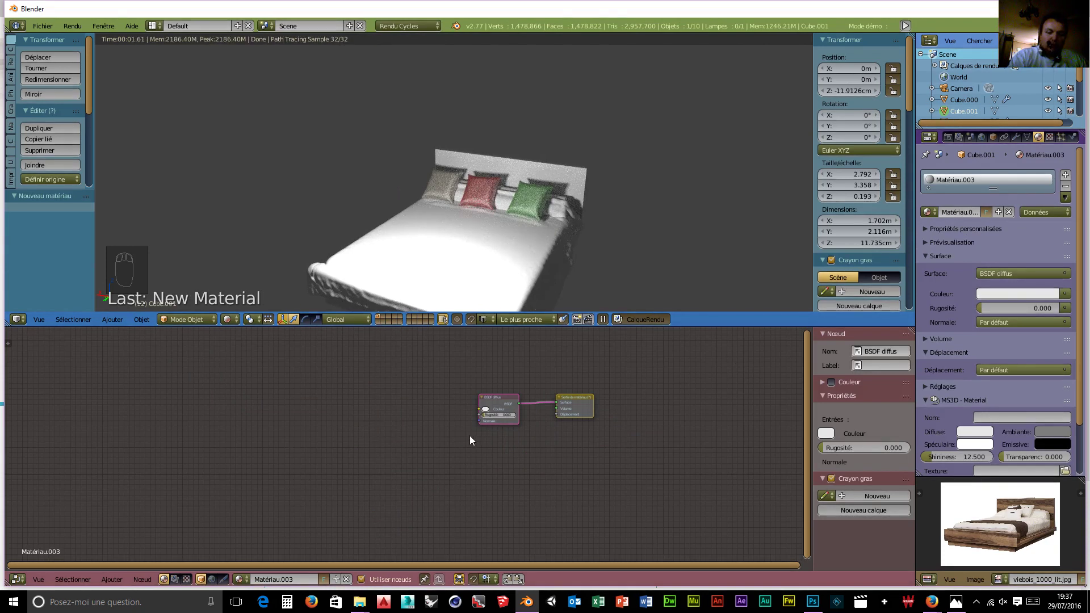
key(Delete)
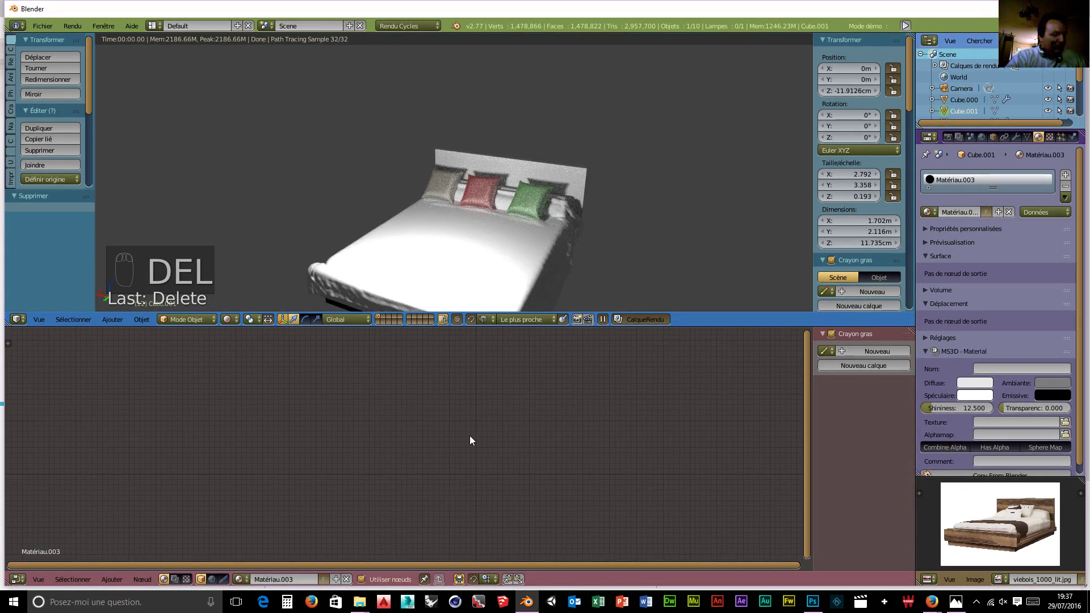
key(ctrl+v)
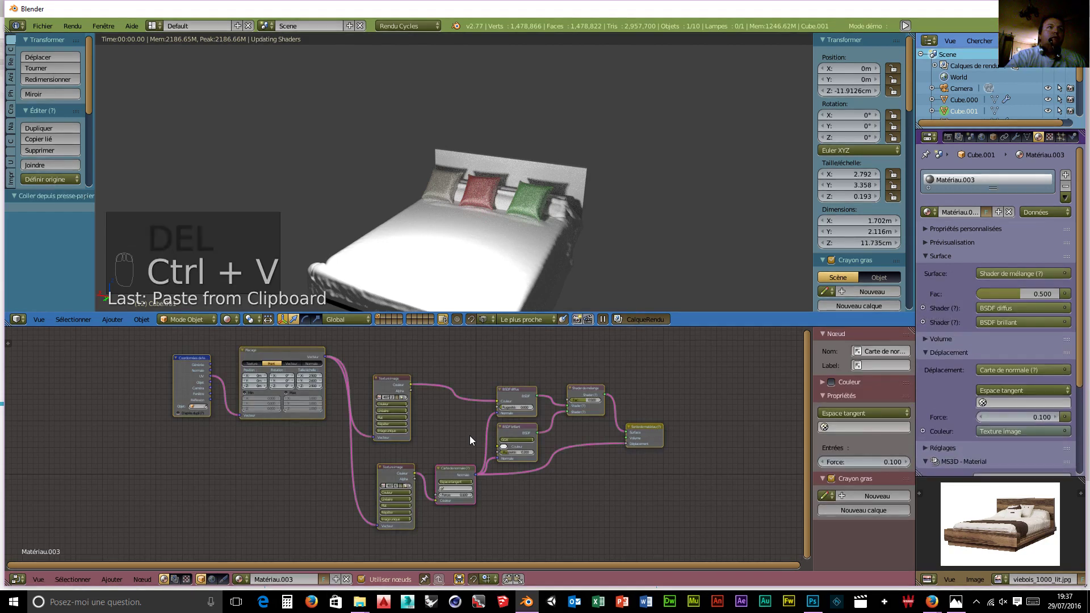
click(405, 395)
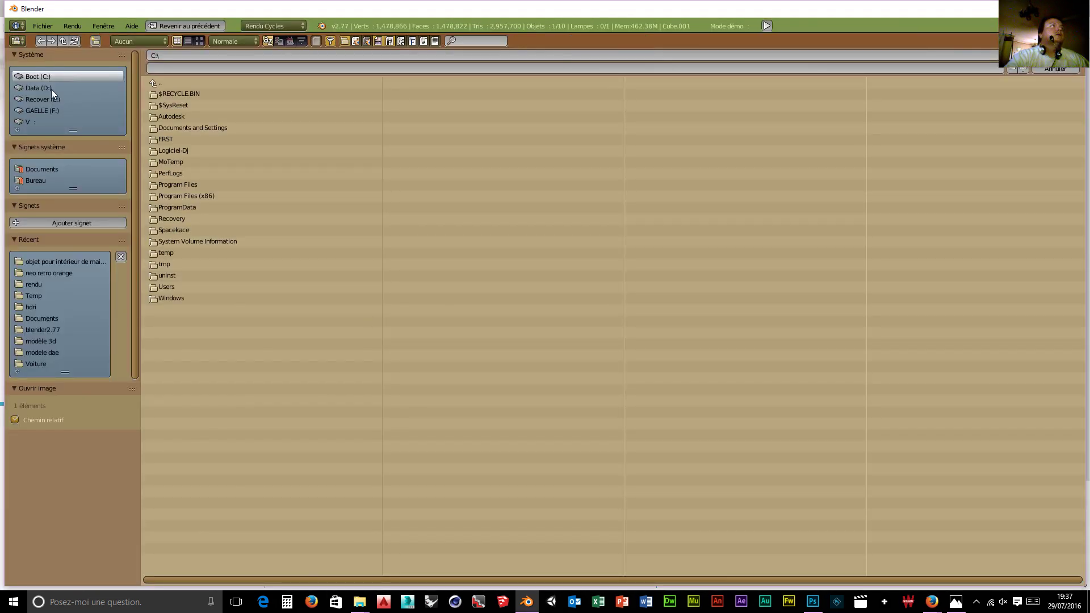
click(50, 89)
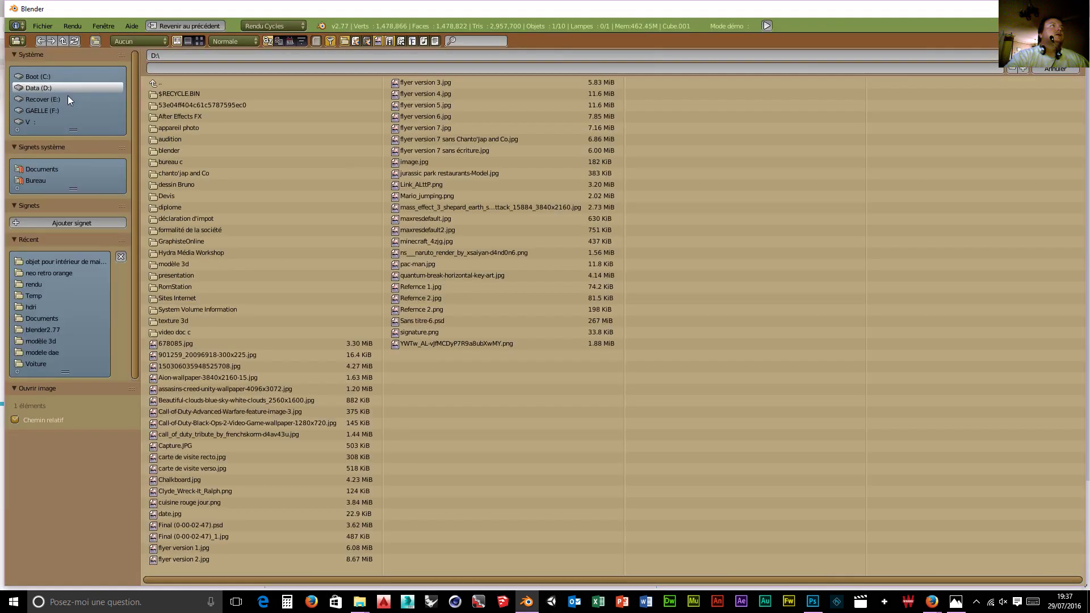
click(173, 150)
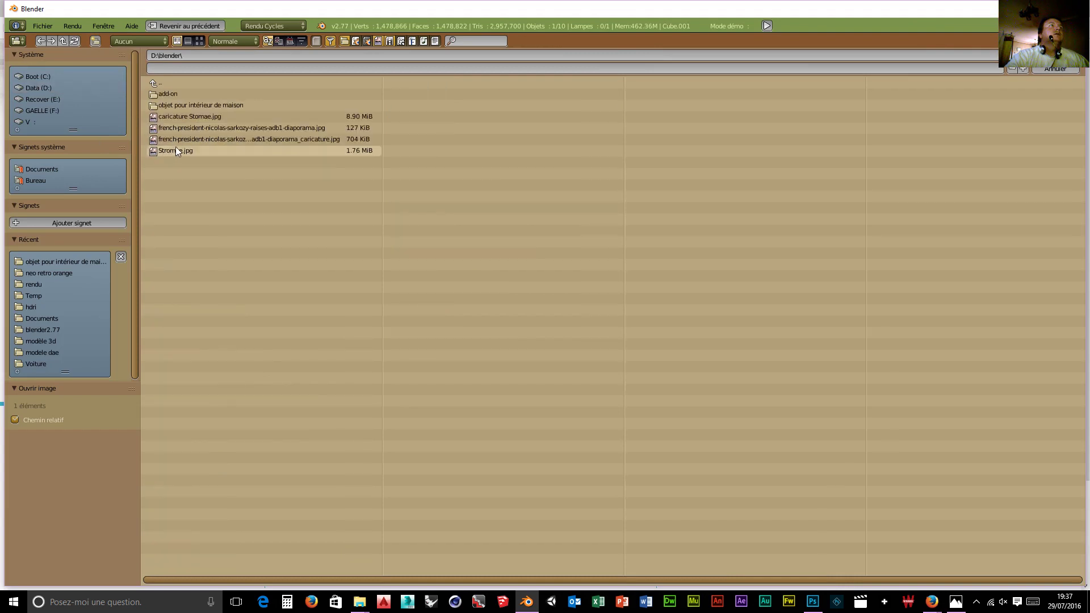
click(179, 101)
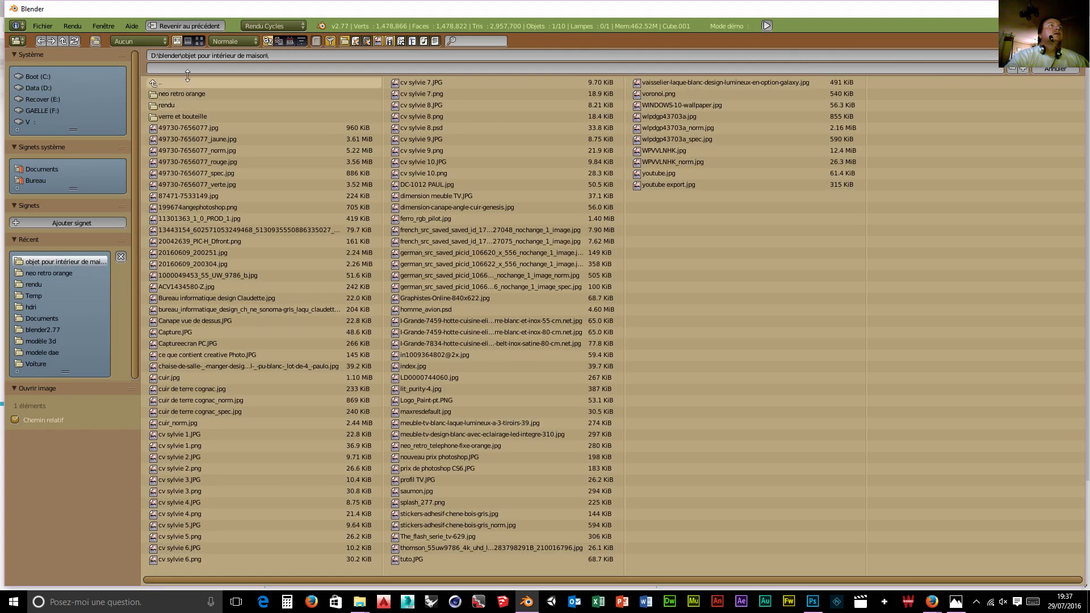
click(199, 41)
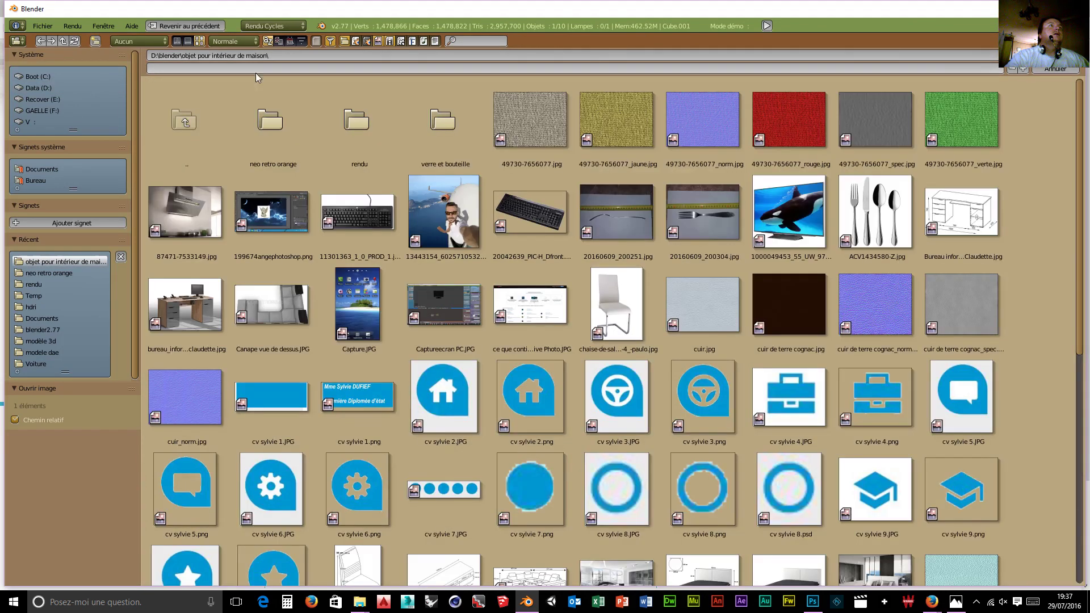
click(618, 120)
click(1056, 55)
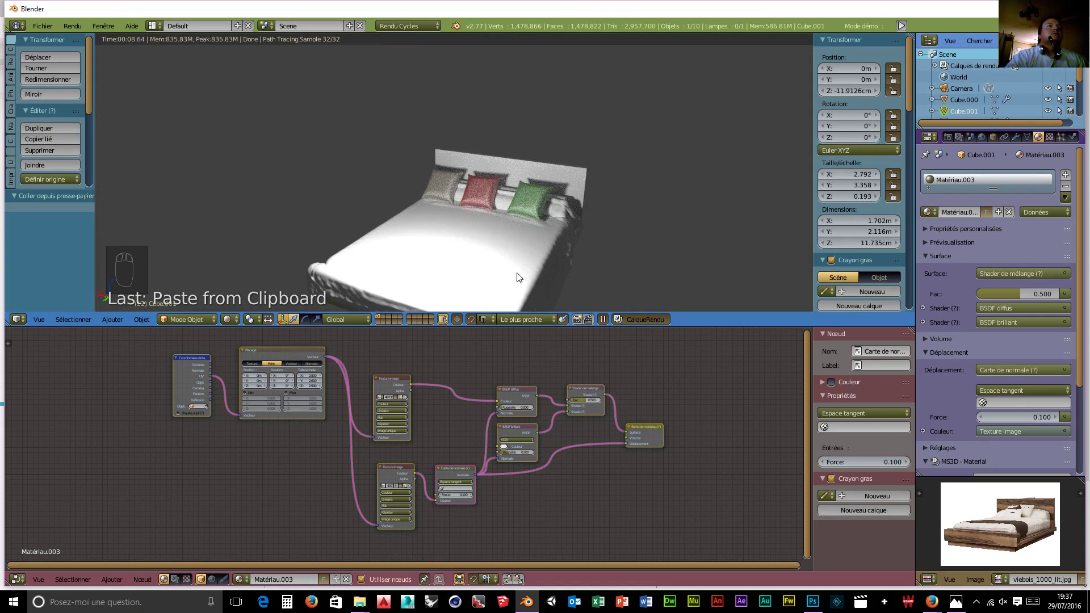
Switch the viewport to wireframe shading, select the bed cover mesh (Plan), and create a new material for it.
middle_drag(445, 294, 479, 274)
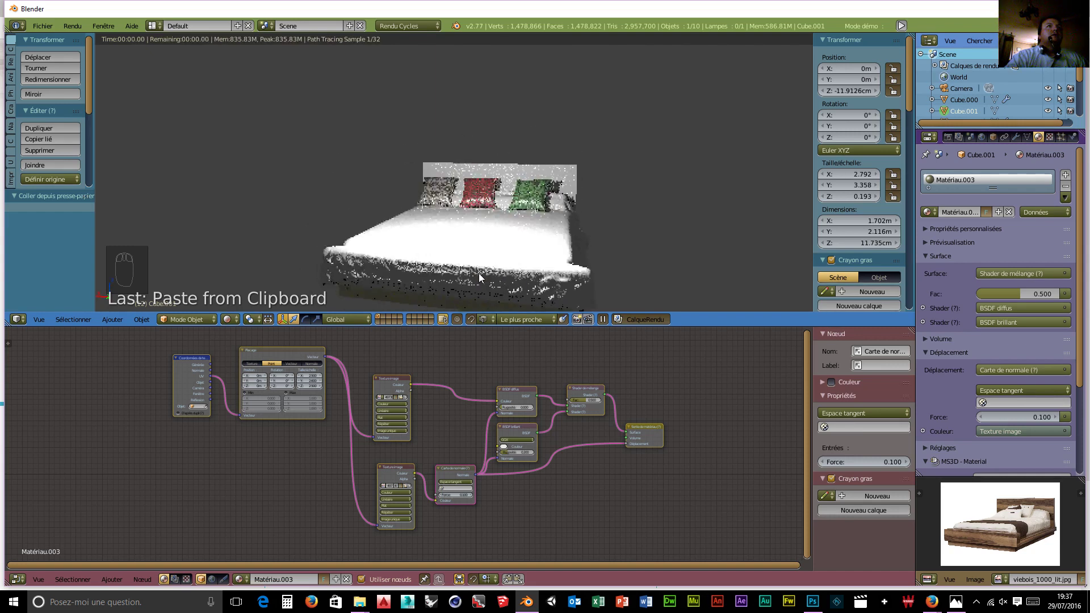
click(233, 319)
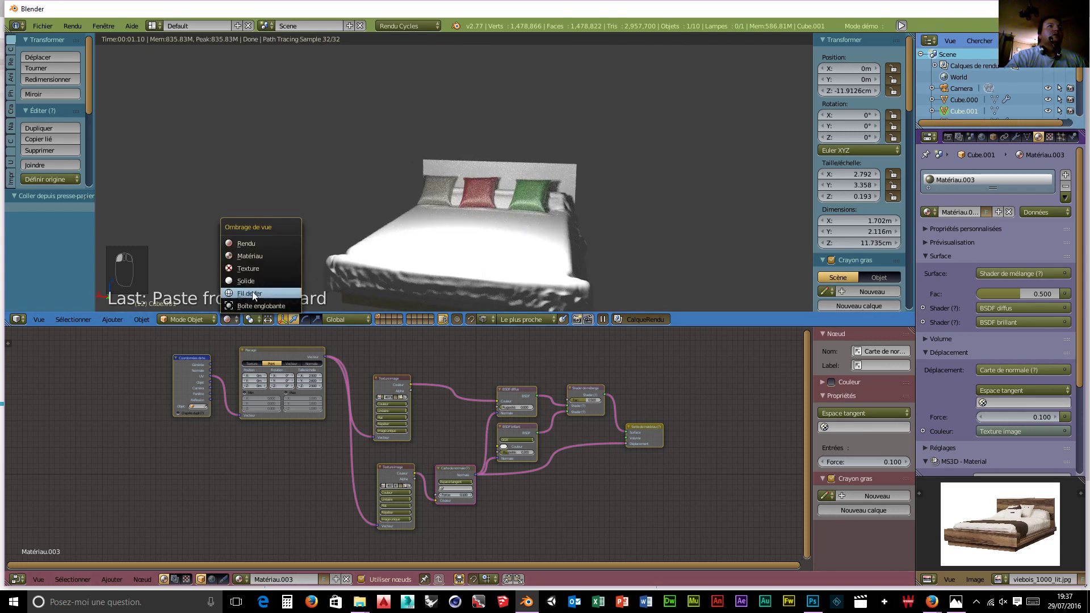
click(253, 294)
mouse_move(514, 264)
middle_down()
mouse_move(584, 238)
mouse_move(564, 266)
middle_up()
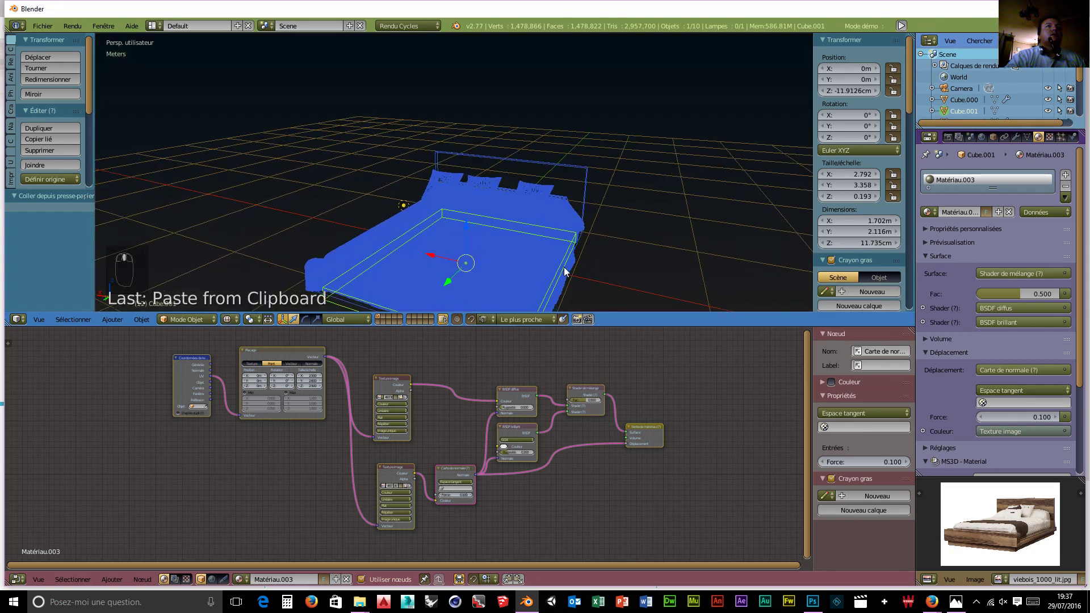
right_click(570, 272)
right_click(568, 270)
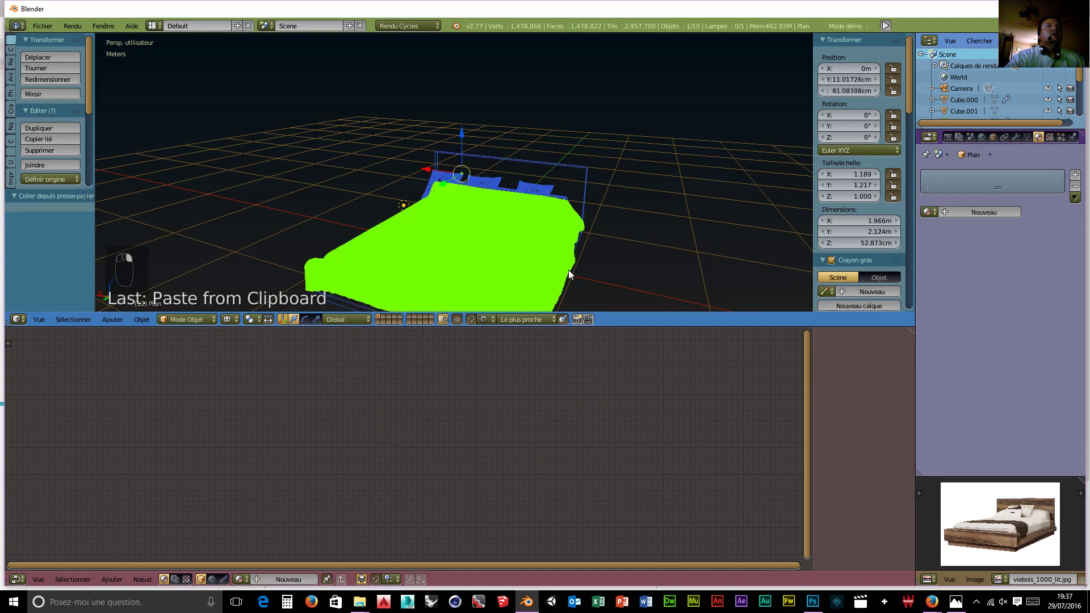
click(302, 575)
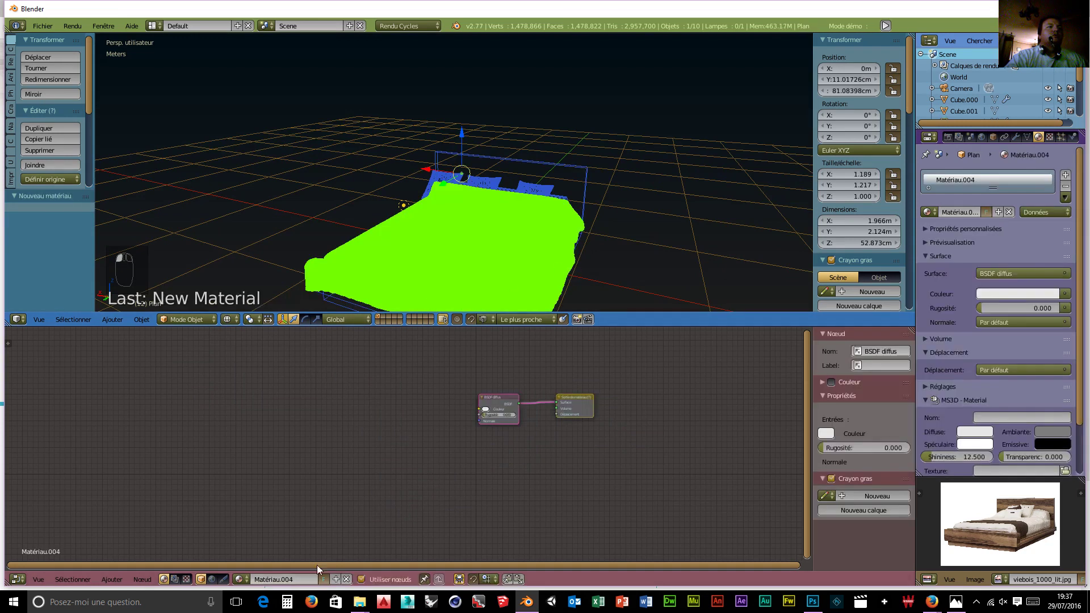
Replace the bed cover material's default nodes with the copied fabric setup and load the yellow colour texture from D:\blender\objet pour intérieur de maison.
key(Delete)
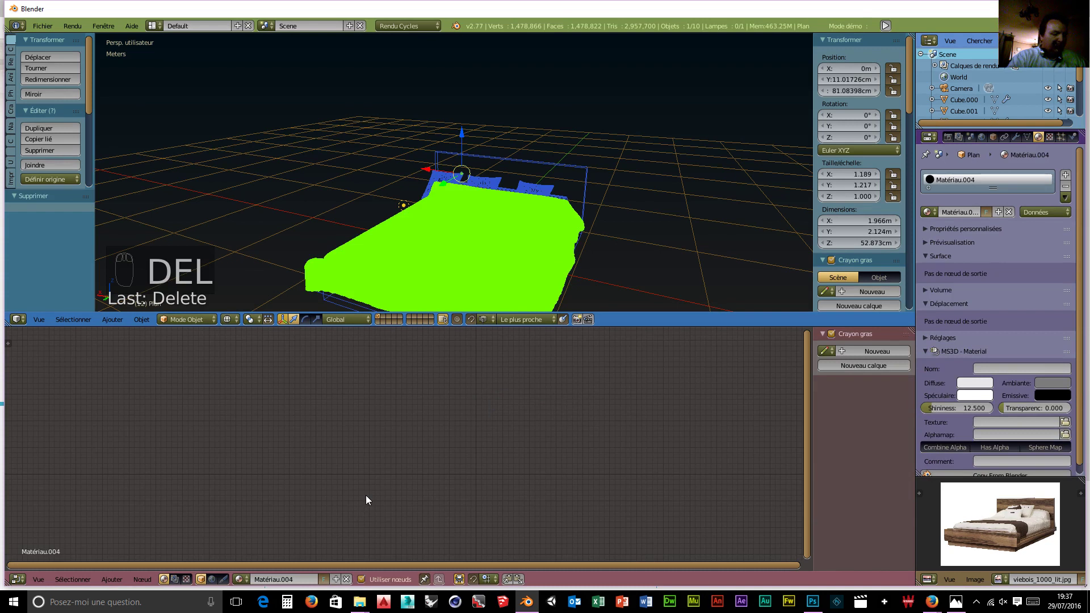
key(ctrl+v)
click(408, 396)
click(391, 396)
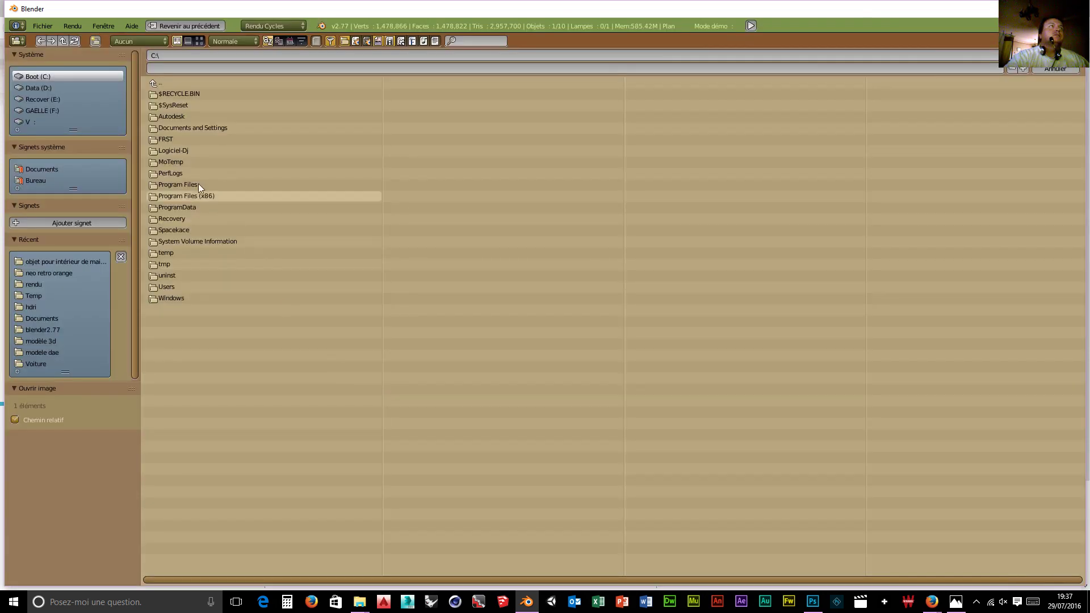
click(35, 86)
click(166, 150)
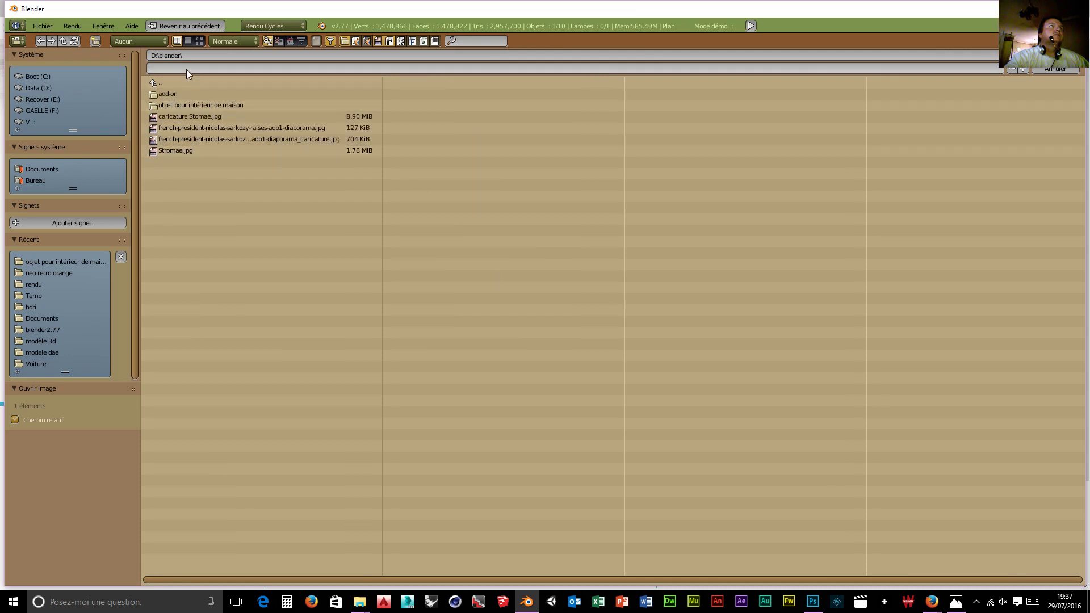
click(200, 40)
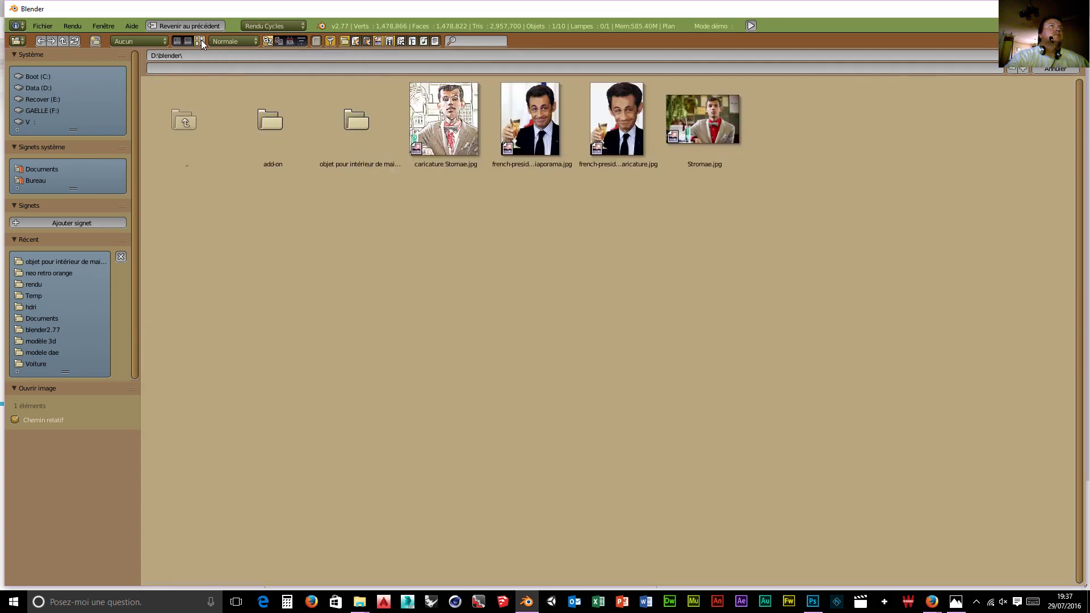
click(342, 125)
click(606, 137)
click(1059, 57)
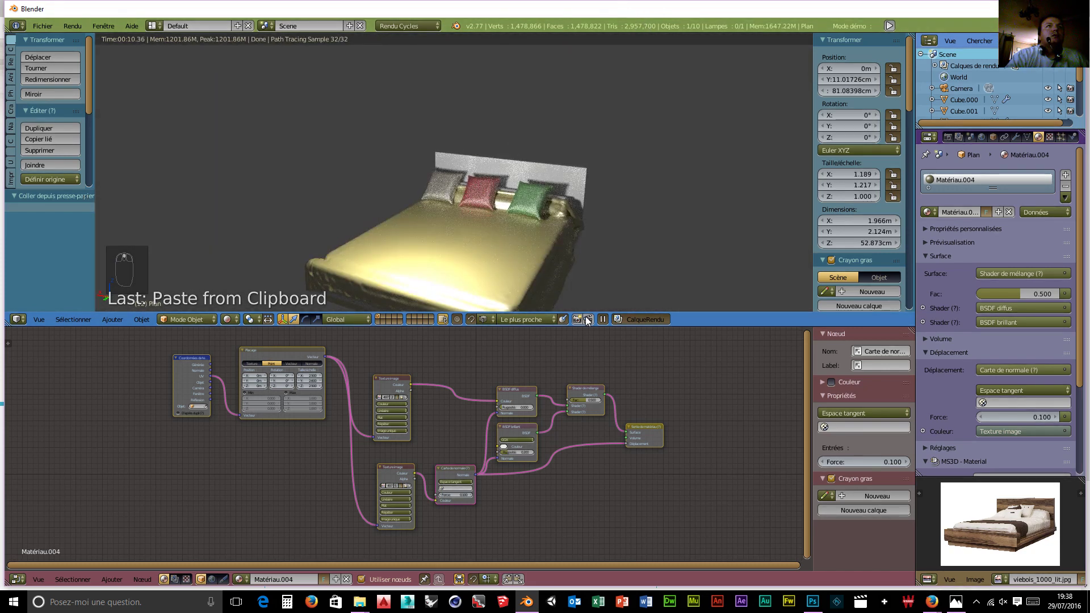
Put the bed cover in Edit Mode with wireframe shading and unwrap its mesh with a Cube Projection.
scroll(549, 259, up, 4)
mouse_move(541, 269)
middle_down()
mouse_move(520, 230)
mouse_move(433, 247)
mouse_move(431, 261)
mouse_move(473, 283)
middle_up()
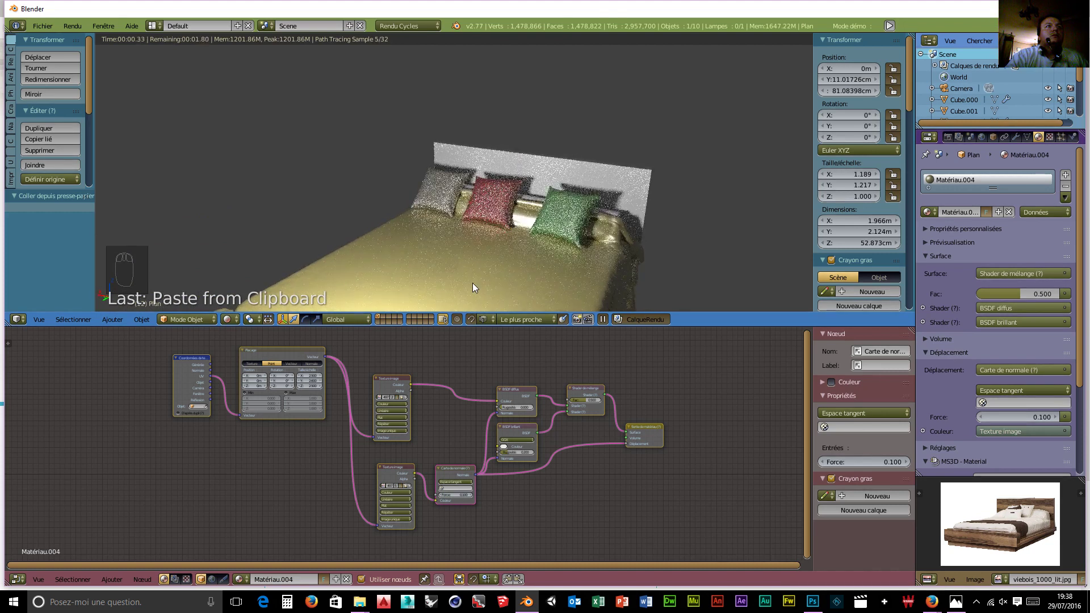
scroll(474, 280, down, 2)
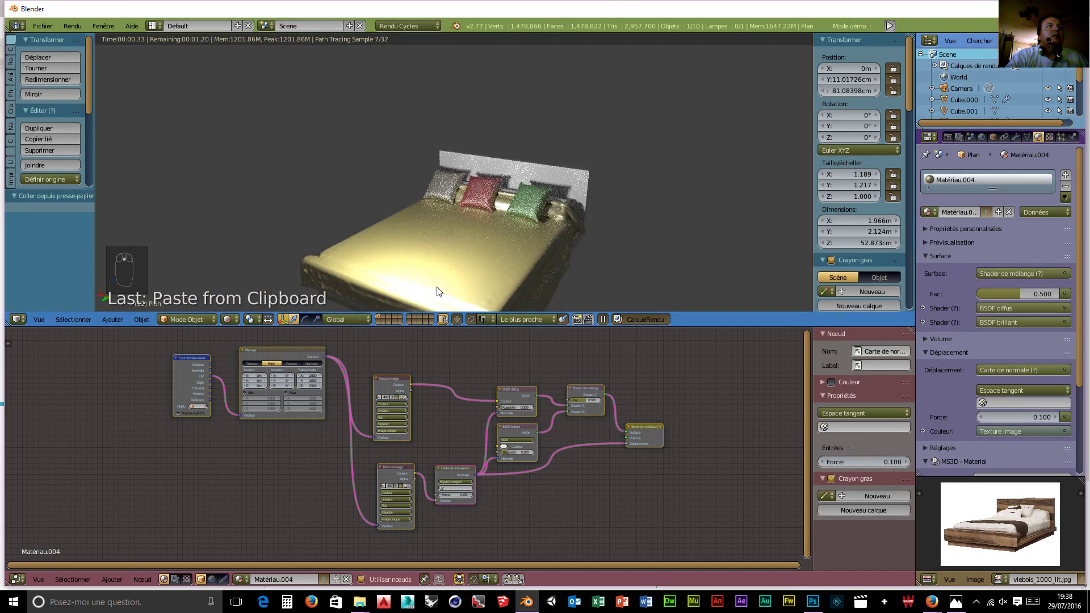
click(209, 320)
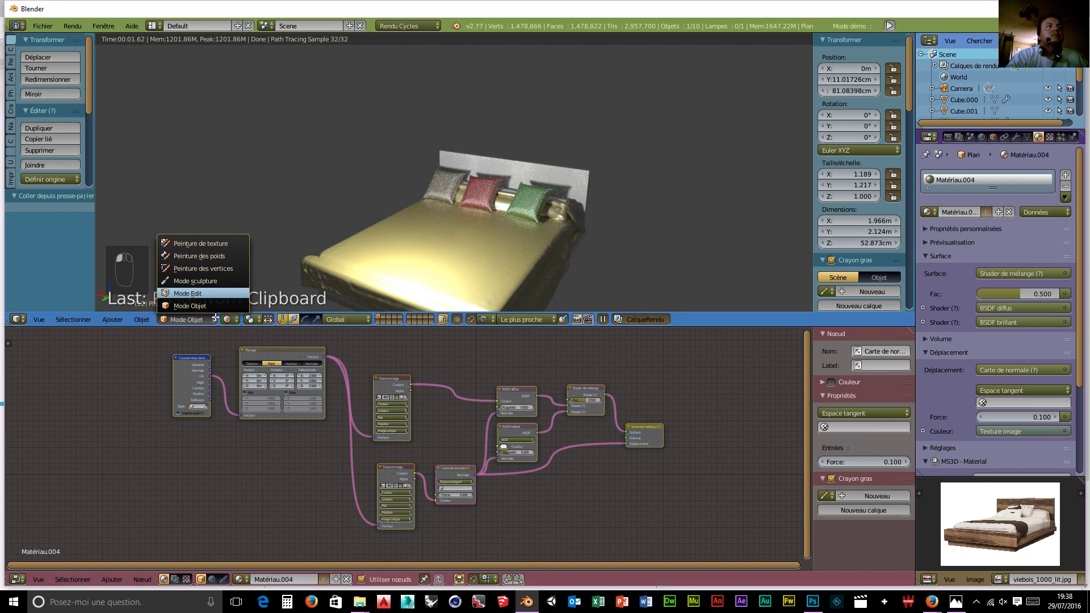
click(226, 296)
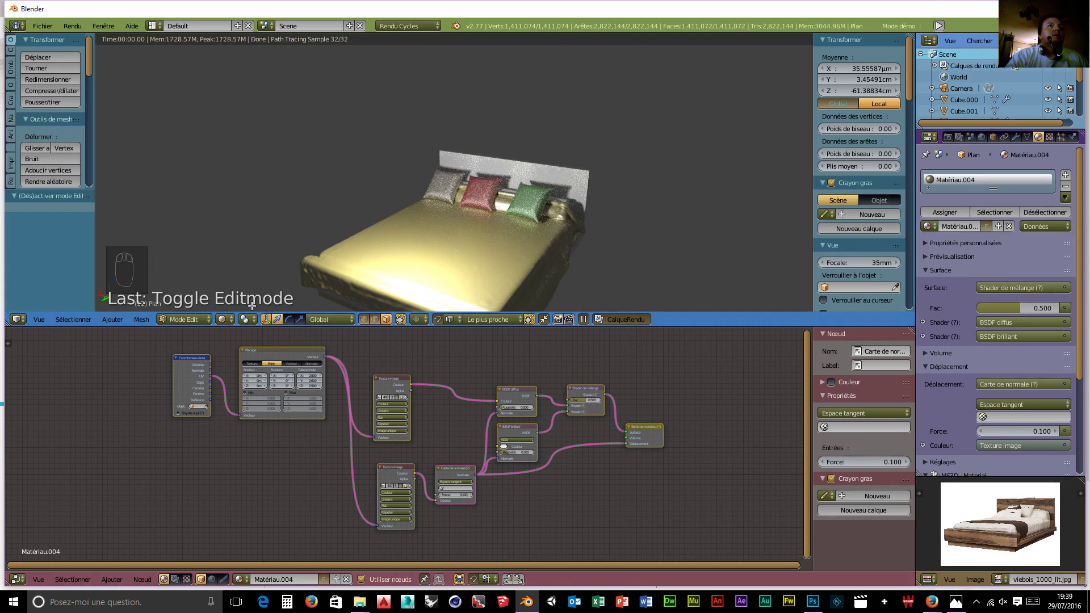
click(232, 319)
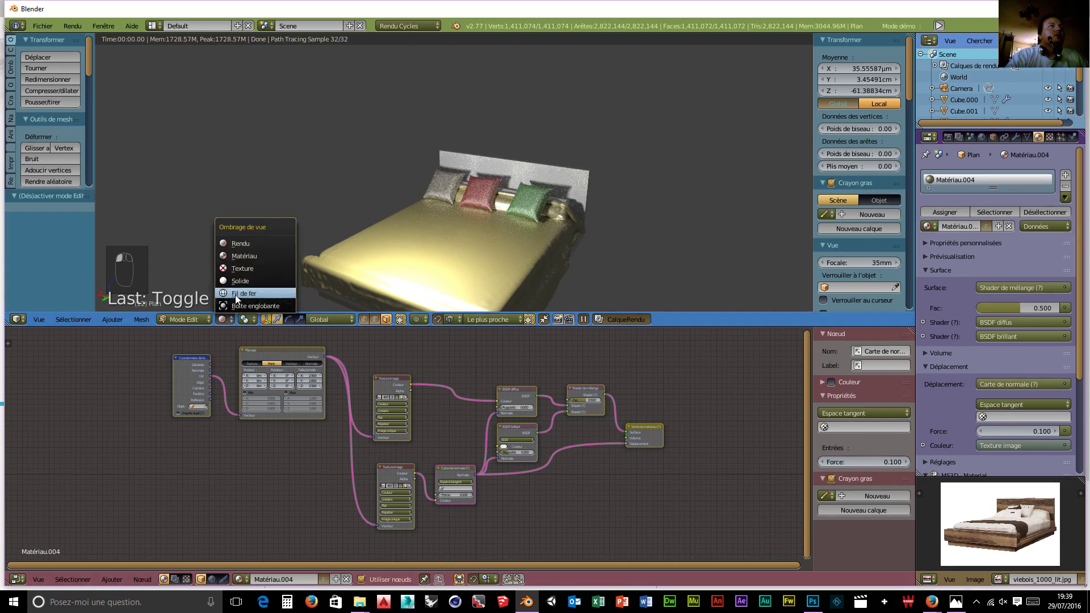
click(235, 294)
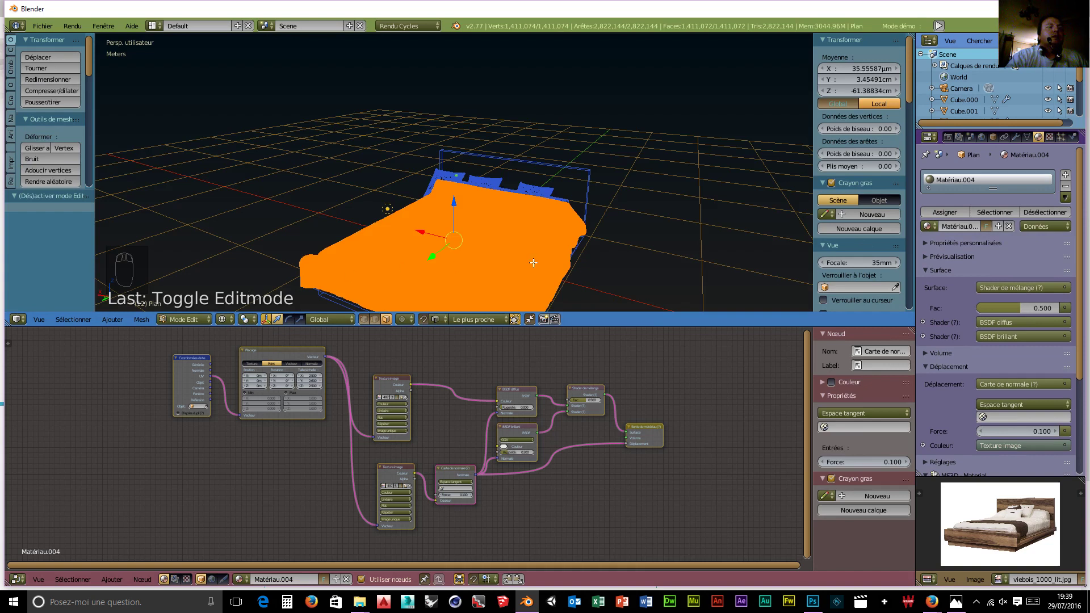
key(u)
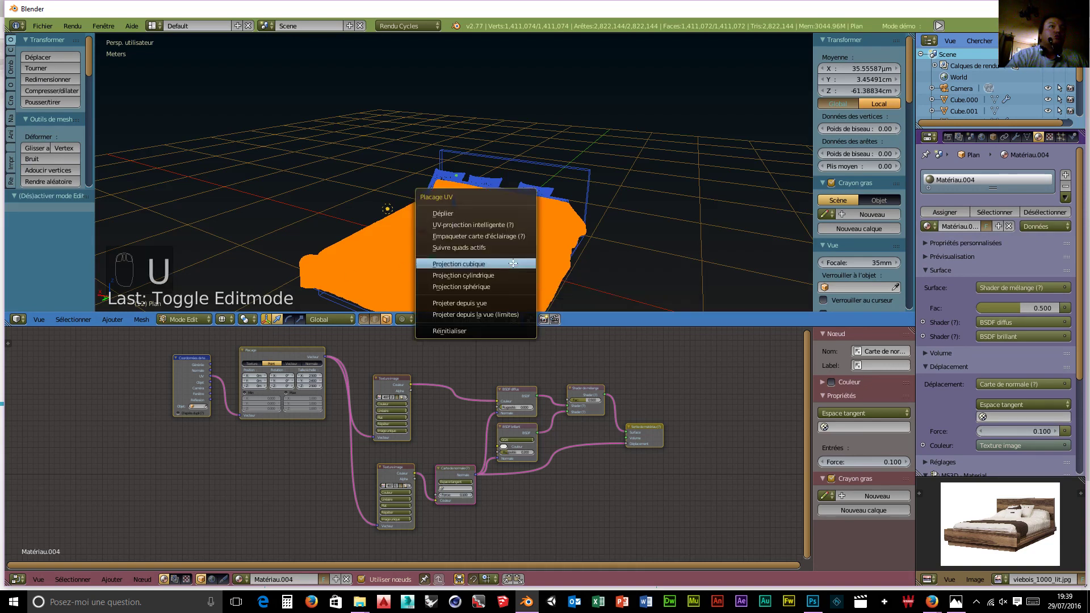
click(512, 264)
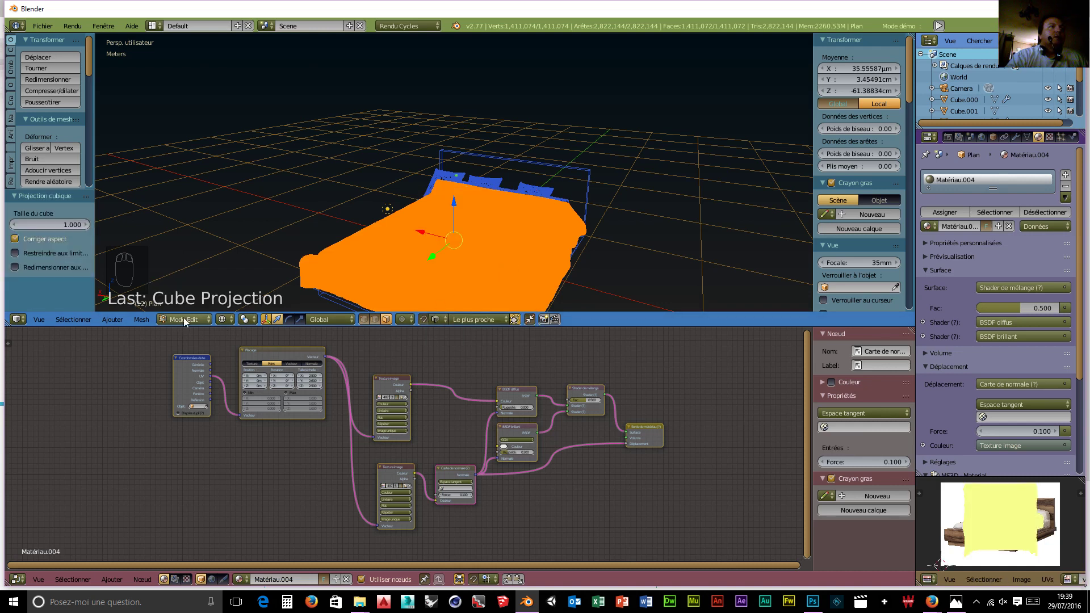
Preview the bed cover in rendered shading and increase the scale values of its Mapping node to make the weave finer.
click(229, 318)
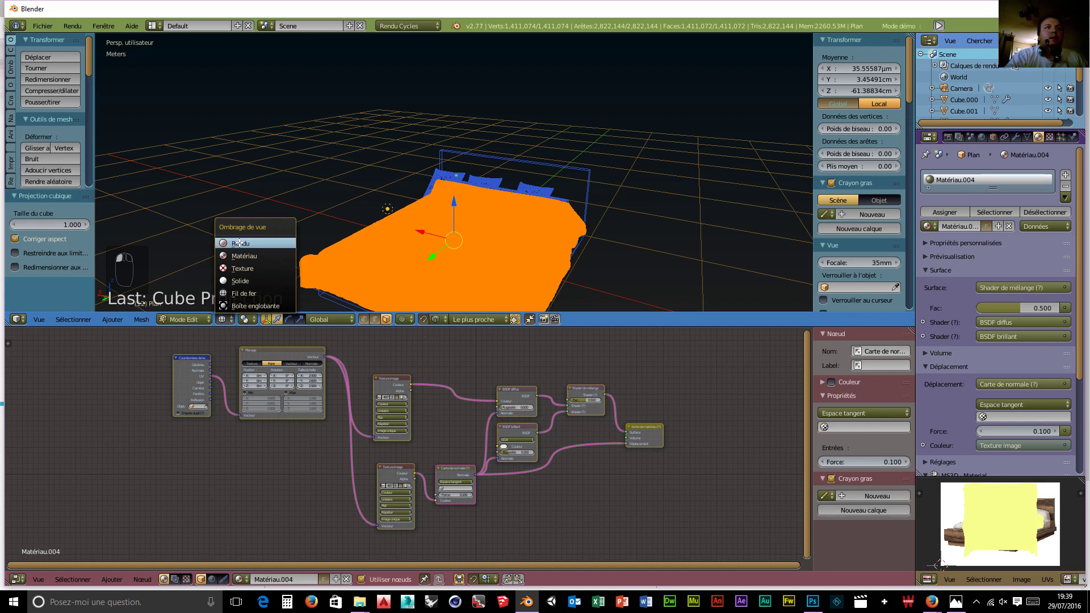
click(239, 243)
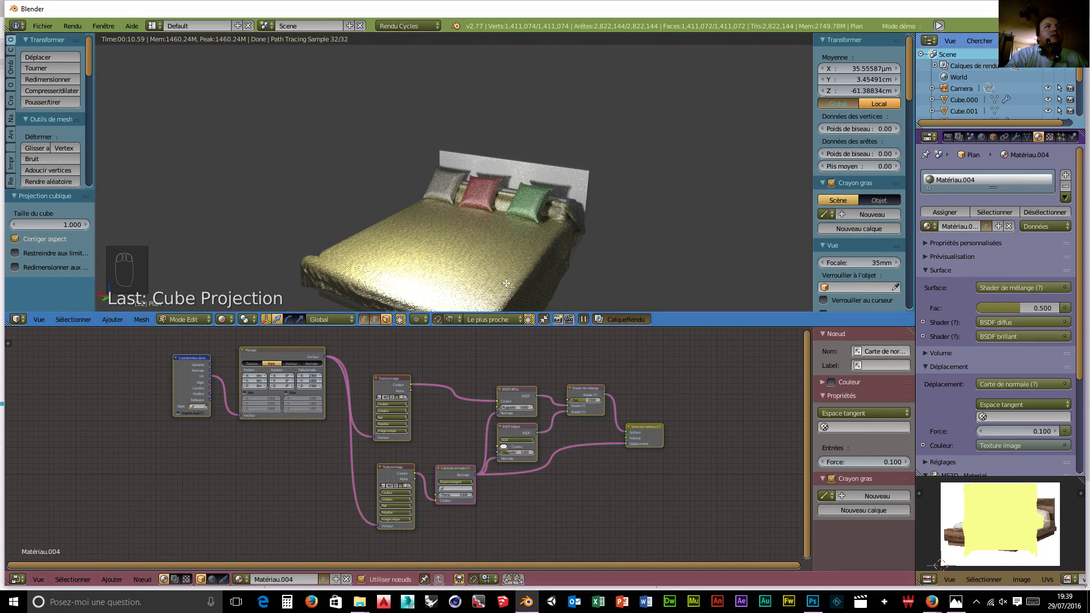
scroll(506, 283, up, 4)
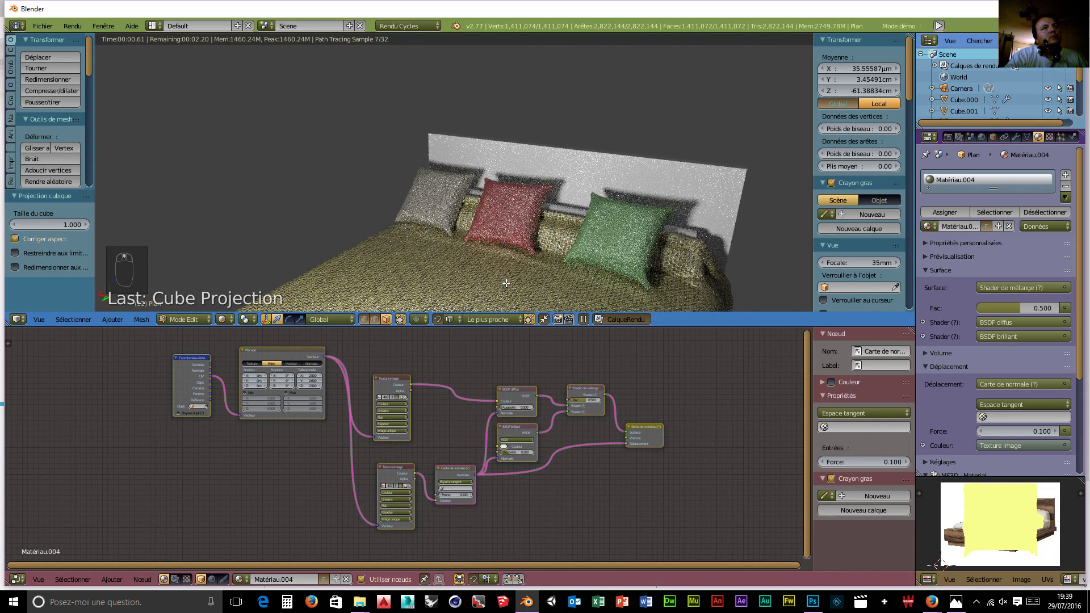
middle_drag(506, 283, 504, 280)
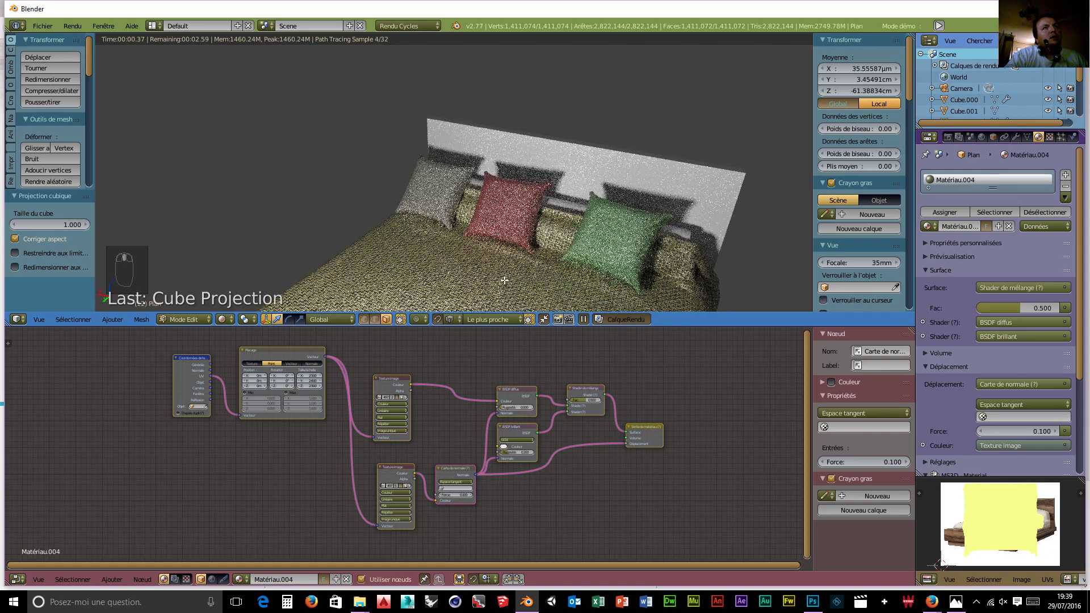
scroll(504, 280, down, 2)
scroll(505, 280, down, 2)
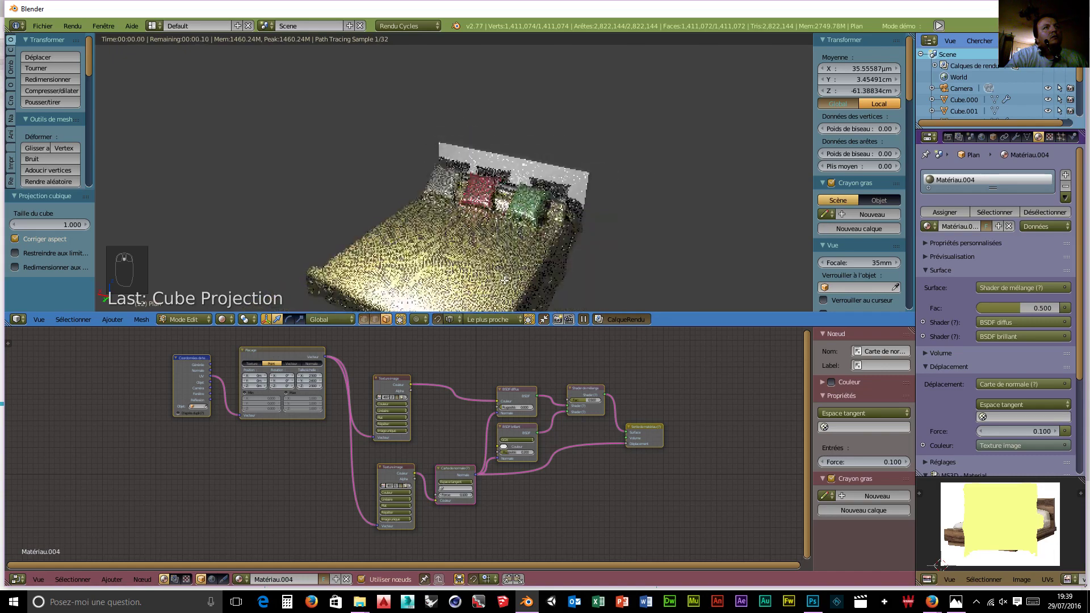
scroll(505, 280, up, 5)
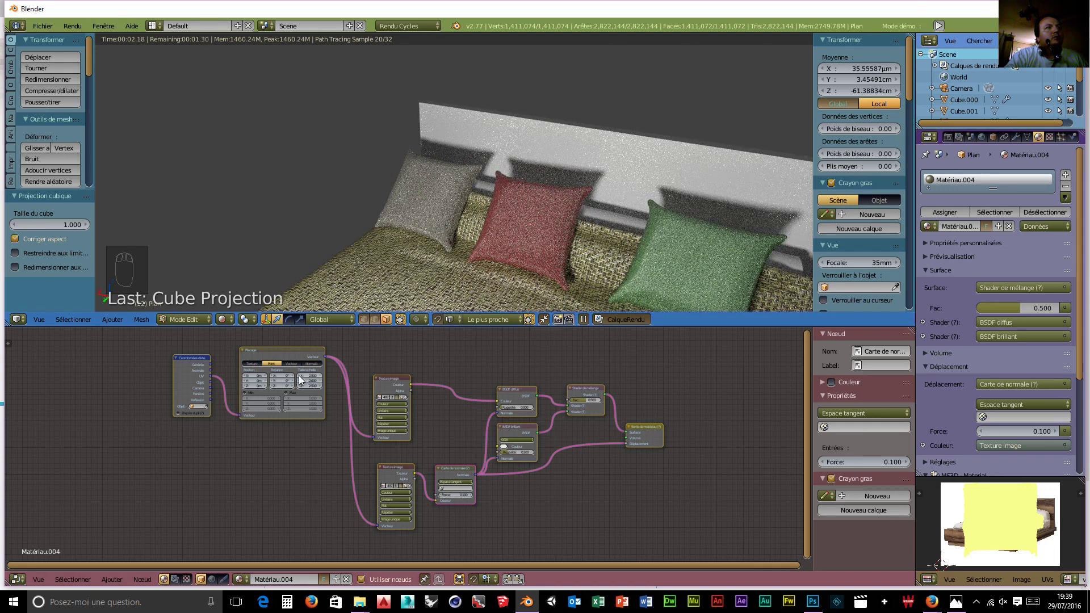
drag(318, 376, 397, 381)
drag(316, 382, 391, 390)
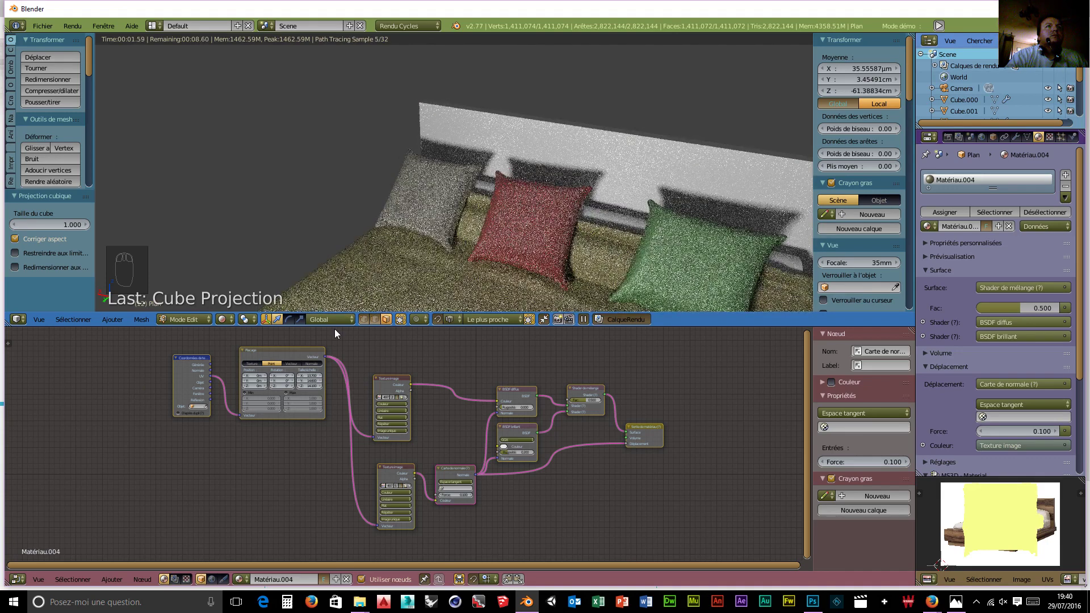
Examine the rendered bed cover fabric from several distances and angles, and return to Object Mode.
scroll(369, 272, down, 5)
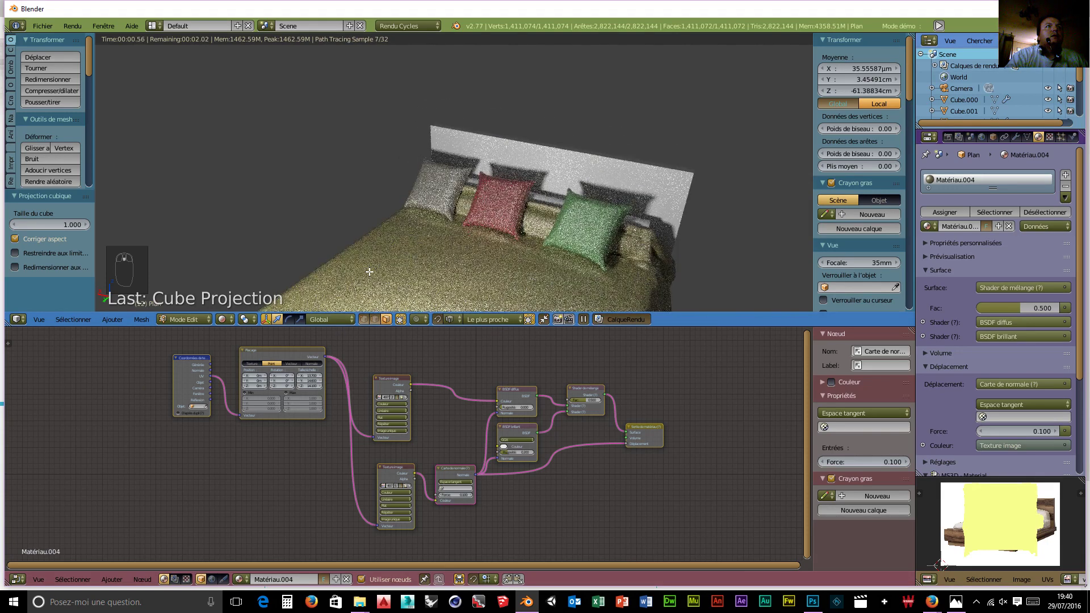
scroll(446, 288, down, 2)
scroll(446, 288, up, 2)
middle_drag(447, 288, 456, 270)
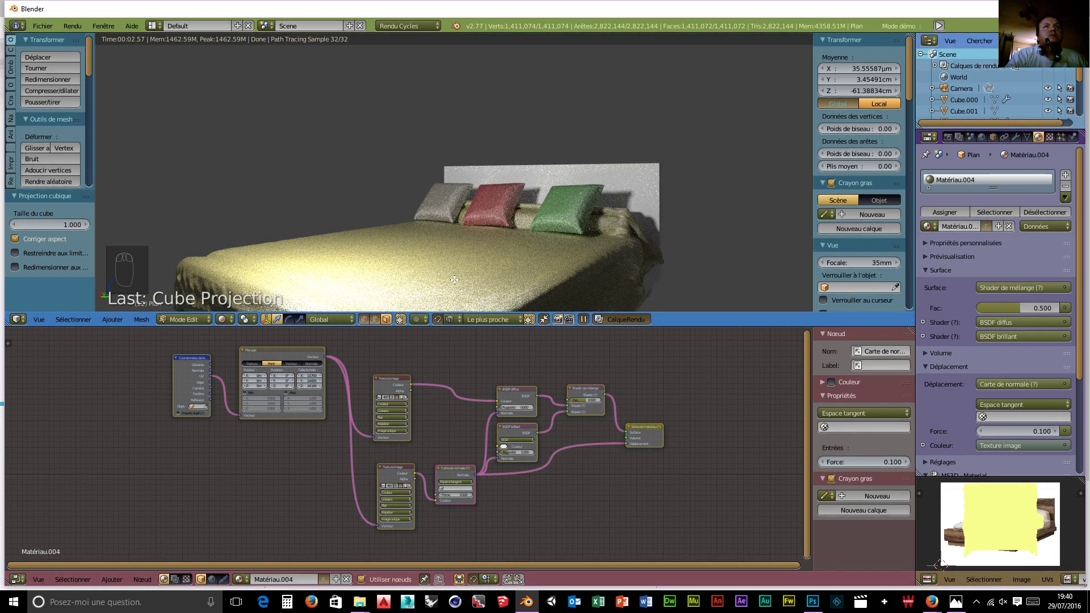
middle_drag(470, 281, 528, 258)
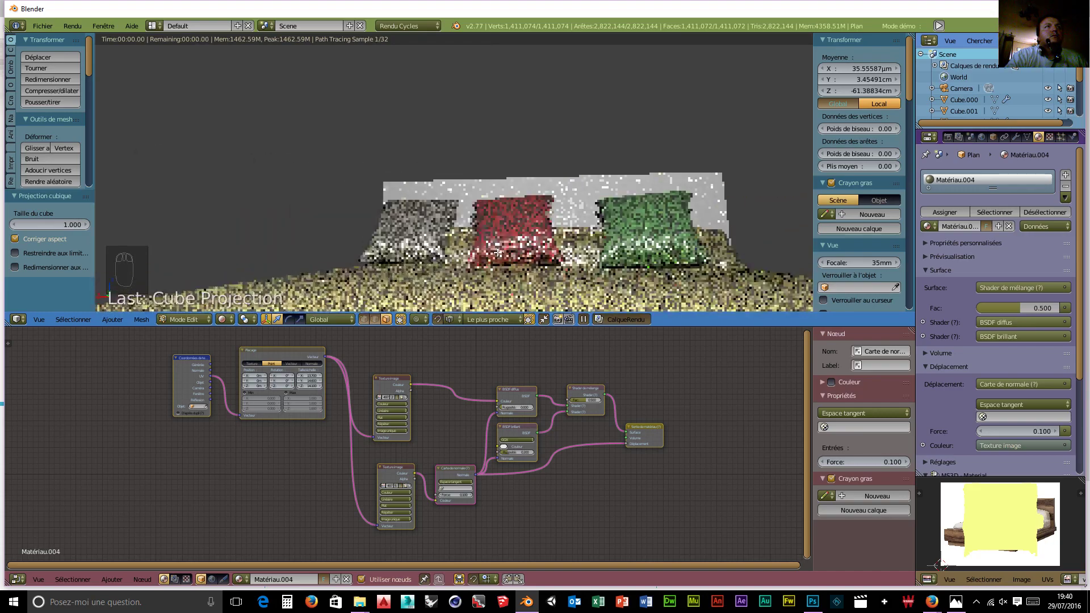
scroll(493, 271, up, 2)
scroll(493, 271, down, 4)
mouse_move(493, 264)
middle_down()
mouse_move(497, 253)
mouse_move(511, 259)
middle_up()
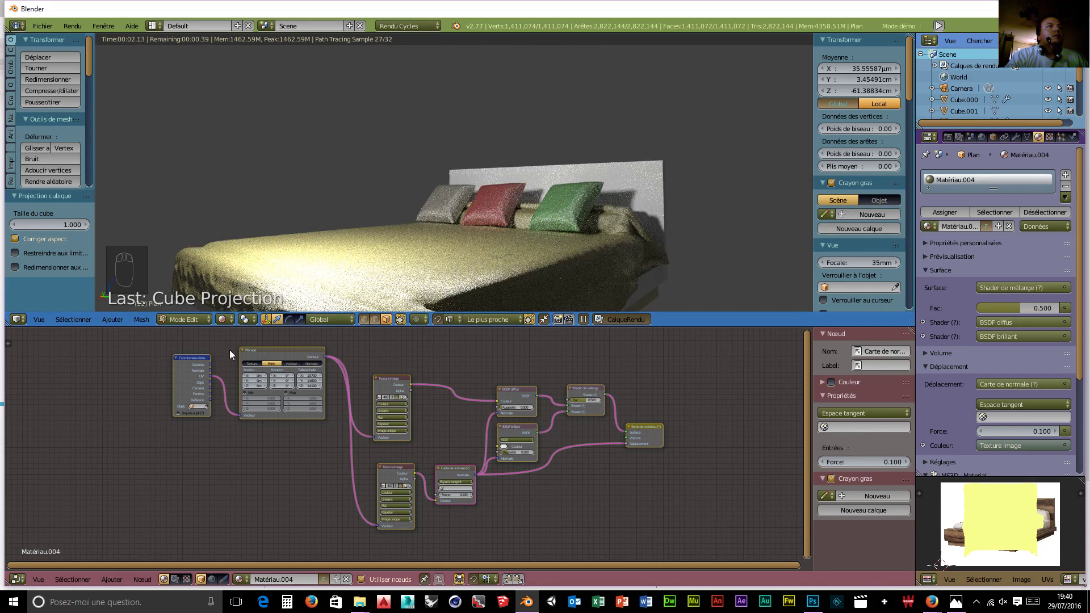
click(194, 325)
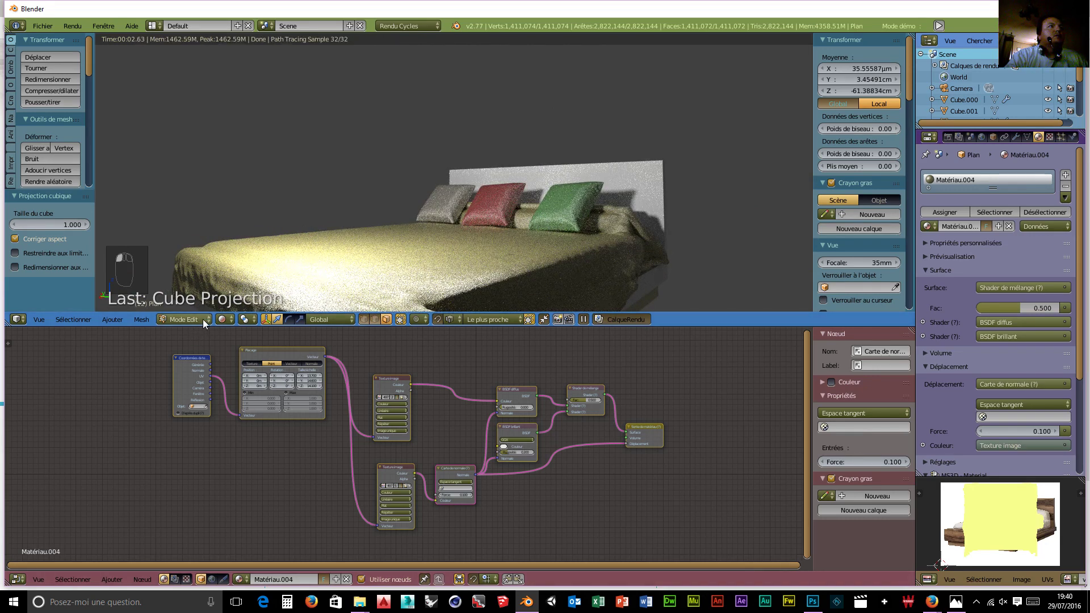
click(203, 319)
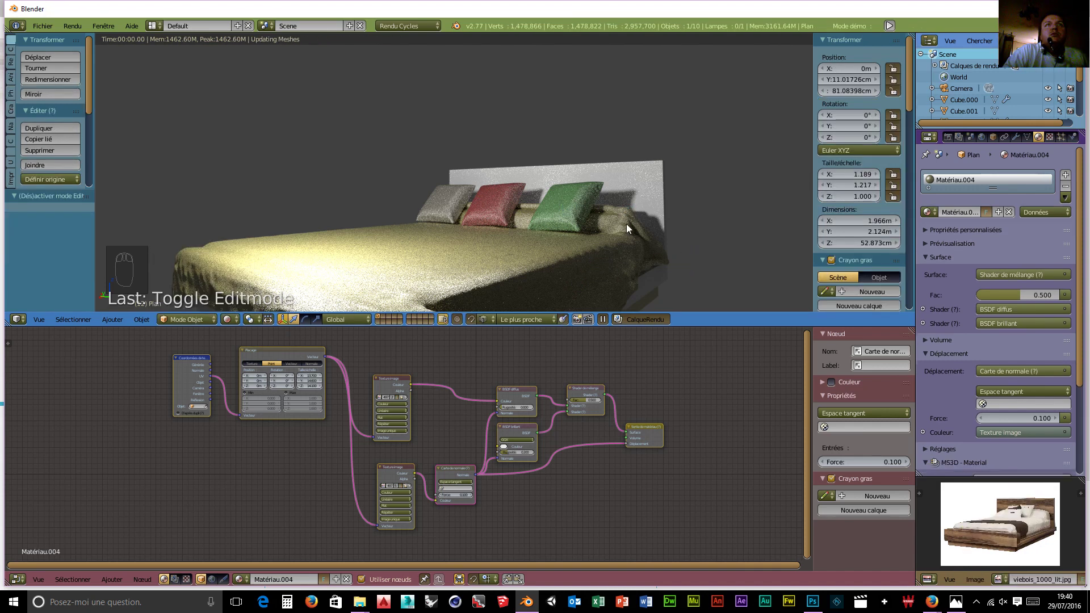
Select the cylindrical bolster behind the pillows and switch the viewport to wireframe shading.
middle_drag(626, 239, 537, 272)
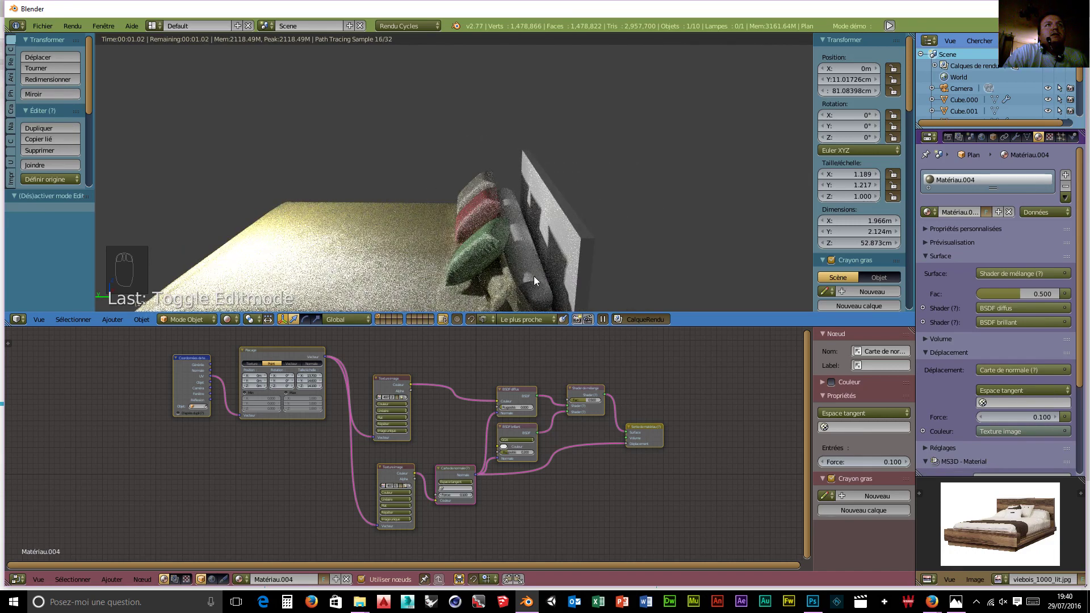
right_click(534, 276)
key(g)
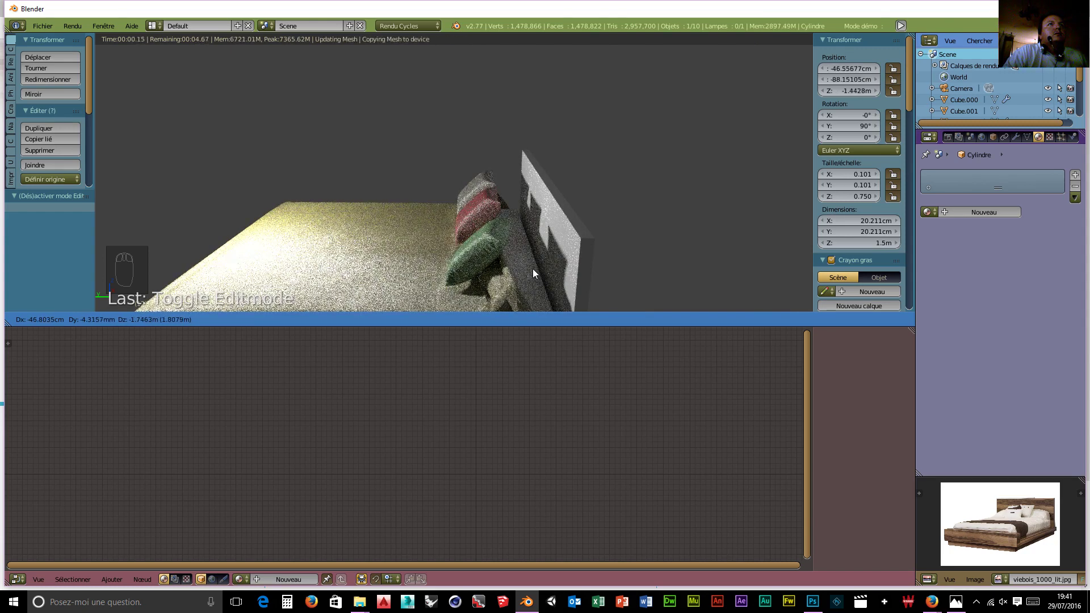
right_click(532, 268)
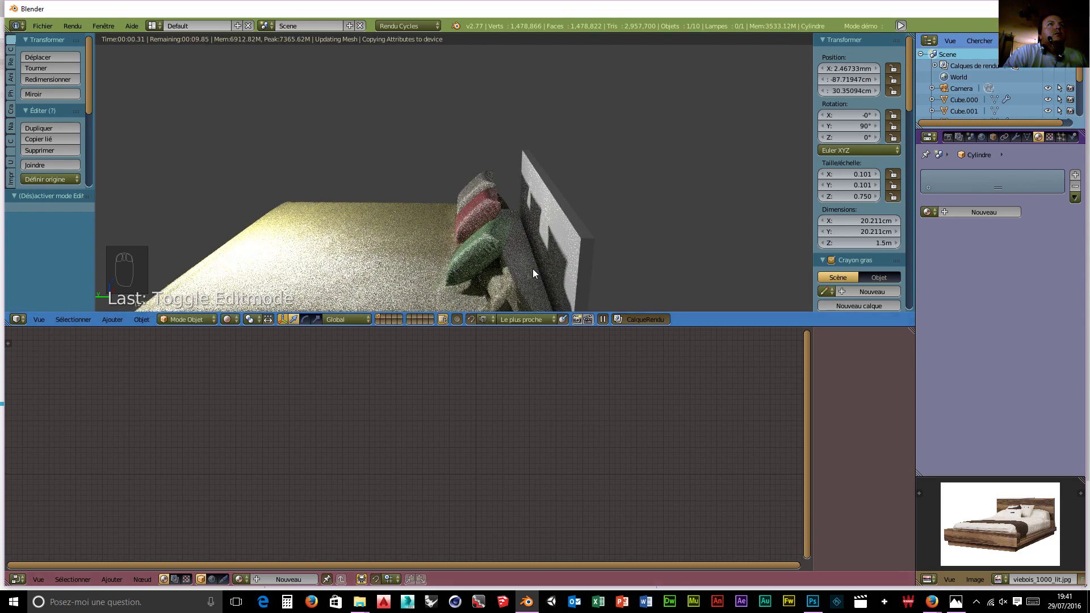
click(227, 319)
click(240, 294)
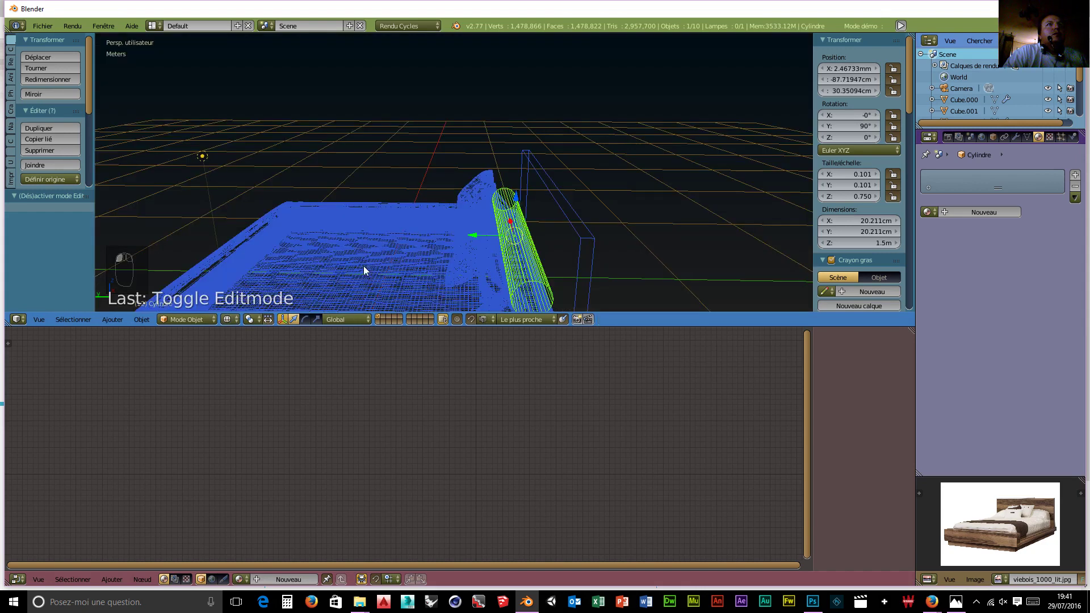
middle_drag(428, 251, 477, 244)
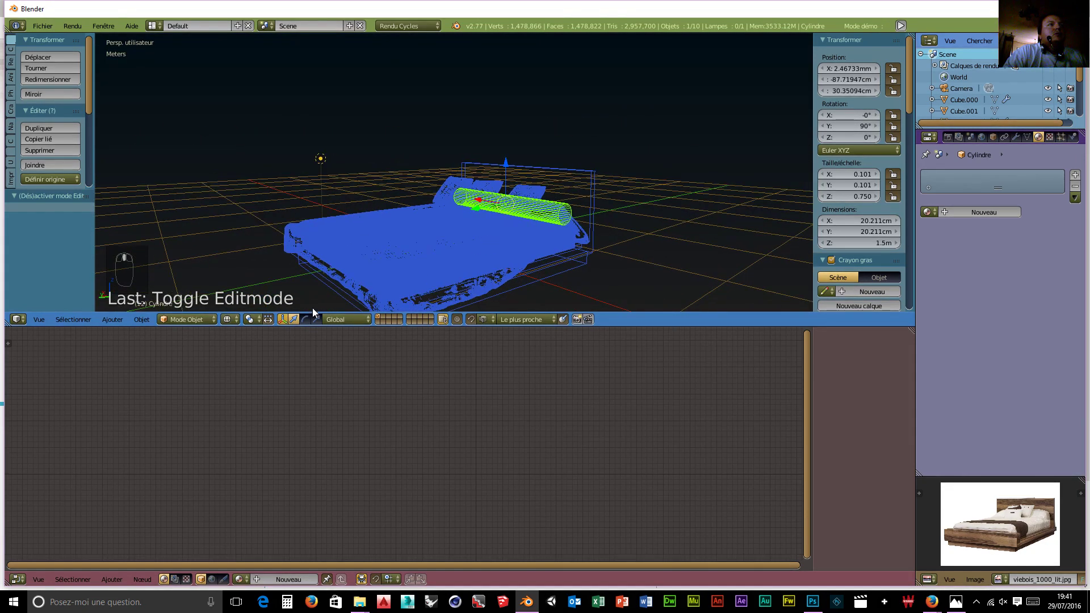
Assign the existing material Matériau to the cylindrical bolster.
click(206, 321)
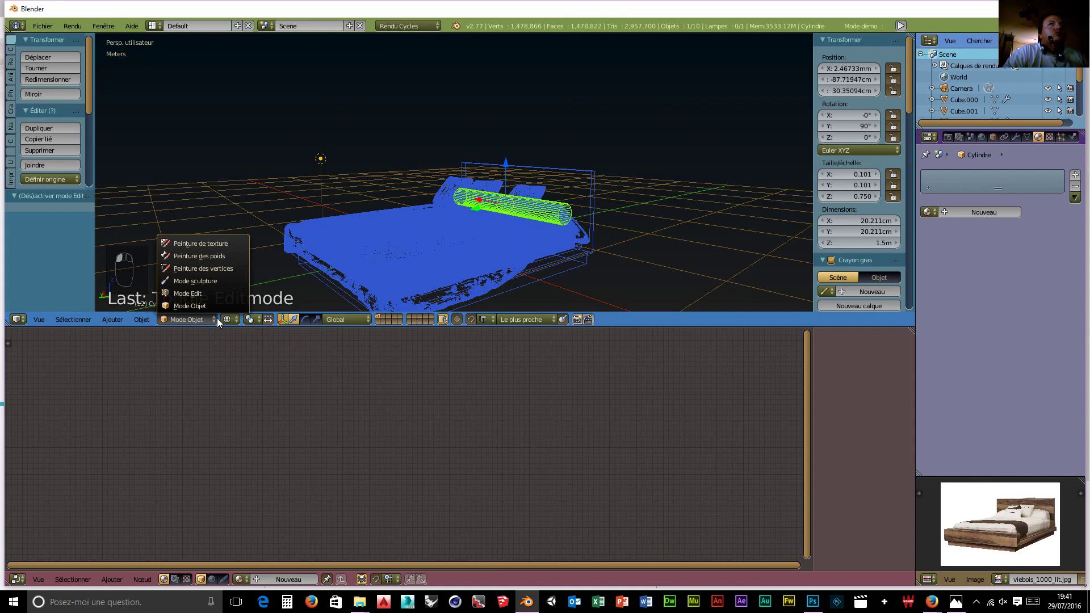
click(933, 212)
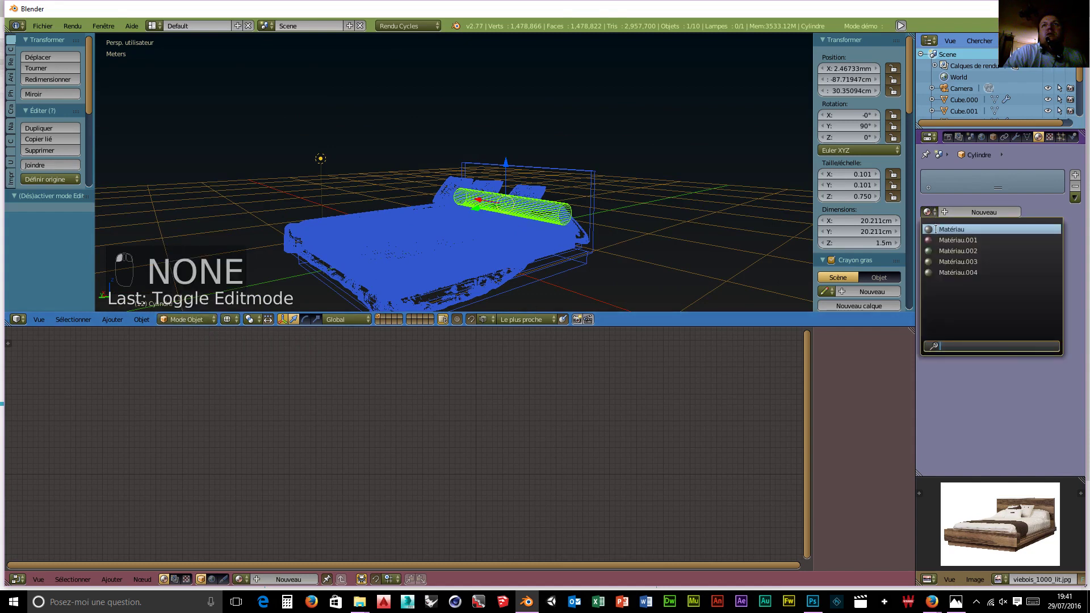
click(937, 230)
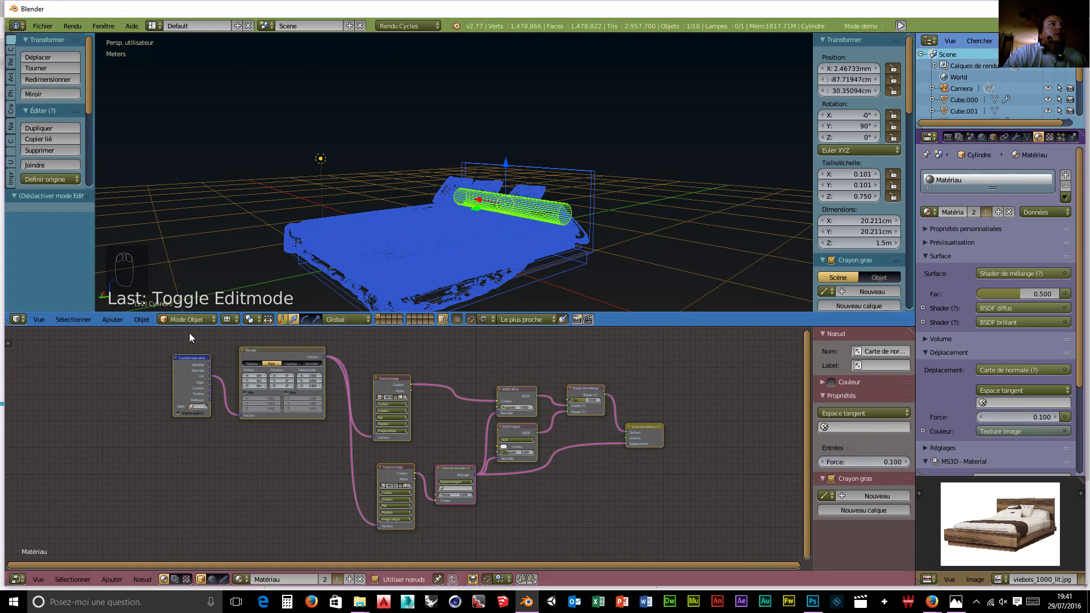
Enter Edit Mode on the cylindrical bolster and unwrap its mesh with a cylindrical UV projection.
click(196, 319)
click(207, 294)
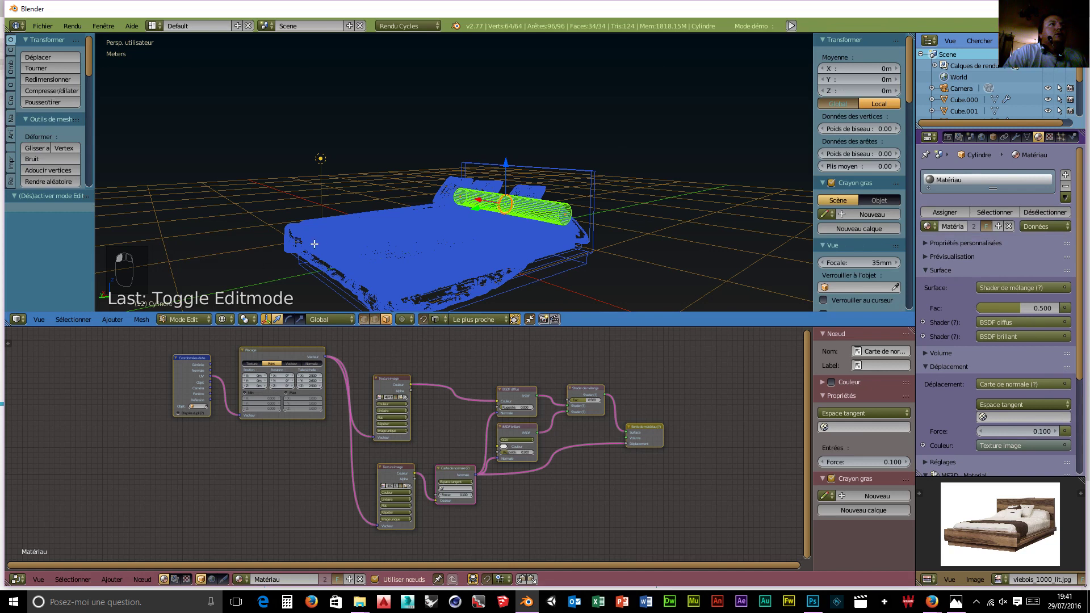
key(u)
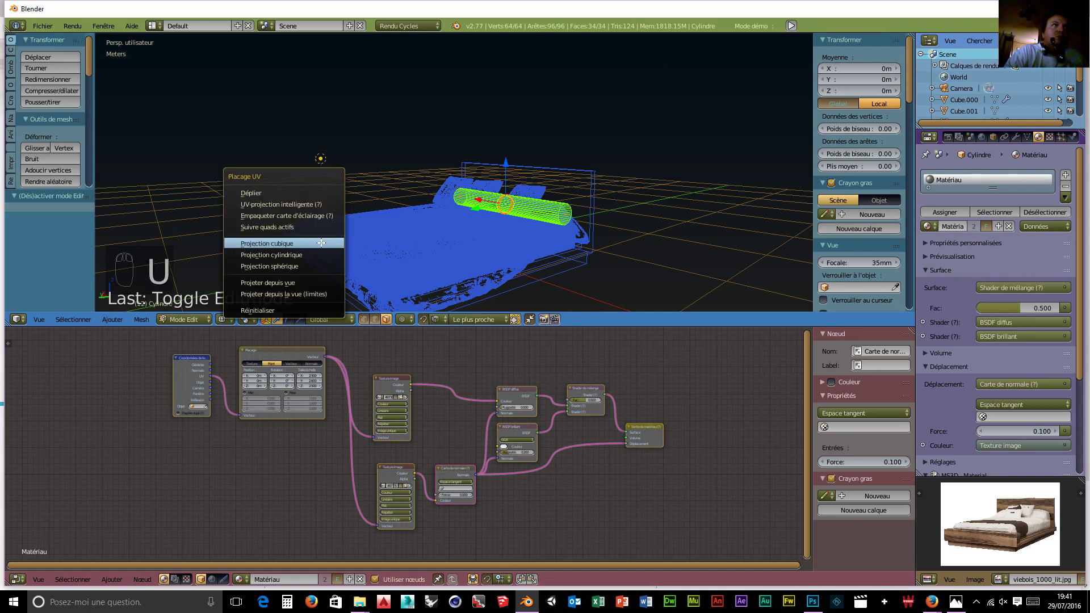
click(306, 268)
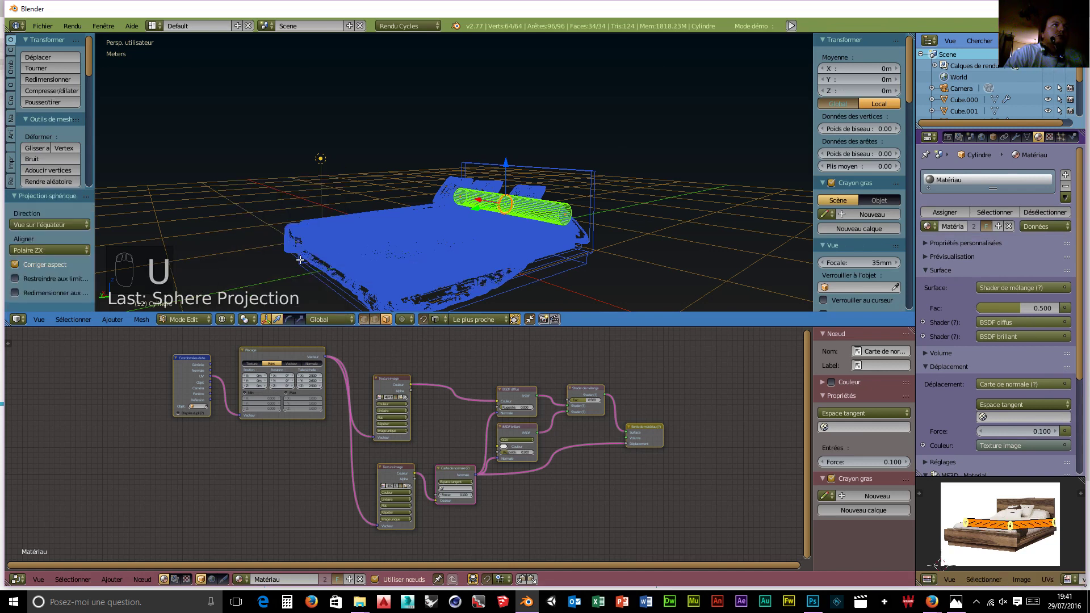
key(u)
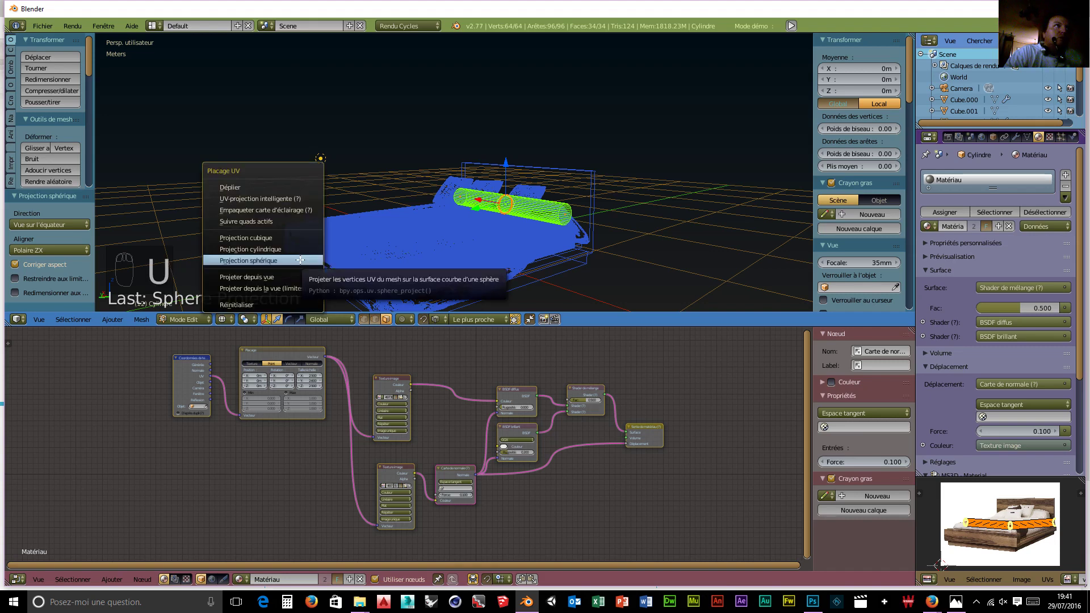
click(295, 251)
Preview the bolster in rendered shading and increase the scale values of its Mapping node to make the weave finer.
middle_drag(574, 245, 516, 267)
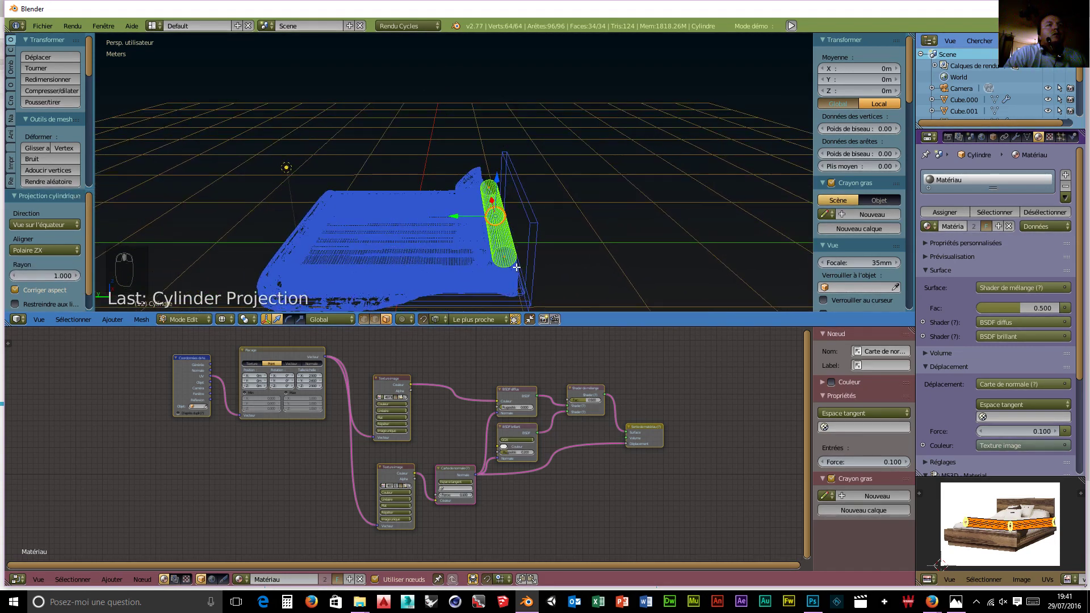
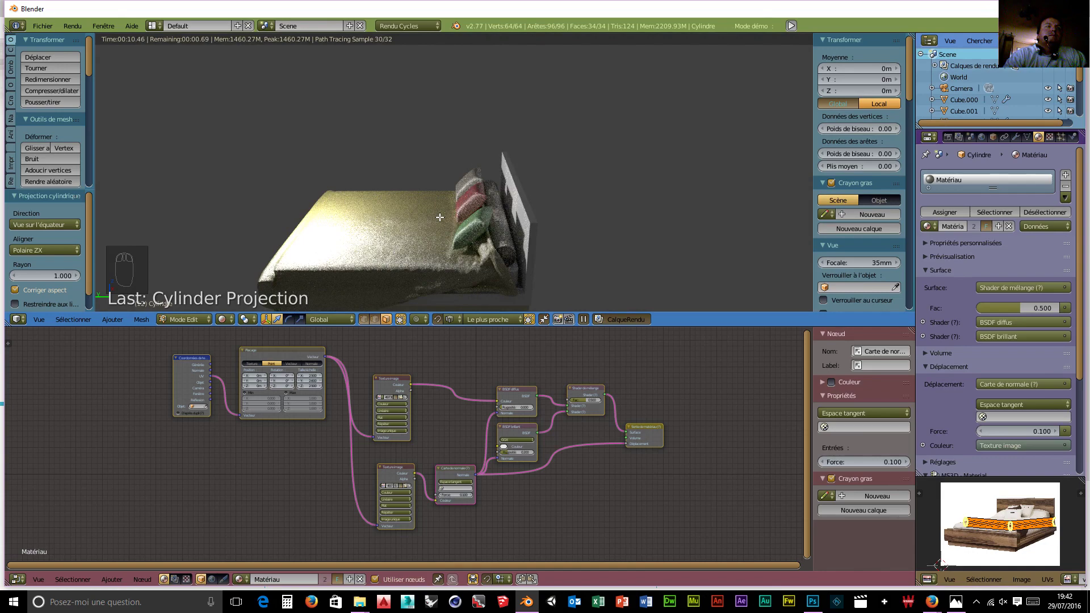
scroll(528, 243, up, 5)
middle_drag(529, 243, 503, 211)
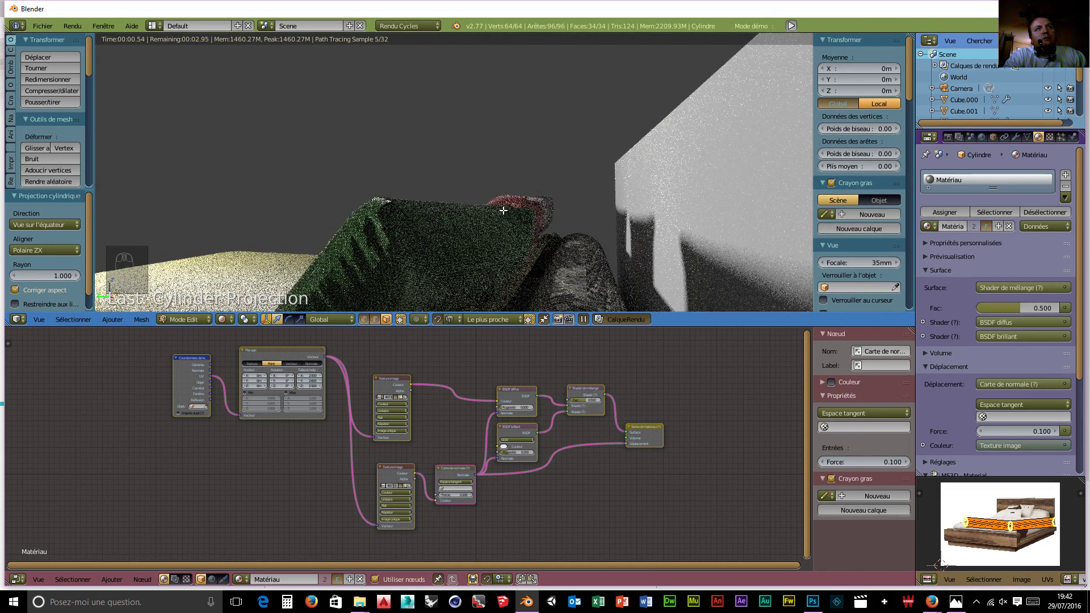
middle_drag(608, 278, 570, 281)
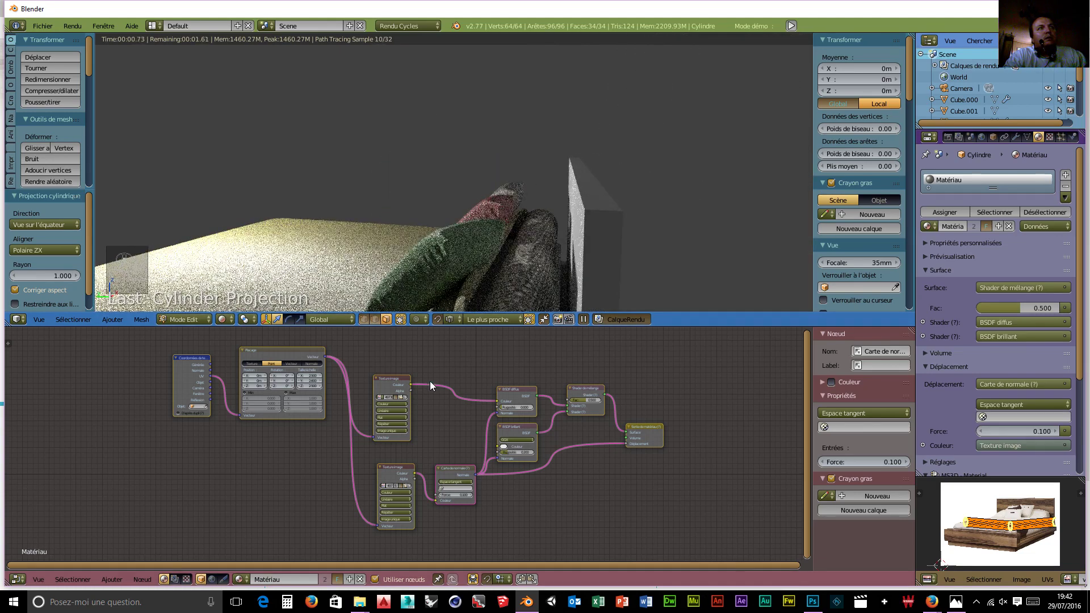
drag(318, 376, 341, 376)
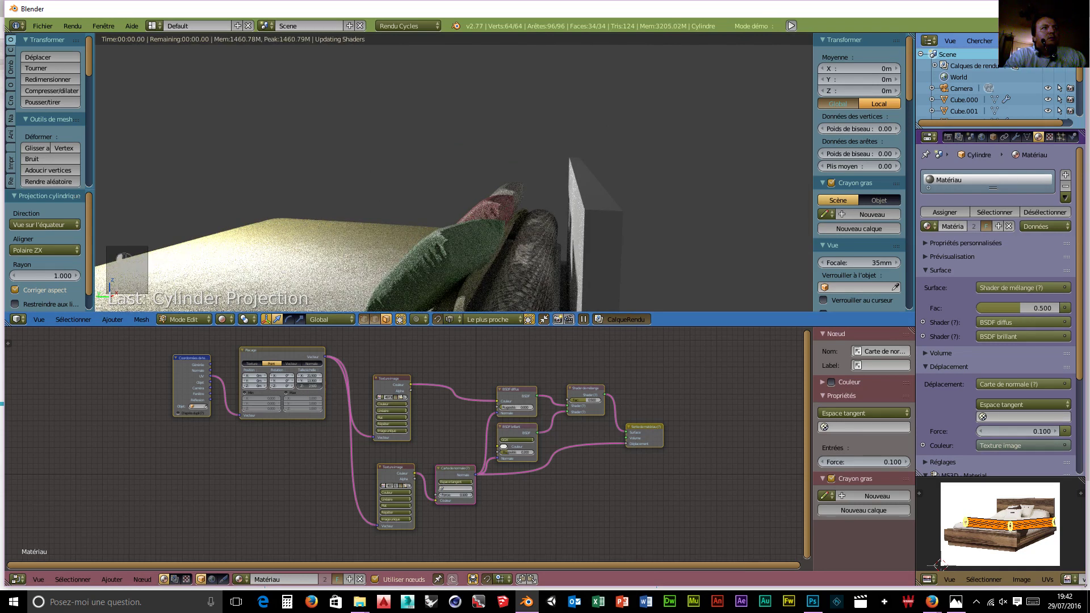
drag(310, 386, 341, 386)
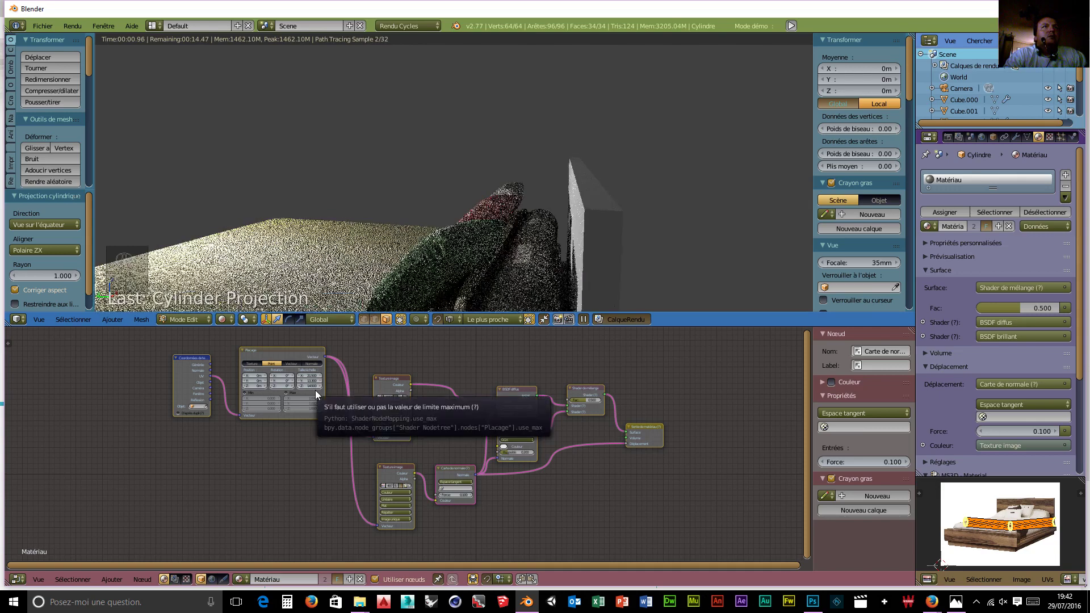
Examine the rendered bolster fabric from several distances and angles, and return to wireframe shading in Object Mode.
middle_drag(528, 272, 547, 41)
middle_drag(557, 233, 554, 201)
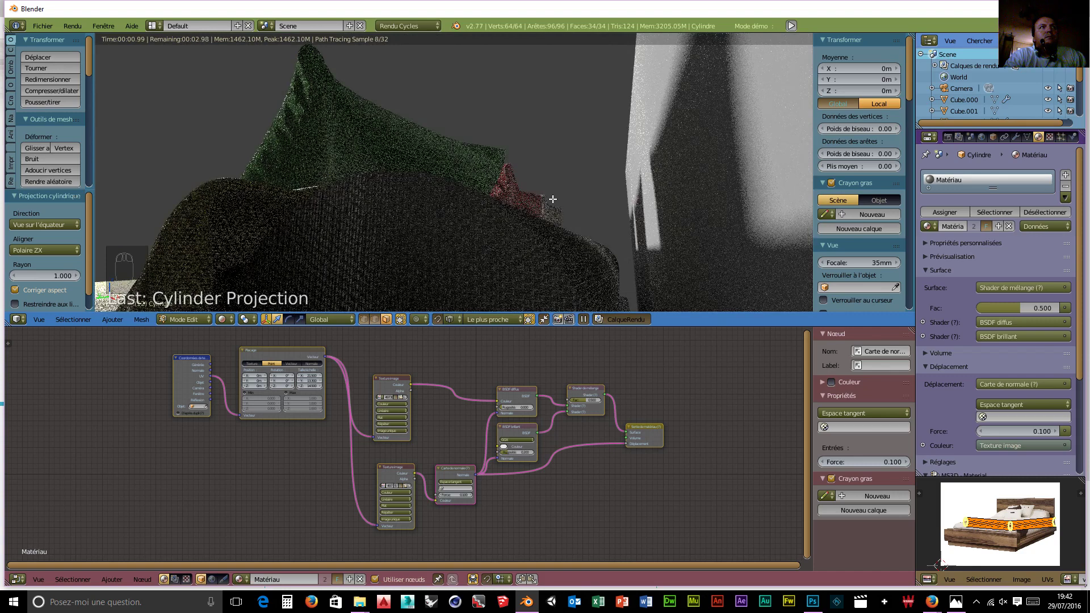
middle_drag(433, 218, 466, 248)
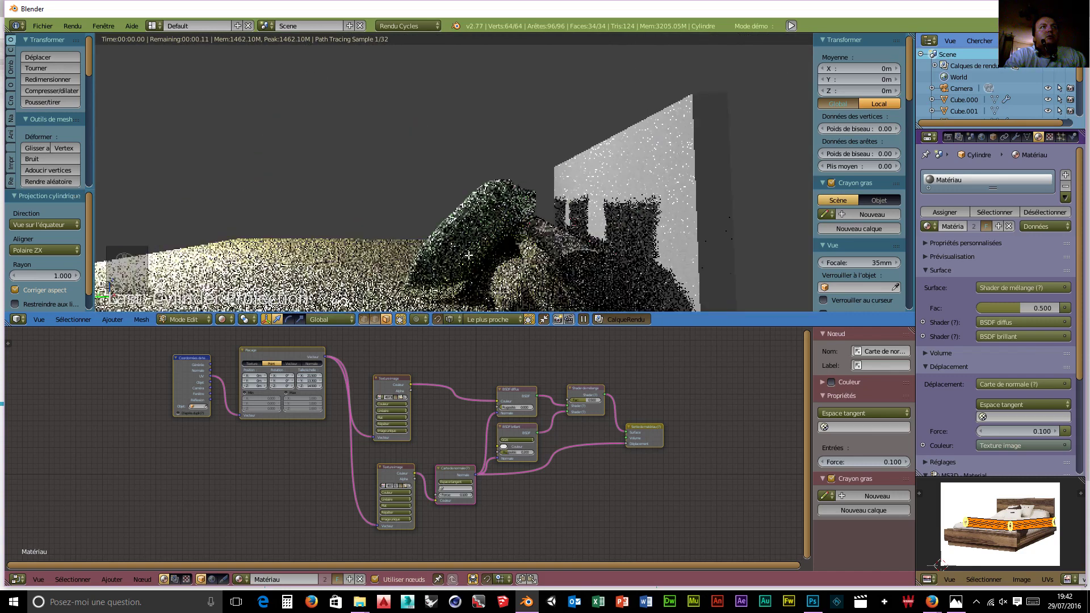
middle_drag(365, 274, 406, 291)
scroll(393, 260, down, 3)
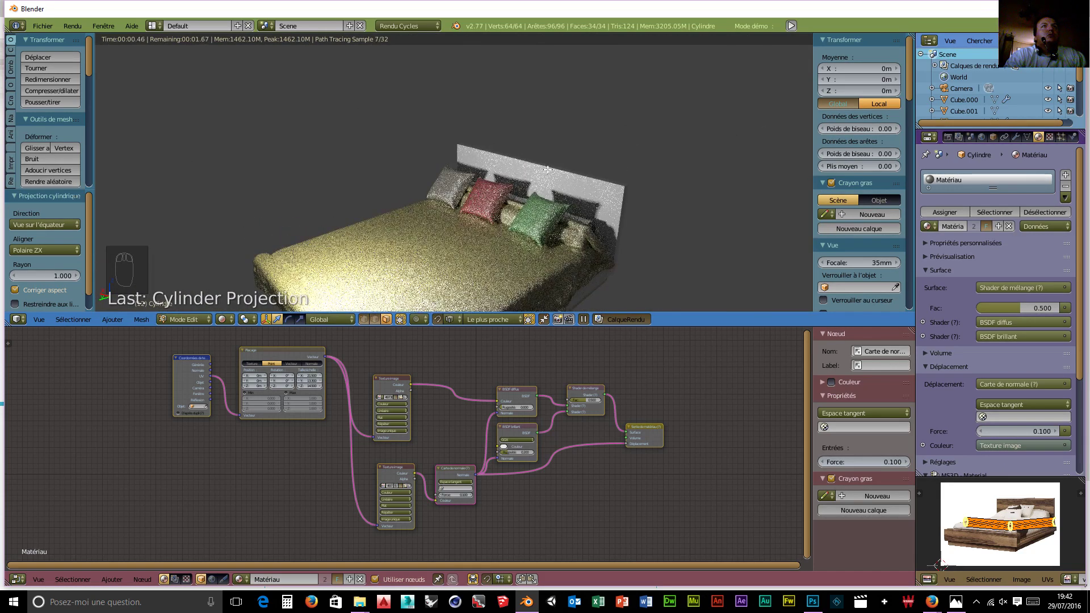
middle_drag(500, 243, 476, 244)
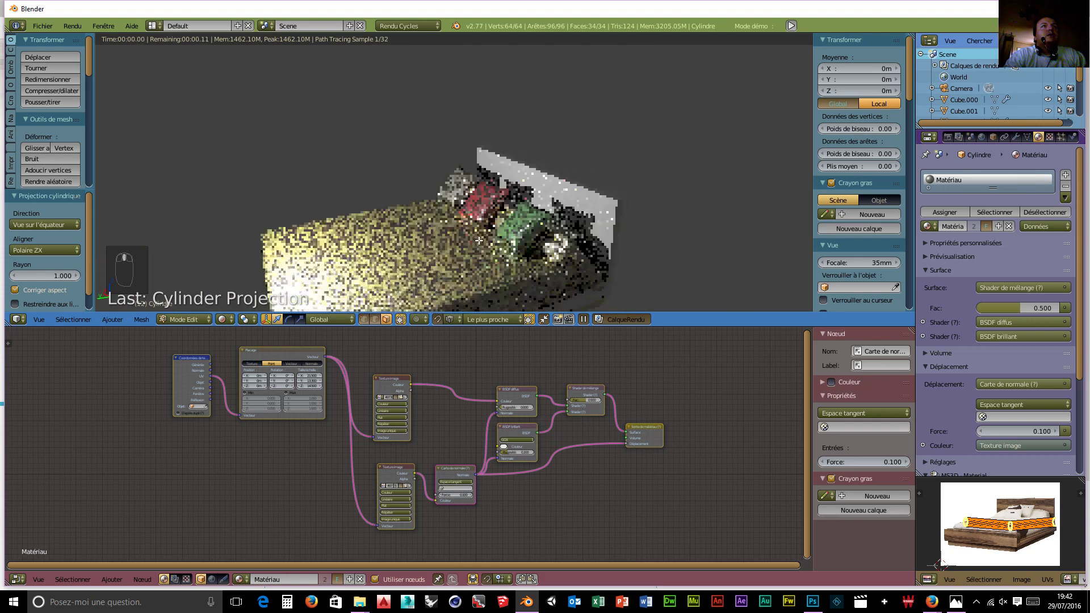
click(227, 318)
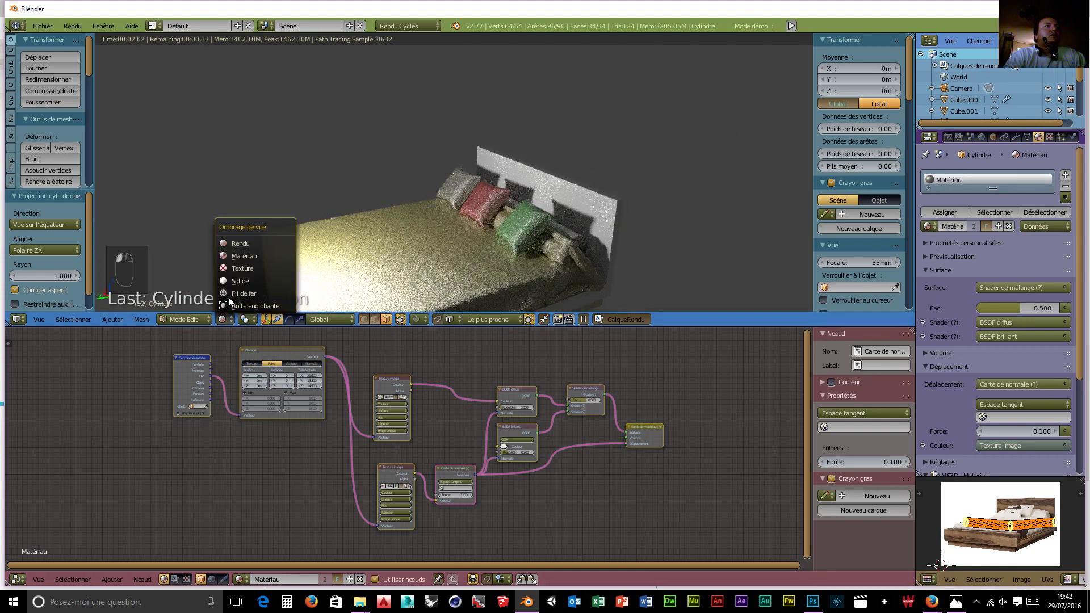
click(229, 294)
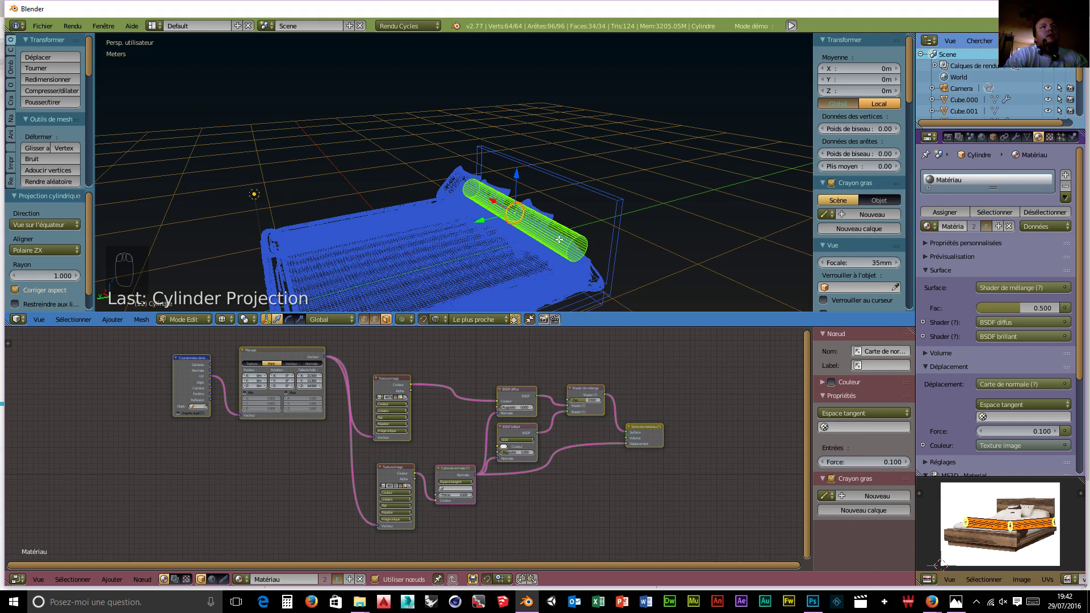
click(192, 315)
click(188, 298)
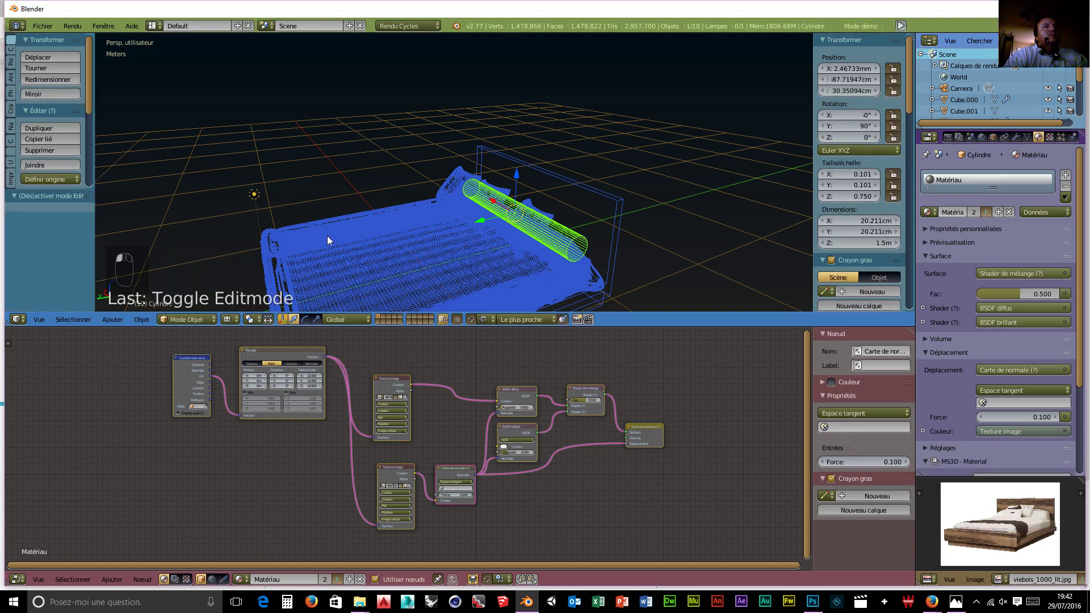
Hide the bolster, the pillows, the mattress and the bed cover to isolate the bed frame.
key(h)
key(h)
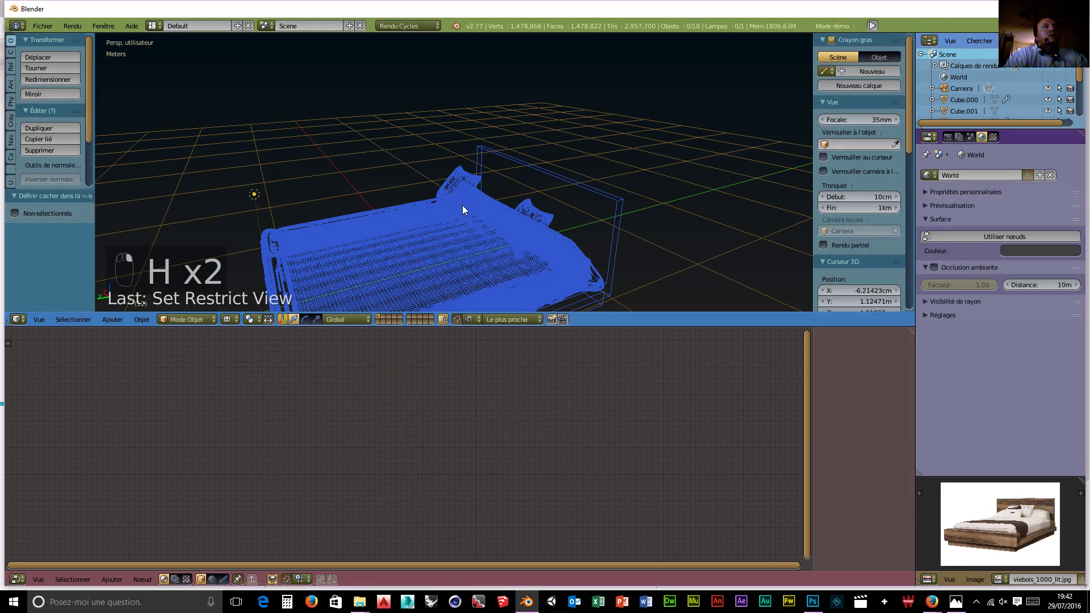
key(h)
key(h)
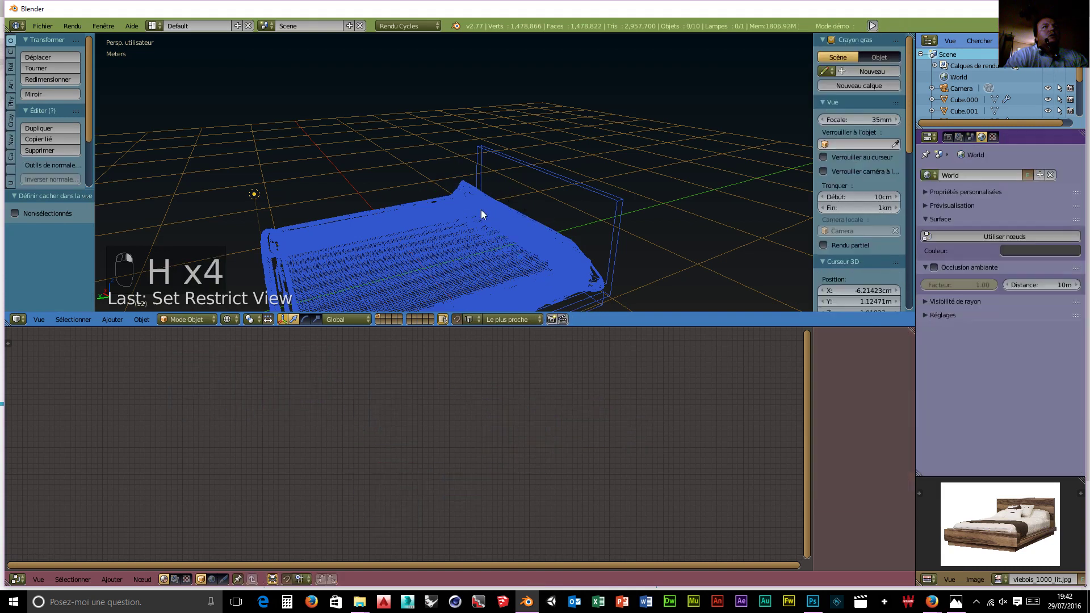
right_click(476, 211)
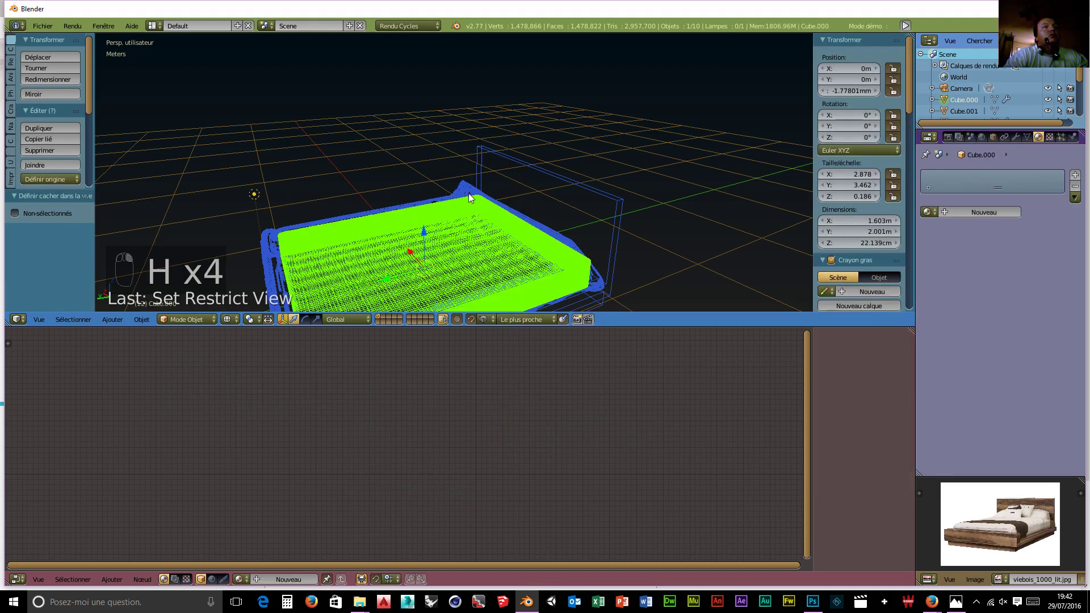
key(h)
right_click(468, 198)
key(h)
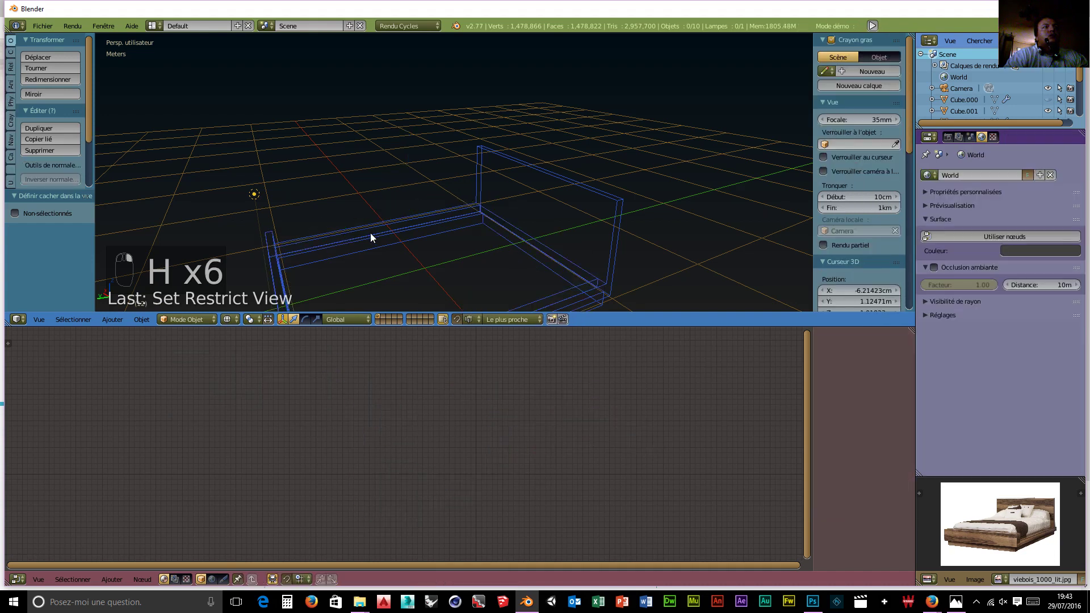
scroll(375, 221, down, 3)
middle_drag(466, 270, 498, 260)
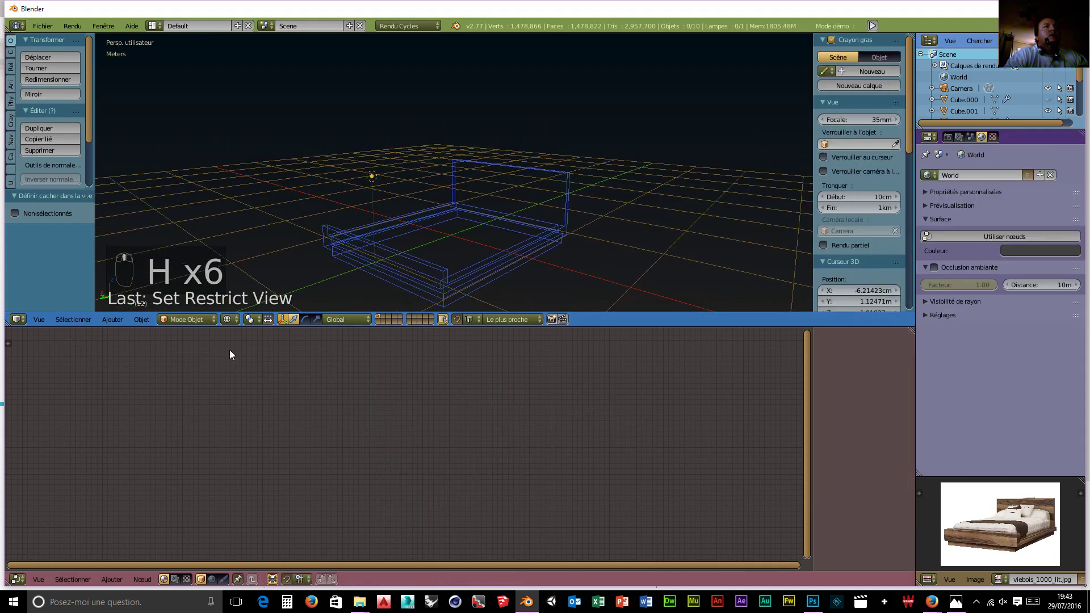
Switch the viewport to rendered shading, select the bed frame and create a new material for it.
click(228, 319)
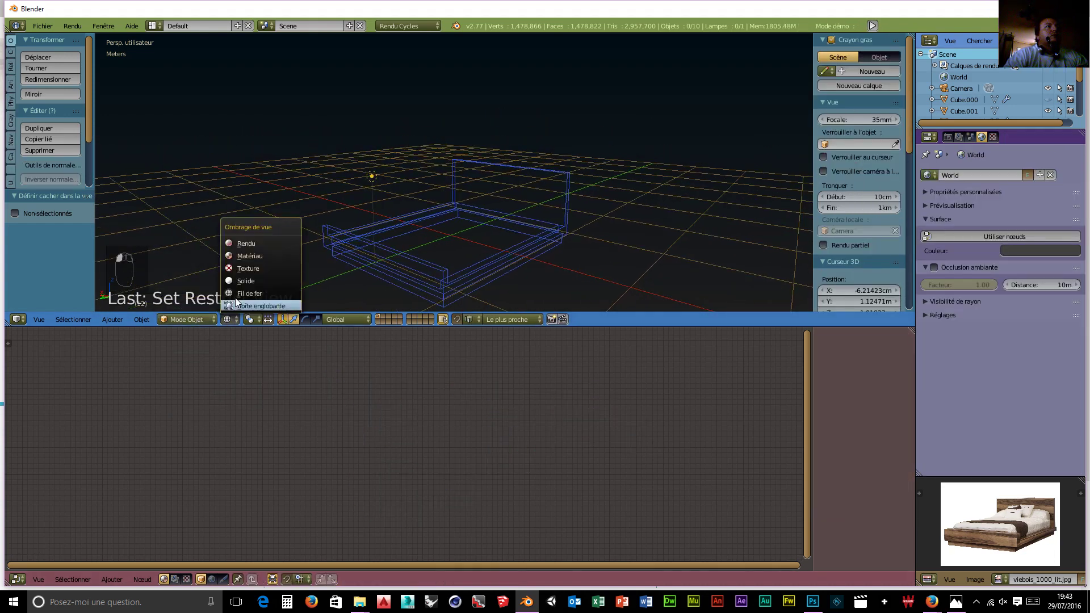
click(260, 243)
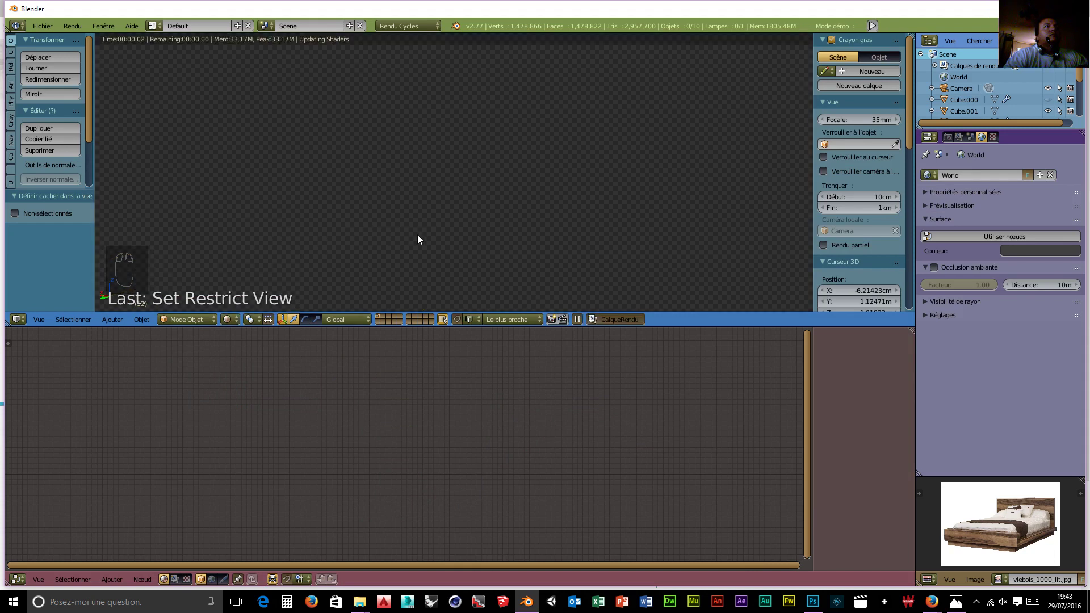
middle_drag(418, 239, 527, 234)
right_click(540, 193)
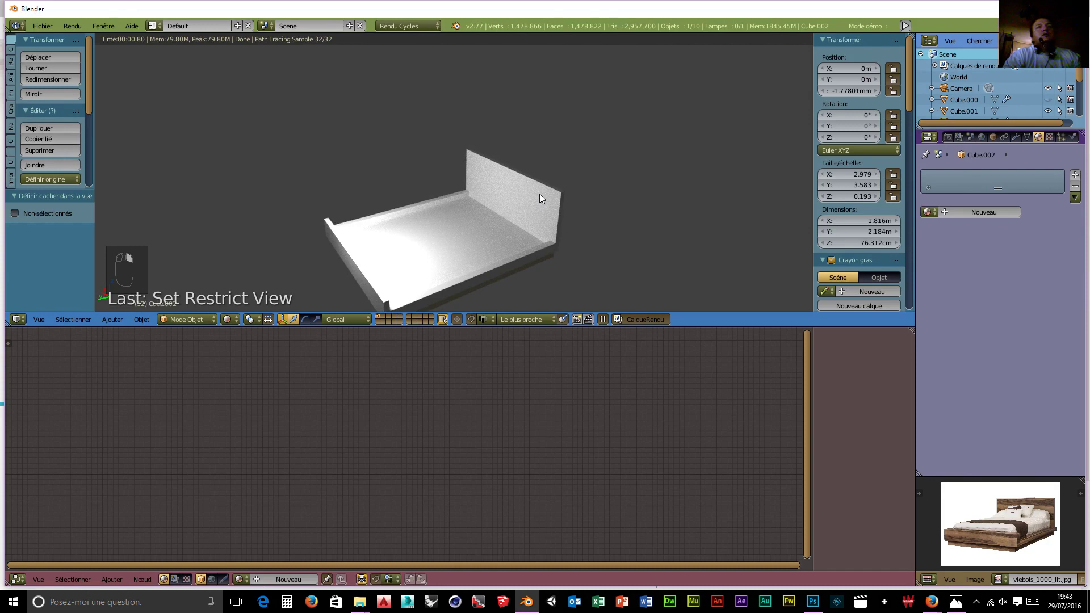
click(257, 579)
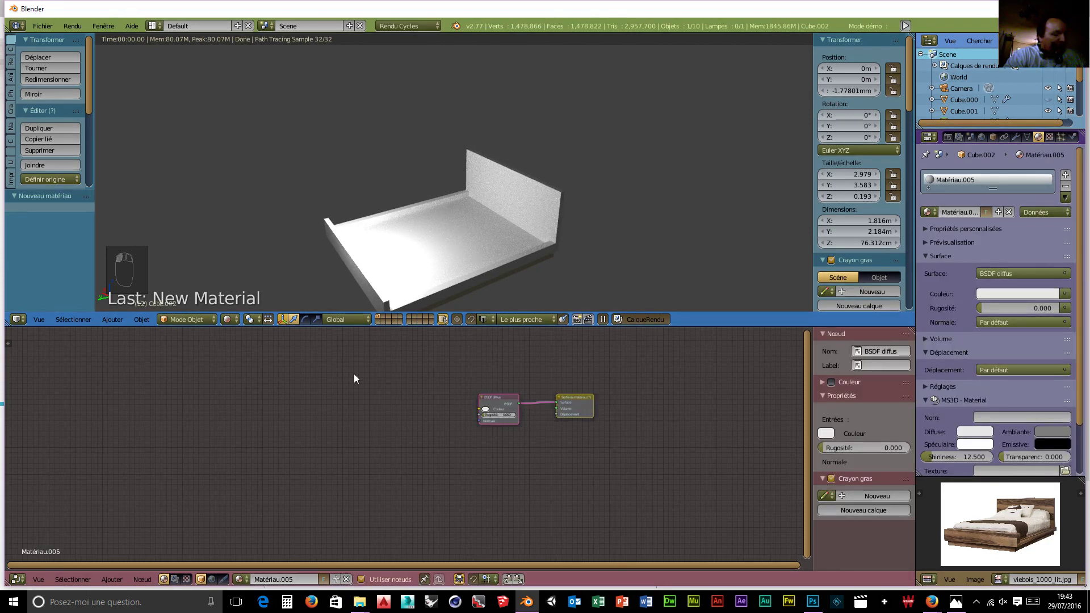
Add an Image Texture node to the bed frame's material and link its color output to the Diffuse BSDF color.
key(shift+a)
mouse_move(342, 384)
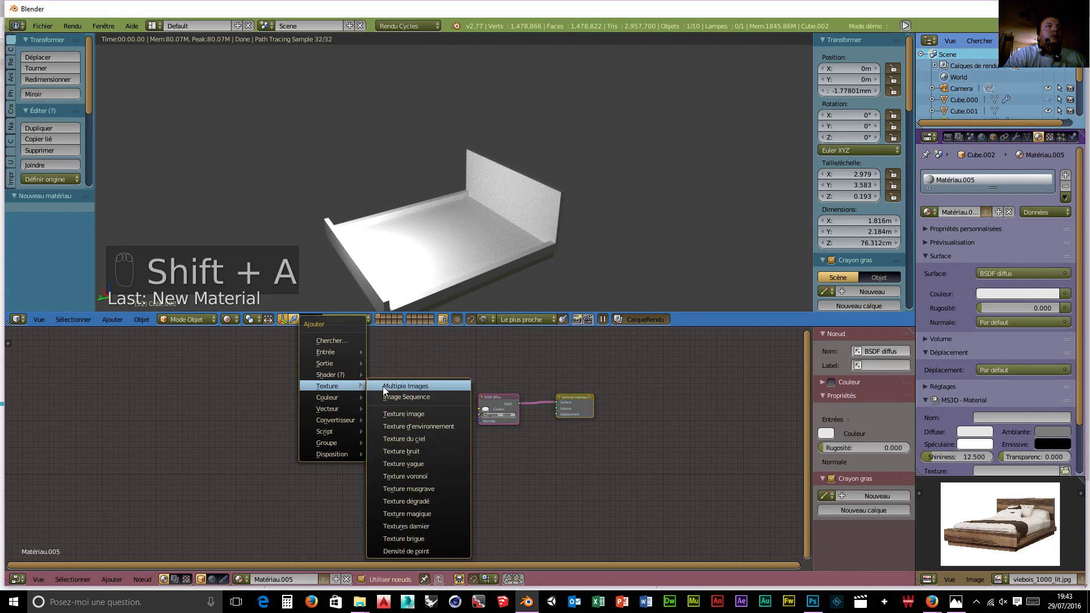
click(403, 413)
click(363, 366)
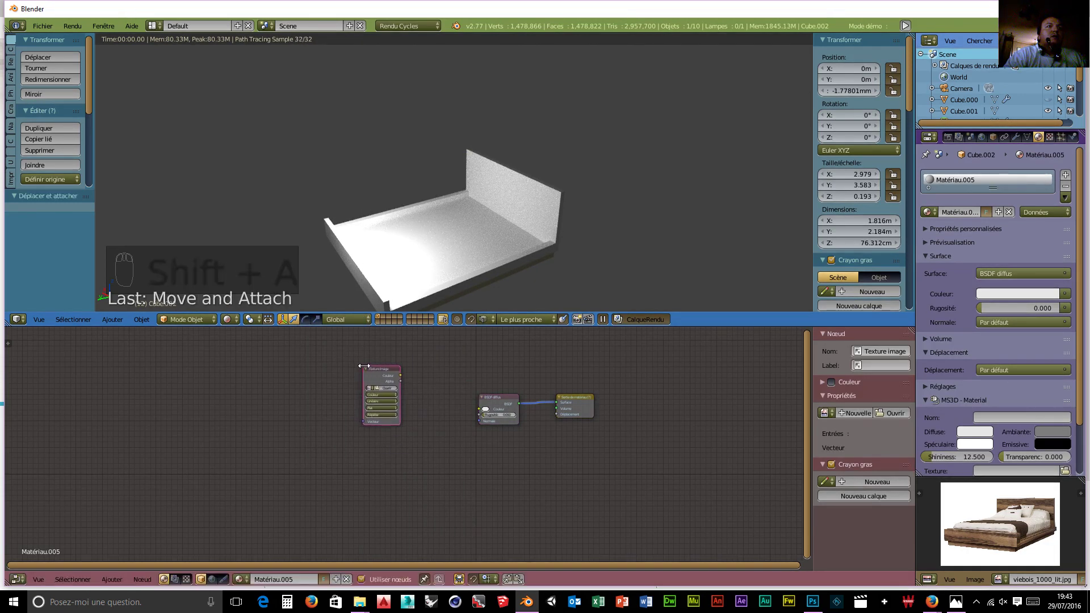
drag(401, 375, 480, 409)
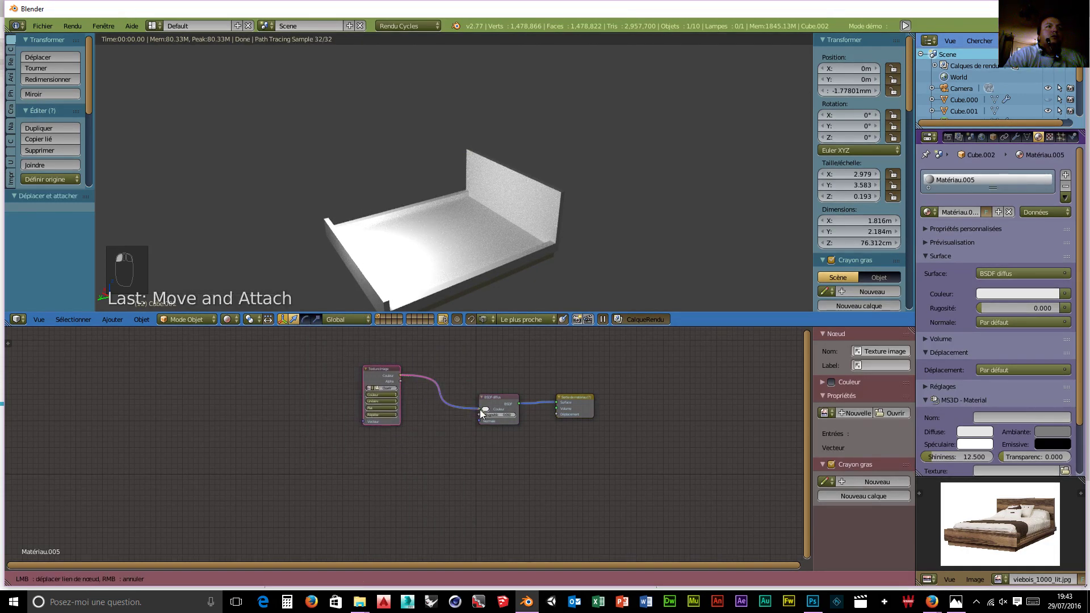
Load Viebois_Noyer_Naturel.jpg from D:\blender\objet pour intérieur de maison\neo retro orange into the Image Texture node.
click(383, 388)
click(42, 87)
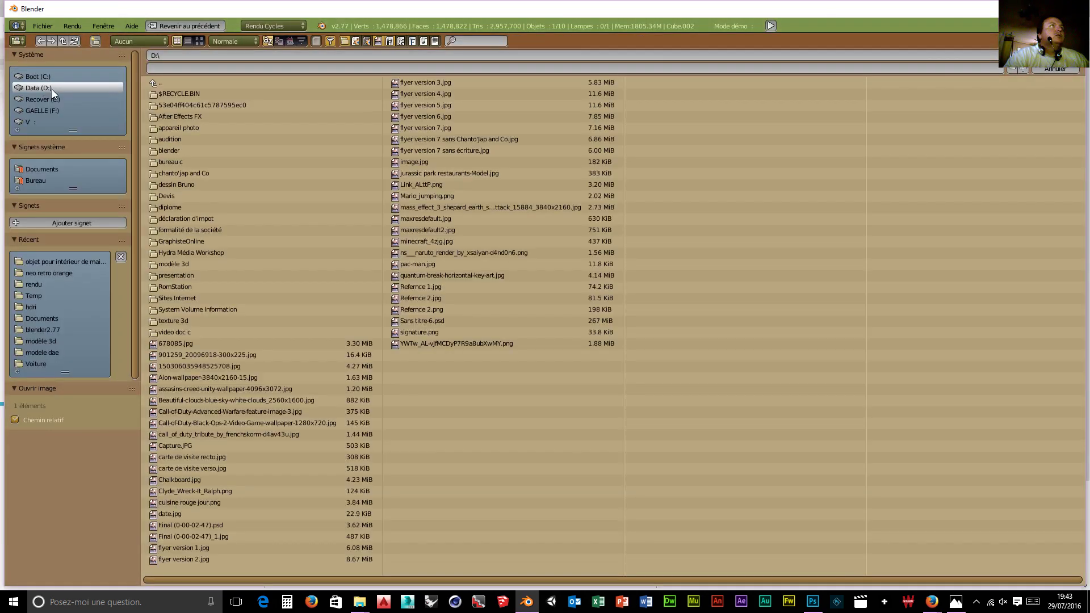
double_click(176, 149)
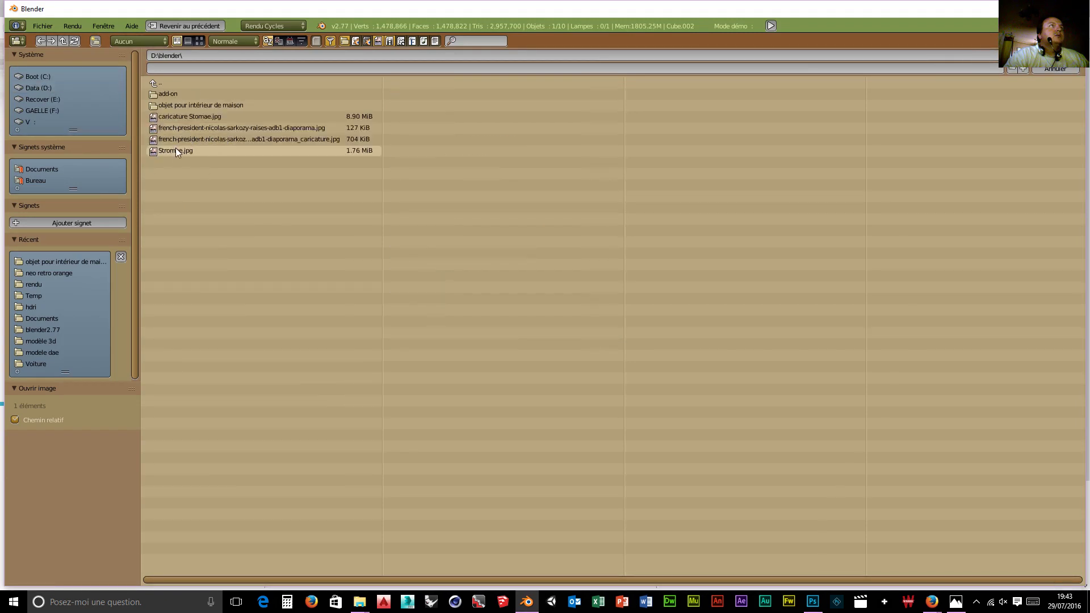
double_click(184, 107)
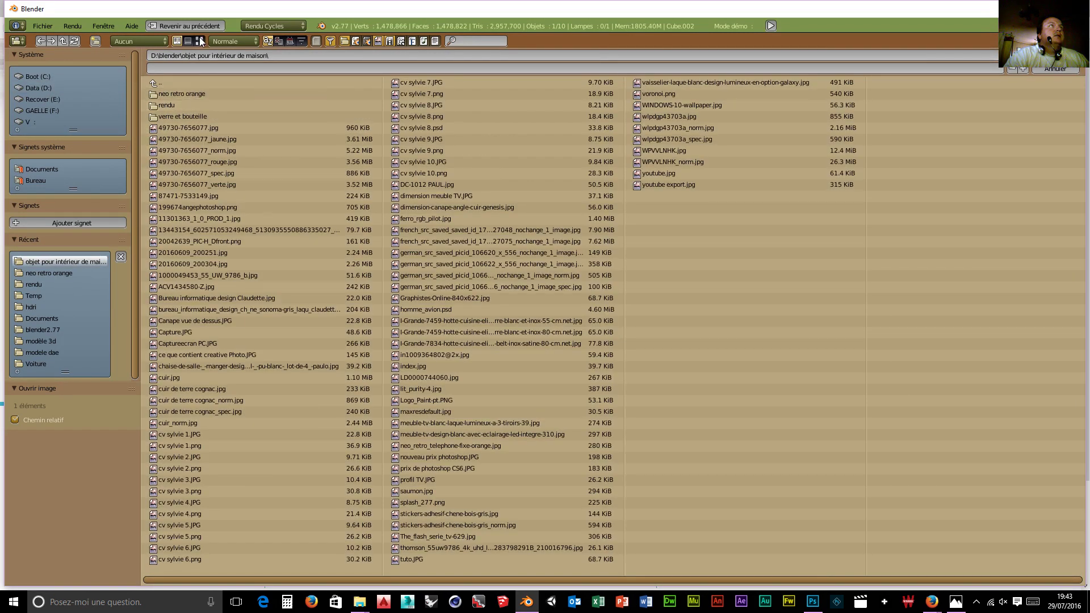
double_click(181, 94)
click(199, 41)
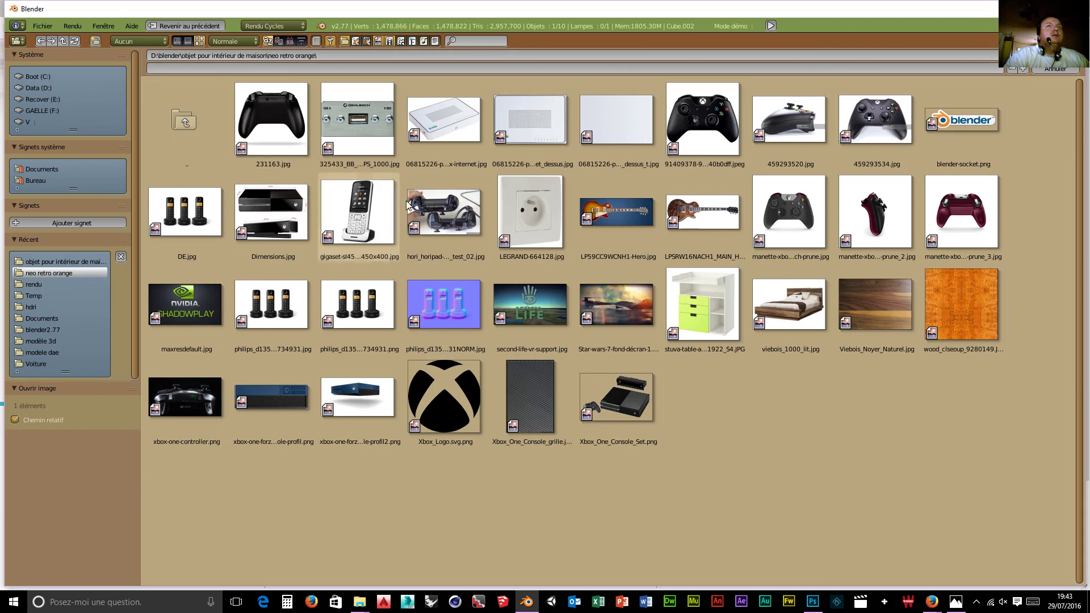
click(906, 272)
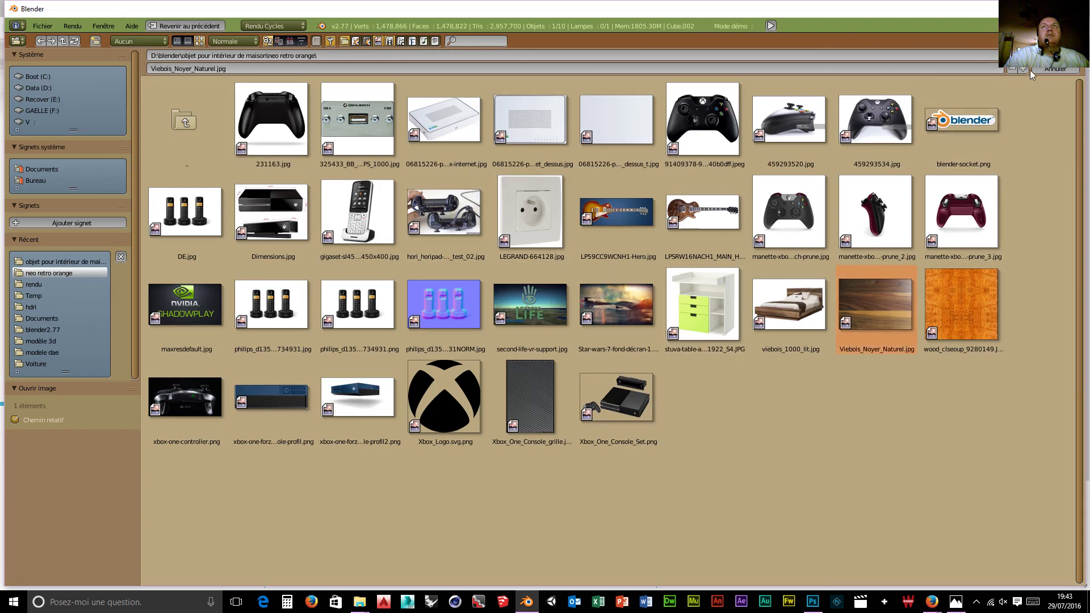
click(1054, 57)
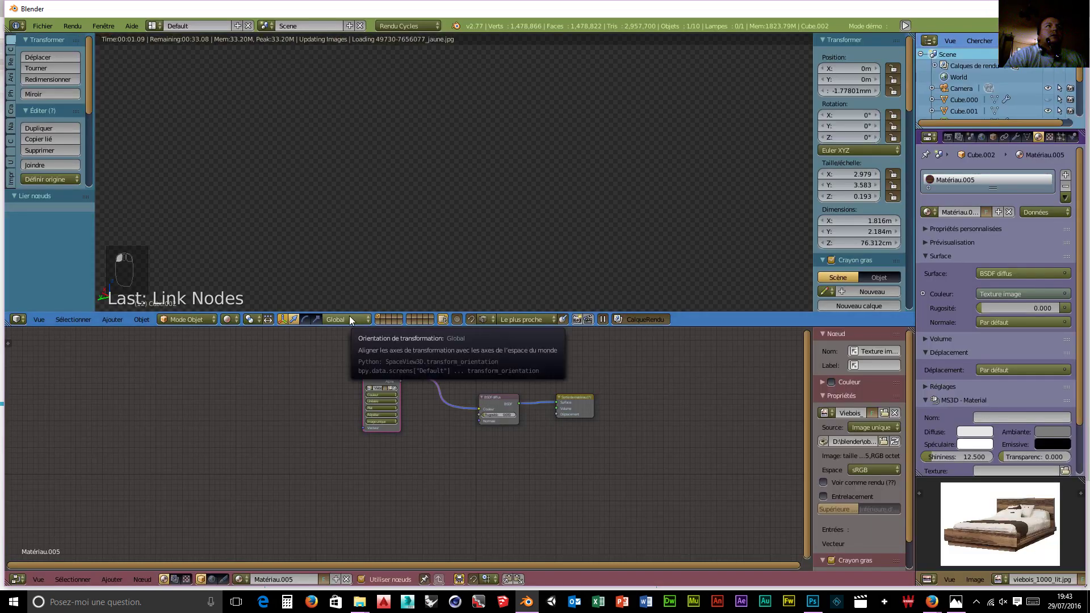
Unwrap the bed frame in Edit mode with Smart UV Project at the default 66 angle limit and check the wood grain.
middle_drag(525, 282, 541, 263)
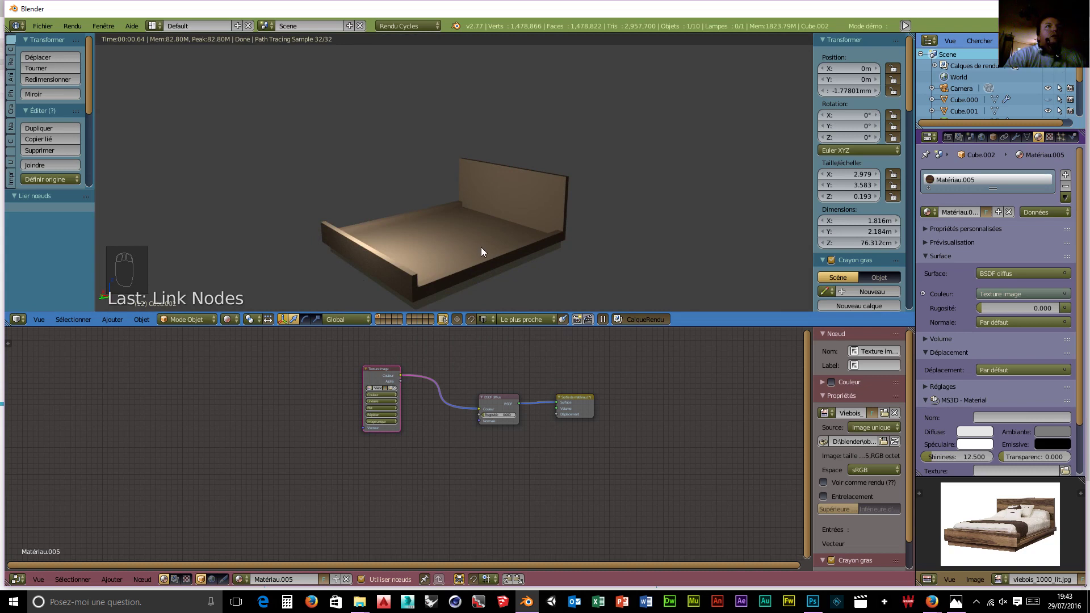
click(188, 319)
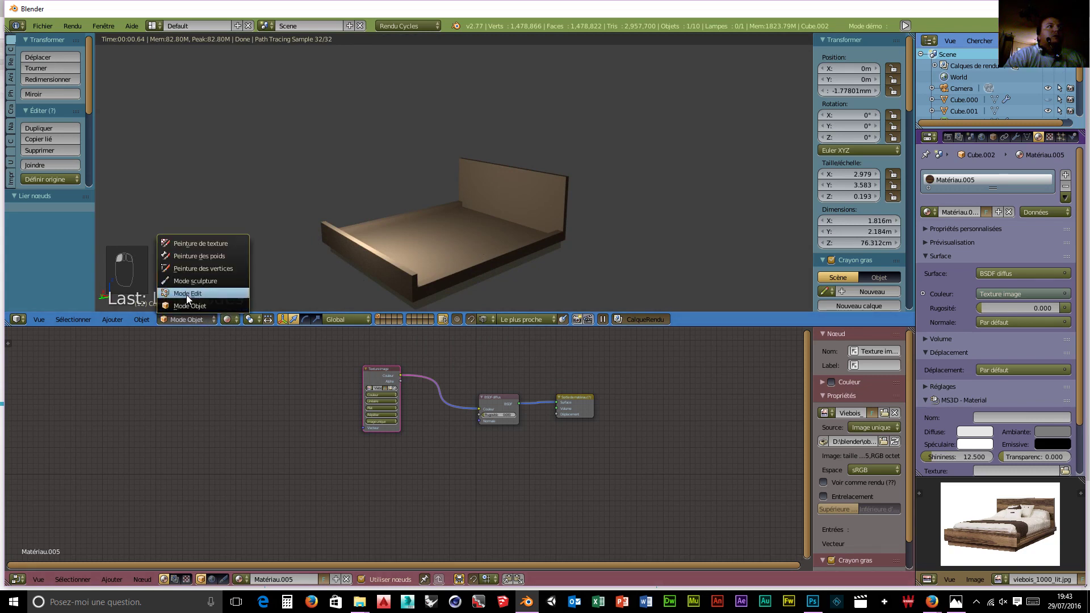
click(186, 293)
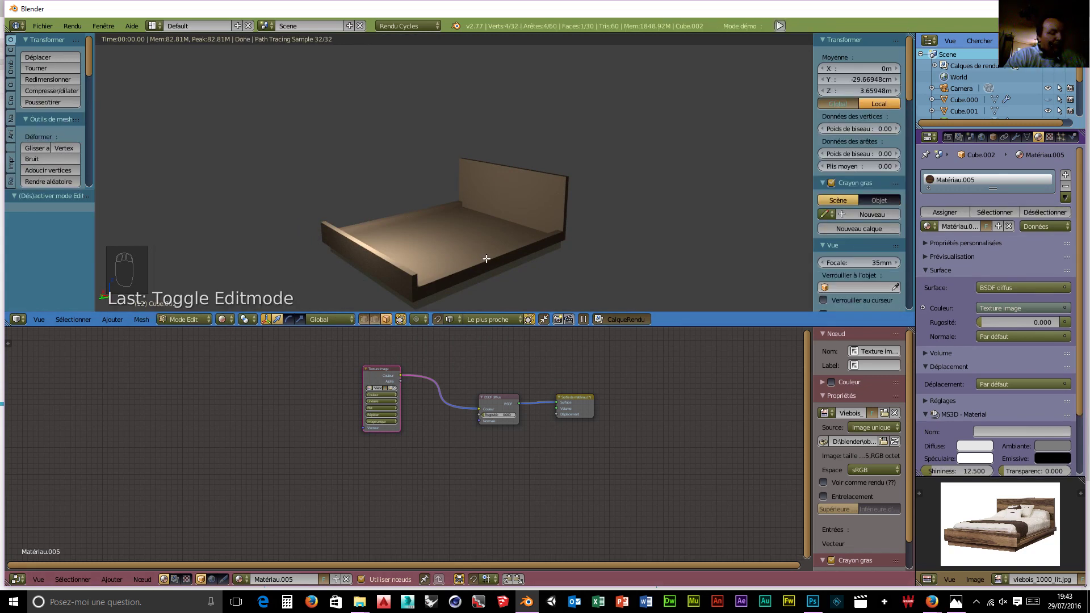
key(u)
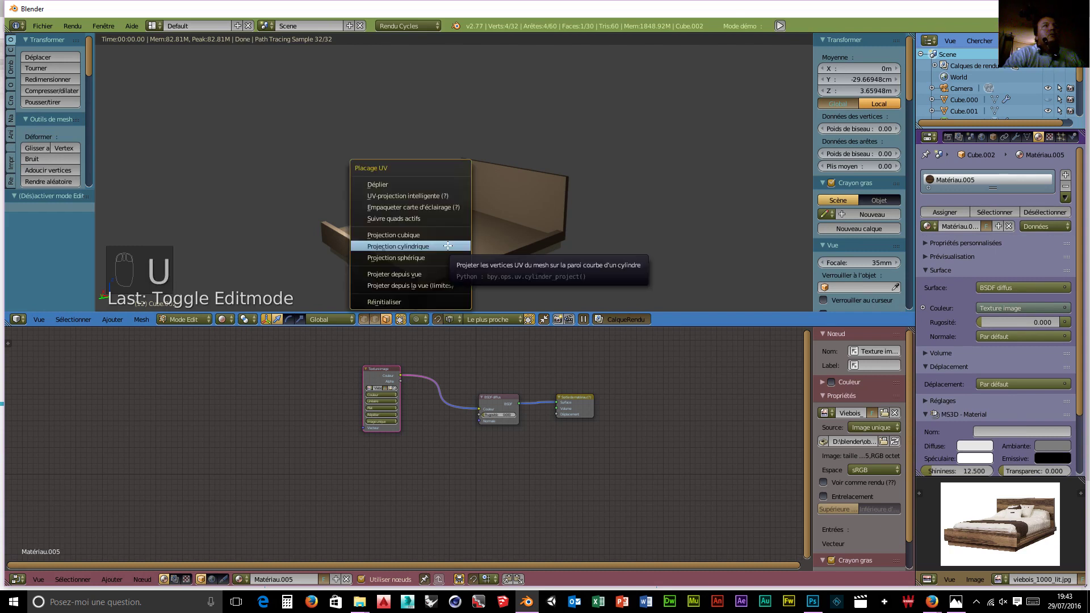
click(431, 196)
click(435, 284)
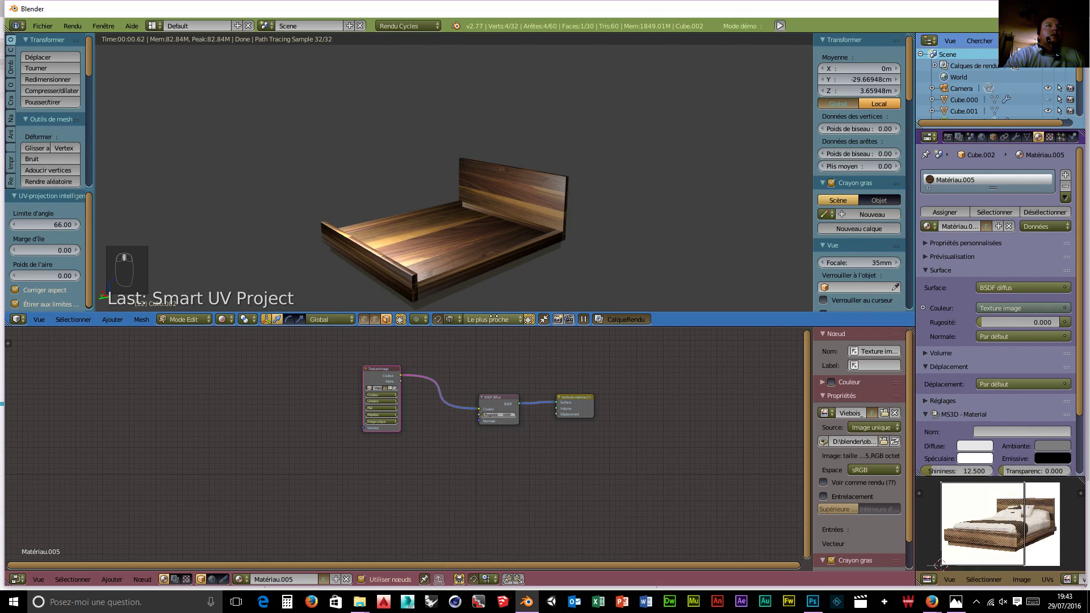
middle_drag(474, 275, 403, 232)
middle_drag(399, 268, 508, 273)
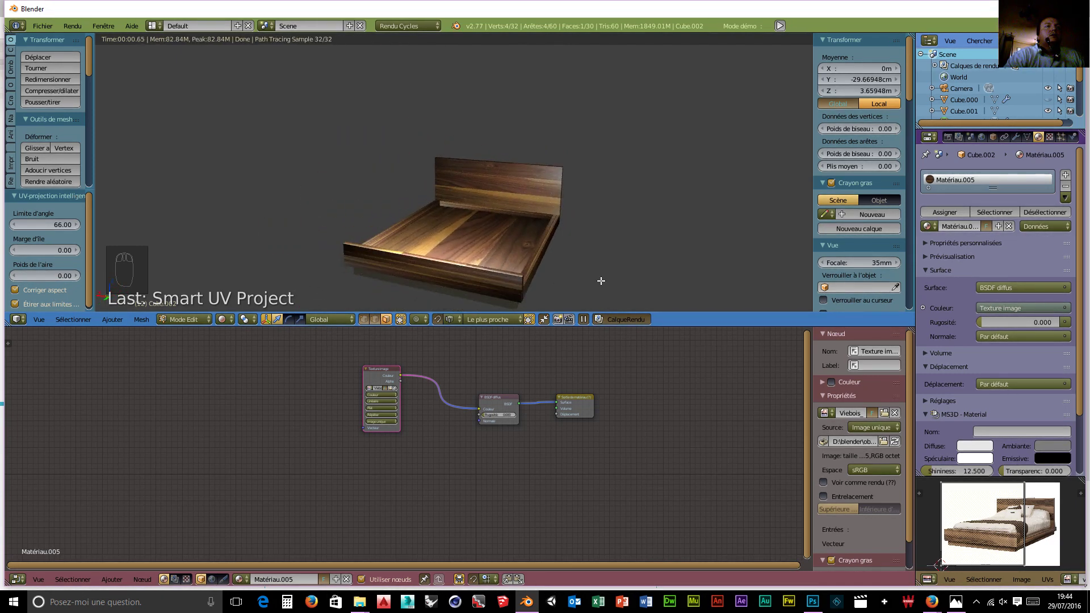
scroll(601, 280, up, 1)
middle_drag(590, 281, 490, 312)
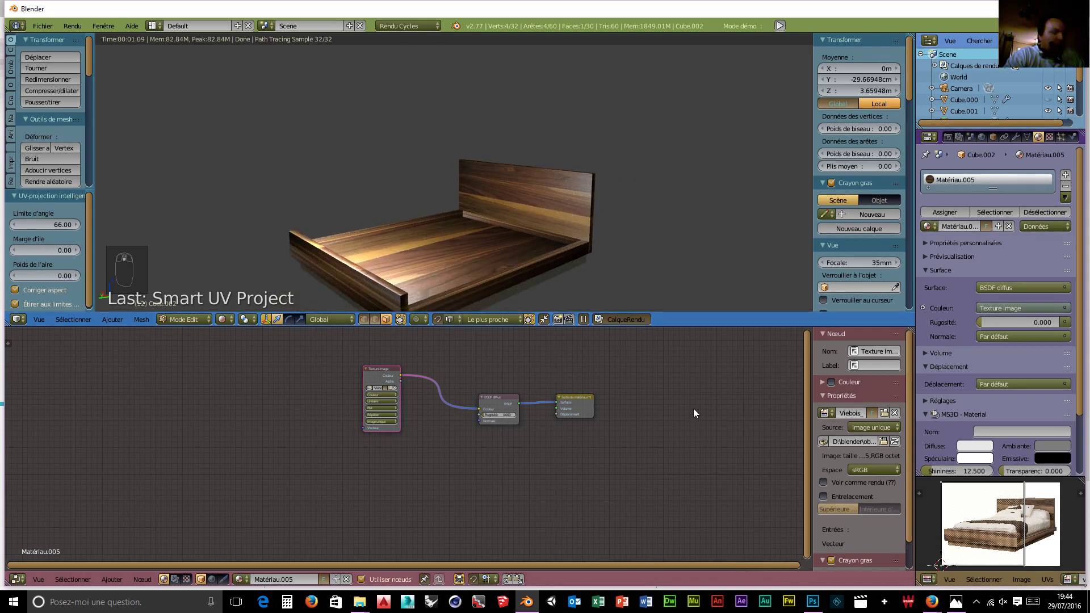
Spread the texture and output nodes apart and add a Glossy BSDF with roughness 0 below the Diffuse BSDF.
drag(382, 398, 352, 403)
drag(588, 400, 653, 413)
key(shift+a)
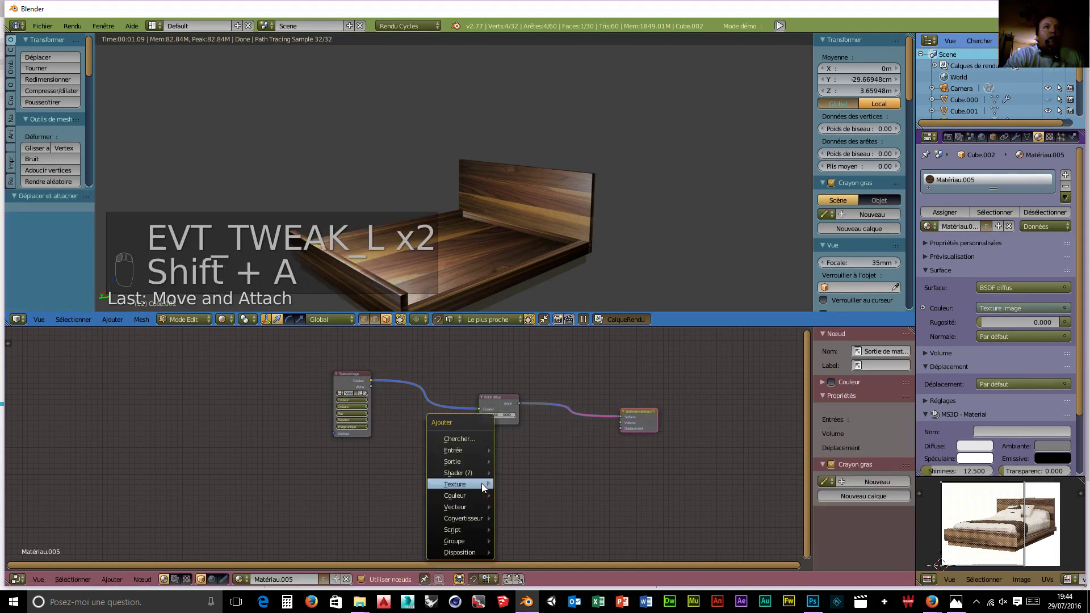
mouse_move(454, 467)
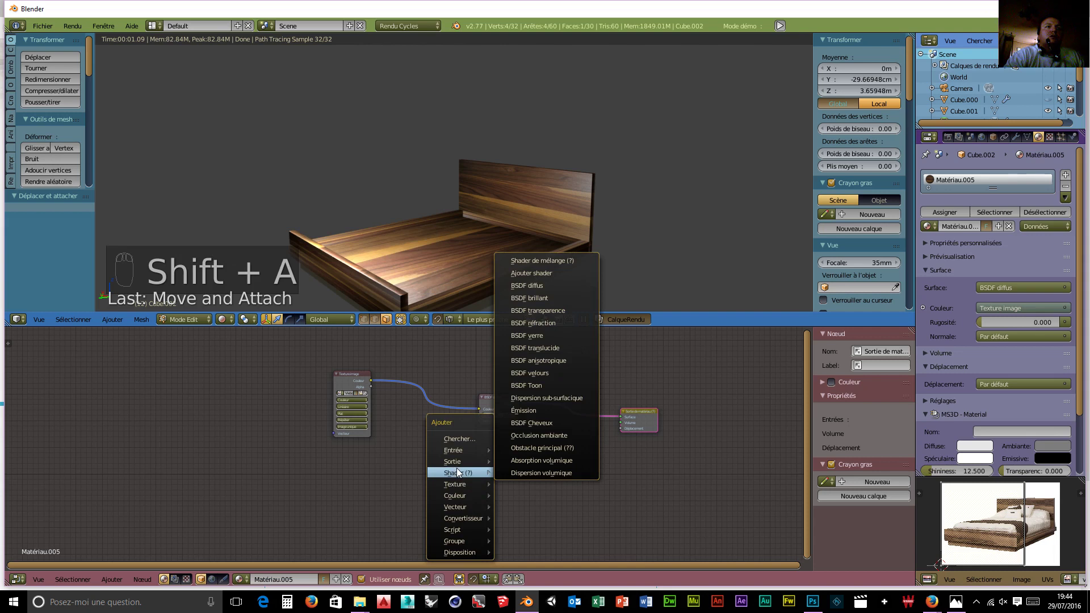
click(520, 298)
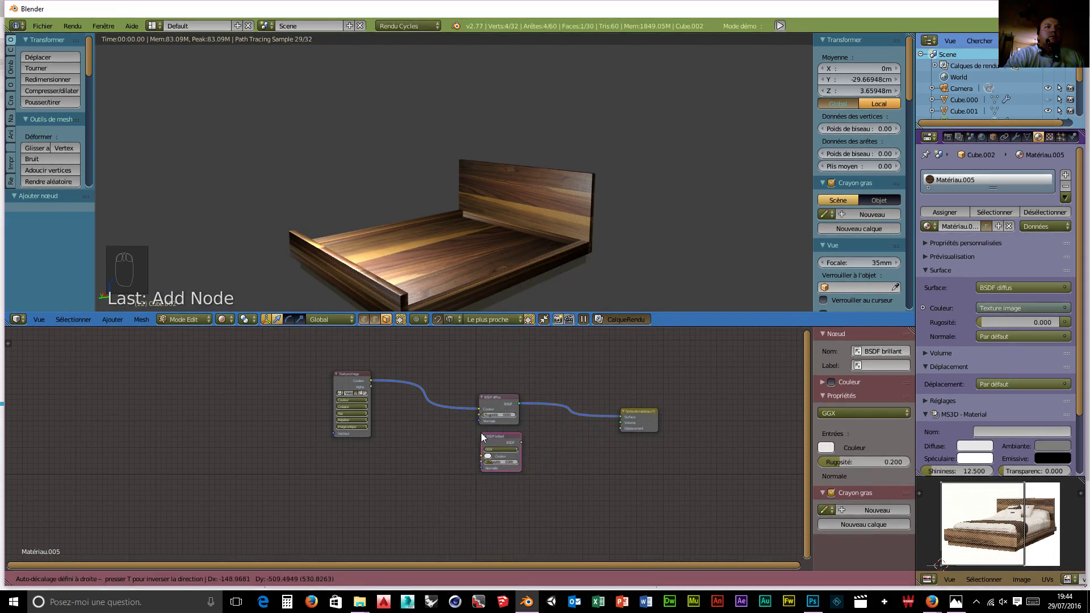
click(482, 432)
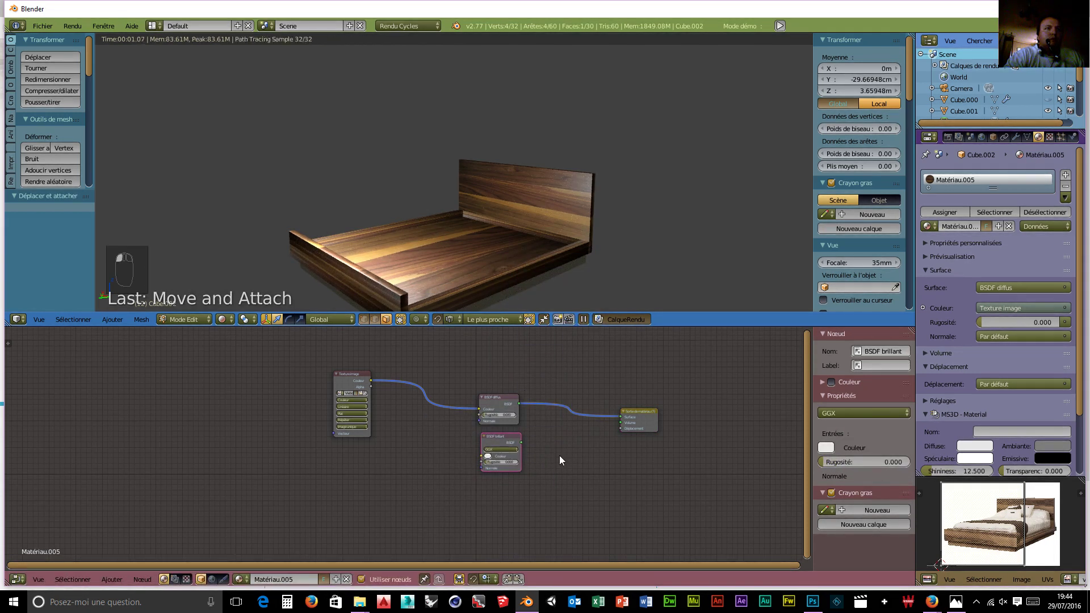
Insert a Mix Shader between the Diffuse BSDF and the material output, and link the Glossy BSDF into its second shader input.
key(shift+a)
mouse_move(560, 456)
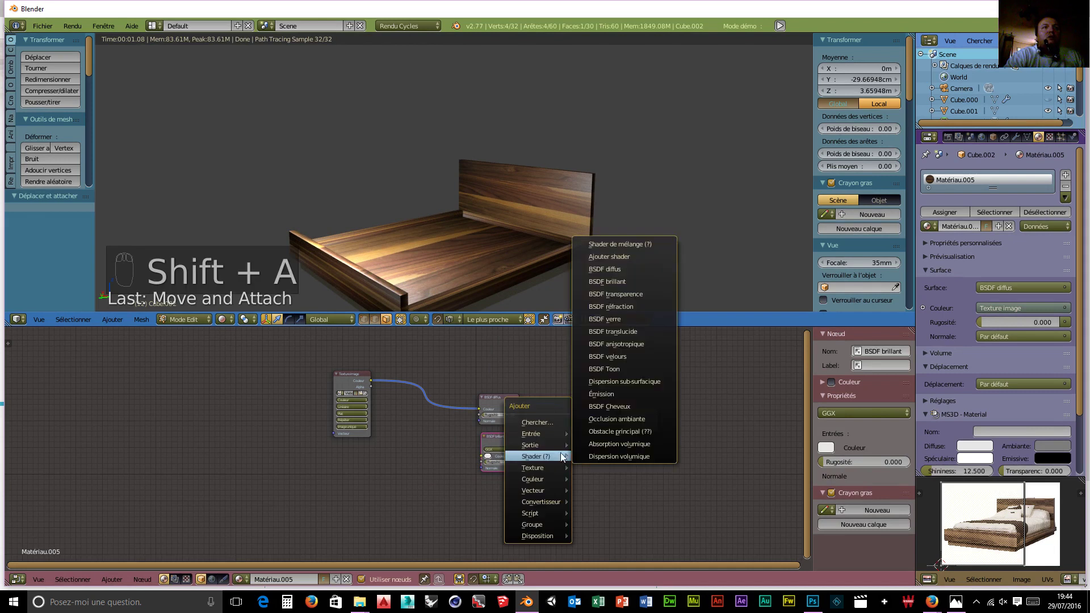
click(612, 246)
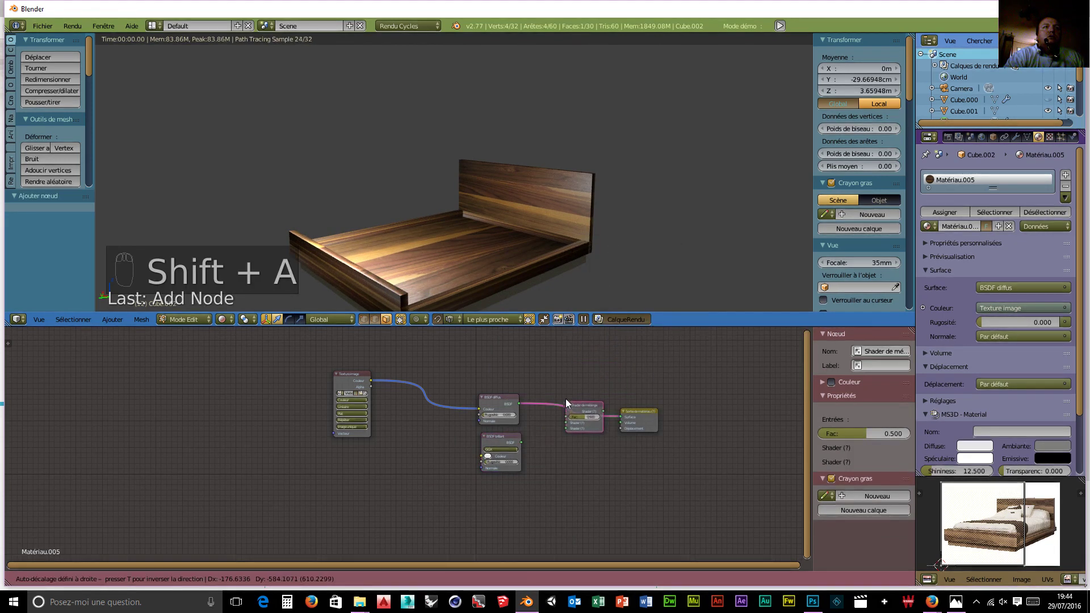
click(568, 399)
drag(521, 442, 567, 404)
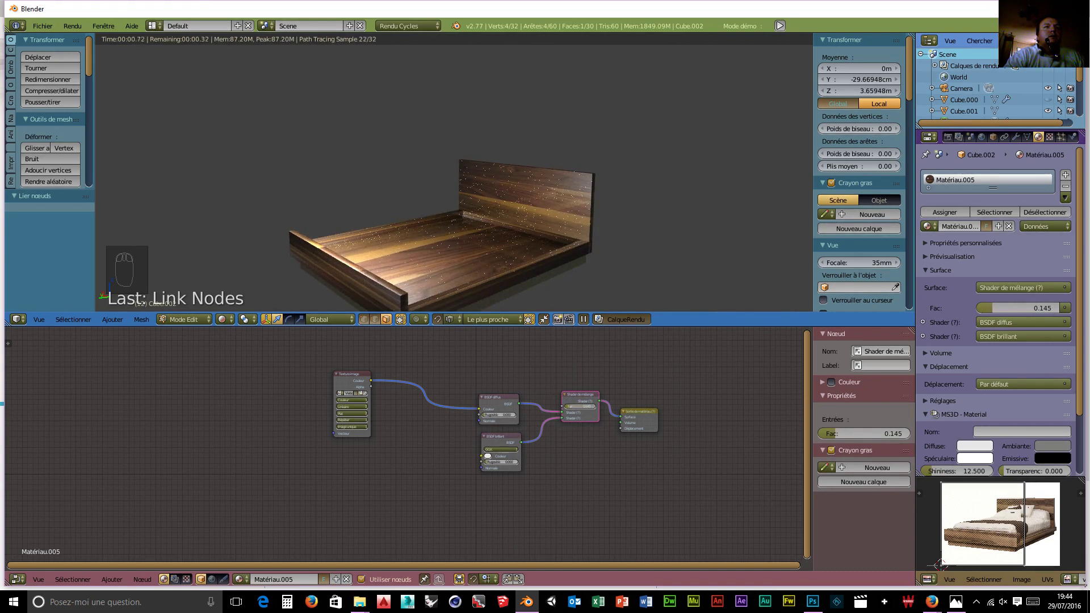
Set the Mix Shader factor to 0.1, inspect the frame's reflections and space out the shader and output nodes.
drag(568, 404, 567, 404)
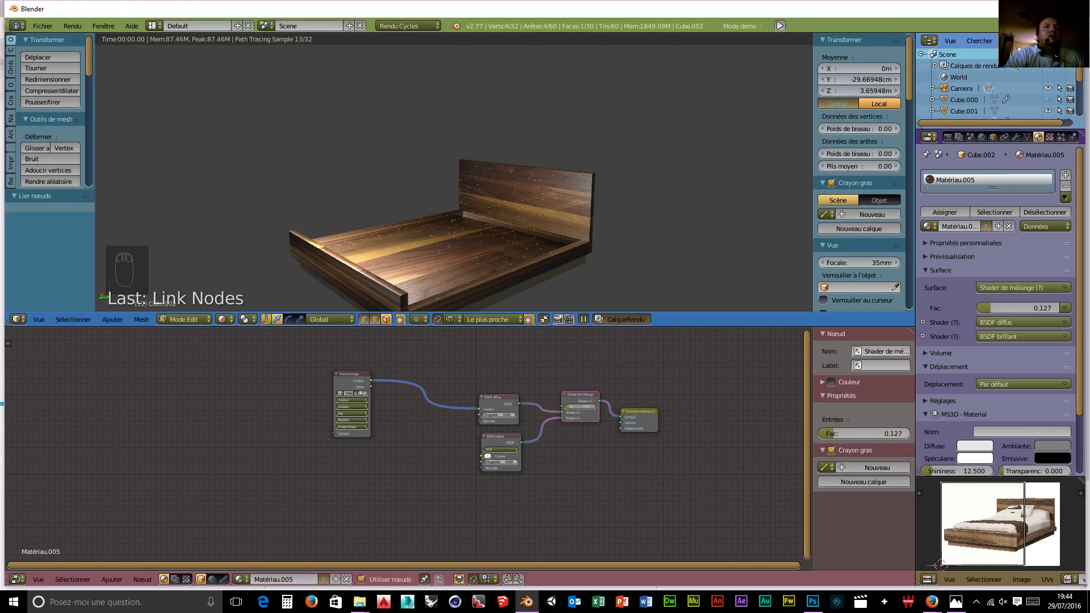
click(570, 407)
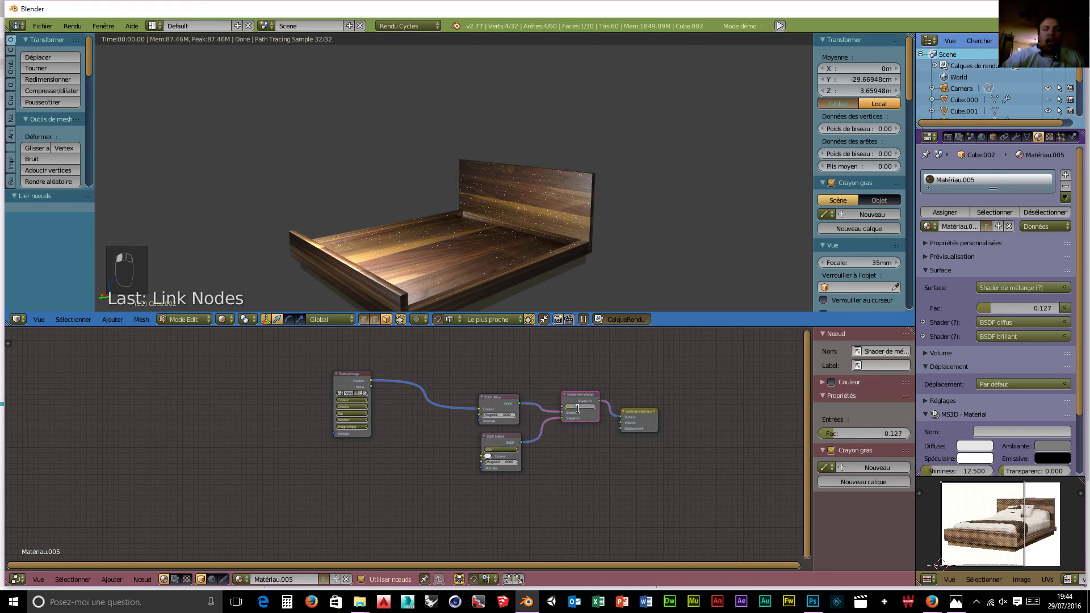
text(0.1)
key(Return)
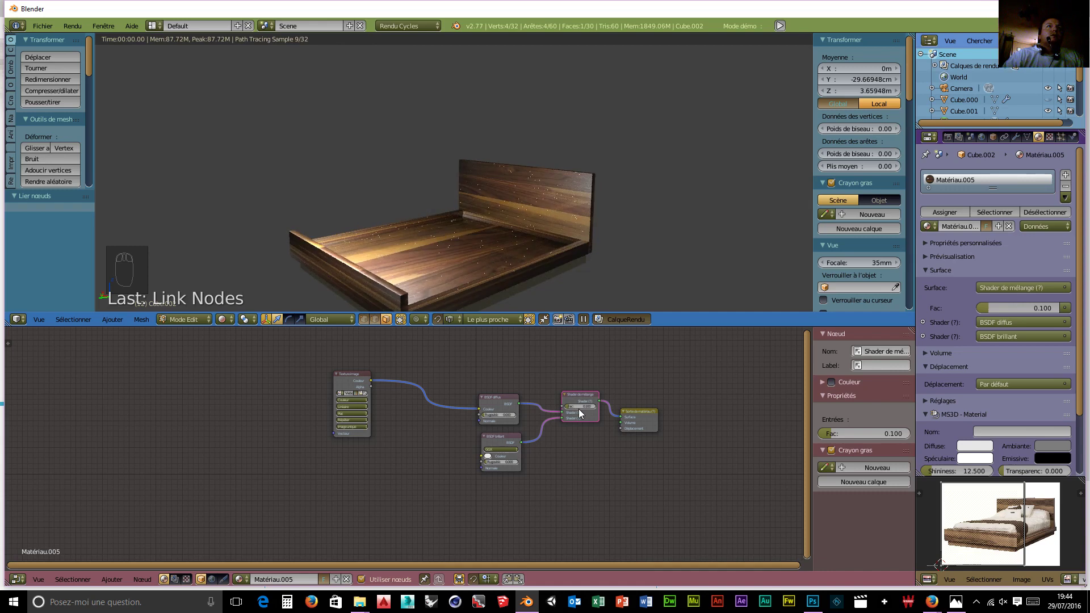
middle_drag(601, 284, 484, 281)
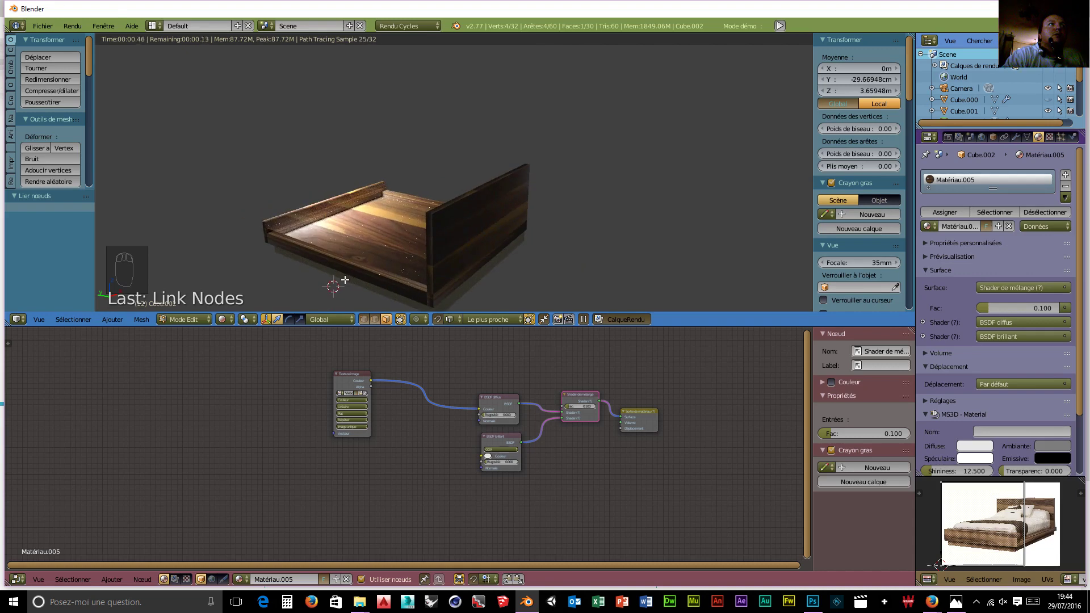
scroll(339, 281, up, 5)
mouse_move(339, 282)
middle_down()
mouse_move(355, 254)
mouse_move(329, 271)
mouse_move(389, 276)
middle_up()
scroll(390, 277, down, 4)
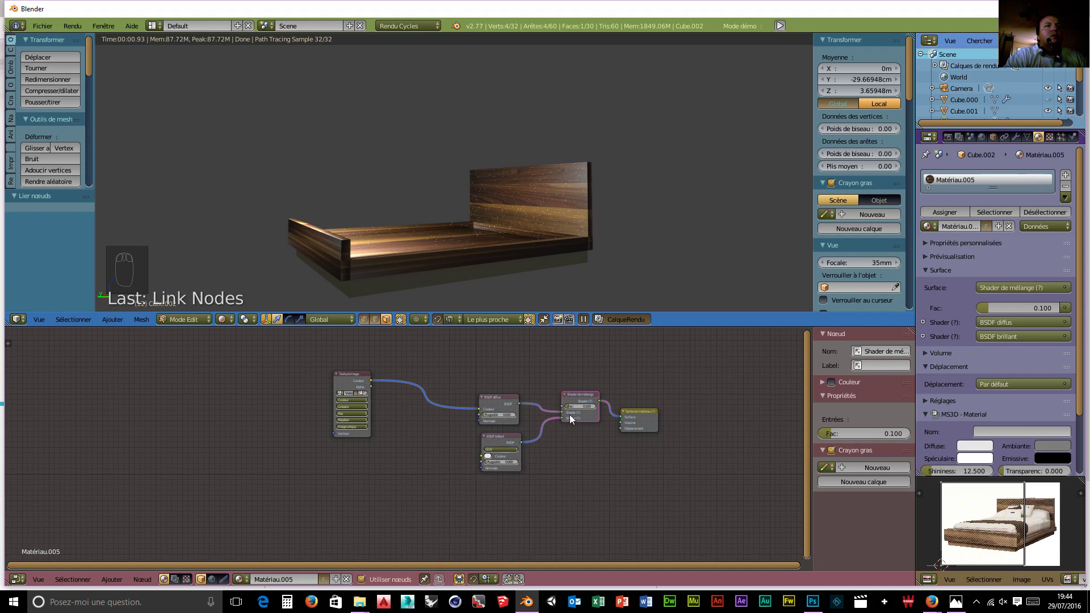
drag(578, 393, 652, 421)
Return to Object mode, select the base under the bed frame and assign it the existing wood material Matériau.005.
middle_drag(419, 283, 431, 306)
click(191, 316)
click(184, 305)
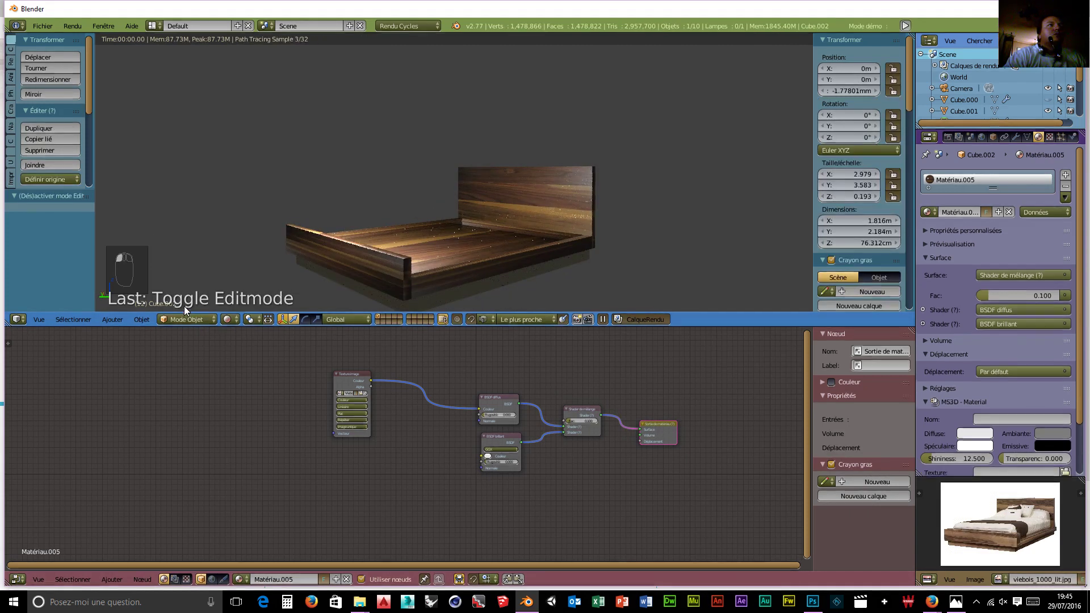
right_click(437, 301)
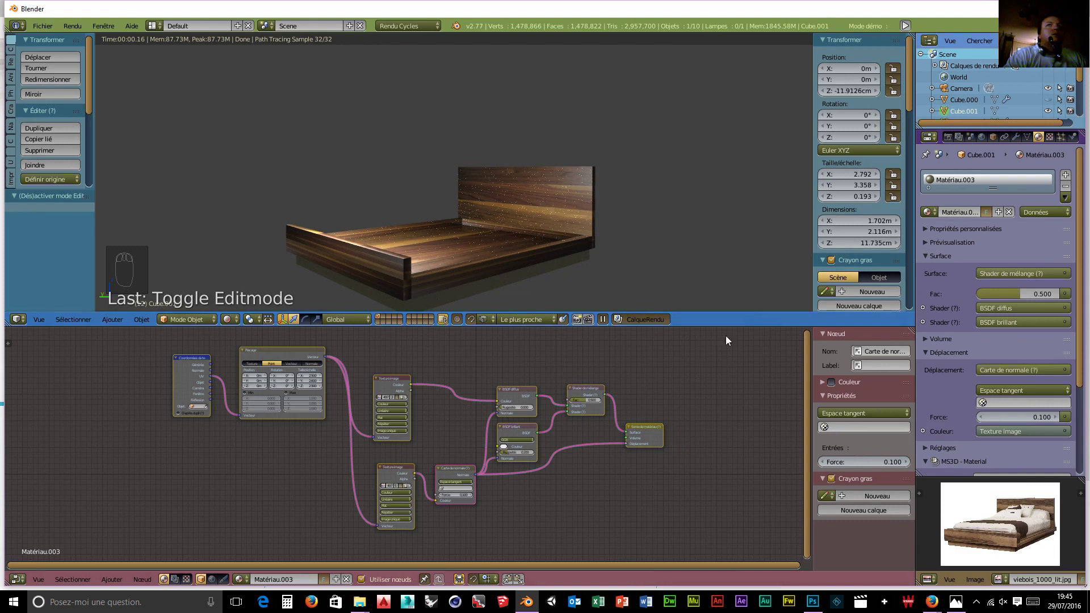
click(934, 213)
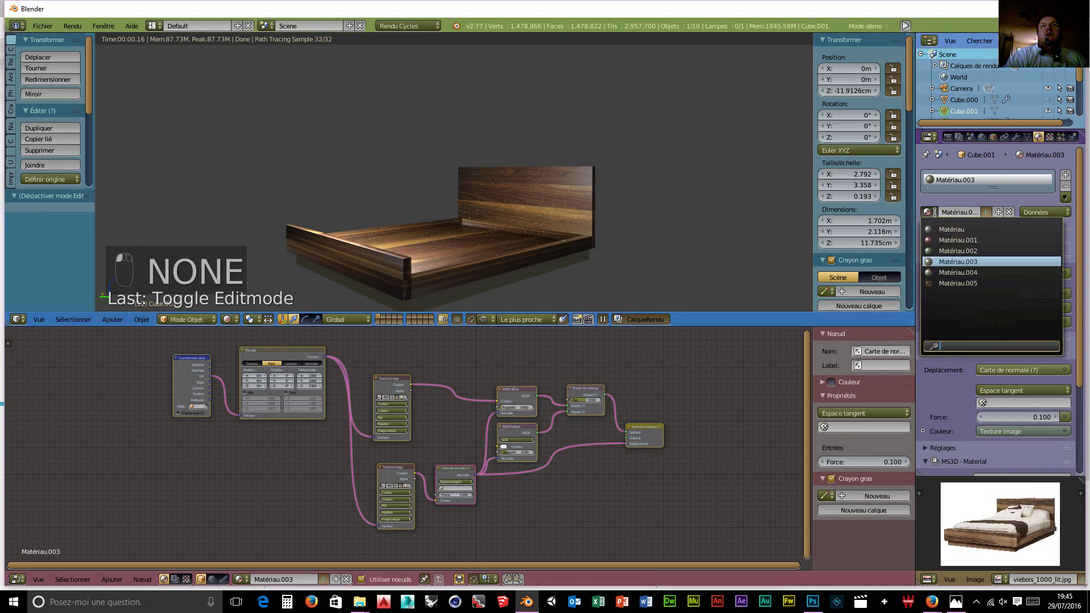
click(942, 284)
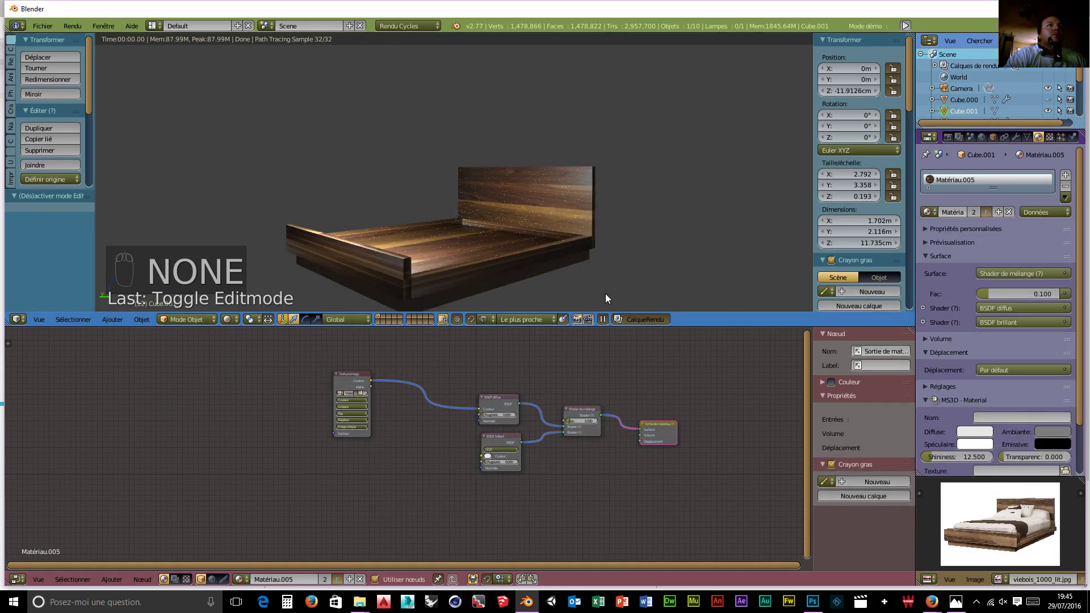
Unwrap the bed base in Edit mode with Smart UV Project at default settings and check its wood texture.
click(202, 323)
click(189, 302)
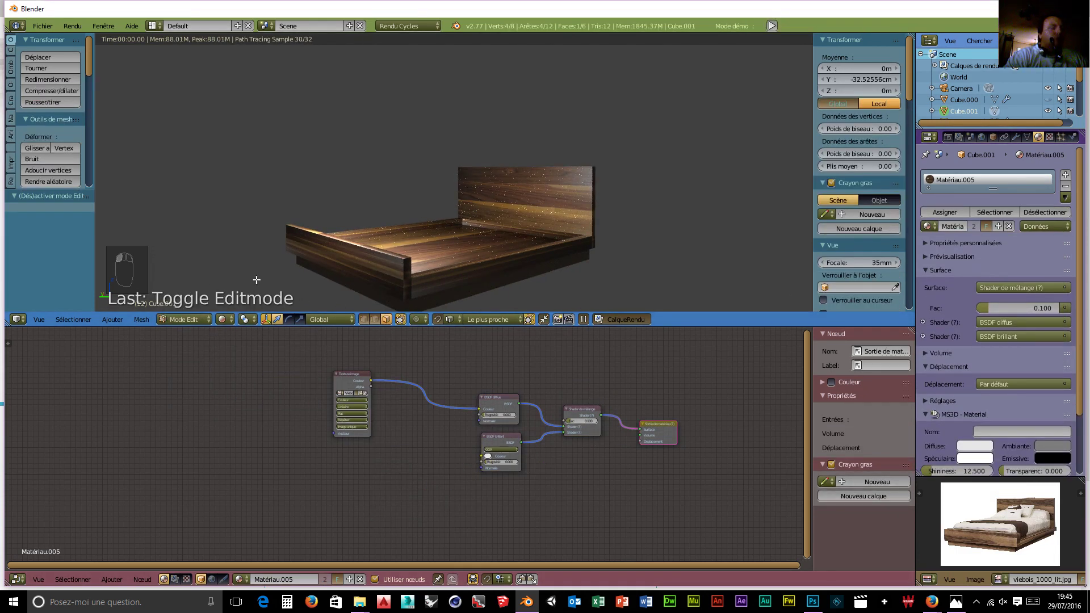
key(u)
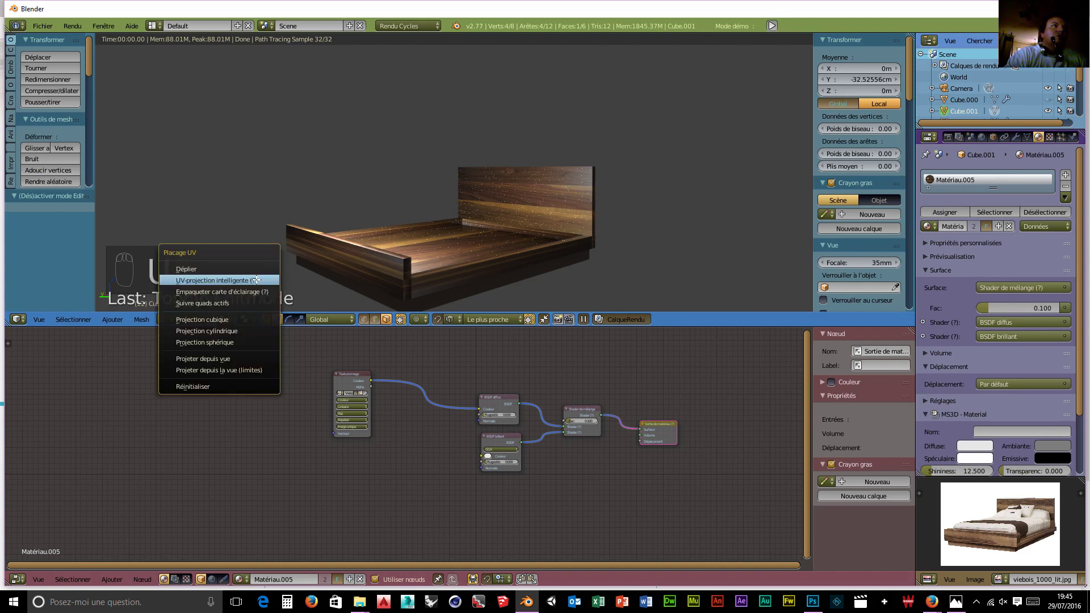
click(257, 279)
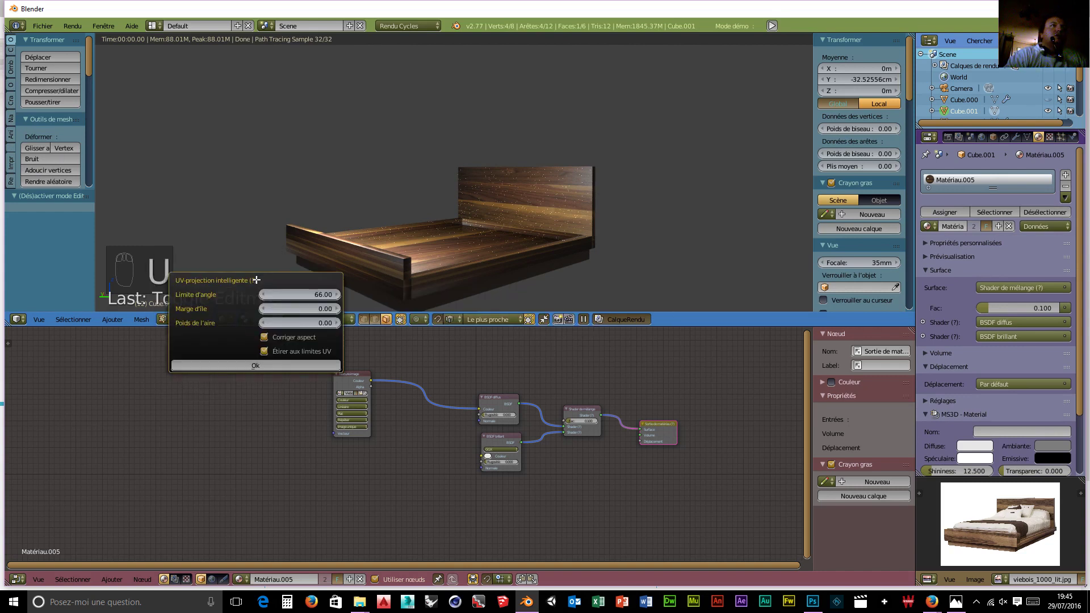
click(244, 365)
mouse_move(224, 391)
middle_down()
mouse_move(249, 402)
mouse_move(225, 401)
middle_up()
middle_drag(215, 261, 301, 250)
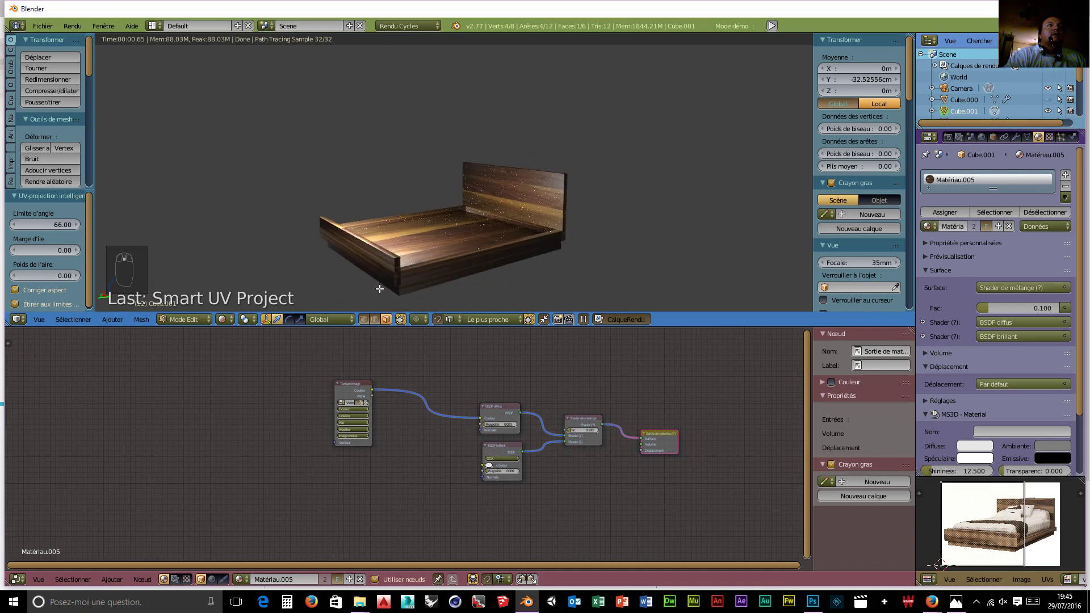
mouse_move(358, 273)
middle_down()
mouse_move(431, 207)
mouse_move(539, 280)
mouse_move(484, 220)
mouse_move(409, 197)
mouse_move(290, 246)
mouse_move(374, 298)
mouse_move(358, 272)
middle_up()
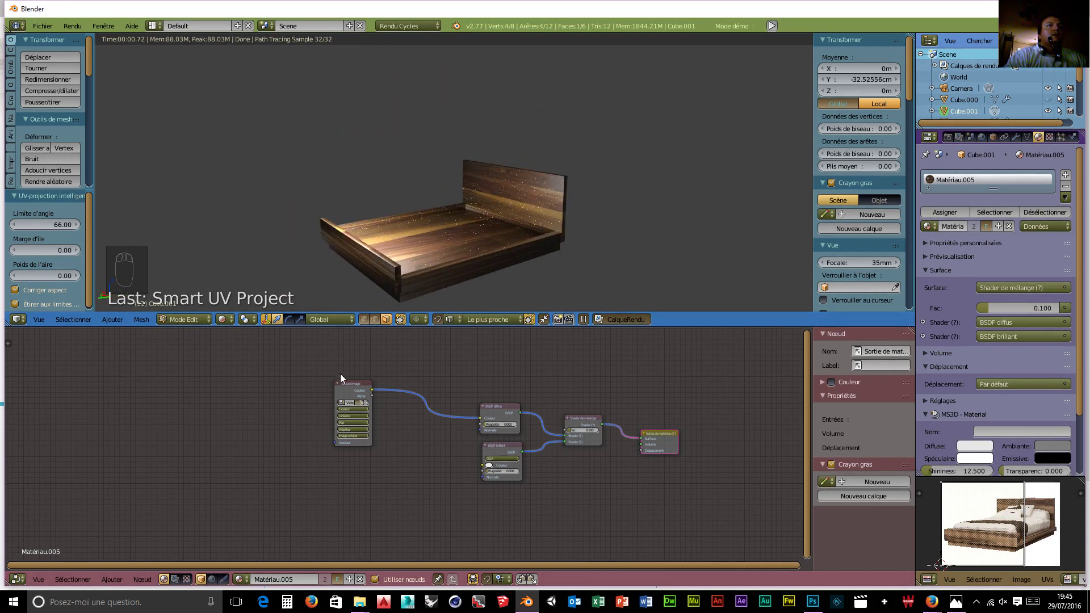
scroll(339, 373, up, 3)
scroll(482, 265, up, 2)
middle_drag(482, 265, 477, 238)
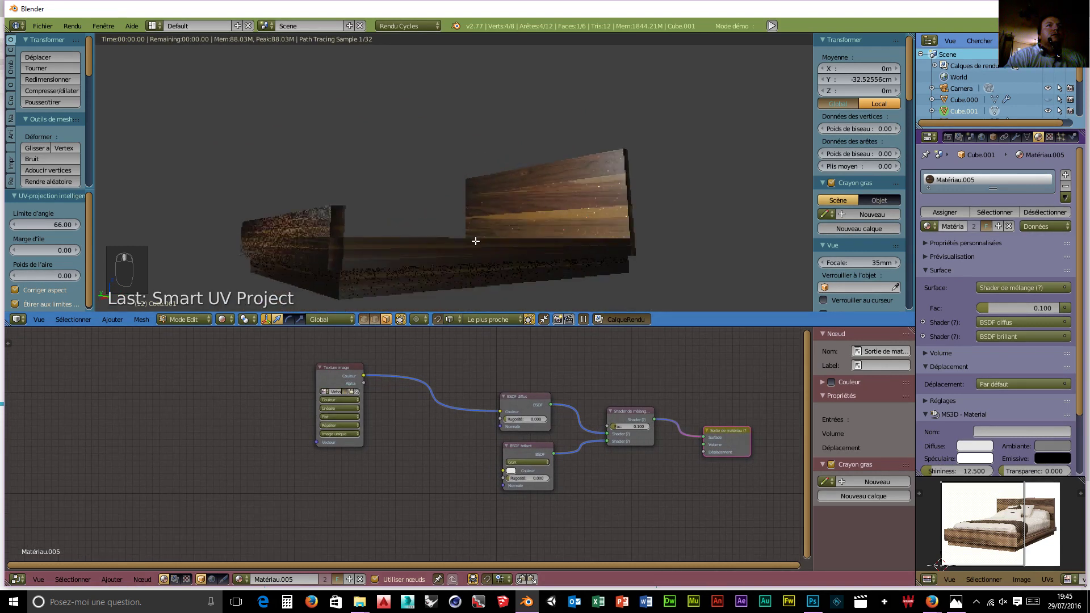
mouse_move(402, 270)
middle_down()
mouse_move(433, 270)
mouse_move(436, 291)
mouse_move(428, 274)
mouse_move(403, 275)
mouse_move(420, 278)
middle_up()
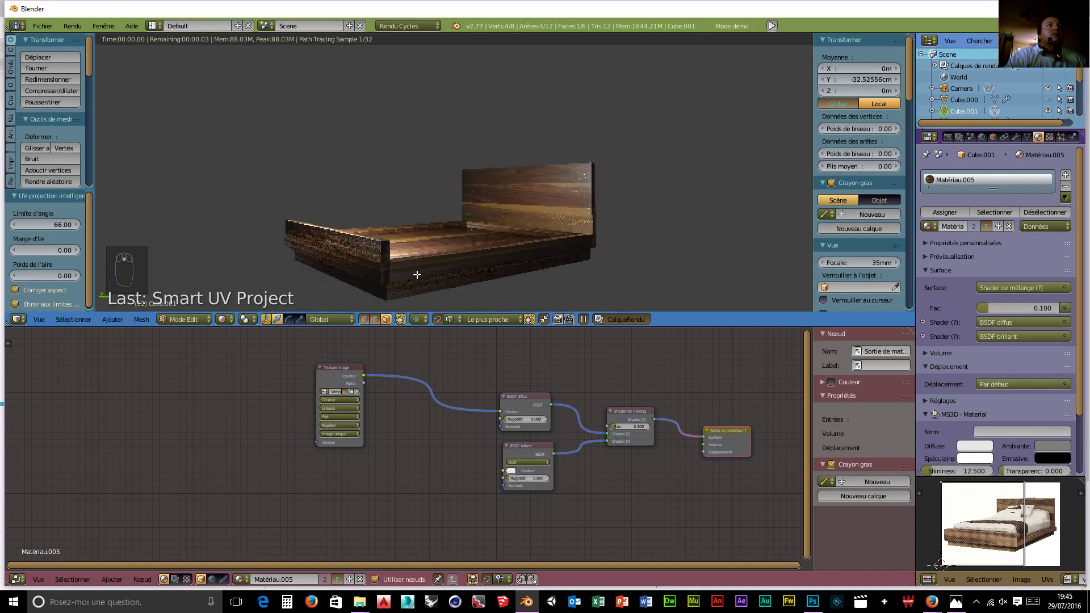
Return to Object mode and switch the viewport to wireframe shading.
click(192, 319)
click(179, 306)
scroll(375, 255, down, 2)
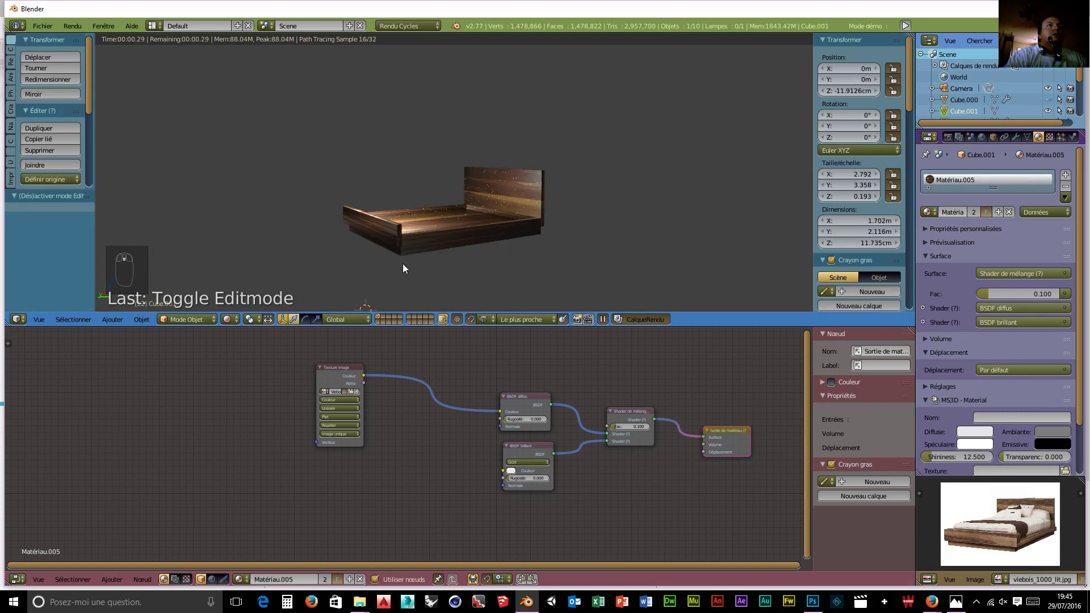
click(227, 319)
click(244, 293)
mouse_move(400, 258)
middle_down()
mouse_move(438, 285)
mouse_move(402, 284)
middle_up()
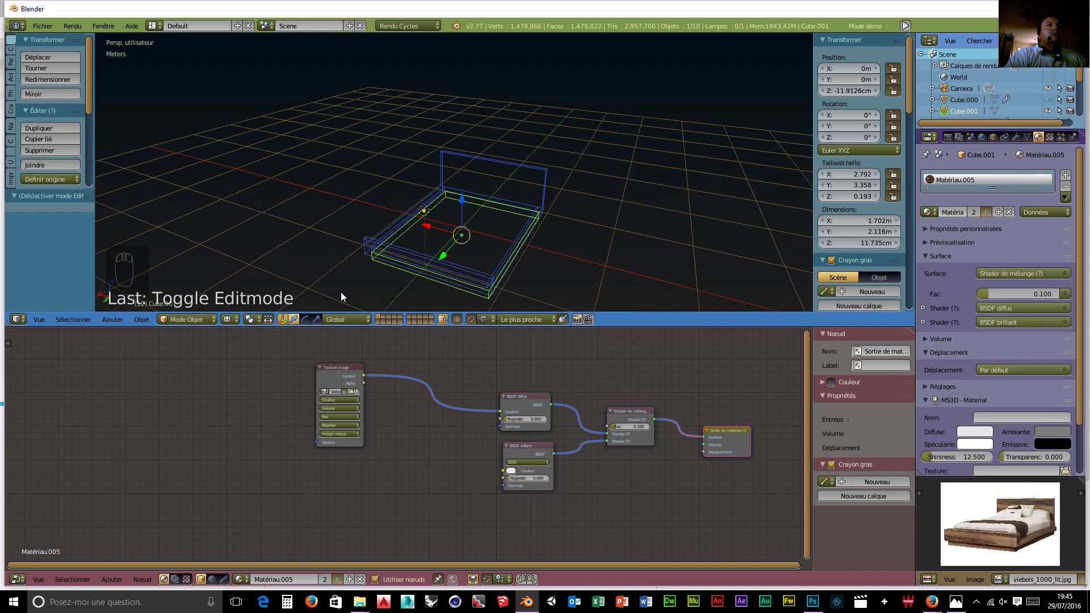
Snap the 3D cursor to the scene centre and add a plane there as the floor.
click(142, 319)
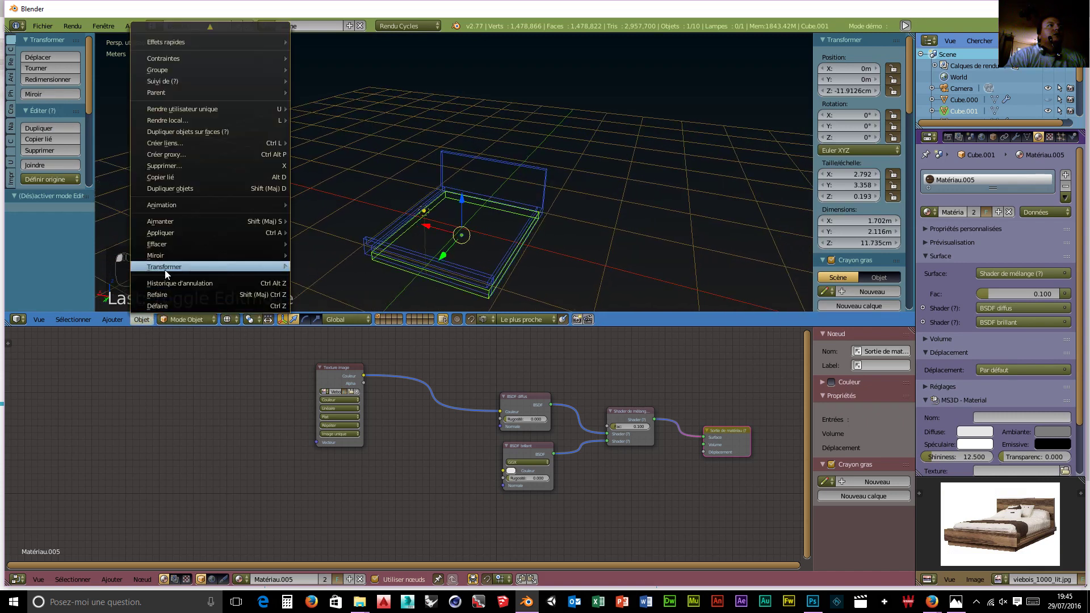
mouse_move(230, 268)
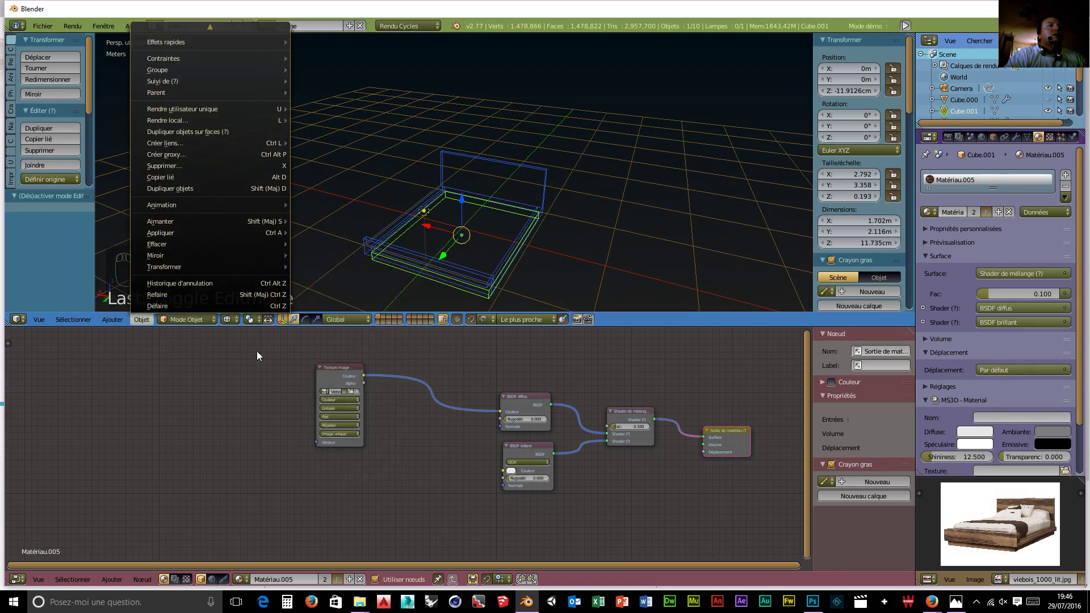
mouse_move(186, 223)
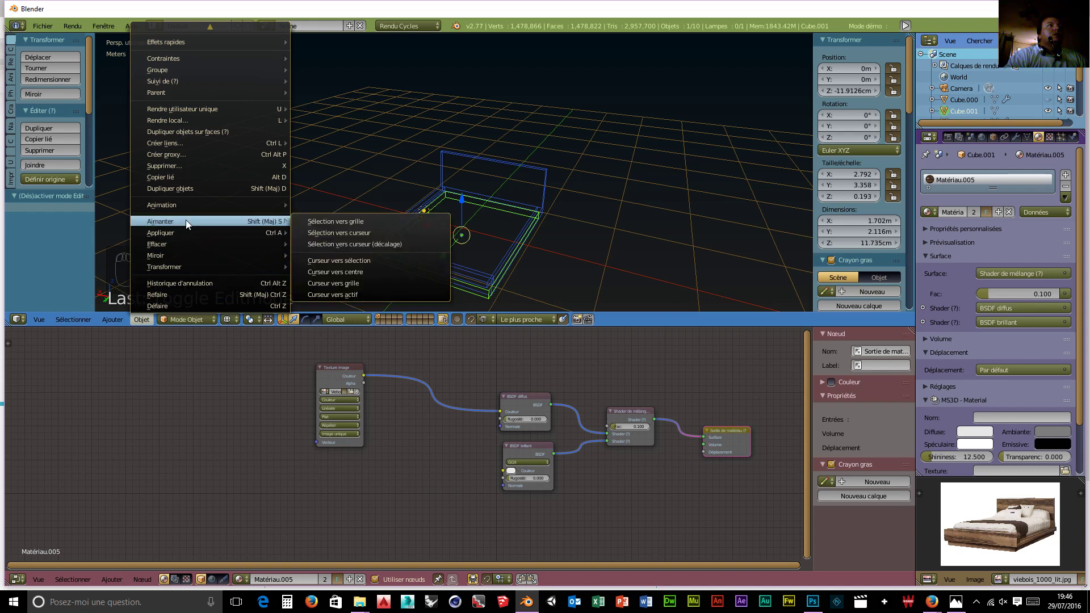
click(358, 272)
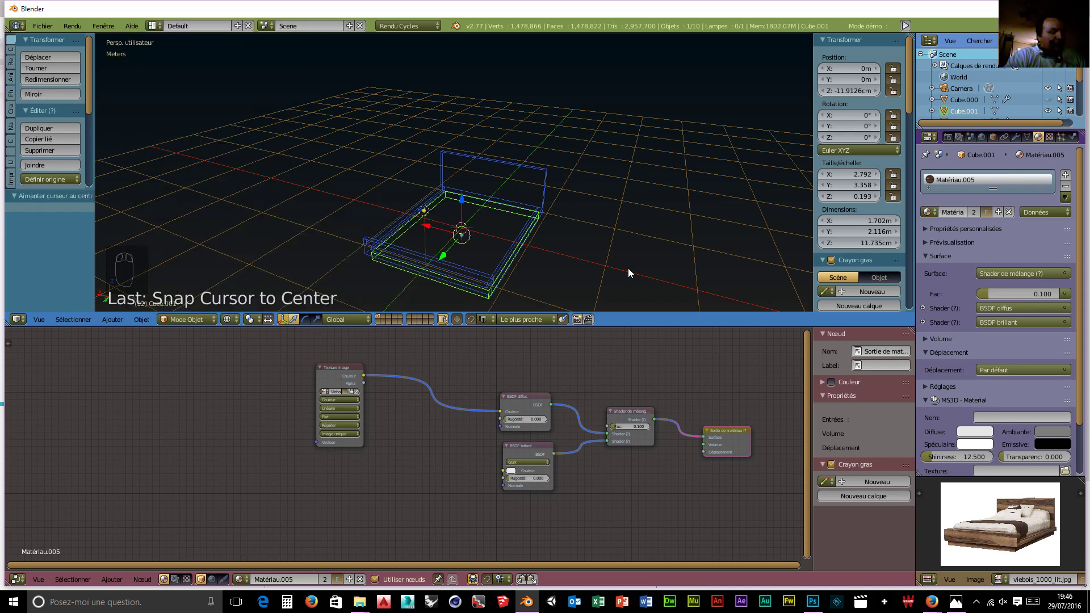
key(shift+a)
mouse_move(628, 268)
click(672, 271)
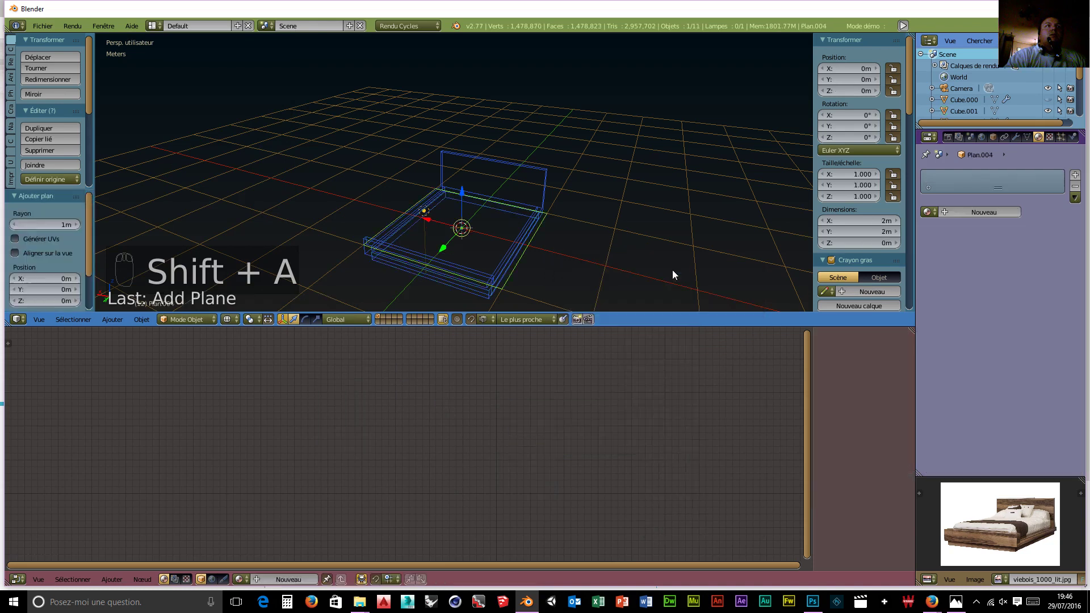
Scale the plane up about 2.98 times and lower it to about Z -17.78 cm, beneath the bed base.
key(s)
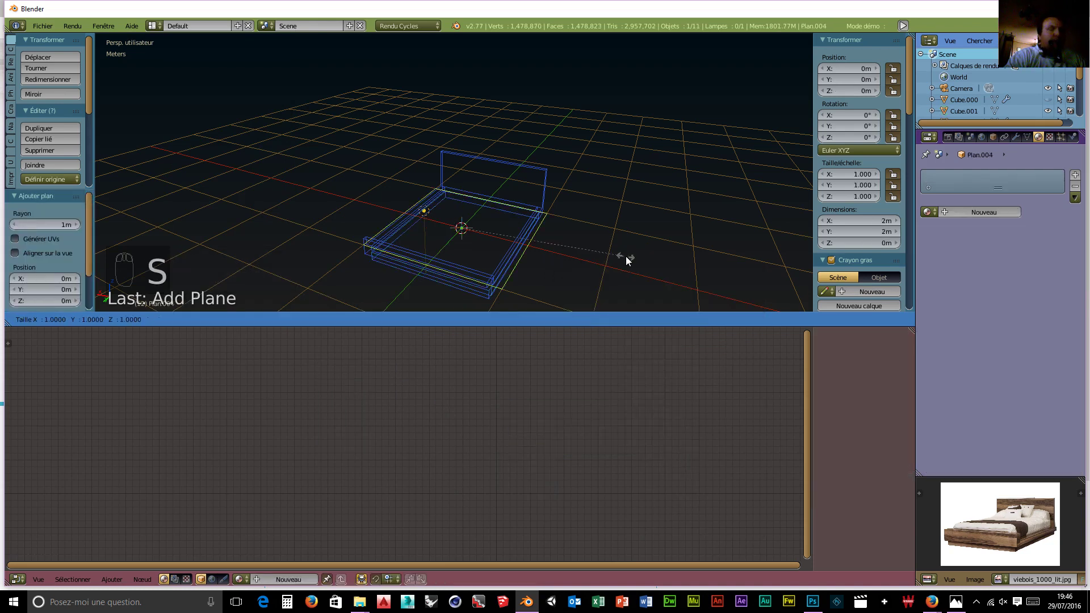
click(197, 169)
middle_drag(499, 229, 510, 200)
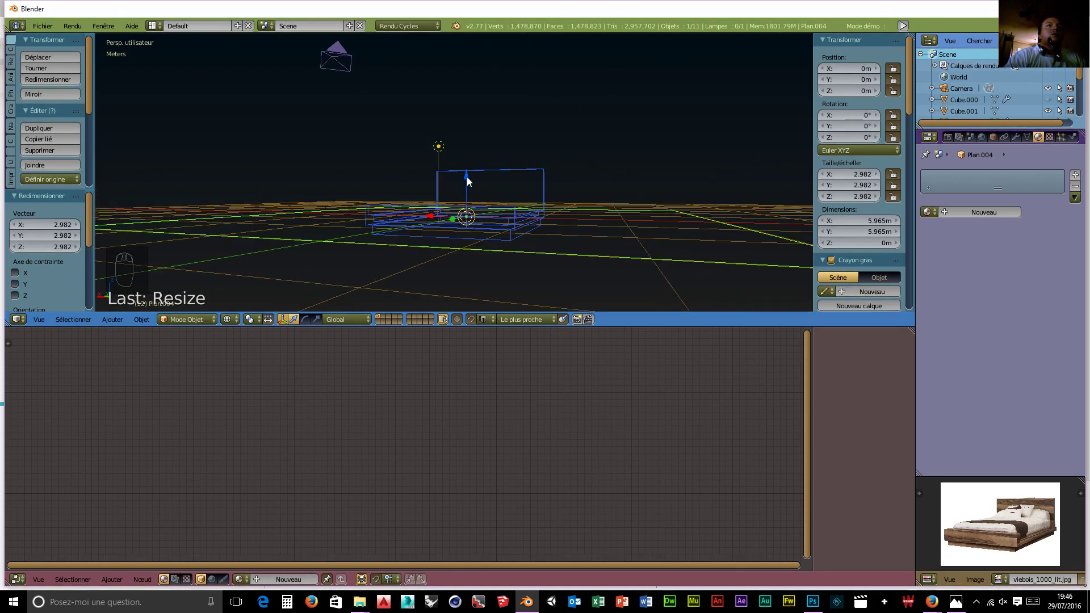
drag(466, 181, 472, 236)
middle_drag(540, 250, 535, 291)
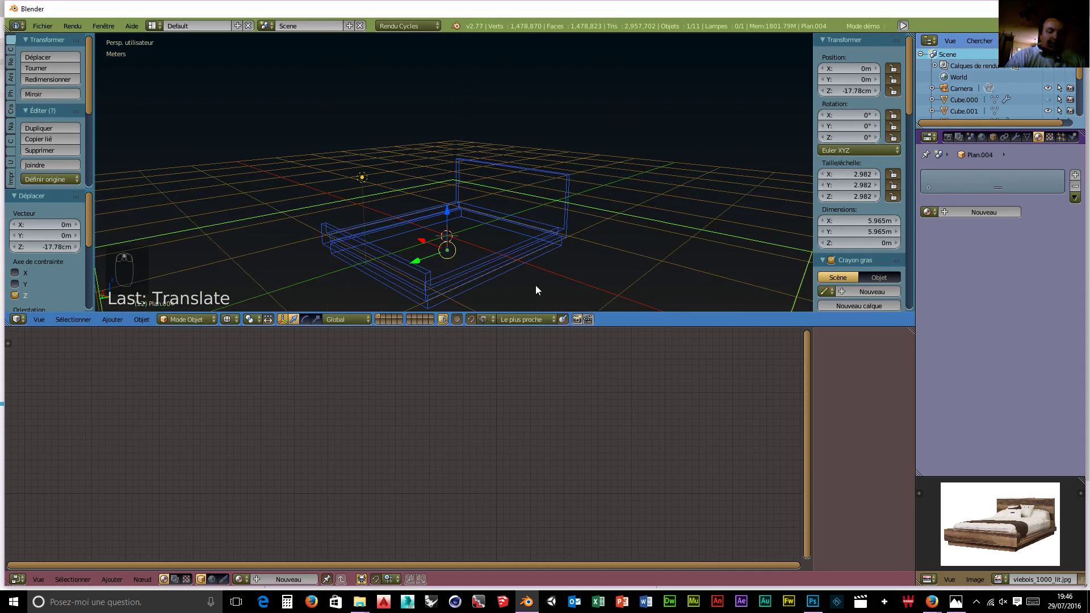
Scale the floor plane up by a further factor of 20.
text(s20)
key(Return)
middle_drag(535, 290, 555, 254)
scroll(546, 253, up, 2)
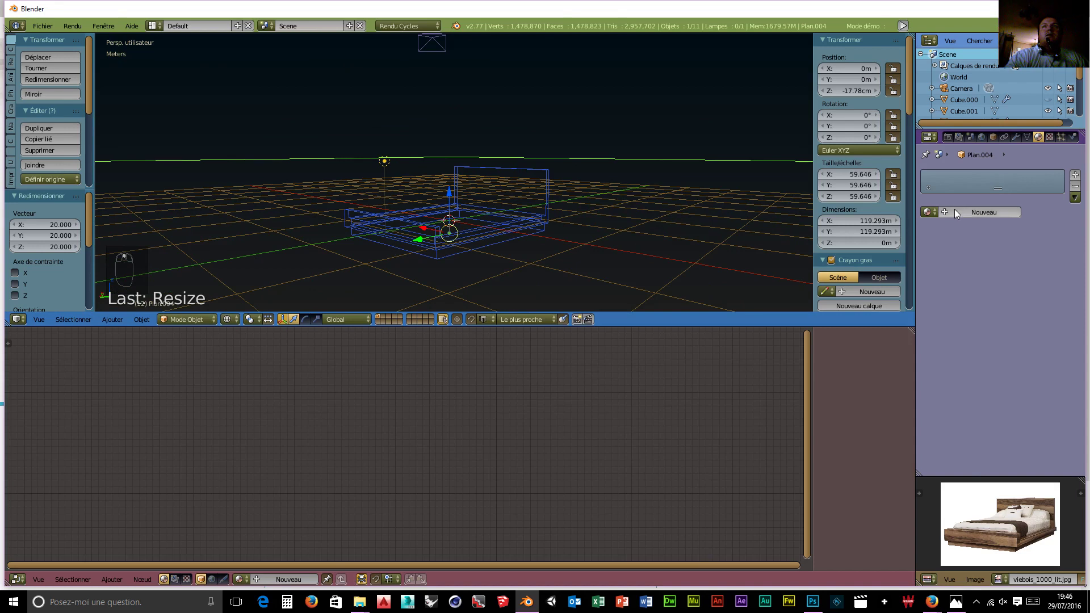
Give the floor plane a new glossy BSDF material with Beckmann distribution and a roughness of about 0.087.
click(955, 212)
click(999, 274)
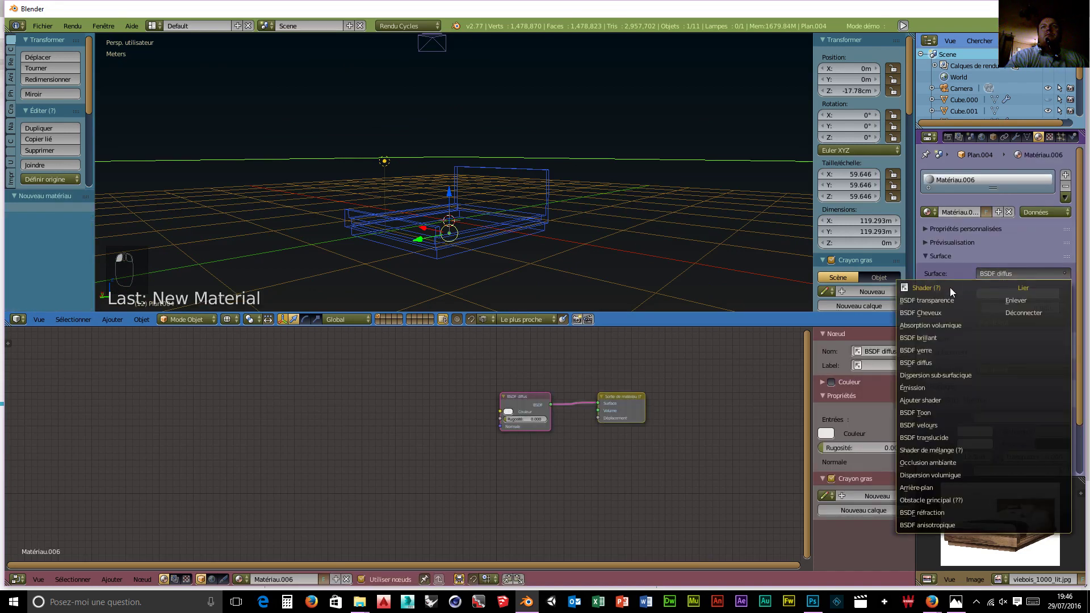
click(929, 338)
click(989, 294)
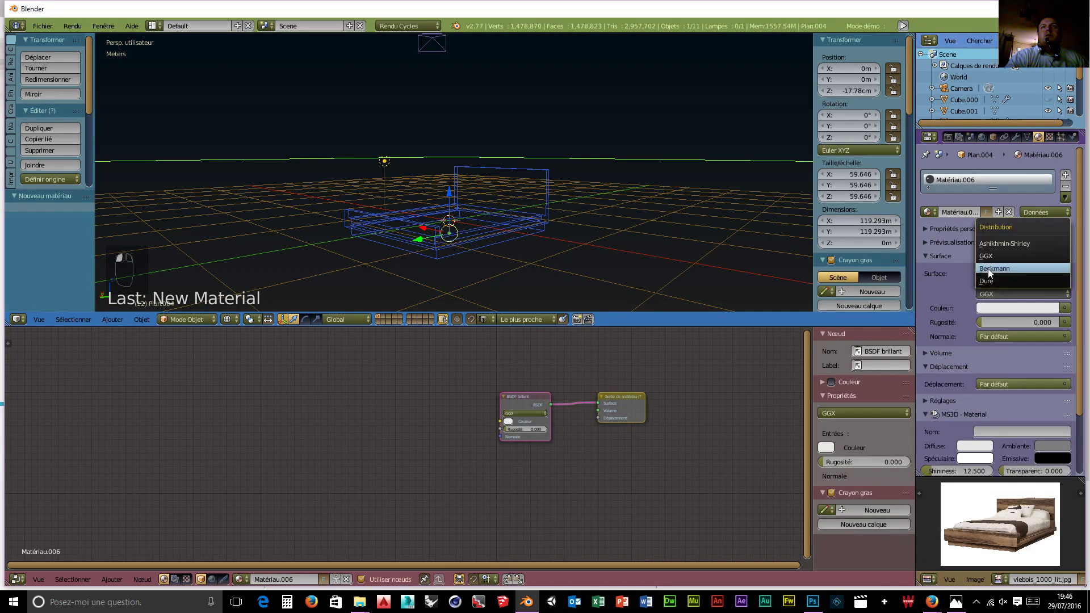
click(989, 269)
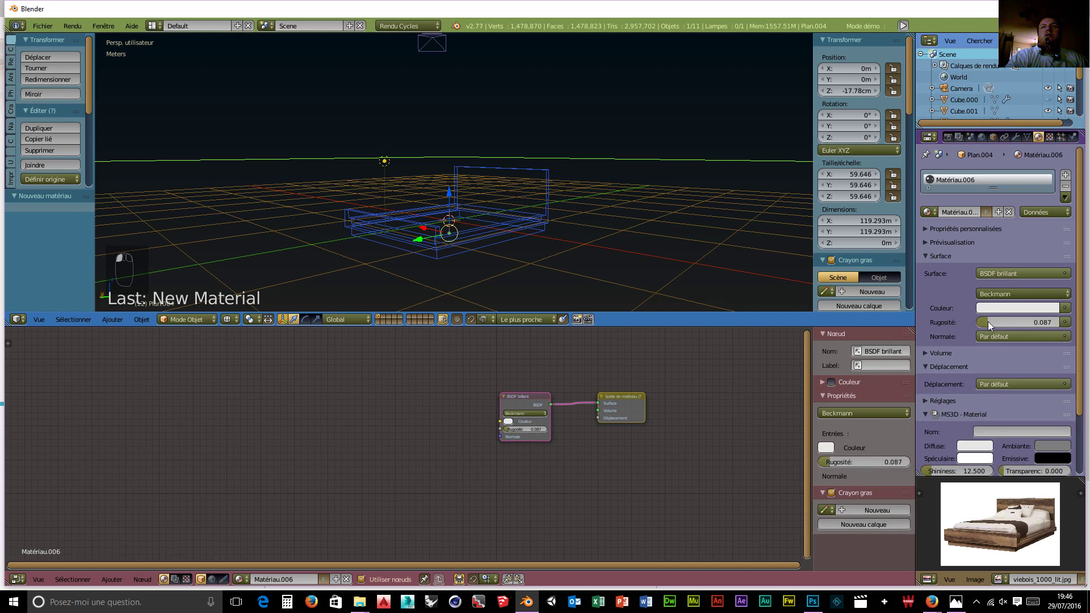
Orbit to a three-quarter view of the bed and align the camera to it.
mouse_move(520, 262)
middle_down()
mouse_move(501, 256)
mouse_move(507, 263)
middle_up()
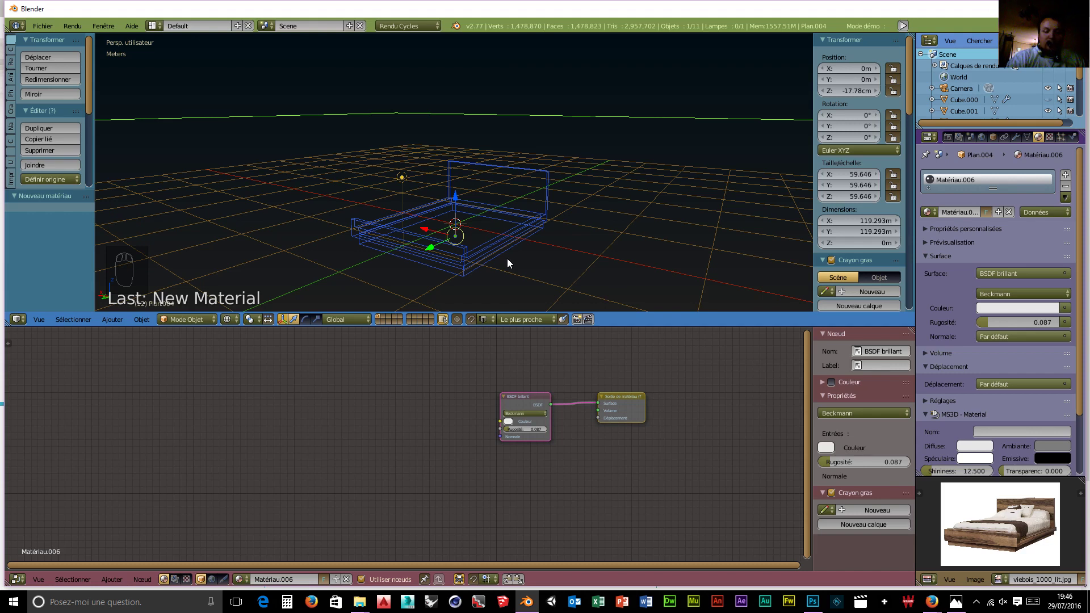
key(ctrl+alt+KP_0)
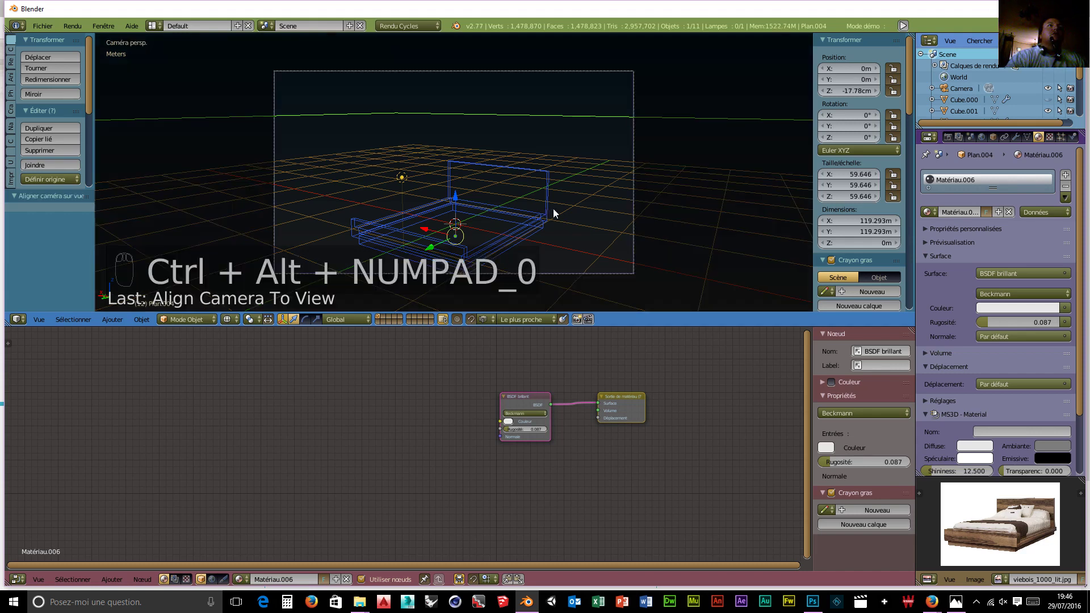
middle_drag(555, 214, 560, 230)
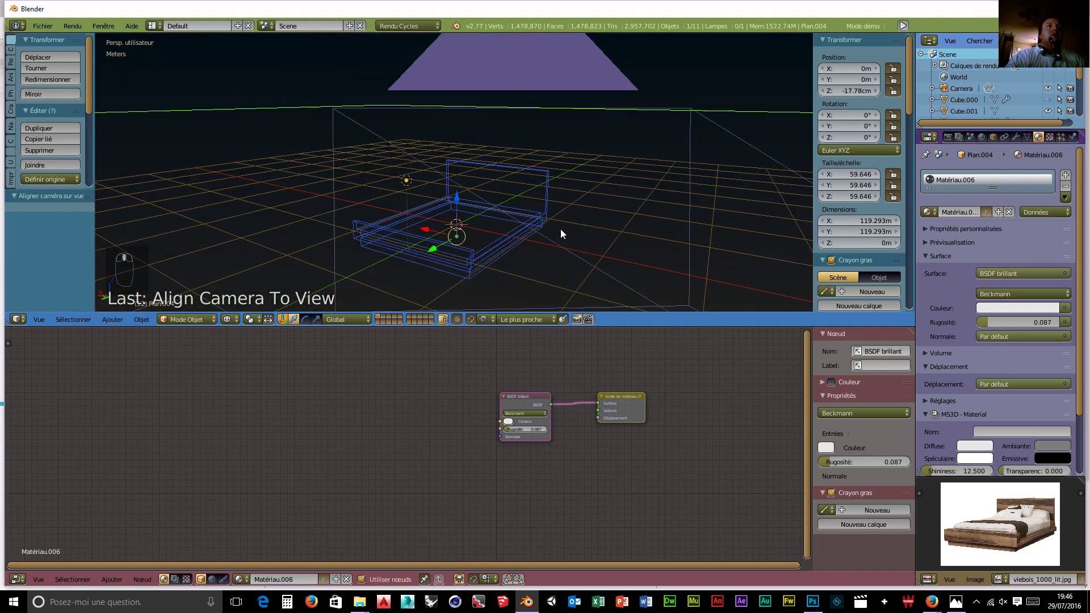
key(KP_0)
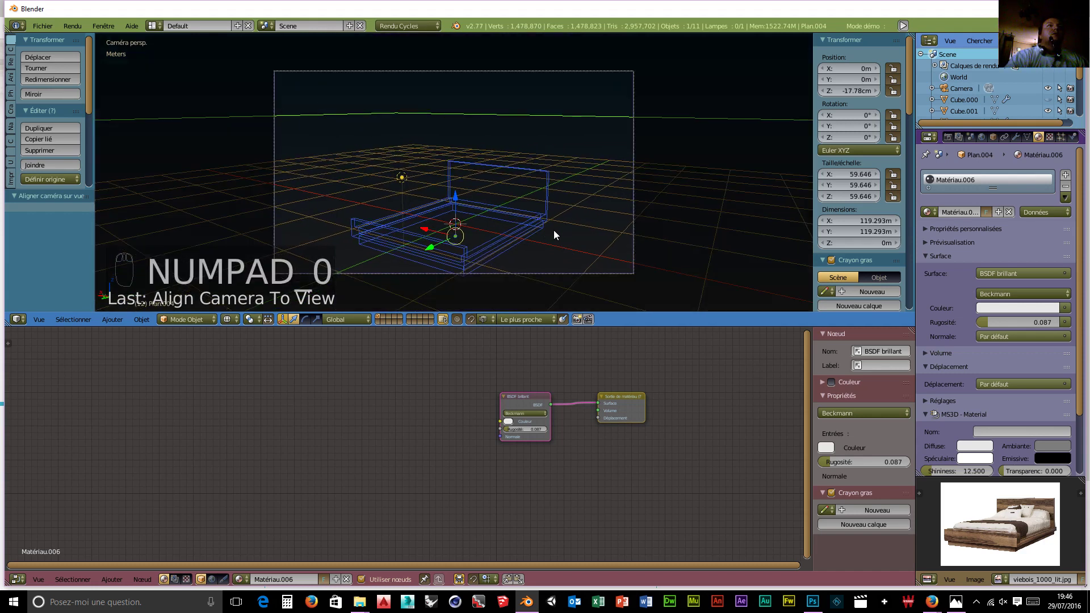
Select the camera, lock it to the view and reframe the shot closer and lower around the bed.
right_click(633, 212)
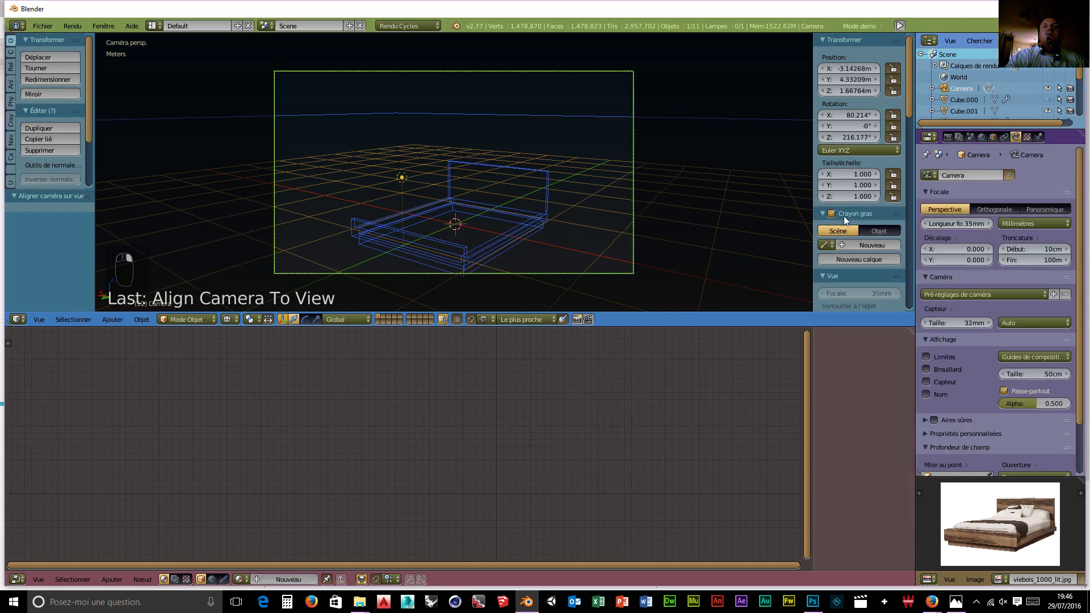
scroll(853, 184, down, 5)
click(823, 231)
scroll(489, 233, up, 4)
middle_drag(493, 226, 513, 174)
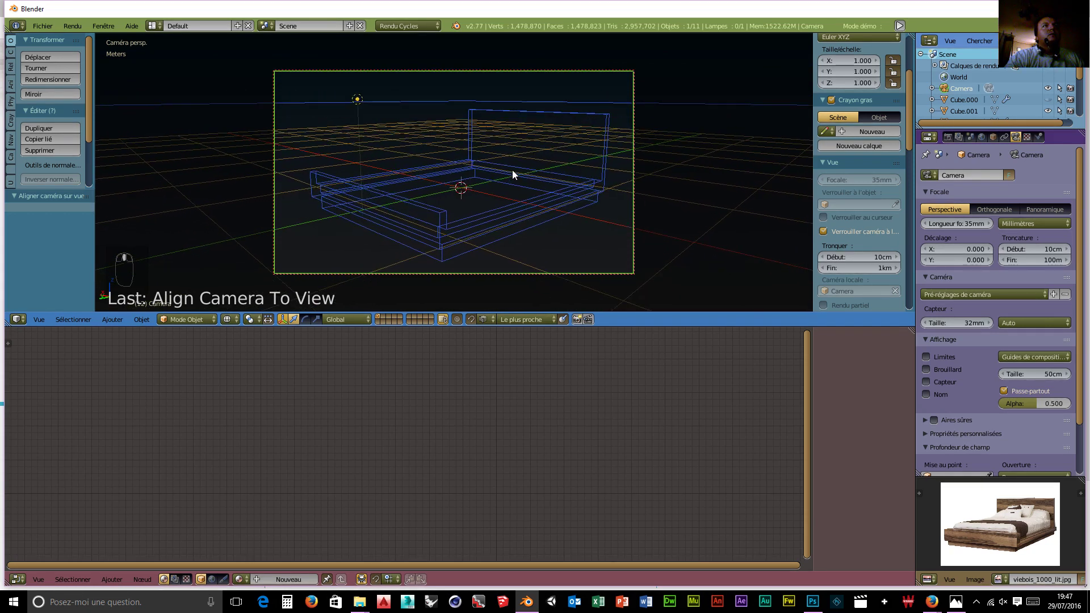
Set the world surface colour to black.
click(982, 139)
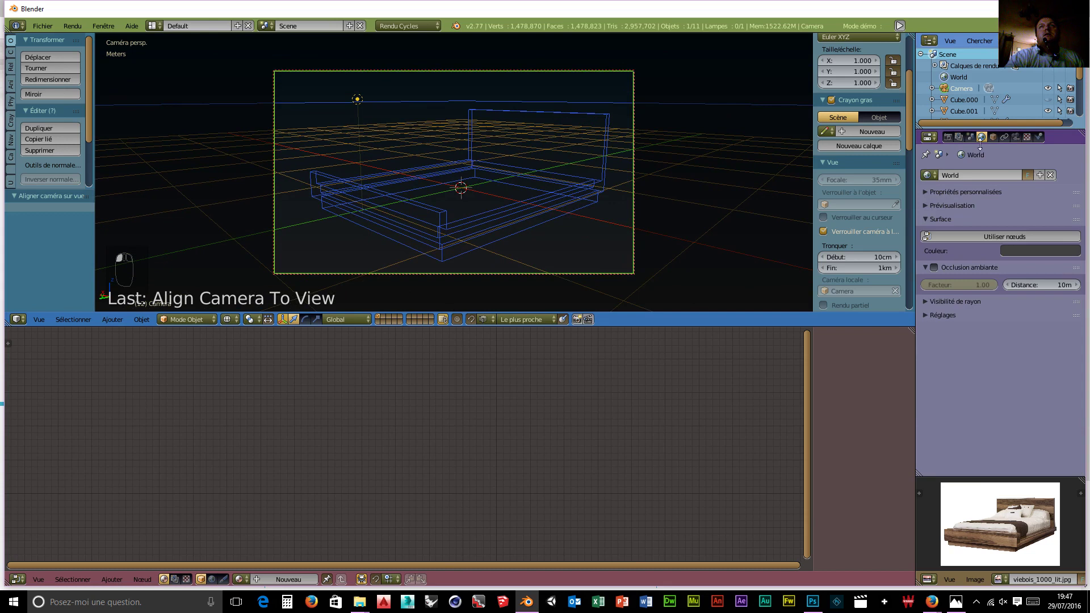
click(1016, 247)
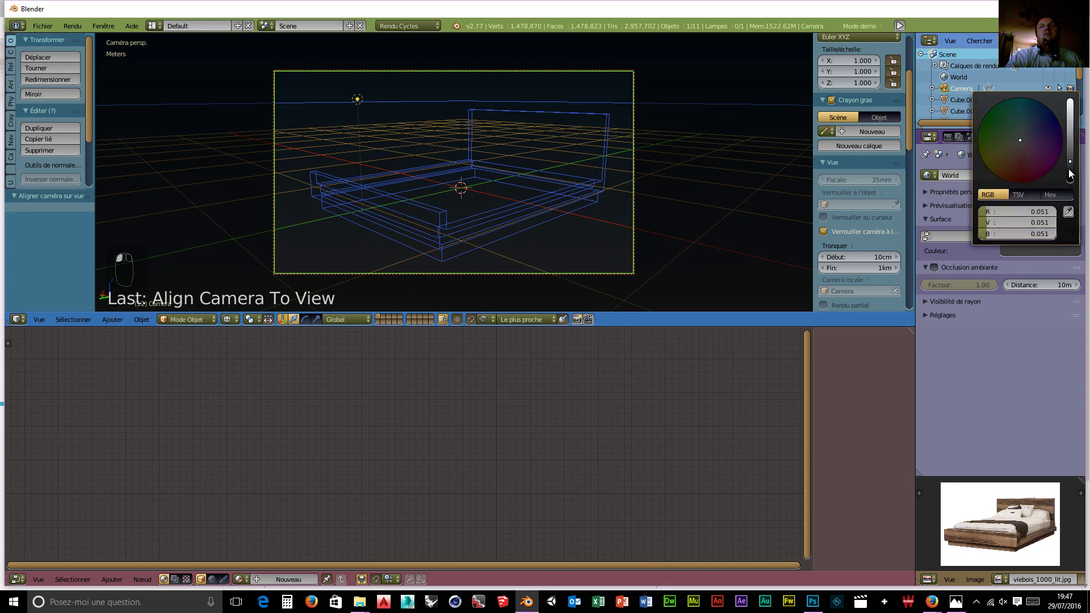
drag(1070, 172, 1070, 182)
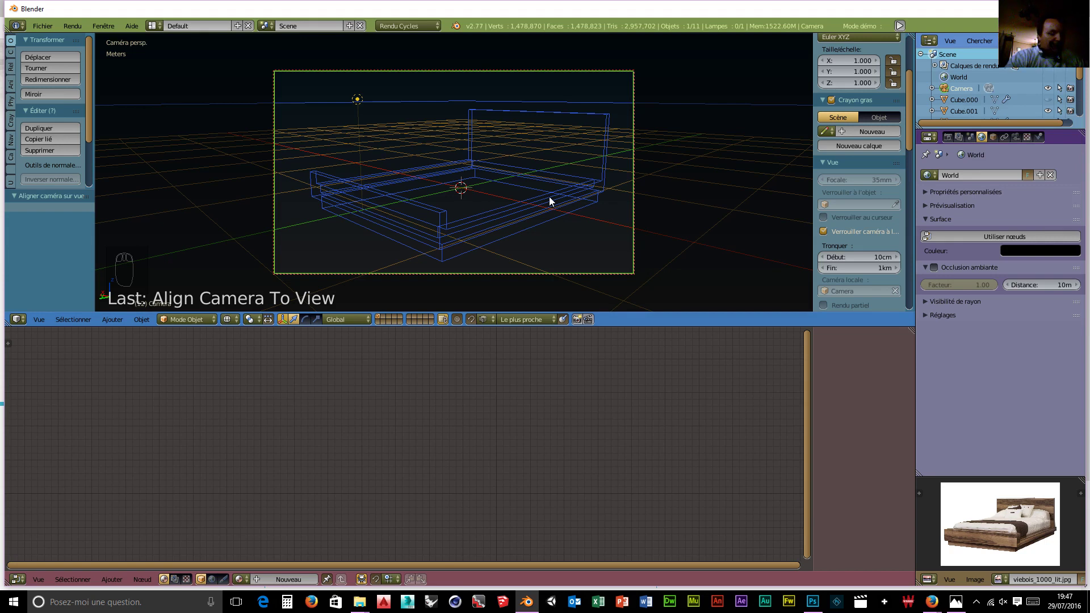
Reveal all hidden objects, check the complete bed in rendered shading and return to solid shading.
key(alt+h)
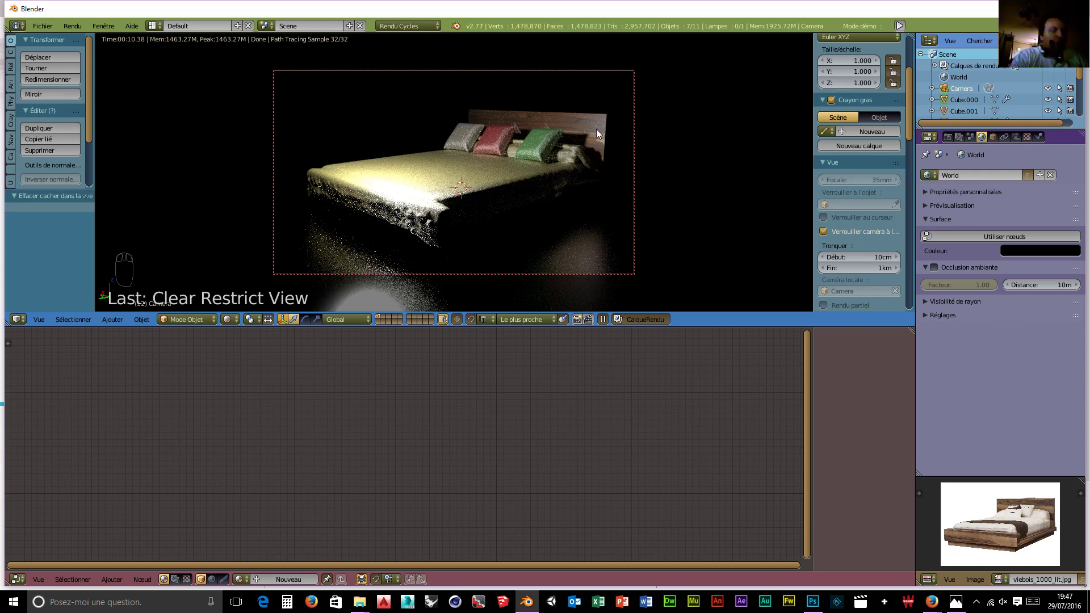
key(shift+z)
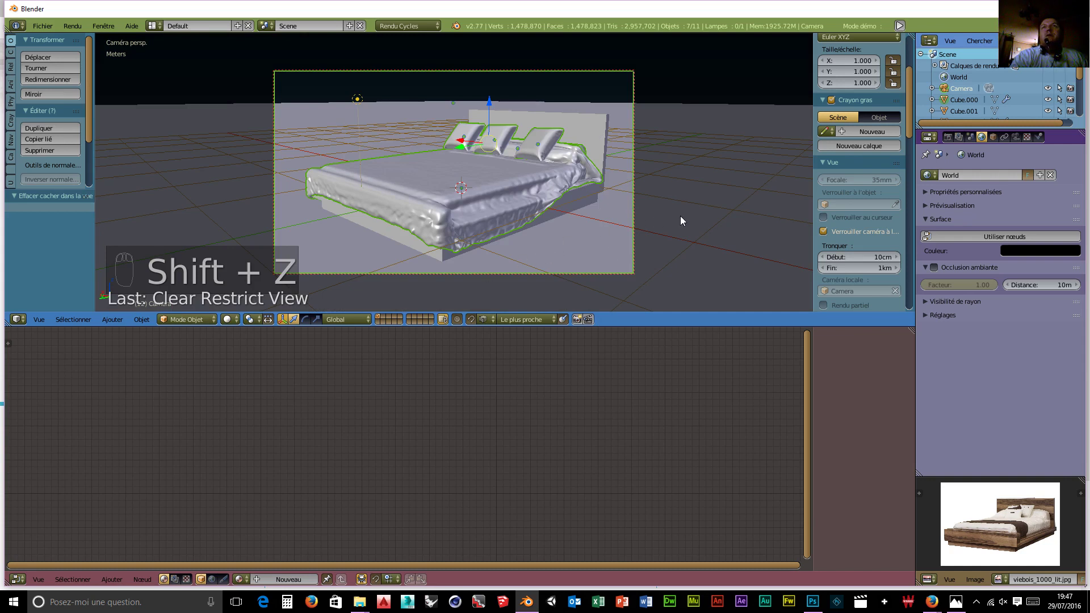
Set the render resolution percentage to 100% and apply the Final sampling preset.
click(947, 137)
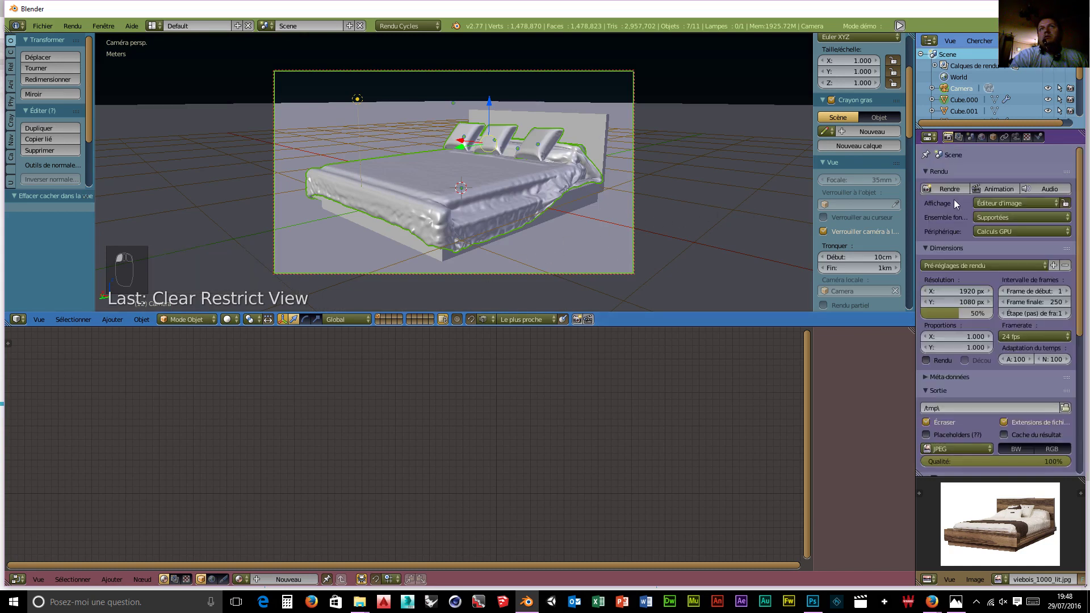
drag(960, 313, 992, 313)
scroll(999, 375, down, 4)
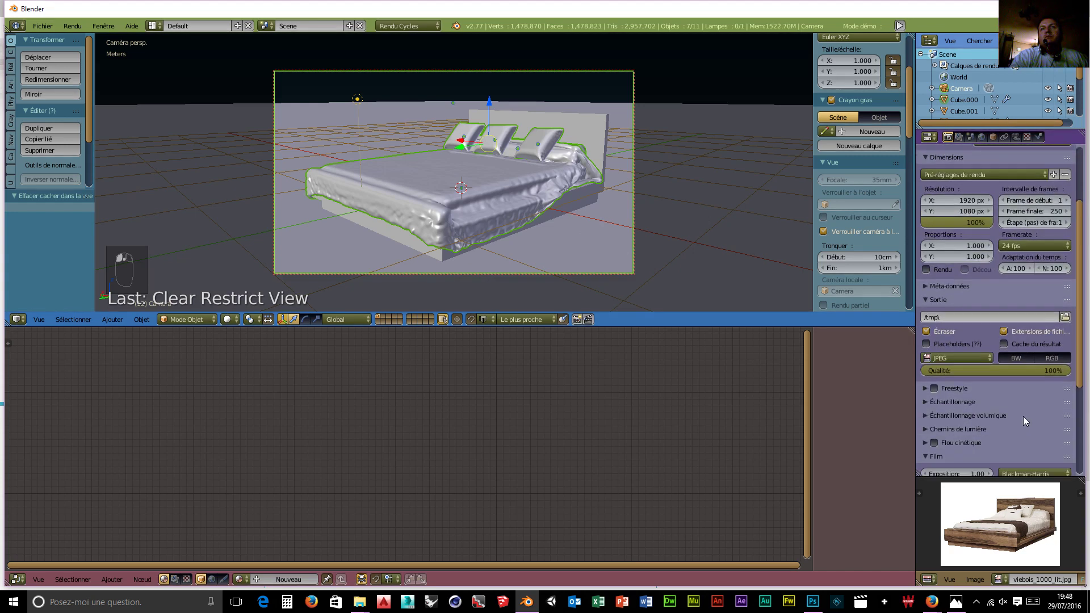
click(959, 400)
click(975, 418)
click(962, 434)
scroll(1022, 385, down, 7)
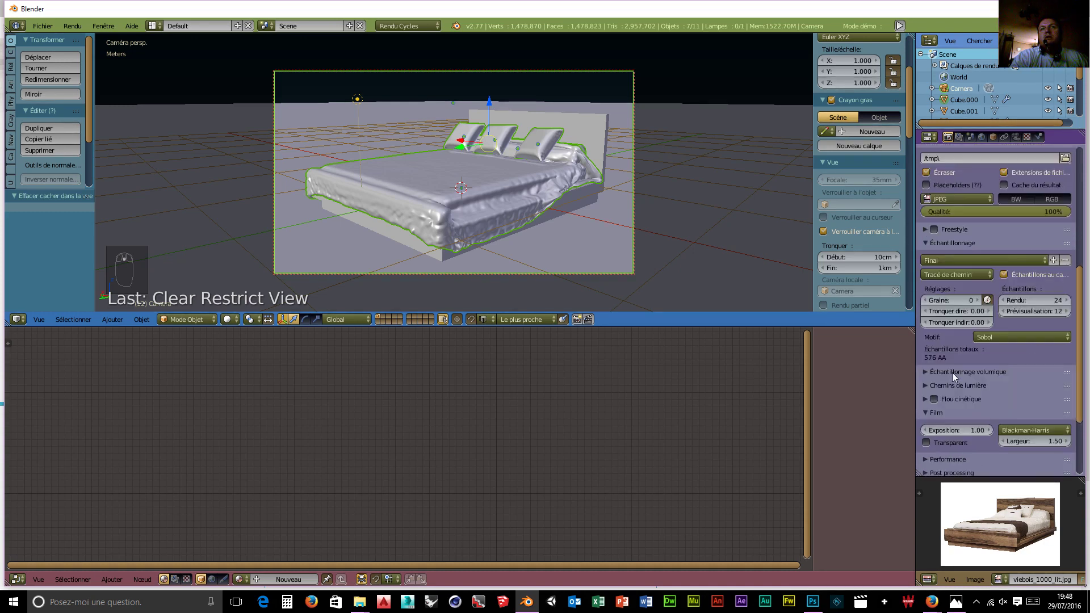
Apply the Full Global Illumination preset to the light paths.
click(952, 372)
click(958, 375)
click(959, 385)
click(974, 403)
click(988, 428)
scroll(993, 390, up, 5)
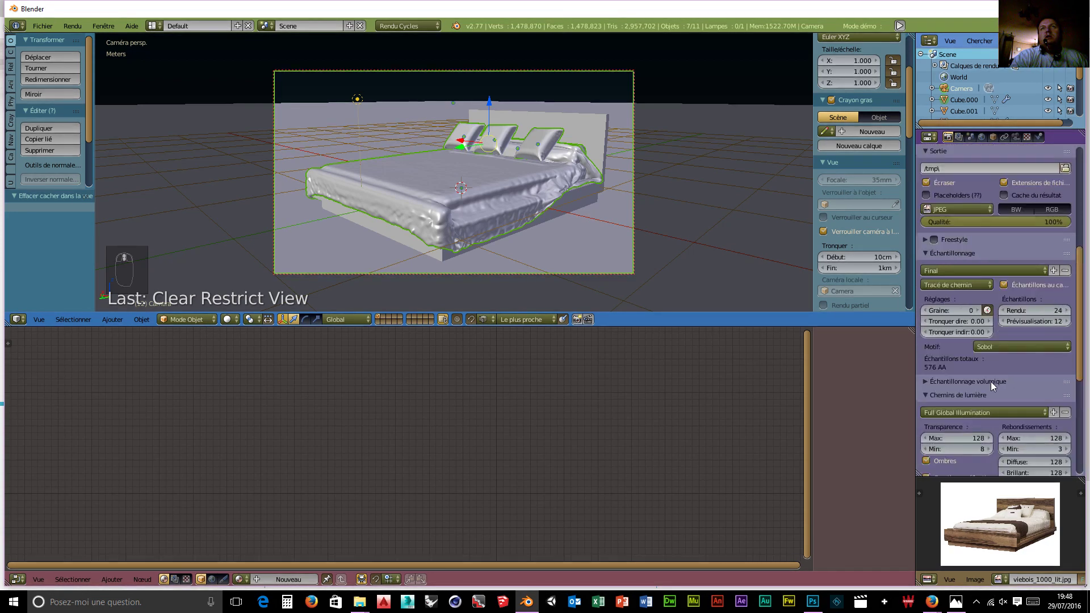
Set the render display to full screen (Plein écran) and render the still image.
scroll(990, 381, up, 7)
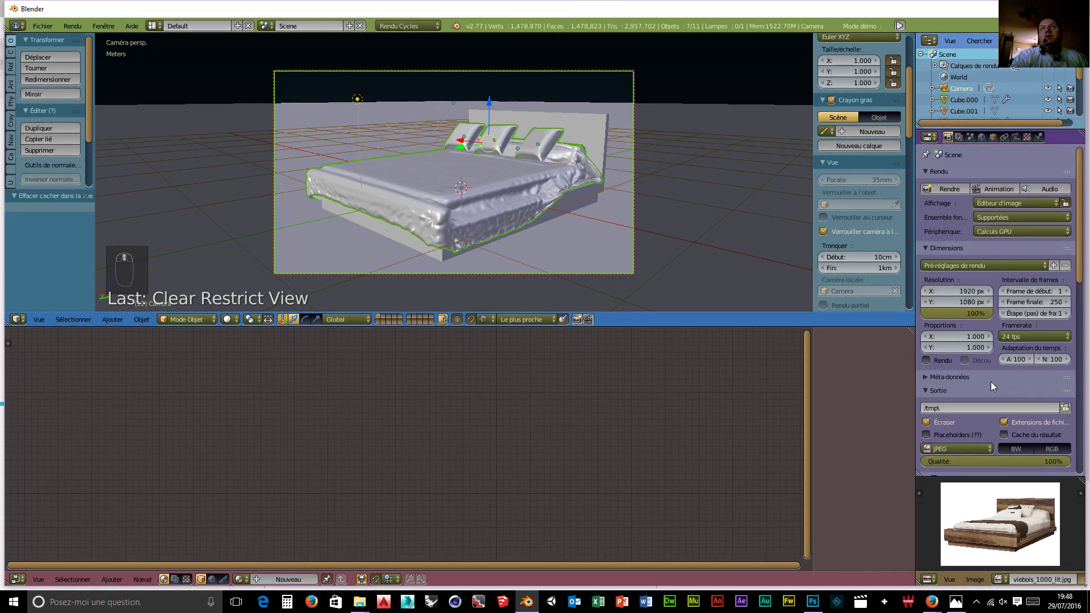
click(996, 203)
click(993, 189)
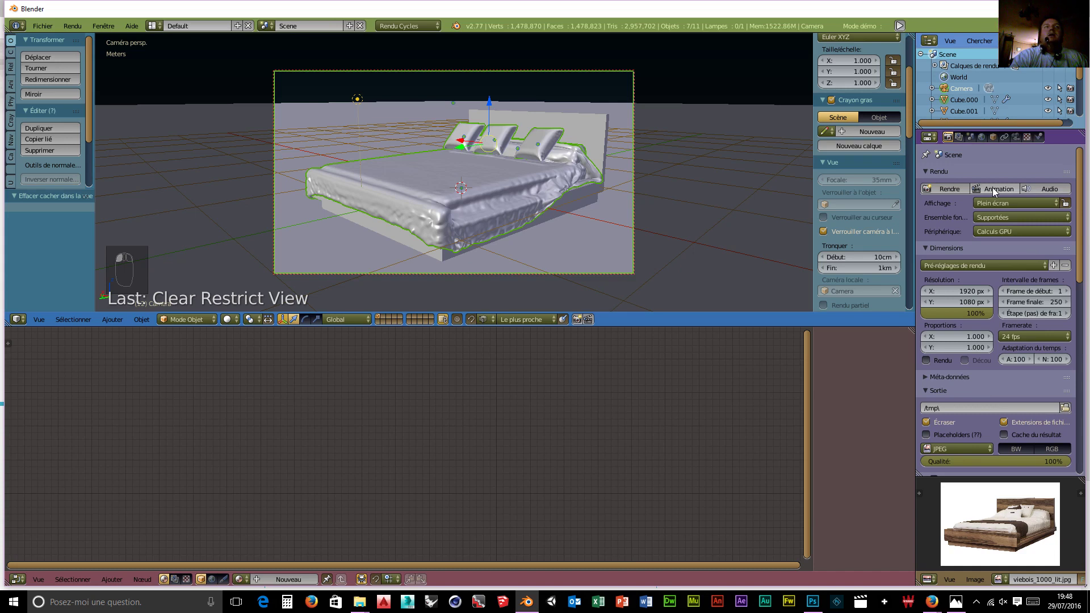
click(948, 189)
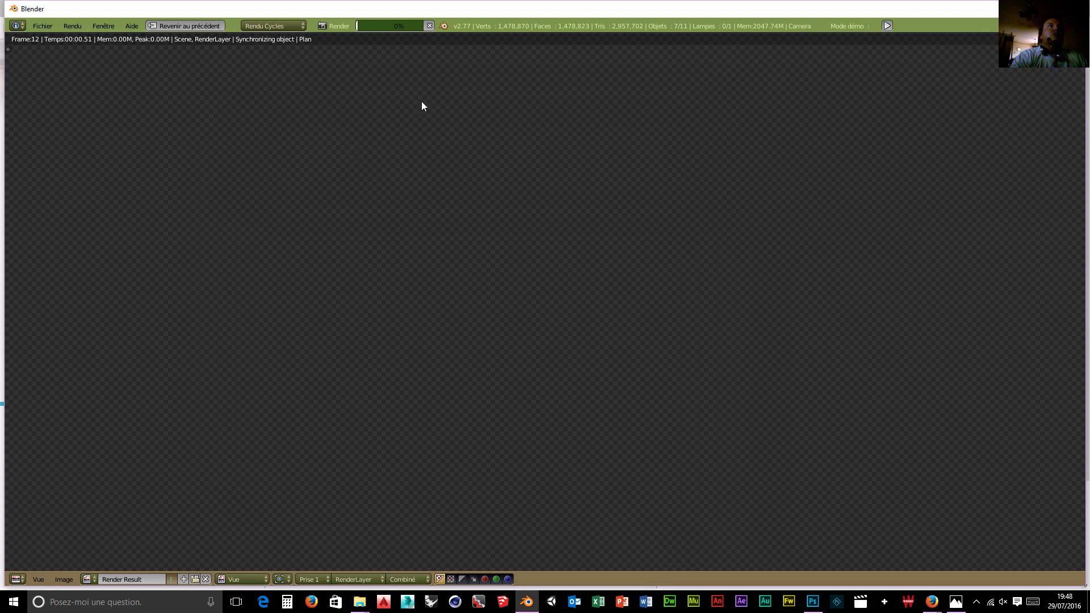
mouse_move(360, 25)
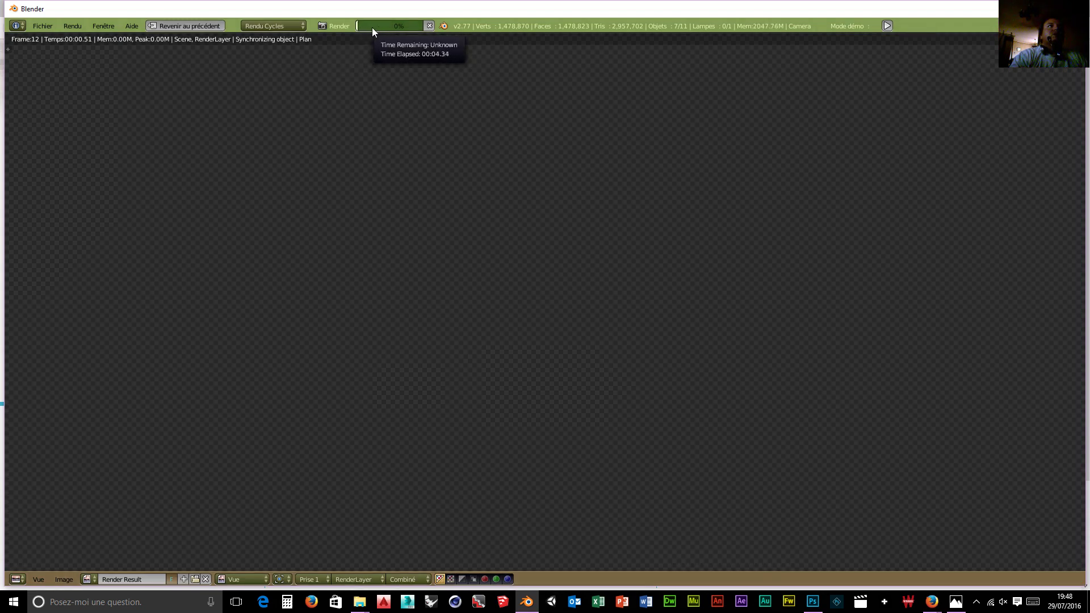
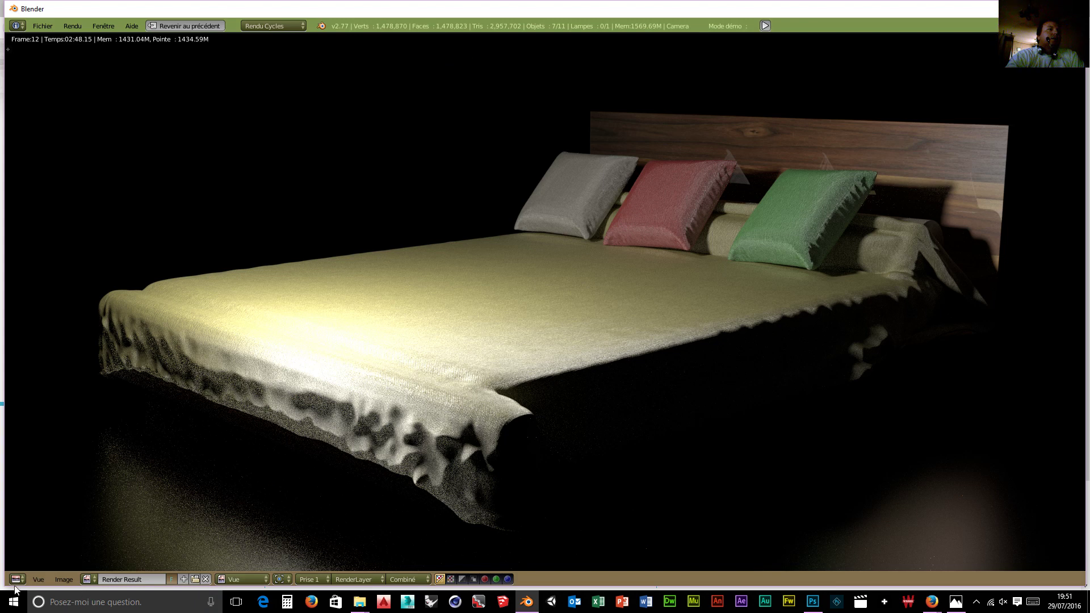
Save the rendered image as "lit 2.jpg" in the rendu folder of "objet pour intérieur de maison" and return to the scene layout.
click(65, 579)
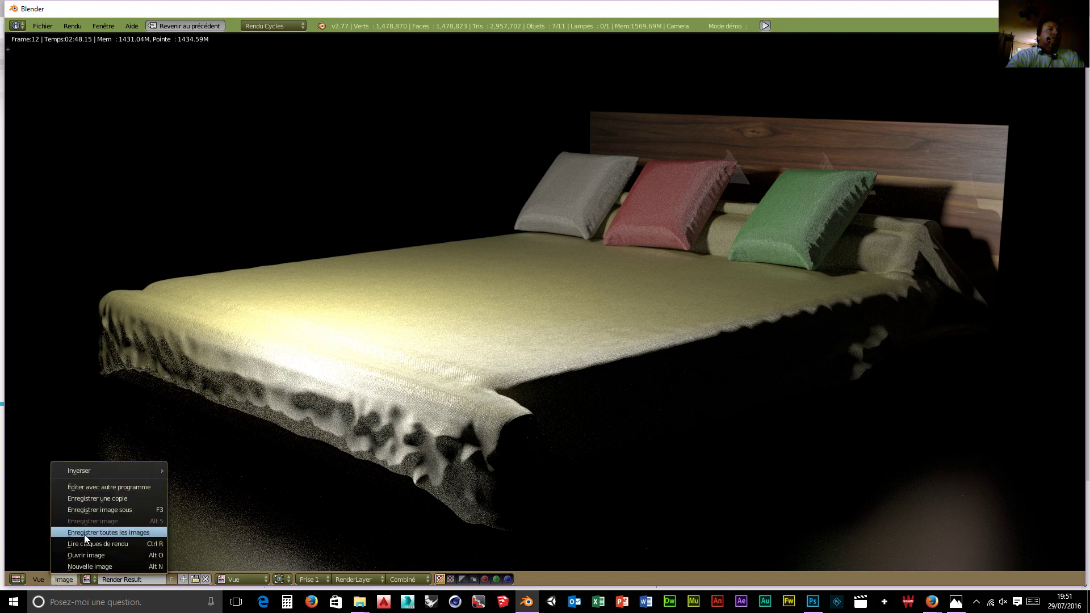
click(87, 509)
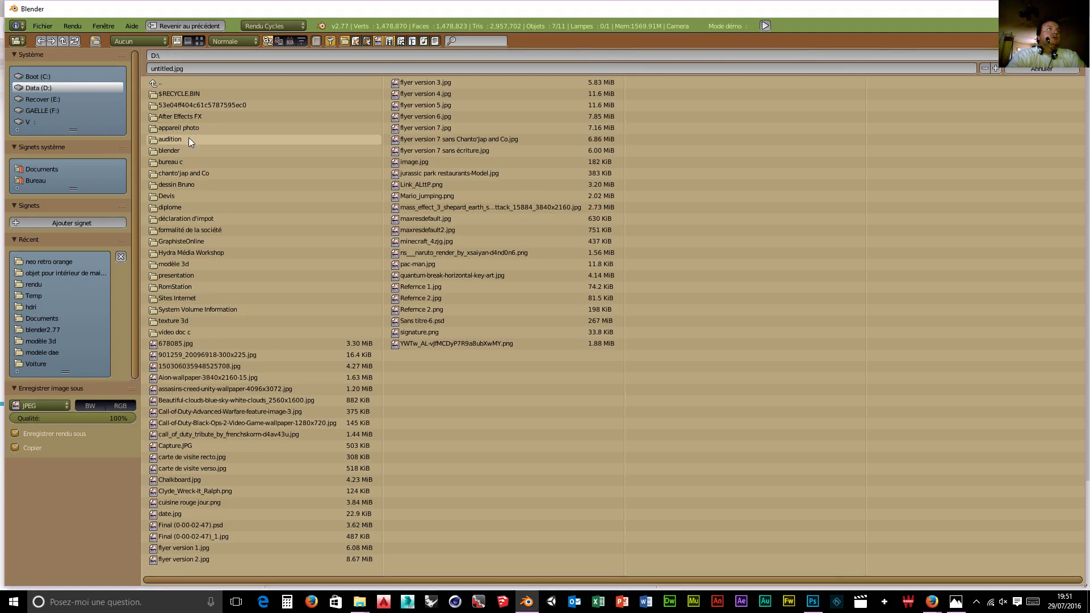
click(176, 148)
click(175, 108)
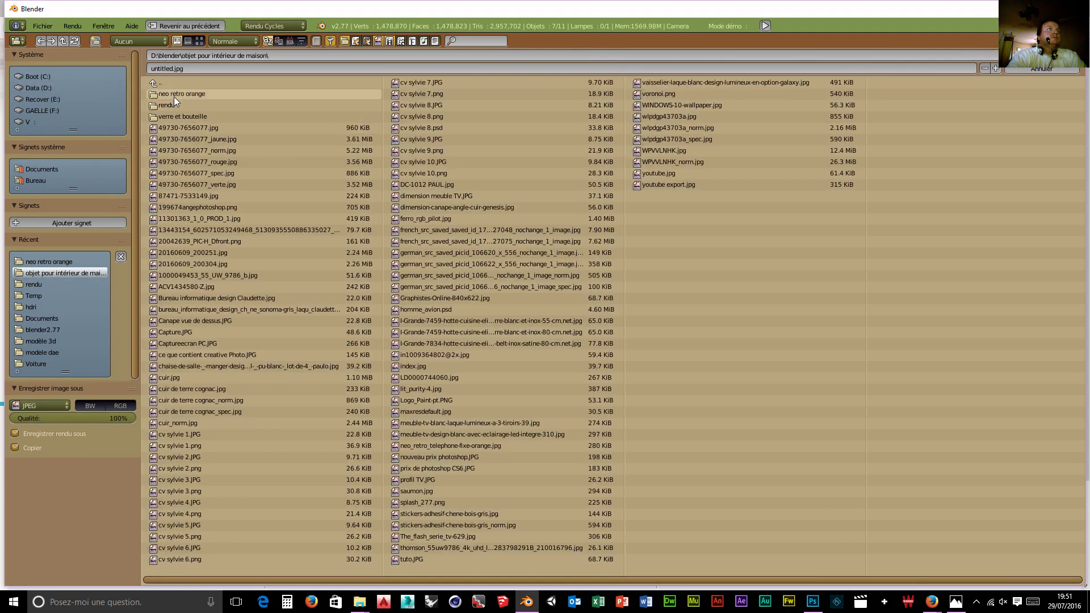
click(174, 96)
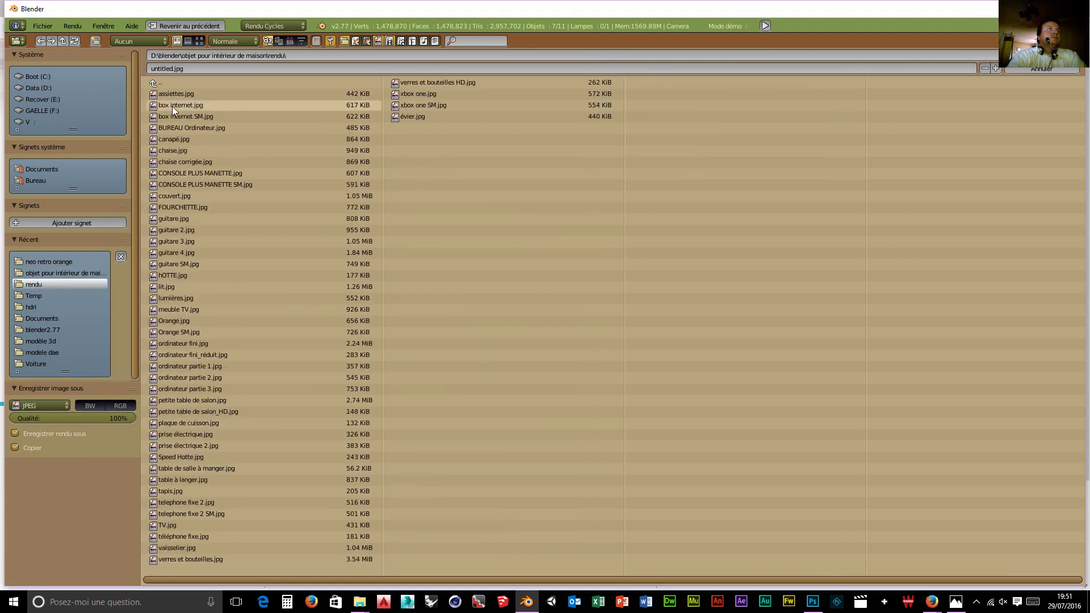
click(187, 68)
key(BackSpace)
text(lit)
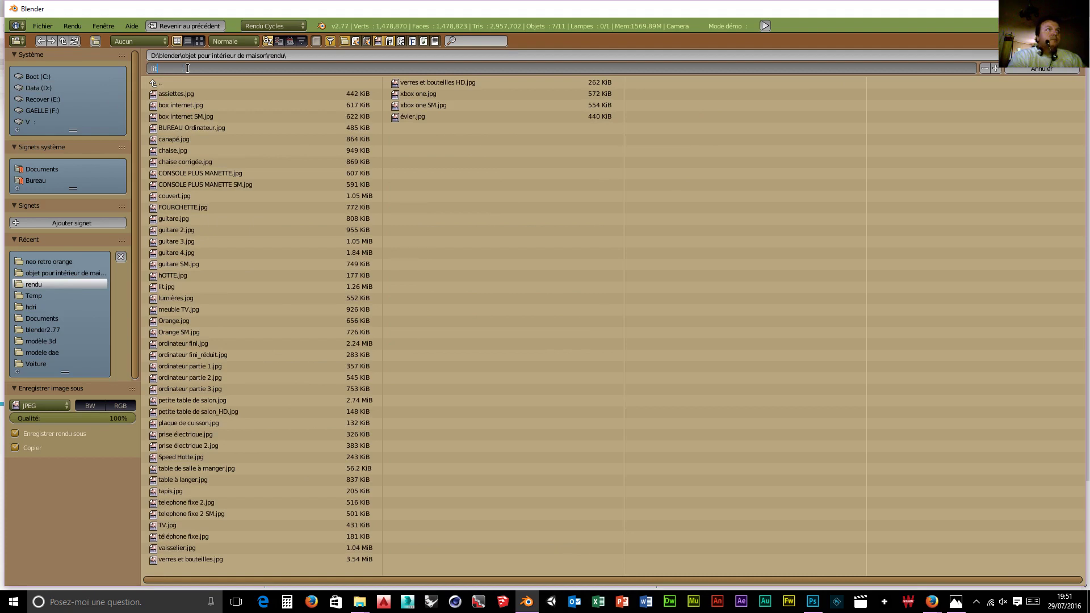
text( 2)
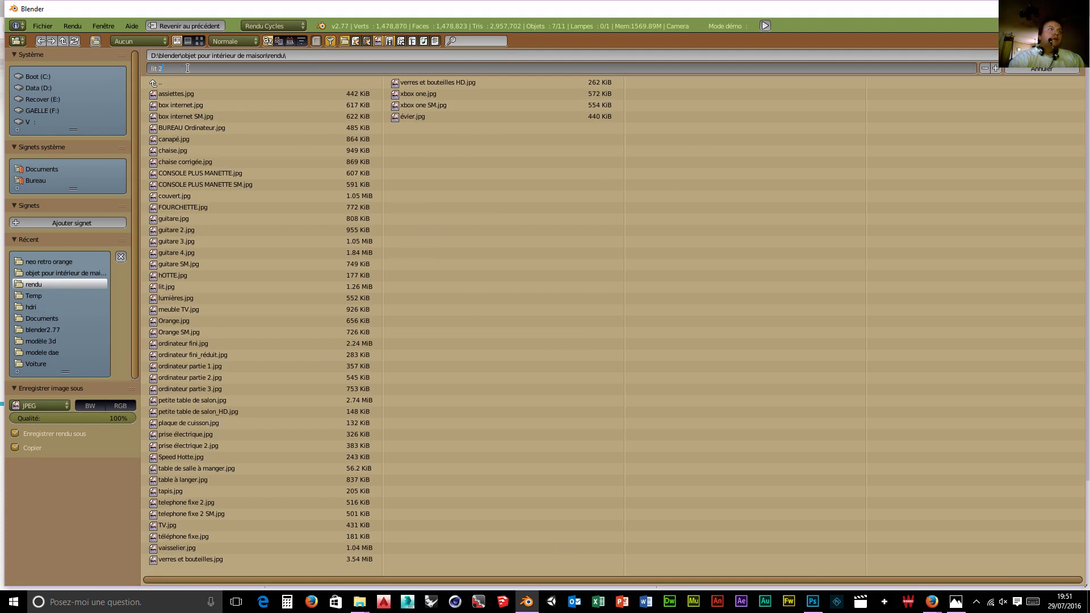
key(Return)
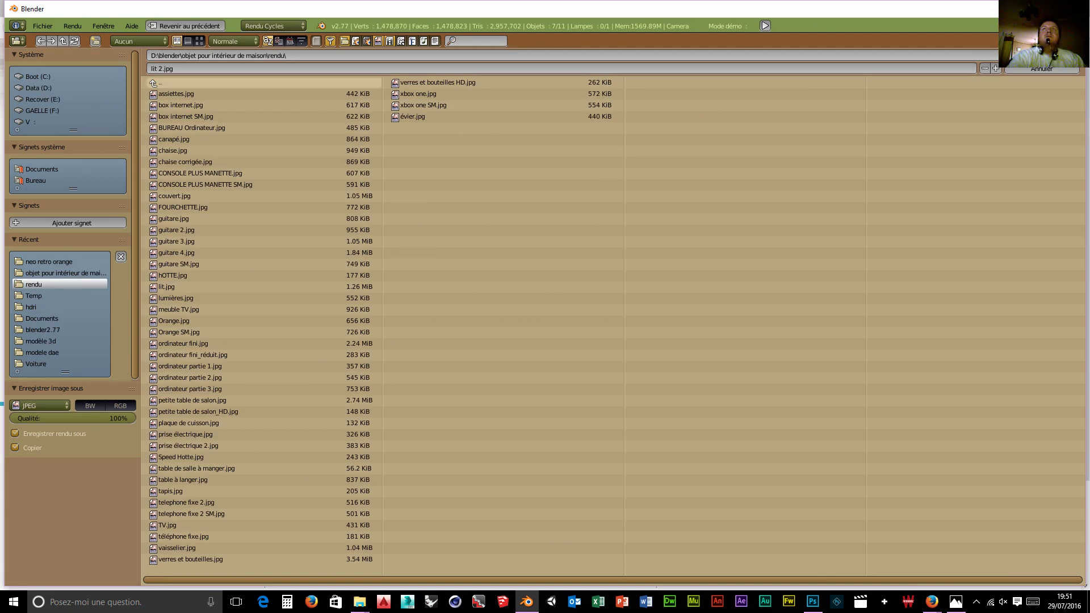
click(174, 25)
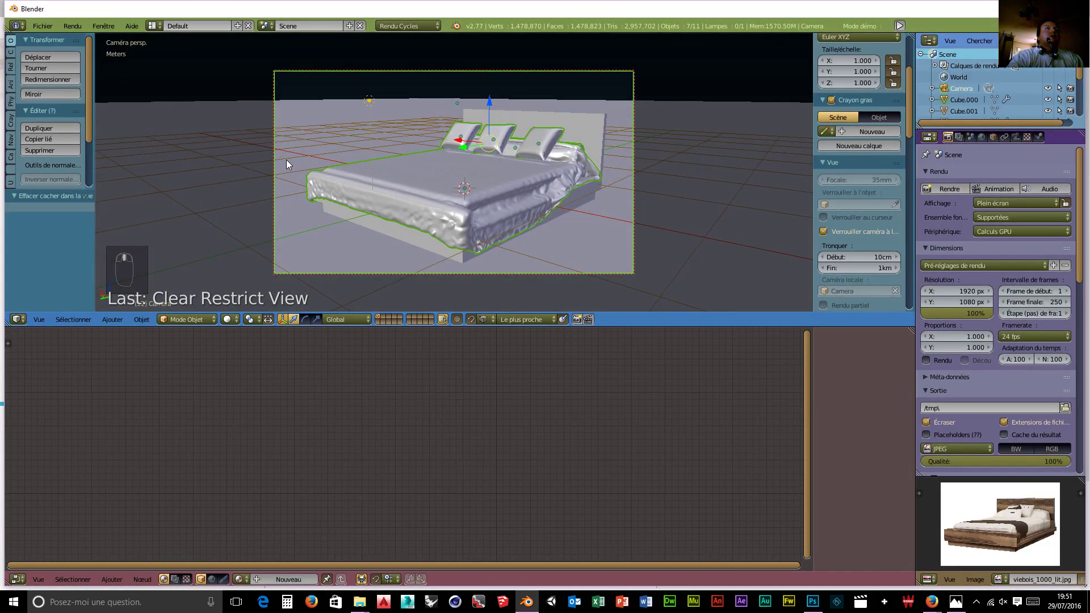
Turn off locking the camera to the view in the 3D view settings.
scroll(355, 158, down, 4)
scroll(554, 166, up, 4)
click(823, 231)
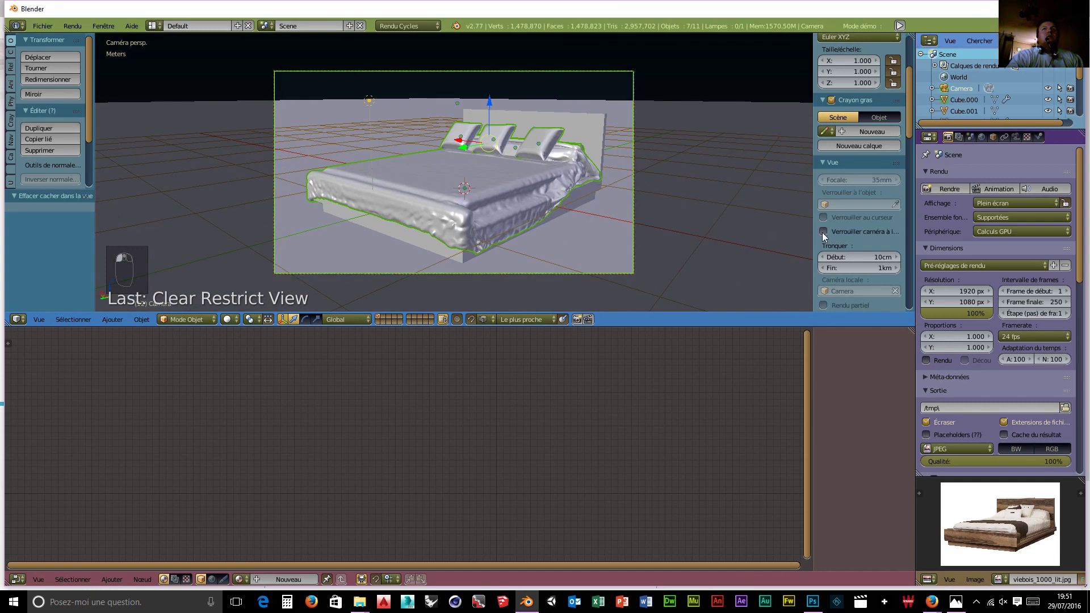
Delete the floor plane, the camera and the point lamp, leaving only the bed parts in the scene.
right_click(648, 178)
key(x)
click(656, 130)
right_click(632, 132)
key(x)
click(617, 134)
right_click(369, 102)
key(x)
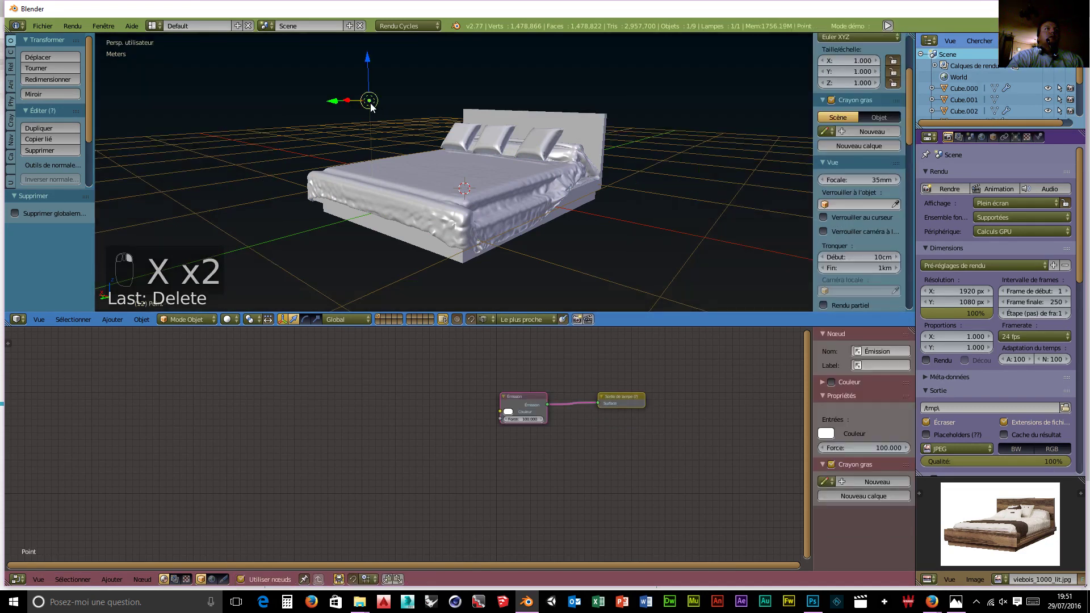
click(370, 104)
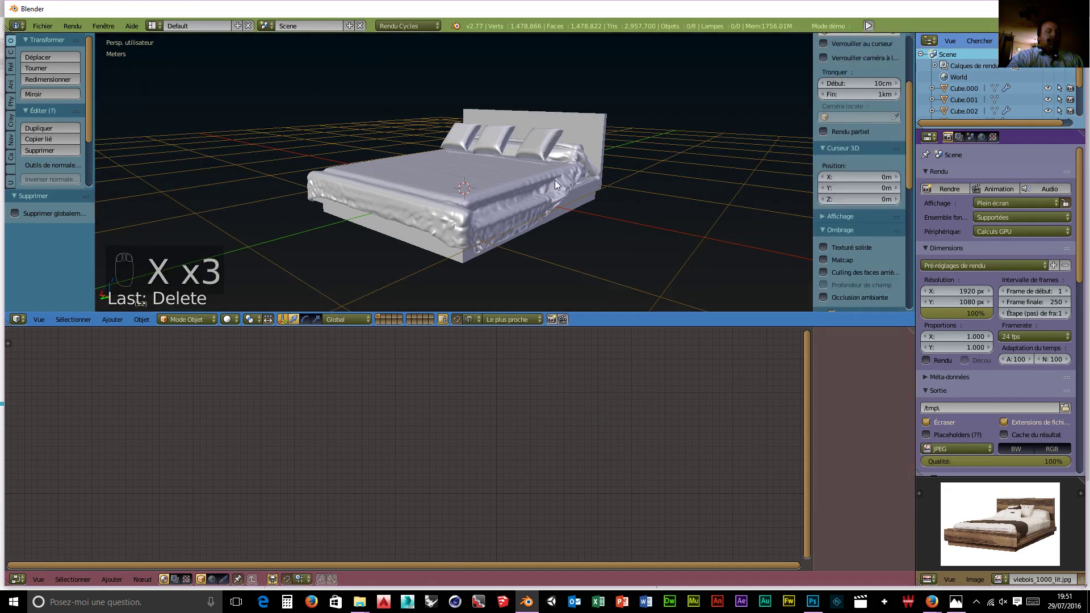
Switch the 3D view to wireframe shading and box-select all the bed parts.
scroll(556, 181, down, 6)
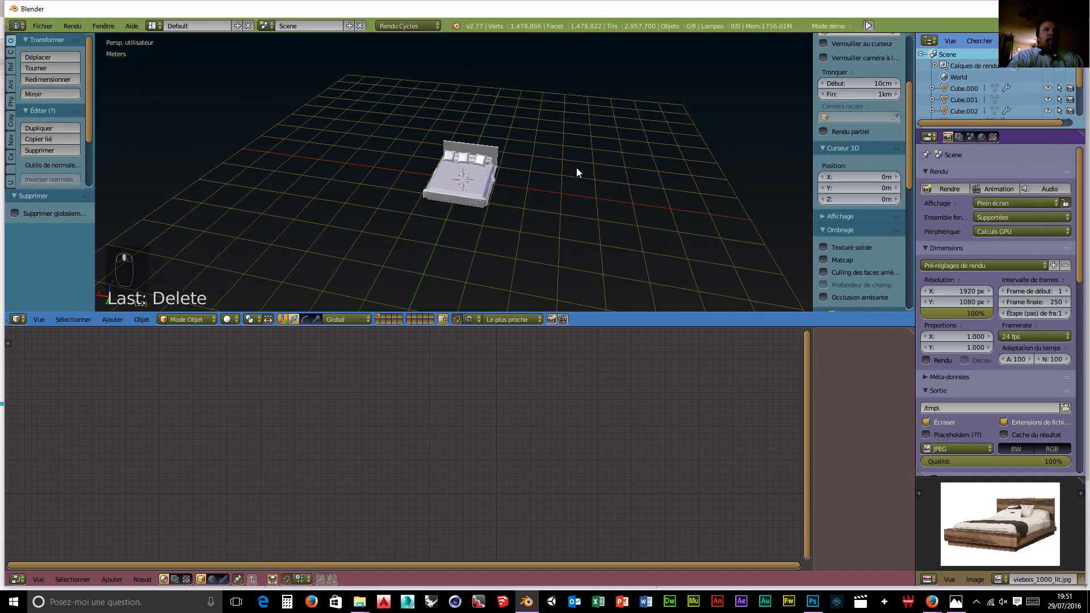
scroll(575, 169, down, 3)
middle_drag(572, 172, 533, 164)
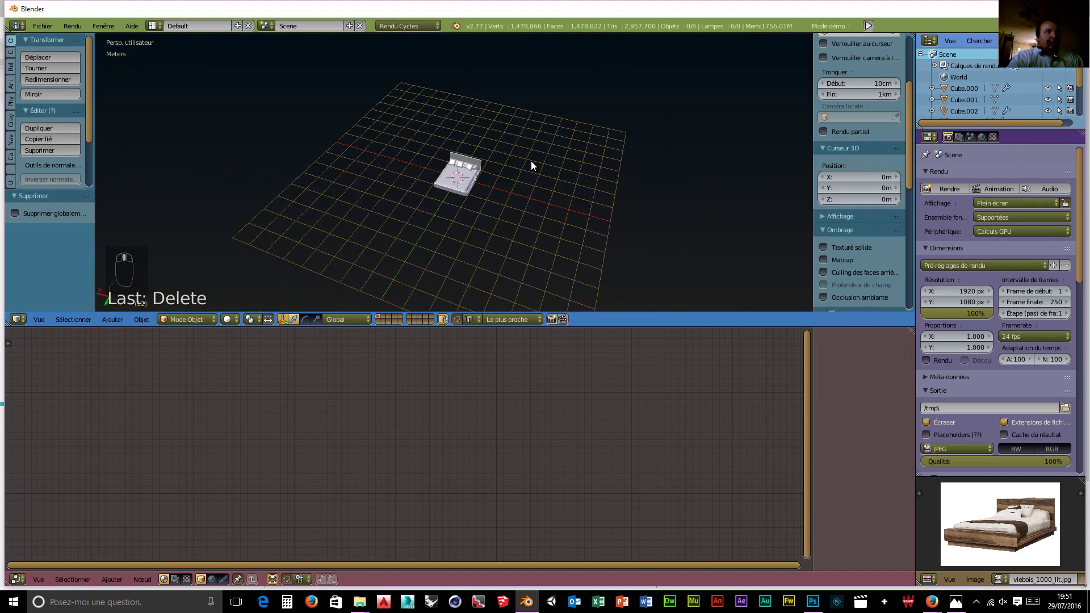
click(234, 320)
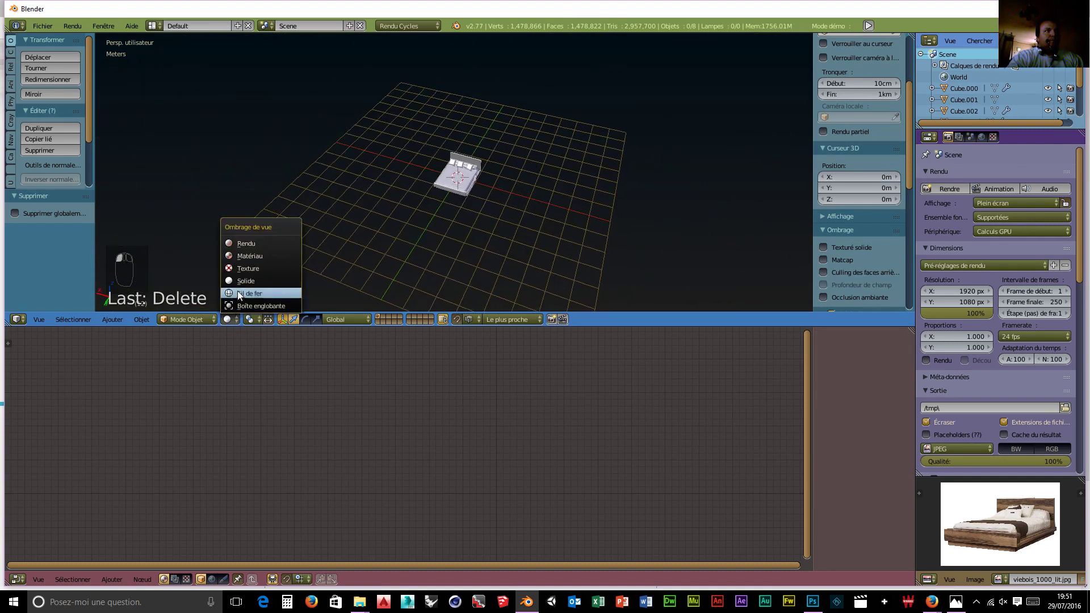
click(239, 292)
key(b)
drag(526, 153, 417, 203)
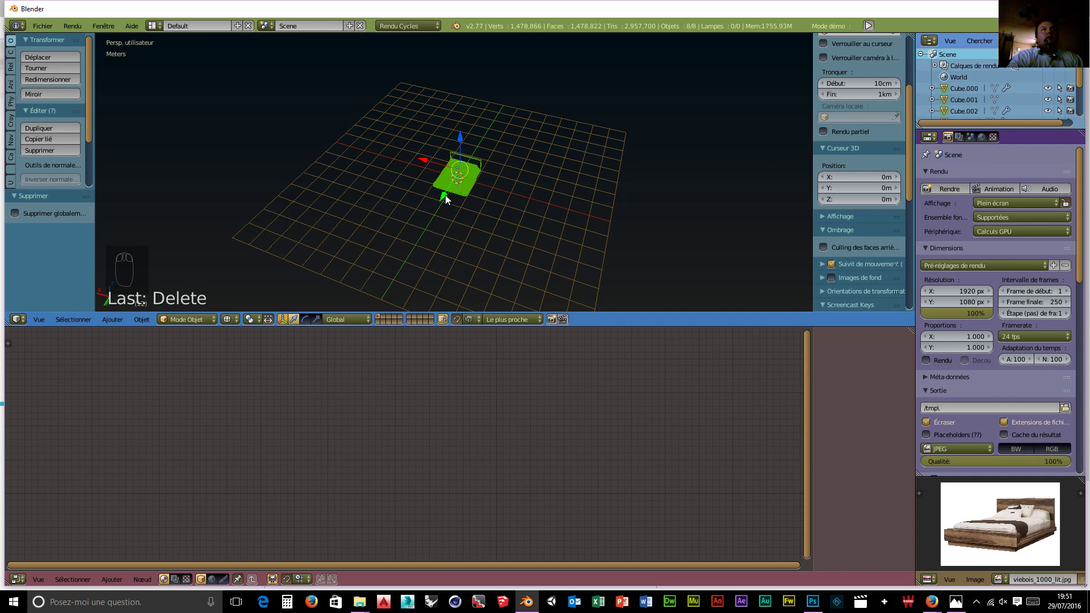
Apply the Subsurf modifier on the mattress object Cube.000.
right_click(463, 185)
middle_drag(467, 185, 573, 208)
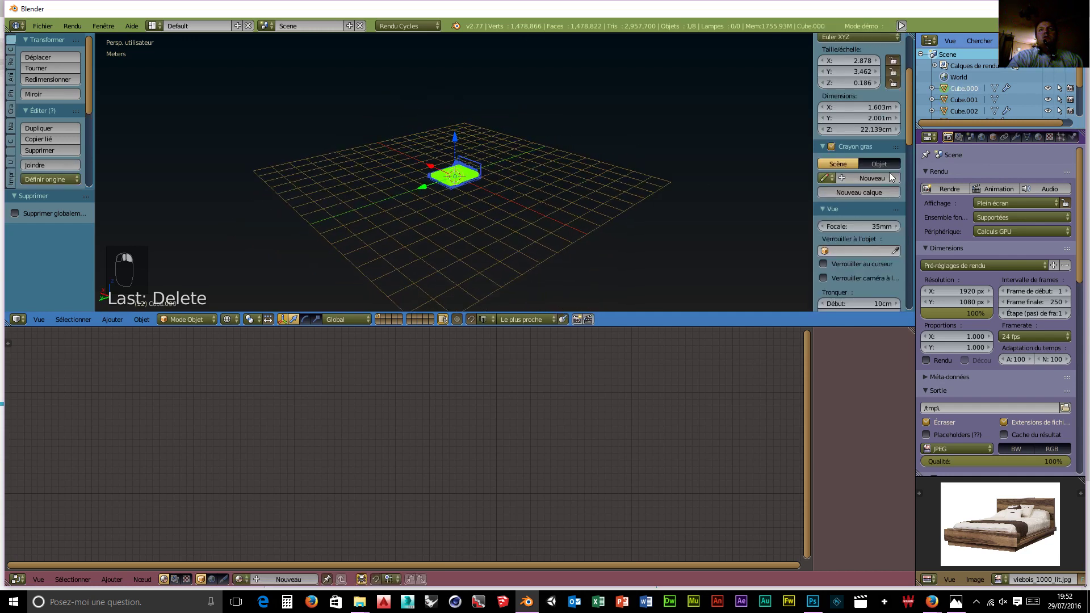
click(1017, 136)
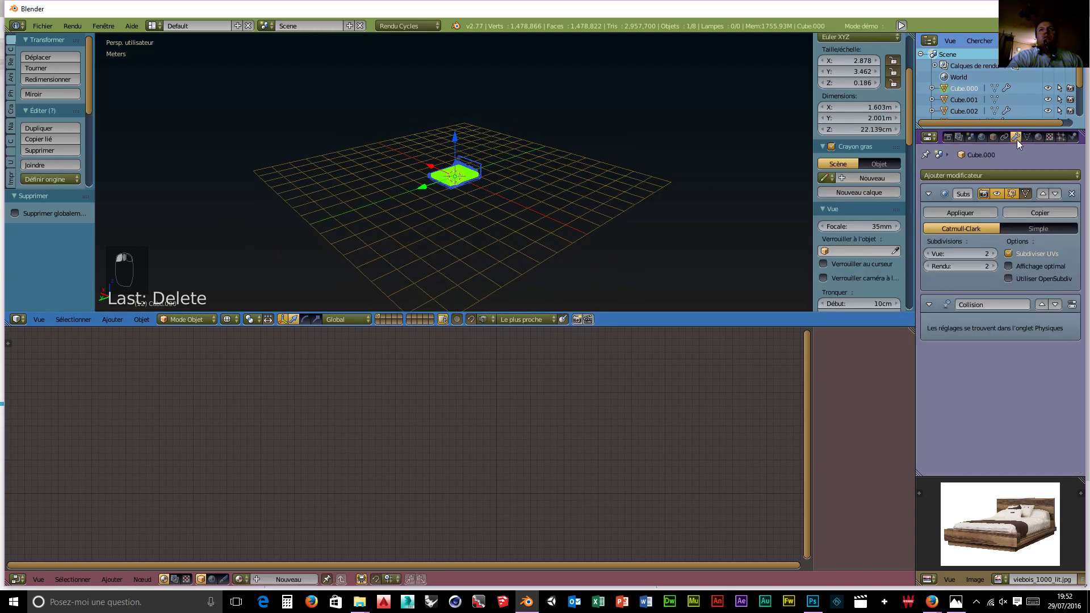
click(949, 210)
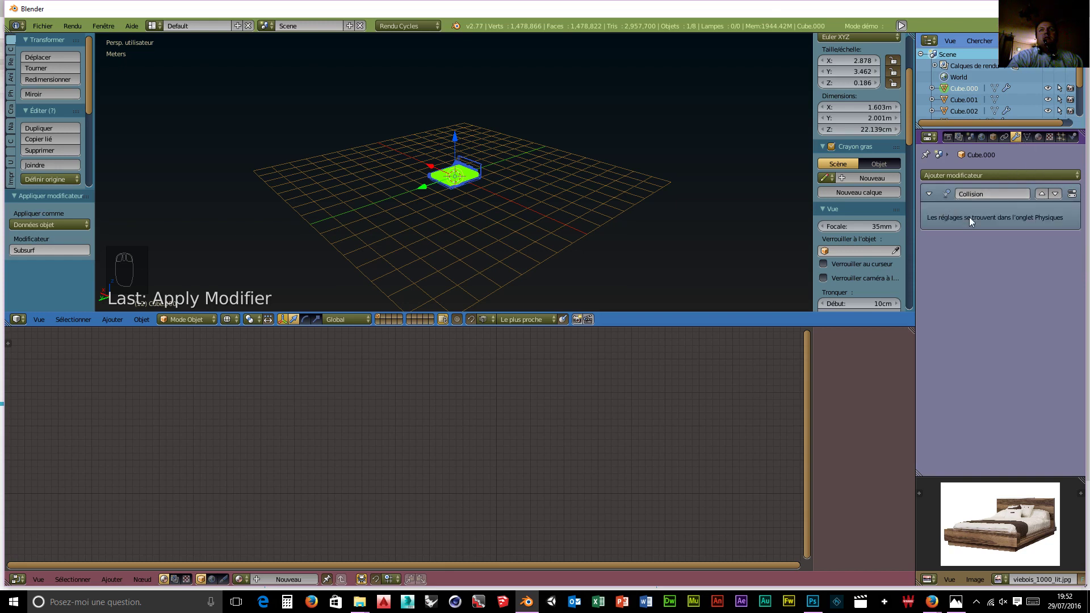
Check the modifier stacks of the other bed parts: blanket, base, frame, pillows and bolster.
right_click(474, 170)
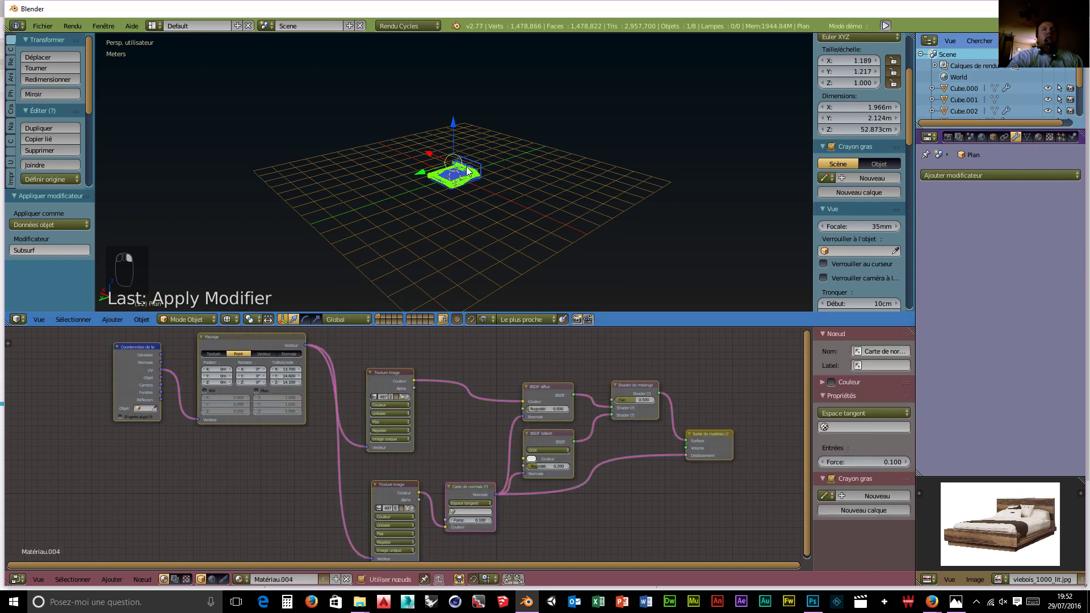
right_click(465, 178)
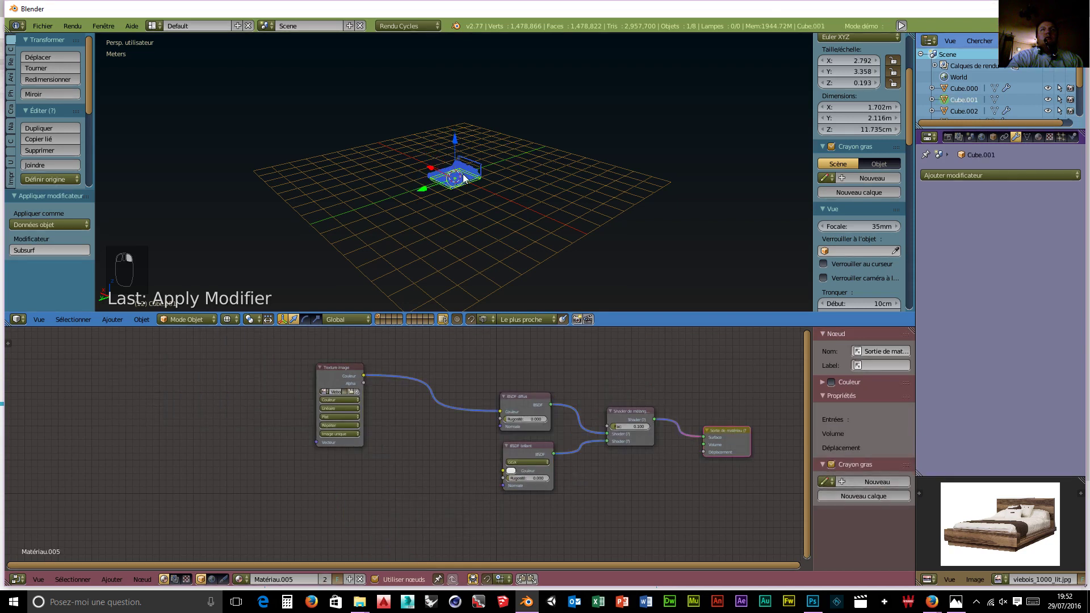
right_click(464, 177)
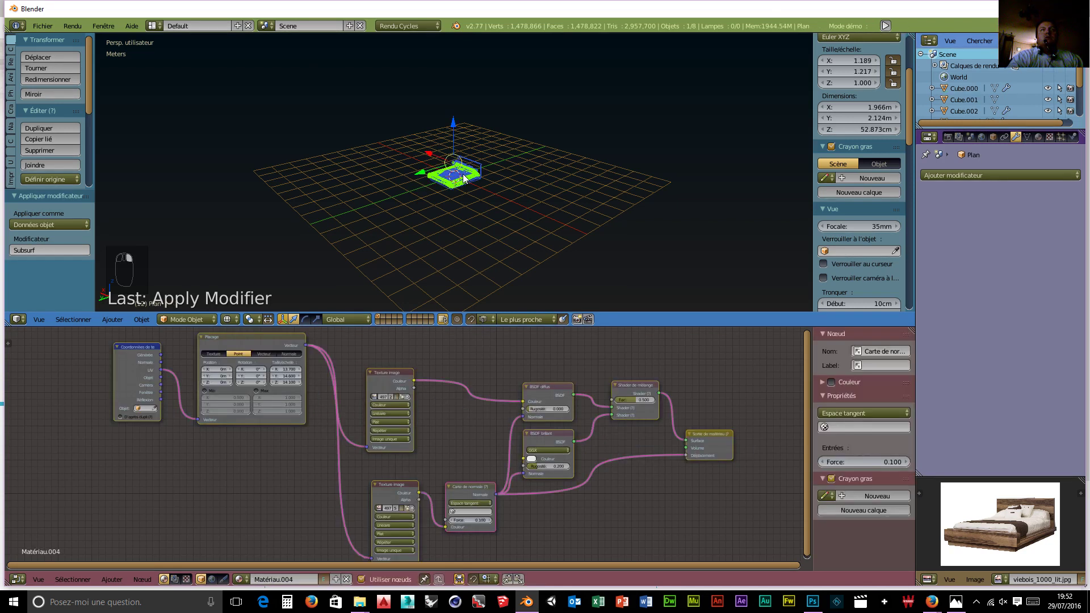
right_click(472, 168)
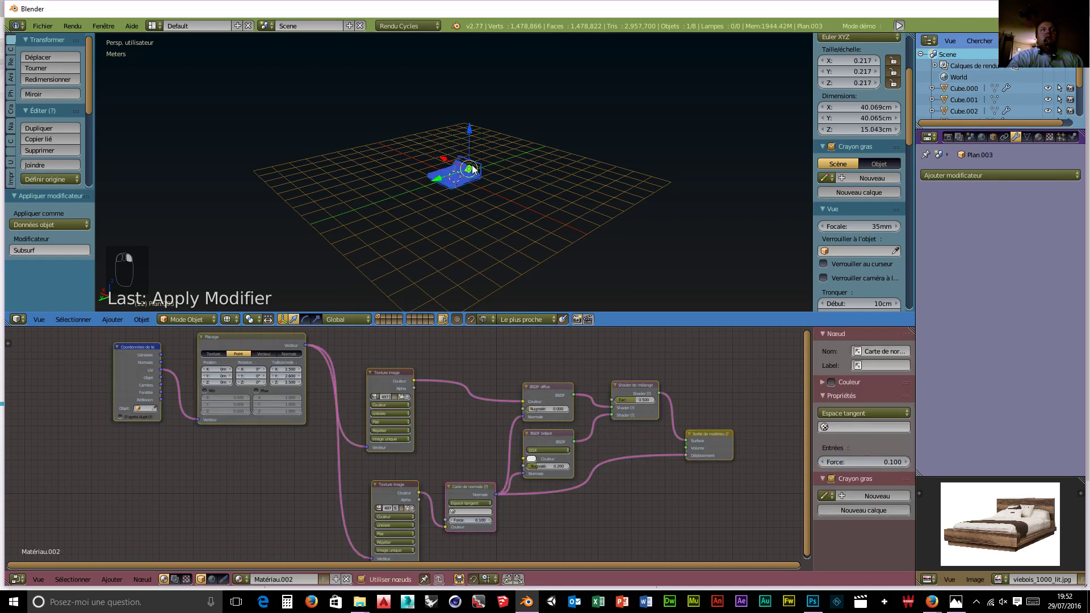
right_click(469, 169)
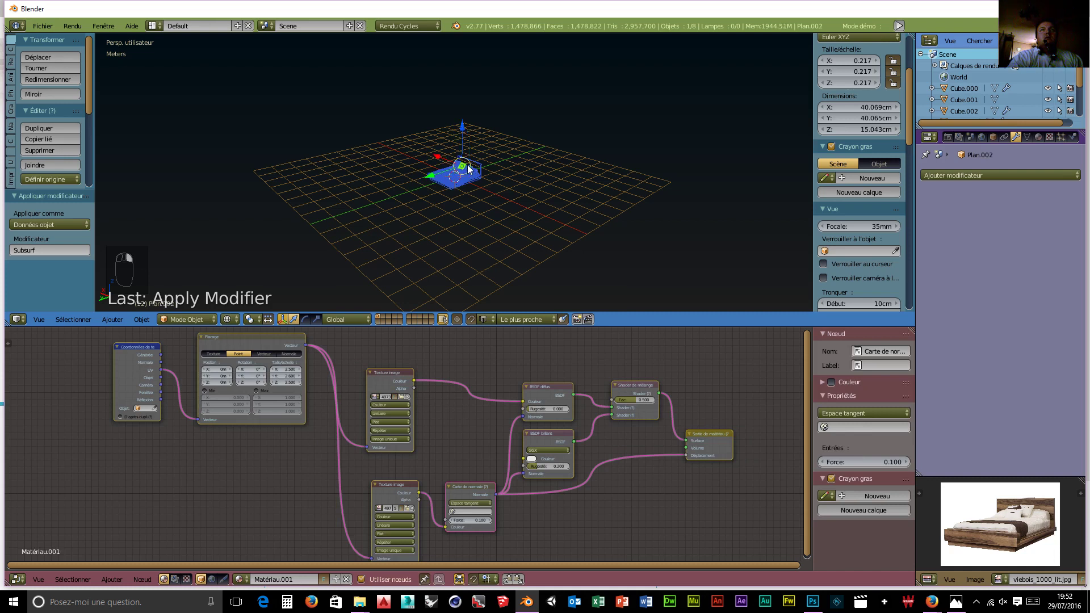
right_click(461, 168)
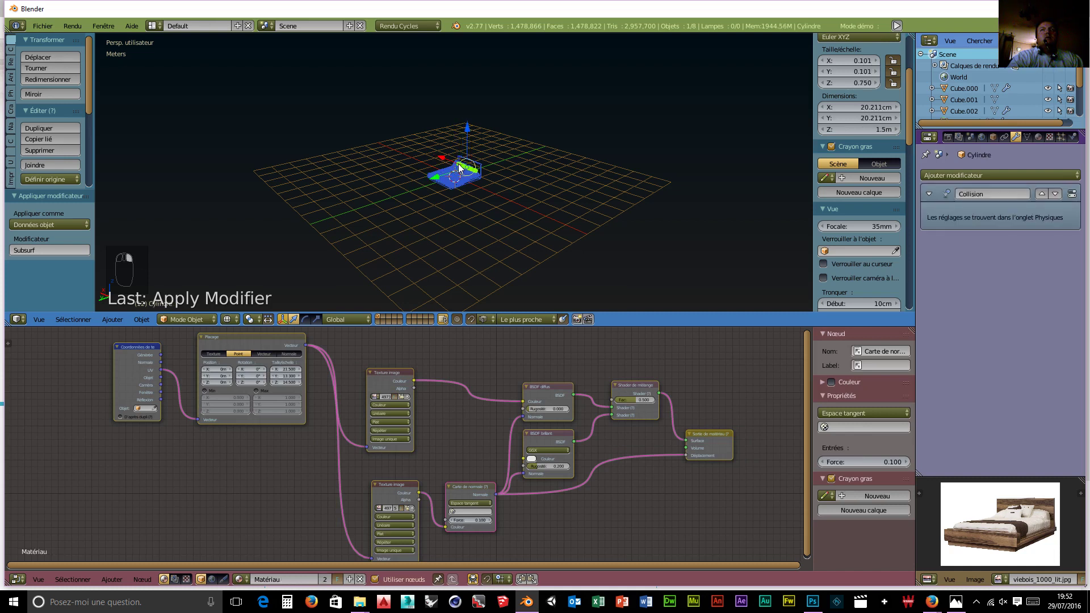
right_click(459, 166)
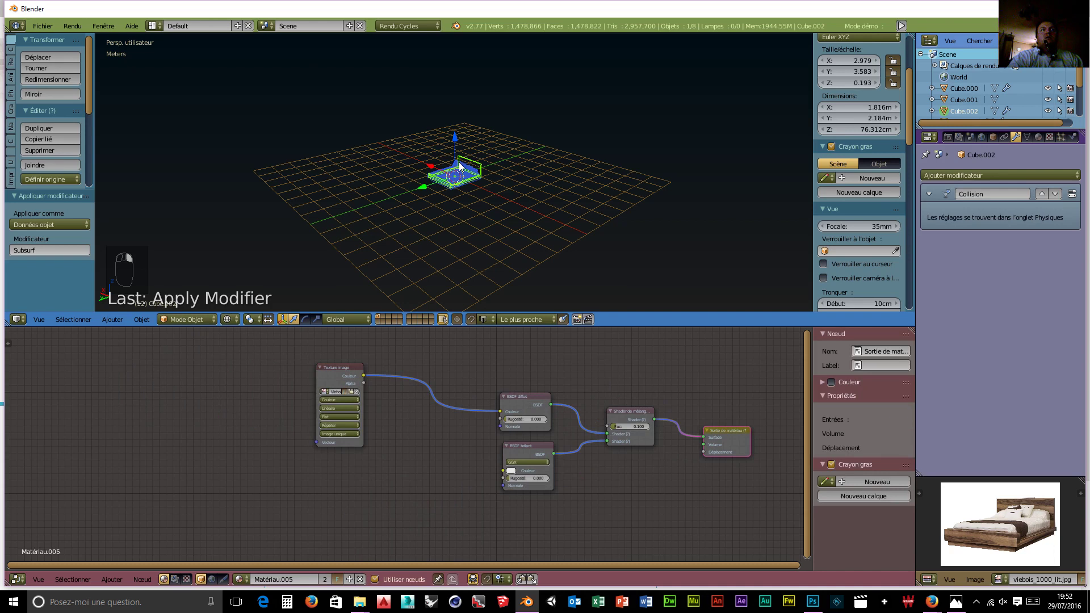
right_click(460, 168)
Box-select all the bed parts and join them into a single object.
key(b)
drag(418, 120, 495, 217)
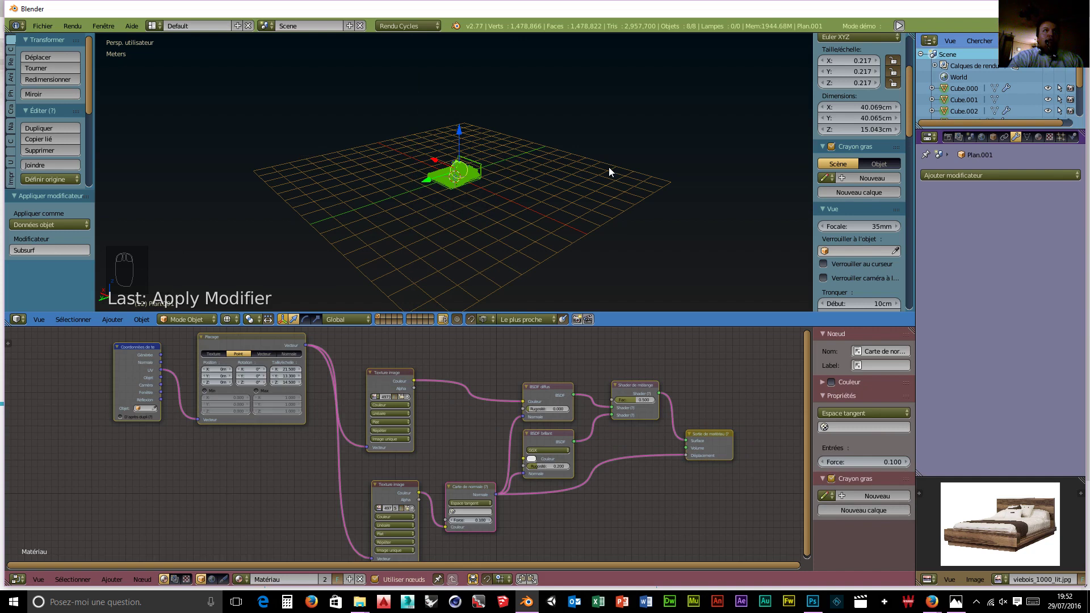
key(ctrl+j)
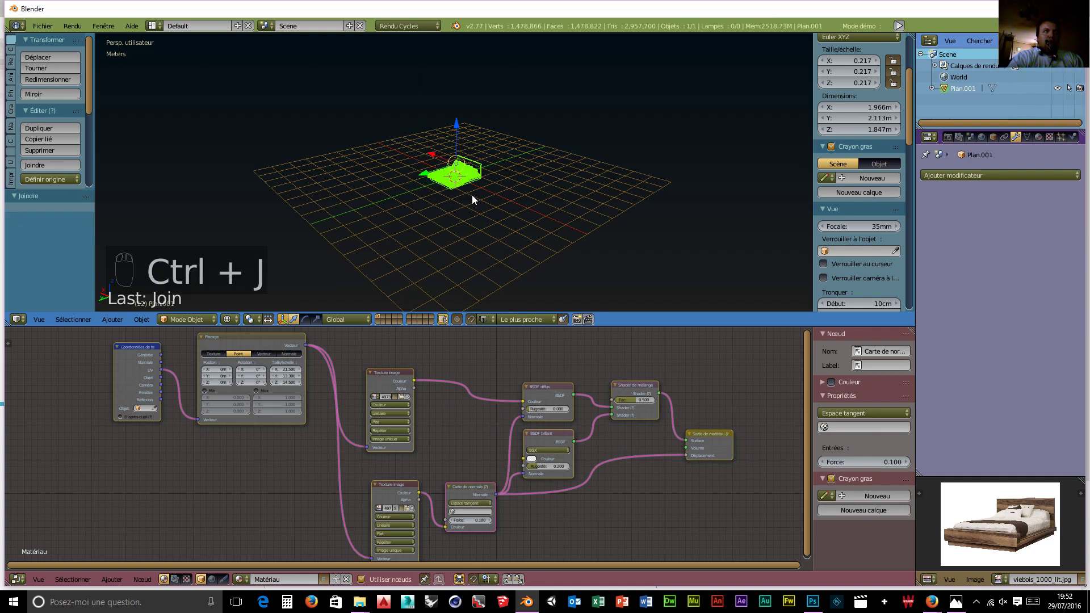
Rename the joined bed object as "Lit 2".
click(993, 137)
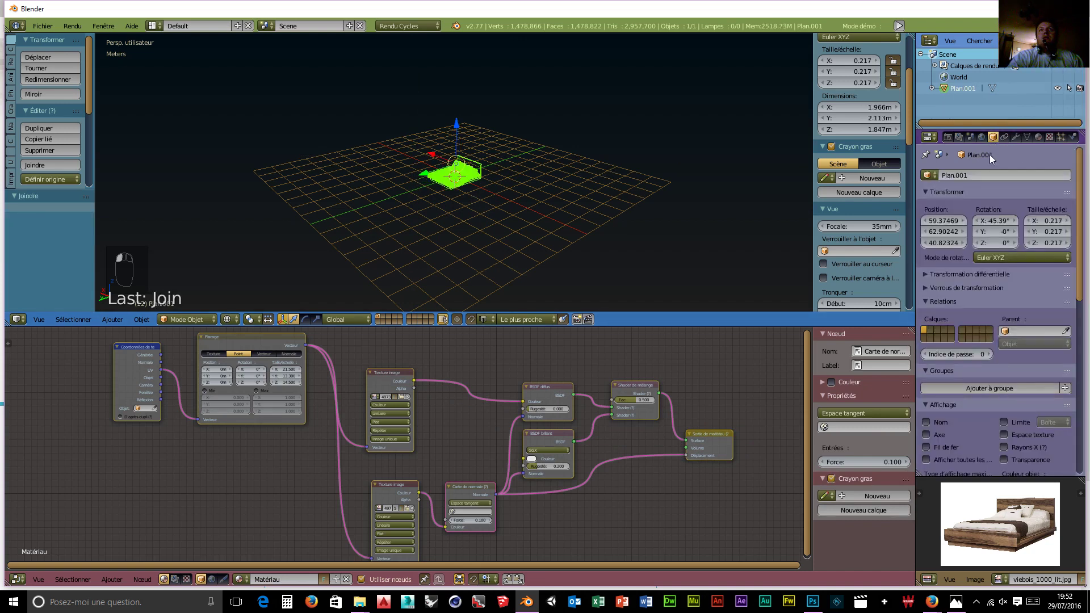
click(979, 177)
text(Lit)
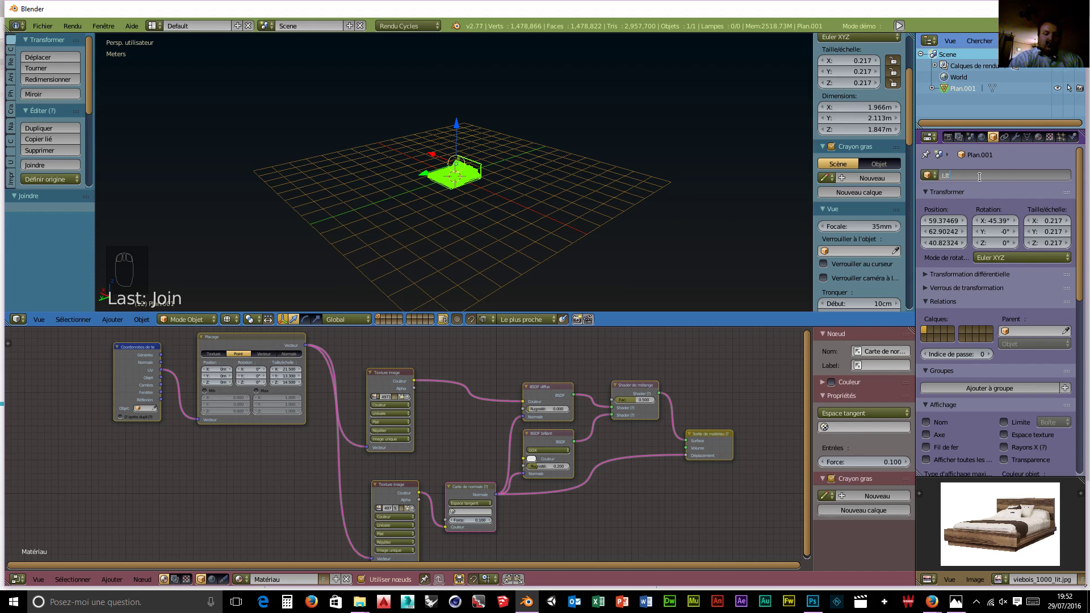
text( 2)
key(Return)
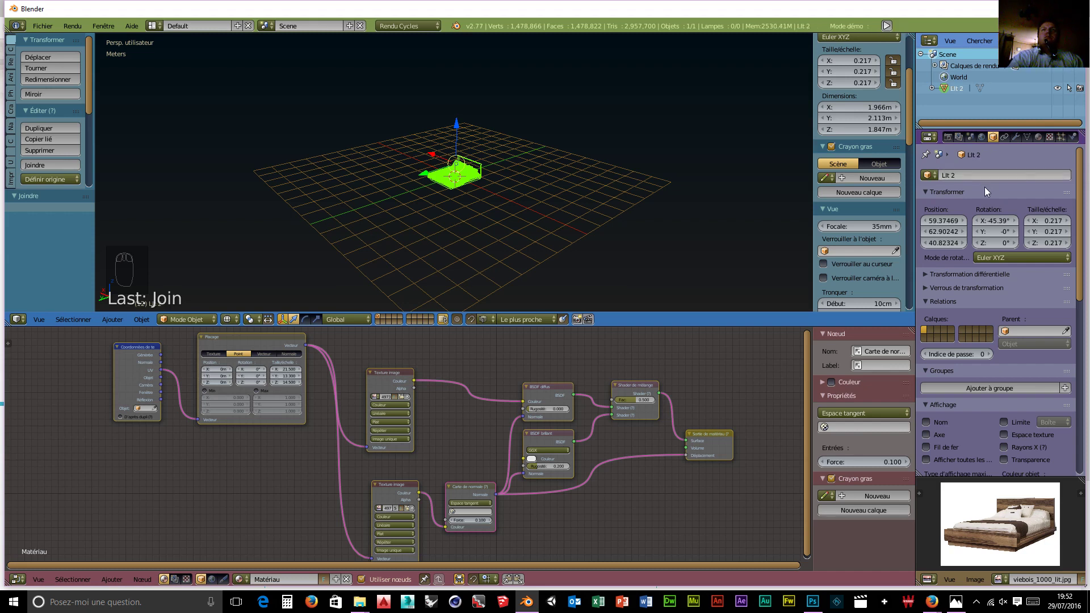
Save the Blender project as "lit 2.blend" in the "objet pour intérieur de maison" folder.
click(42, 25)
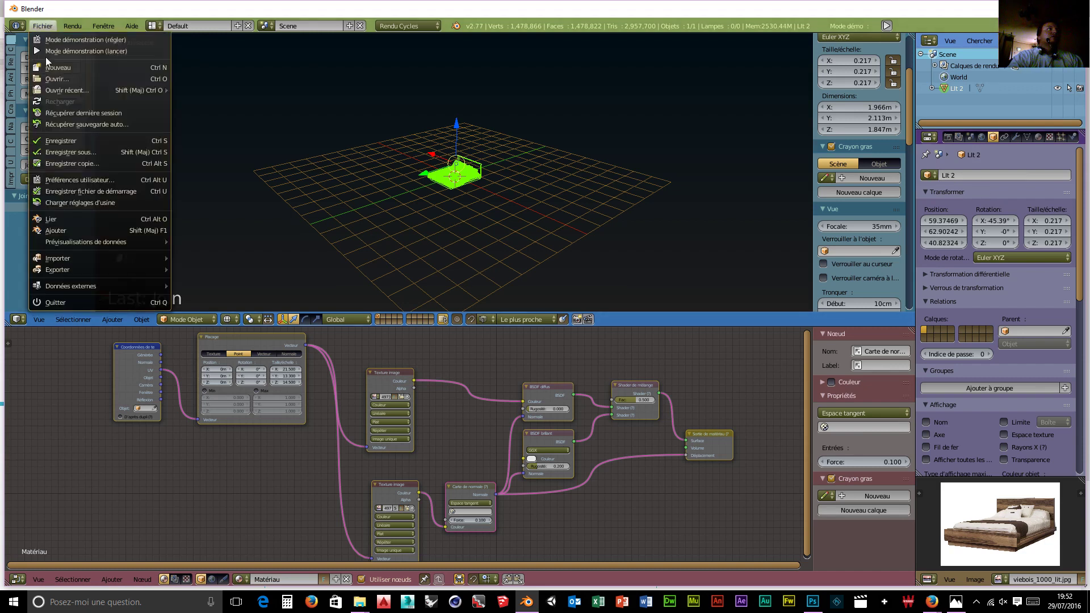
click(73, 152)
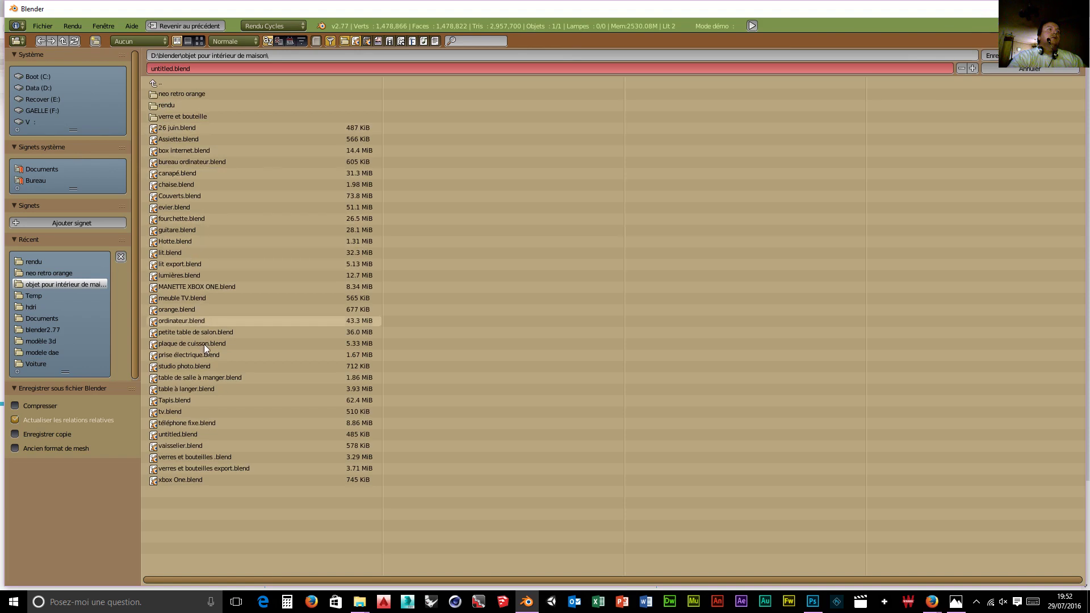
click(165, 254)
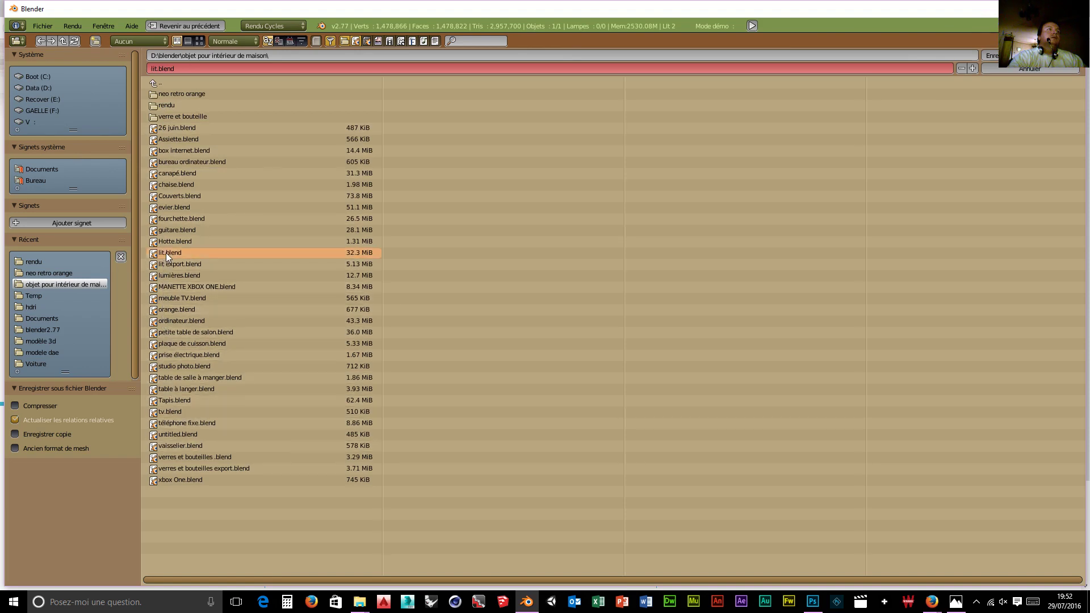
click(168, 68)
key(Right)
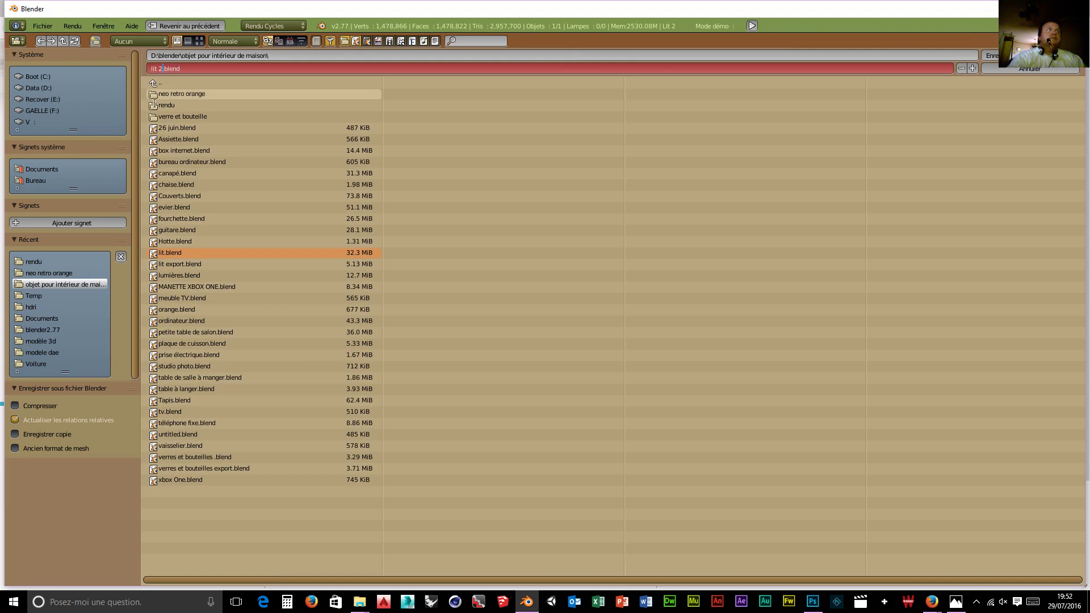
key(Return)
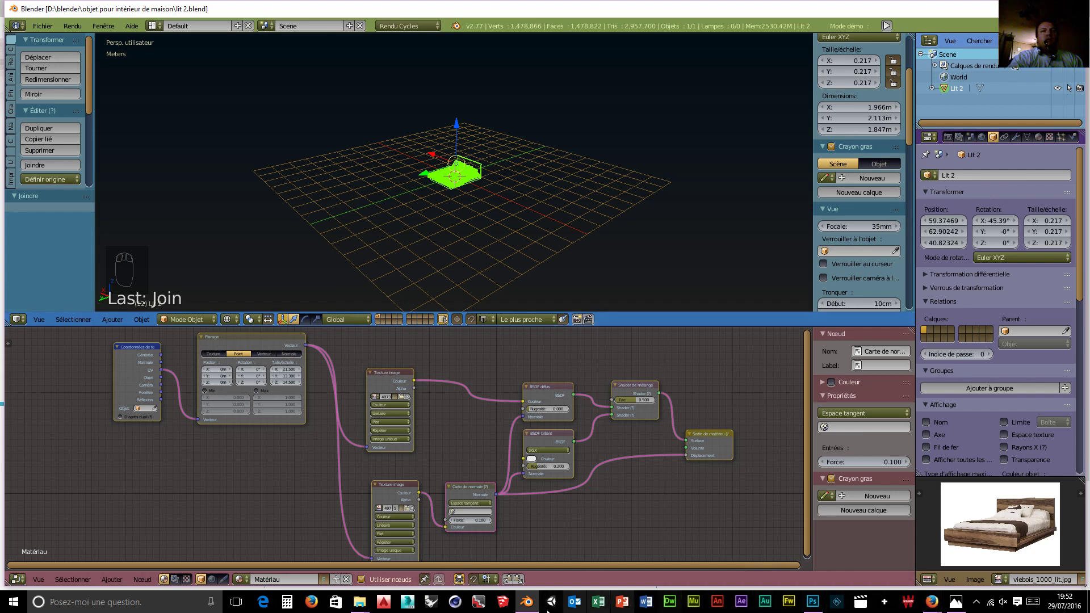
Open the inventory text file in Bloc-notes, mark the "Lit 2" line with the prefix "Fait -" and close the file.
click(359, 602)
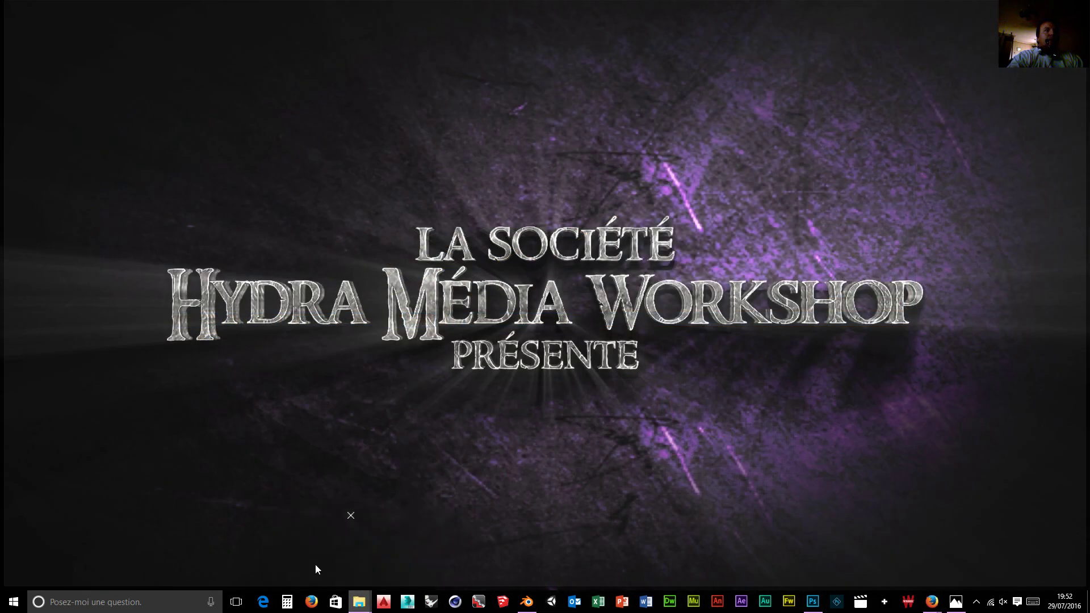
click(317, 570)
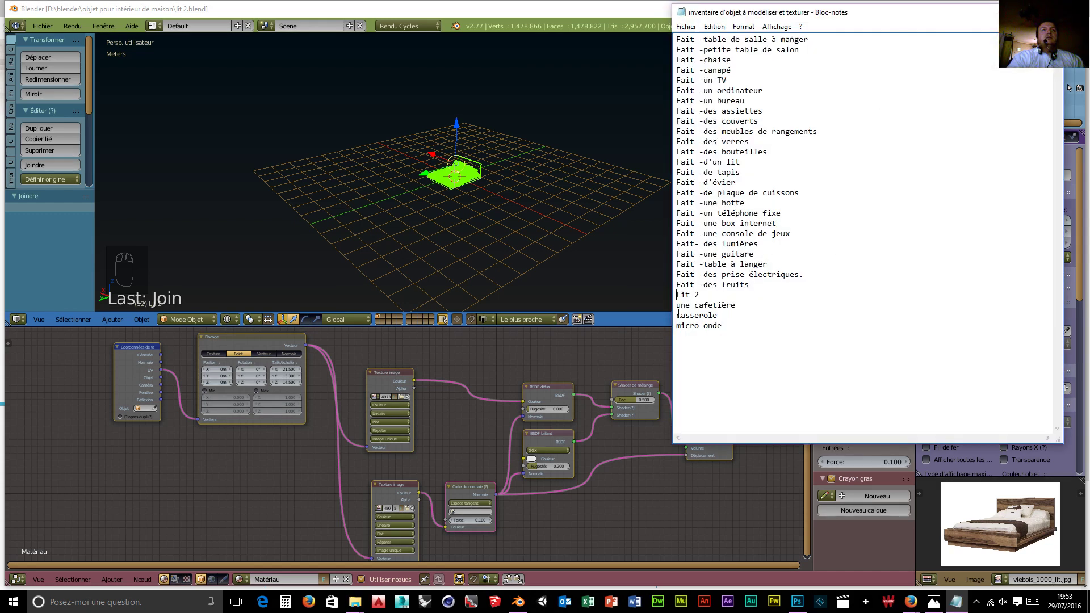
text(Fait)
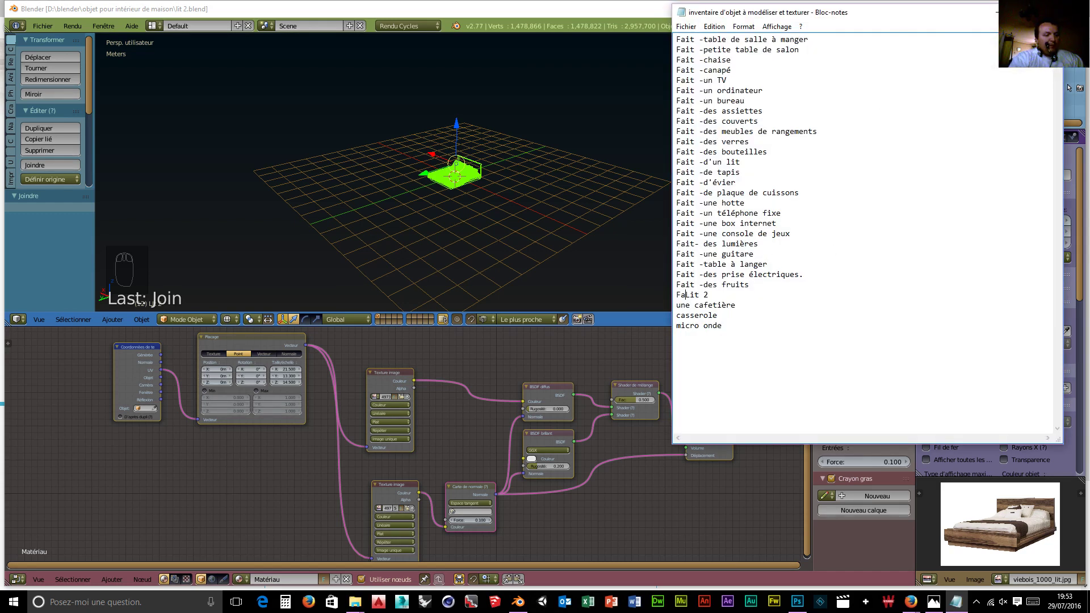
text( -)
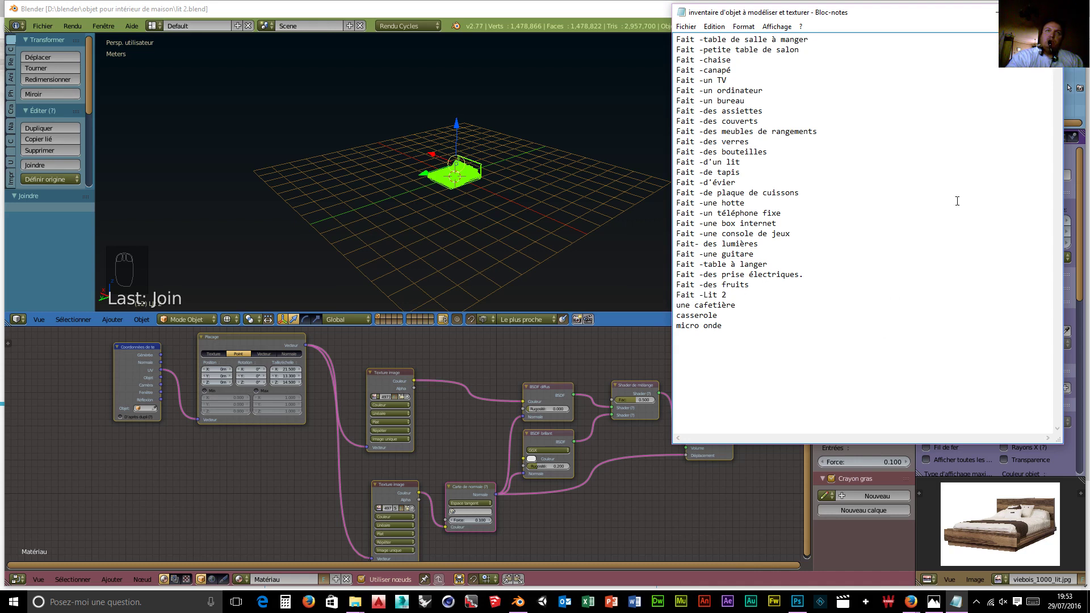
key(alt+F4)
click(478, 319)
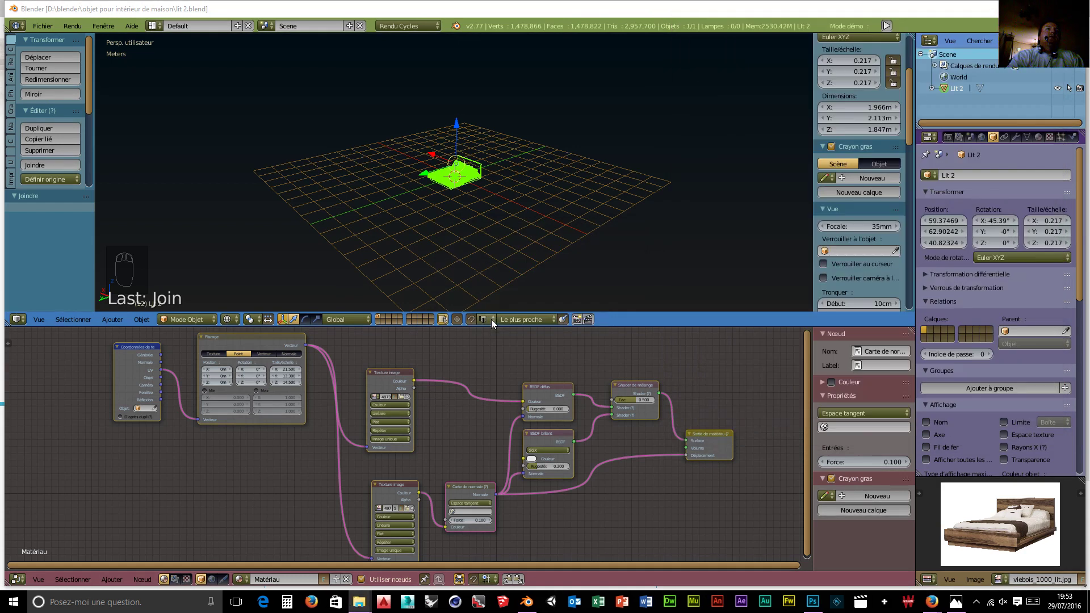